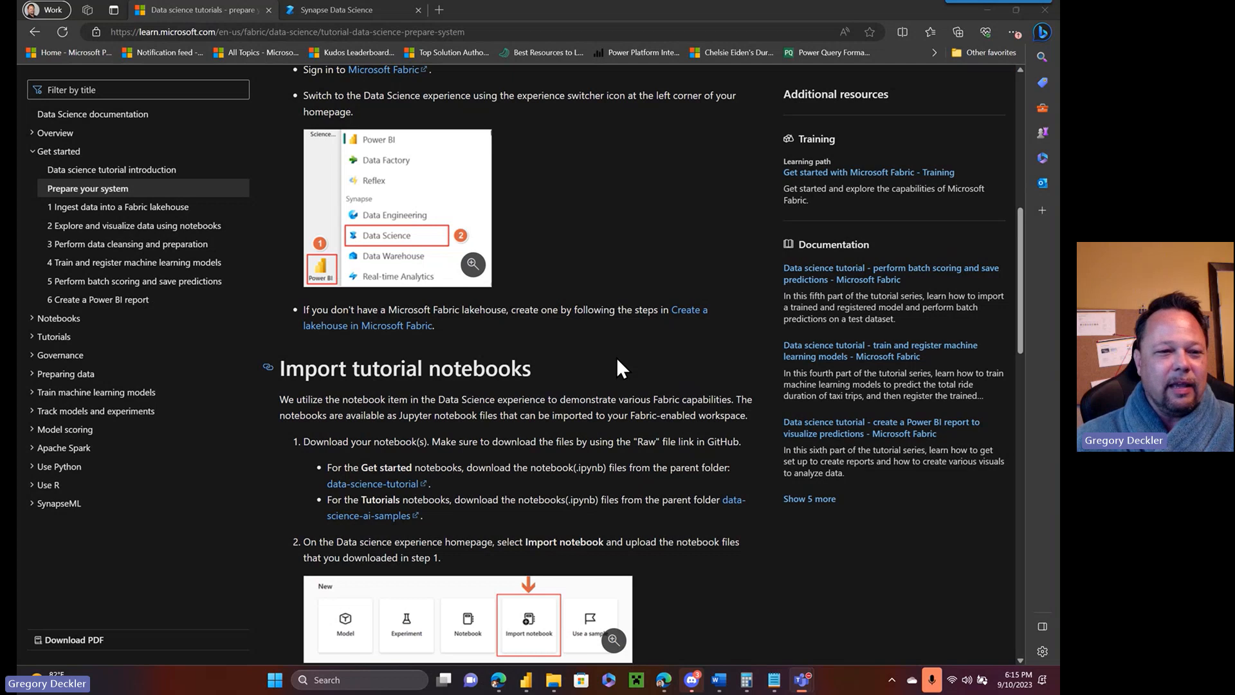
- Open the data science tutorial introduction and review its scenario components through to the next steps
{"action": "scroll", "coordinate": [616, 357], "scroll_direction": "up", "scroll_amount": 4}
{"action": "left_click", "coordinate": [82, 169]}
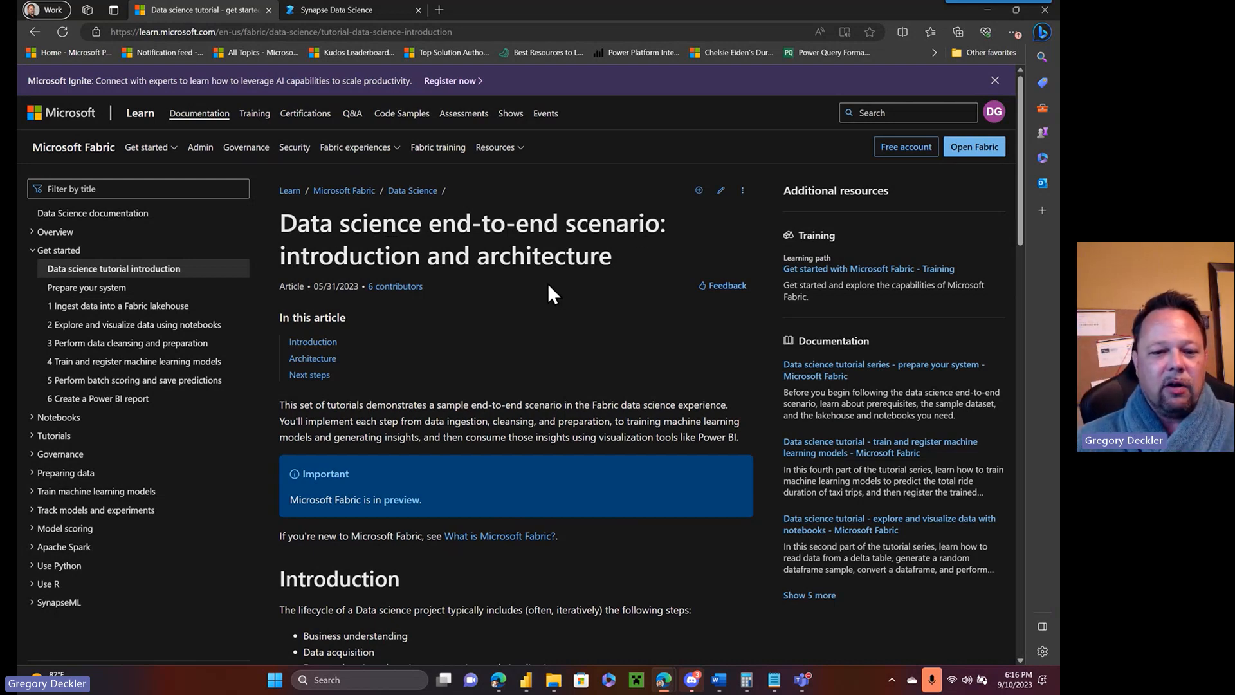
{"action": "scroll", "coordinate": [548, 285], "scroll_direction": "down", "scroll_amount": 15}
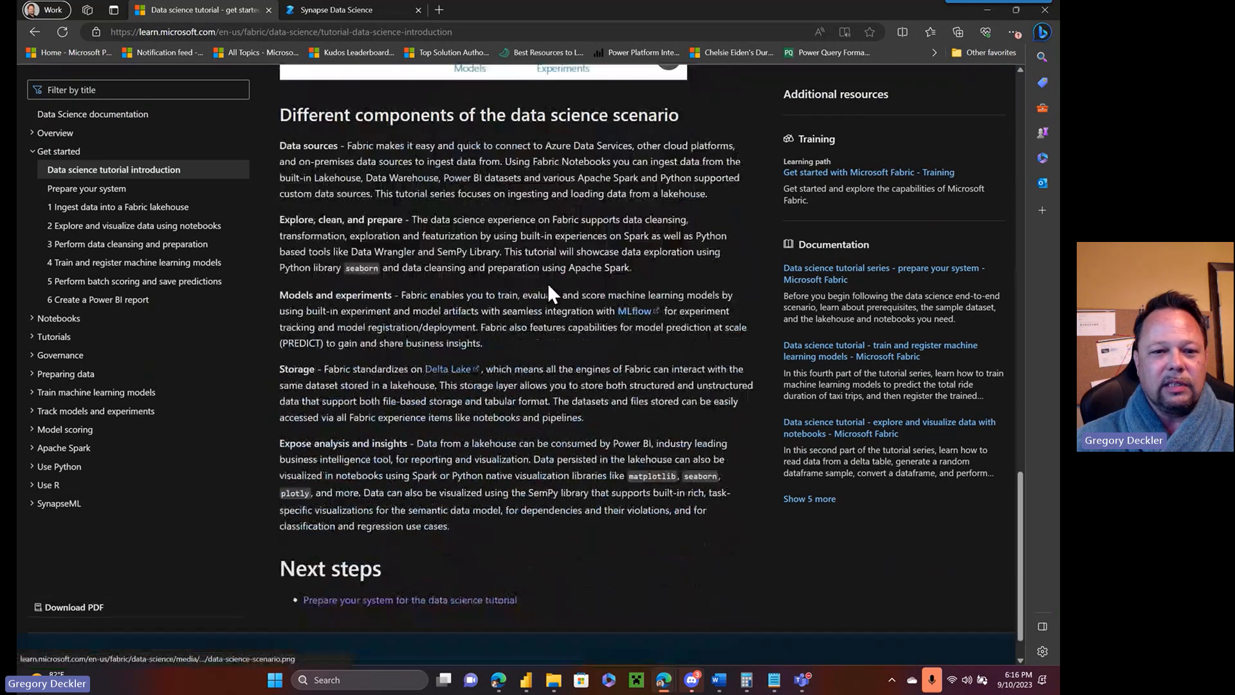
{"action": "scroll", "coordinate": [548, 281], "scroll_direction": "up", "scroll_amount": 1}
{"action": "scroll", "coordinate": [269, 351], "scroll_direction": "down", "scroll_amount": 3}
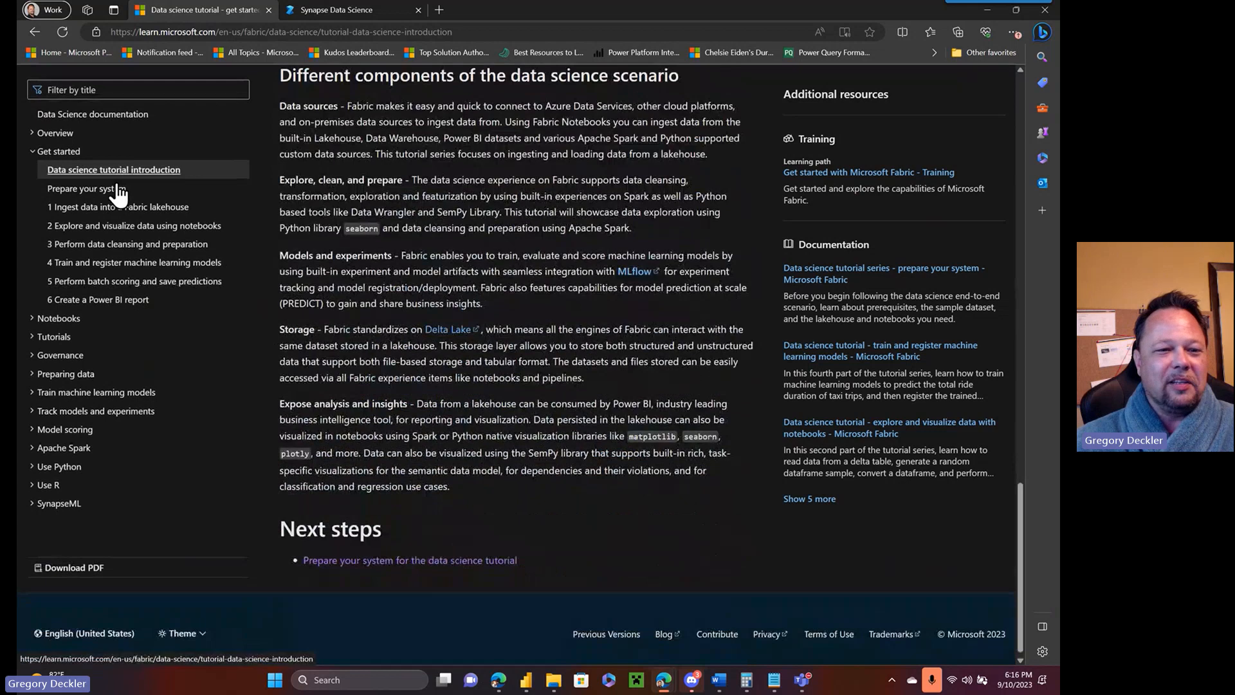
- Open the Prepare your system article and review its prerequisites and the instructions for importing tutorial notebooks
{"action": "left_click", "coordinate": [116, 193]}
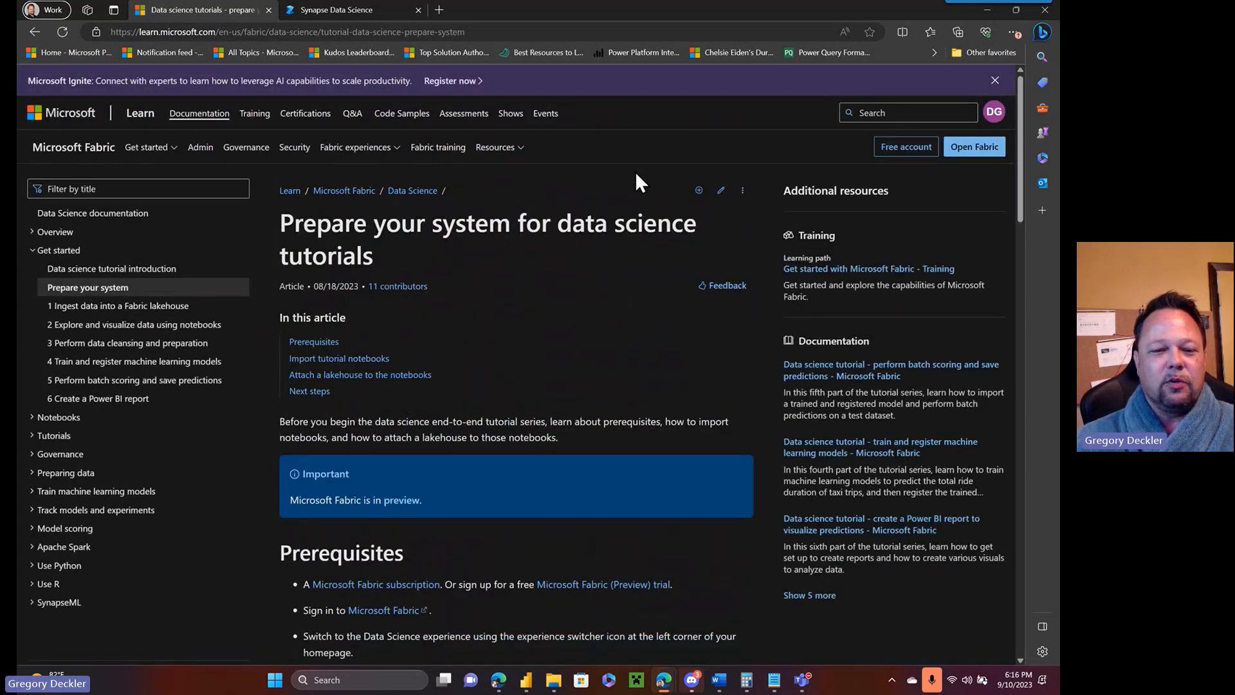
{"action": "scroll", "coordinate": [635, 171], "scroll_direction": "down", "scroll_amount": 5}
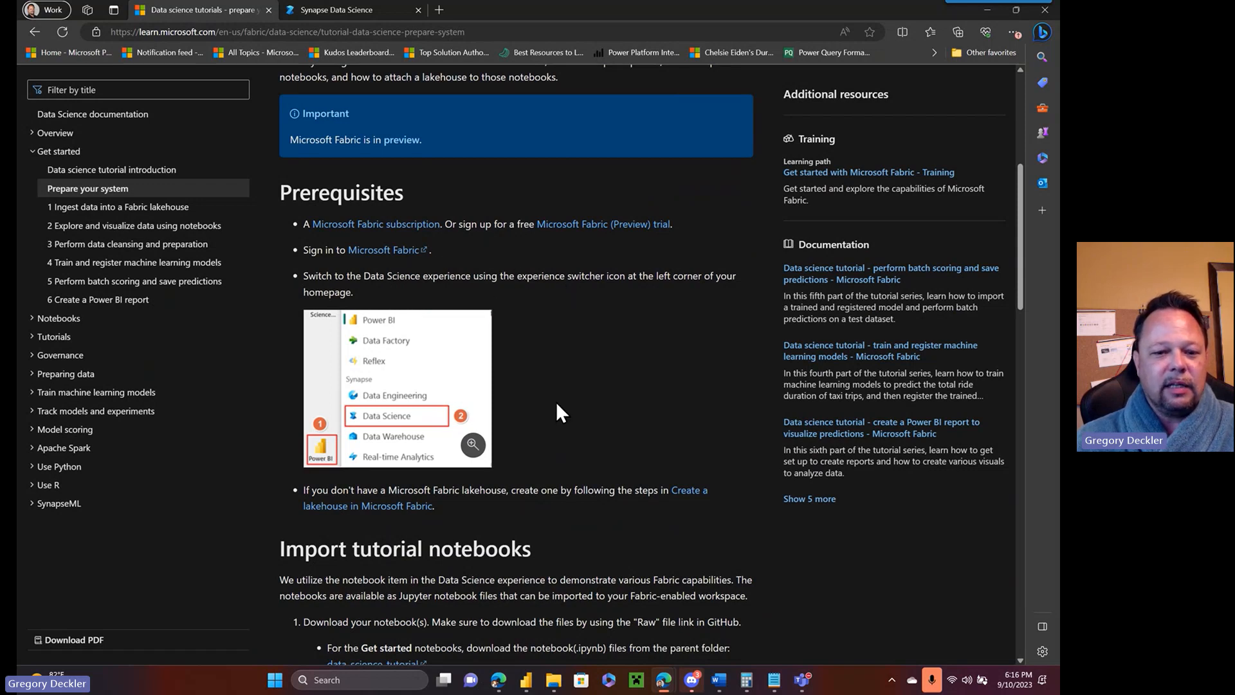
{"action": "scroll", "coordinate": [552, 410], "scroll_direction": "down", "scroll_amount": 3}
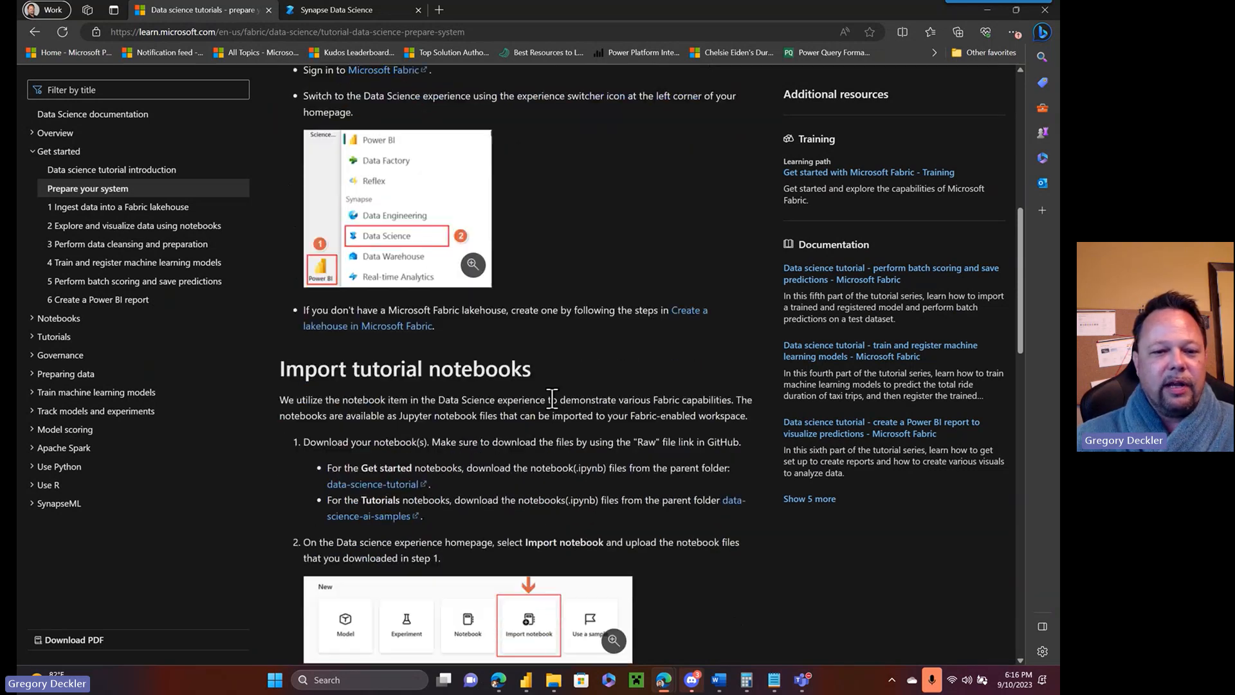
{"action": "scroll", "coordinate": [552, 411], "scroll_direction": "up", "scroll_amount": 3}
{"action": "scroll", "coordinate": [552, 410], "scroll_direction": "down", "scroll_amount": 1}
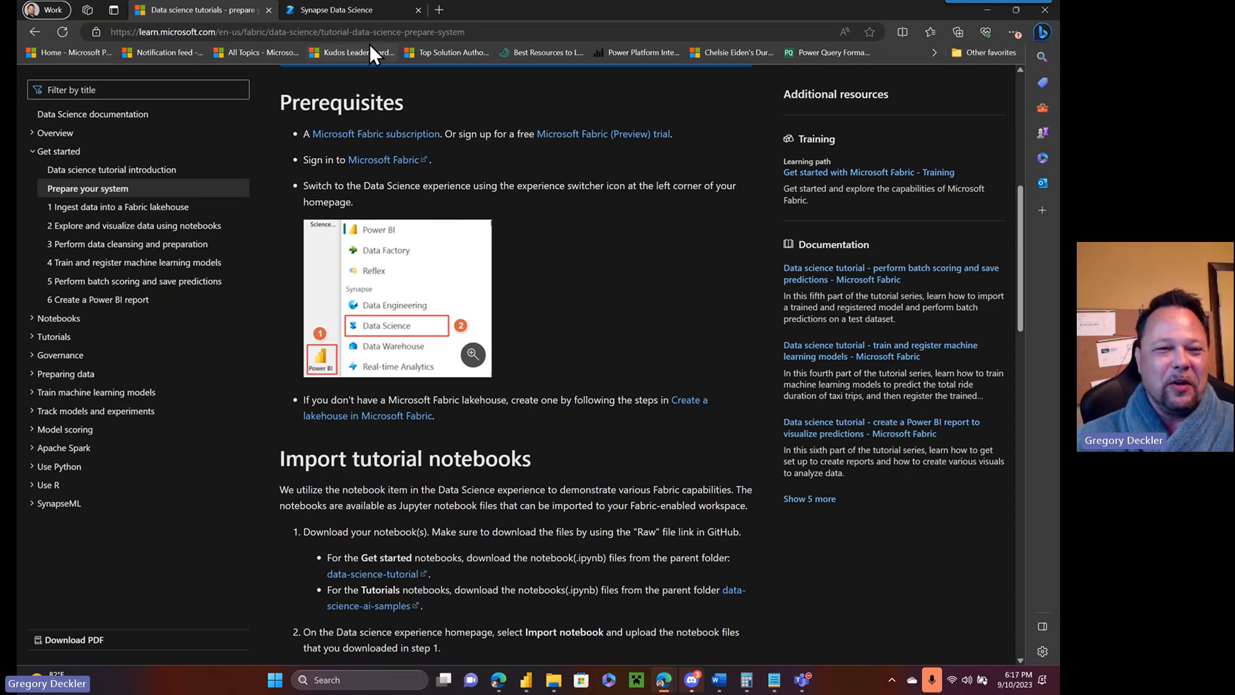
- Switch to Synapse Data Science and create a workspace named Data Science 2 with the Trial license mode
{"action": "mouse_move", "coordinate": [380, 16]}
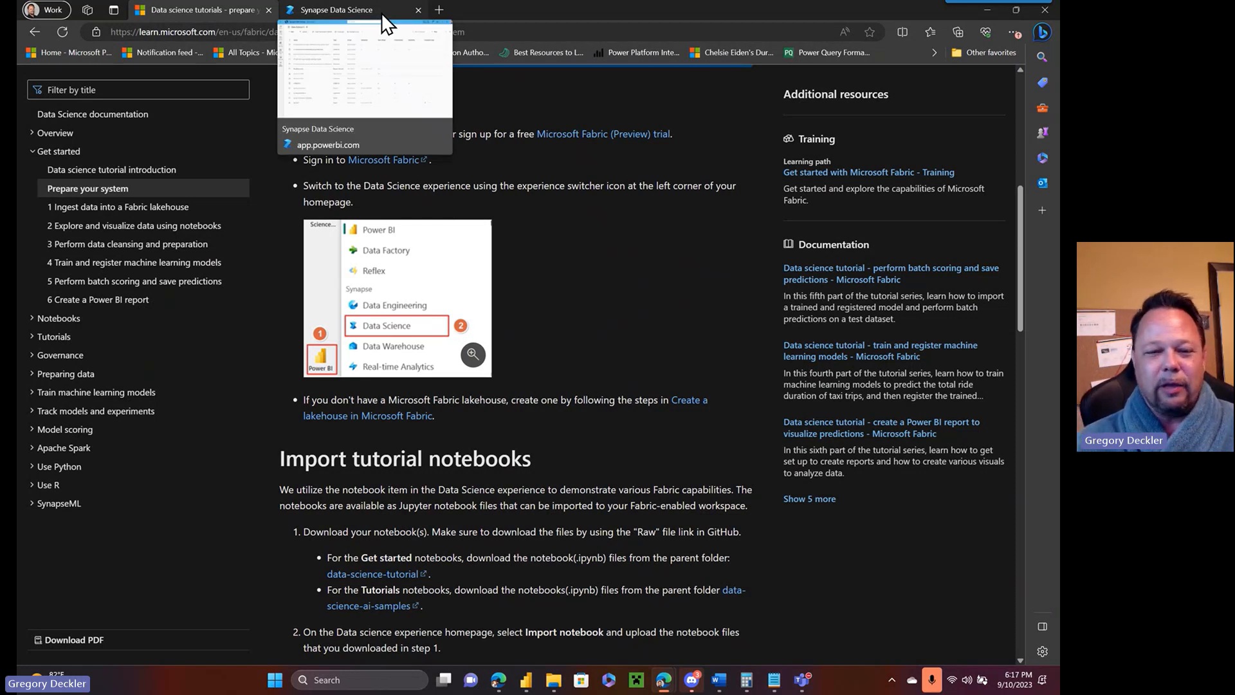
{"action": "left_click", "coordinate": [381, 12]}
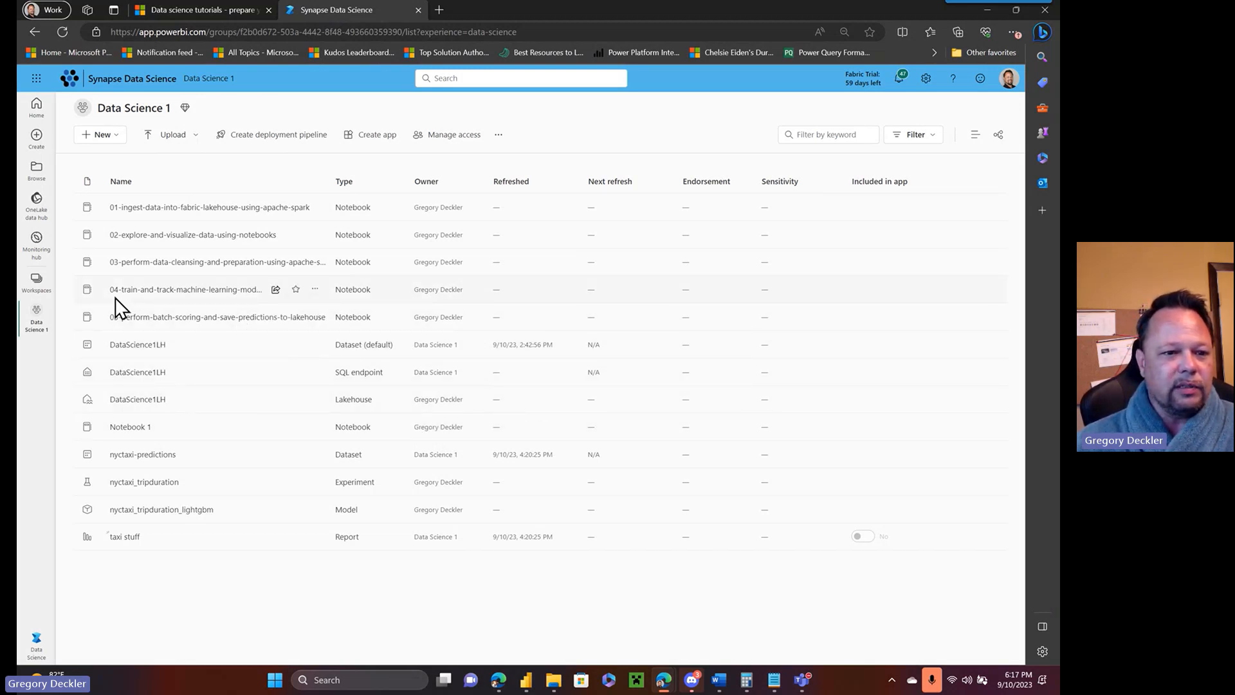
{"action": "left_click", "coordinate": [36, 284]}
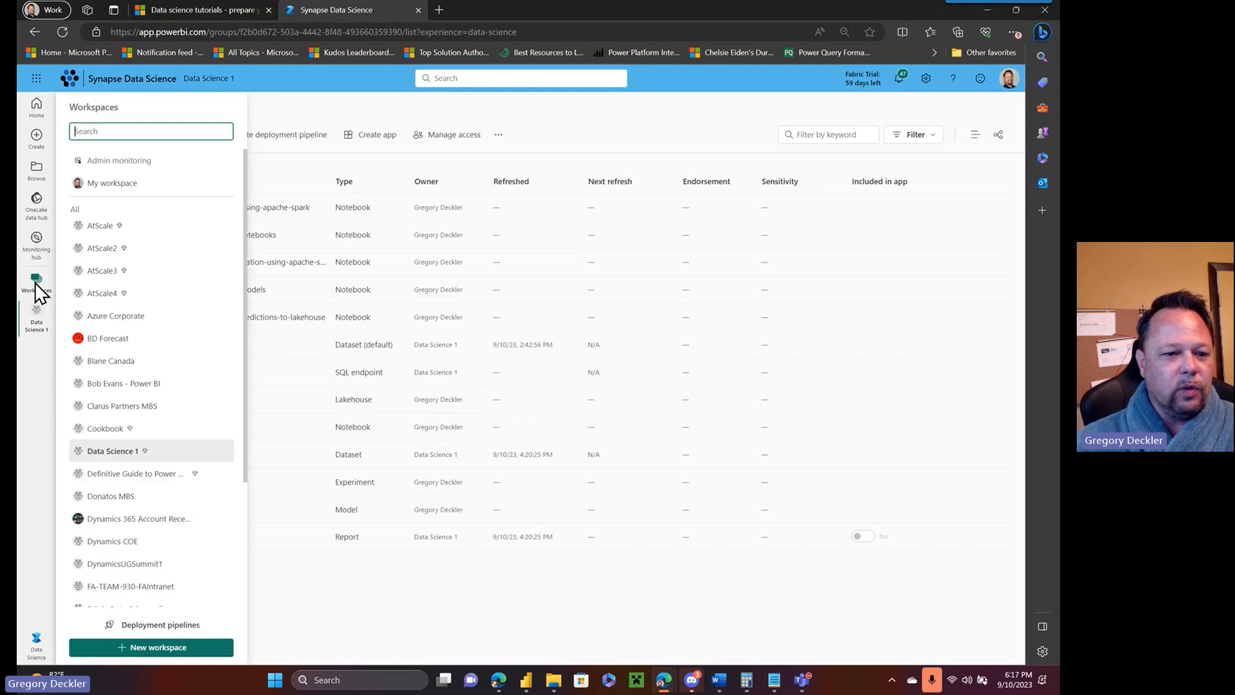
{"action": "left_click", "coordinate": [166, 648]}
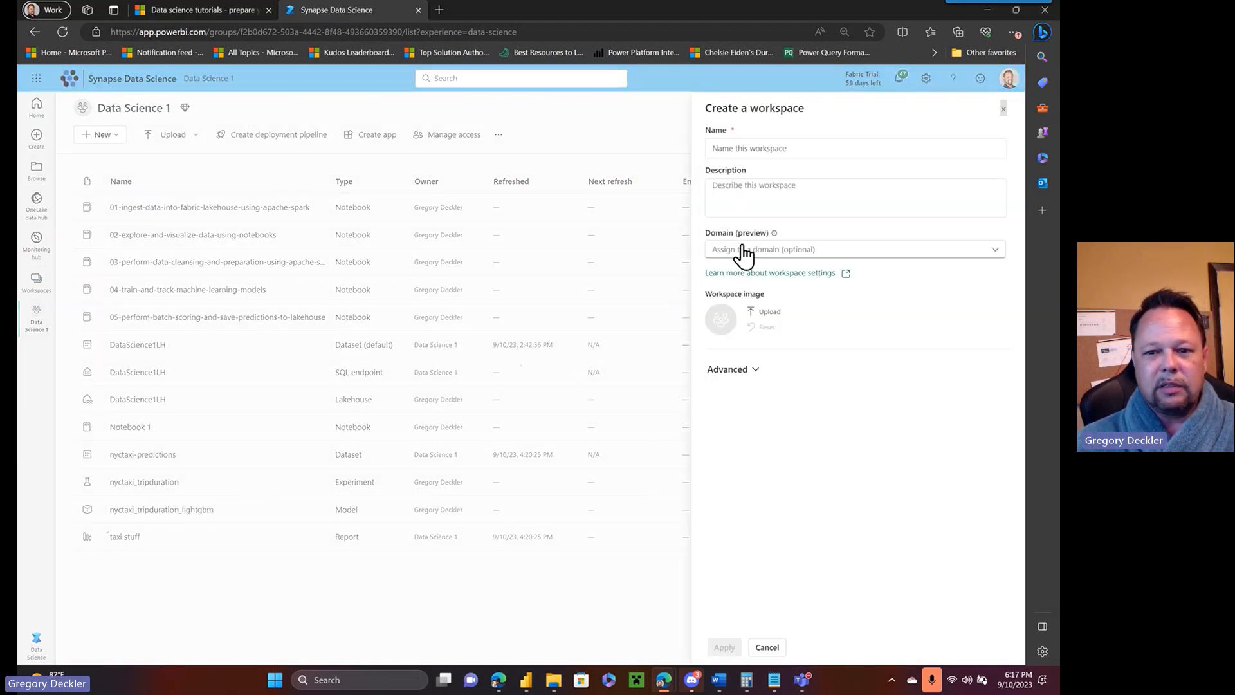
{"action": "left_click", "coordinate": [826, 149]}
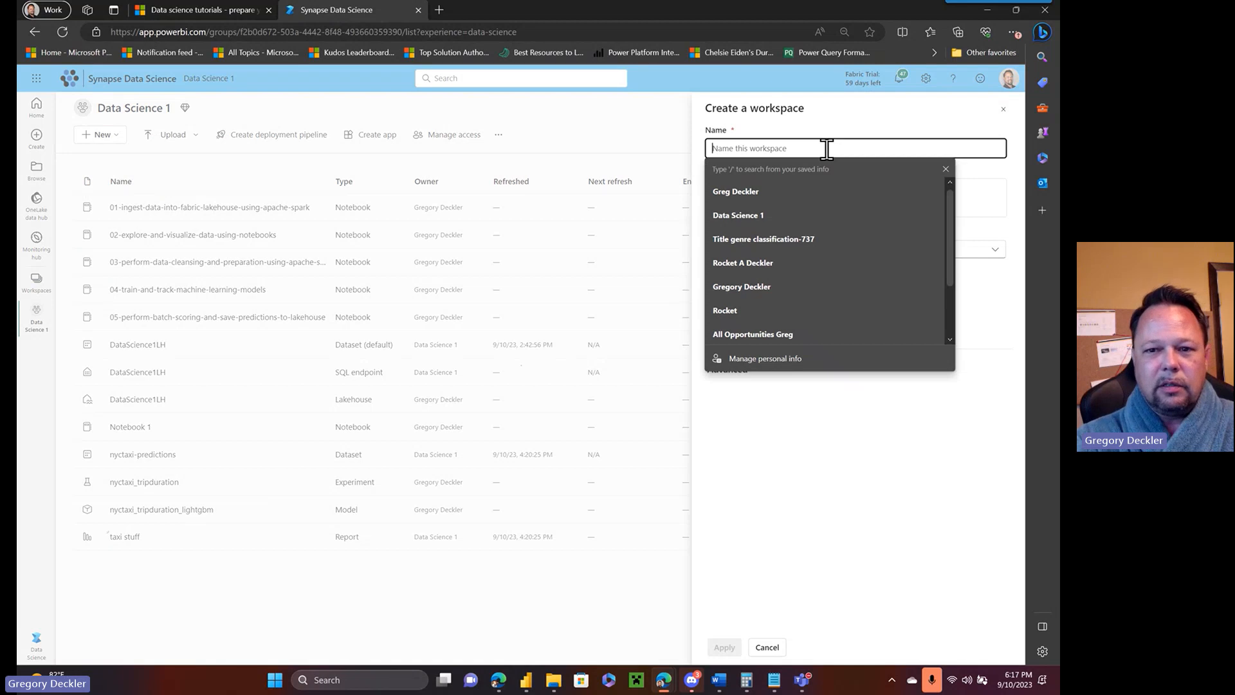
{"action": "type", "text": "Data Science 2"}
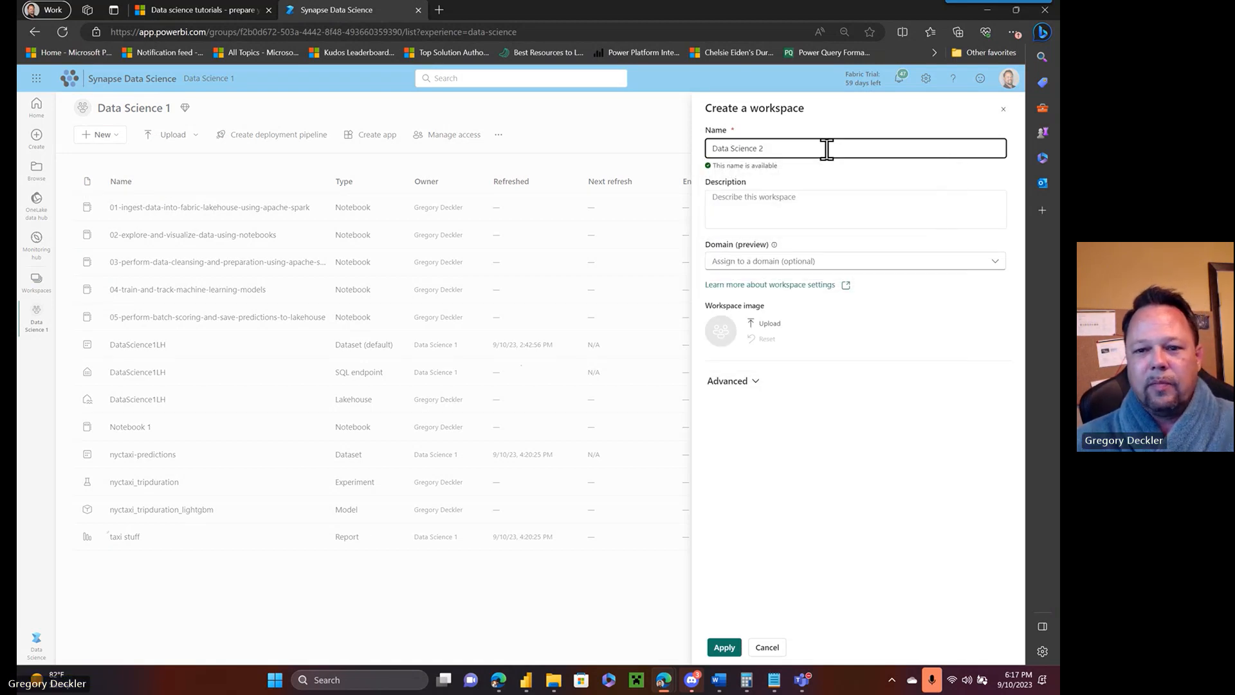
{"action": "left_click", "coordinate": [752, 383]}
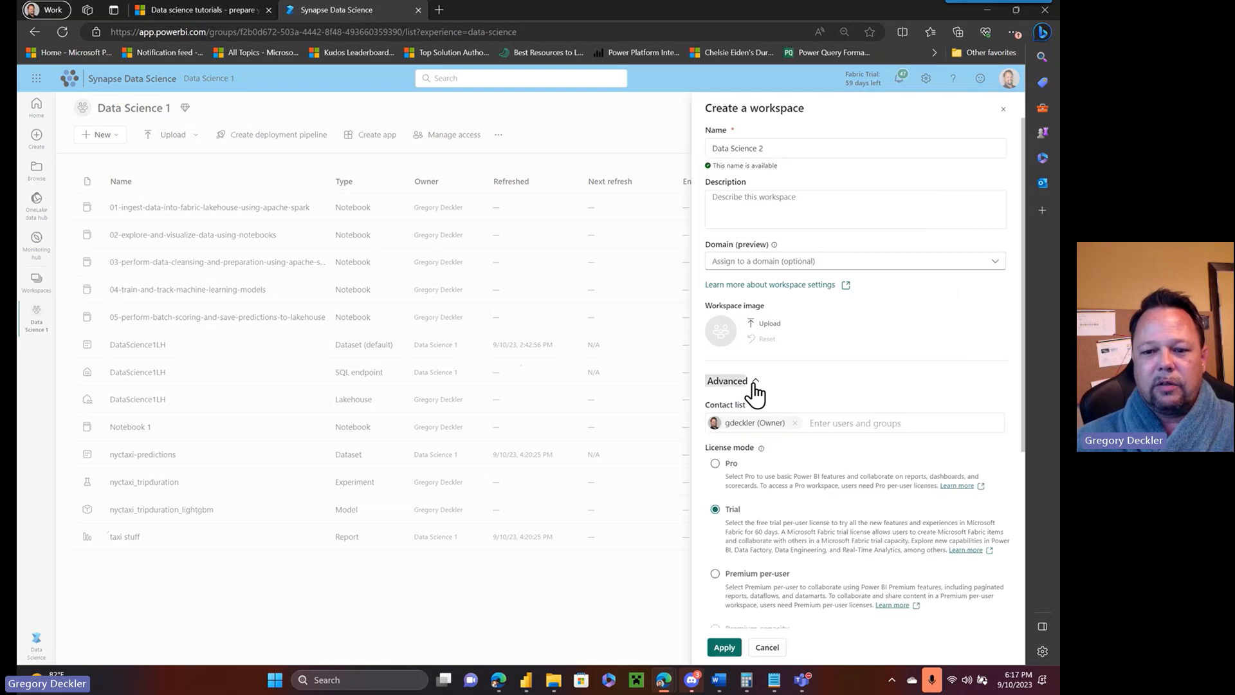
{"action": "left_click", "coordinate": [727, 651]}
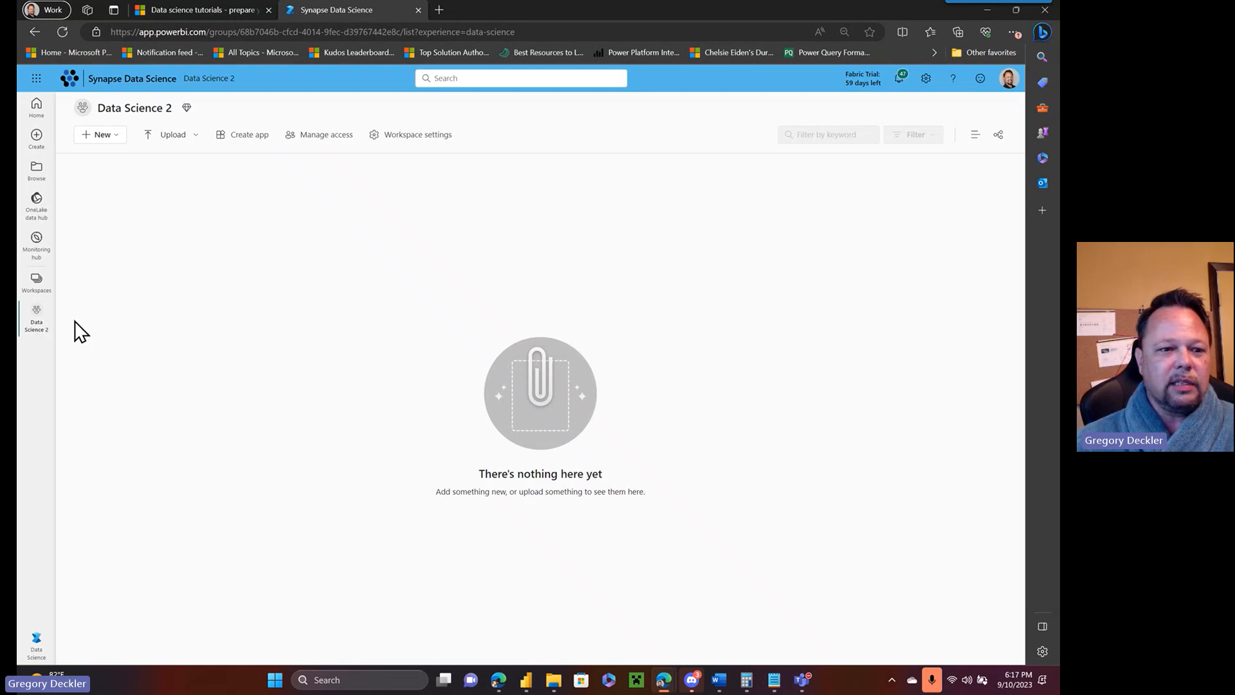
- Return to the Prepare your system article and open the Get started notebooks' data-science-tutorial GitHub folder in a separate browser tab
{"action": "left_click", "coordinate": [222, 12]}
{"action": "scroll", "coordinate": [530, 282], "scroll_direction": "down", "scroll_amount": 3}
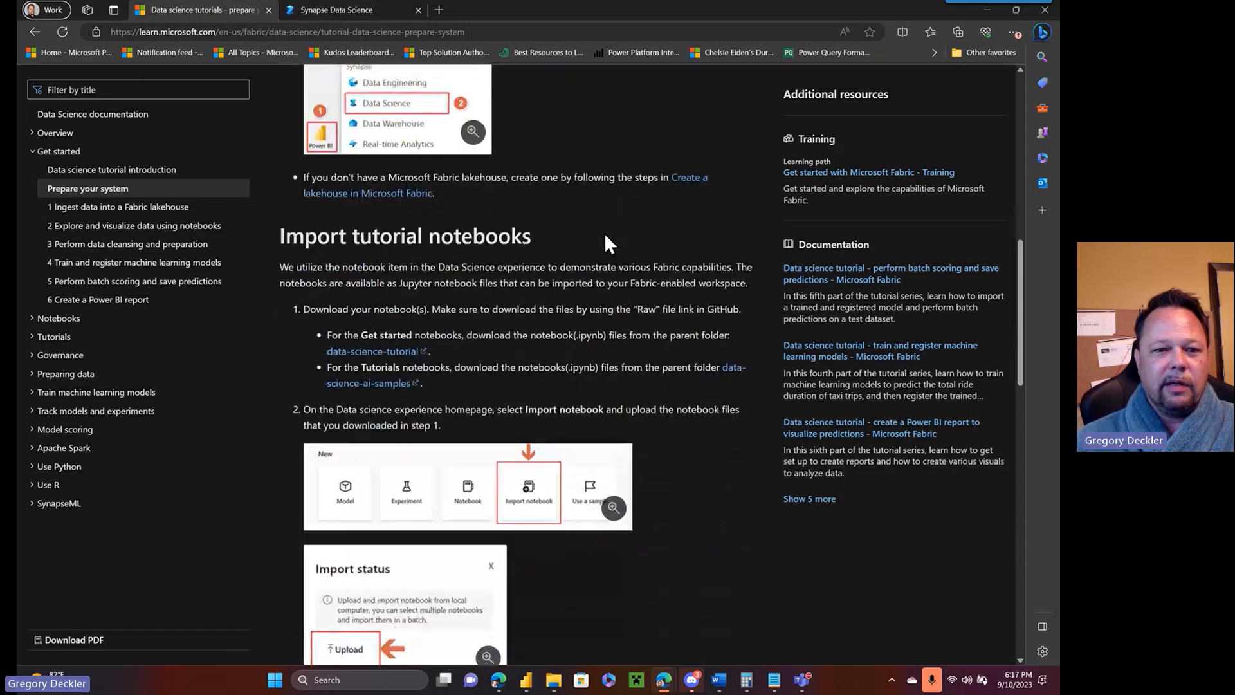
{"action": "scroll", "coordinate": [605, 236], "scroll_direction": "down", "scroll_amount": 2}
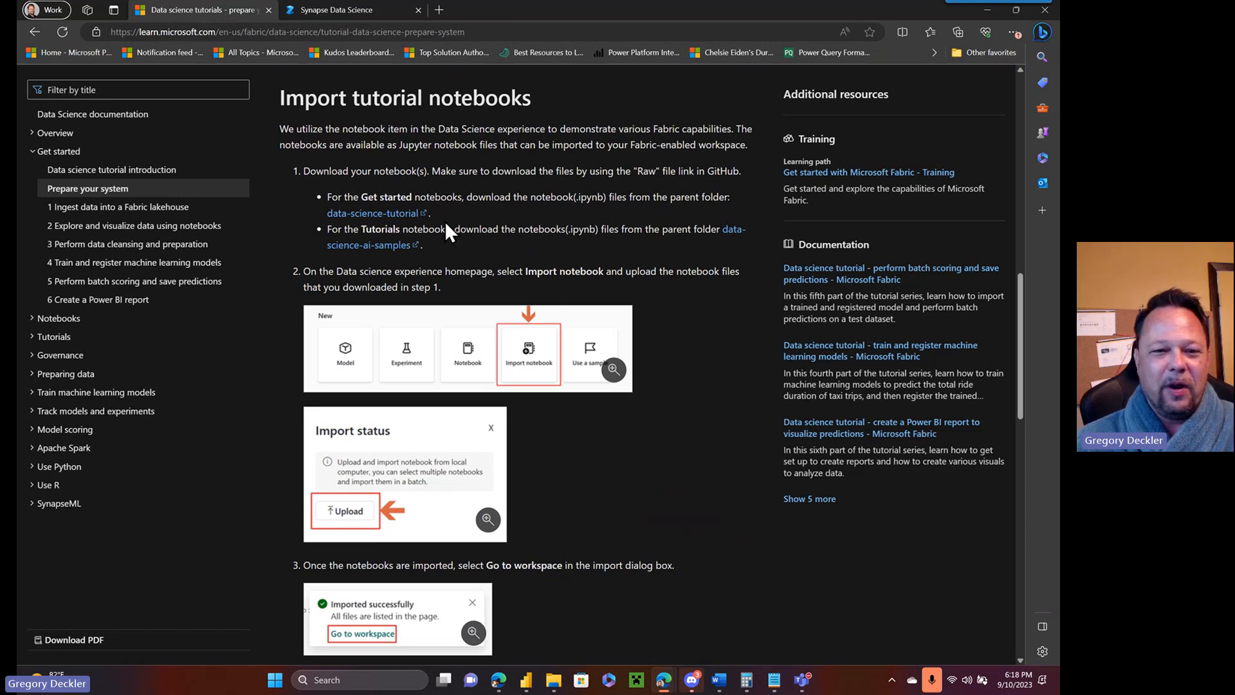
{"action": "right_click", "coordinate": [386, 219]}
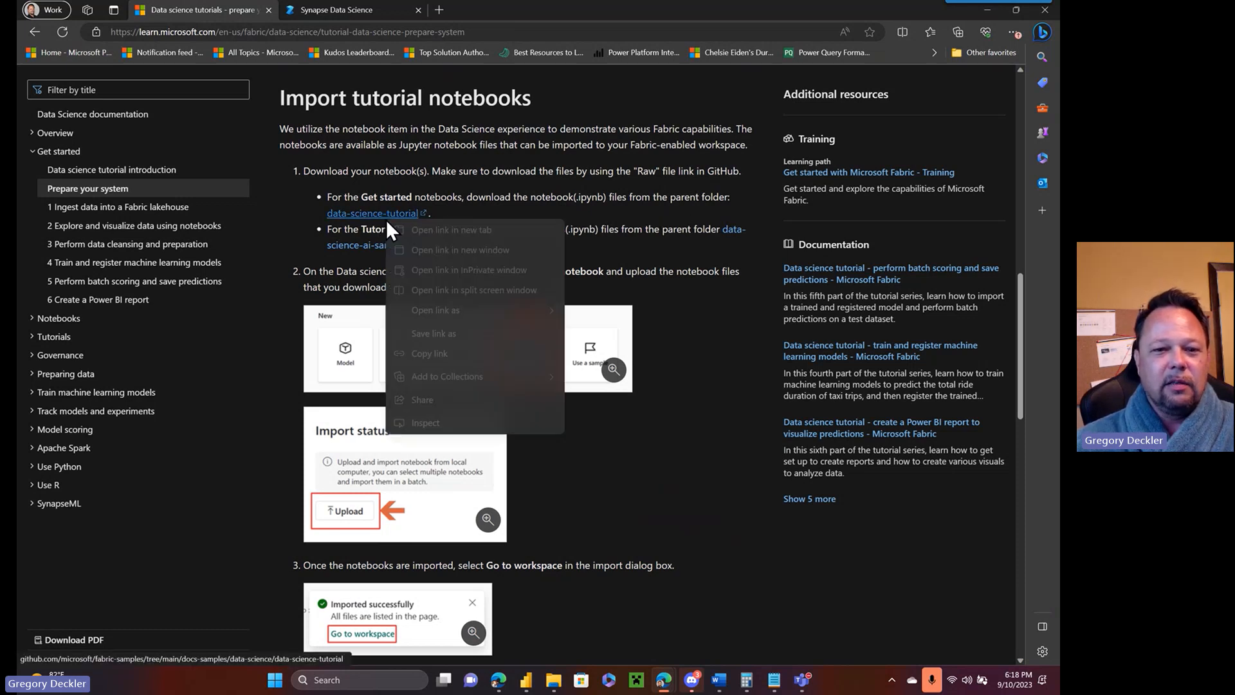
{"action": "left_click", "coordinate": [437, 230]}
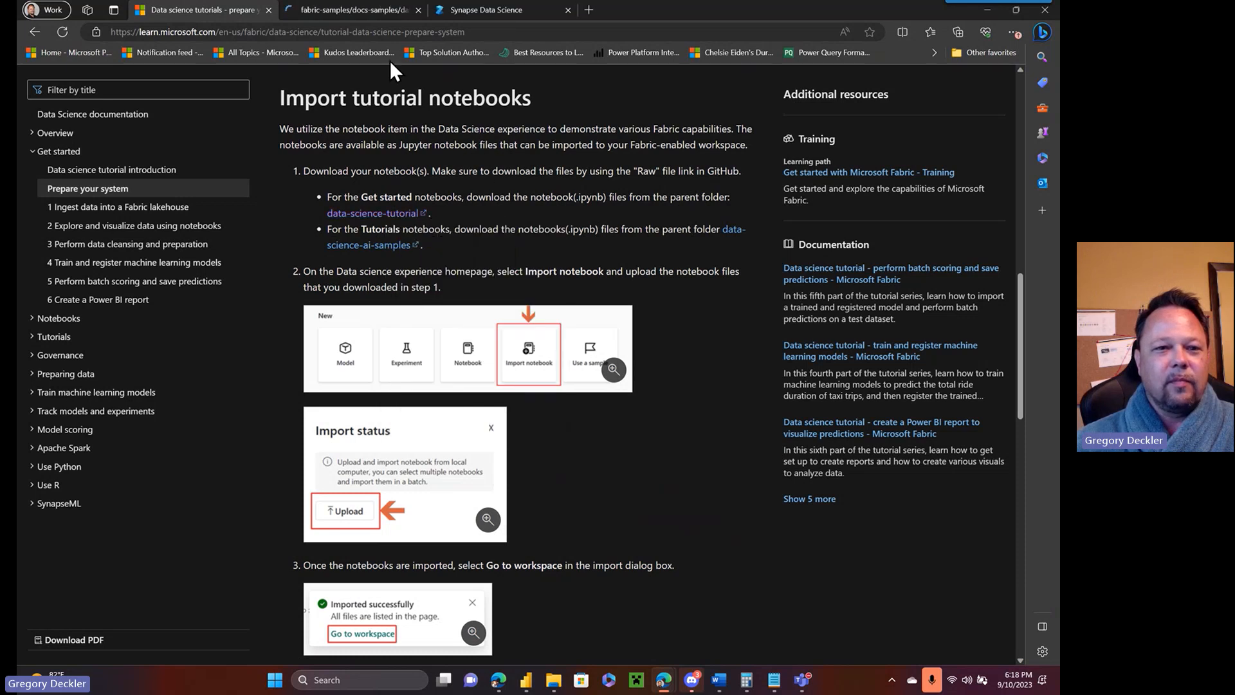
{"action": "left_click", "coordinate": [354, 13]}
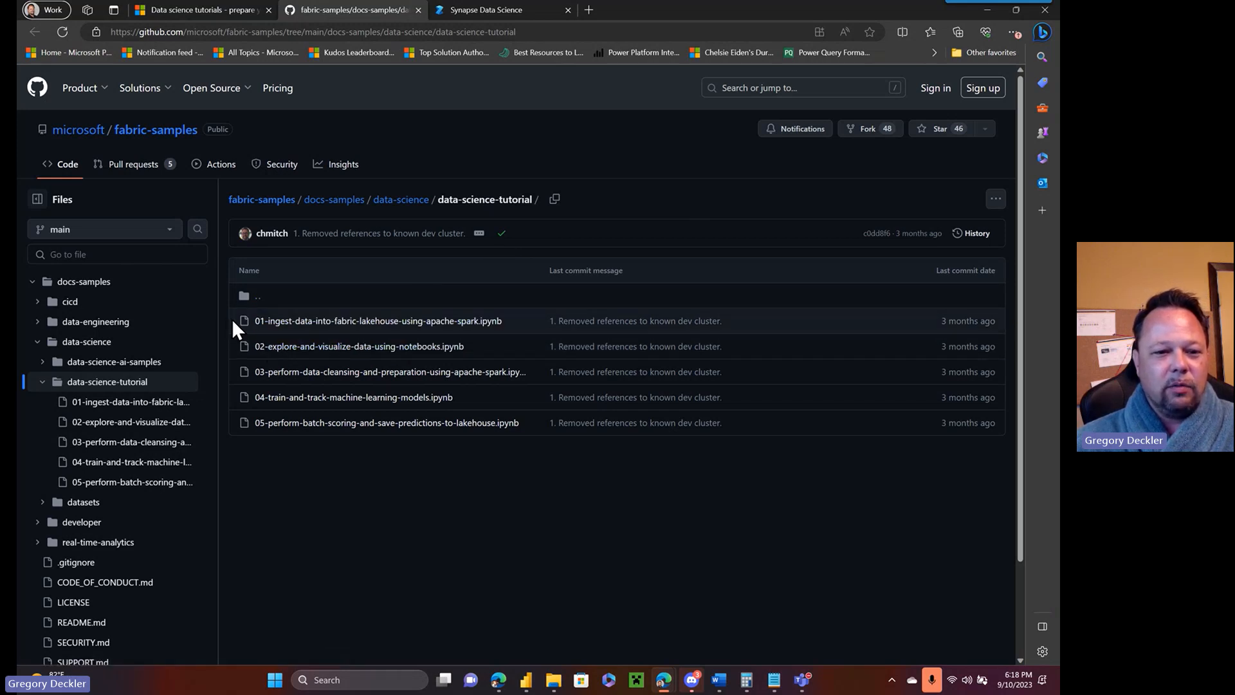
{"action": "left_click_drag", "start_coordinate": [307, 450], "coordinate": [532, 433]}
{"action": "left_click", "coordinate": [507, 455]}
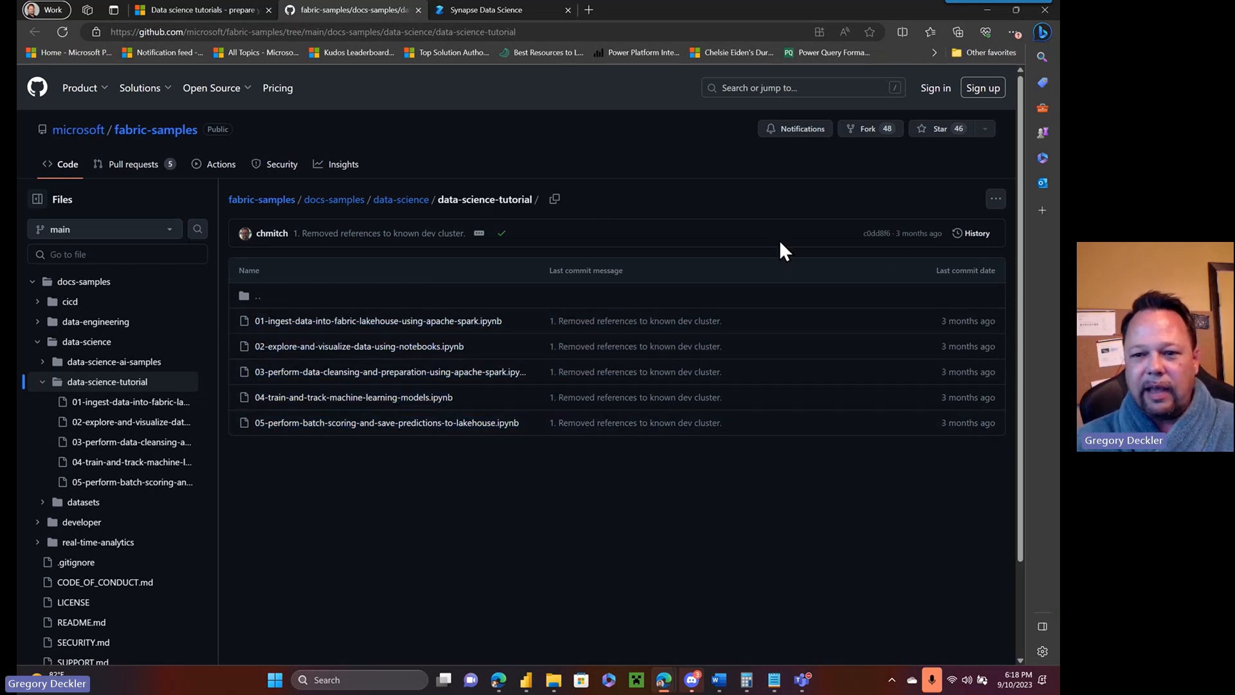
{"action": "left_click", "coordinate": [997, 204]}
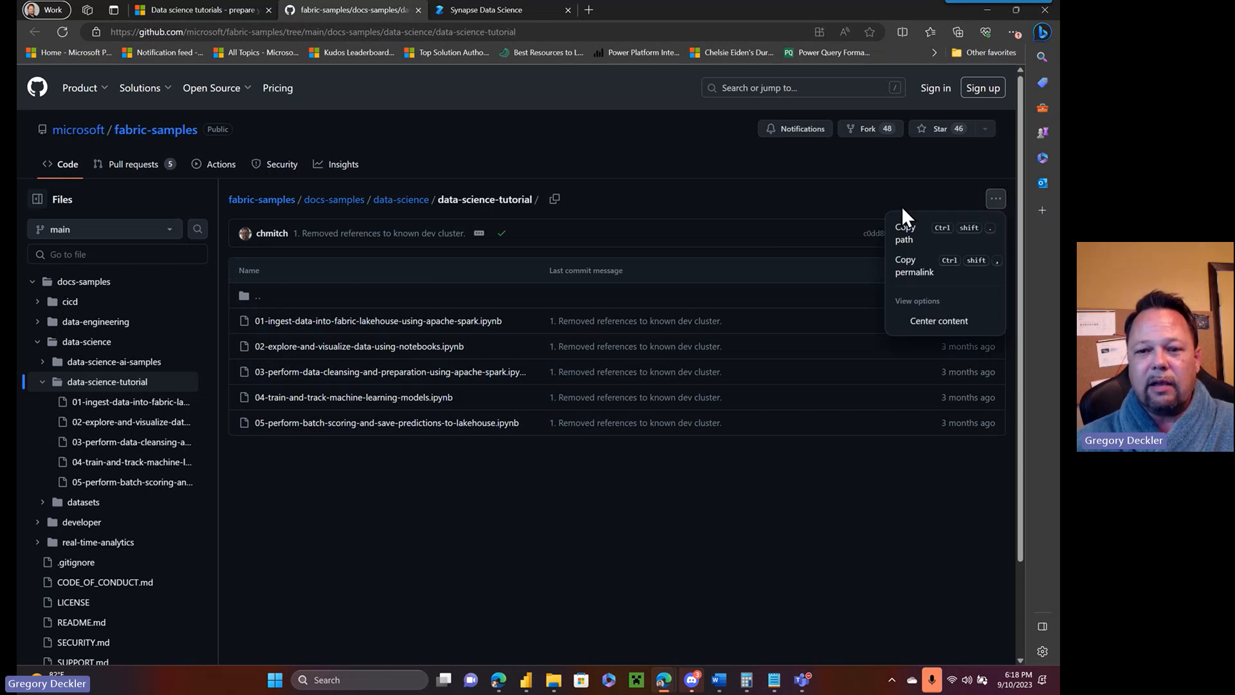
{"action": "left_click", "coordinate": [783, 206]}
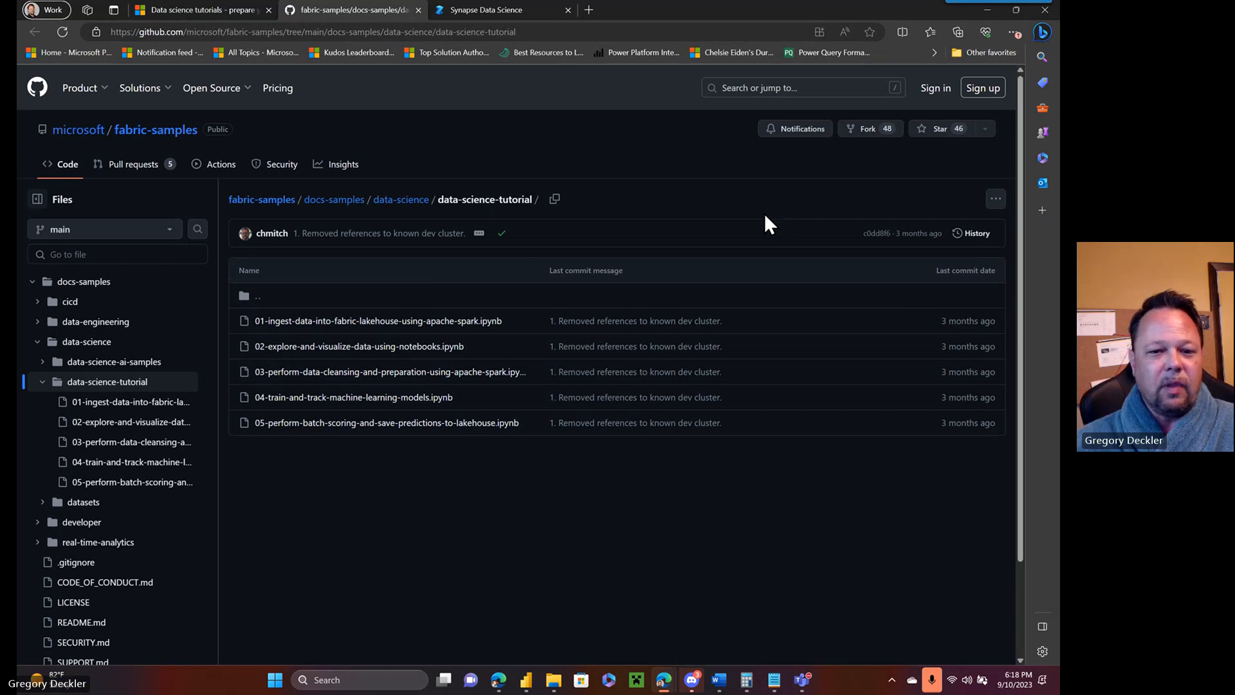
- Download the raw notebooks 01-ingest-data-into-fabric-lakehouse-using-apache-spark.ipynb and 02-explore-and-visualize-data-using-notebooks.ipynb from the data-science-tutorial folder
{"action": "left_click", "coordinate": [427, 322]}
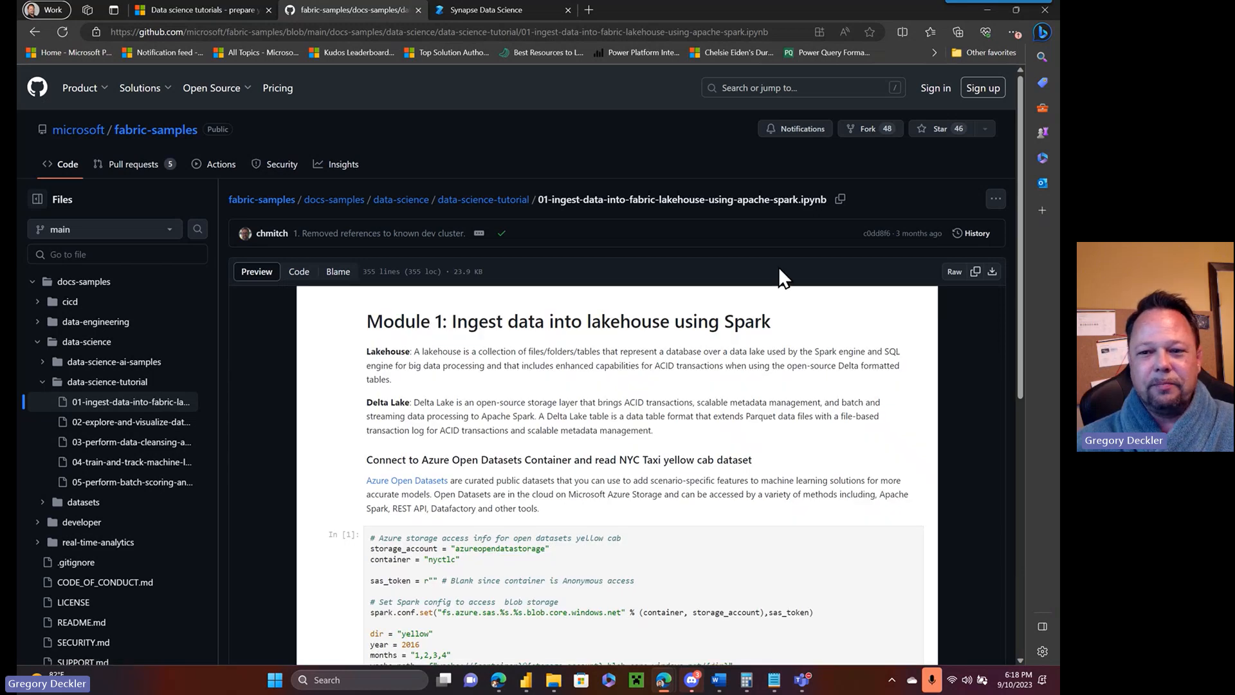
{"action": "left_click", "coordinate": [993, 273]}
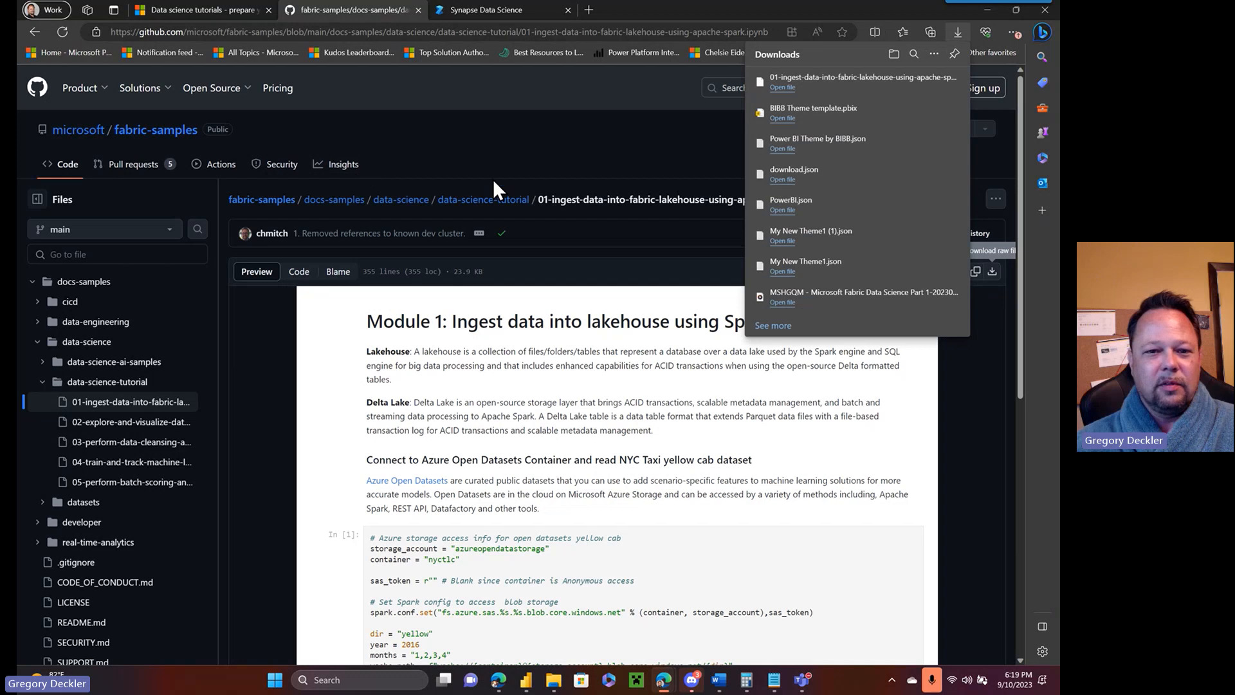
{"action": "left_click", "coordinate": [482, 200]}
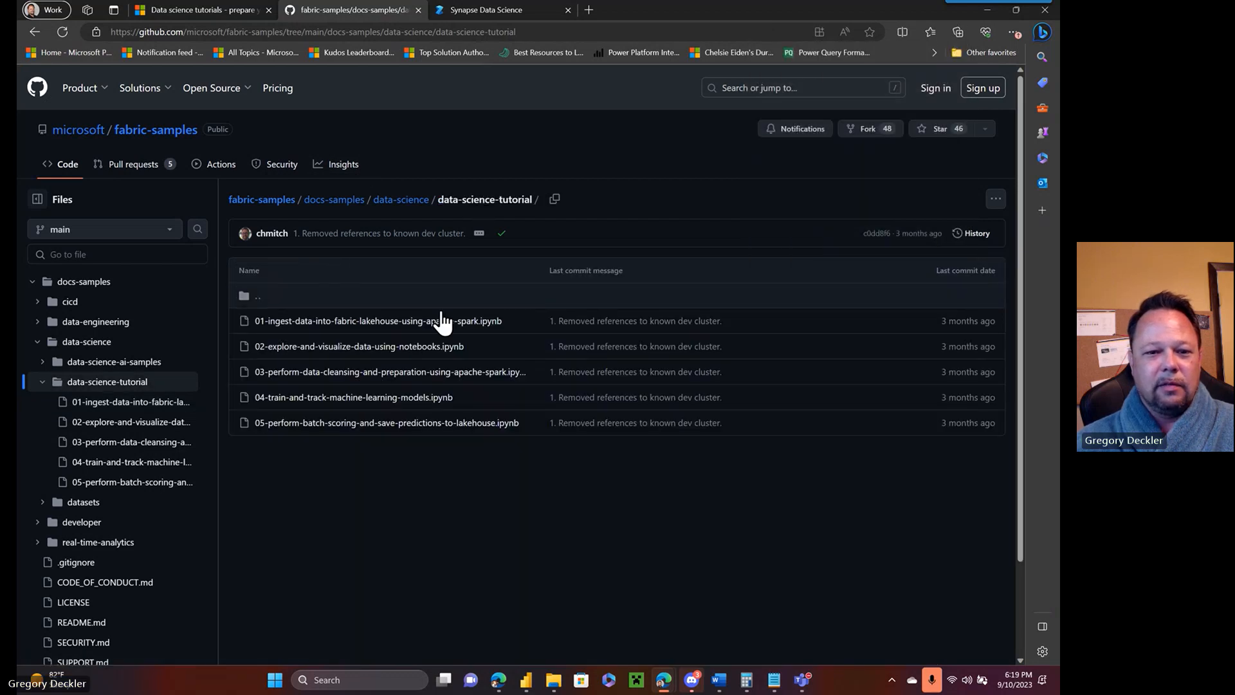
{"action": "left_click", "coordinate": [413, 348]}
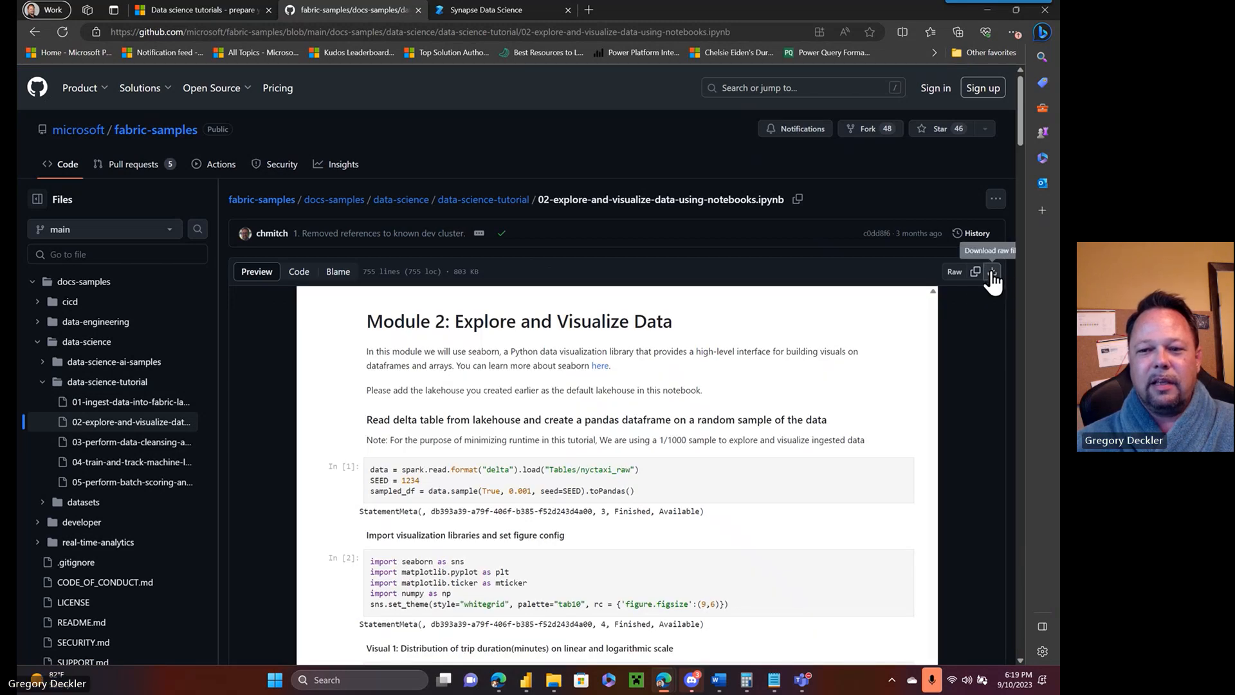
{"action": "left_click", "coordinate": [992, 273]}
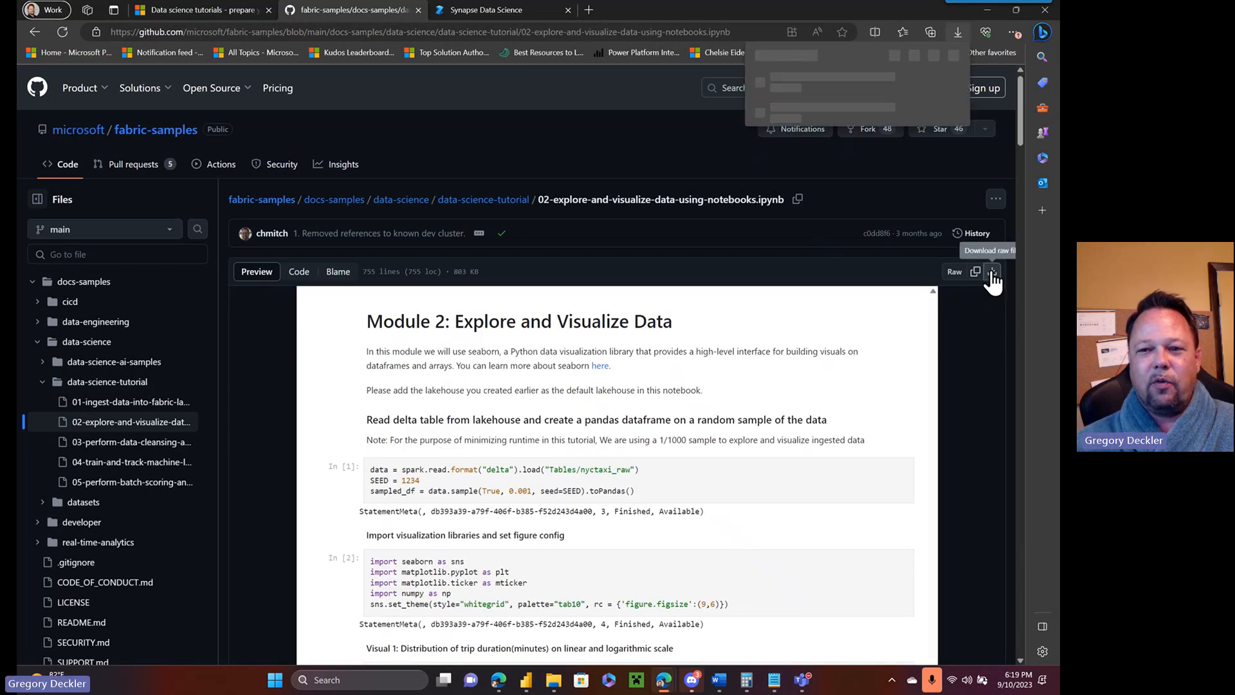
- Download the raw notebooks 03-perform-data-cleansing-and-preparation-using-apache-spark.ipynb and 04-train-and-track-machine-learning-models.ipynb from the same folder
{"action": "left_click", "coordinate": [481, 200]}
{"action": "left_click", "coordinate": [380, 372]}
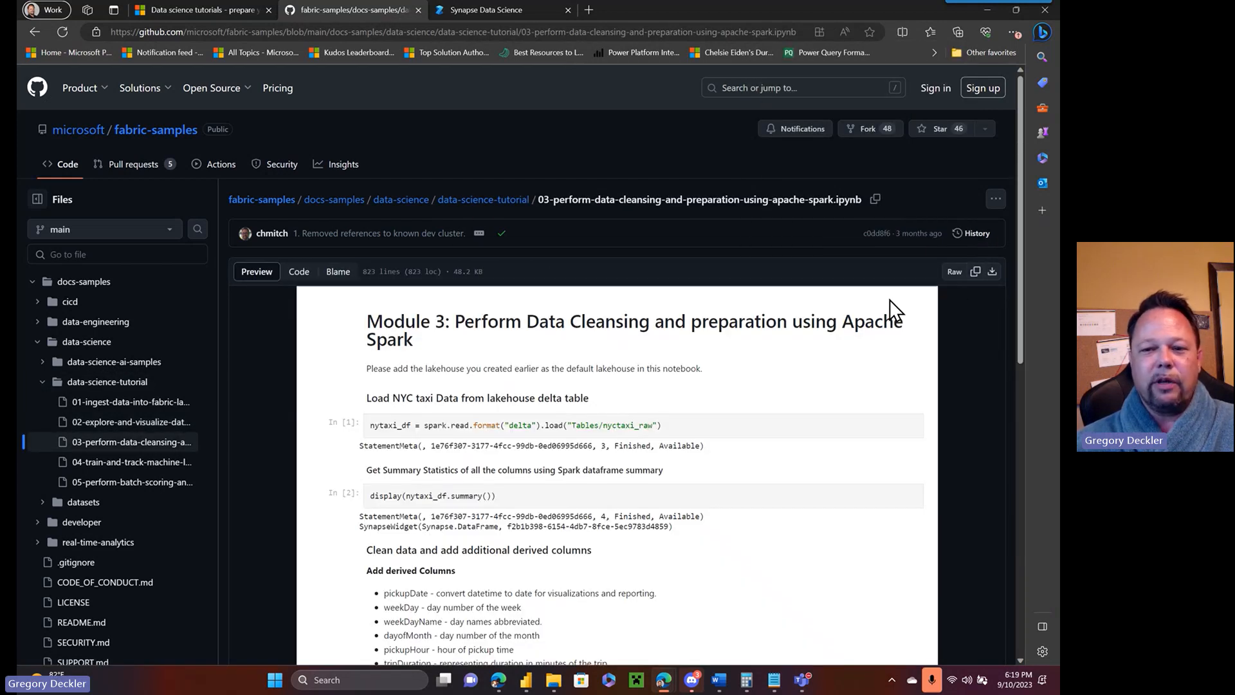
{"action": "left_click", "coordinate": [993, 273]}
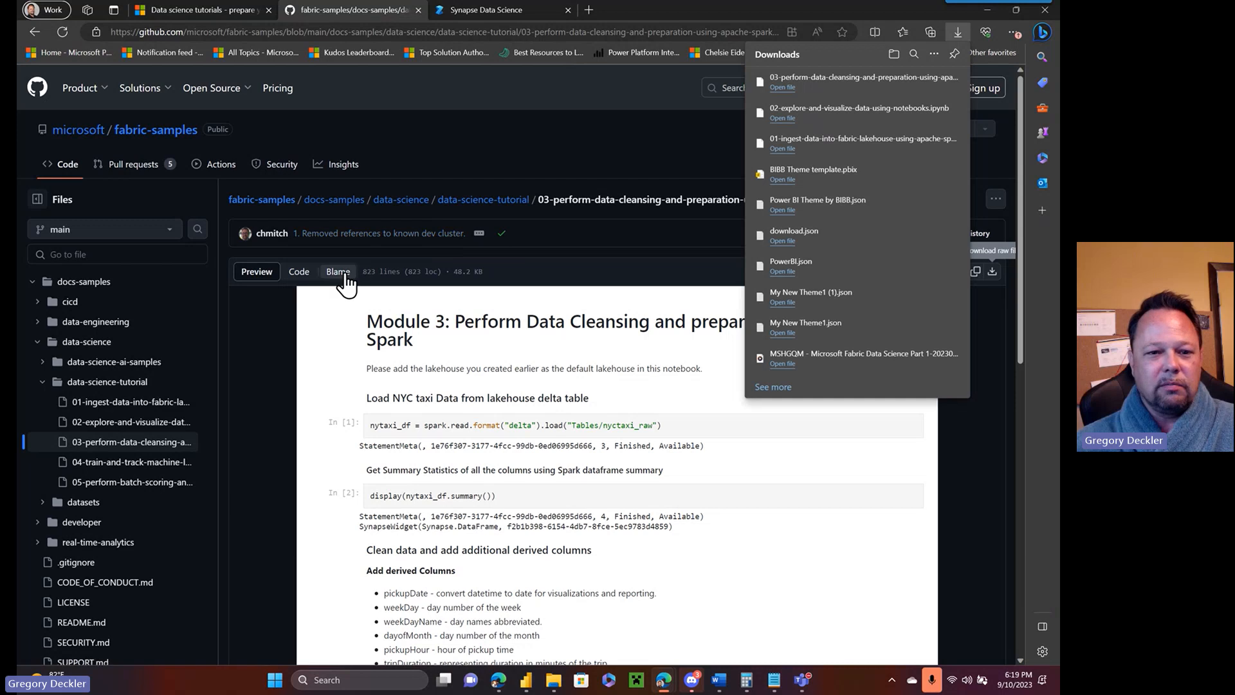
{"action": "left_click", "coordinate": [482, 201]}
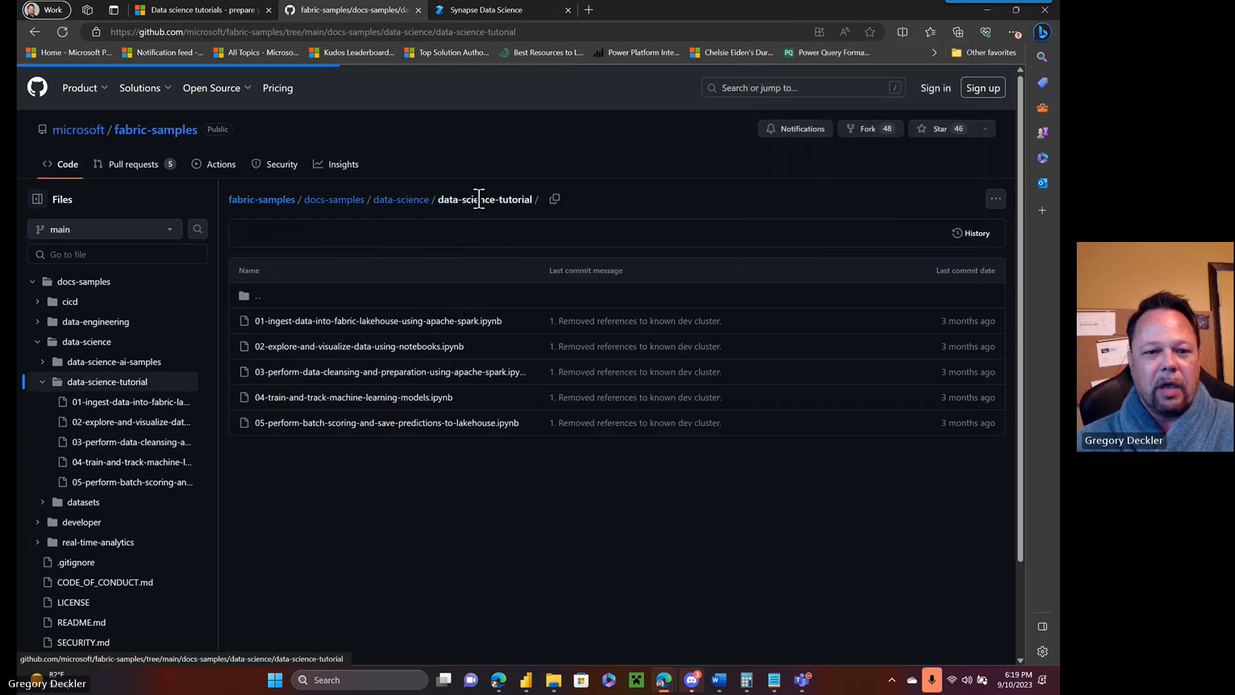
{"action": "left_click", "coordinate": [391, 398]}
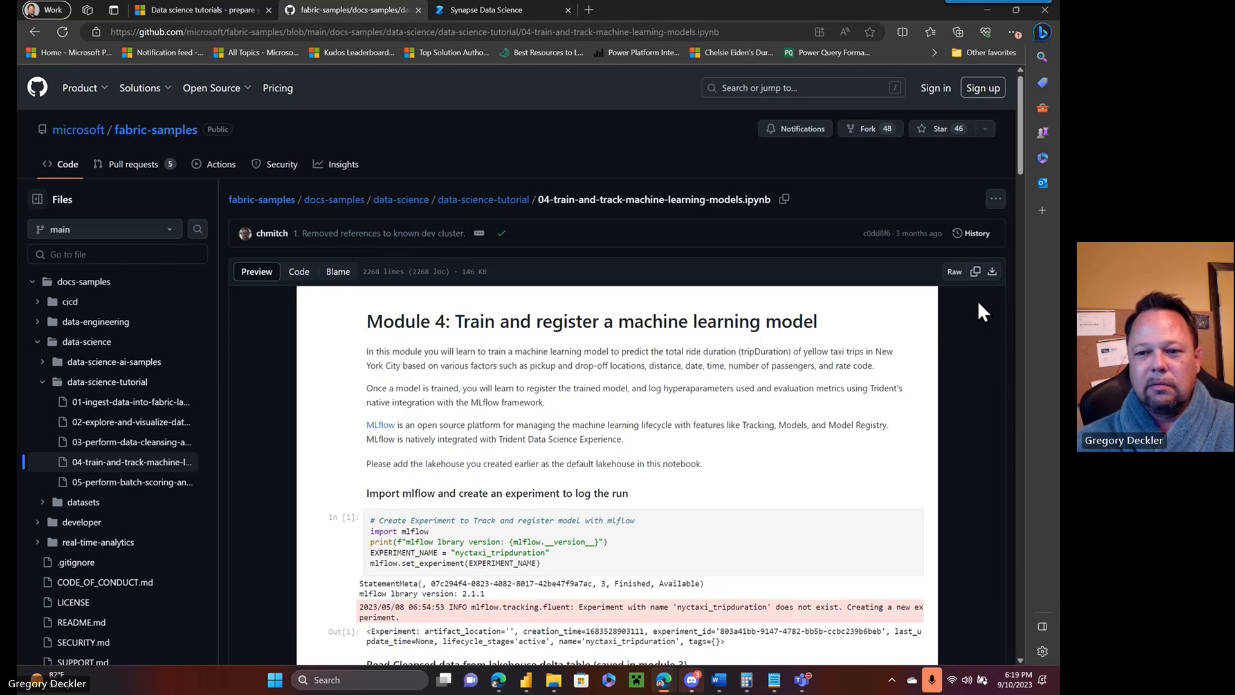
{"action": "left_click", "coordinate": [992, 272]}
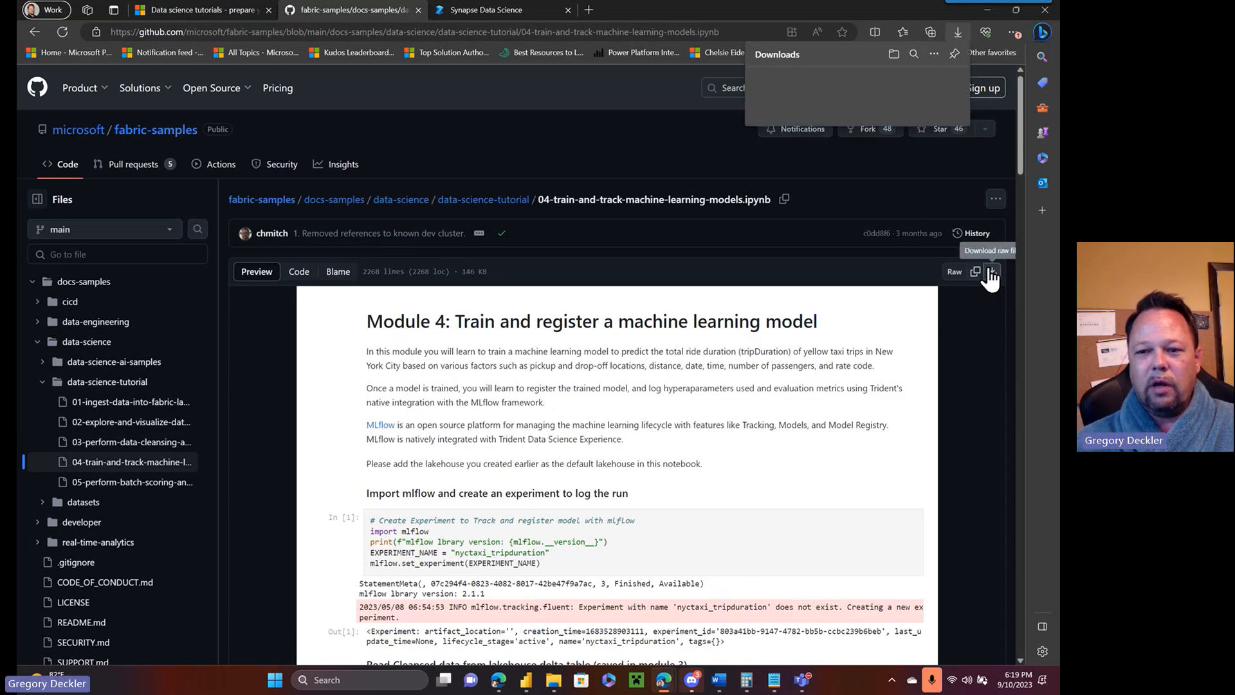
- Download the raw notebook 05-perform-batch-scoring-and-save-predictions-to-lakehouse.ipynb from the data-science-tutorial folder
{"action": "left_click", "coordinate": [495, 201]}
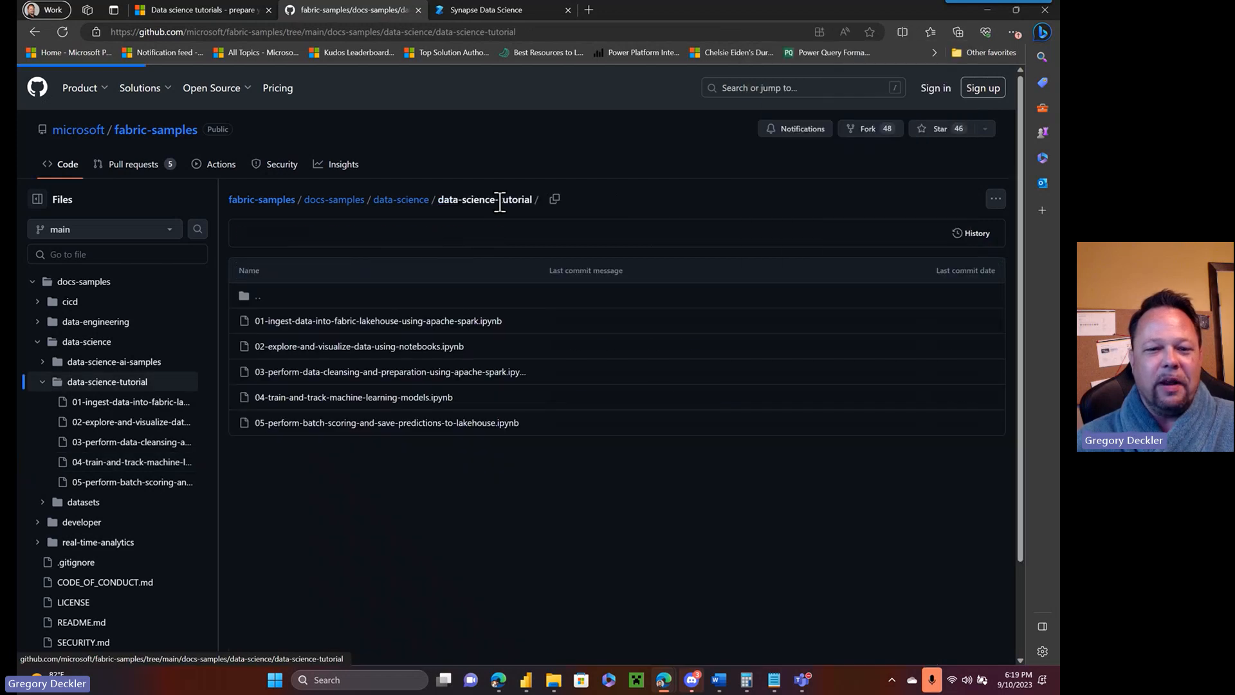
{"action": "left_click", "coordinate": [384, 424]}
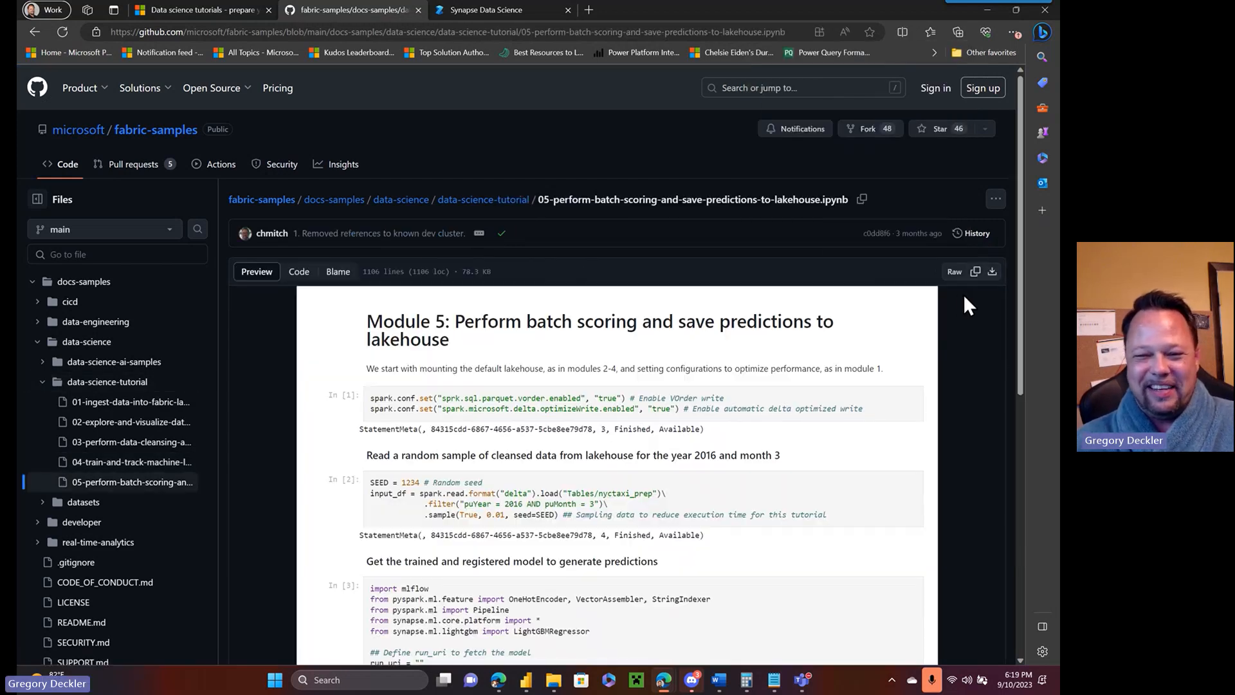
{"action": "left_click", "coordinate": [992, 273]}
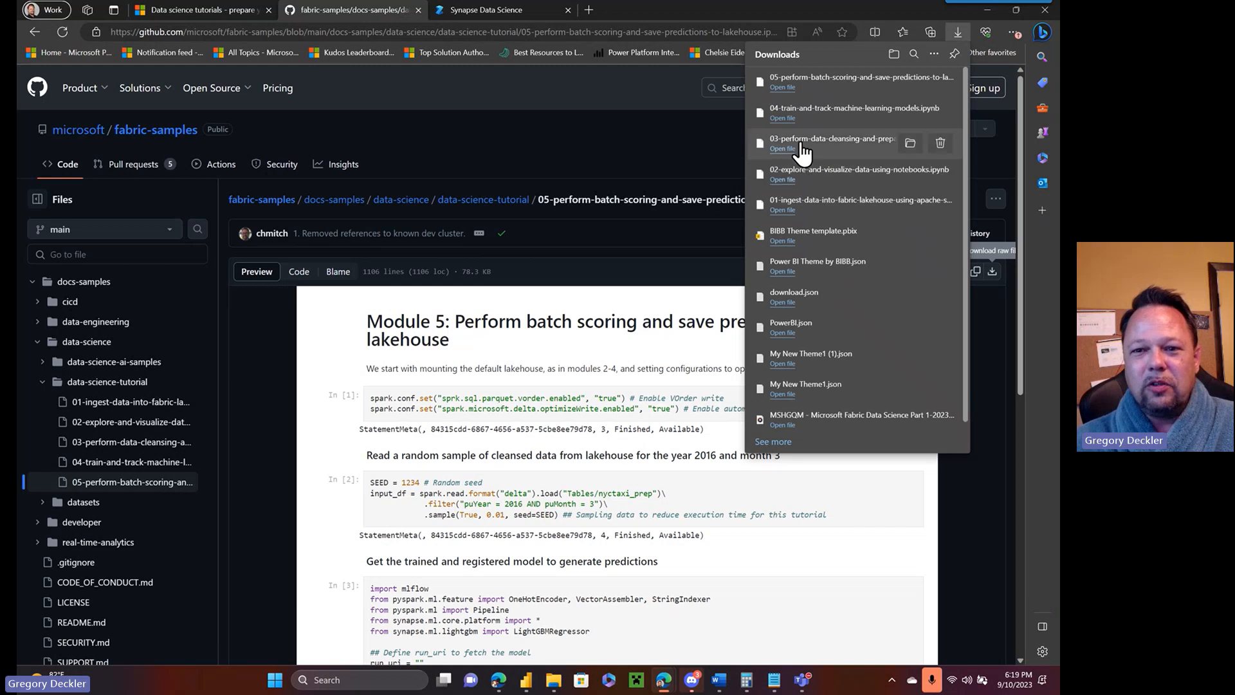
{"action": "left_click", "coordinate": [564, 145]}
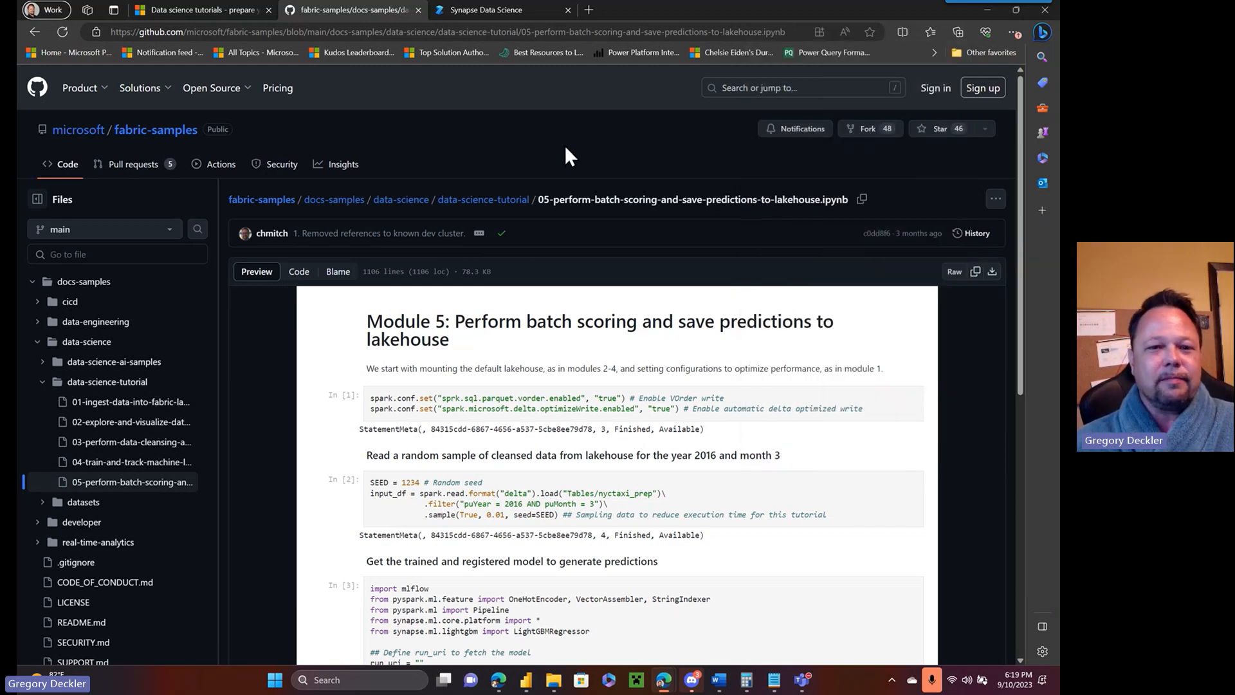
- Check the notebook import instructions in the Prepare your system article and open the Synapse Data Science home page
{"action": "left_click", "coordinate": [206, 7]}
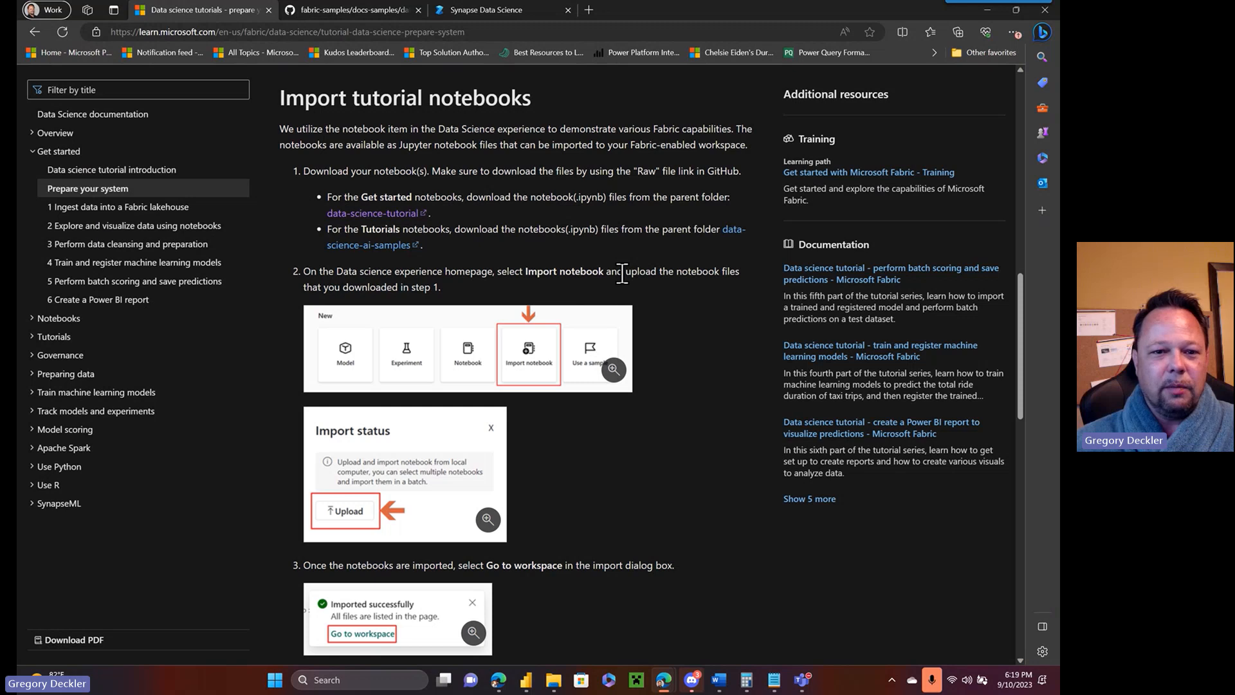
{"action": "scroll", "coordinate": [616, 265], "scroll_direction": "up", "scroll_amount": 3}
{"action": "scroll", "coordinate": [614, 256], "scroll_direction": "up", "scroll_amount": 3}
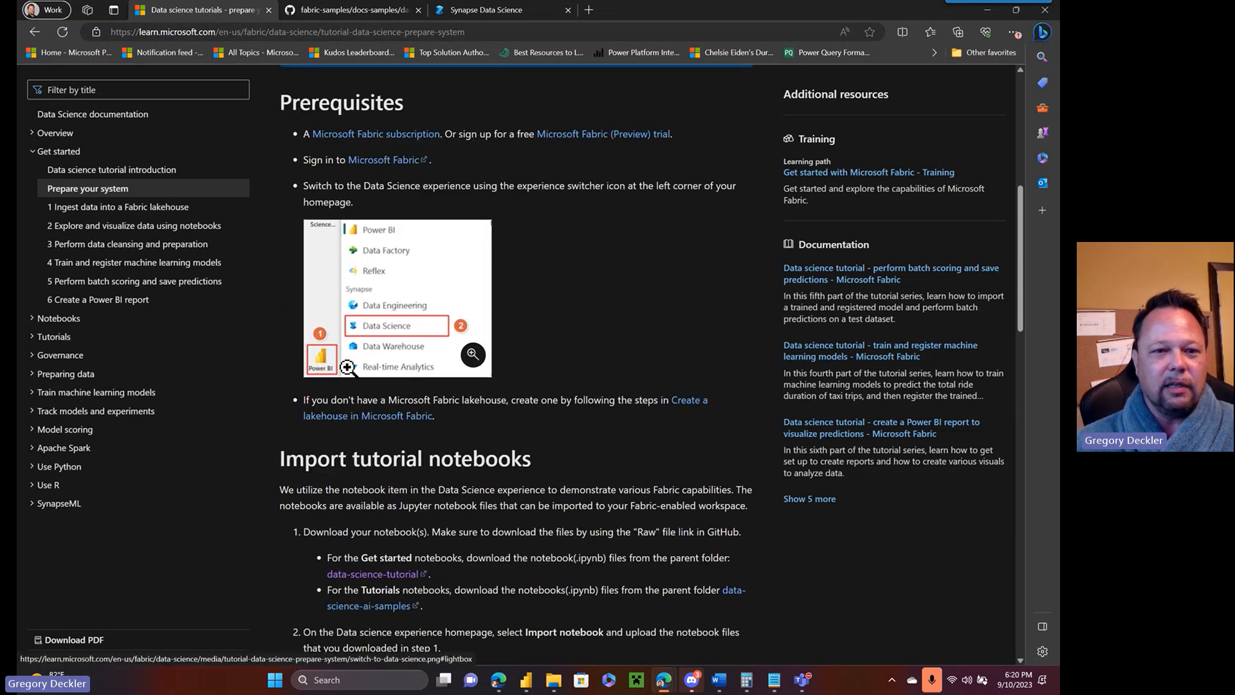
{"action": "left_click", "coordinate": [488, 13]}
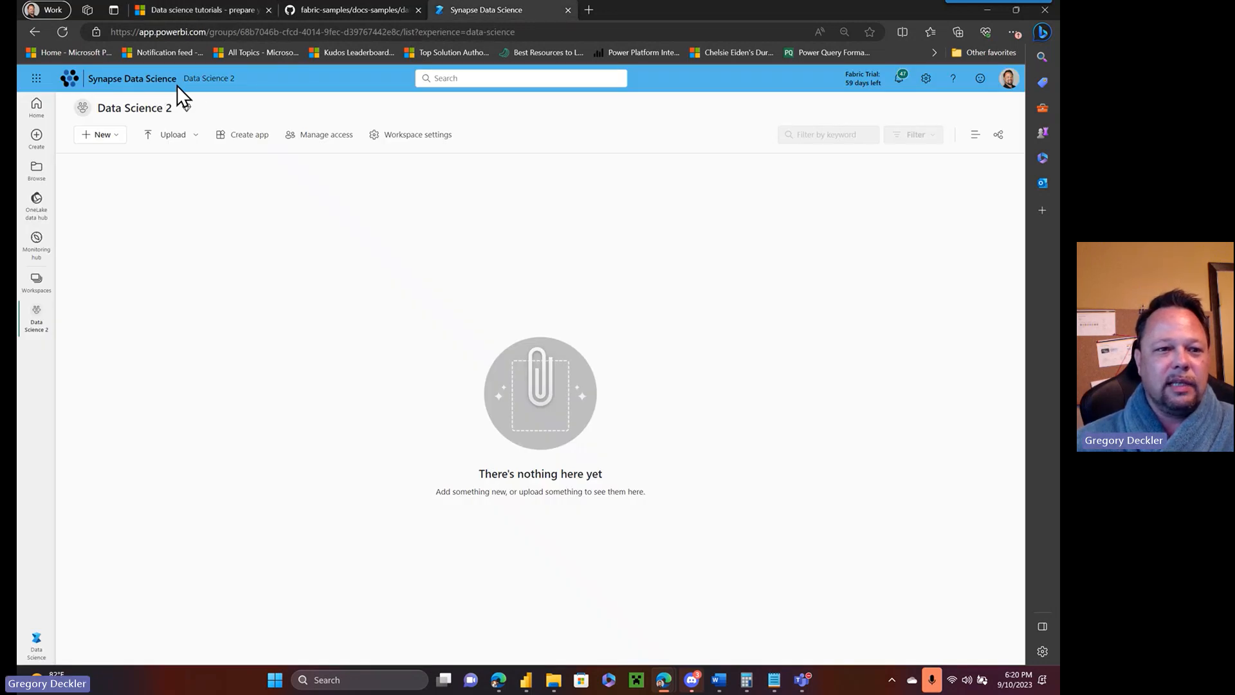
{"action": "left_click", "coordinate": [36, 640]}
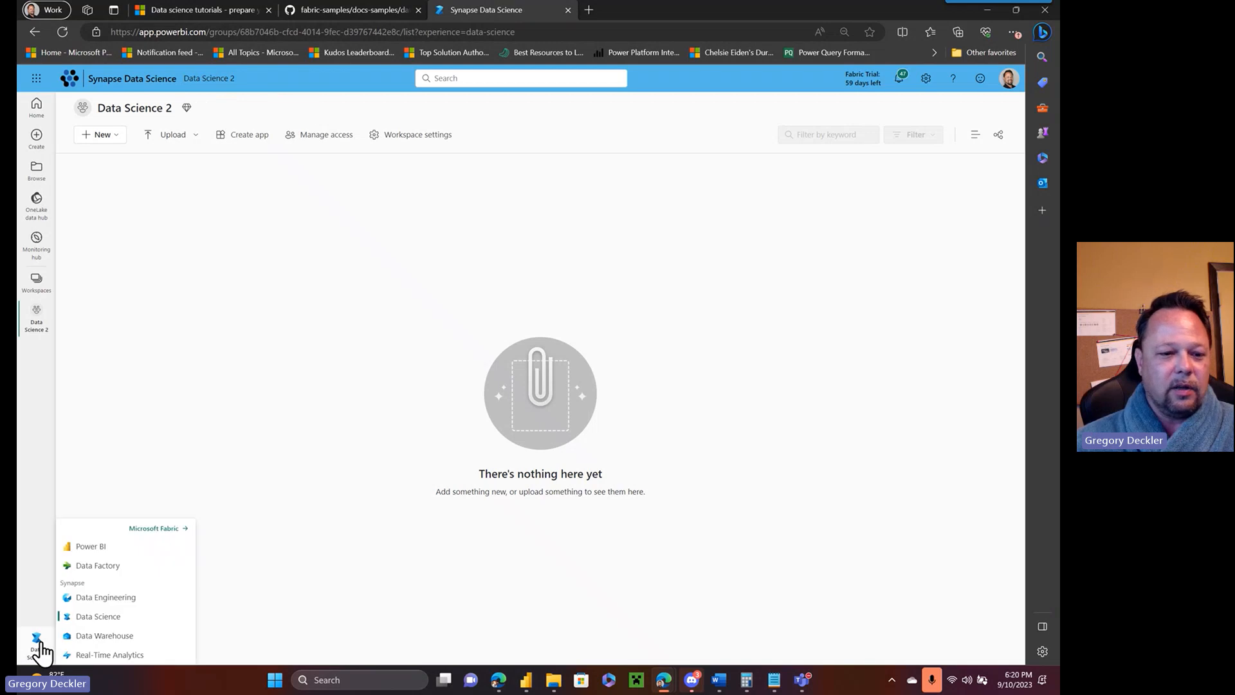
{"action": "left_click", "coordinate": [98, 616]}
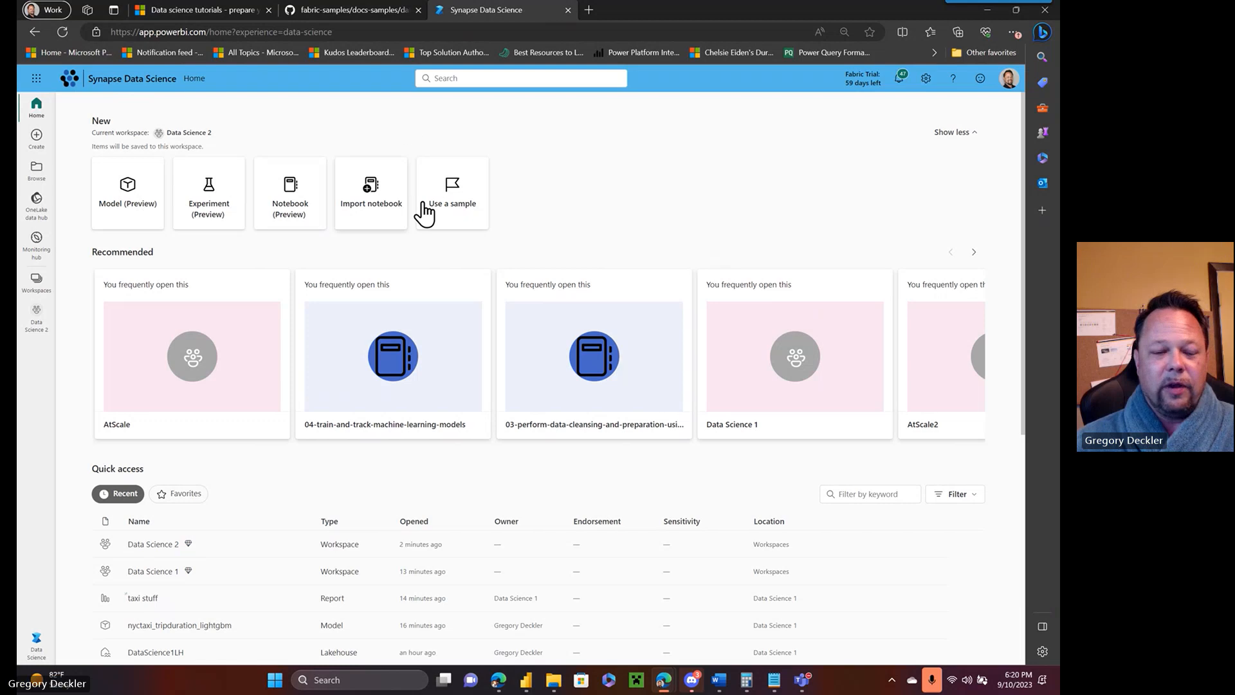
- Import the five downloaded tutorial notebooks, 01 through 05, from the Downloads folder into the Data Science 2 workspace
{"action": "left_click", "coordinate": [368, 192]}
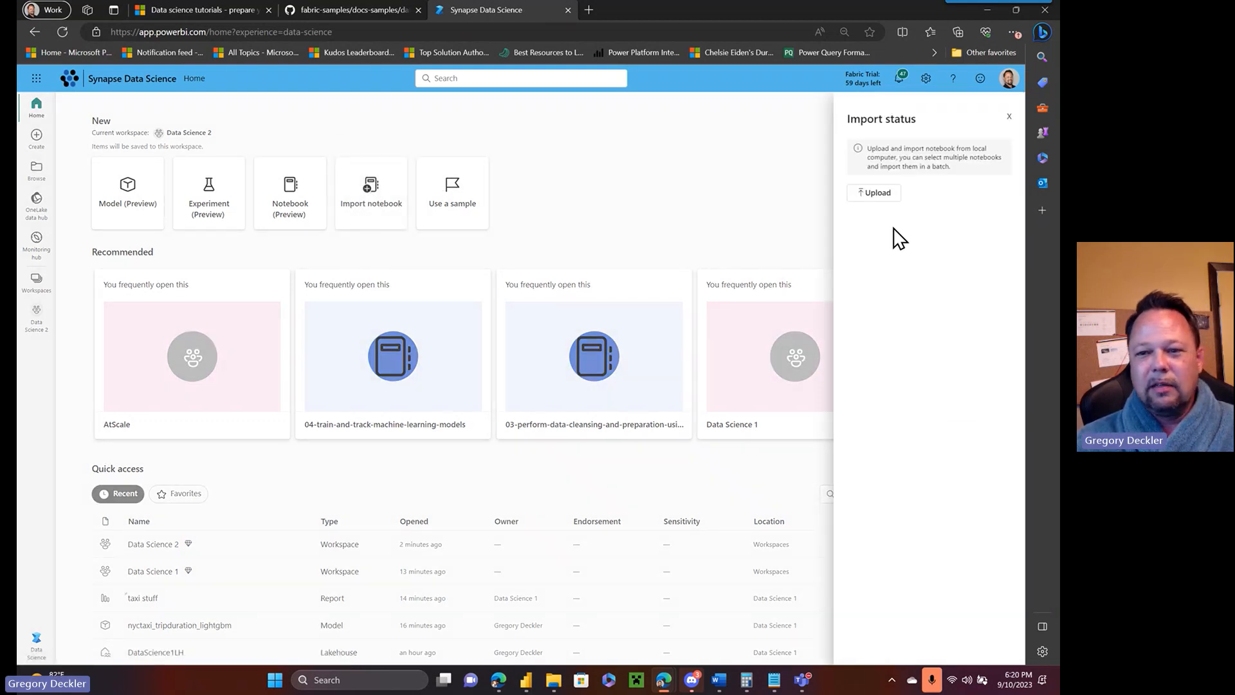
{"action": "left_click", "coordinate": [878, 194]}
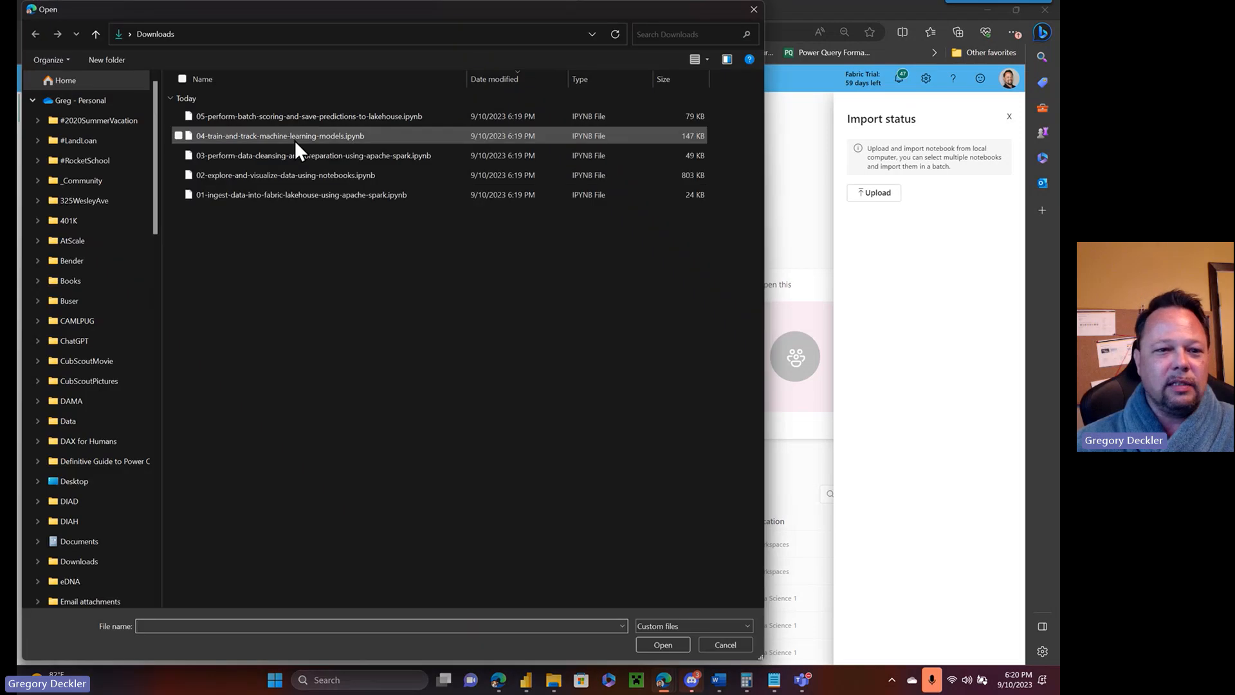
{"action": "left_click", "coordinate": [297, 115]}
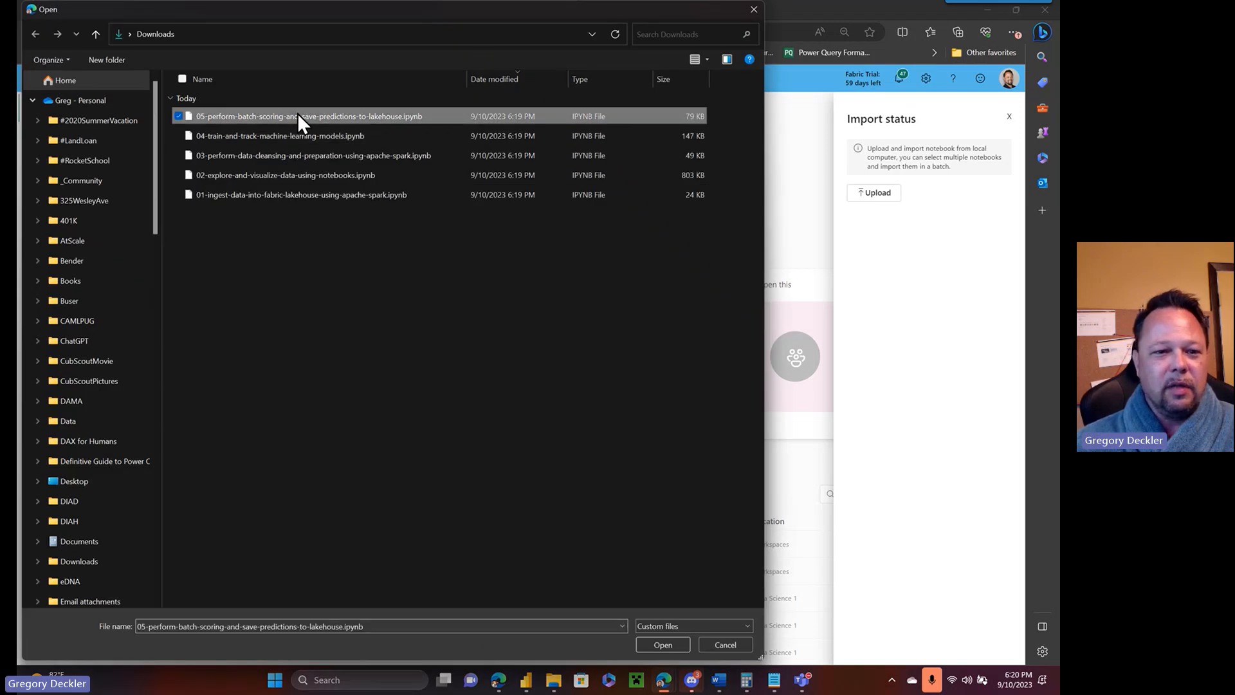
{"action": "left_click", "coordinate": [318, 201], "text": "shift"}
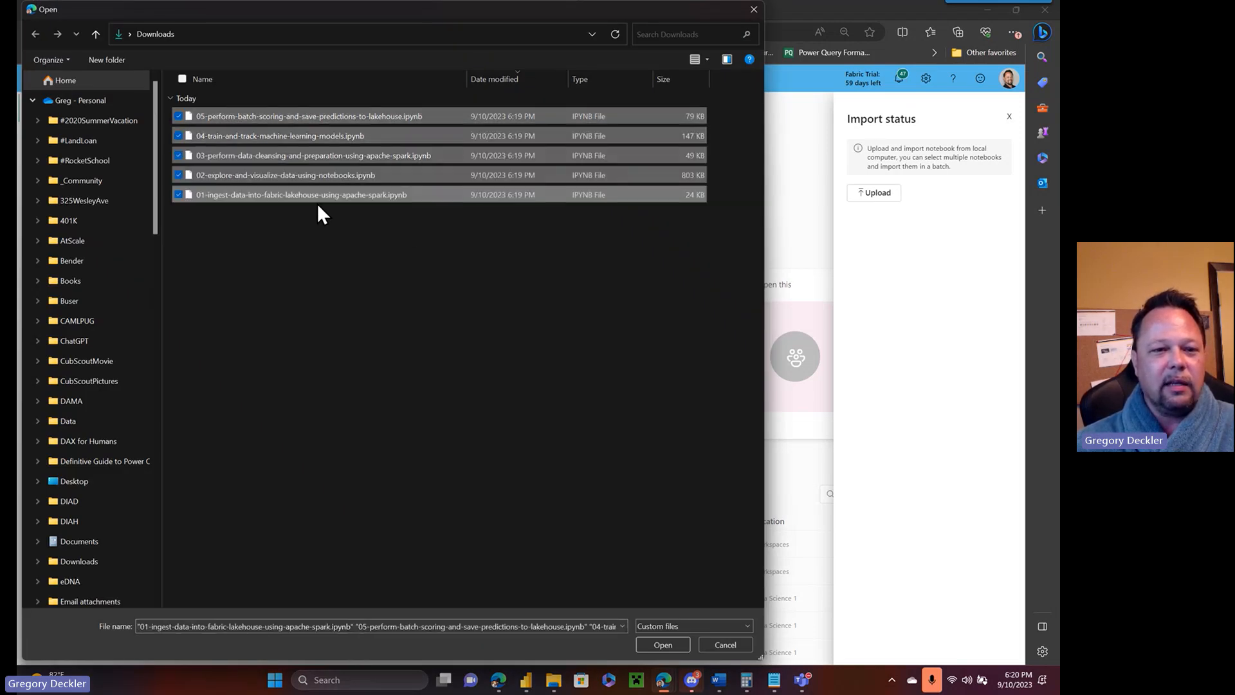
{"action": "left_click", "coordinate": [665, 641]}
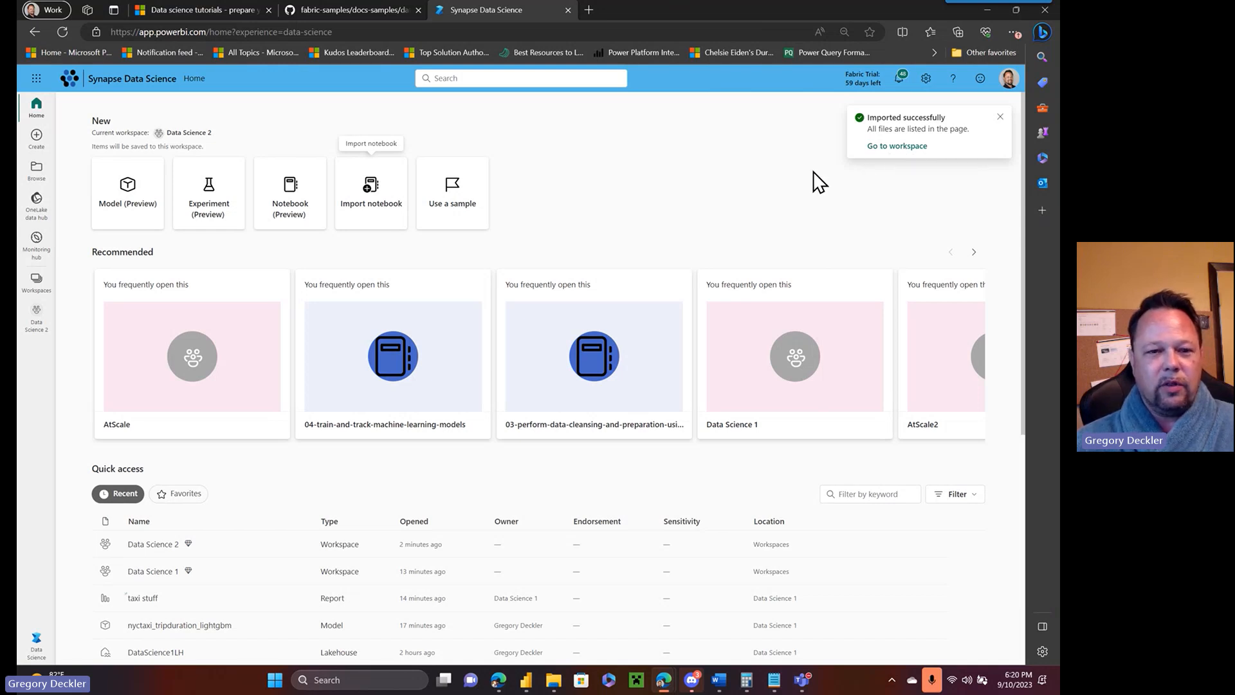
- Check the article's step following the notebook import and go to the Data Science 2 workspace
{"action": "left_click", "coordinate": [214, 8]}
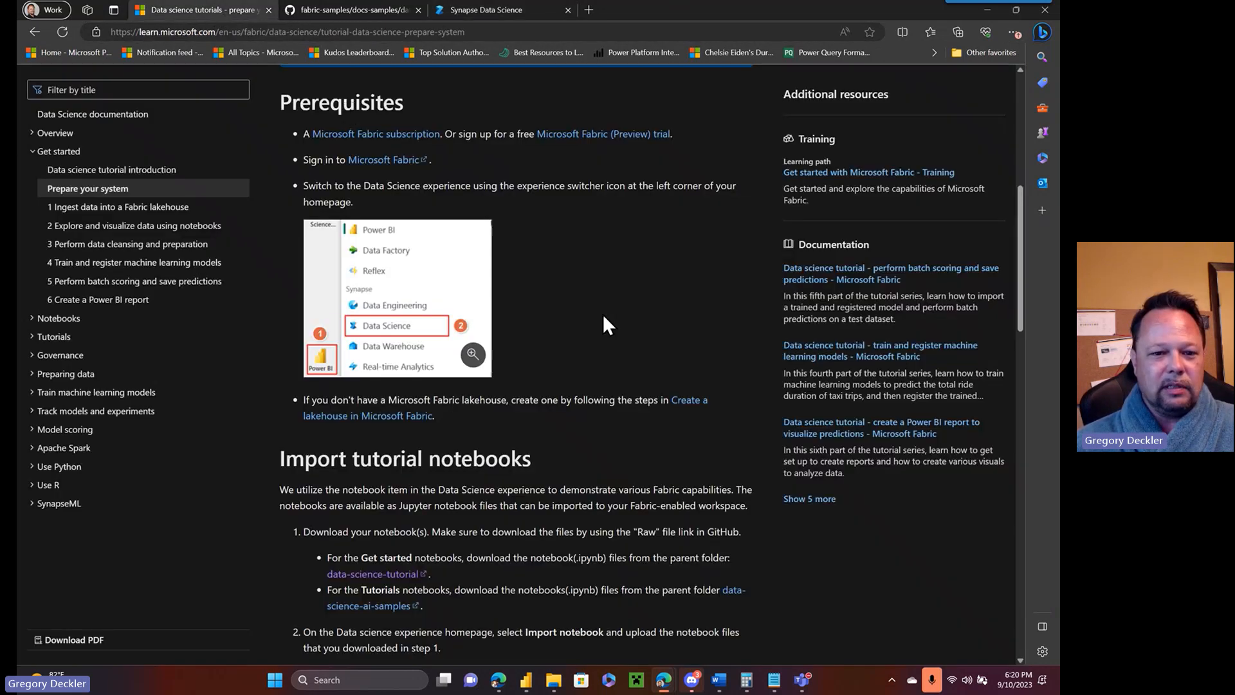
{"action": "scroll", "coordinate": [603, 314], "scroll_direction": "down", "scroll_amount": 6}
{"action": "scroll", "coordinate": [626, 293], "scroll_direction": "down", "scroll_amount": 3}
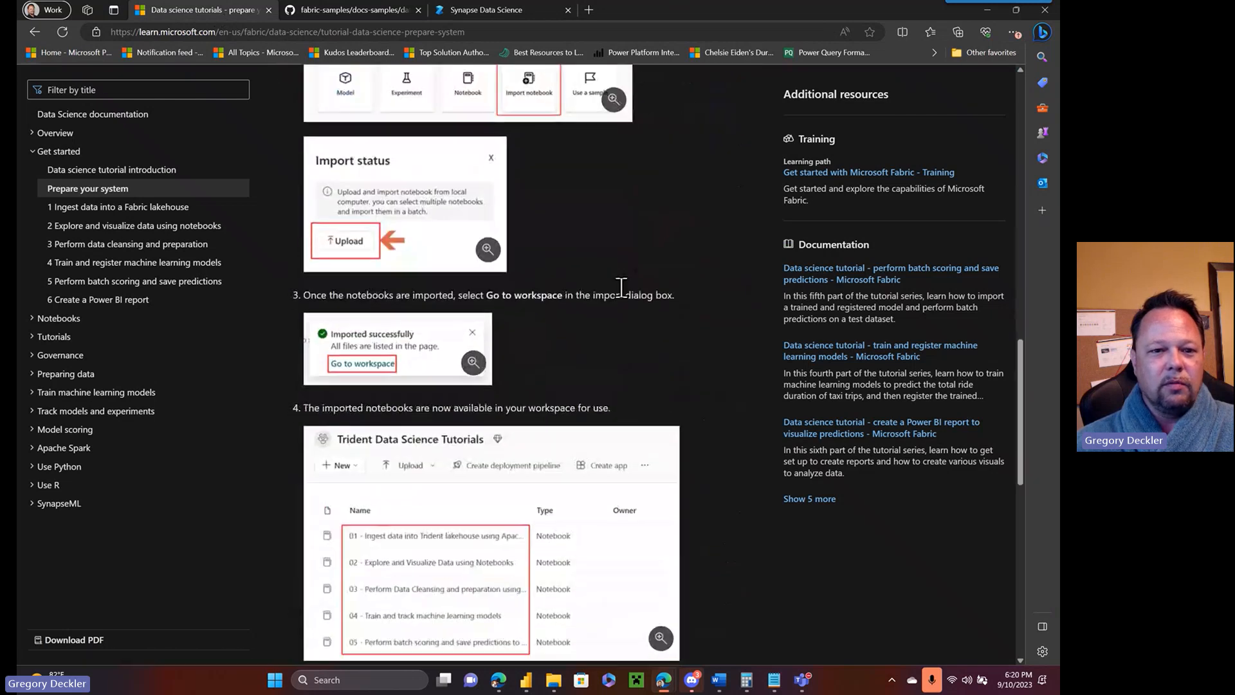
{"action": "left_click", "coordinate": [487, 10]}
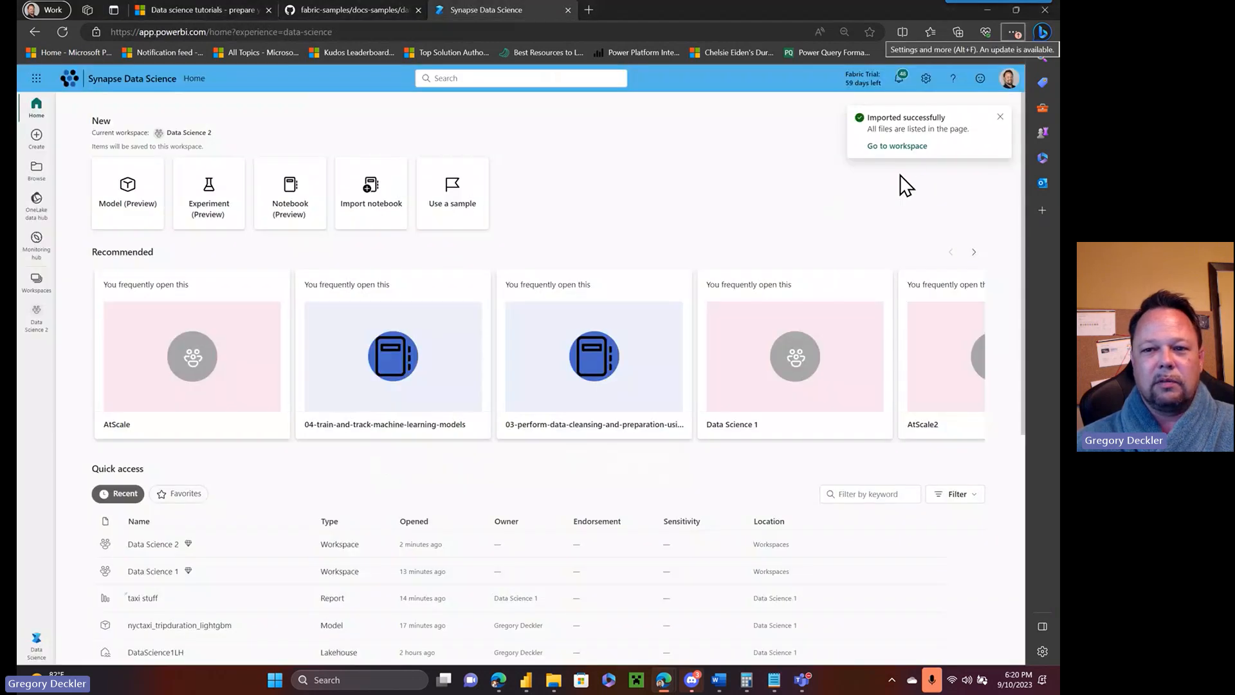
{"action": "left_click", "coordinate": [908, 150]}
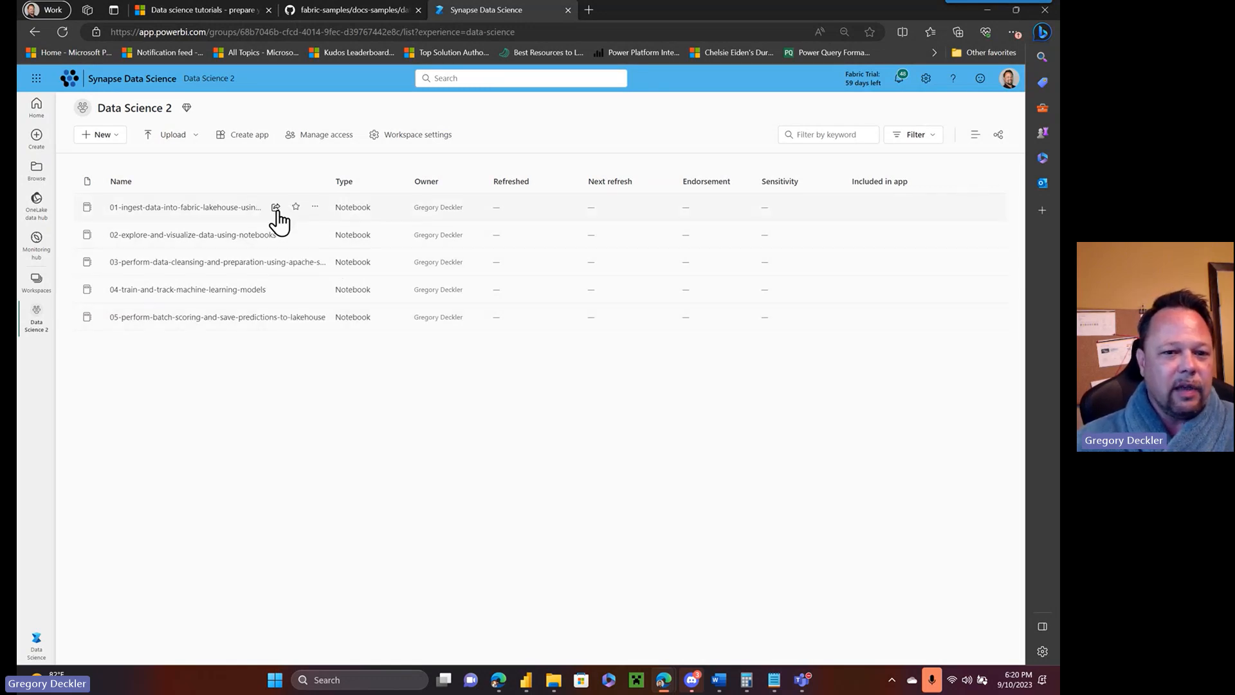
- Read the article's Attach a lakehouse to the notebooks section and open the 01-ingest-data-into-fabric-lakehouse-using-apache-spark notebook in the workspace
{"action": "left_click", "coordinate": [202, 3]}
{"action": "scroll", "coordinate": [593, 259], "scroll_direction": "down", "scroll_amount": 5}
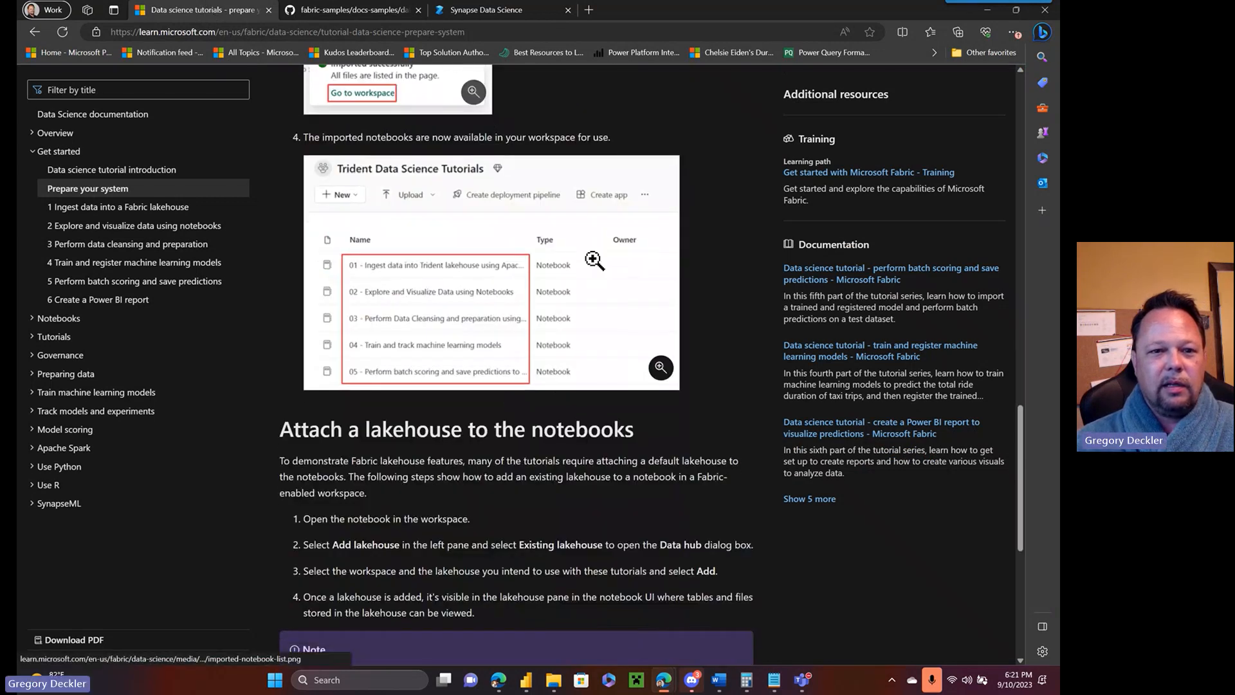
{"action": "scroll", "coordinate": [593, 260], "scroll_direction": "down", "scroll_amount": 4}
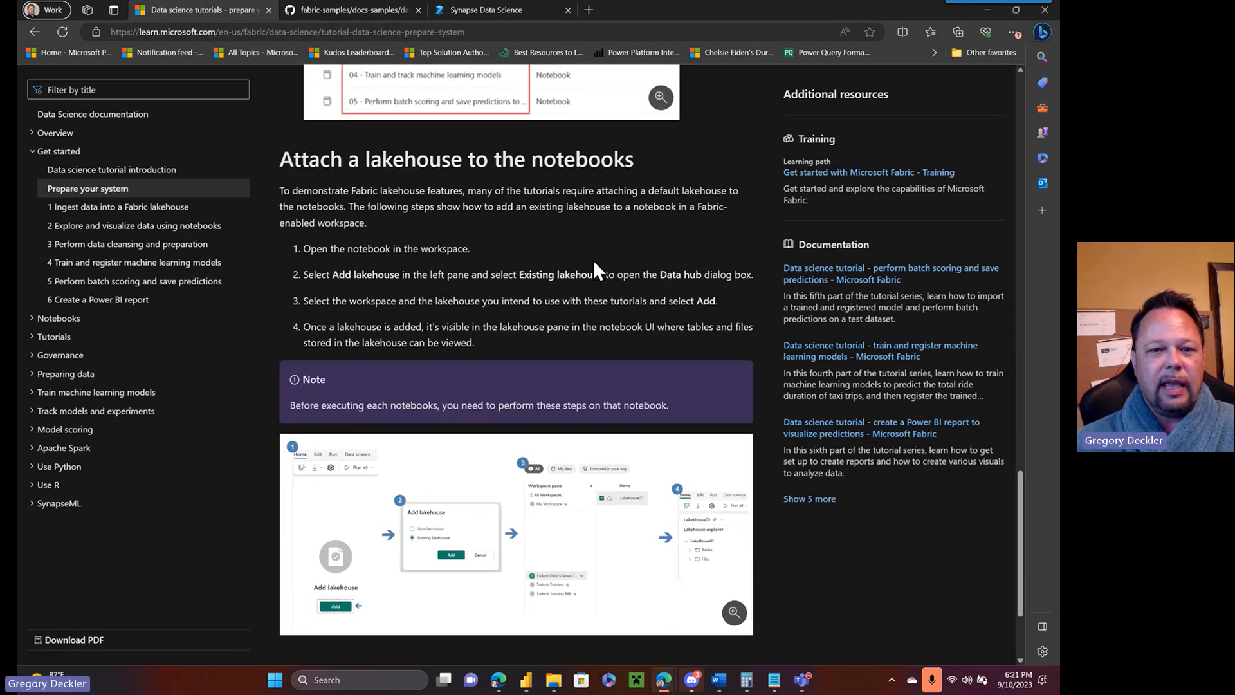
{"action": "scroll", "coordinate": [593, 260], "scroll_direction": "down", "scroll_amount": 1}
{"action": "scroll", "coordinate": [593, 260], "scroll_direction": "up", "scroll_amount": 1}
{"action": "scroll", "coordinate": [593, 260], "scroll_direction": "down", "scroll_amount": 2}
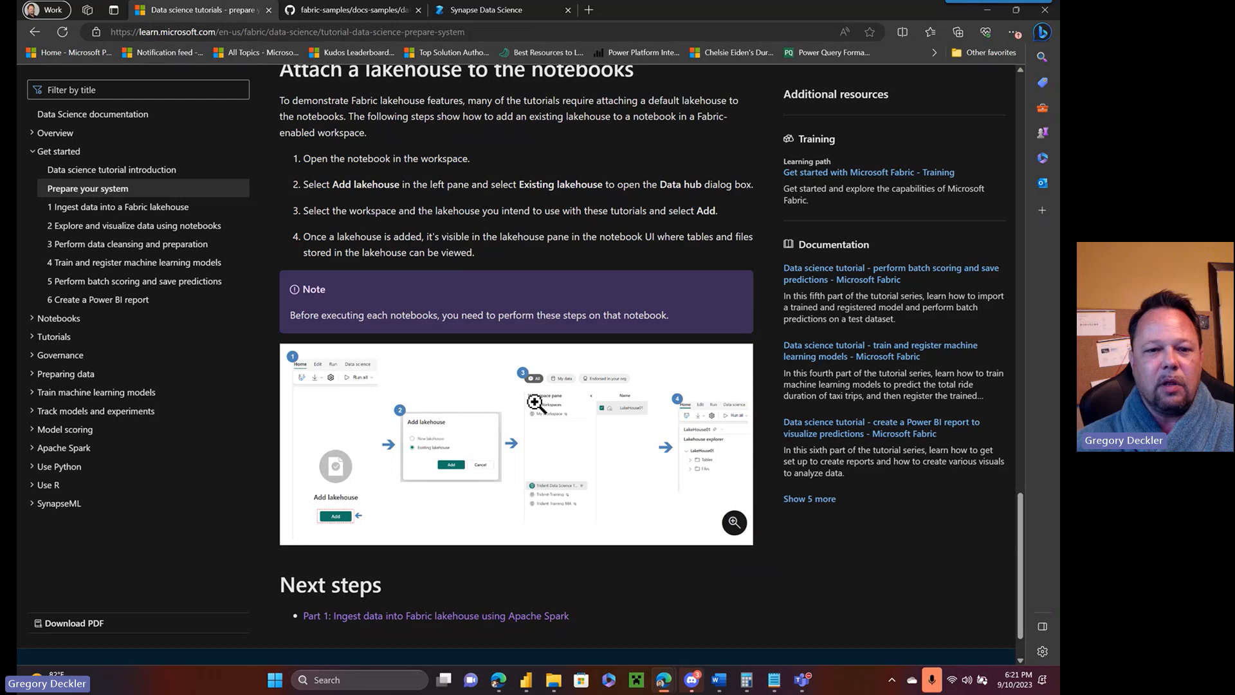
{"action": "left_click", "coordinate": [527, 10]}
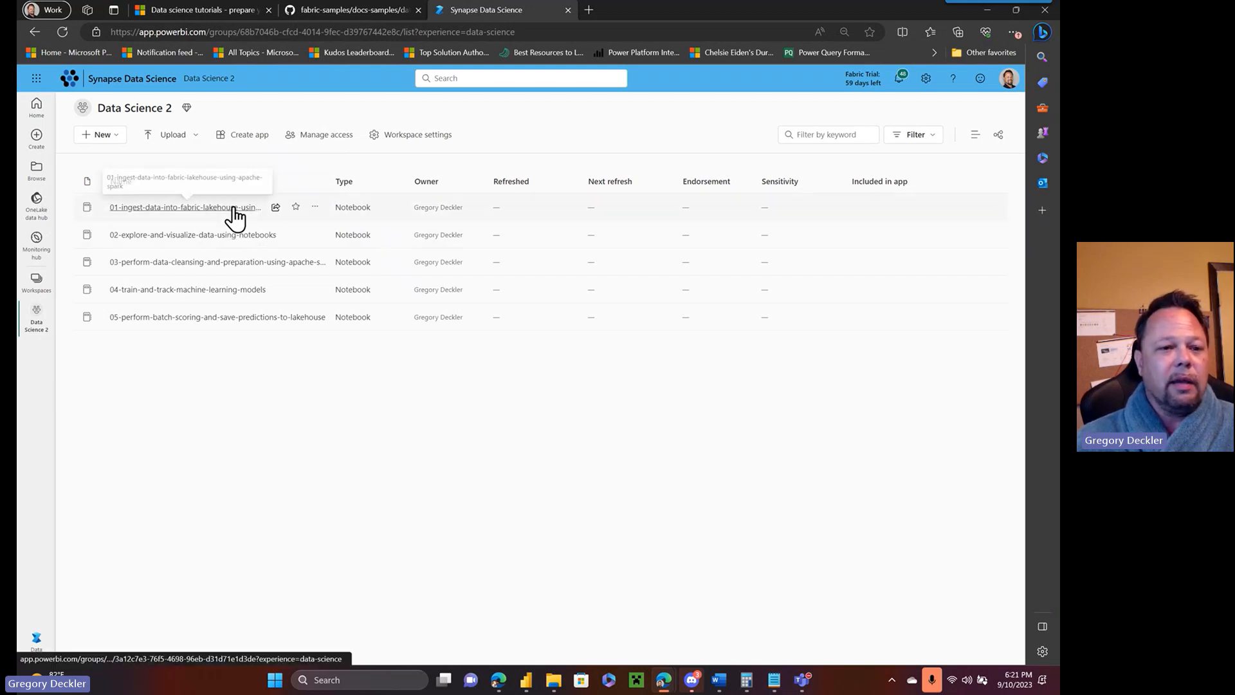
{"action": "left_click", "coordinate": [212, 207]}
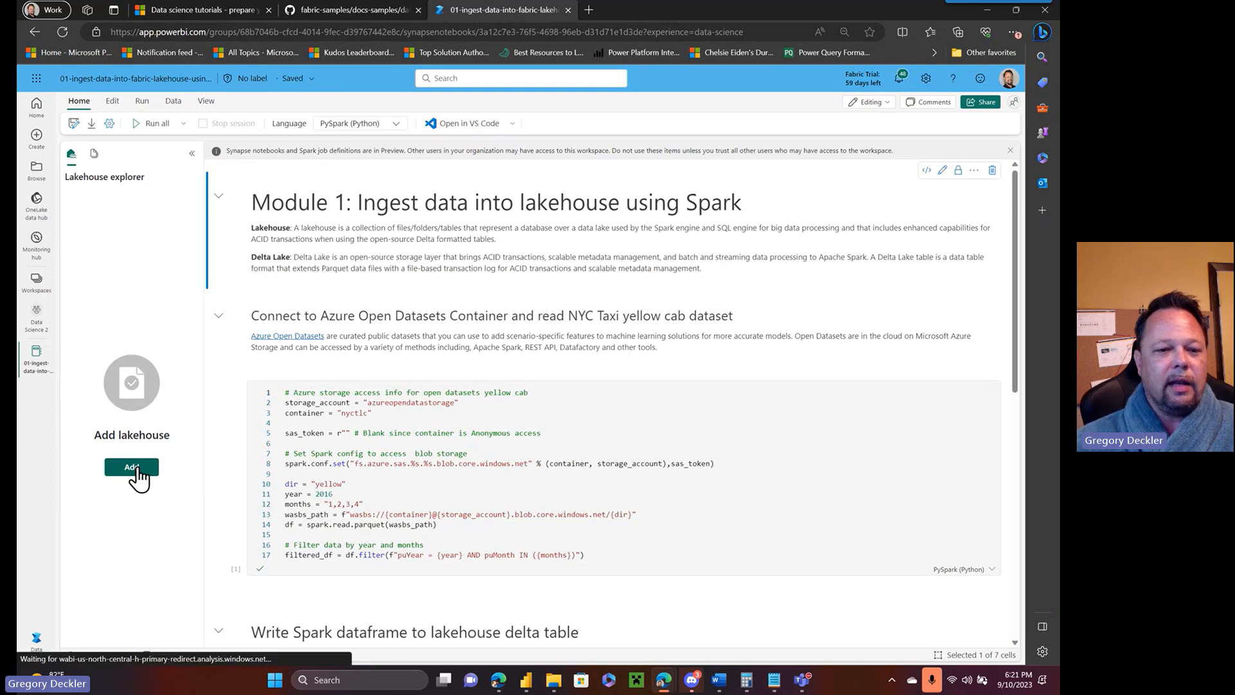
- Add a new lakehouse named DataScienceLH2 to the open notebook
{"action": "left_click", "coordinate": [137, 469]}
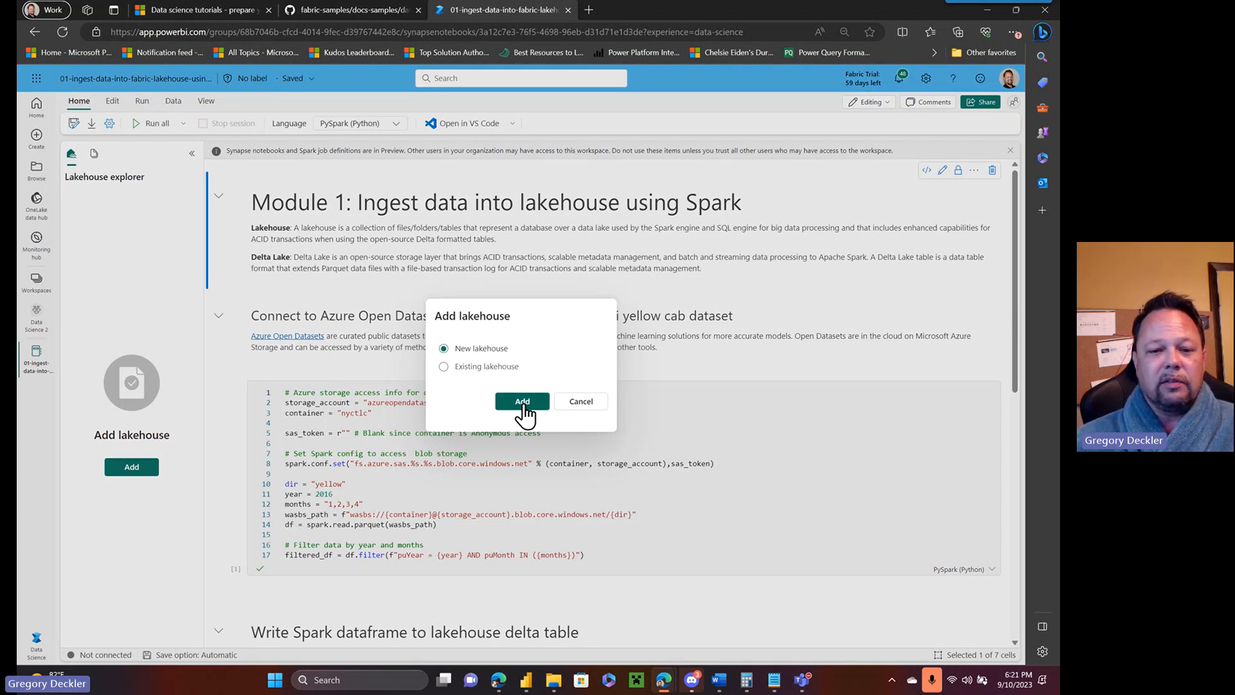
{"action": "left_click", "coordinate": [523, 402]}
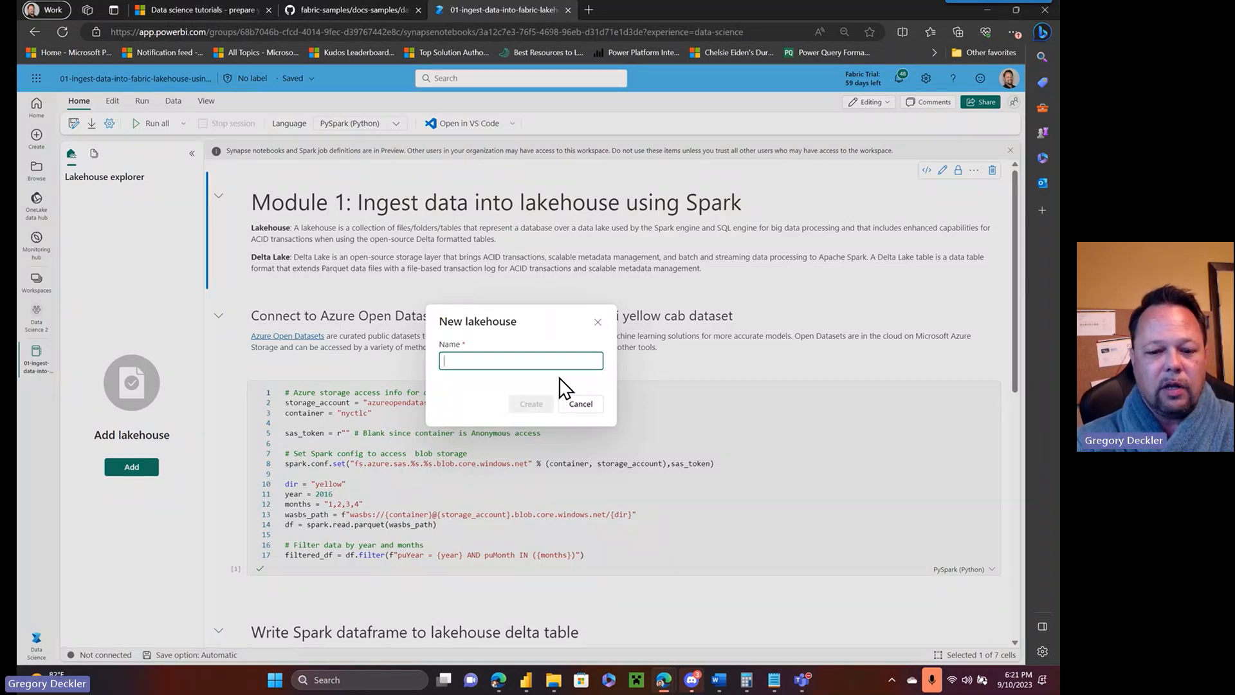
{"action": "type", "text": "DataScien"}
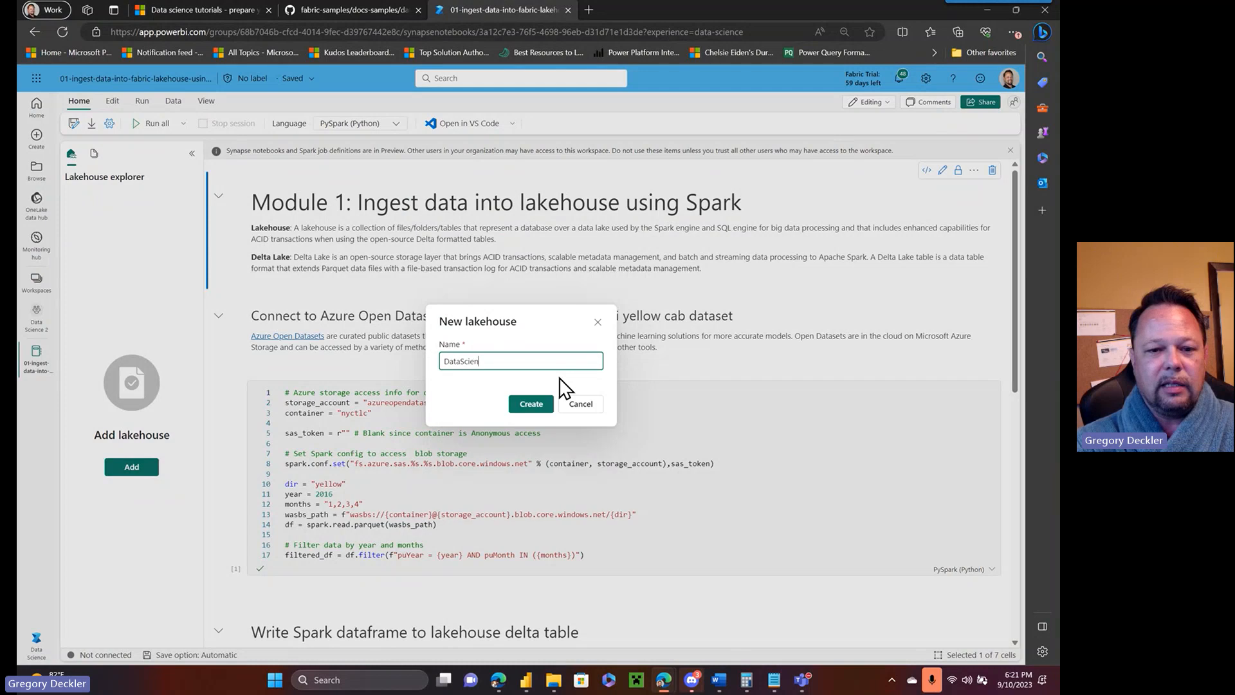
{"action": "type", "text": "ceLH2"}
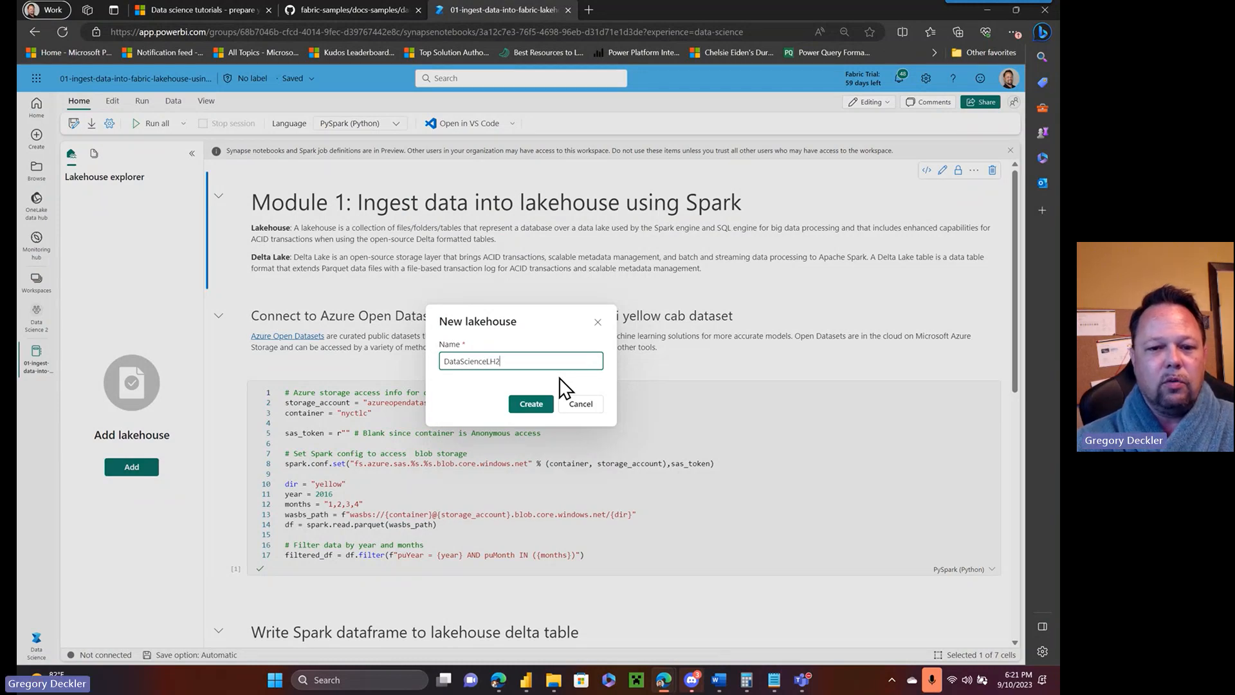
{"action": "left_click", "coordinate": [539, 404]}
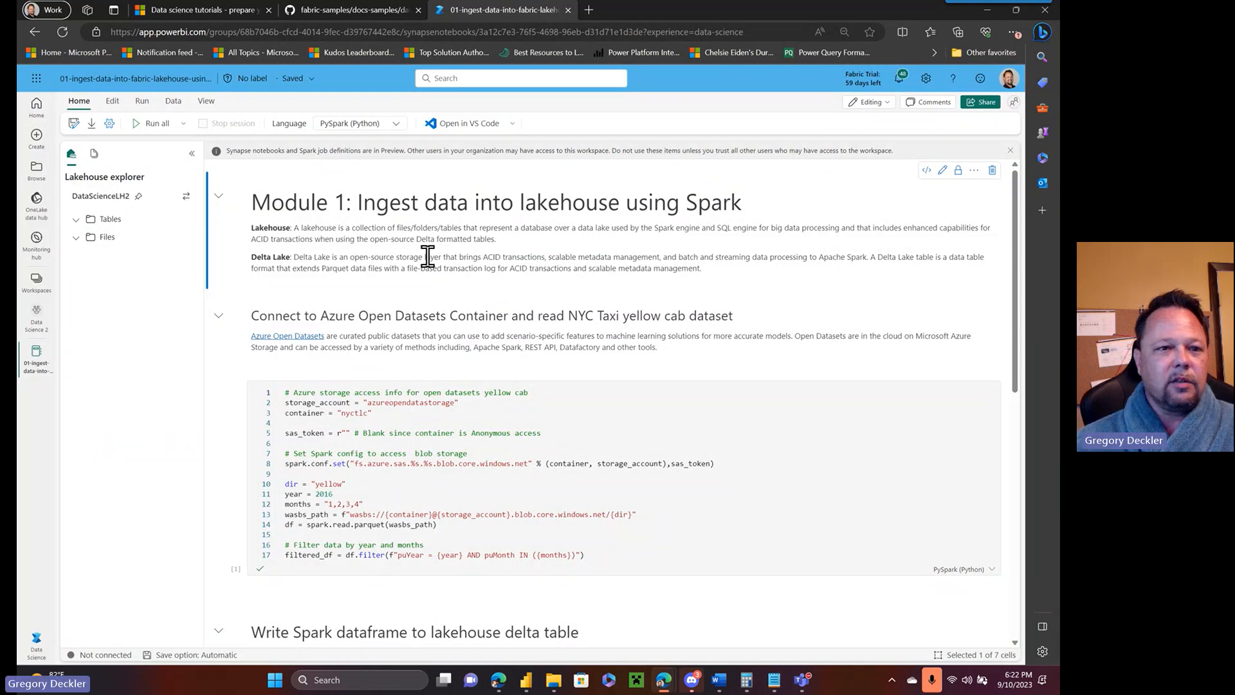
- Open the Part 1 article on ingesting data into a Fabric lakehouse and read through its notebook, sample dataset and ingestion sections
{"action": "left_click", "coordinate": [259, 13]}
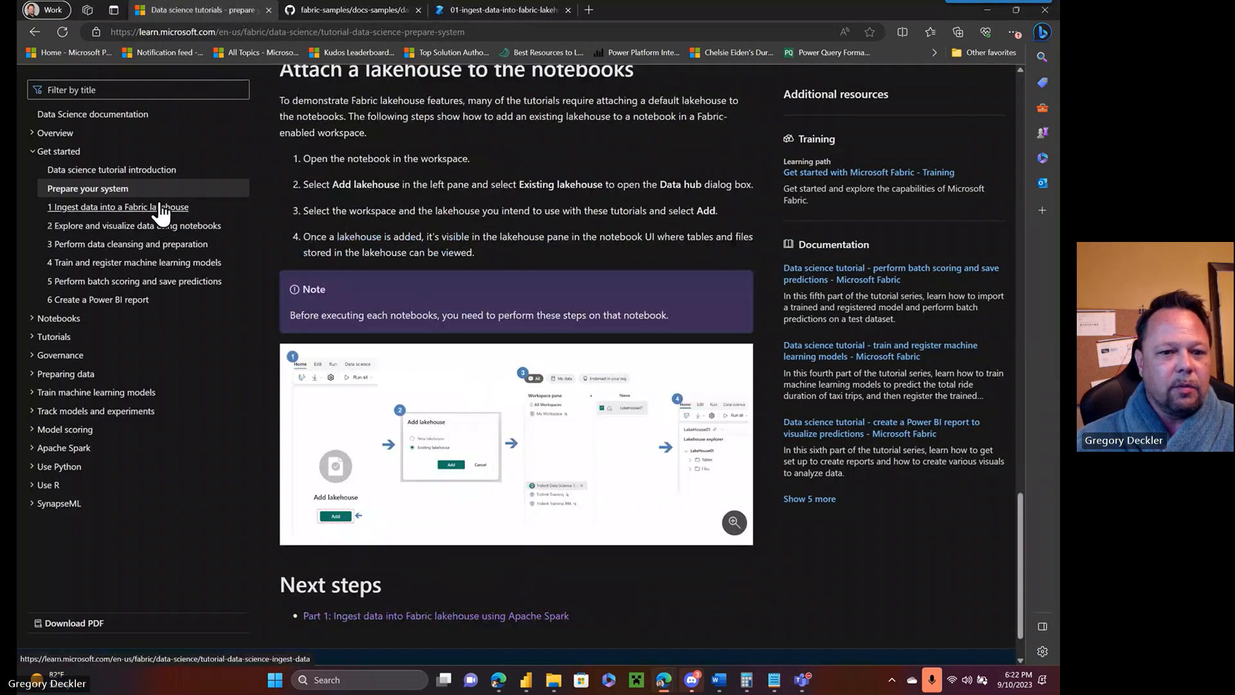
{"action": "scroll", "coordinate": [484, 261], "scroll_direction": "down", "scroll_amount": 2}
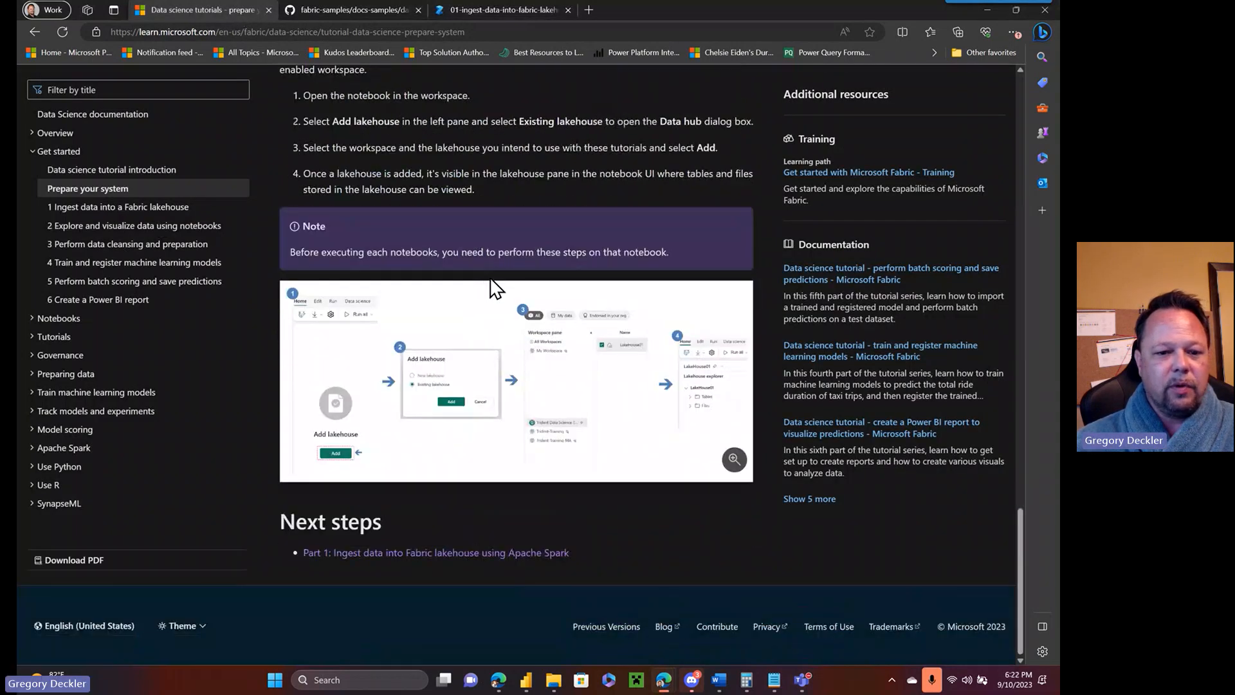
{"action": "left_click", "coordinate": [476, 559]}
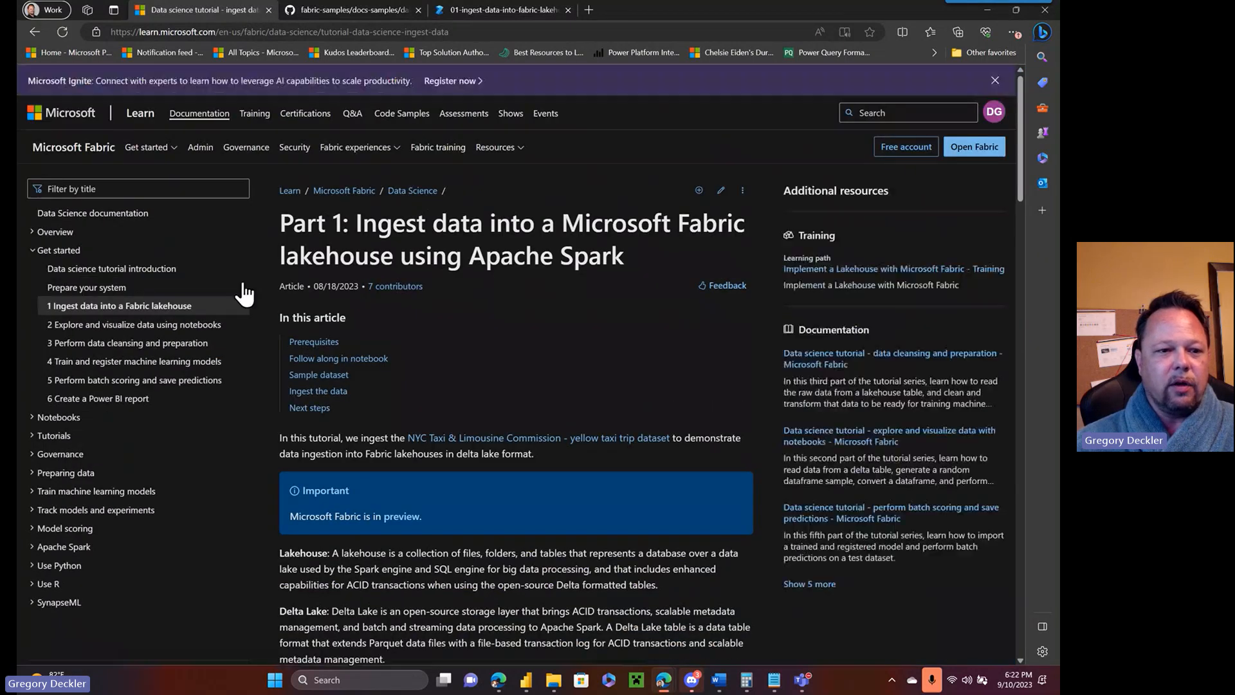
{"action": "scroll", "coordinate": [571, 338], "scroll_direction": "down", "scroll_amount": 5}
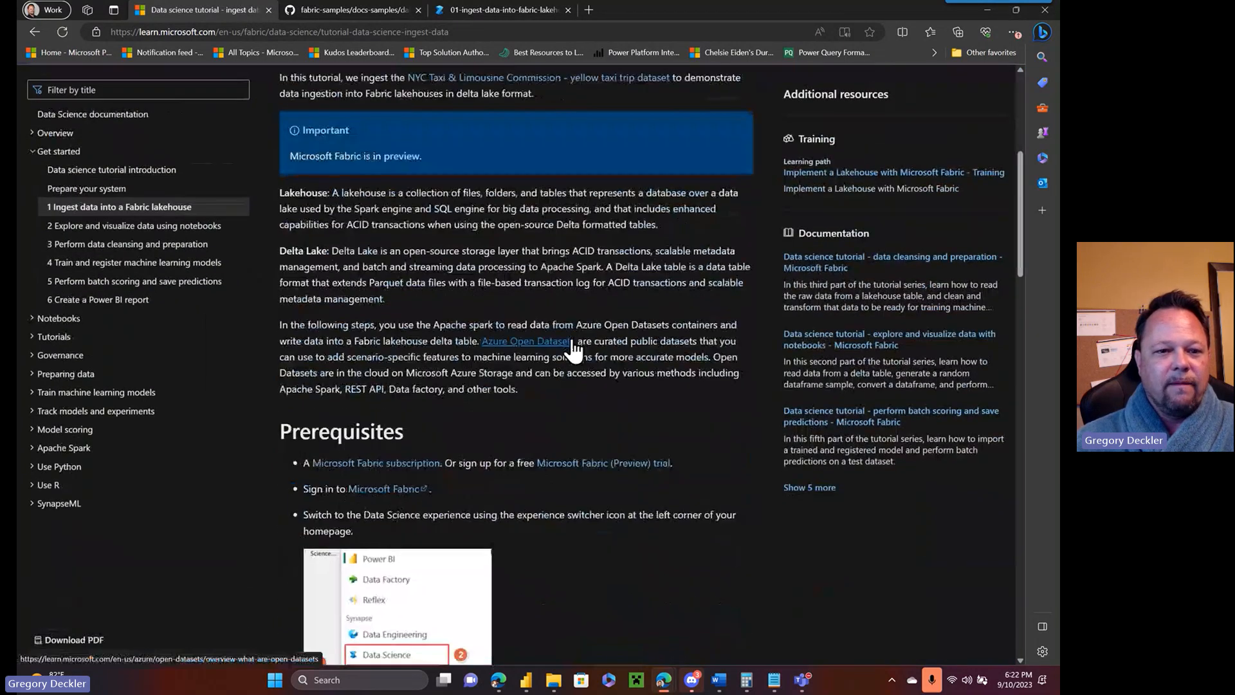
{"action": "scroll", "coordinate": [550, 318], "scroll_direction": "down", "scroll_amount": 5}
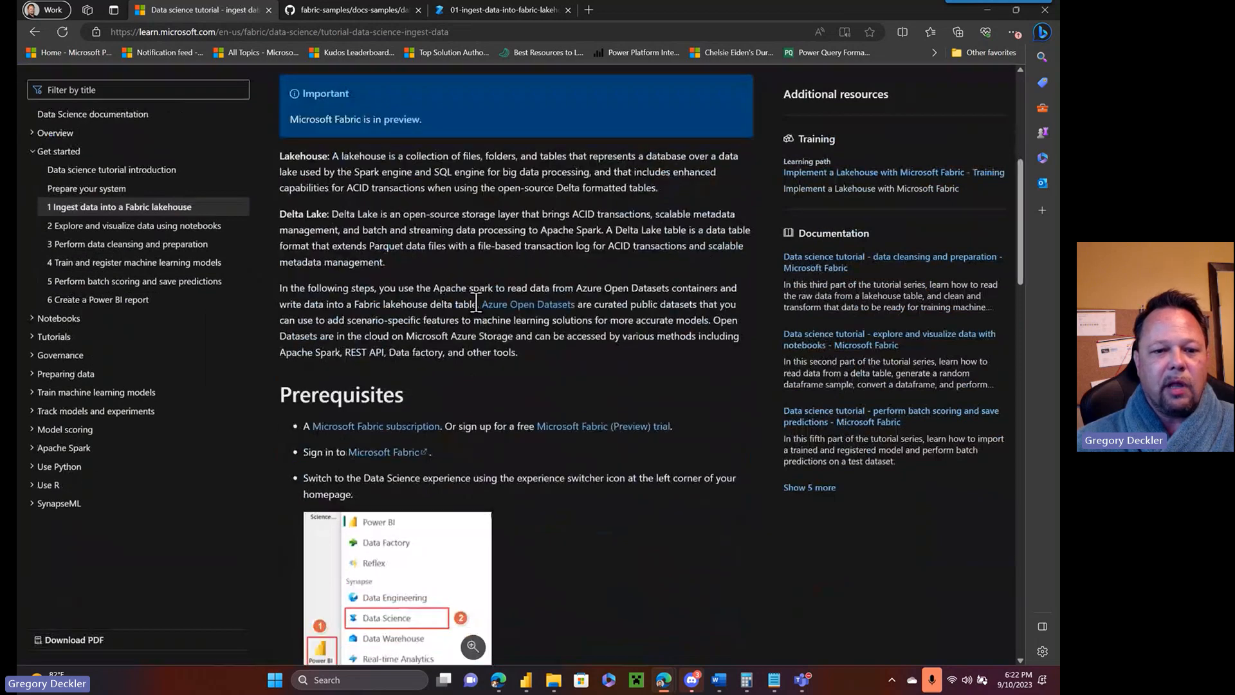
{"action": "scroll", "coordinate": [650, 271], "scroll_direction": "down", "scroll_amount": 1}
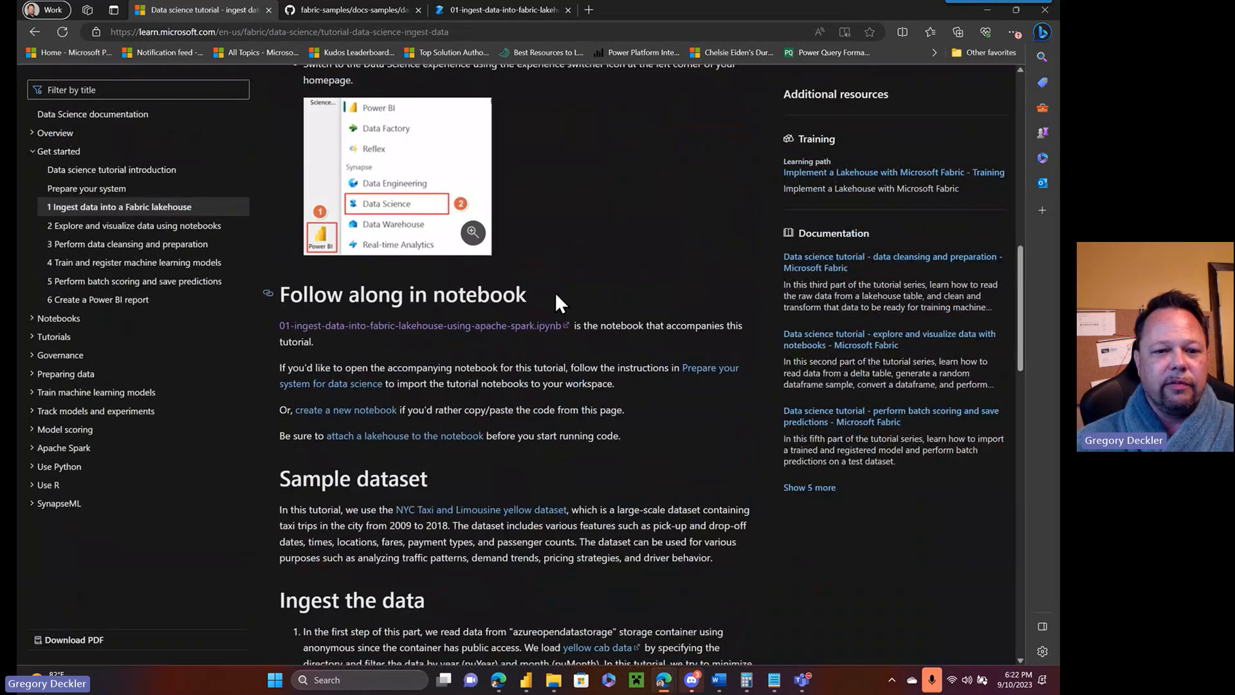
{"action": "scroll", "coordinate": [557, 302], "scroll_direction": "down", "scroll_amount": 1}
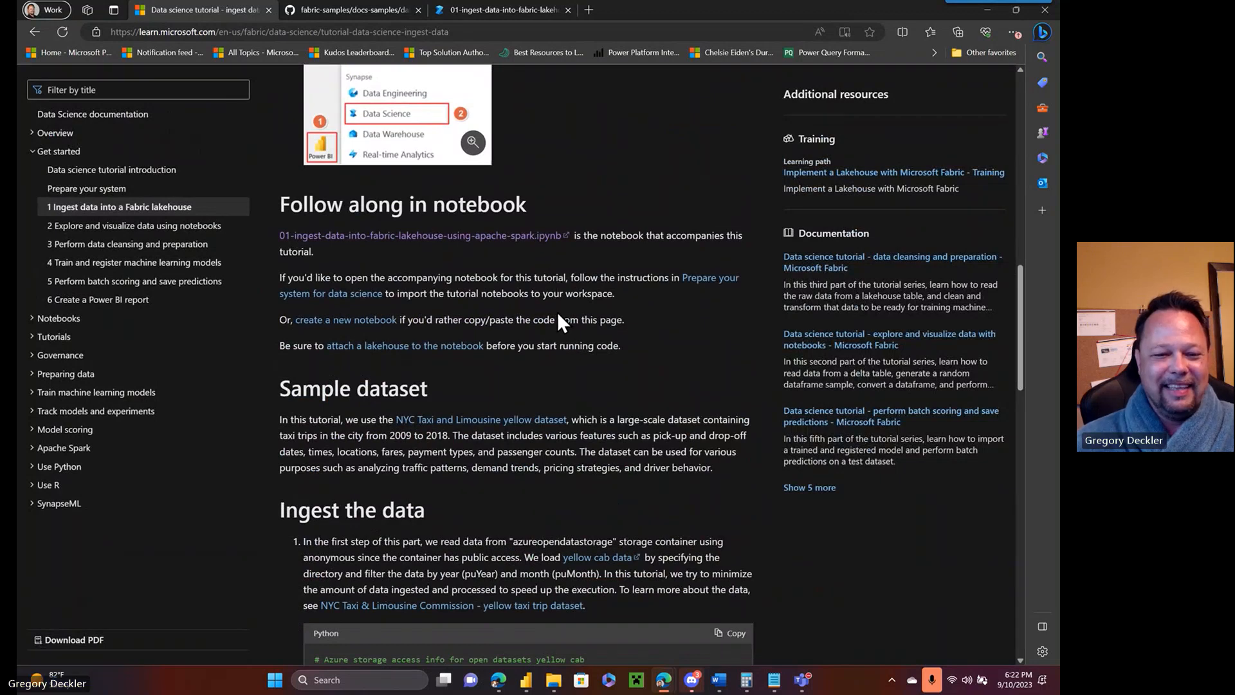
- Read the article's Ingest the data section, covering the yellow cab data load, VOrder and Optimize write settings, and the nyctaxi_raw table write
{"action": "scroll", "coordinate": [559, 315], "scroll_direction": "down", "scroll_amount": 2}
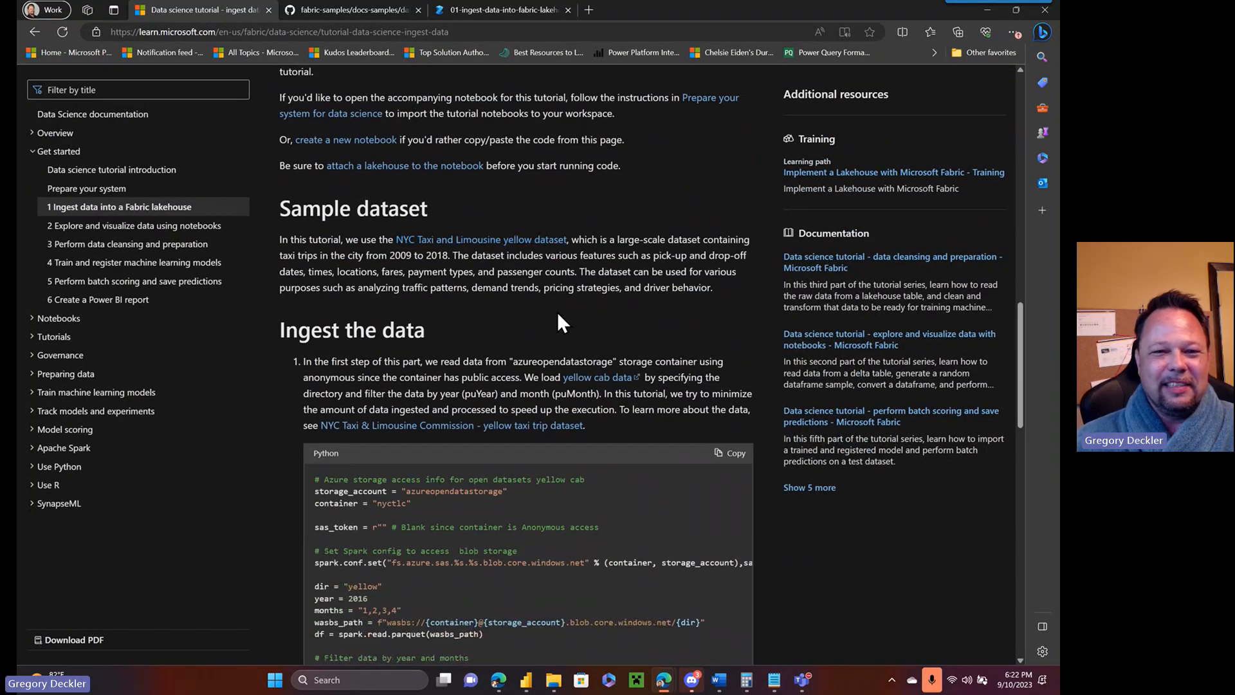
{"action": "scroll", "coordinate": [558, 315], "scroll_direction": "up", "scroll_amount": 1}
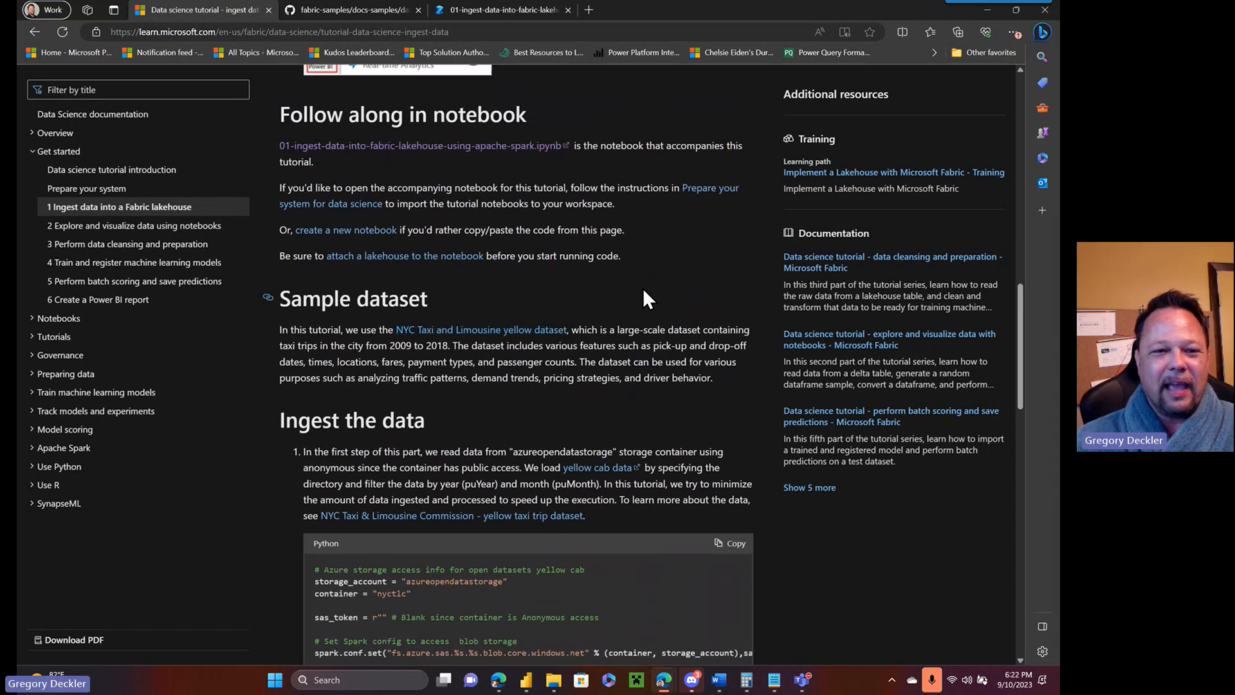
{"action": "scroll", "coordinate": [569, 289], "scroll_direction": "down", "scroll_amount": 3}
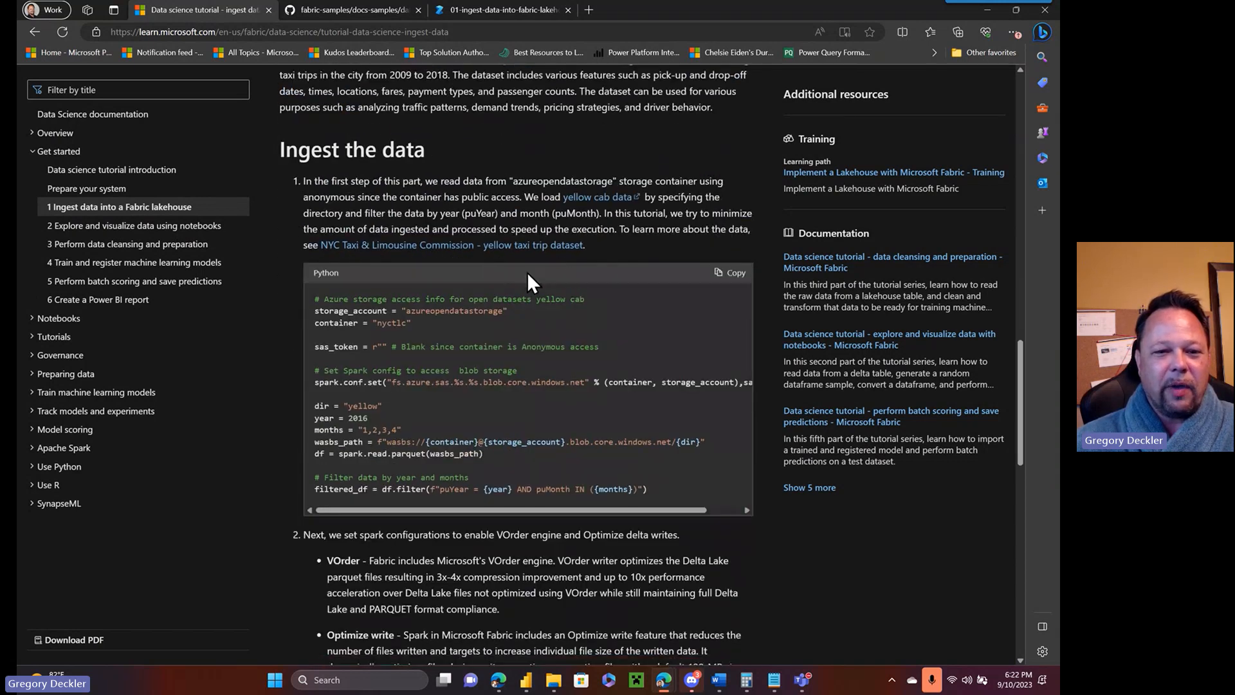
{"action": "scroll", "coordinate": [488, 264], "scroll_direction": "down", "scroll_amount": 2}
{"action": "scroll", "coordinate": [488, 264], "scroll_direction": "down", "scroll_amount": 8}
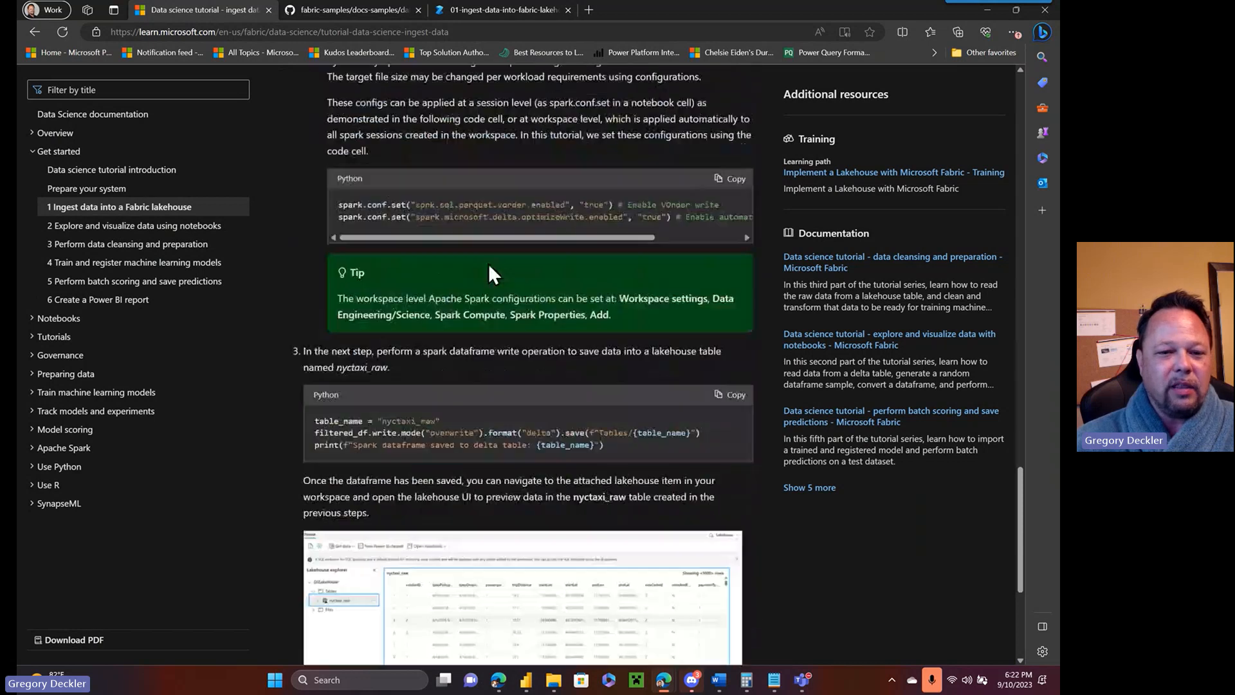
{"action": "scroll", "coordinate": [488, 264], "scroll_direction": "up", "scroll_amount": 2}
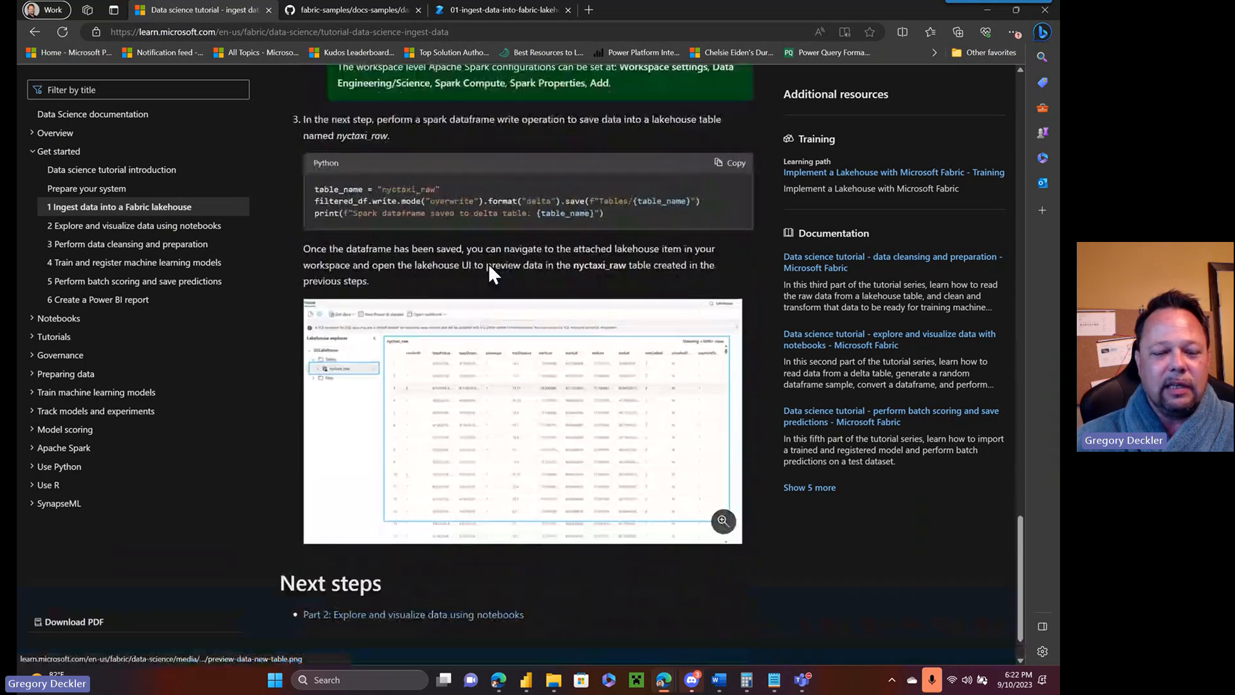
{"action": "scroll", "coordinate": [489, 264], "scroll_direction": "up", "scroll_amount": 2}
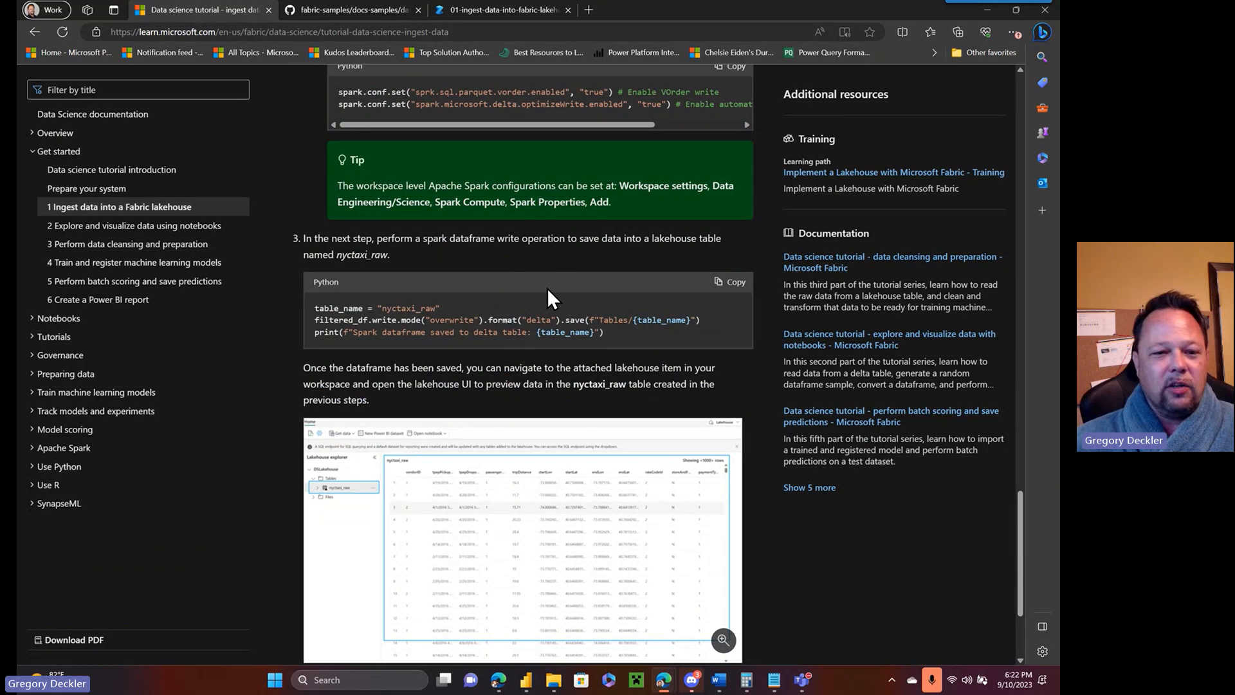
{"action": "scroll", "coordinate": [545, 167], "scroll_direction": "up", "scroll_amount": 4}
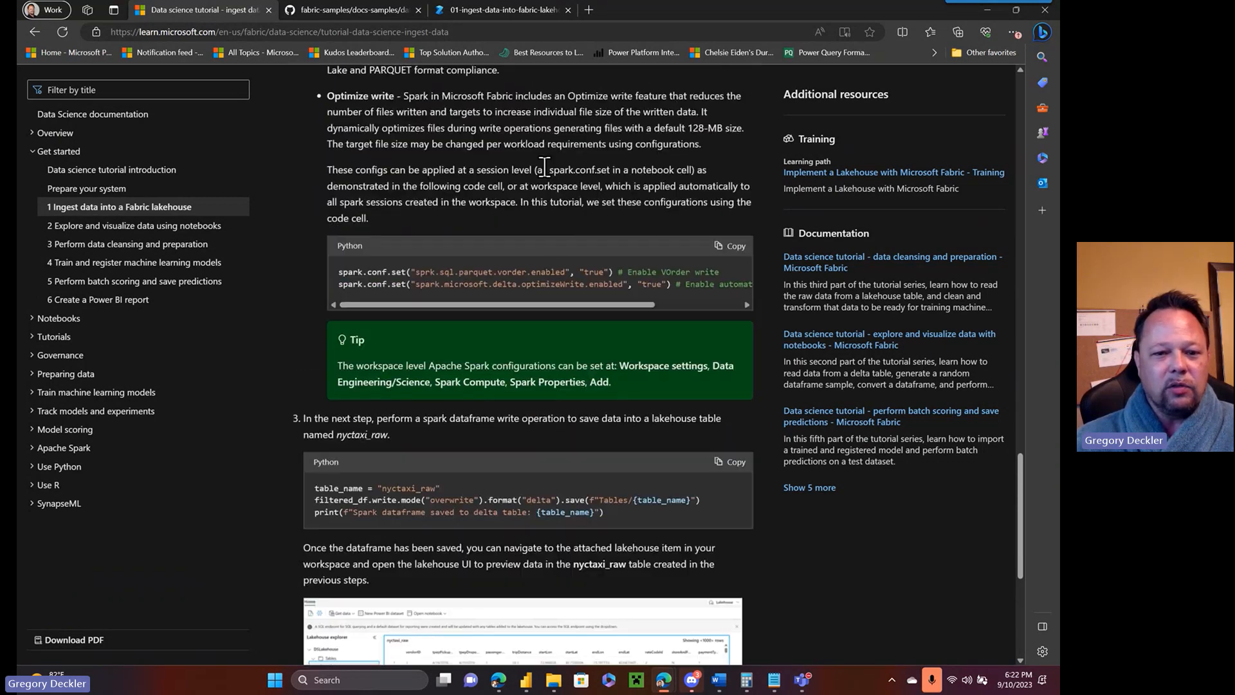
{"action": "scroll", "coordinate": [544, 167], "scroll_direction": "up", "scroll_amount": 3}
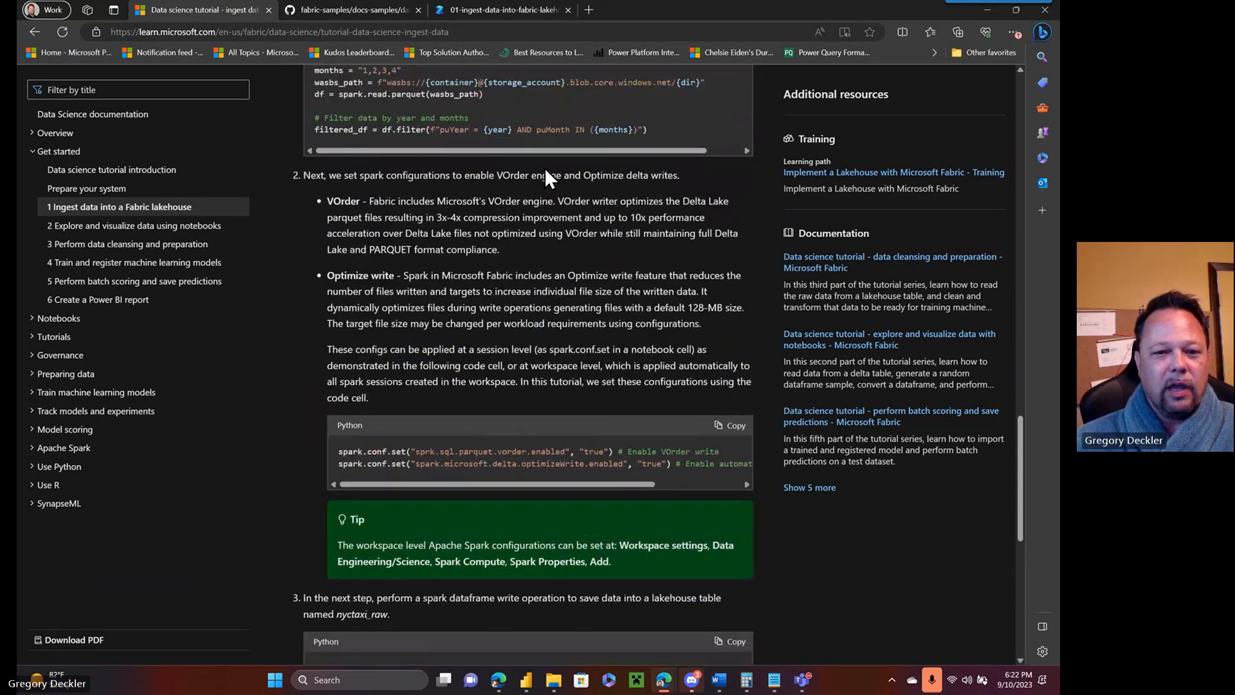
- Review the cells of the 01-ingest-data-into-fabric-lakehouse-using-apache-spark notebook and run all of them
{"action": "left_click", "coordinate": [505, 3]}
{"action": "scroll", "coordinate": [508, 291], "scroll_direction": "down", "scroll_amount": 8}
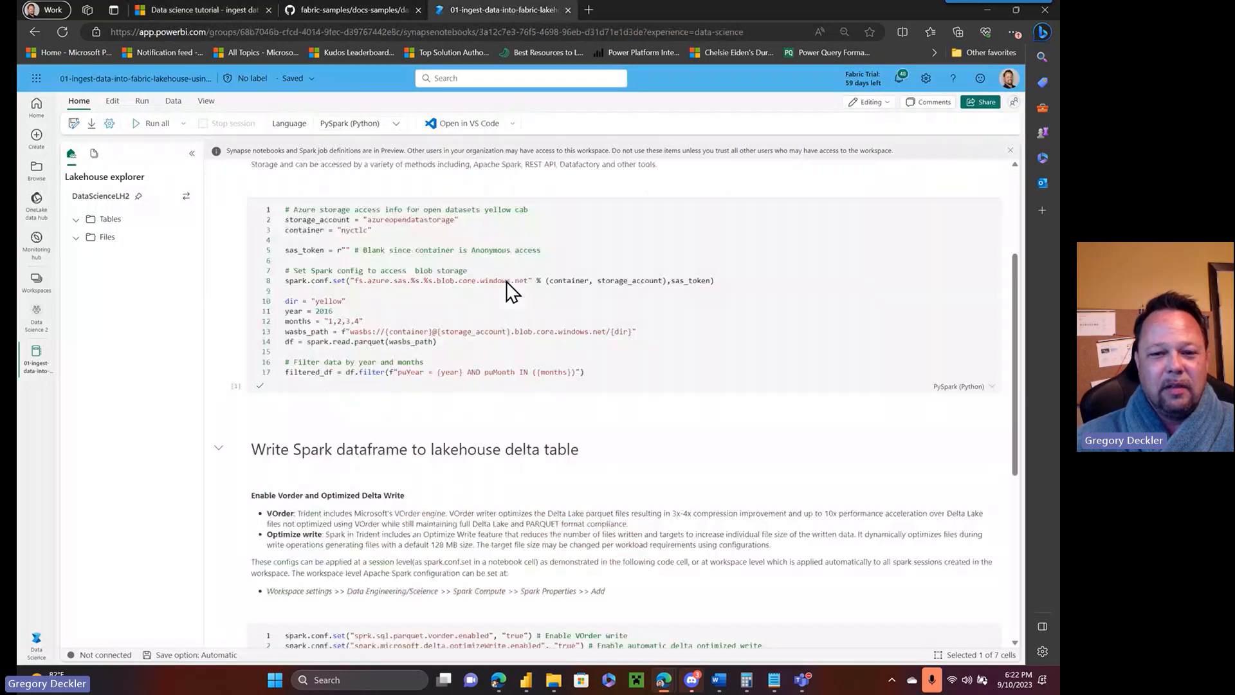
{"action": "scroll", "coordinate": [511, 291], "scroll_direction": "up", "scroll_amount": 10}
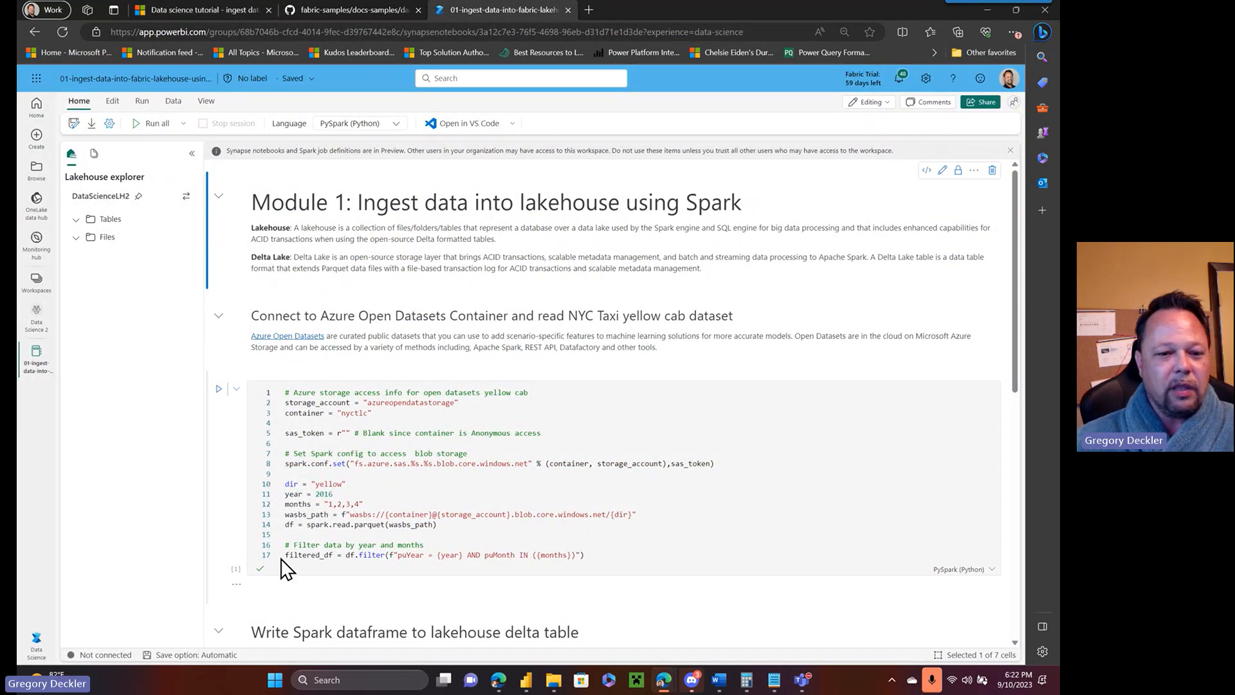
{"action": "scroll", "coordinate": [335, 457], "scroll_direction": "down", "scroll_amount": 6}
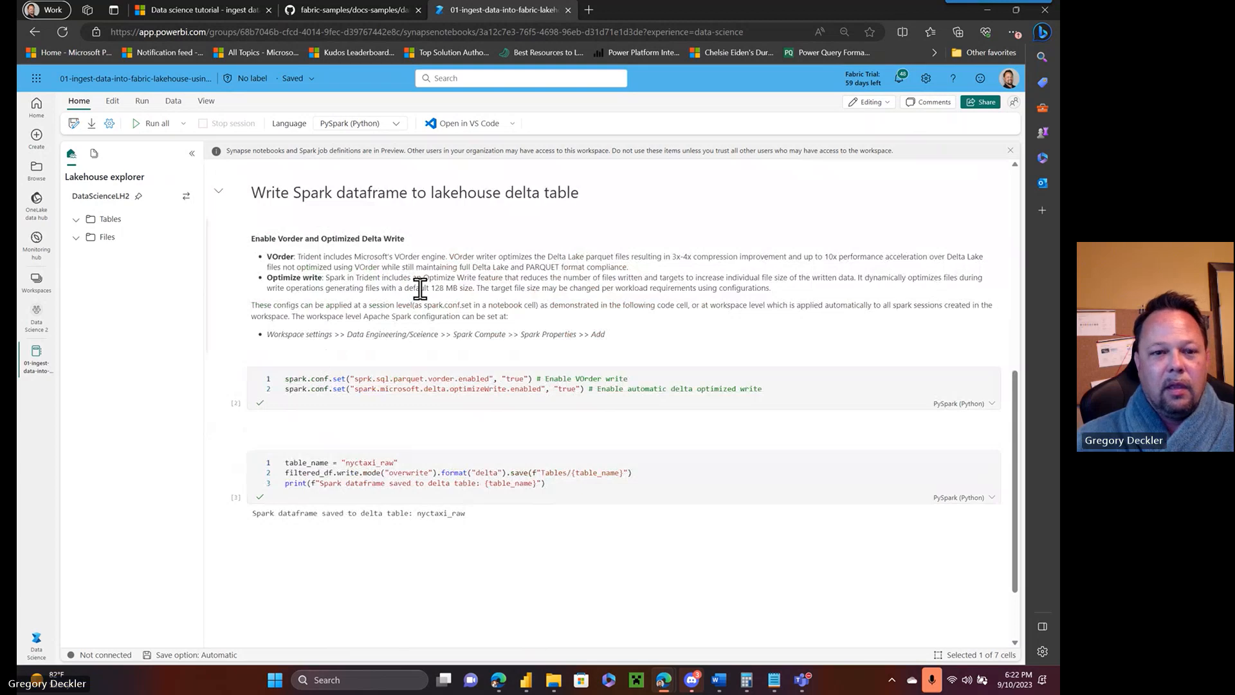
{"action": "scroll", "coordinate": [419, 288], "scroll_direction": "up", "scroll_amount": 6}
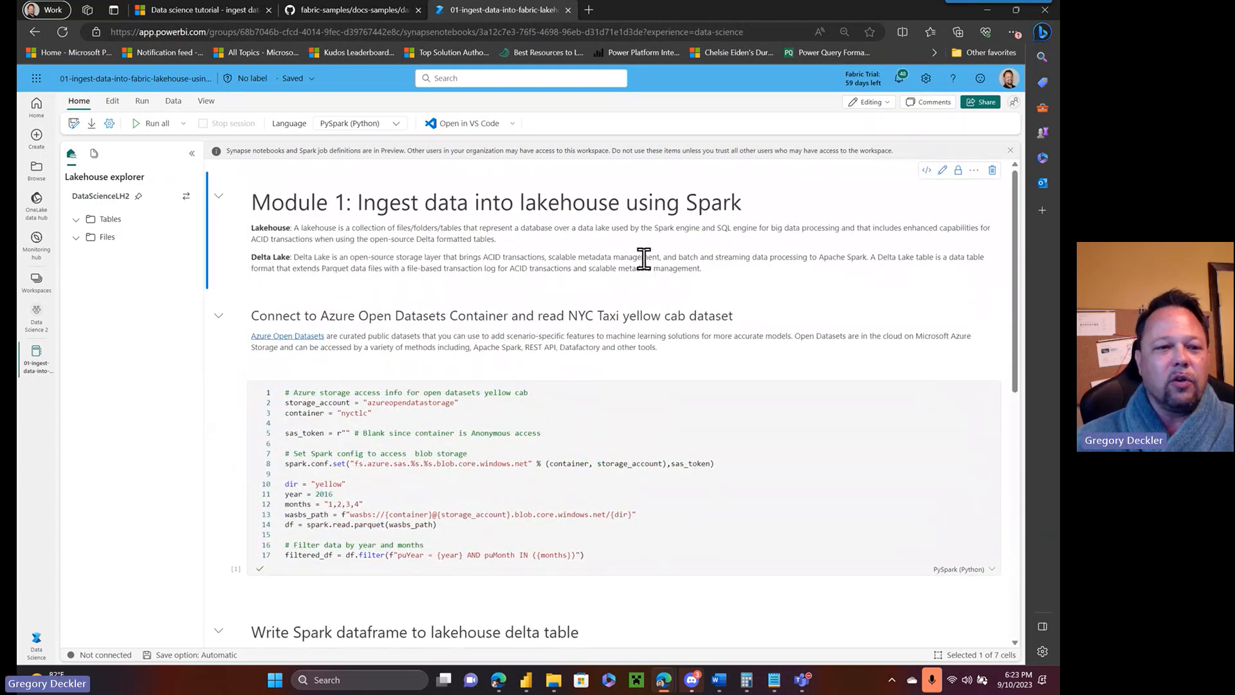
{"action": "left_click", "coordinate": [156, 124]}
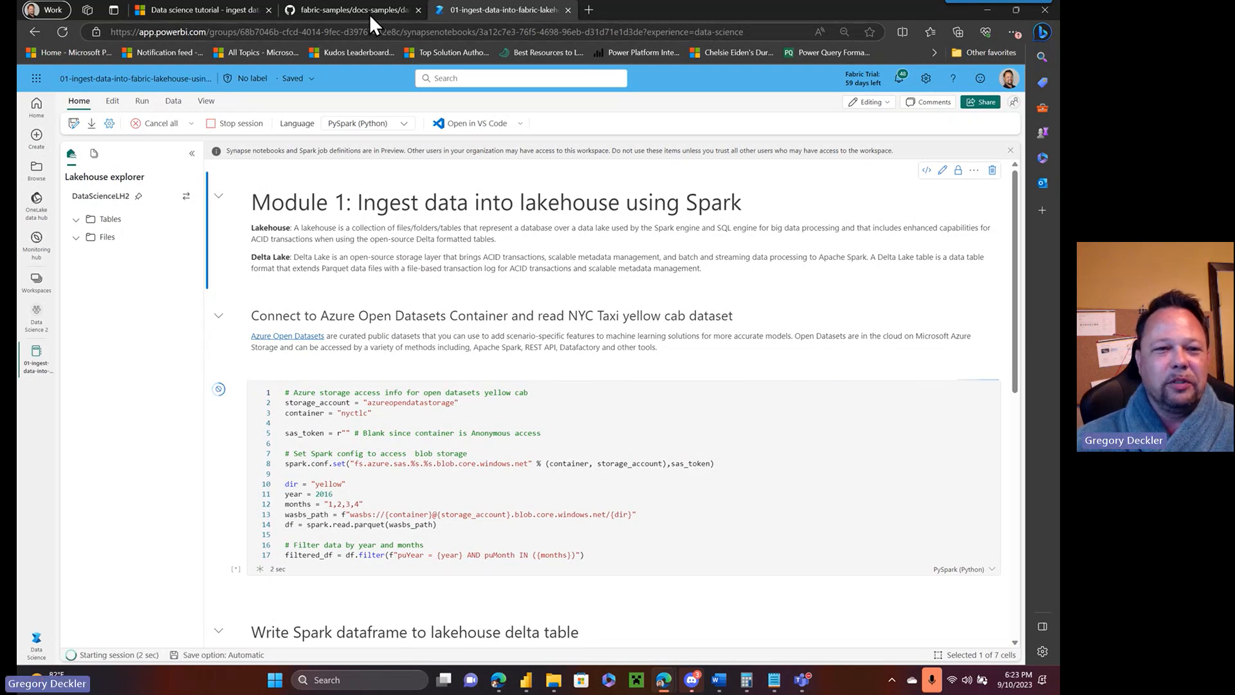
- Compare the article's first ingestion code block with the running notebook
{"action": "left_click", "coordinate": [206, 9]}
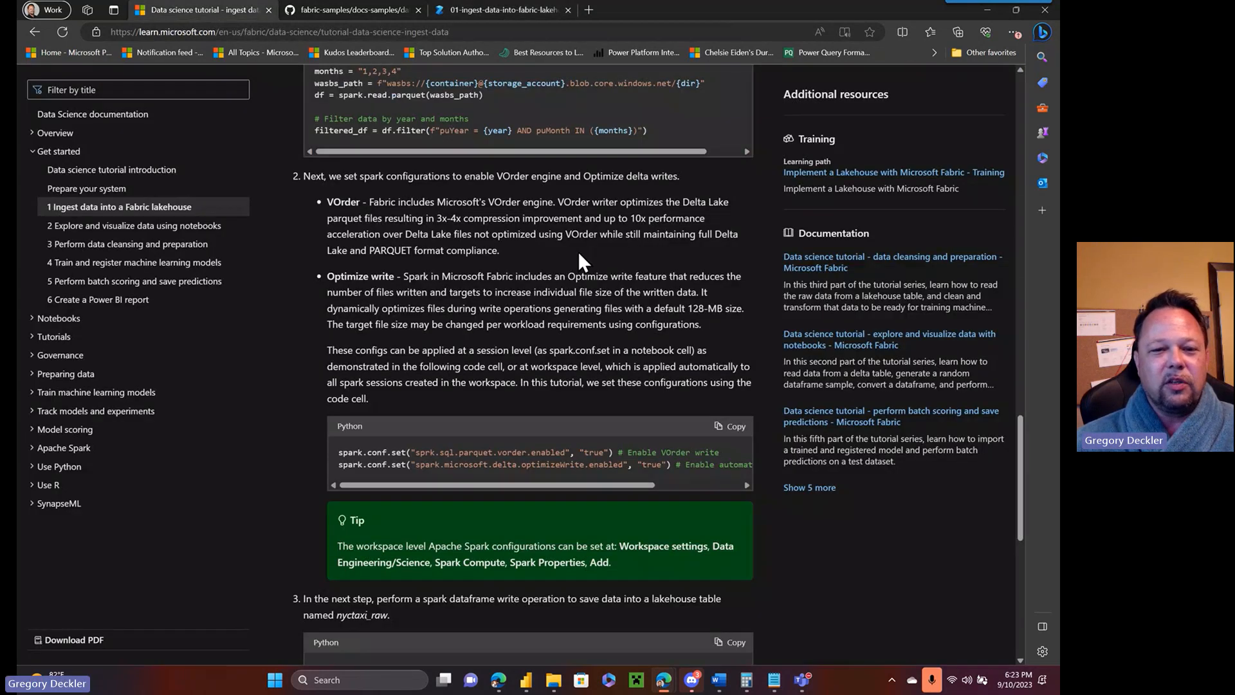
{"action": "scroll", "coordinate": [577, 251], "scroll_direction": "up", "scroll_amount": 8}
{"action": "scroll", "coordinate": [578, 251], "scroll_direction": "down", "scroll_amount": 3}
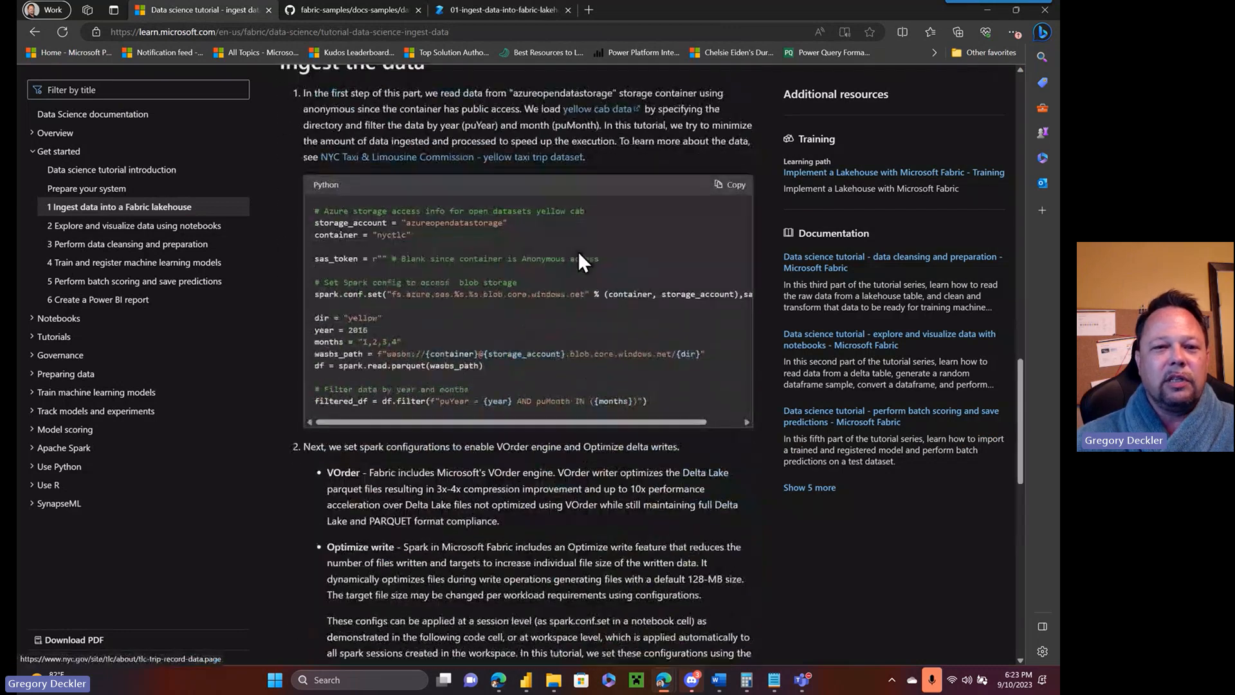
{"action": "left_click", "coordinate": [512, 9]}
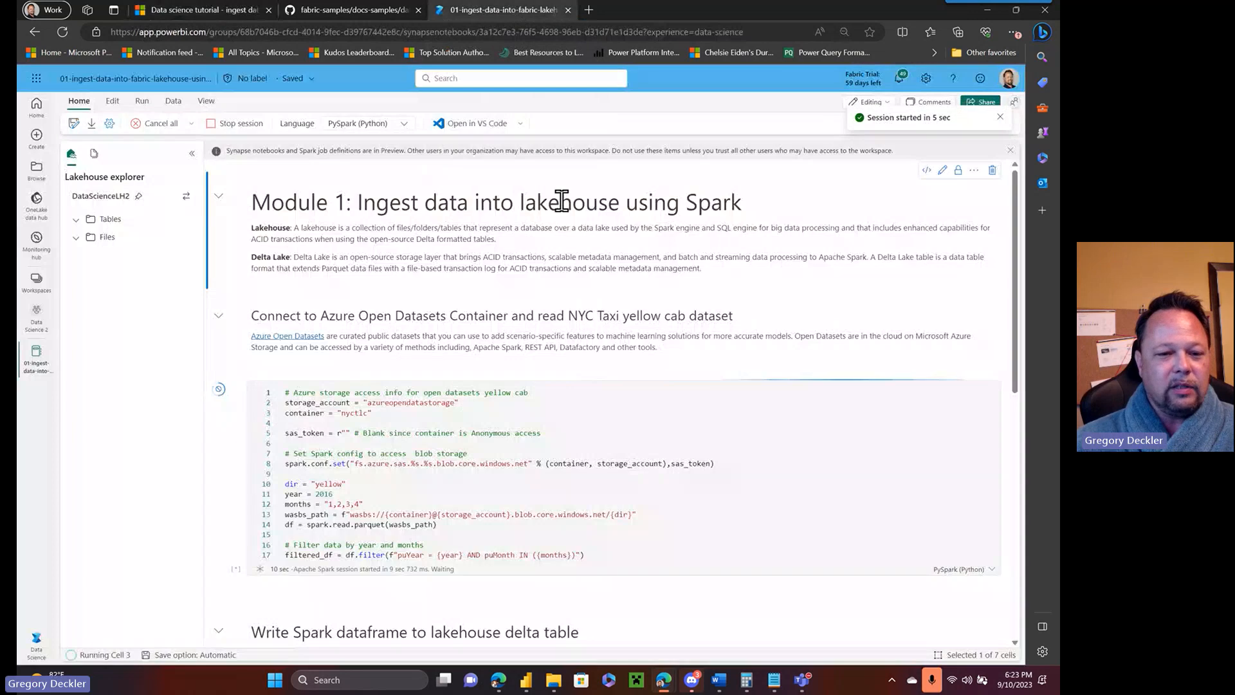
- Check the progress of the notebook cells and expand the Spark jobs under the nyctaxi_raw table write cell
{"action": "scroll", "coordinate": [562, 201], "scroll_direction": "down", "scroll_amount": 2}
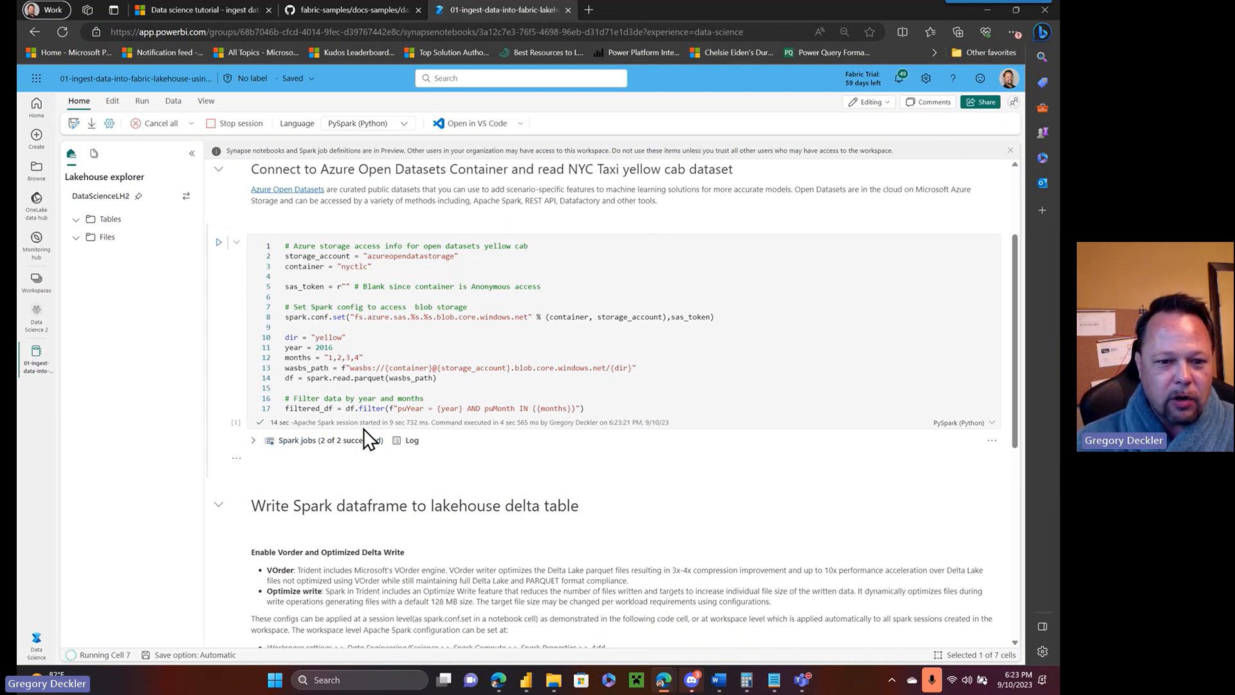
{"action": "scroll", "coordinate": [481, 442], "scroll_direction": "down", "scroll_amount": 3}
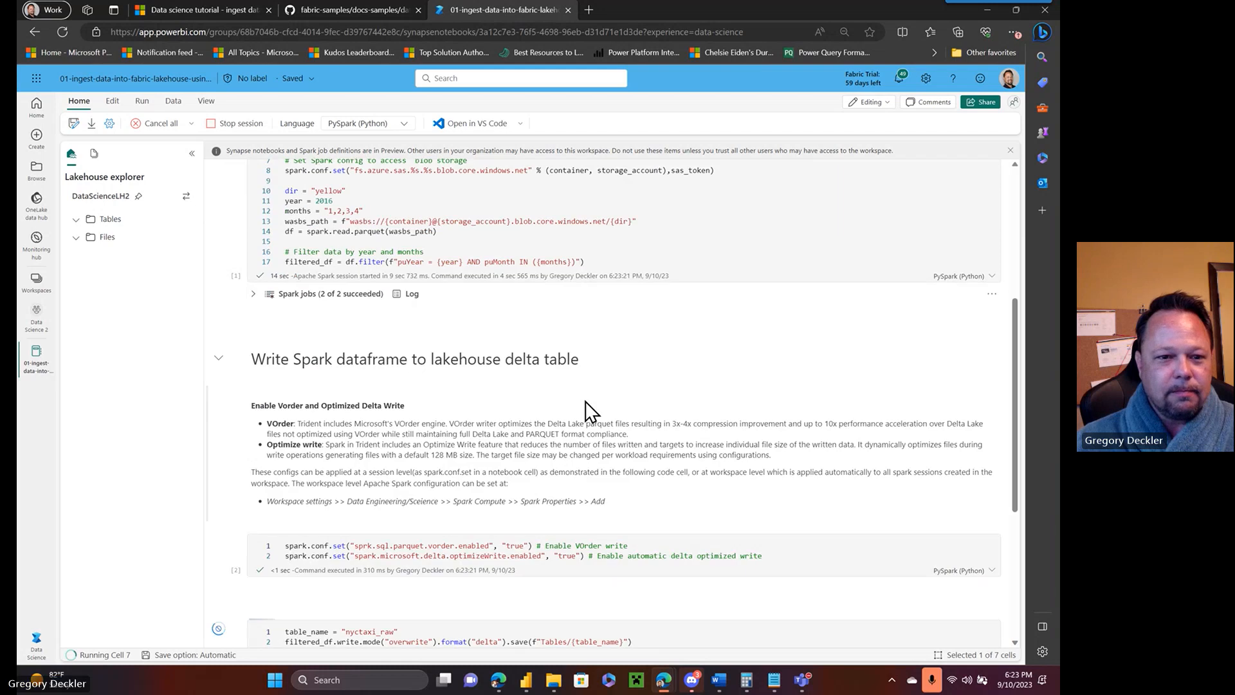
{"action": "scroll", "coordinate": [545, 351], "scroll_direction": "down", "scroll_amount": 3}
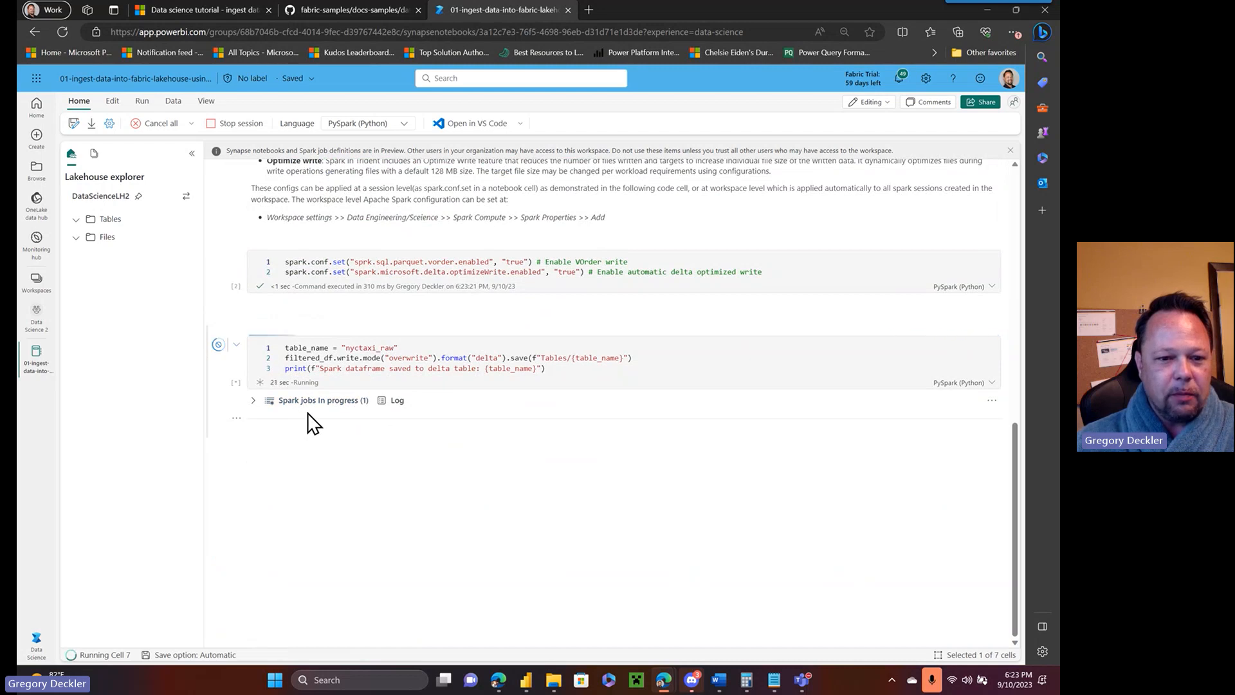
{"action": "left_click", "coordinate": [253, 401]}
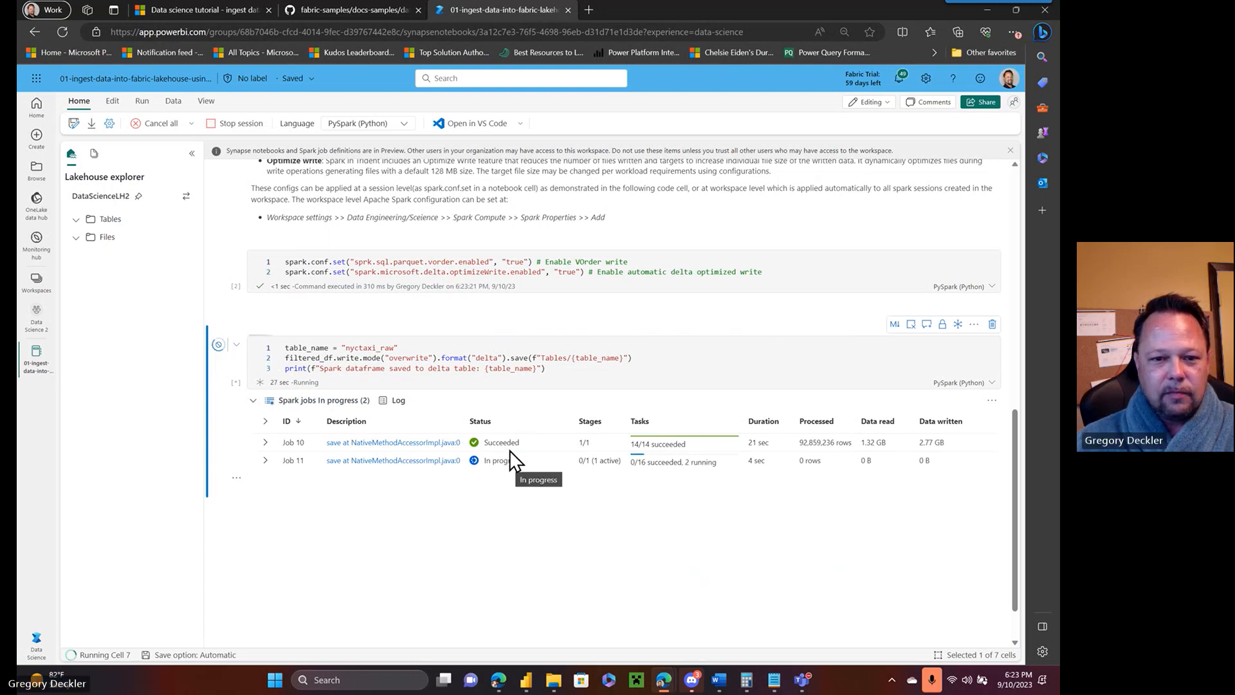
- Expand the Spark jobs of the Azure storage access cell and show the stages of Job 8 and Job 9
{"action": "scroll", "coordinate": [509, 450], "scroll_direction": "up", "scroll_amount": 5}
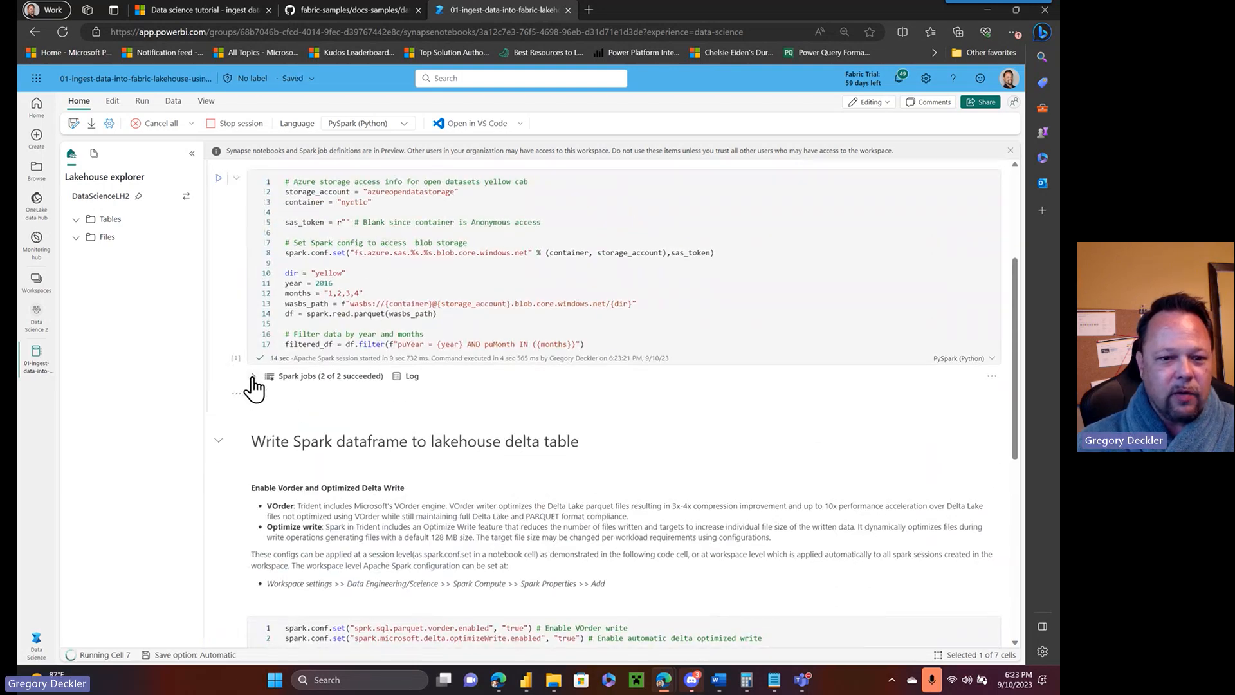
{"action": "left_click", "coordinate": [252, 376]}
{"action": "scroll", "coordinate": [577, 353], "scroll_direction": "down", "scroll_amount": 3}
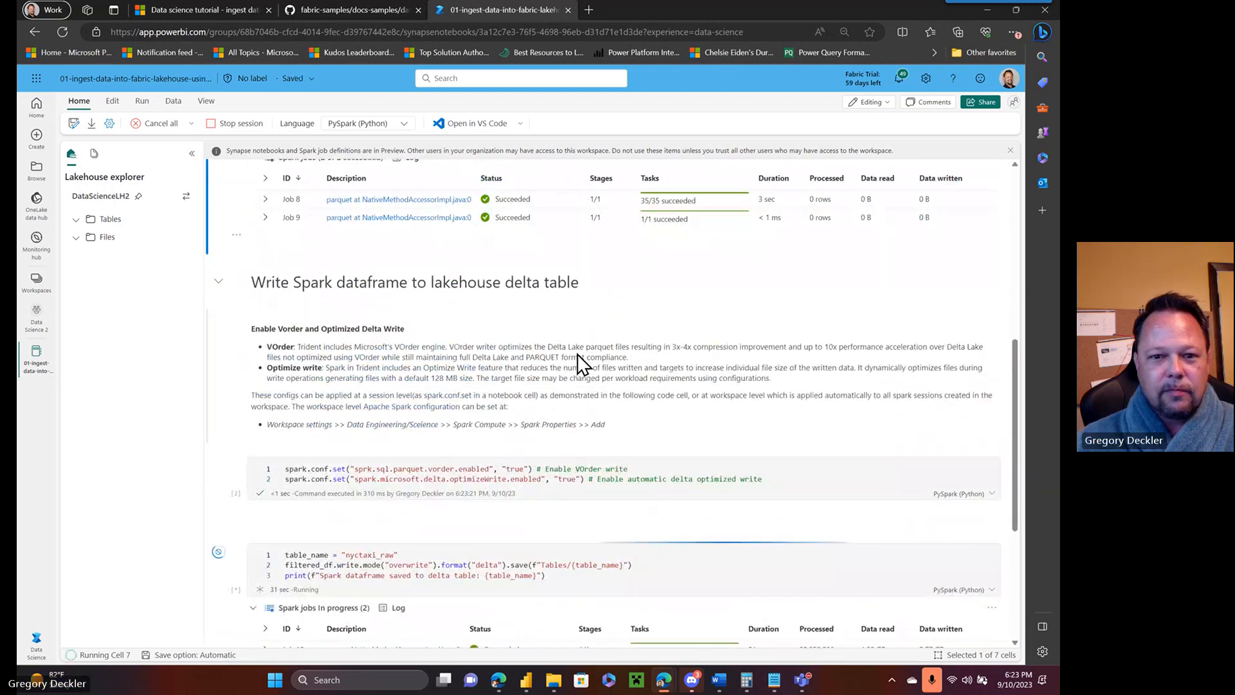
{"action": "left_click", "coordinate": [265, 200]}
{"action": "left_click", "coordinate": [265, 236]}
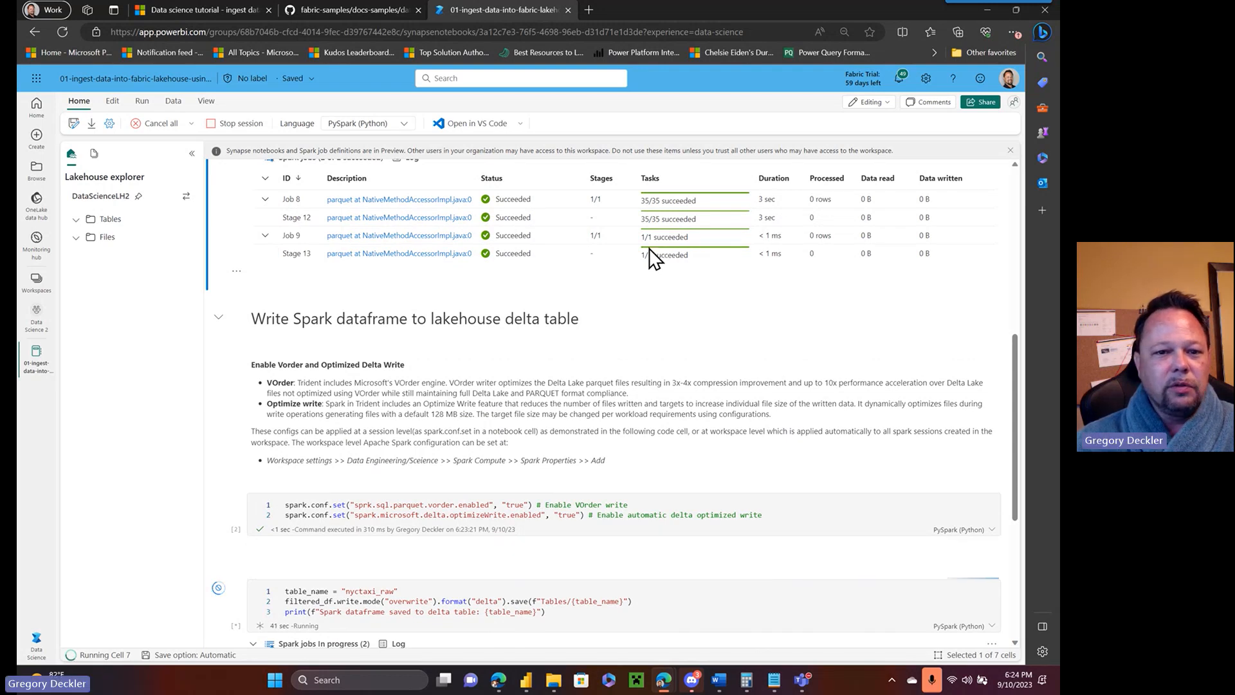
- Check the output options of the Spark configuration cell that enables VOrder and optimized writes
{"action": "scroll", "coordinate": [650, 258], "scroll_direction": "up", "scroll_amount": 4}
{"action": "scroll", "coordinate": [650, 258], "scroll_direction": "down", "scroll_amount": 8}
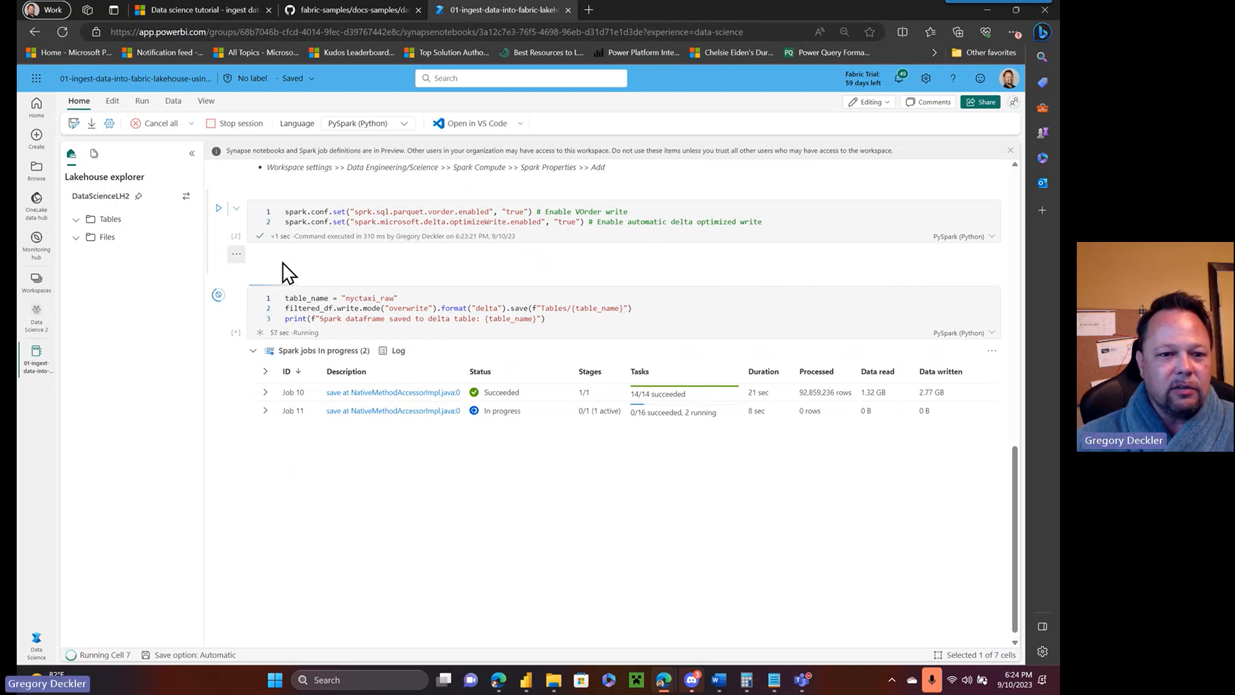
{"action": "left_click", "coordinate": [237, 255]}
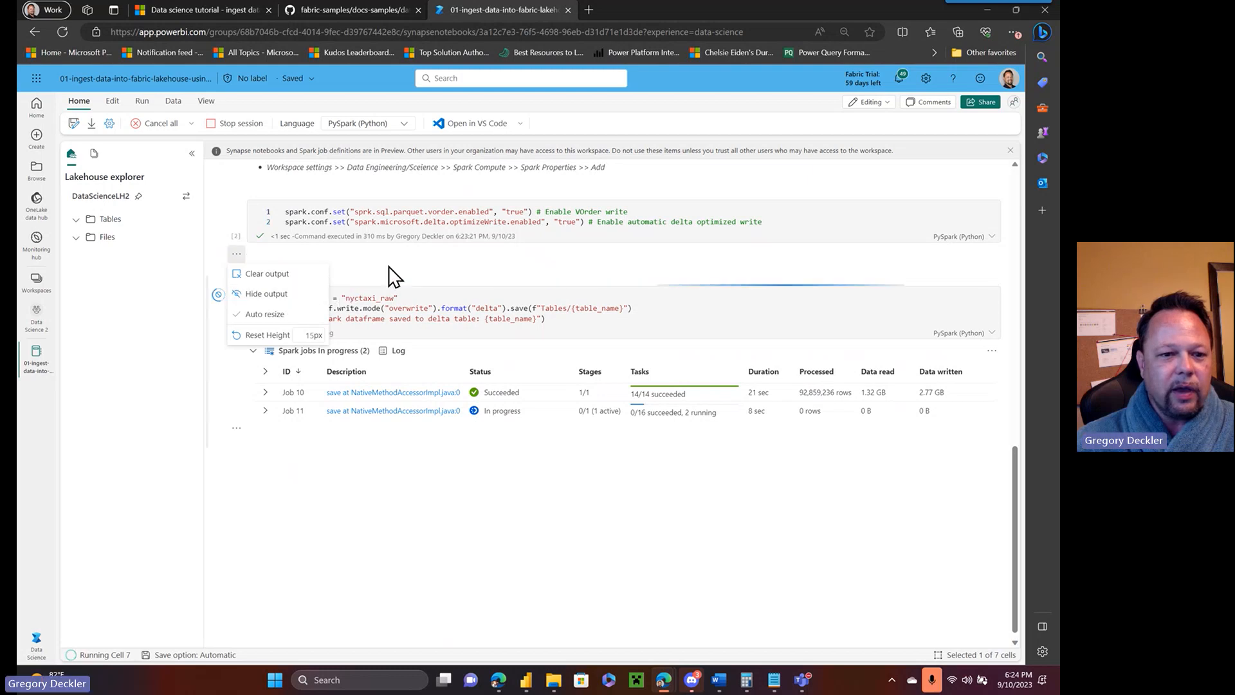
{"action": "left_click", "coordinate": [468, 275]}
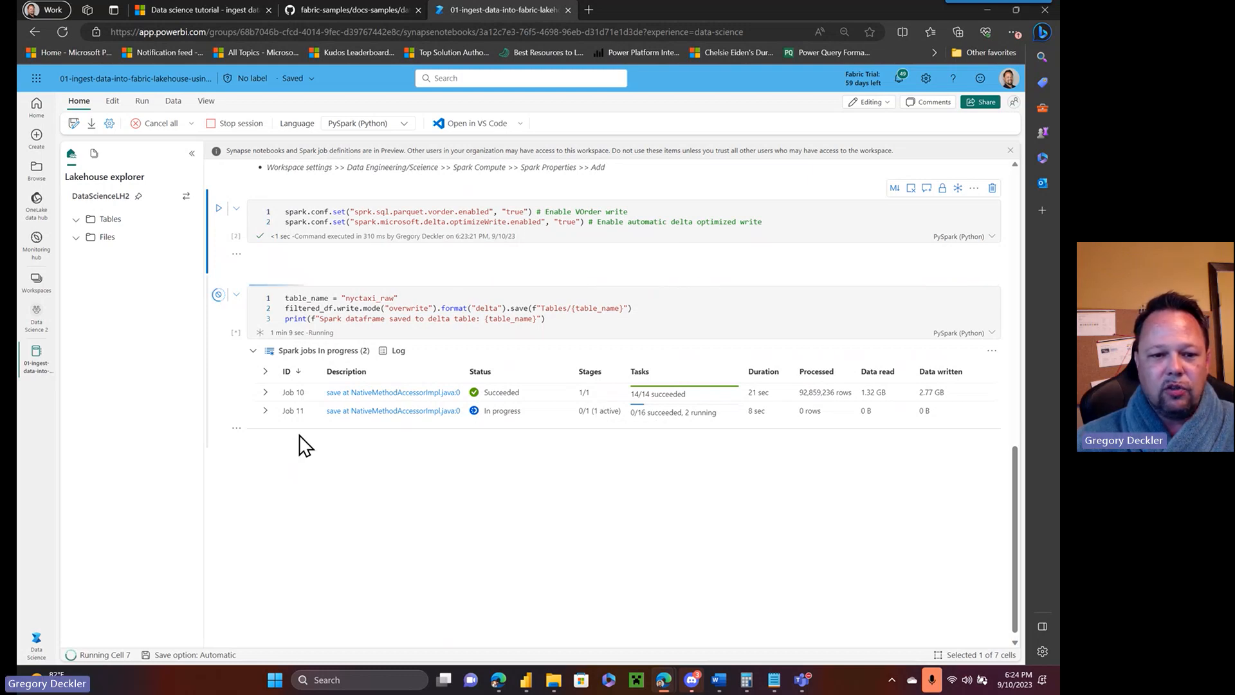
- Expand Job 11 under the nyctaxi_raw write cell, examine the Spark job results, and collapse the job list
{"action": "left_click", "coordinate": [270, 411]}
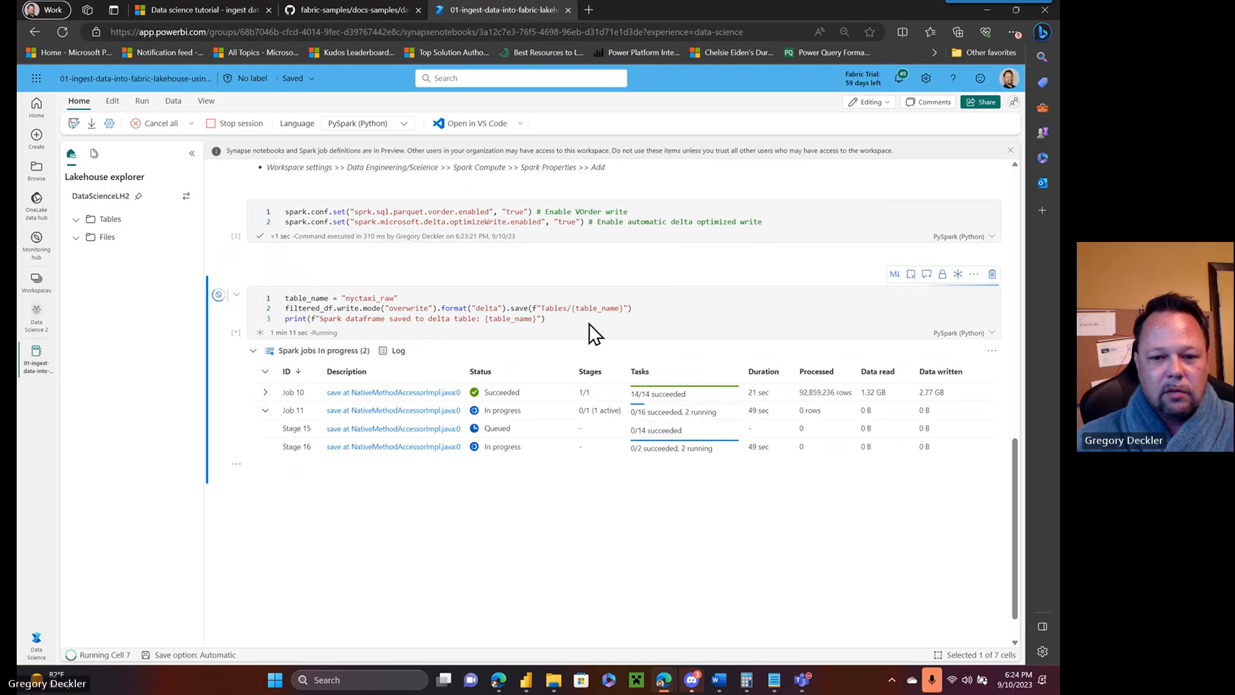
{"action": "scroll", "coordinate": [552, 332], "scroll_direction": "down", "scroll_amount": 2}
{"action": "scroll", "coordinate": [552, 333], "scroll_direction": "down", "scroll_amount": 2}
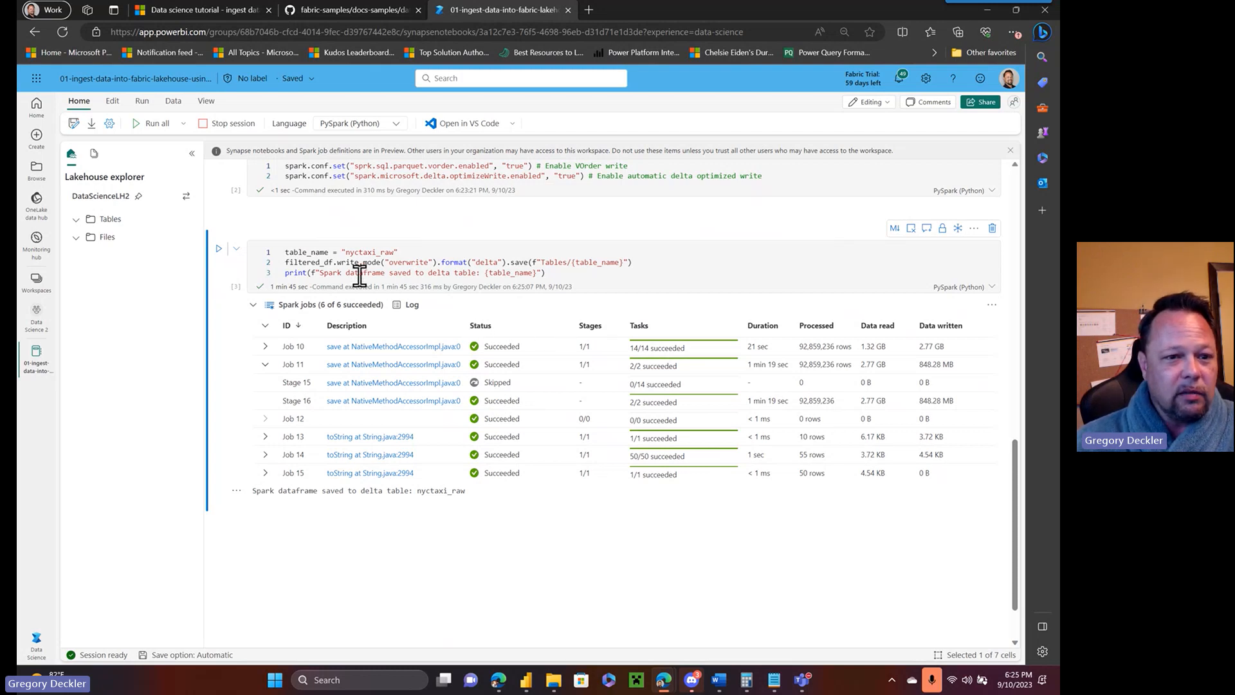
{"action": "scroll", "coordinate": [581, 311], "scroll_direction": "down", "scroll_amount": 1}
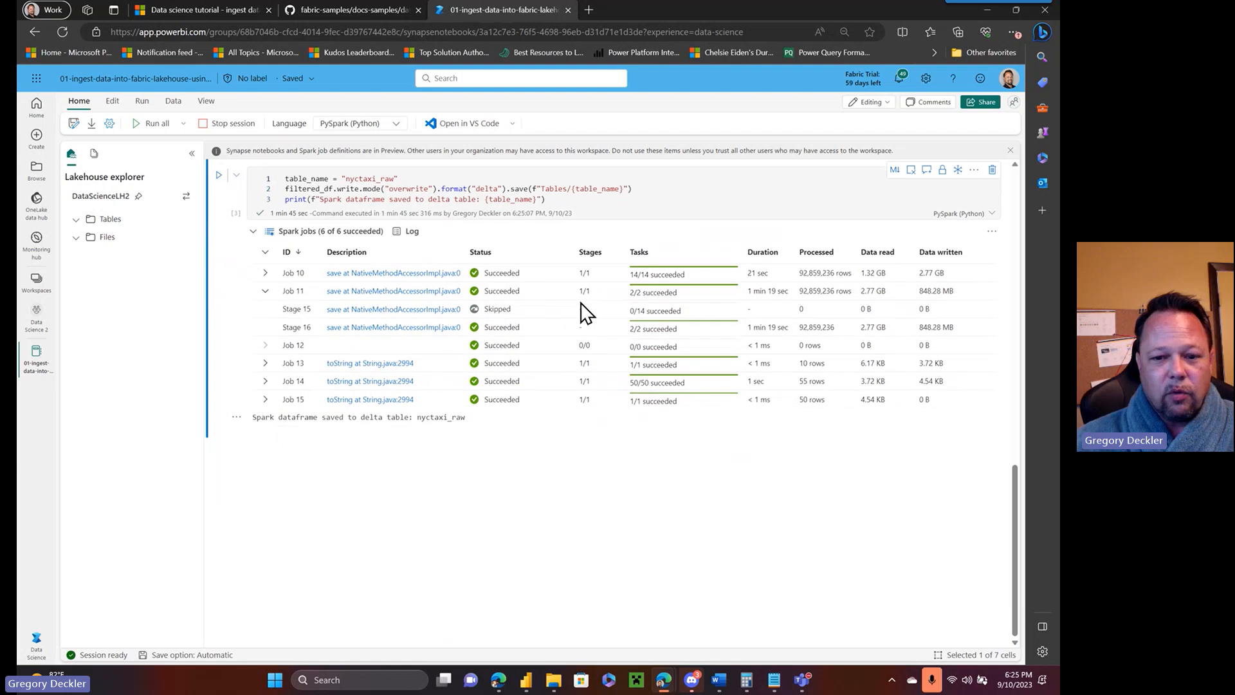
{"action": "scroll", "coordinate": [582, 311], "scroll_direction": "up", "scroll_amount": 2}
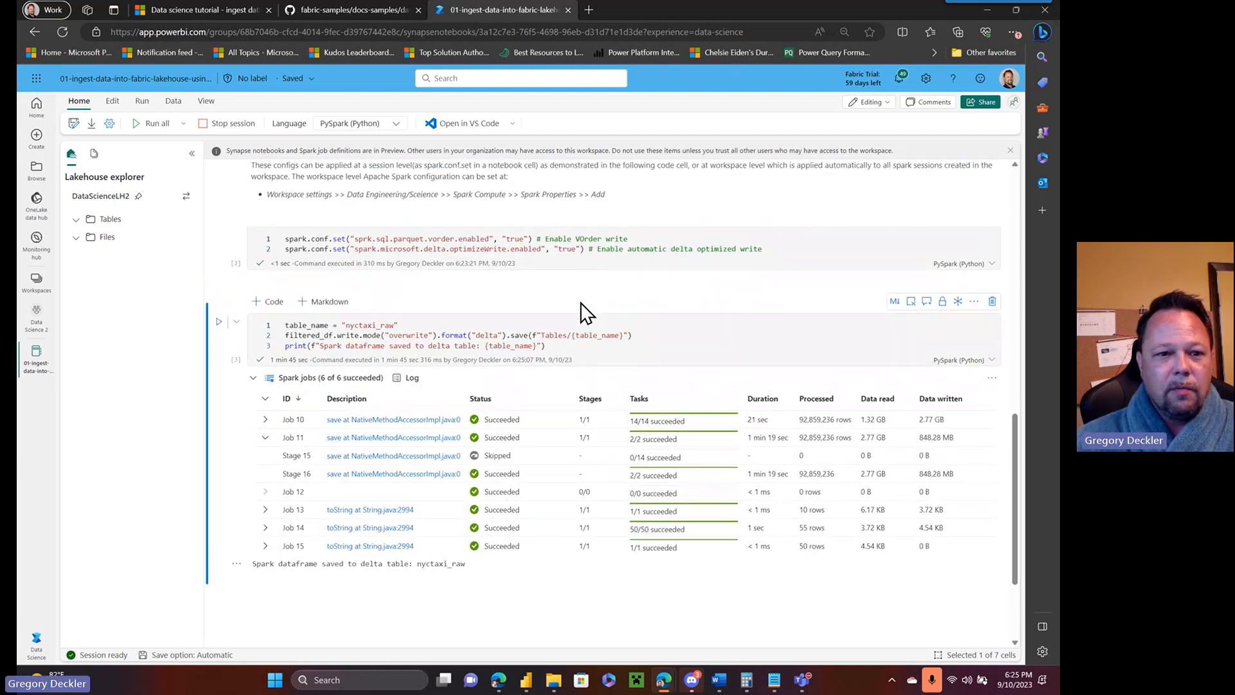
{"action": "scroll", "coordinate": [582, 312], "scroll_direction": "up", "scroll_amount": 2}
{"action": "scroll", "coordinate": [581, 311], "scroll_direction": "down", "scroll_amount": 1}
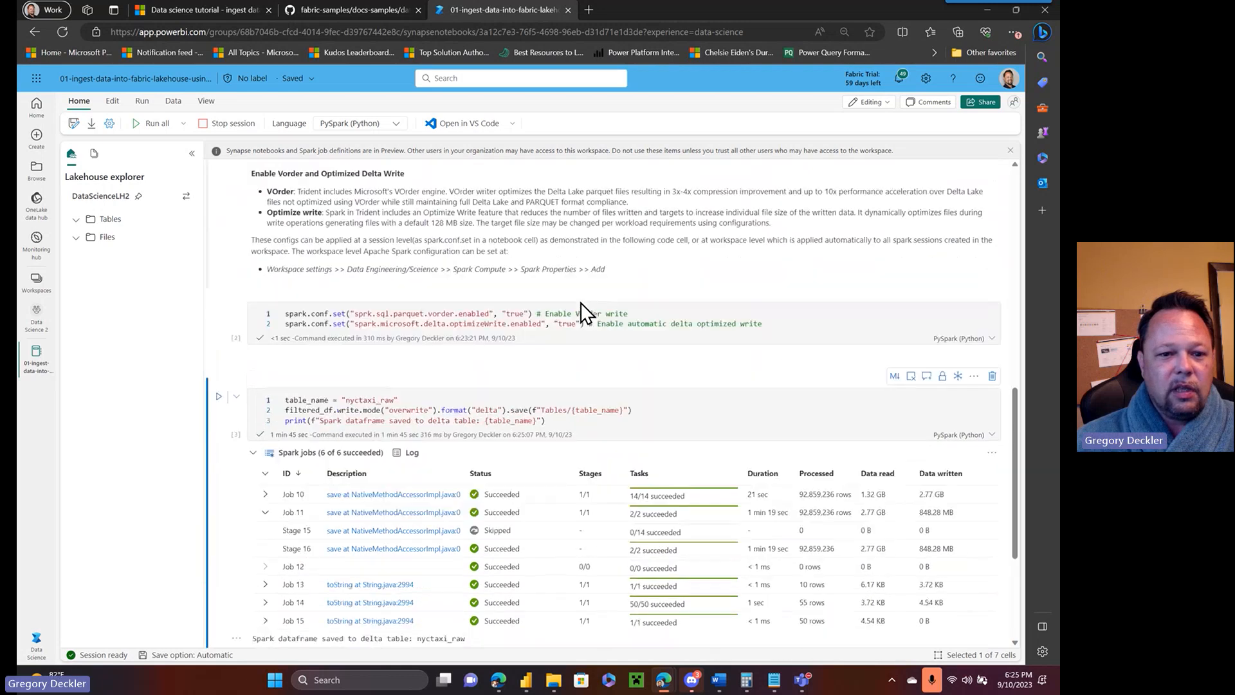
{"action": "scroll", "coordinate": [581, 312], "scroll_direction": "down", "scroll_amount": 3}
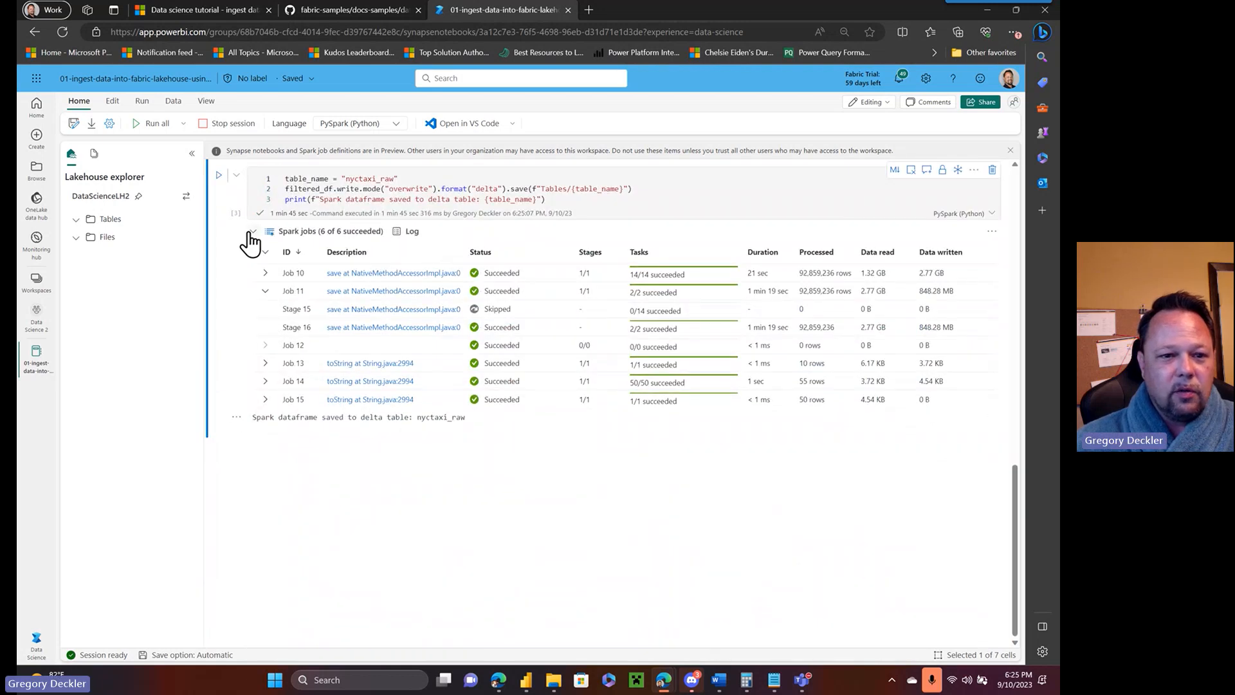
{"action": "left_click", "coordinate": [252, 232]}
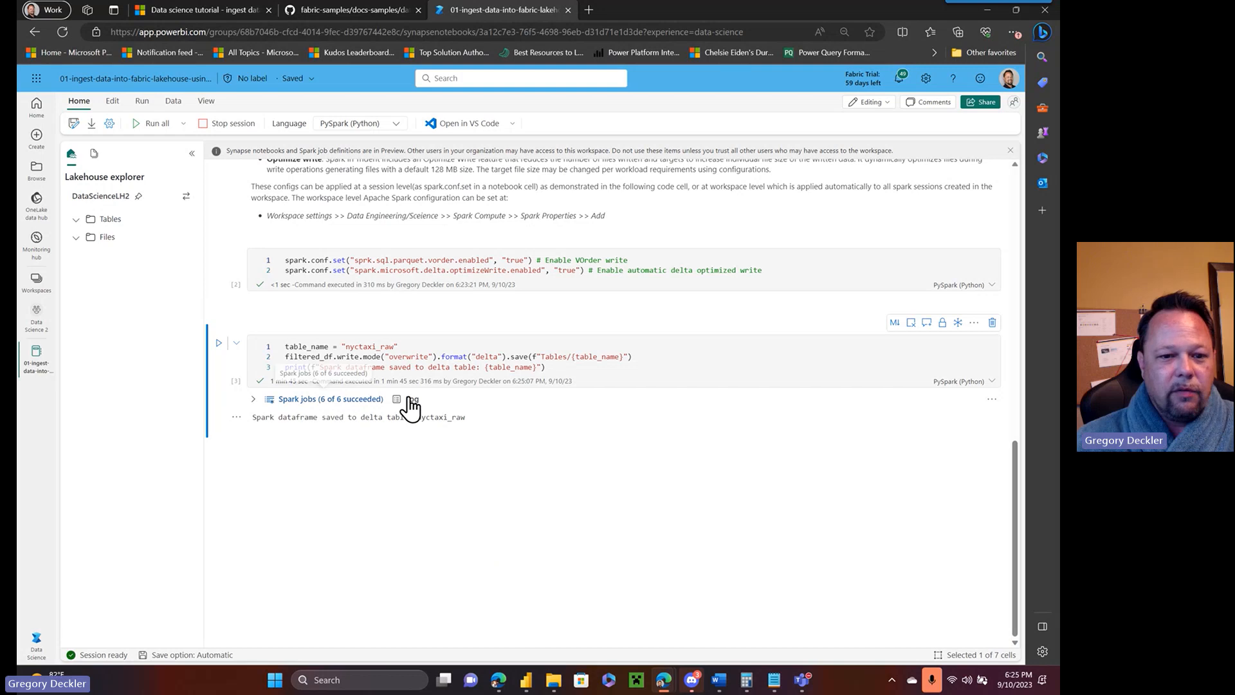
- Go back to the Part 1 article and read its closing instructions on previewing the nyctaxi_raw table in the lakehouse
{"action": "left_click", "coordinate": [234, 8]}
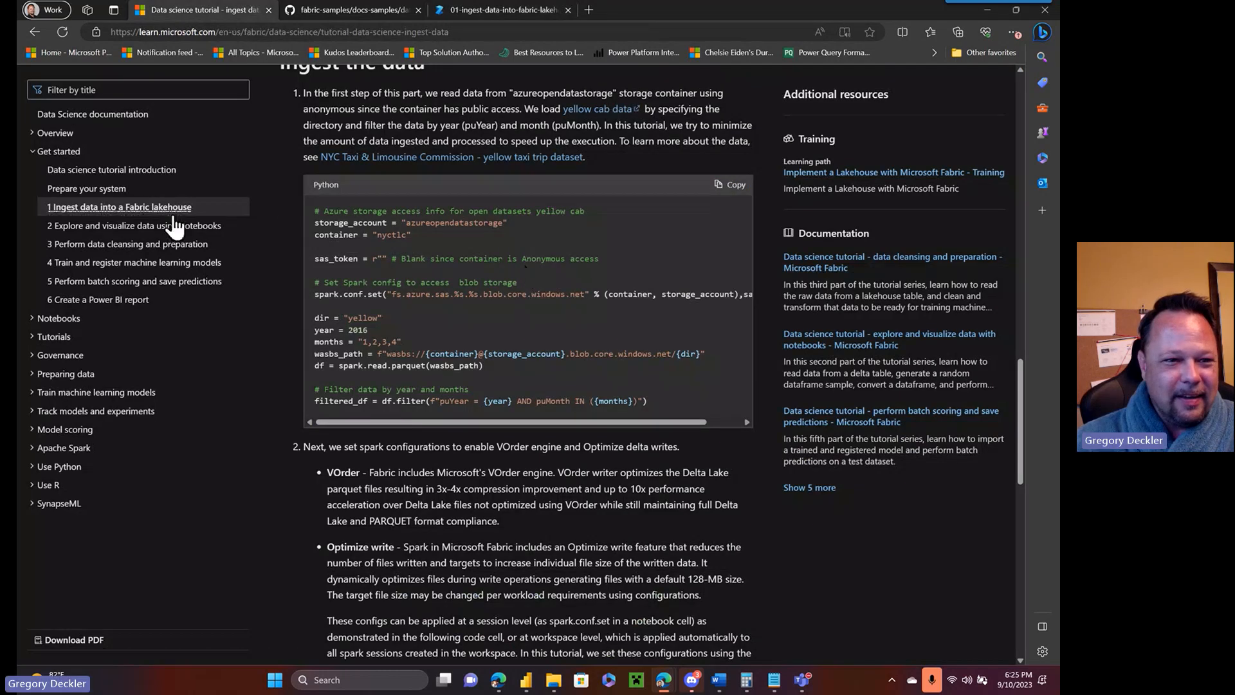
{"action": "scroll", "coordinate": [596, 236], "scroll_direction": "down", "scroll_amount": 5}
{"action": "scroll", "coordinate": [597, 235], "scroll_direction": "down", "scroll_amount": 7}
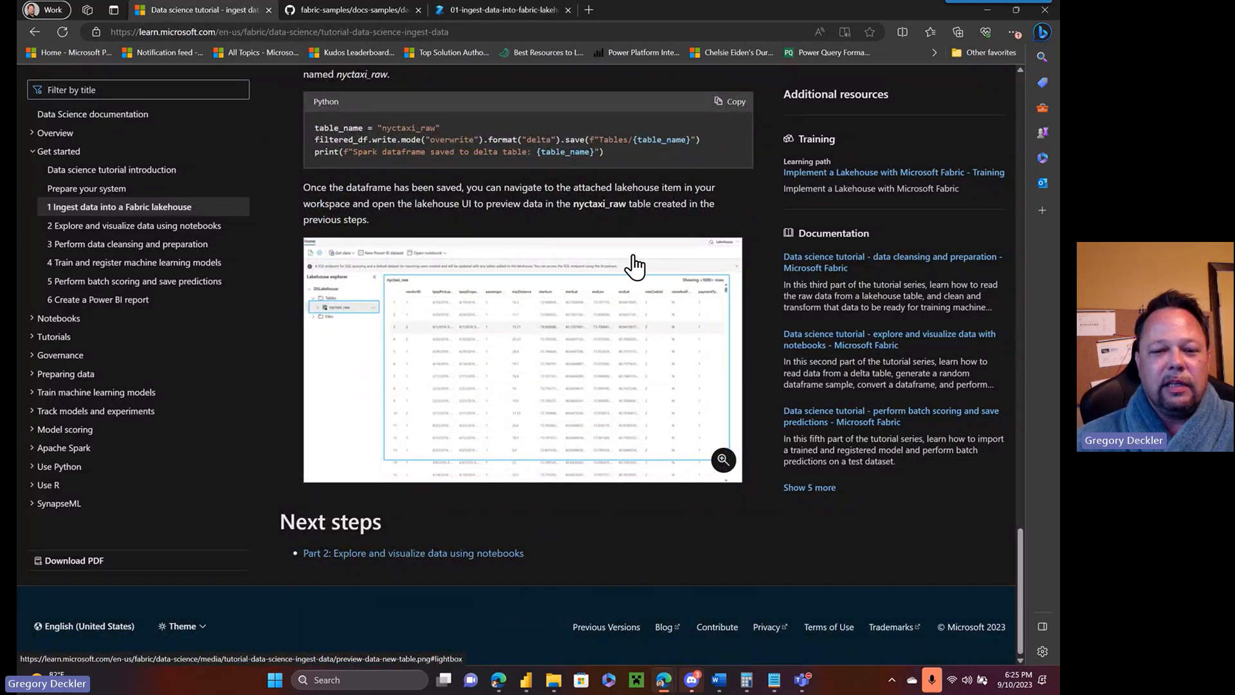
- Review the Part 1 article's instructions on ingesting the data, setting the Spark configurations and saving the nyctaxi_raw table
{"action": "scroll", "coordinate": [592, 335], "scroll_direction": "up", "scroll_amount": 12}
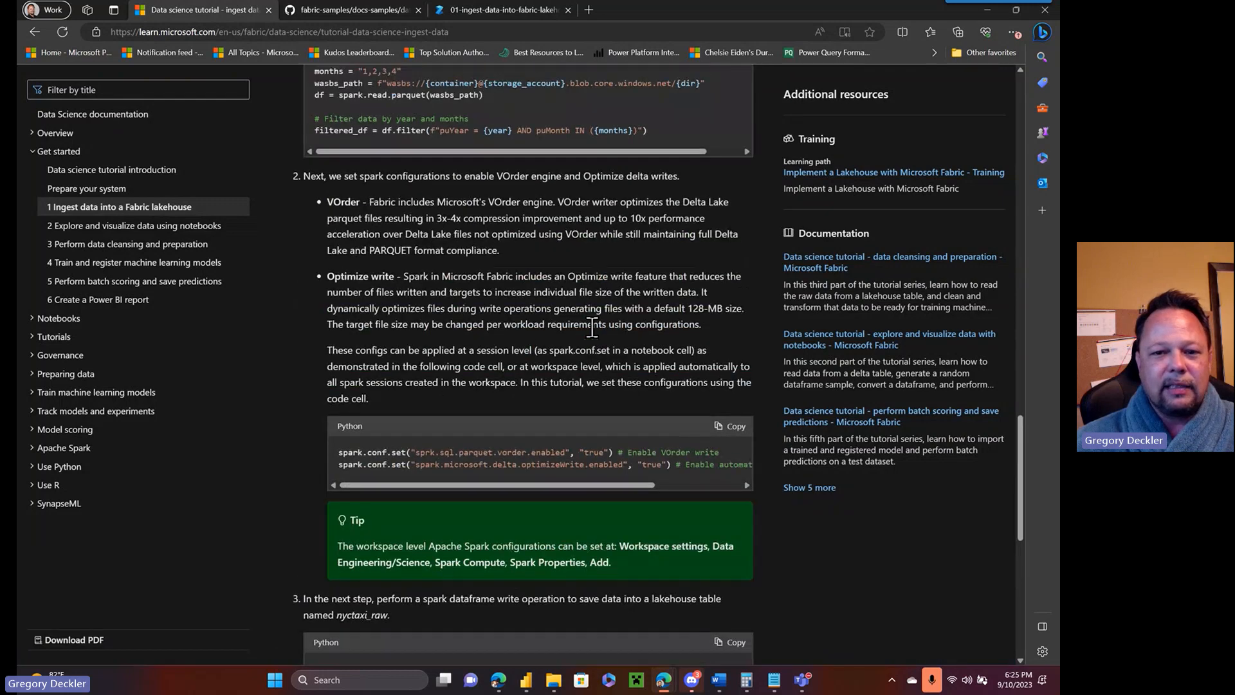
{"action": "scroll", "coordinate": [592, 330], "scroll_direction": "up", "scroll_amount": 2}
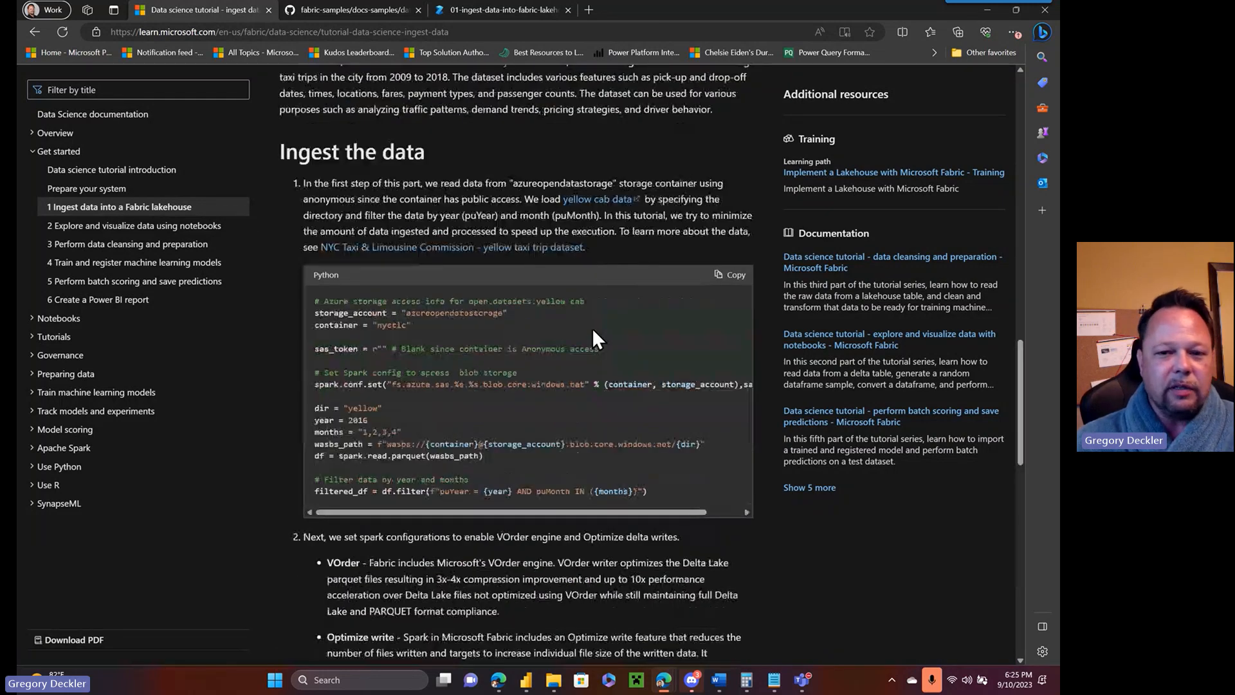
{"action": "scroll", "coordinate": [591, 327], "scroll_direction": "down", "scroll_amount": 14}
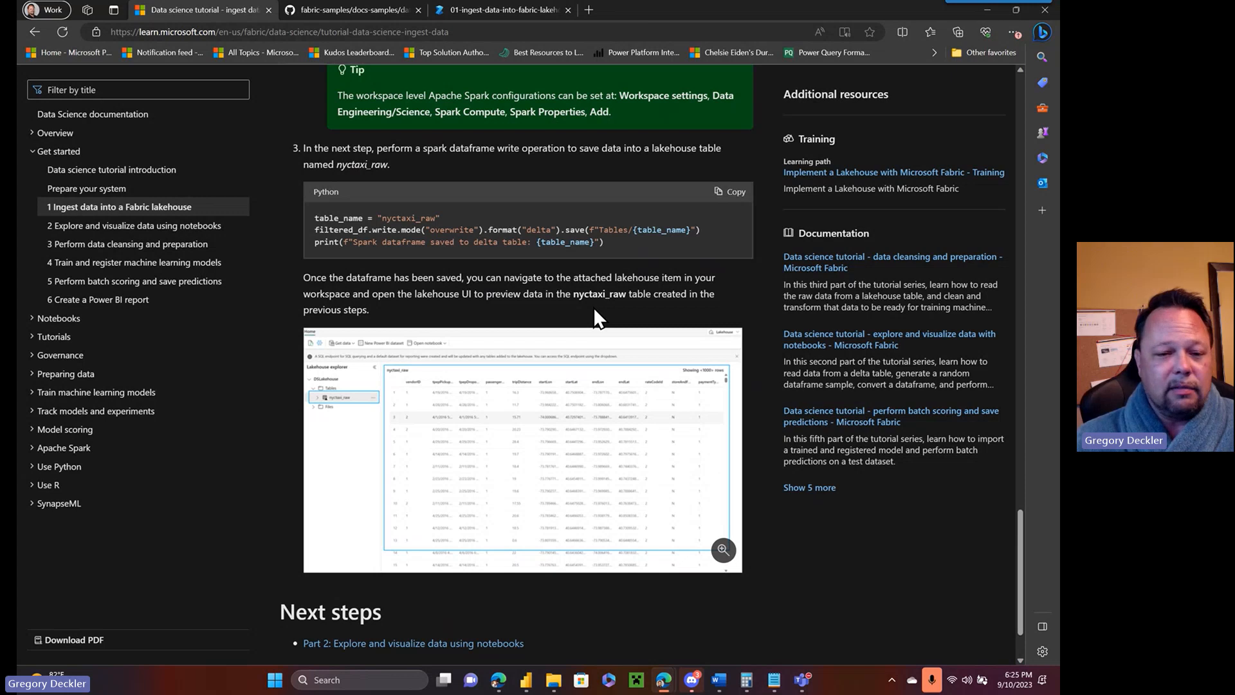
- Switch to the ingestion notebook and check the Tables and Files folders of DataScienceLH2 in the lakehouse explorer
{"action": "left_click", "coordinate": [507, 10]}
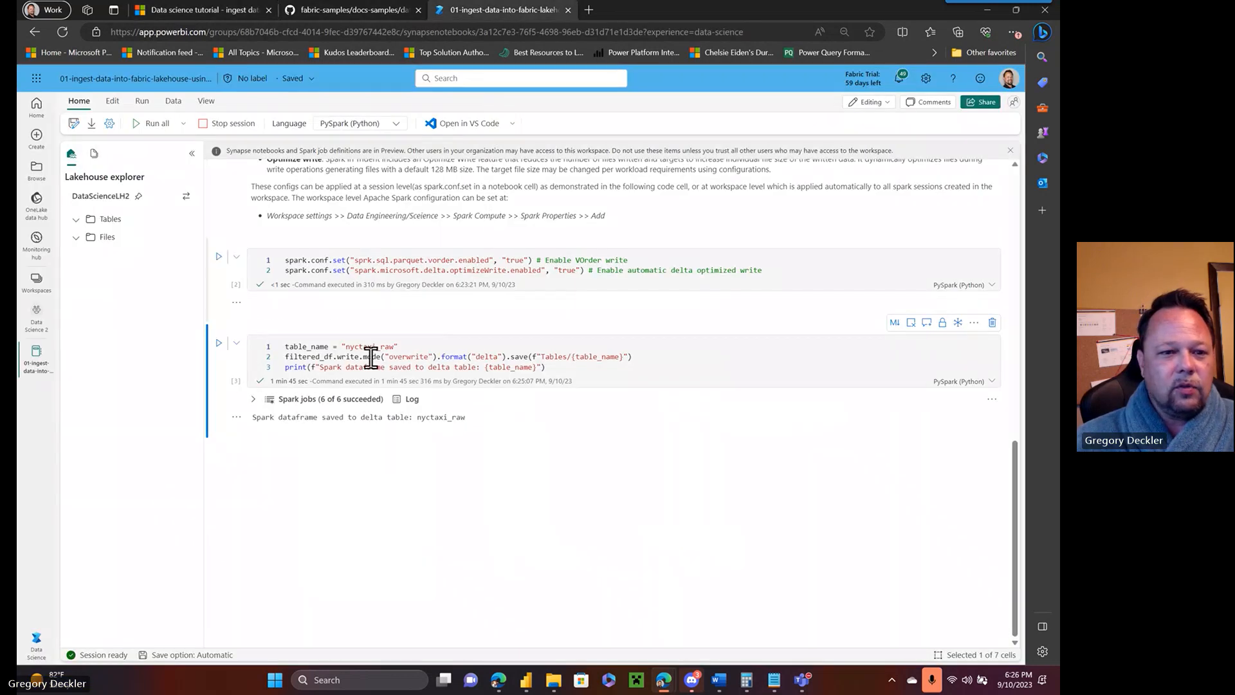
{"action": "left_click", "coordinate": [76, 223]}
{"action": "left_click", "coordinate": [76, 239]}
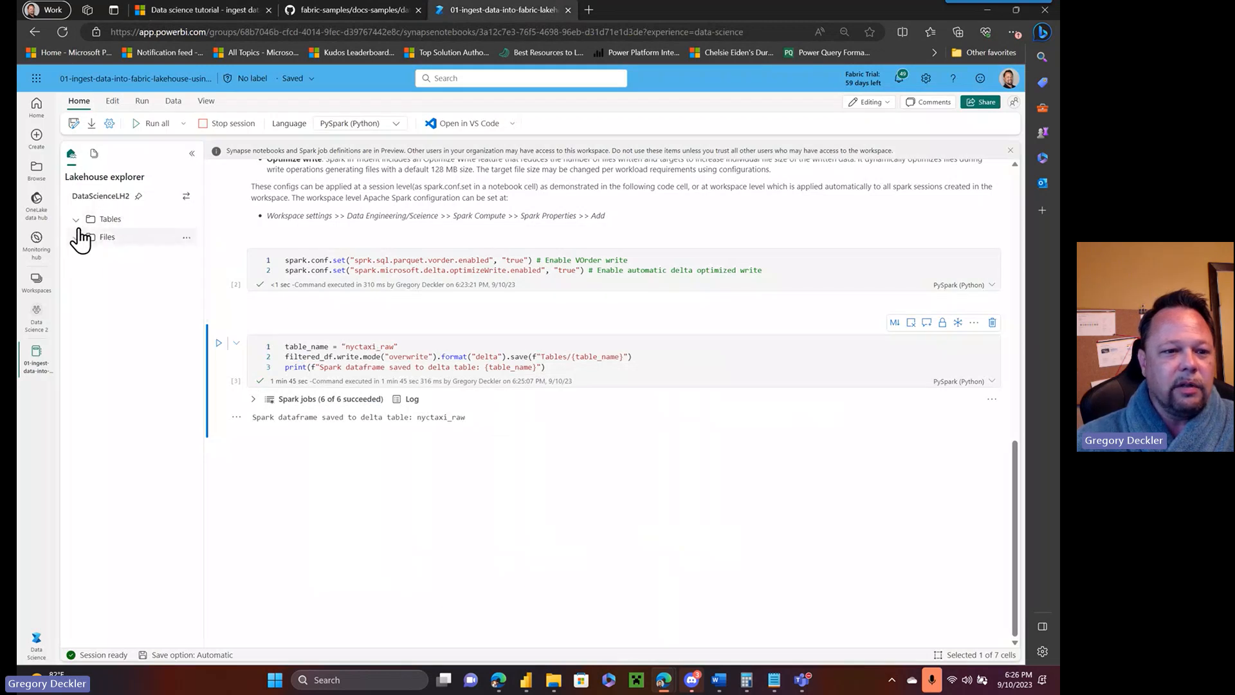
- Open the DataScienceLH2 lakehouse from the Data Science 2 workspace and preview the nyctaxi_raw table
{"action": "left_click", "coordinate": [213, 10]}
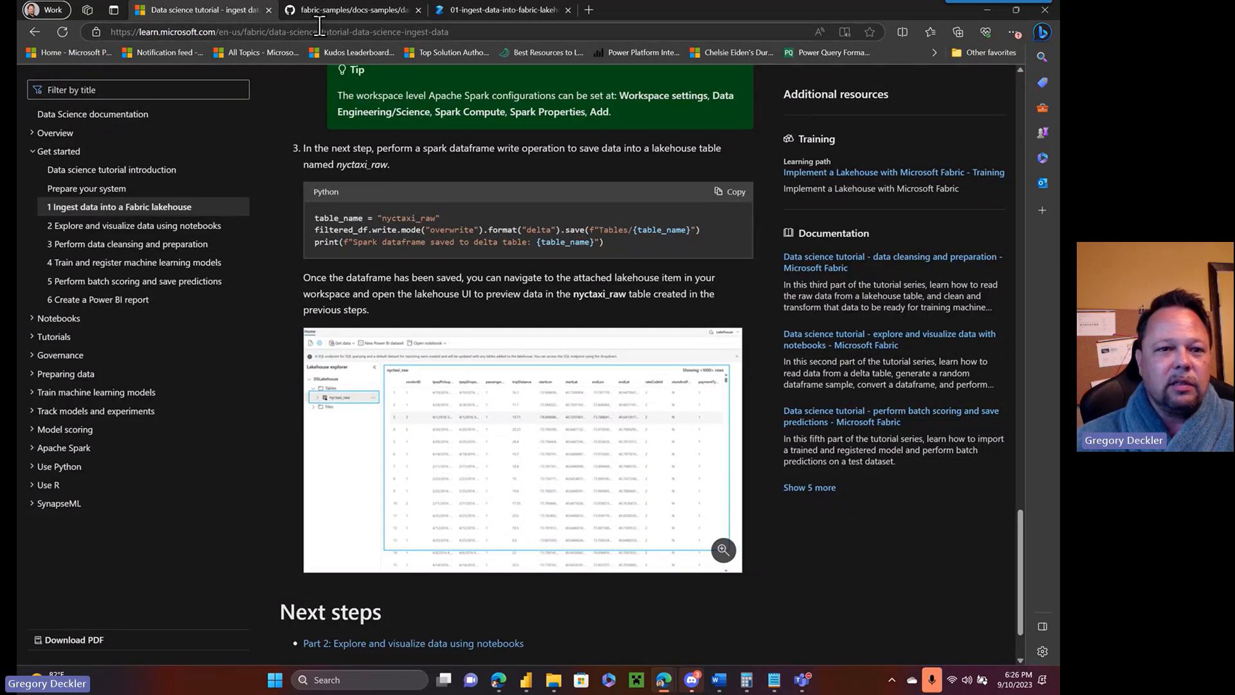
{"action": "left_click", "coordinate": [365, 10]}
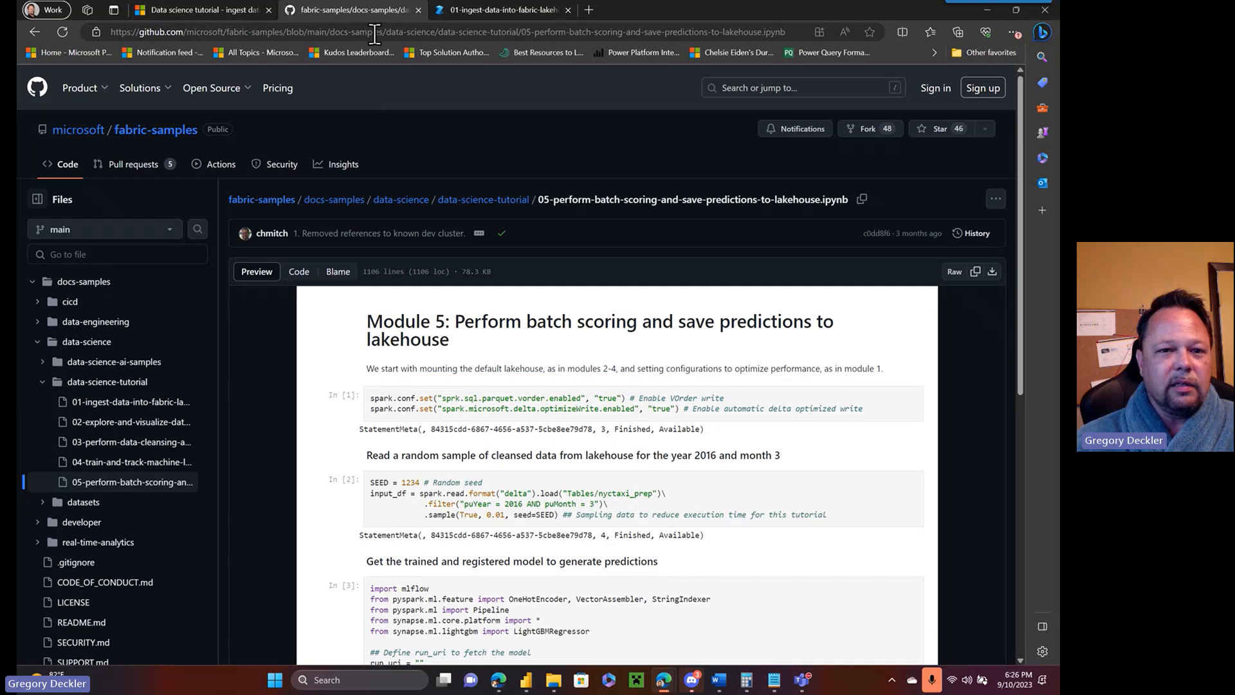
{"action": "left_click", "coordinate": [468, 9]}
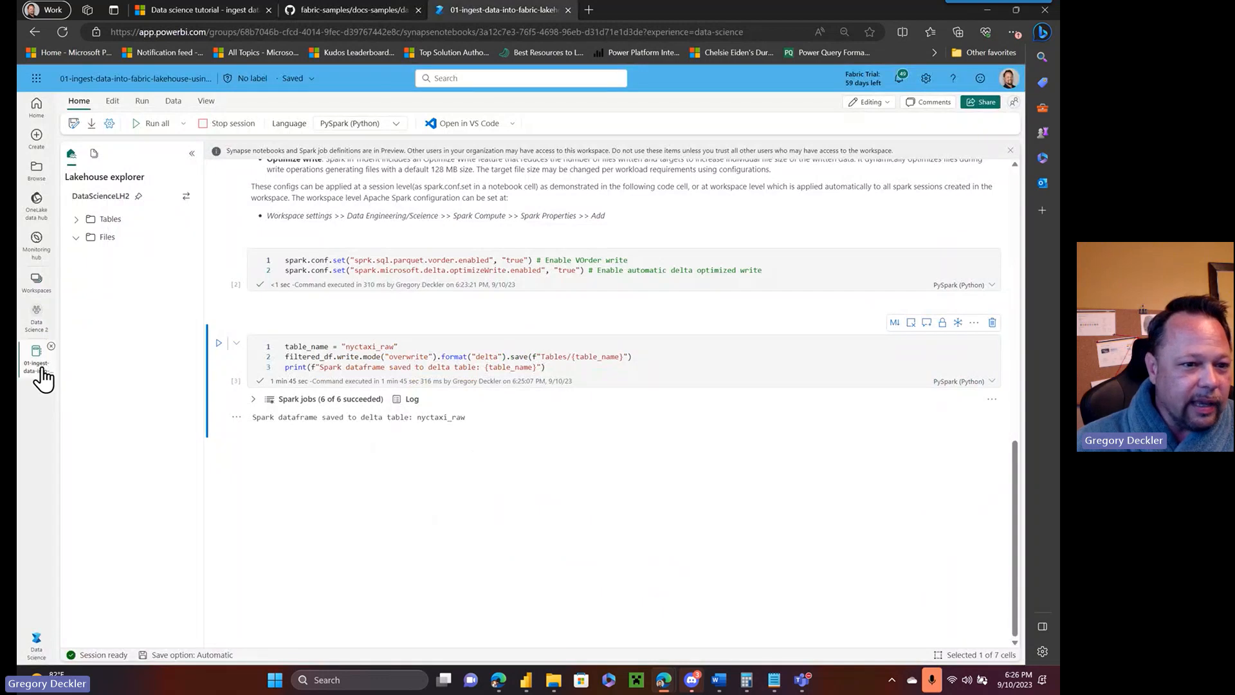
{"action": "left_click", "coordinate": [37, 318]}
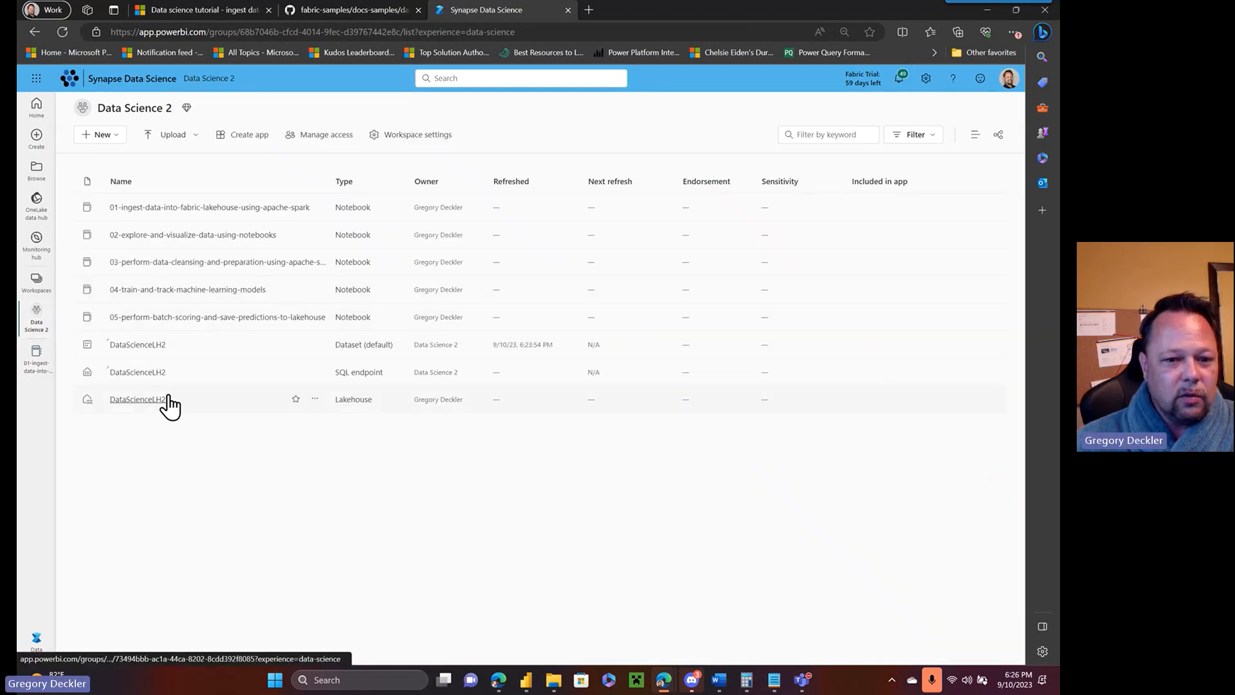
{"action": "left_click", "coordinate": [138, 400]}
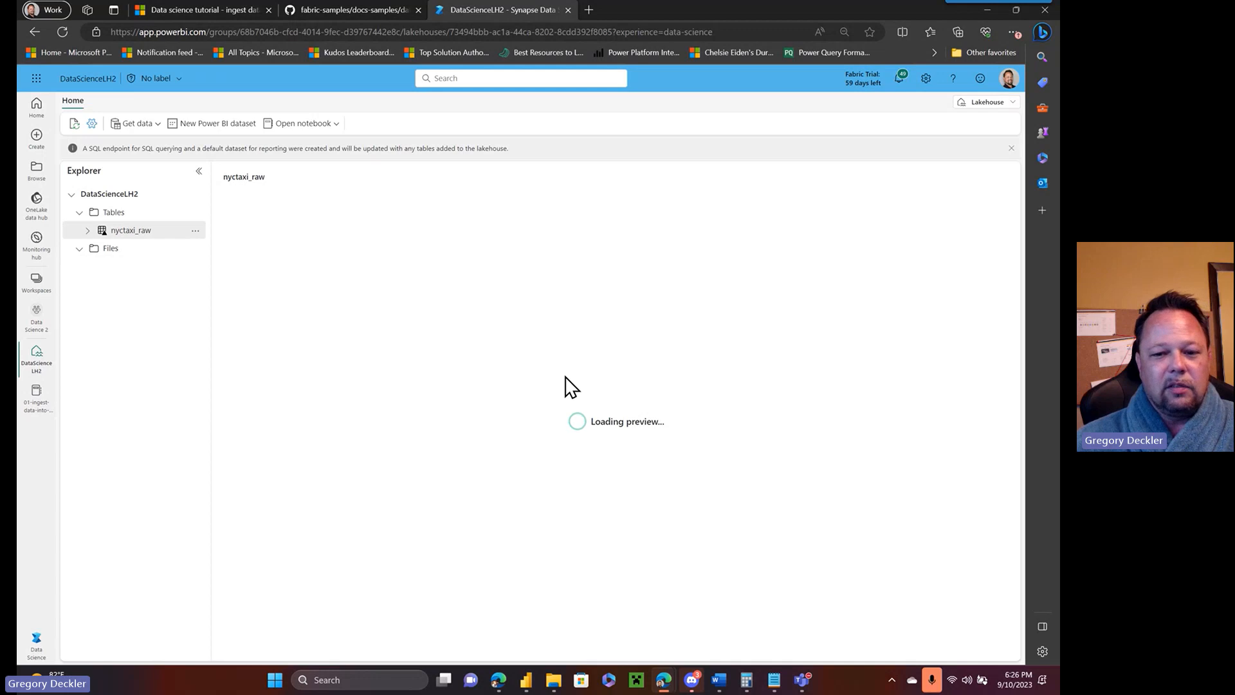
- Return to the 01-ingest-data-into-fabric-lakehouse notebook and reload the page to refresh its list of lakehouse tables
{"action": "left_click", "coordinate": [41, 396]}
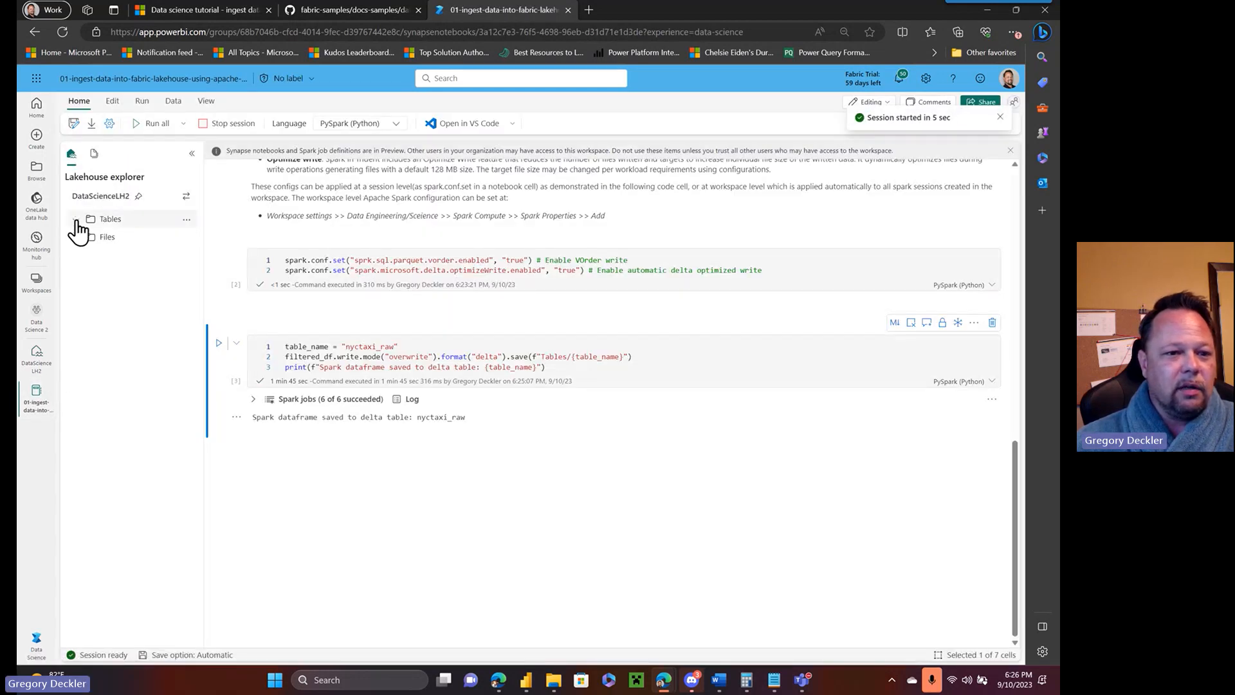
{"action": "left_click", "coordinate": [76, 219]}
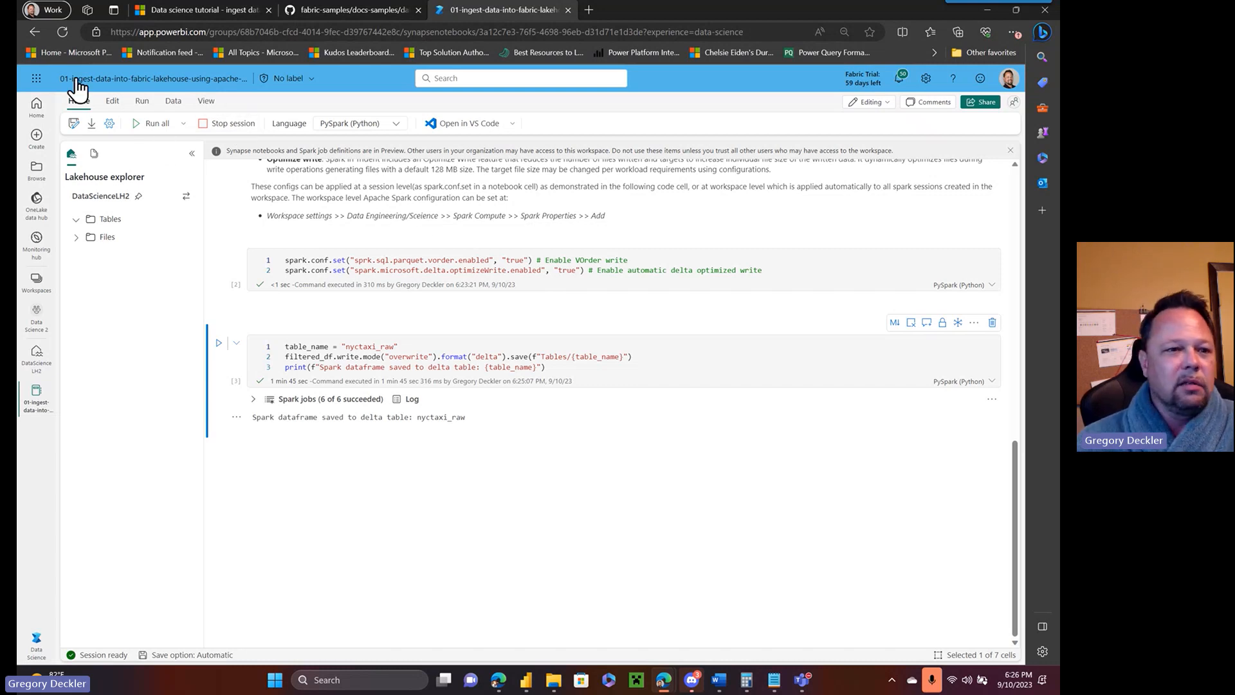
{"action": "left_click", "coordinate": [63, 32]}
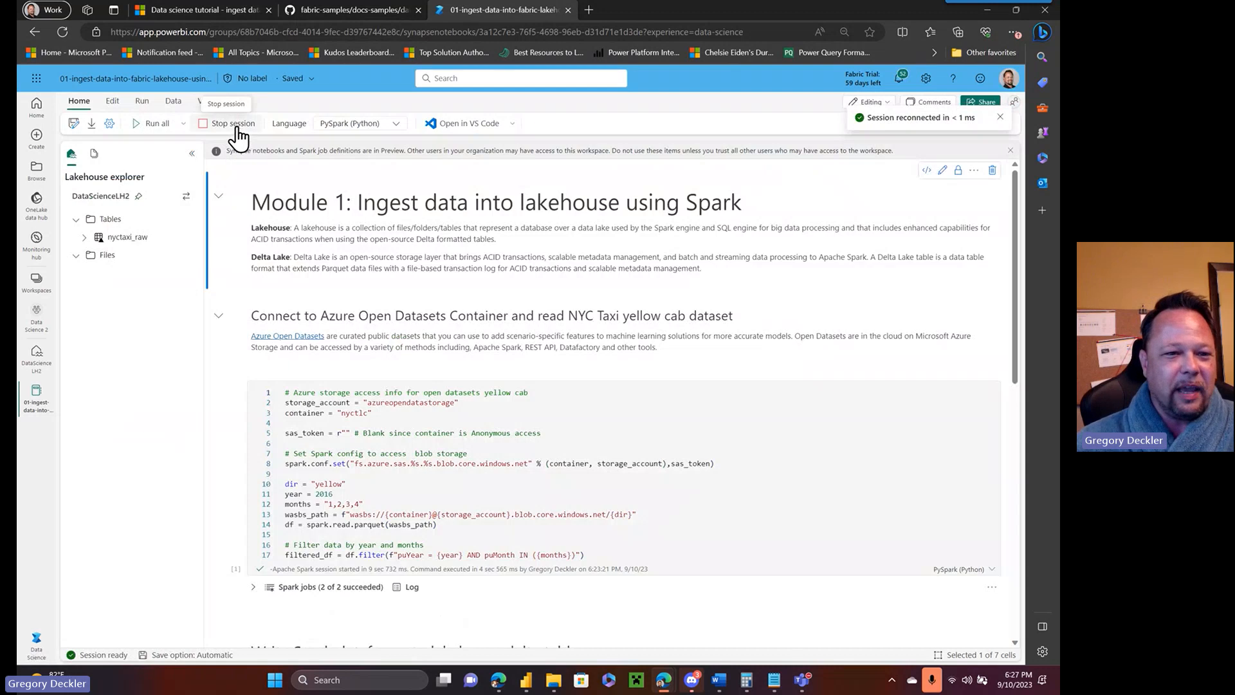
- Expand the nyctaxi_raw table in the lakehouse explorer, look through its columns, and collapse it again
{"action": "left_click", "coordinate": [86, 238]}
{"action": "scroll", "coordinate": [171, 265], "scroll_direction": "down", "scroll_amount": 1}
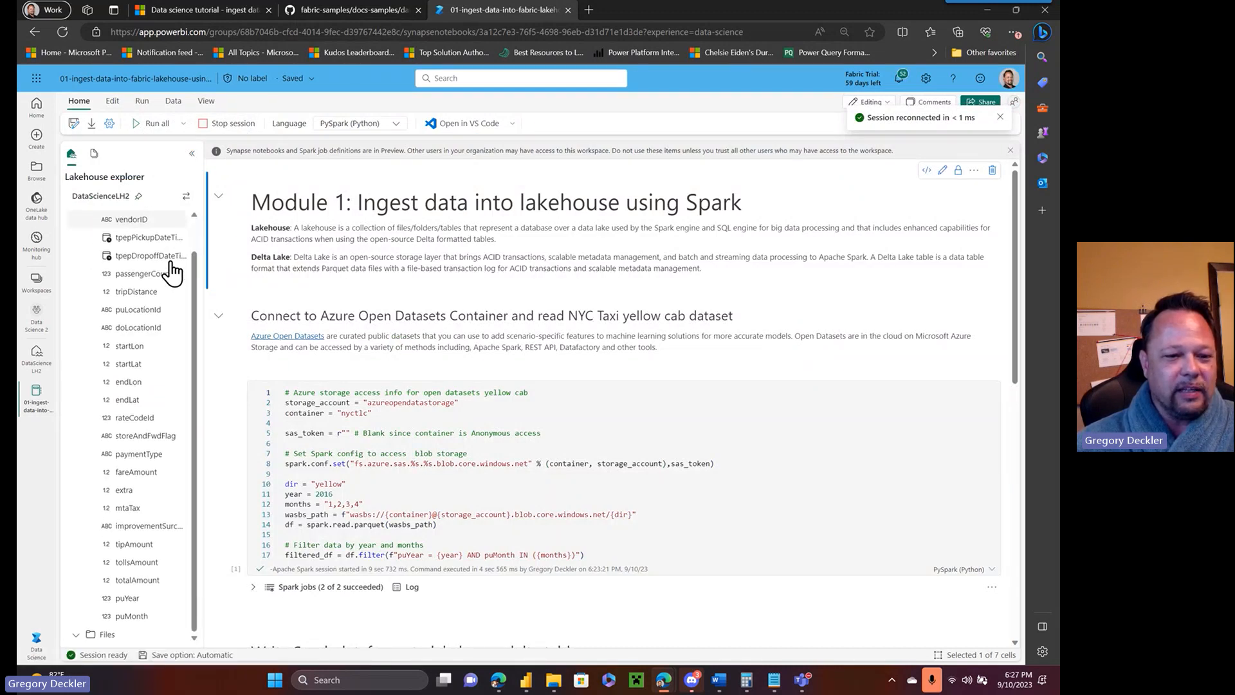
{"action": "scroll", "coordinate": [160, 345], "scroll_direction": "up", "scroll_amount": 1}
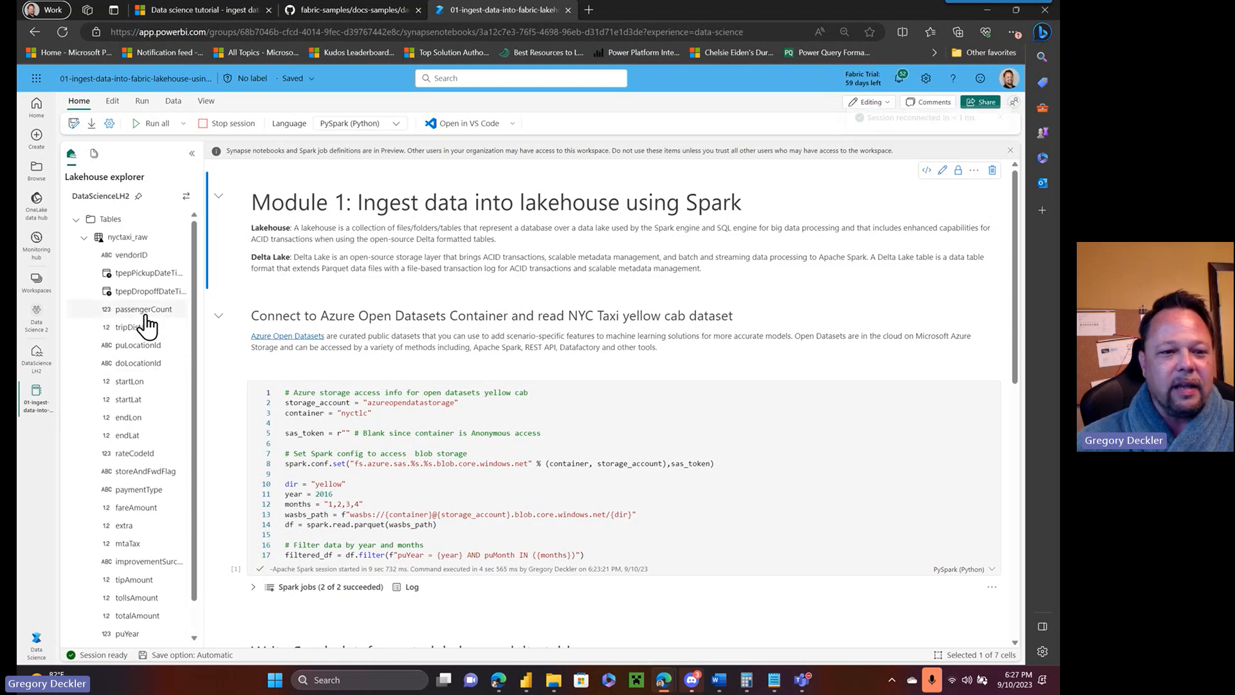
{"action": "left_click", "coordinate": [84, 237]}
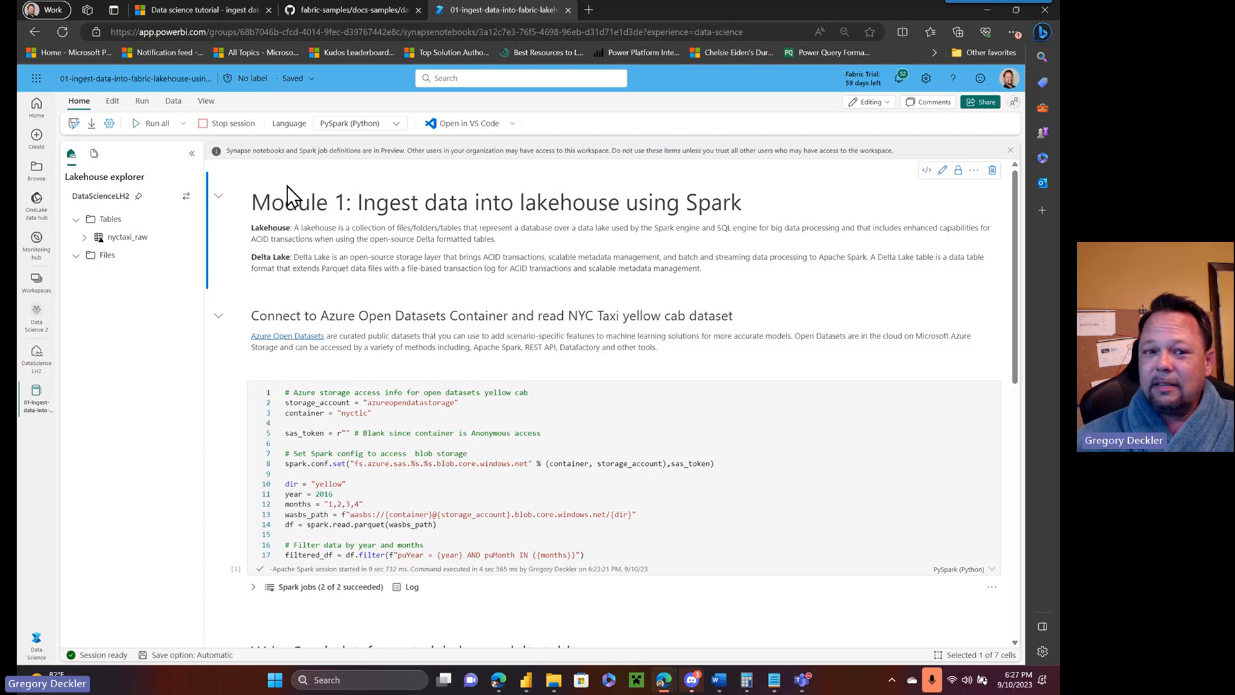
- Go back to the Part 1 article and open Part 2: Explore and visualize data using notebooks
{"action": "left_click", "coordinate": [241, 10]}
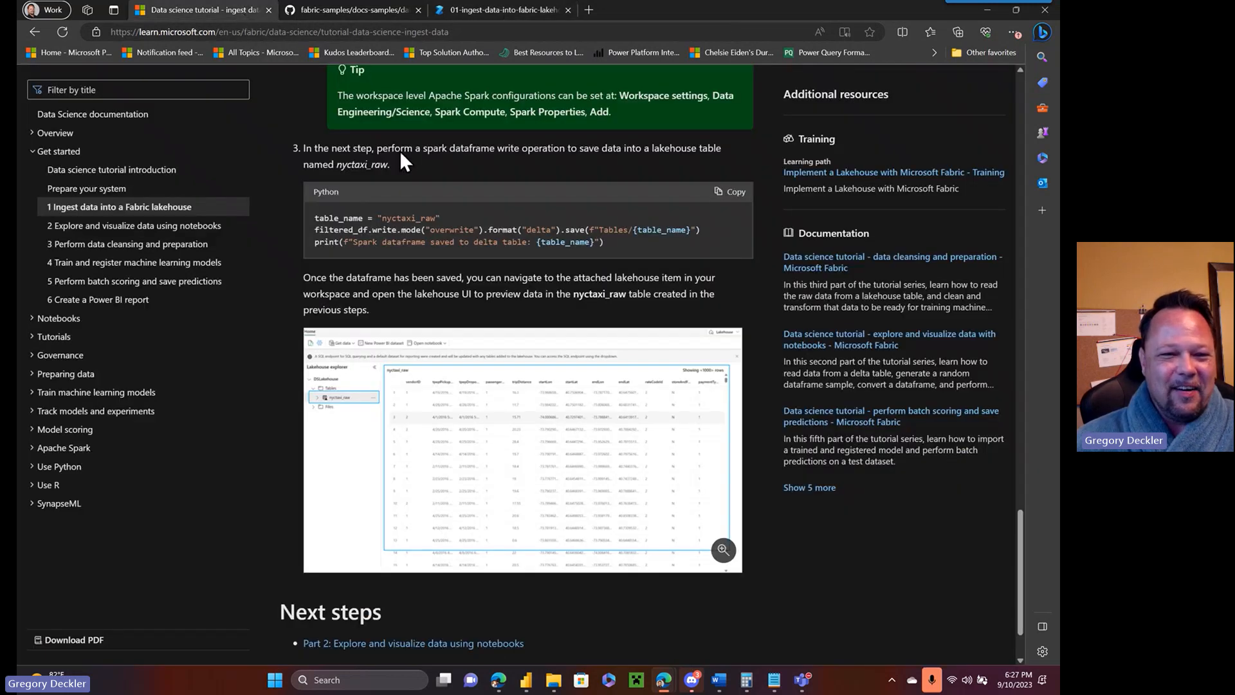
{"action": "scroll", "coordinate": [491, 277], "scroll_direction": "down", "scroll_amount": 3}
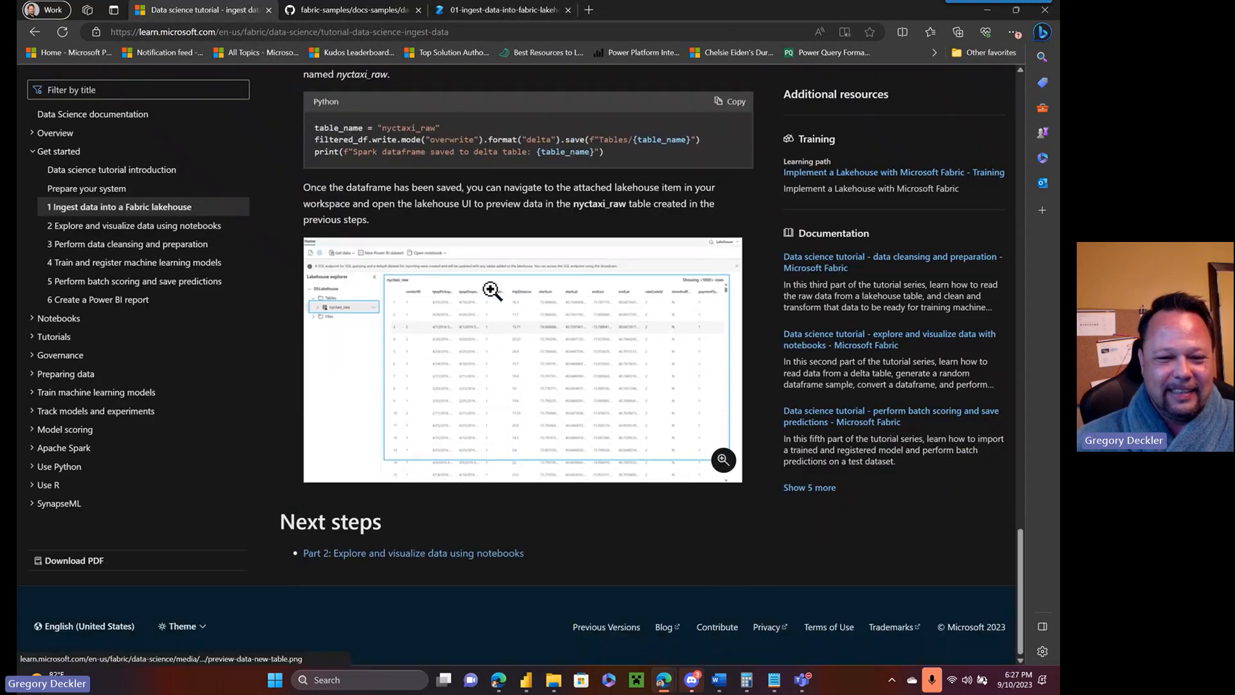
{"action": "left_click", "coordinate": [461, 555]}
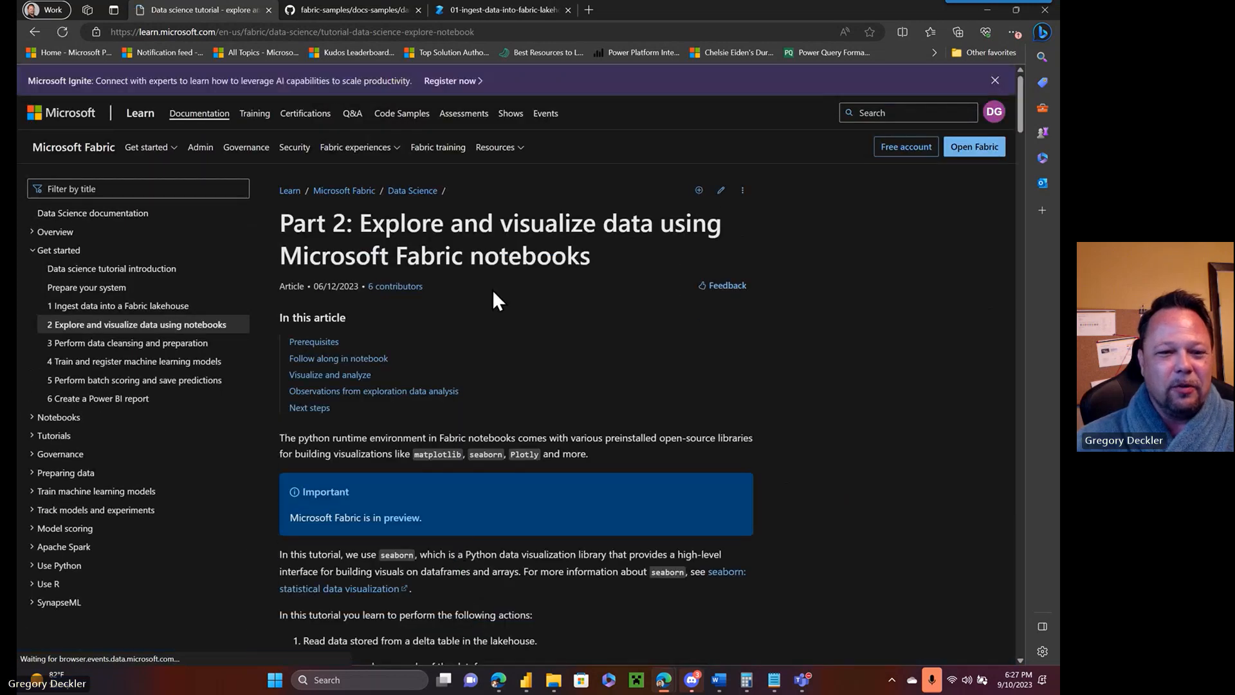
- Read the Part 2 article from its introduction and prerequisites to the code for visualizing the trip duration distribution
{"action": "scroll", "coordinate": [606, 186], "scroll_direction": "down", "scroll_amount": 3}
{"action": "scroll", "coordinate": [606, 186], "scroll_direction": "up", "scroll_amount": 2}
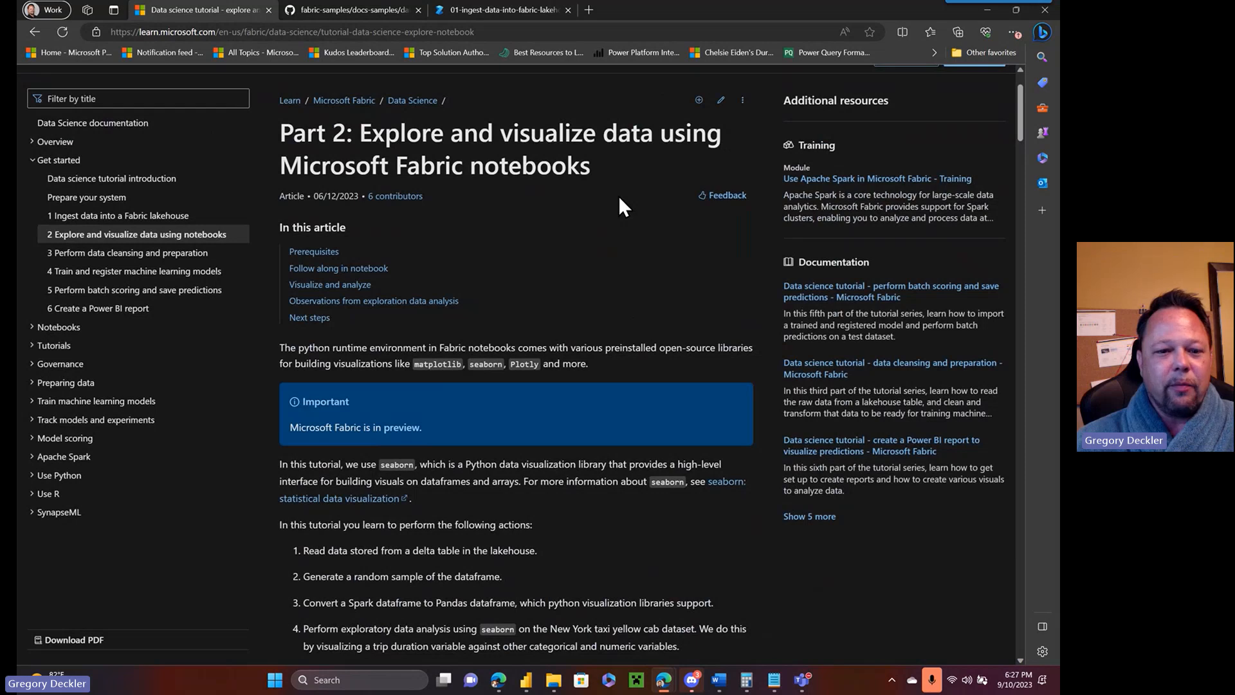
{"action": "scroll", "coordinate": [619, 199], "scroll_direction": "down", "scroll_amount": 8}
{"action": "scroll", "coordinate": [619, 196], "scroll_direction": "down", "scroll_amount": 5}
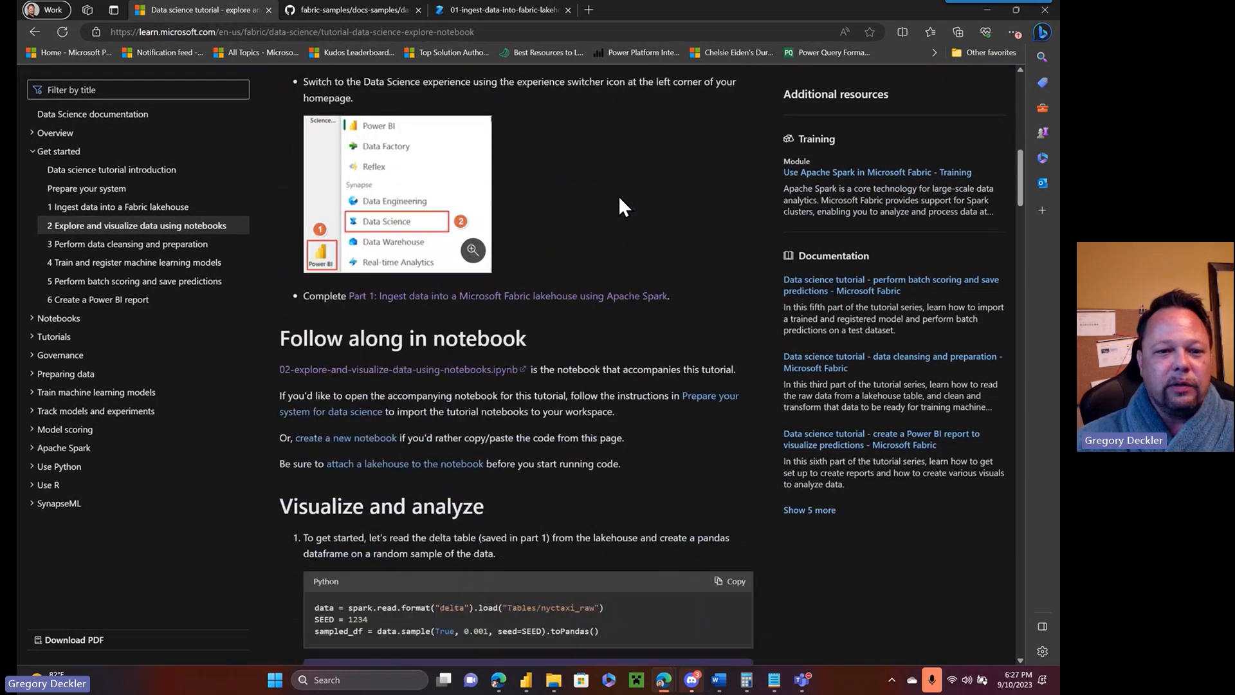
{"action": "scroll", "coordinate": [623, 217], "scroll_direction": "down", "scroll_amount": 7}
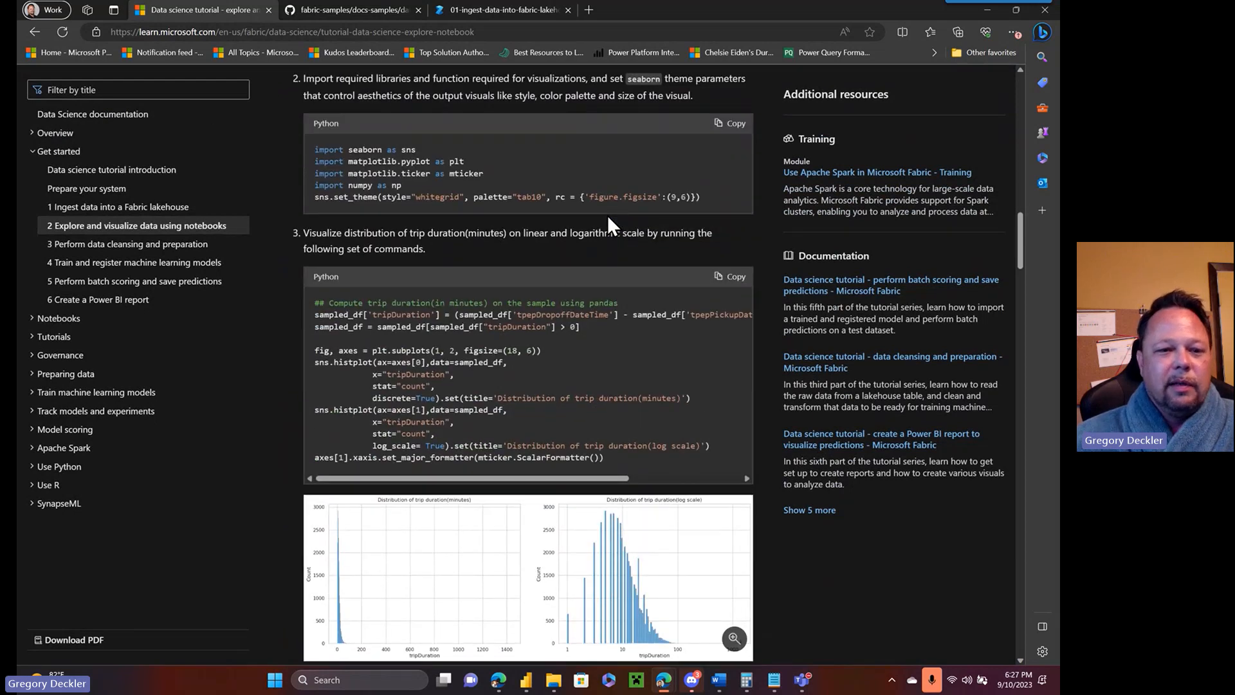
{"action": "scroll", "coordinate": [607, 218], "scroll_direction": "up", "scroll_amount": 1}
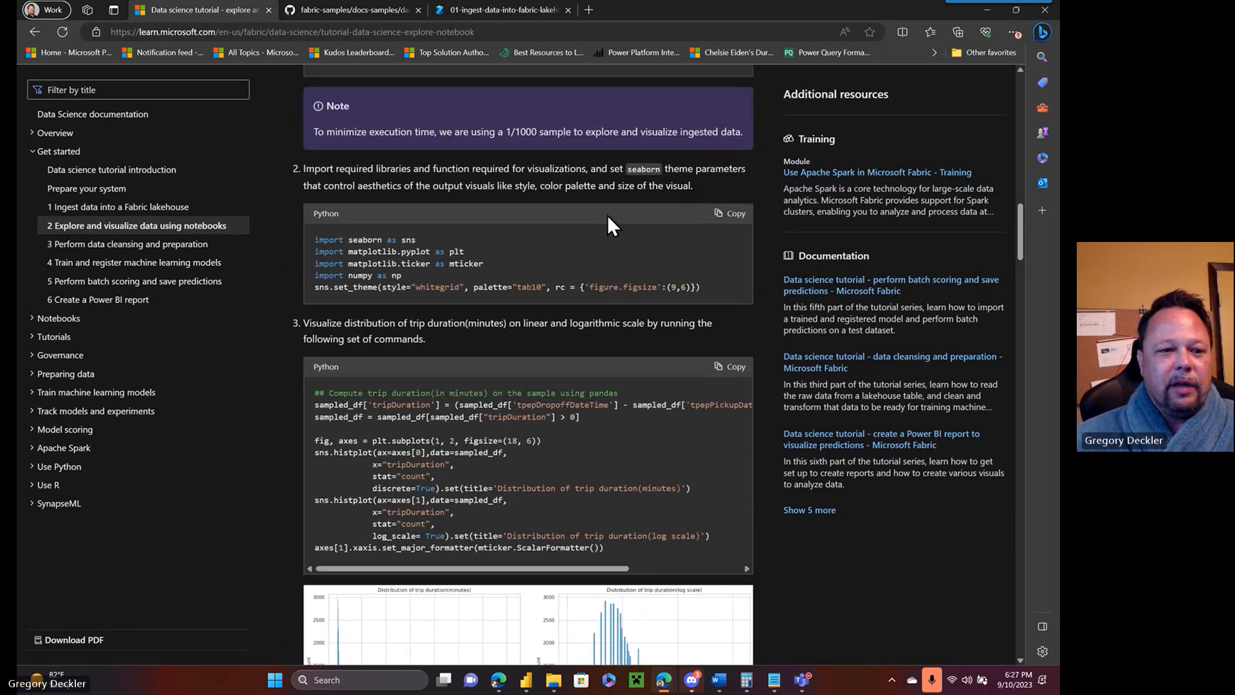
- Switch to Fabric and open the 02-explore-and-visualize-data-using-notebooks notebook from the Data Science 2 workspace
{"action": "left_click", "coordinate": [505, 9]}
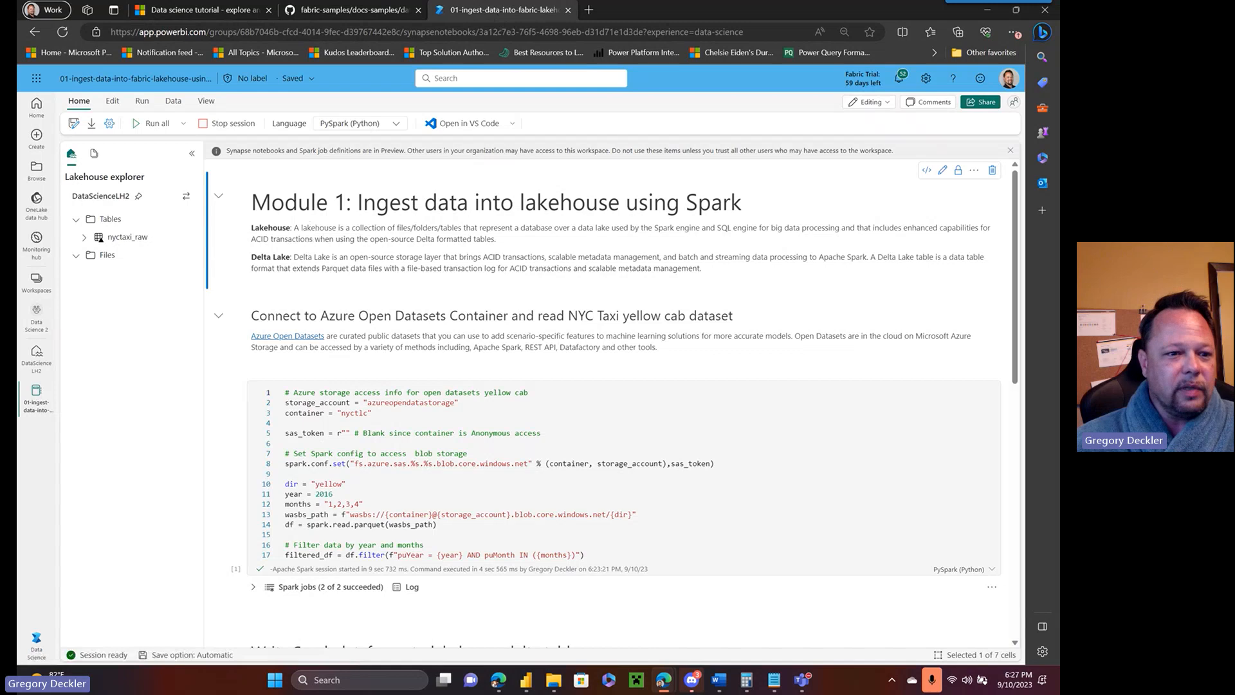
{"action": "left_click", "coordinate": [36, 315]}
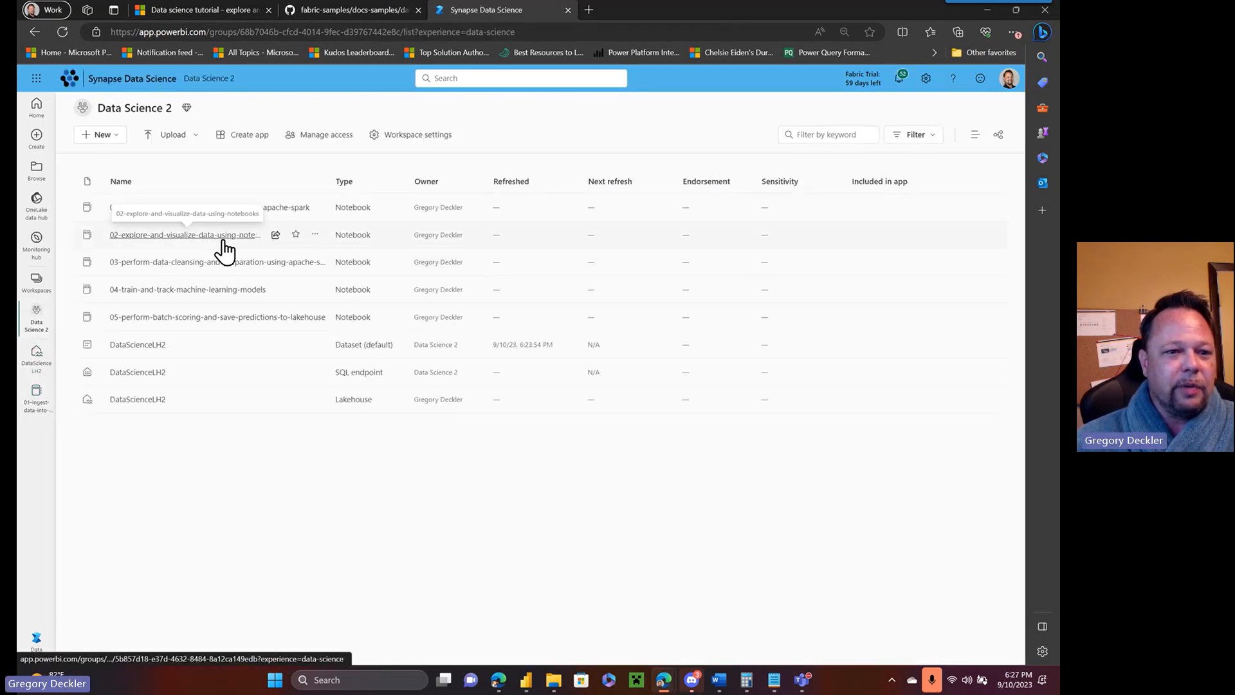
{"action": "left_click", "coordinate": [212, 235]}
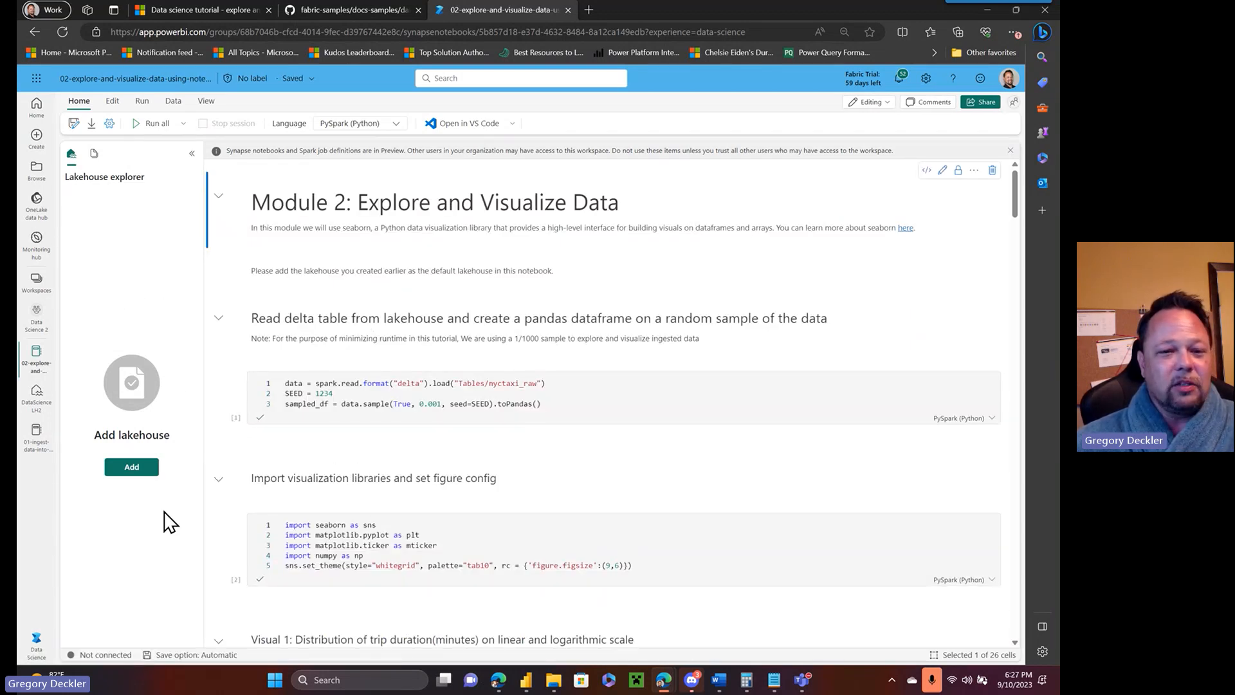
- Attach the existing DataScienceLH2 lakehouse to the Module 2 notebook
{"action": "left_click", "coordinate": [142, 468]}
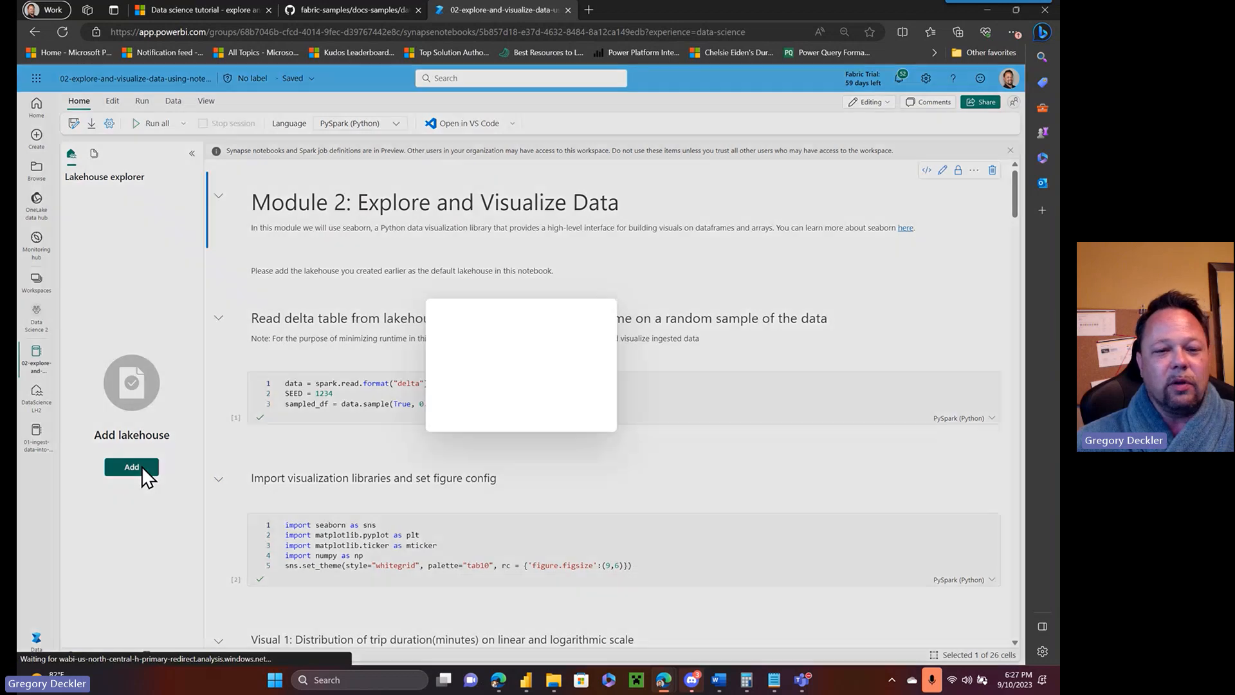
{"action": "left_click", "coordinate": [523, 401]}
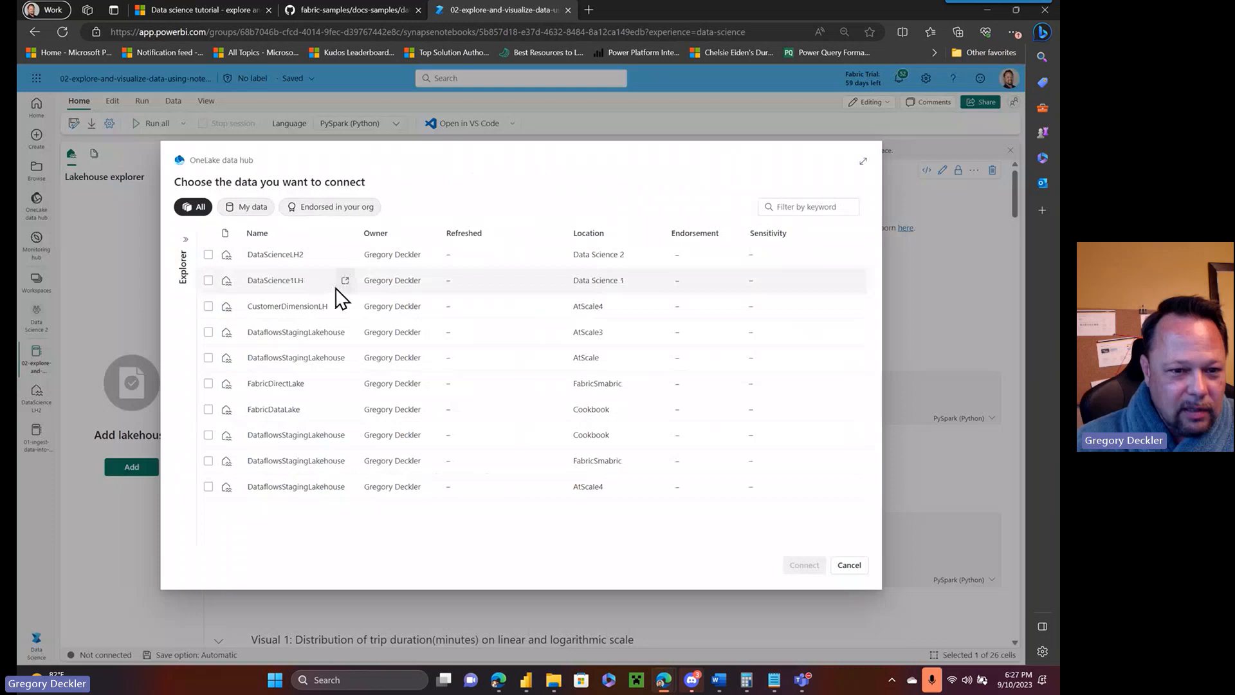
{"action": "left_click", "coordinate": [287, 258]}
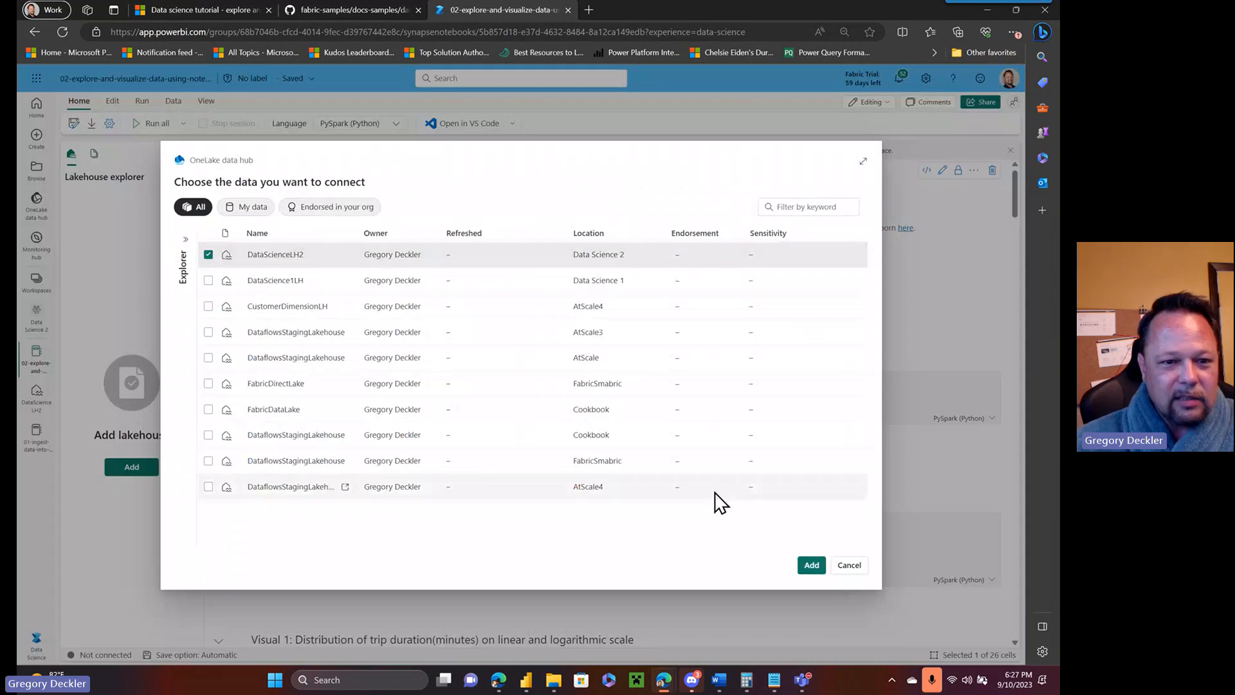
{"action": "left_click", "coordinate": [811, 566]}
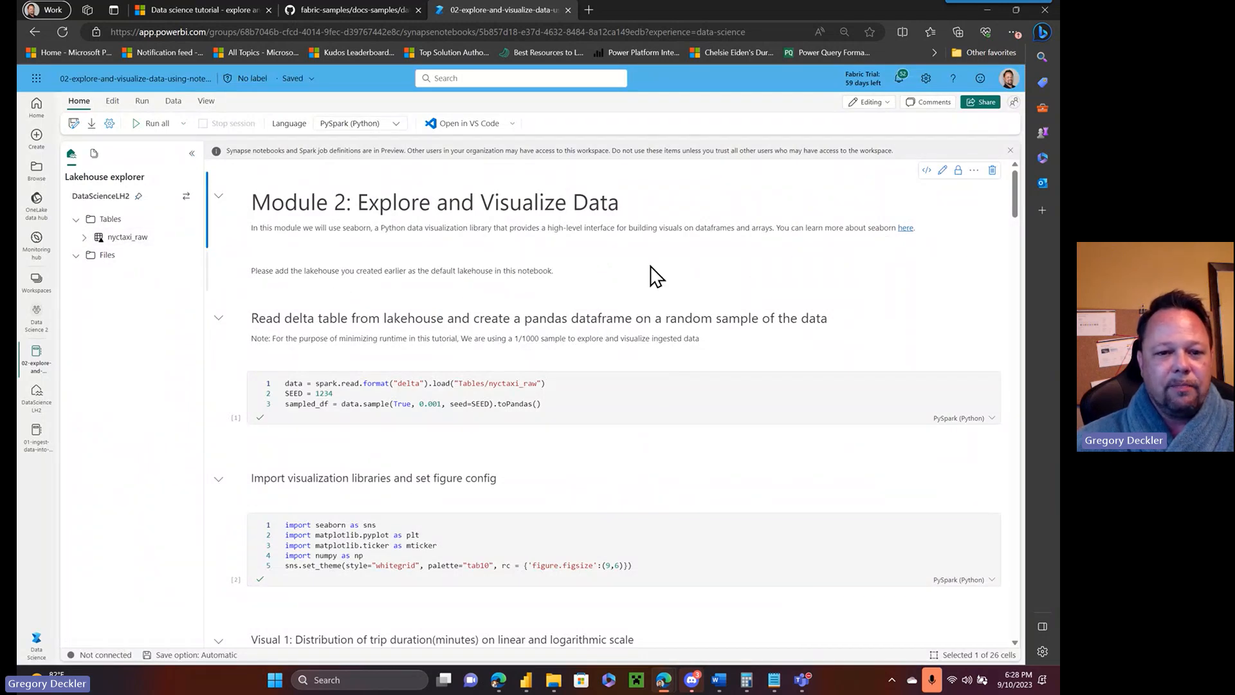
- Look through the Module 2 notebook's cells and charts, from reading the delta table to the taxi trip visuals
{"action": "scroll", "coordinate": [627, 263], "scroll_direction": "down", "scroll_amount": 2}
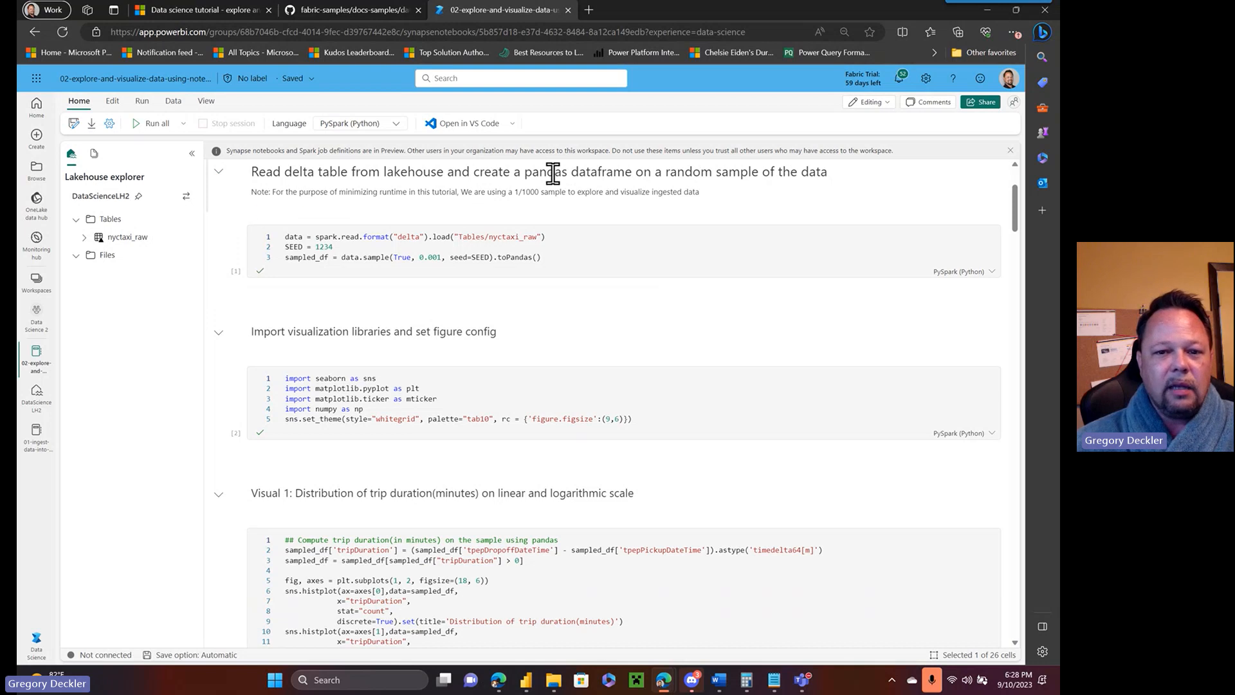
{"action": "scroll", "coordinate": [524, 322], "scroll_direction": "down", "scroll_amount": 7}
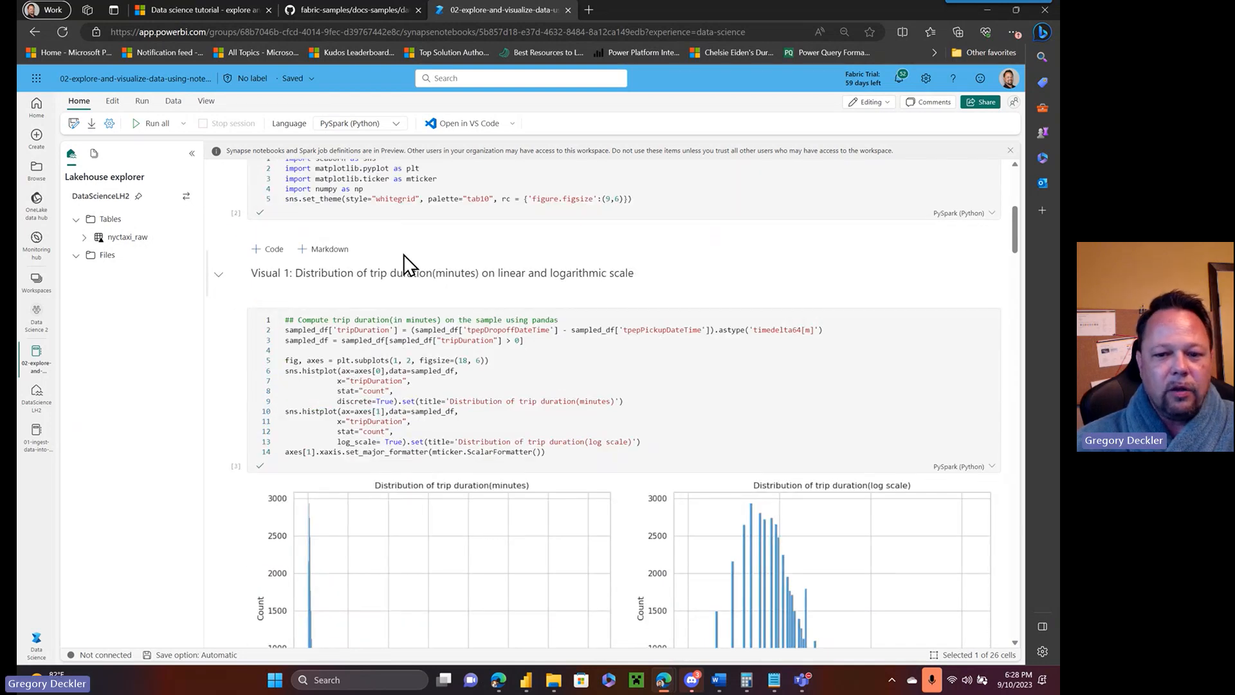
{"action": "scroll", "coordinate": [635, 298], "scroll_direction": "down", "scroll_amount": 15}
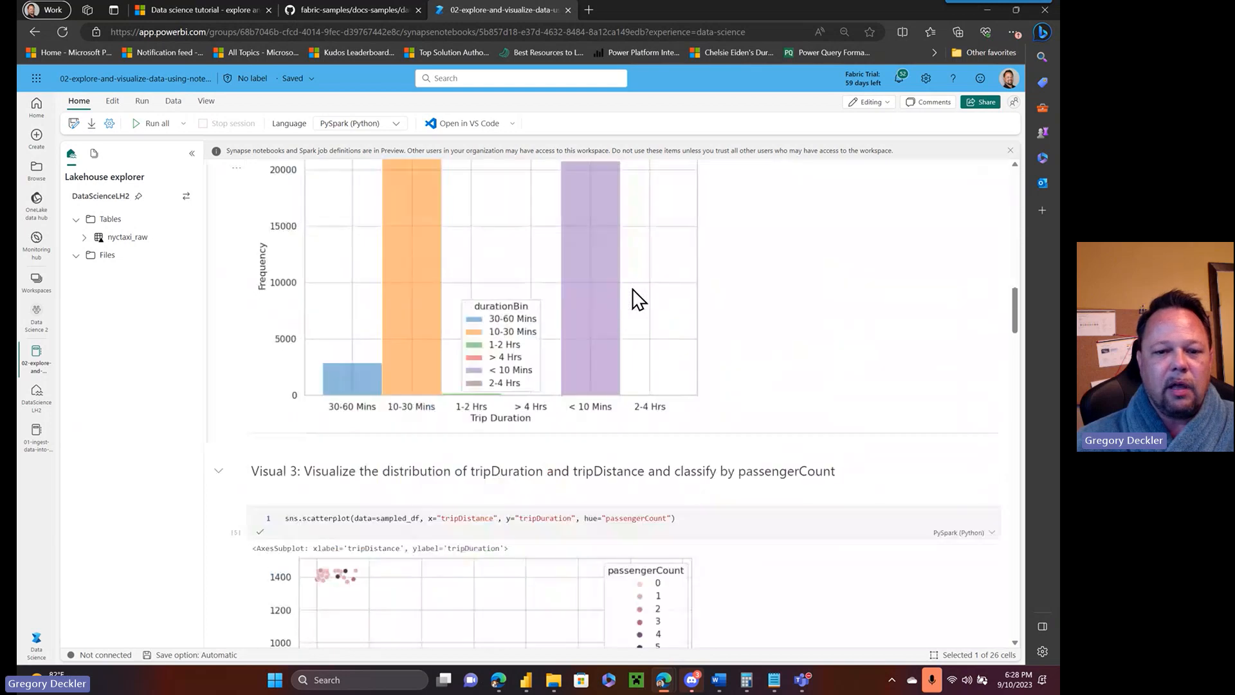
{"action": "scroll", "coordinate": [638, 298], "scroll_direction": "down", "scroll_amount": 20}
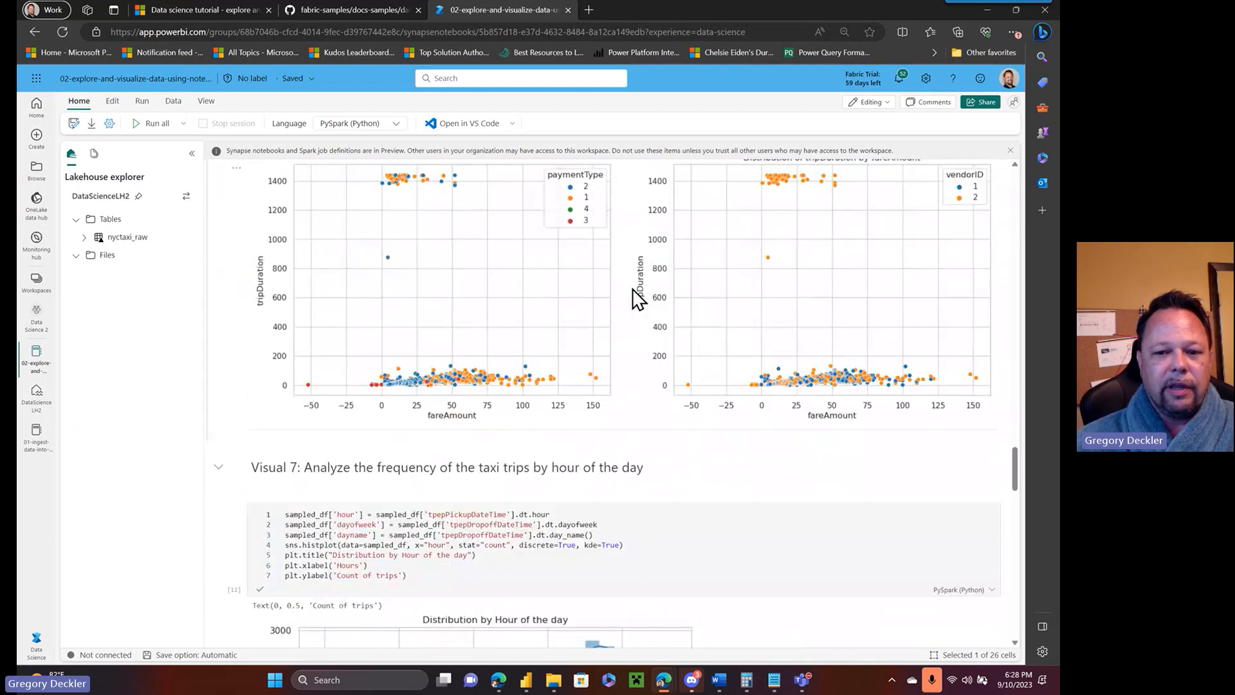
{"action": "scroll", "coordinate": [637, 297], "scroll_direction": "up", "scroll_amount": 20}
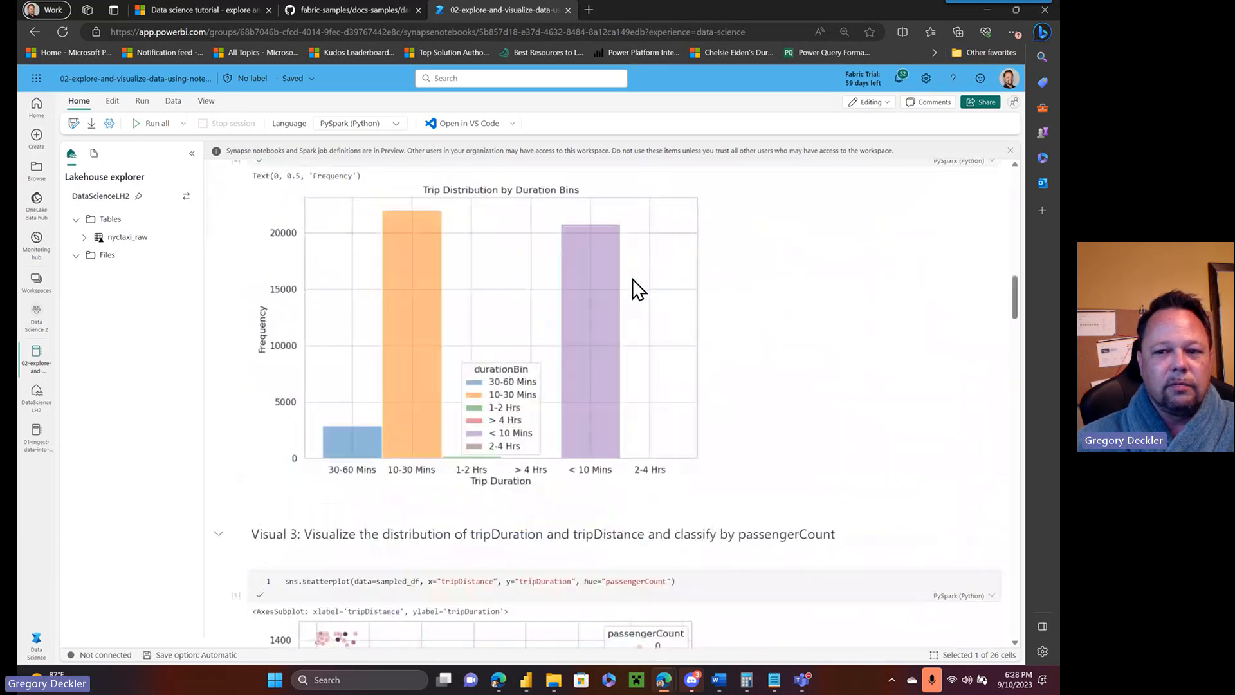
- Run all cells of the Module 2 notebook from its beginning
{"action": "scroll", "coordinate": [637, 290], "scroll_direction": "up", "scroll_amount": 2}
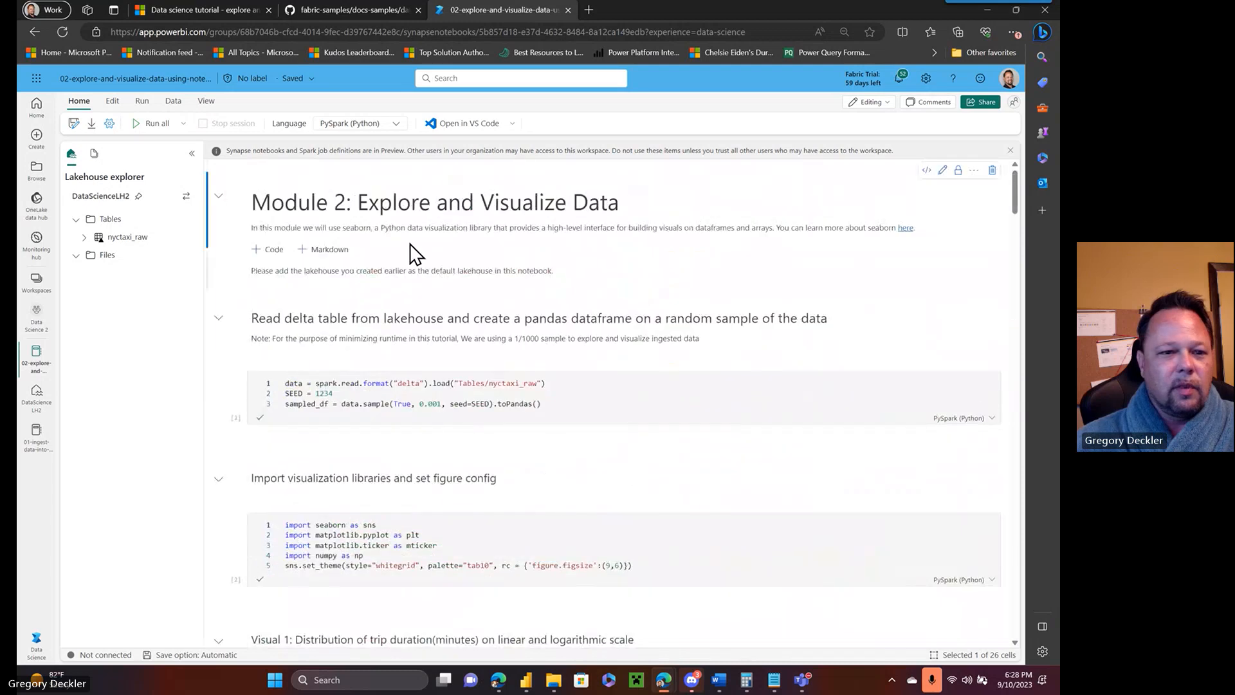
{"action": "left_click", "coordinate": [153, 124]}
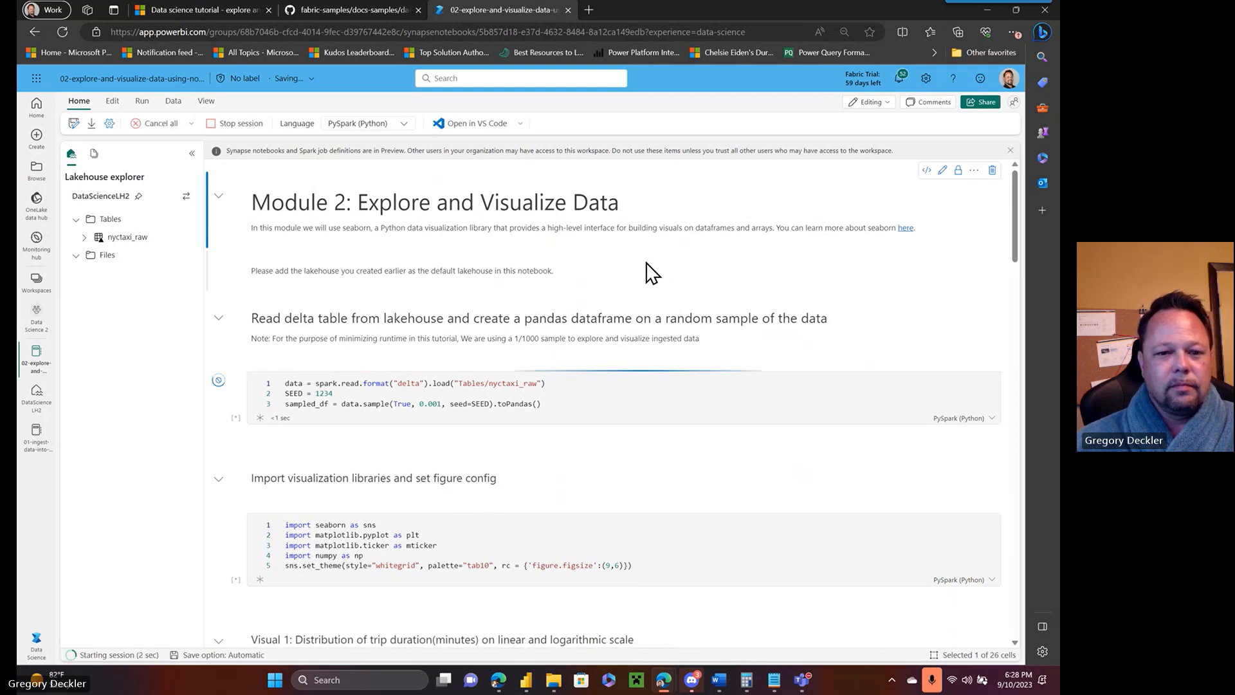
{"action": "scroll", "coordinate": [570, 296], "scroll_direction": "down", "scroll_amount": 3}
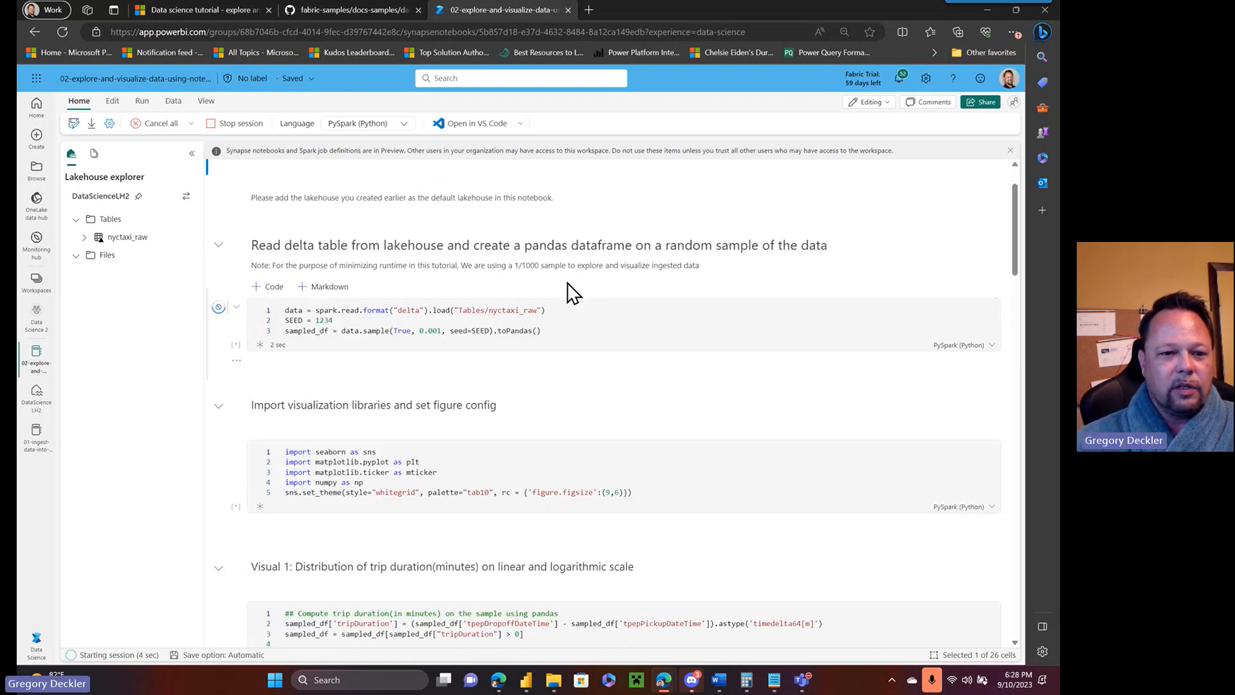
{"action": "scroll", "coordinate": [569, 293], "scroll_direction": "up", "scroll_amount": 1}
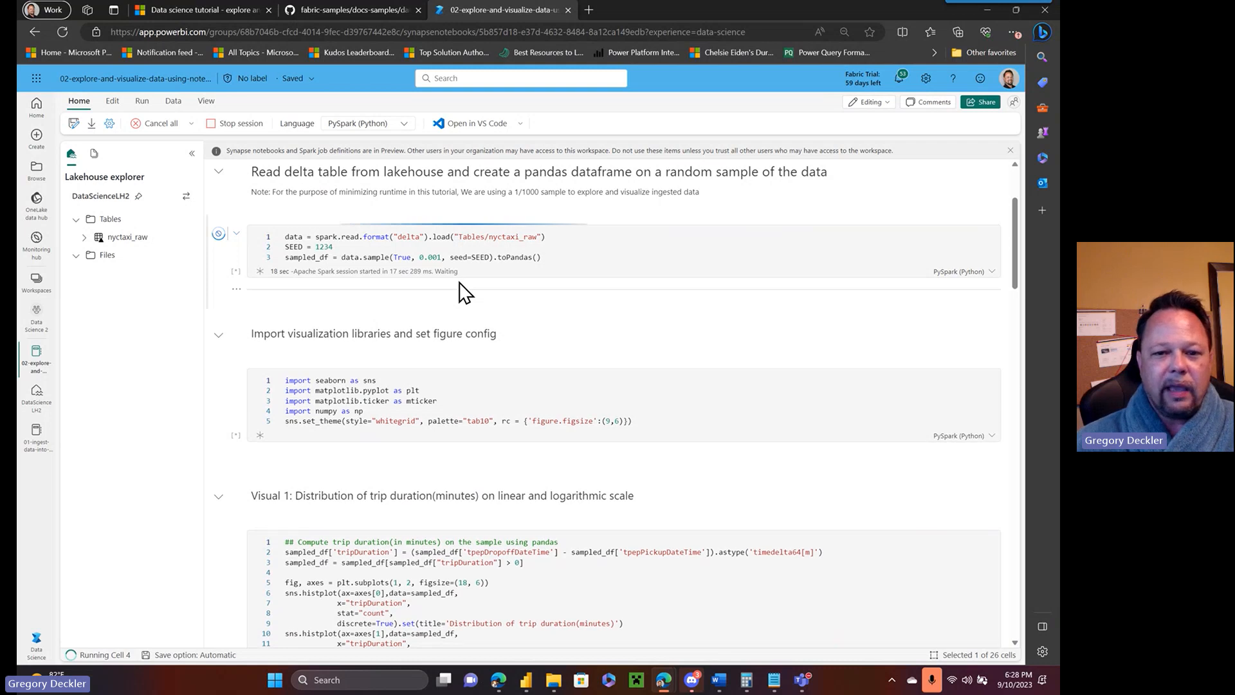
- Expand the Spark jobs of the cell that reads the nyctaxi_raw delta table and follow its execution
{"action": "scroll", "coordinate": [527, 309], "scroll_direction": "up", "scroll_amount": 1}
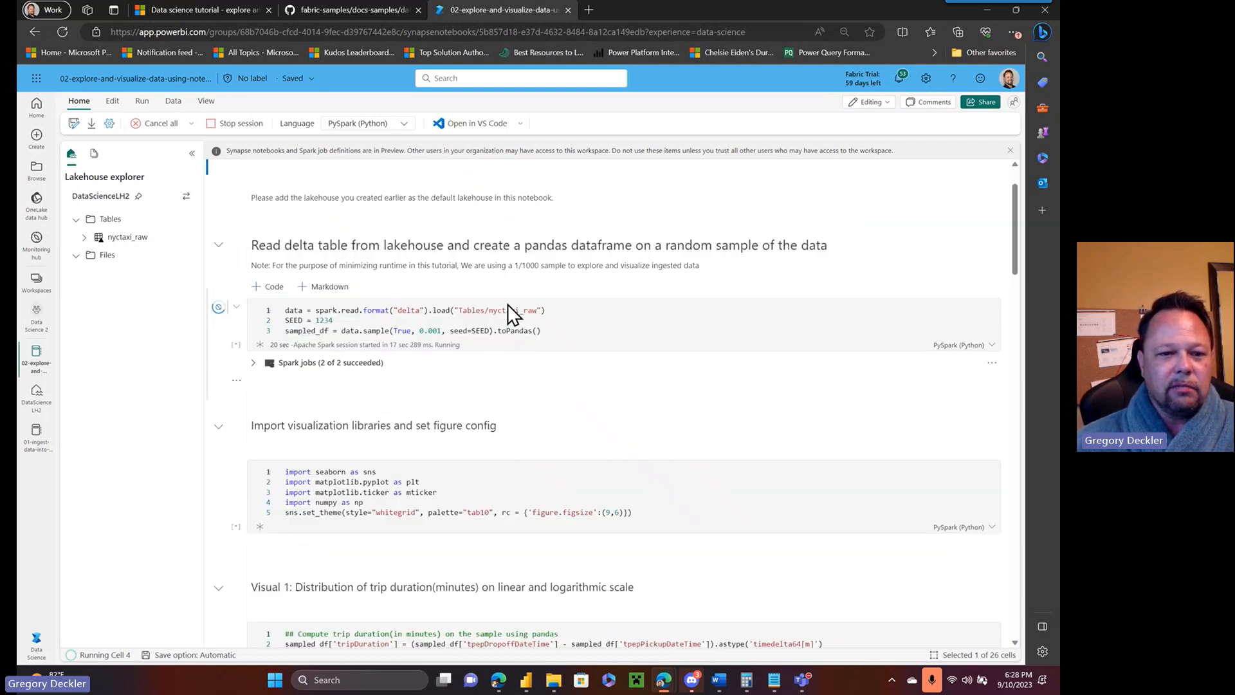
{"action": "left_click", "coordinate": [252, 362]}
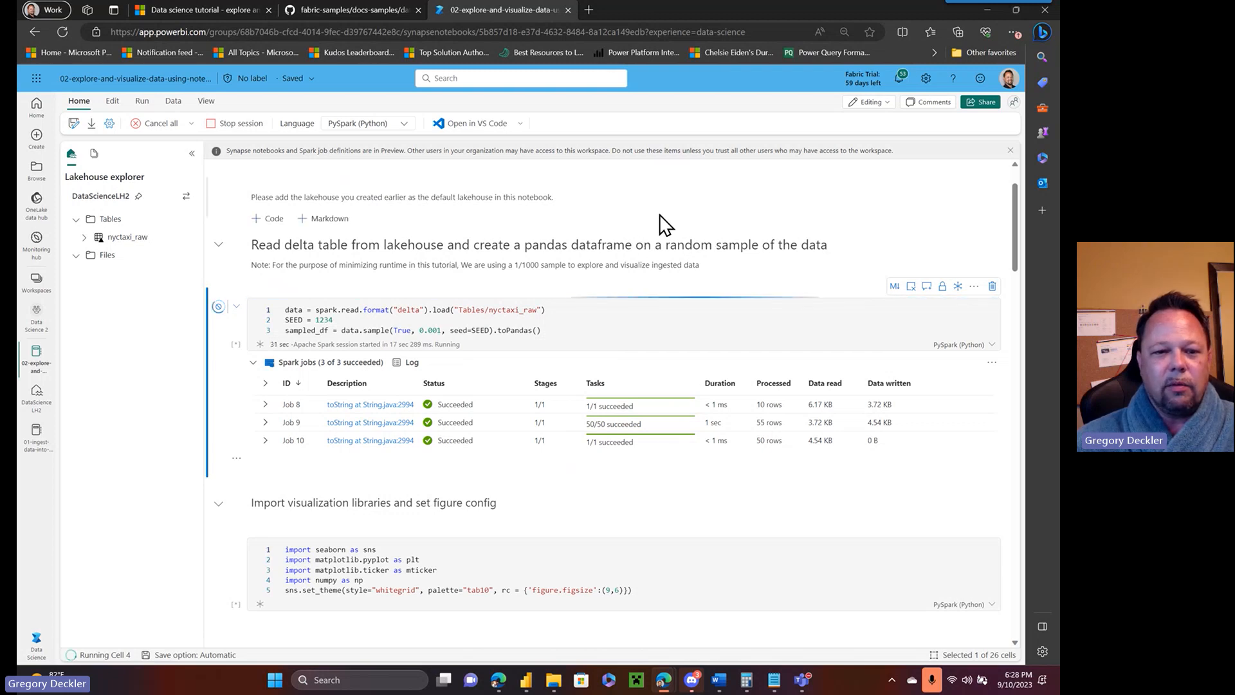
{"action": "scroll", "coordinate": [612, 209], "scroll_direction": "down", "scroll_amount": 1}
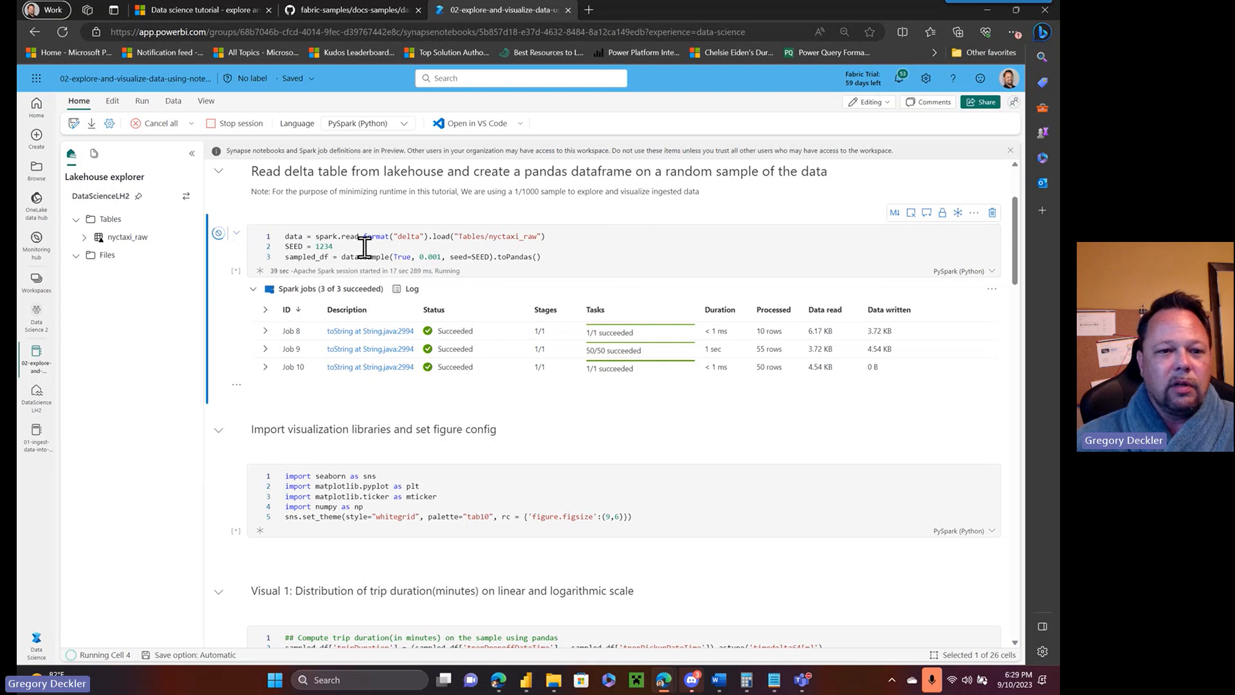
{"action": "scroll", "coordinate": [601, 205], "scroll_direction": "up", "scroll_amount": 2}
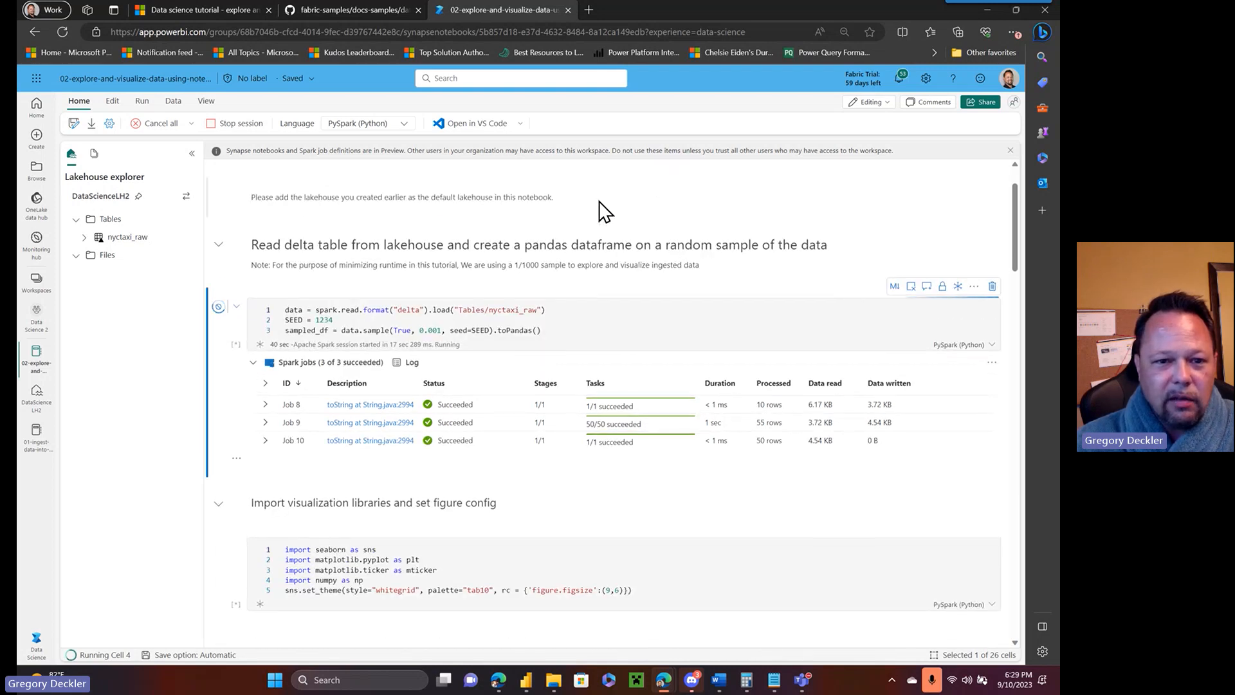
{"action": "scroll", "coordinate": [601, 205], "scroll_direction": "down", "scroll_amount": 2}
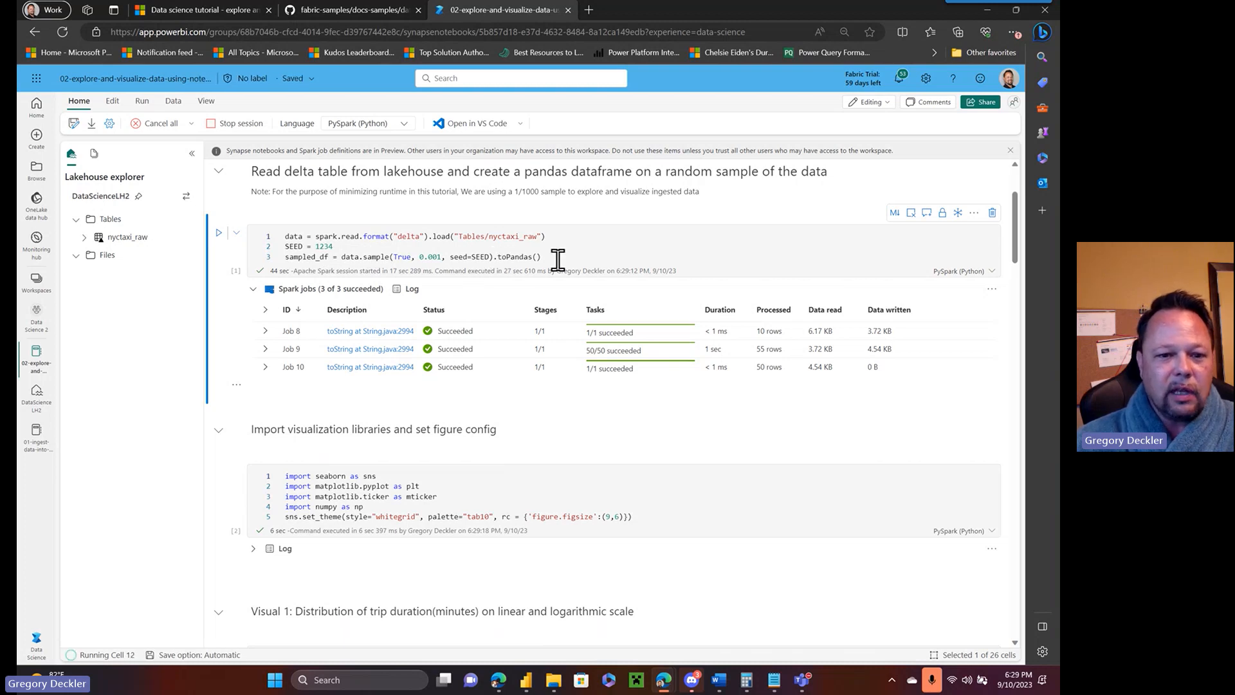
- Review the executed cells and their charts from the library imports through Visual 9 to the summary of observations
{"action": "scroll", "coordinate": [581, 249], "scroll_direction": "down", "scroll_amount": 2}
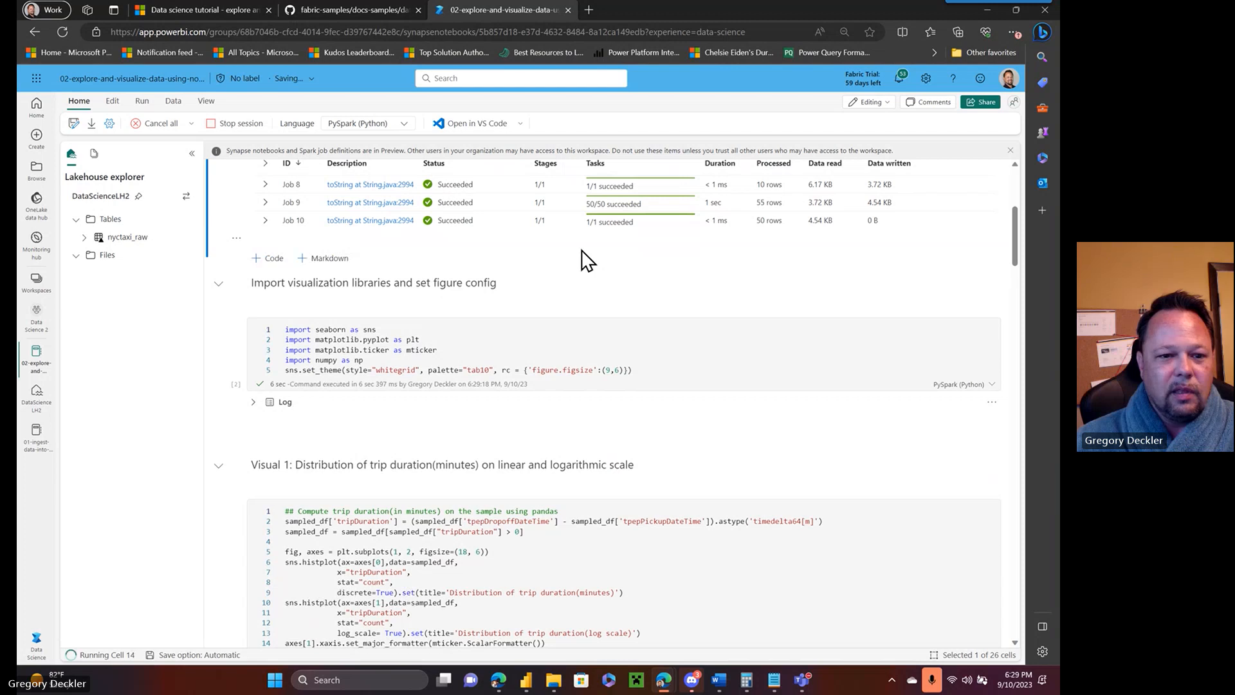
{"action": "scroll", "coordinate": [582, 251], "scroll_direction": "down", "scroll_amount": 8}
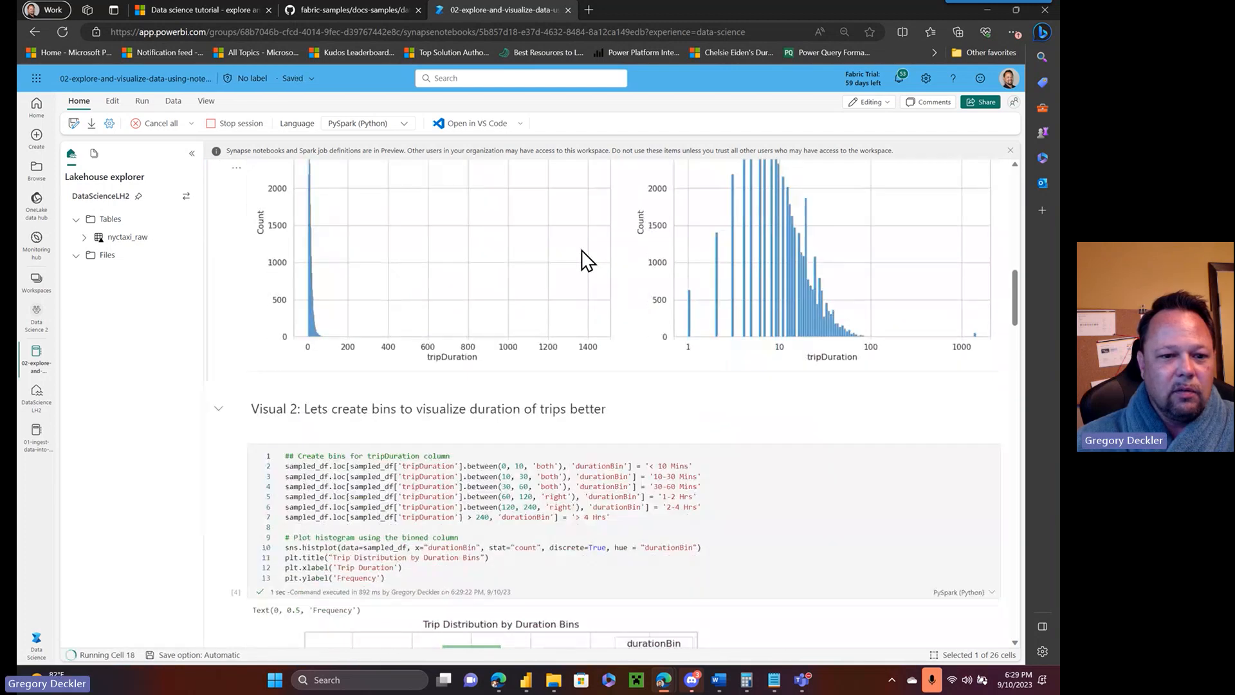
{"action": "scroll", "coordinate": [582, 254], "scroll_direction": "down", "scroll_amount": 3}
{"action": "scroll", "coordinate": [582, 254], "scroll_direction": "down", "scroll_amount": 8}
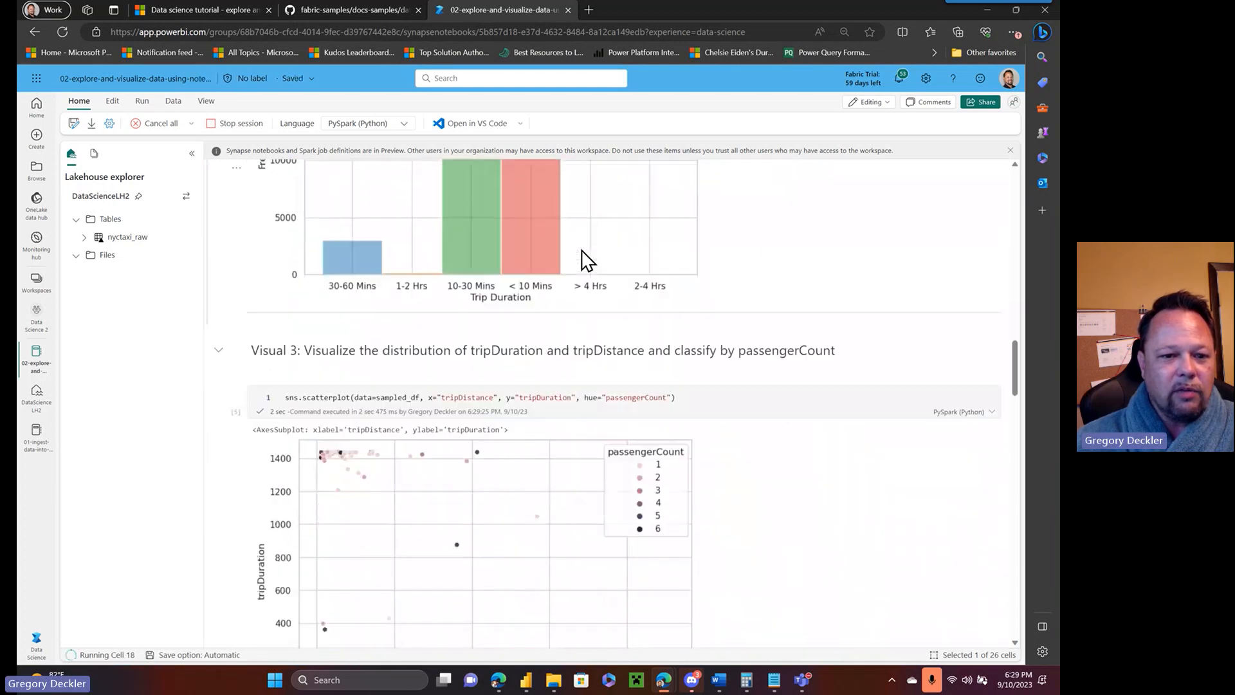
{"action": "scroll", "coordinate": [409, 183], "scroll_direction": "down", "scroll_amount": 8}
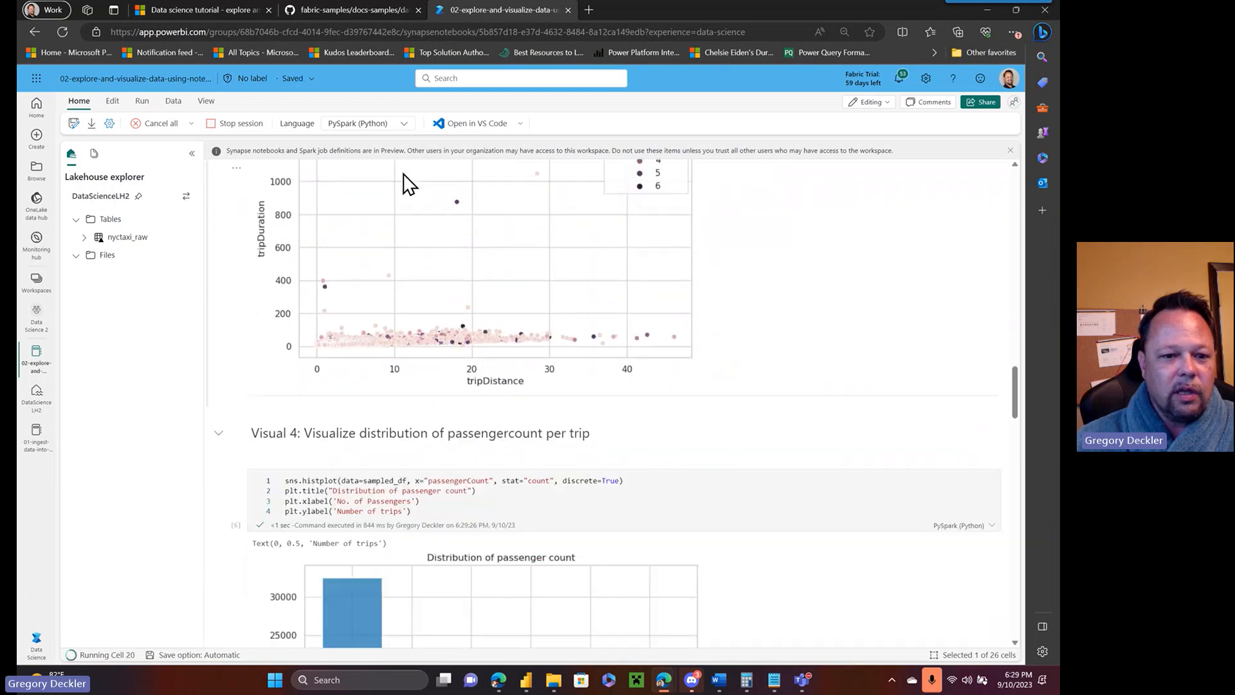
{"action": "scroll", "coordinate": [358, 245], "scroll_direction": "down", "scroll_amount": 5}
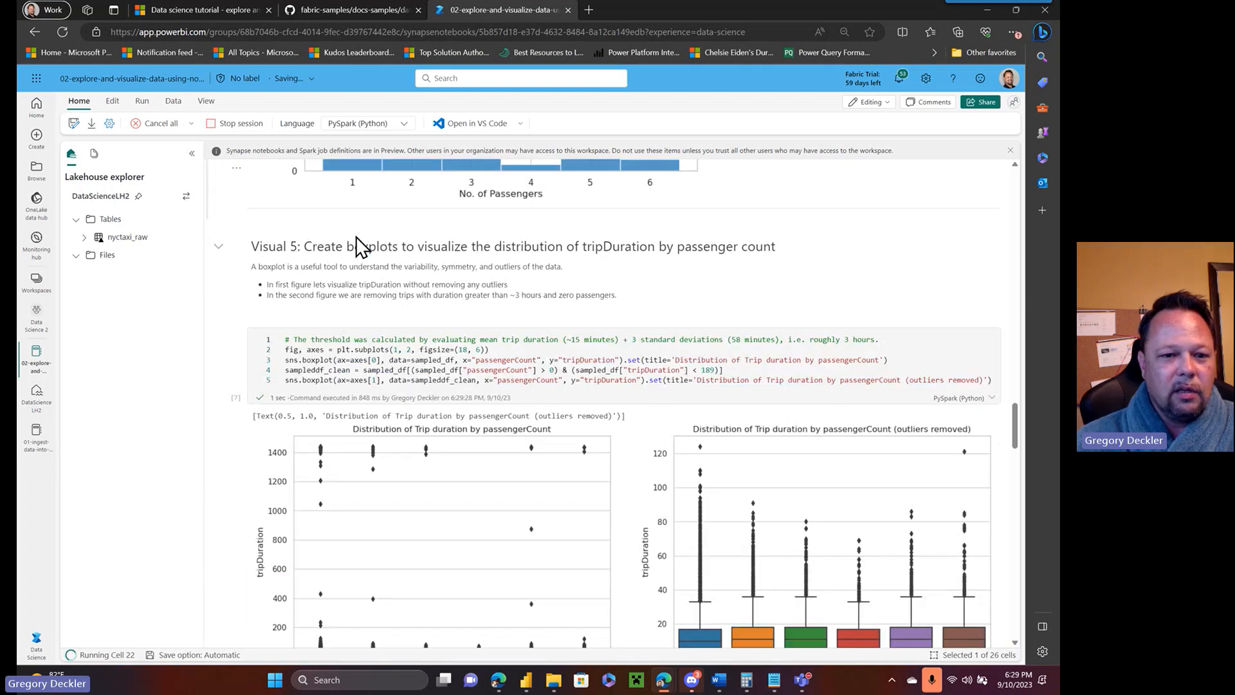
{"action": "scroll", "coordinate": [404, 219], "scroll_direction": "down", "scroll_amount": 2}
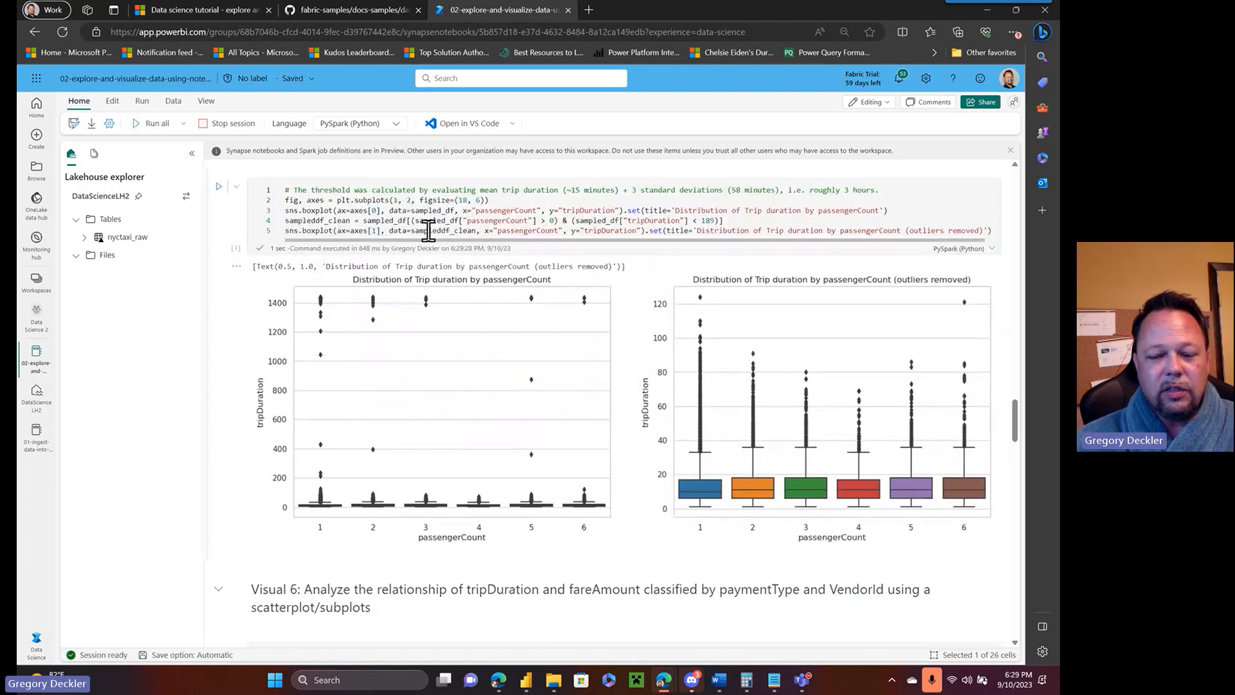
{"action": "scroll", "coordinate": [504, 233], "scroll_direction": "down", "scroll_amount": 7}
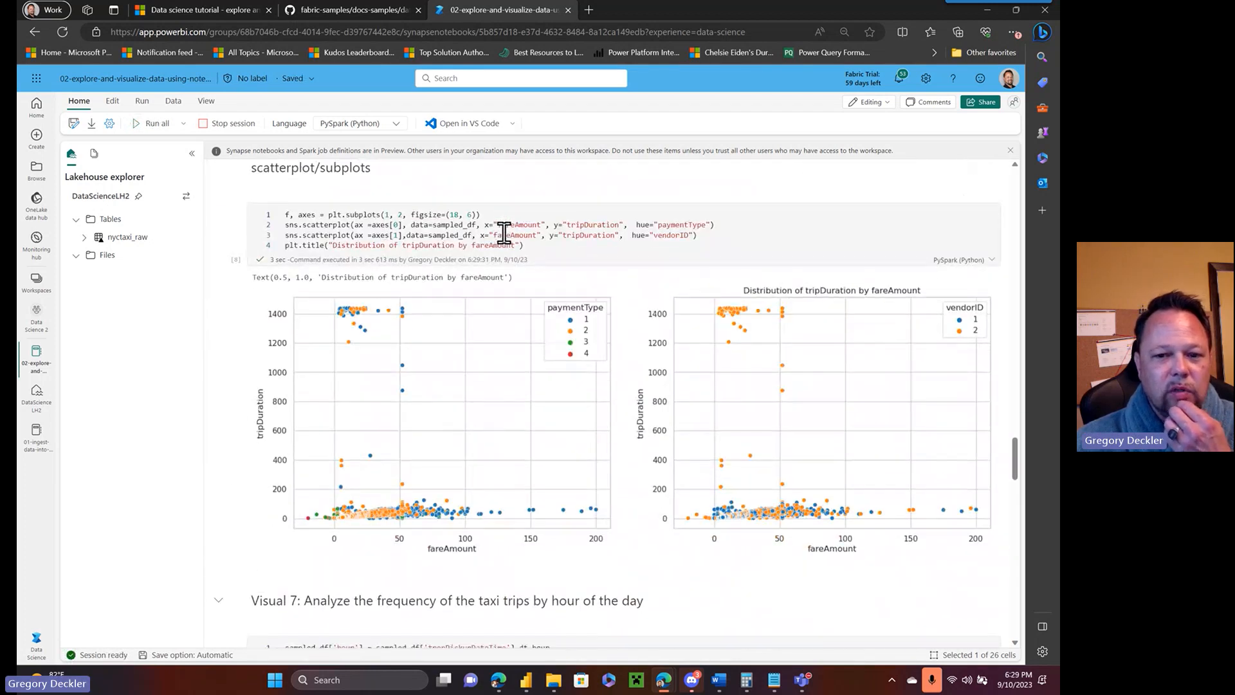
{"action": "scroll", "coordinate": [504, 233], "scroll_direction": "down", "scroll_amount": 1}
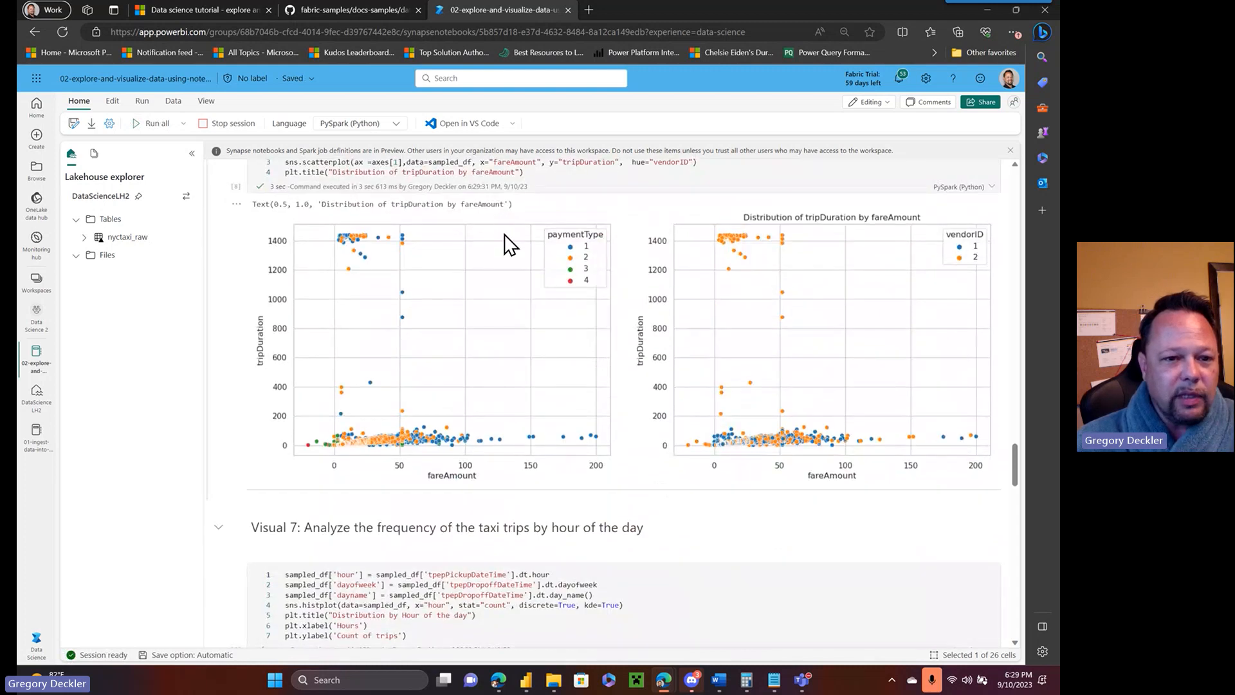
{"action": "scroll", "coordinate": [507, 210], "scroll_direction": "down", "scroll_amount": 10}
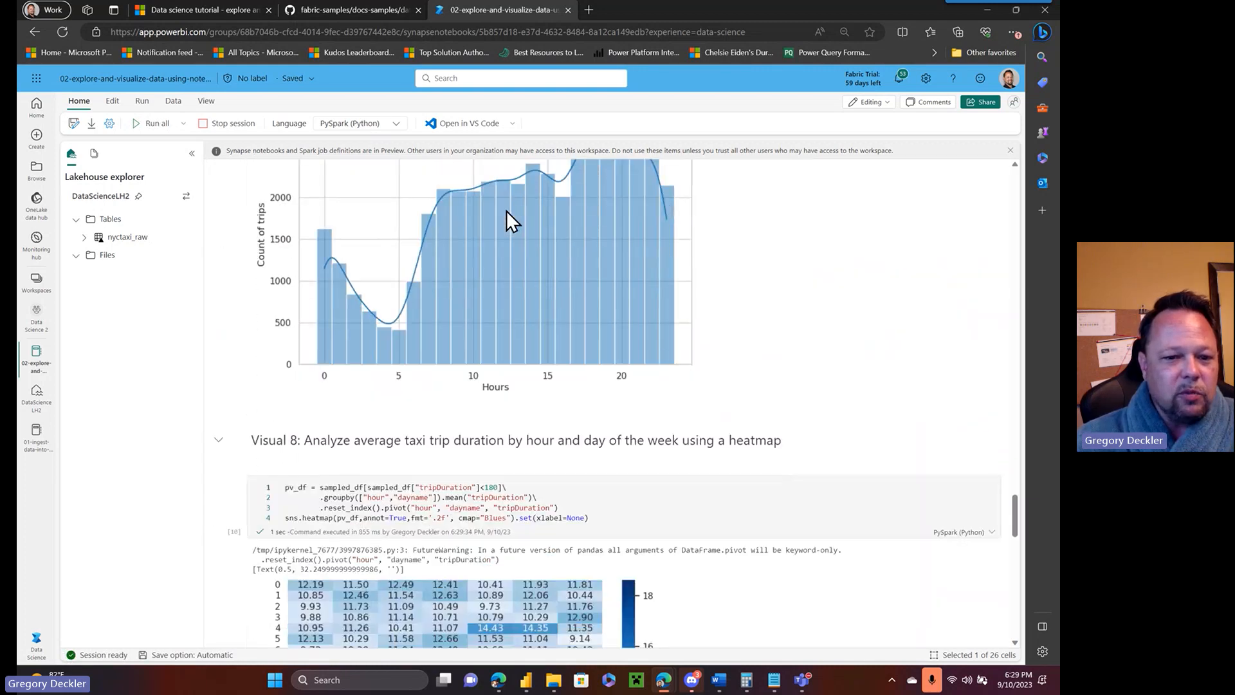
{"action": "scroll", "coordinate": [506, 210], "scroll_direction": "down", "scroll_amount": 10}
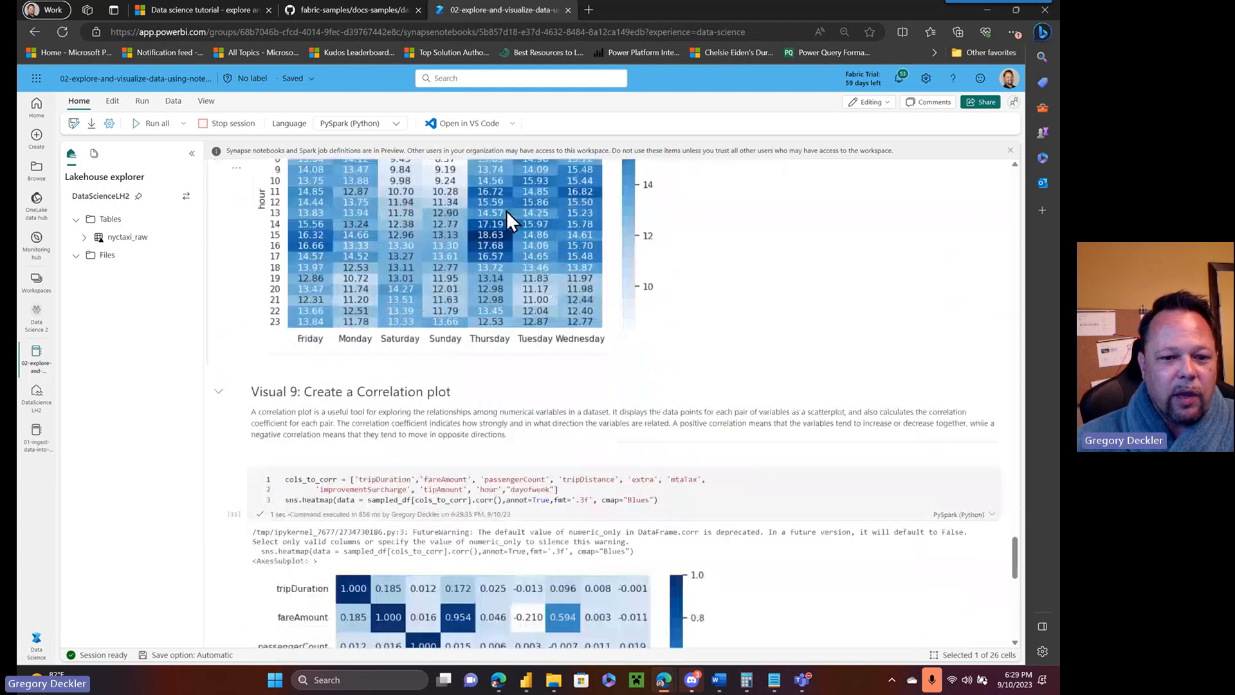
{"action": "scroll", "coordinate": [507, 211], "scroll_direction": "down", "scroll_amount": 8}
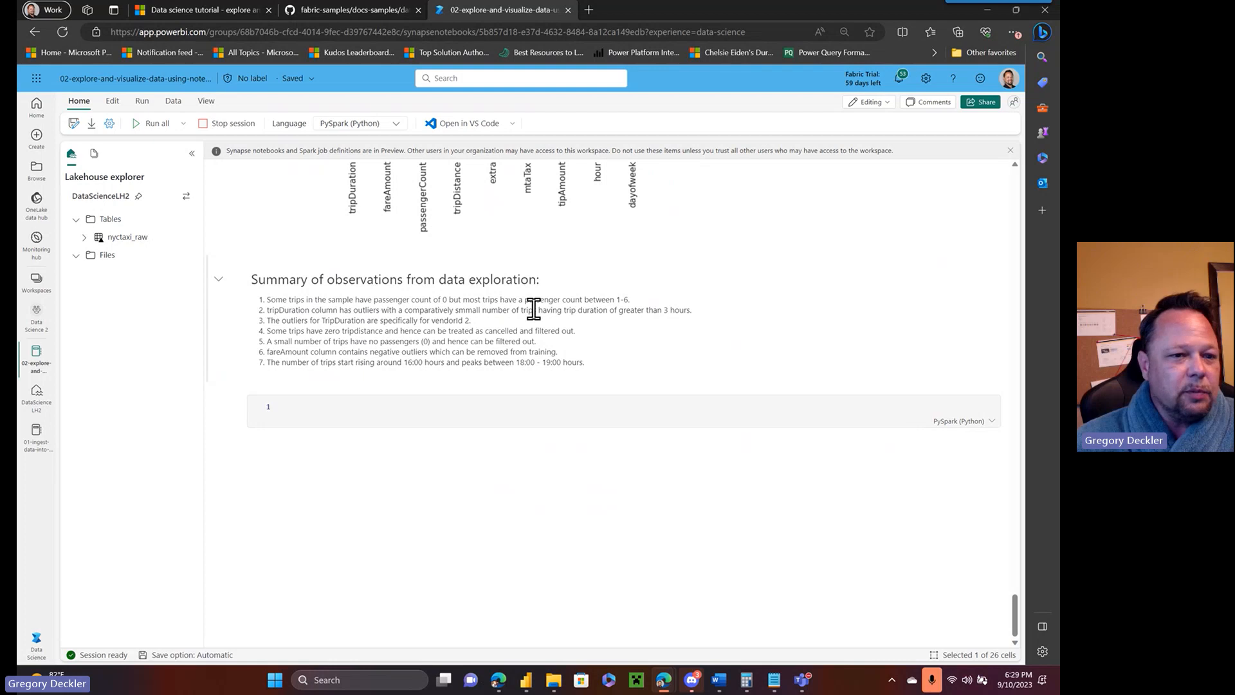
- Look back over the generated visuals from the correlation plot to the tripDistance and tripDuration scatterplot
{"action": "scroll", "coordinate": [533, 309], "scroll_direction": "up", "scroll_amount": 8}
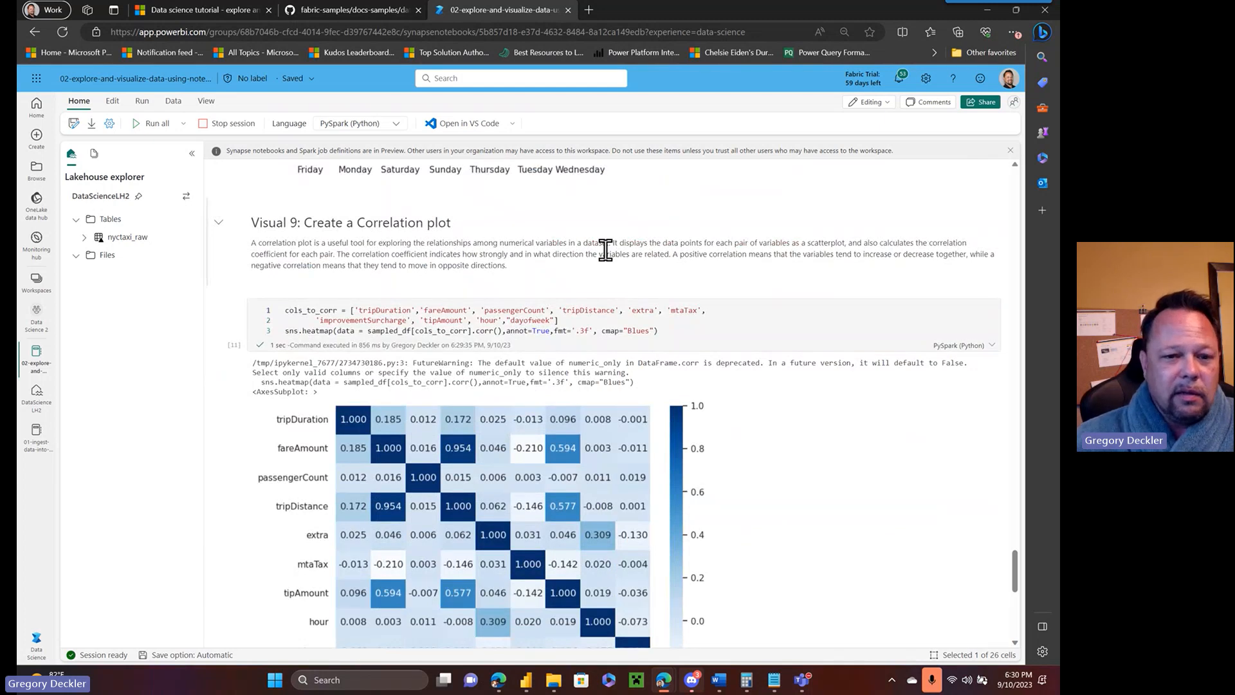
{"action": "scroll", "coordinate": [606, 250], "scroll_direction": "up", "scroll_amount": 9}
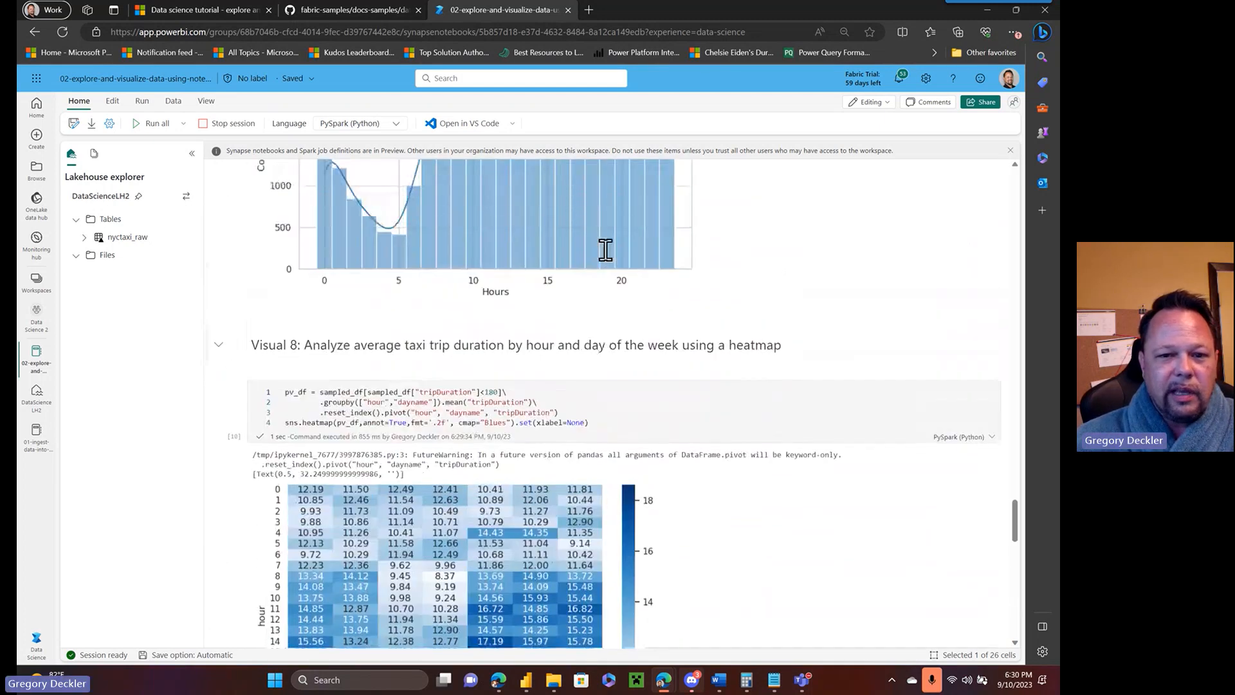
{"action": "scroll", "coordinate": [606, 250], "scroll_direction": "up", "scroll_amount": 5}
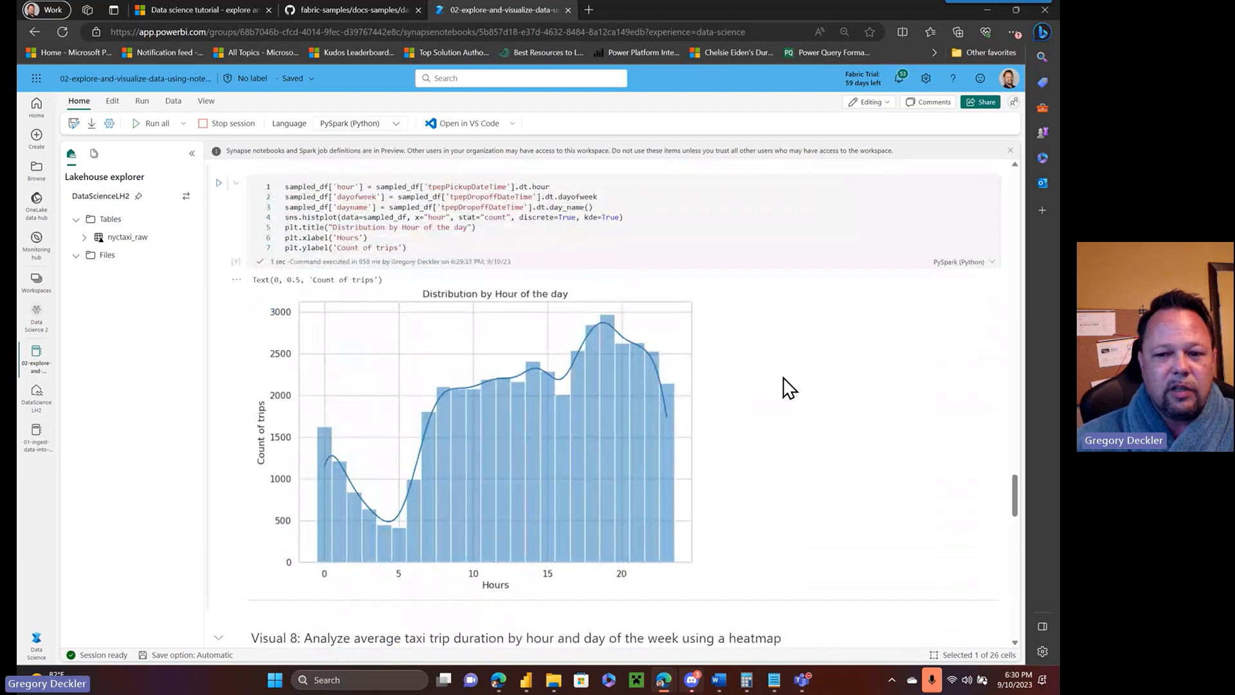
{"action": "scroll", "coordinate": [784, 378], "scroll_direction": "up", "scroll_amount": 10}
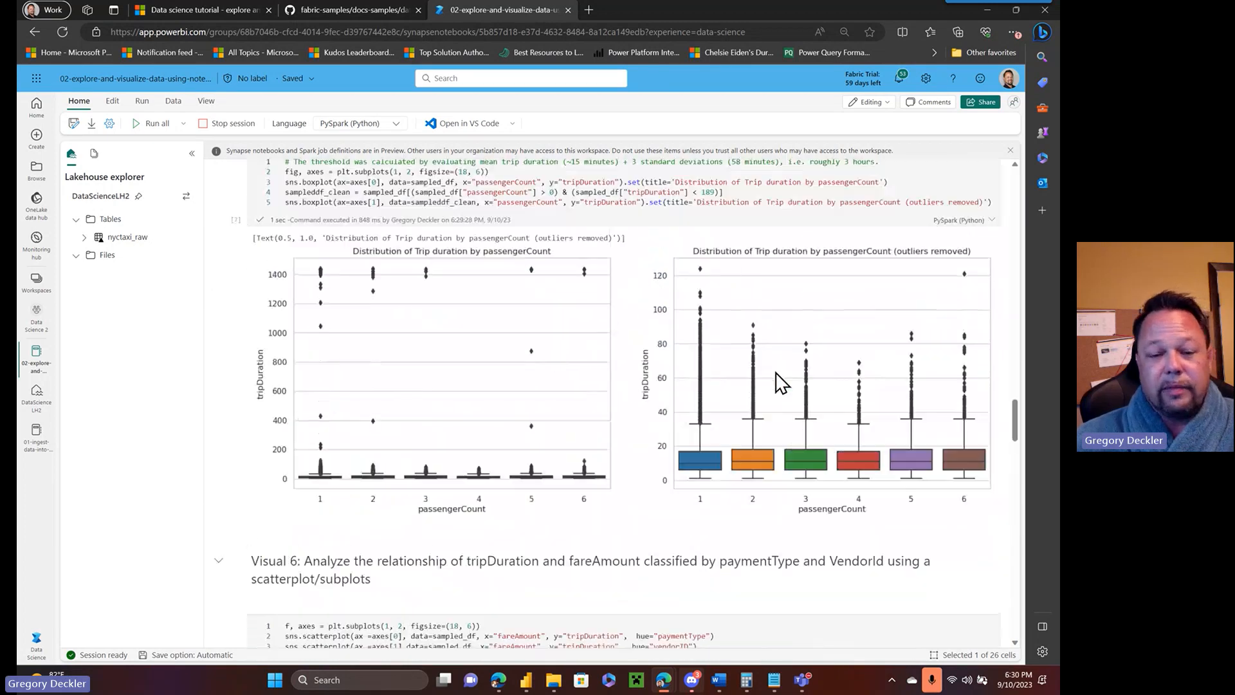
{"action": "scroll", "coordinate": [775, 372], "scroll_direction": "up", "scroll_amount": 10}
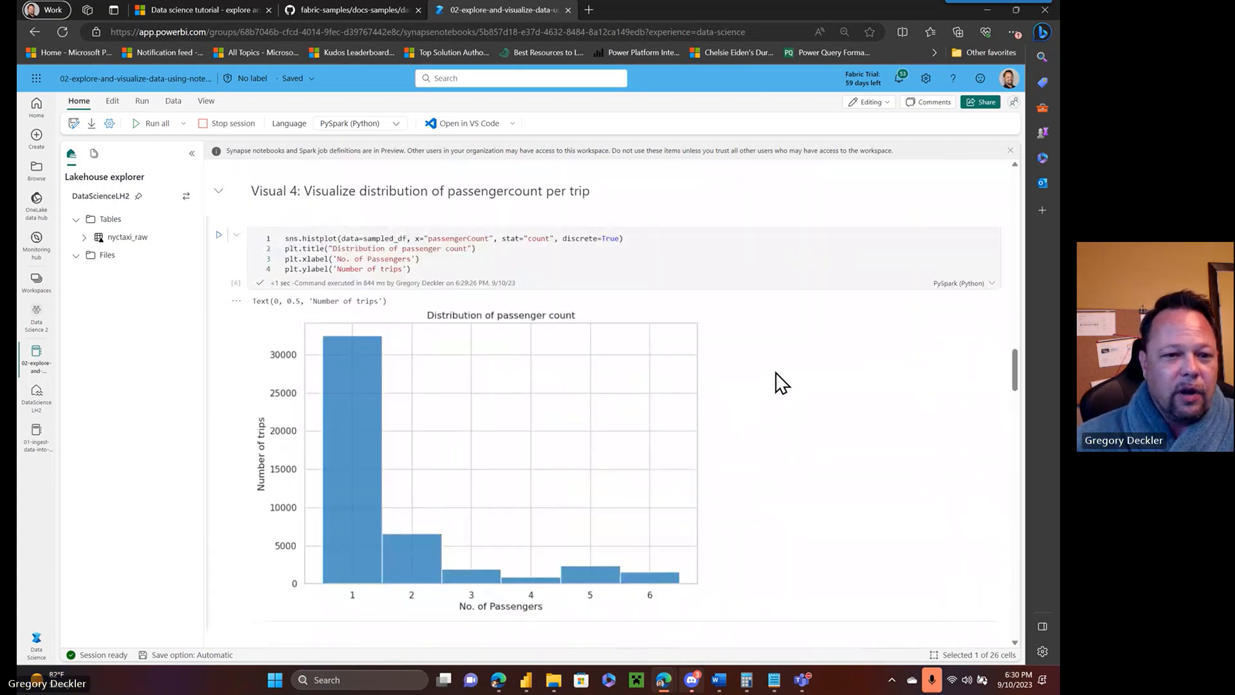
{"action": "scroll", "coordinate": [781, 382], "scroll_direction": "up", "scroll_amount": 3}
{"action": "scroll", "coordinate": [782, 382], "scroll_direction": "up", "scroll_amount": 1}
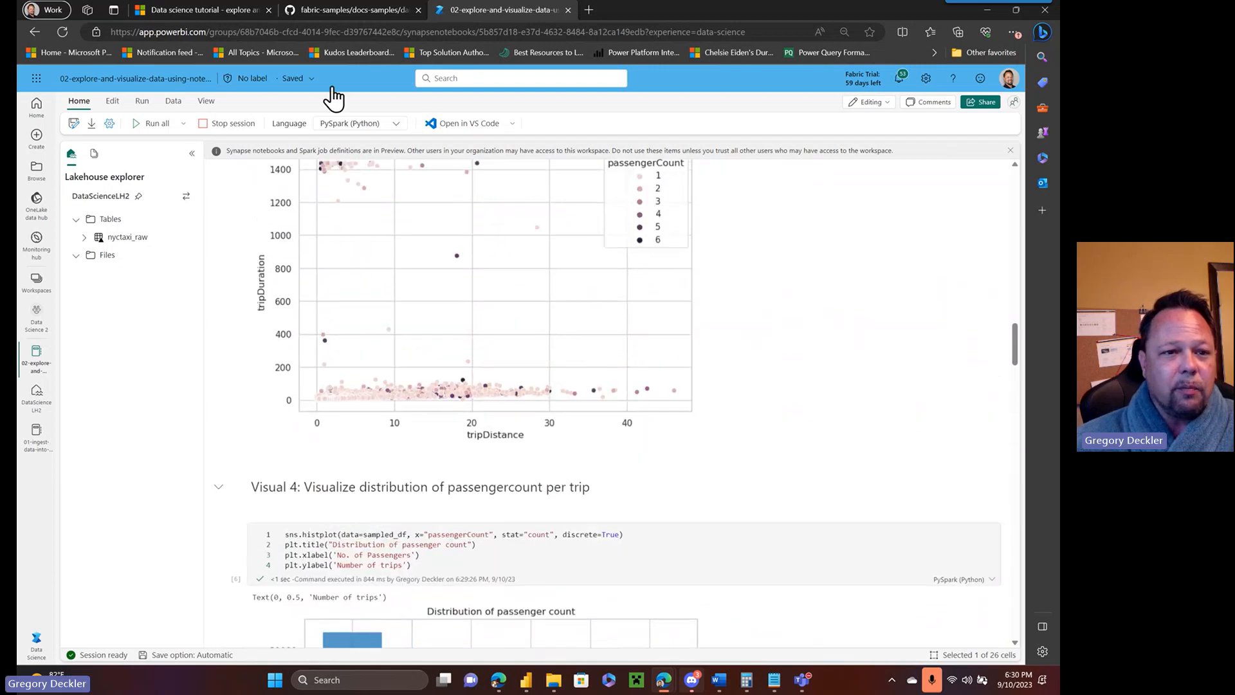
- Switch to the Microsoft Learn tutorial, skim the rest of Part 2, and open the Part 3 data cleansing article
{"action": "left_click", "coordinate": [199, 5]}
{"action": "scroll", "coordinate": [545, 239], "scroll_direction": "down", "scroll_amount": 20}
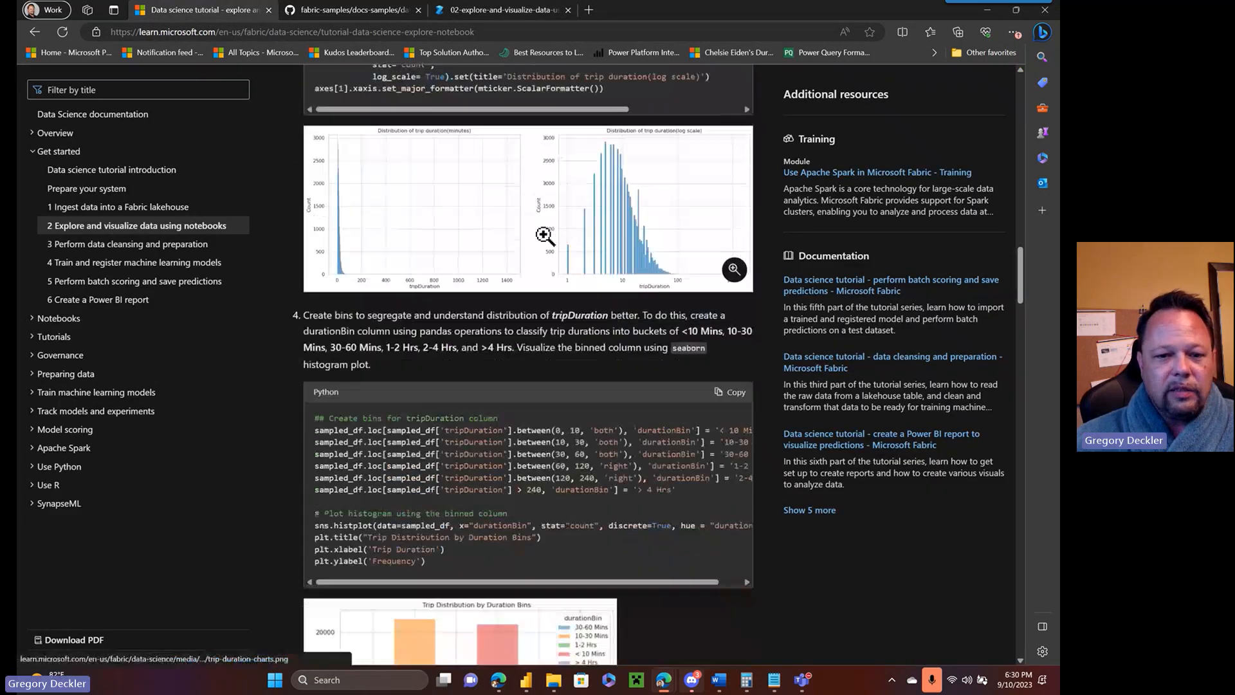
{"action": "scroll", "coordinate": [543, 234], "scroll_direction": "down", "scroll_amount": 20}
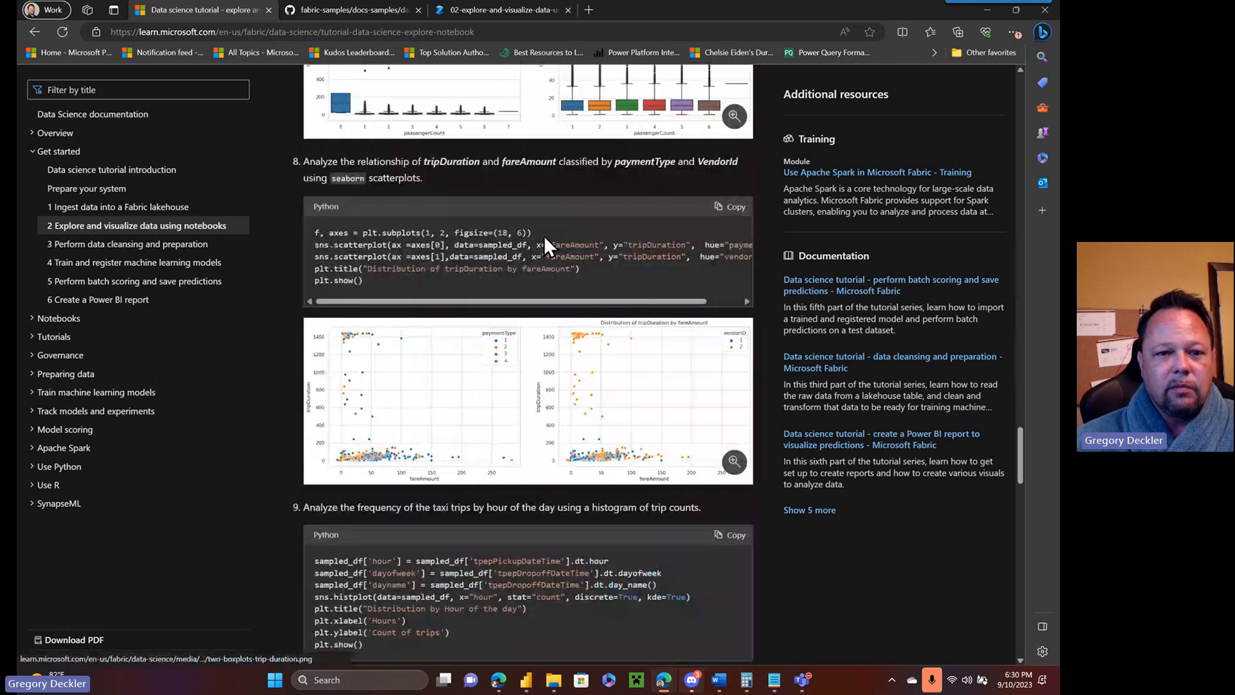
{"action": "scroll", "coordinate": [544, 235], "scroll_direction": "down", "scroll_amount": 5}
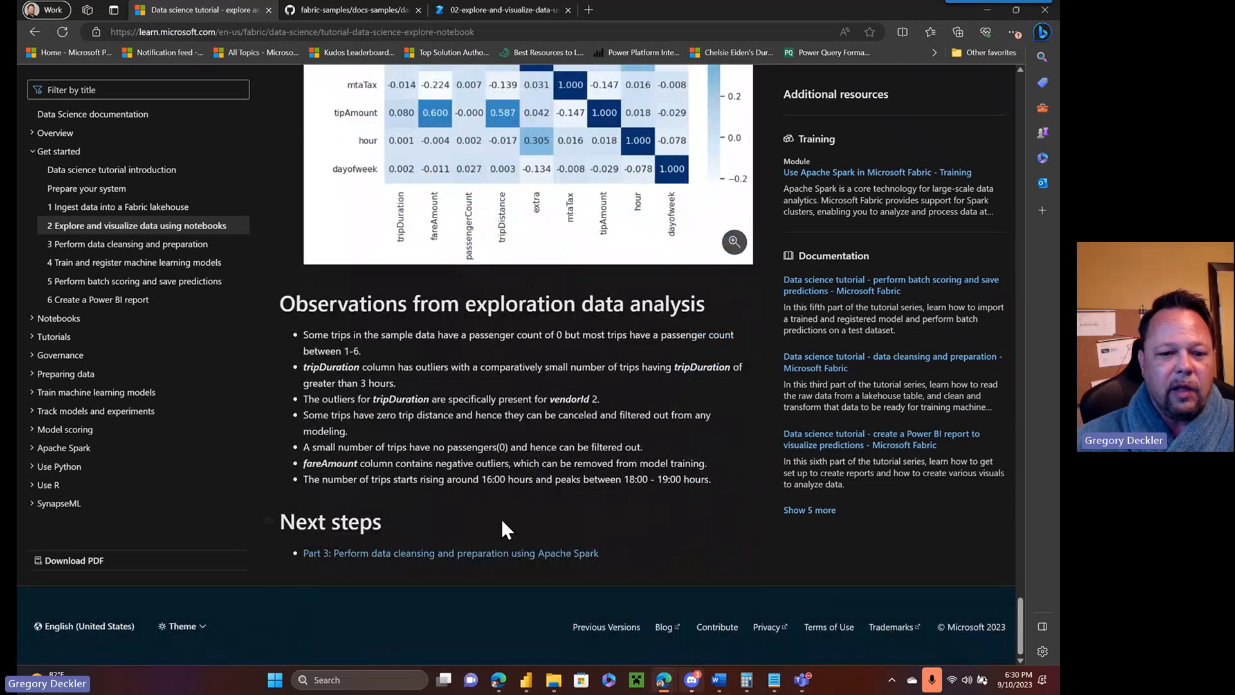
{"action": "left_click", "coordinate": [454, 555]}
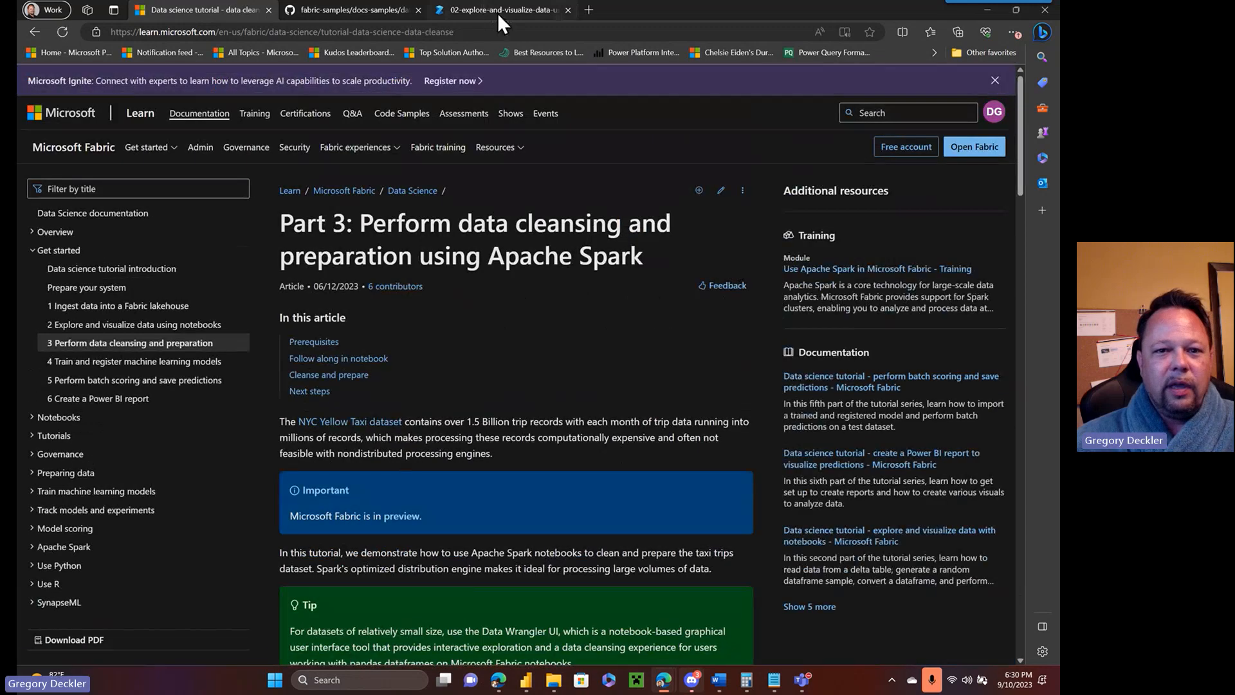
- Switch back to Fabric and open the 03-perform-data-cleansing-and-preparation notebook from the Data Science 2 workspace
{"action": "left_click", "coordinate": [498, 12]}
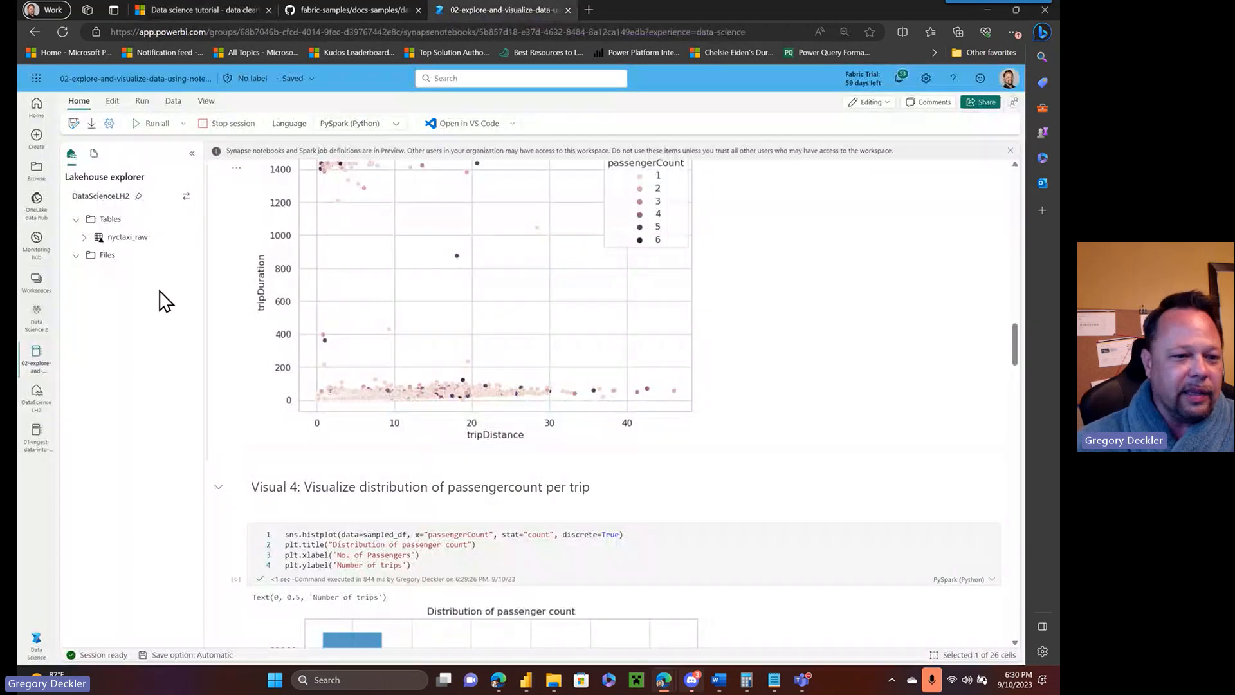
{"action": "left_click", "coordinate": [39, 328]}
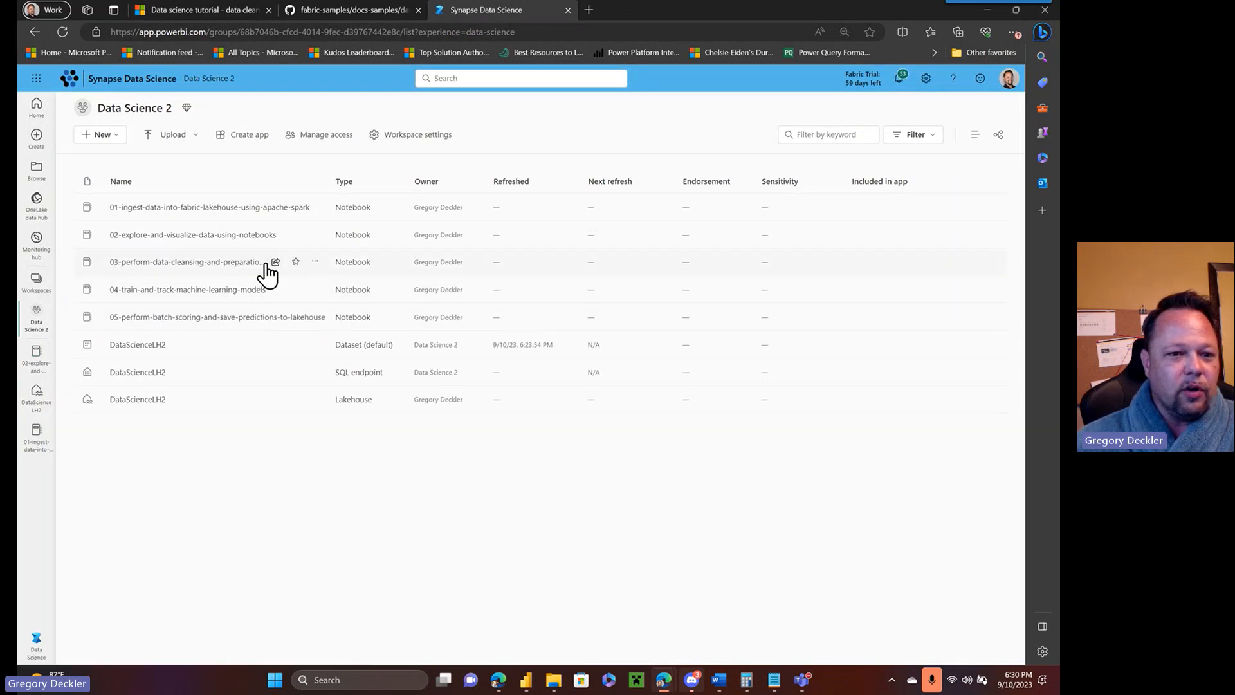
{"action": "left_click", "coordinate": [228, 262]}
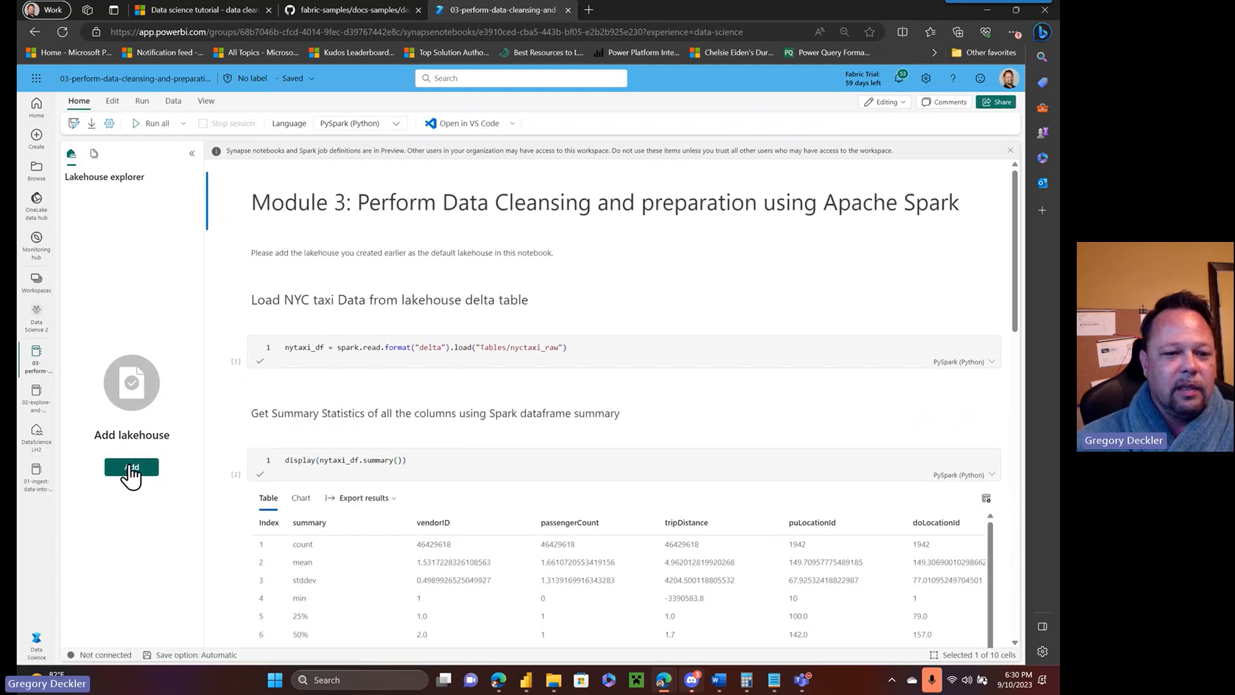
- Attach the existing lakehouse DataScienceLH2 to the 03-perform-data-cleansing-and-preparation notebook
{"action": "left_click", "coordinate": [131, 469]}
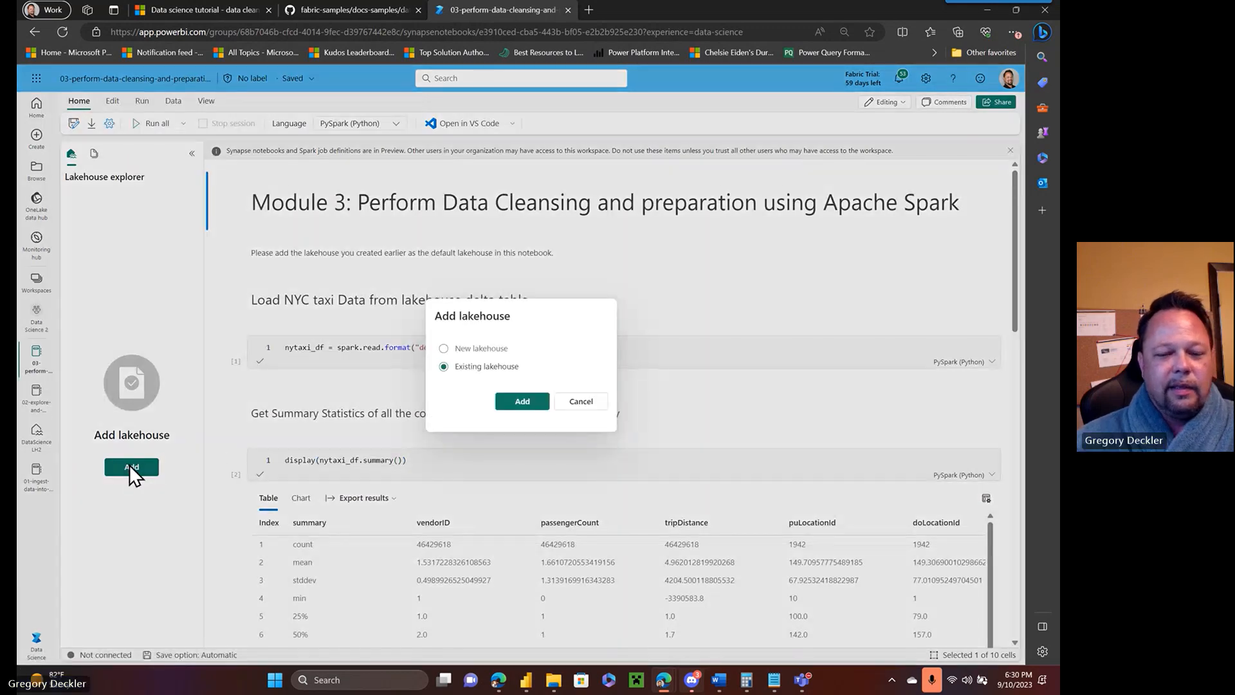
{"action": "left_click", "coordinate": [522, 401]}
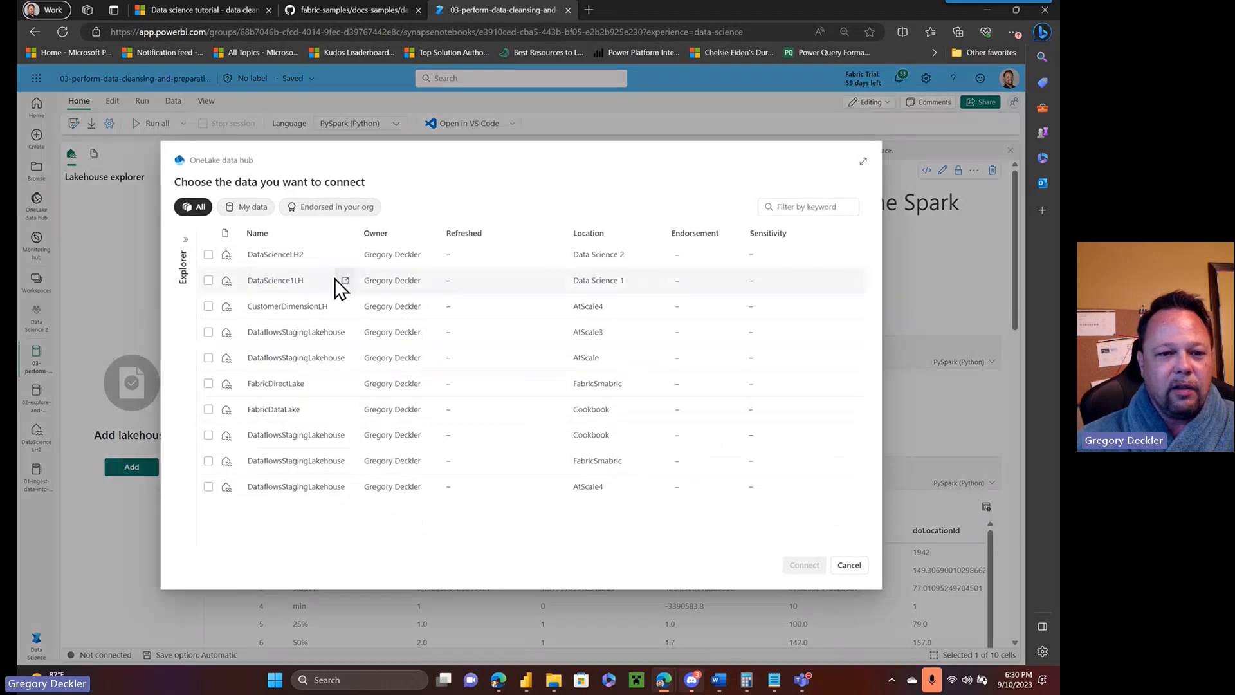
{"action": "left_click", "coordinate": [304, 258]}
{"action": "left_click", "coordinate": [805, 566]}
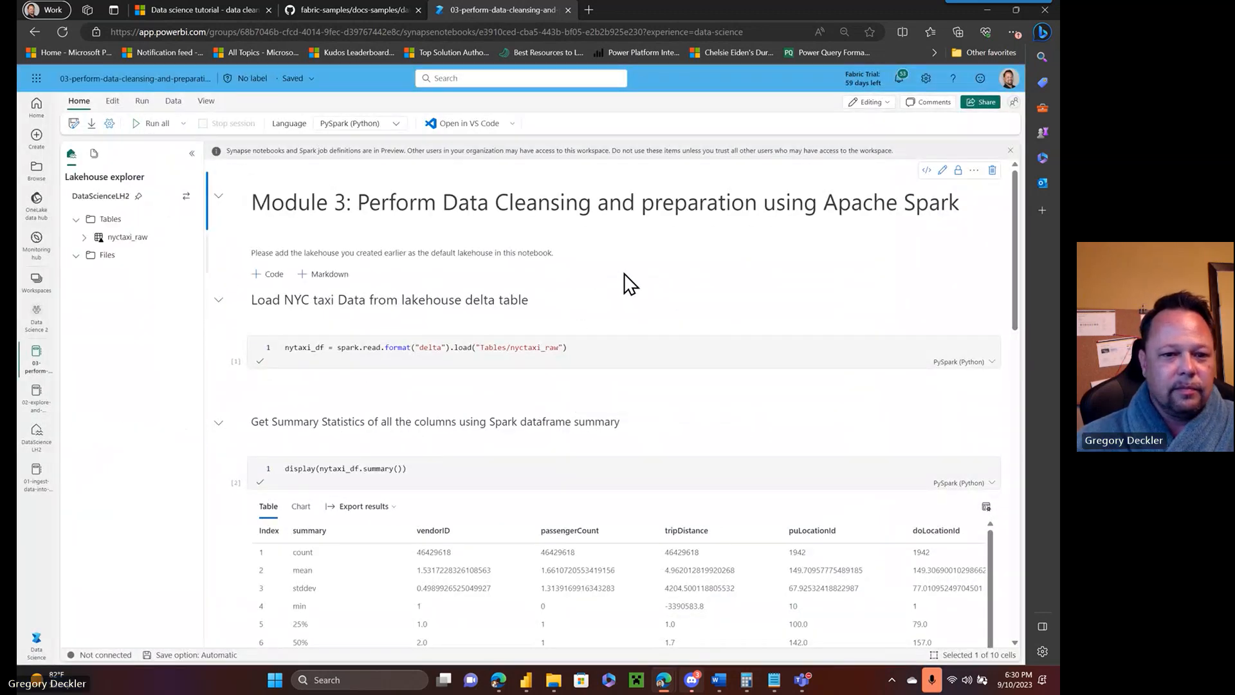
- Look over the Module 3 cells from loading the taxi data to saving the cleansed table, and run all cells
{"action": "scroll", "coordinate": [717, 256], "scroll_direction": "down", "scroll_amount": 3}
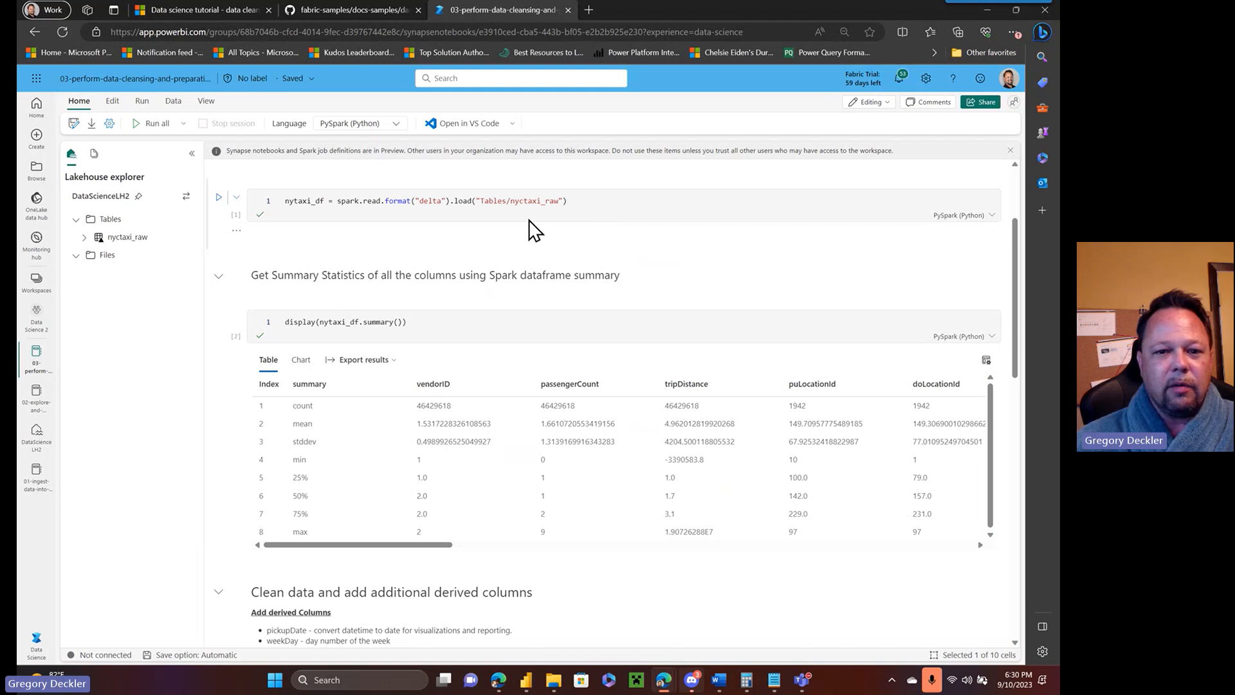
{"action": "scroll", "coordinate": [563, 251], "scroll_direction": "down", "scroll_amount": 3}
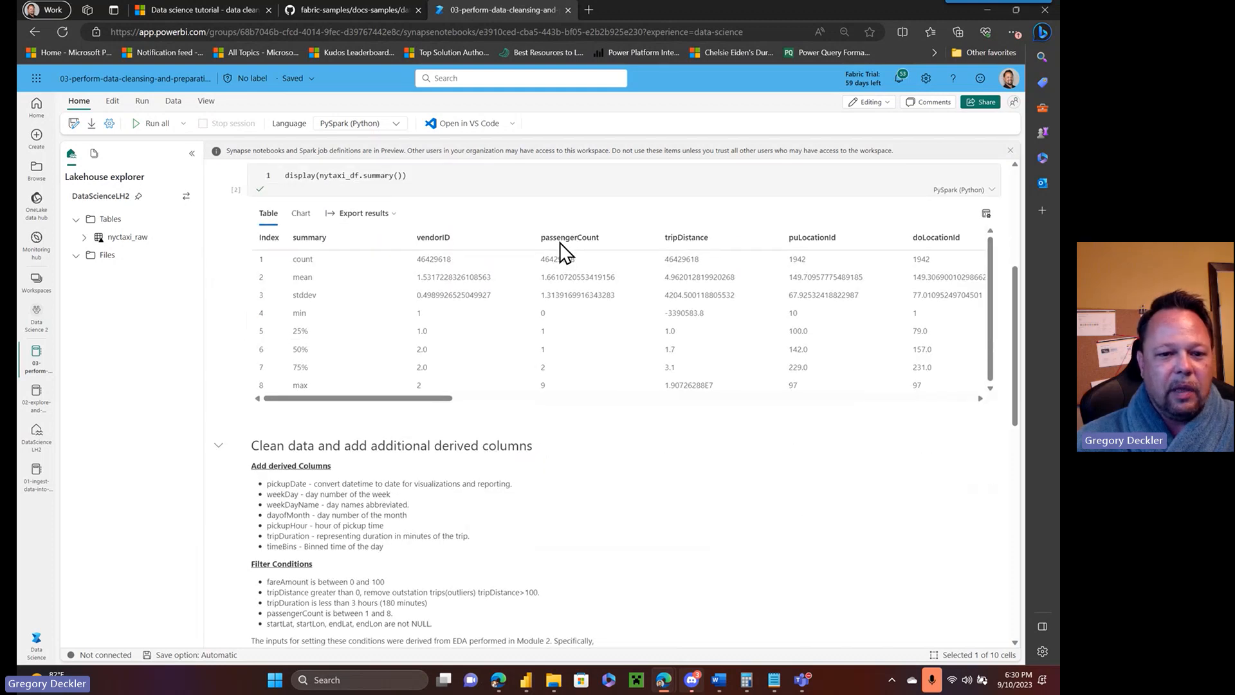
{"action": "scroll", "coordinate": [526, 386], "scroll_direction": "down", "scroll_amount": 12}
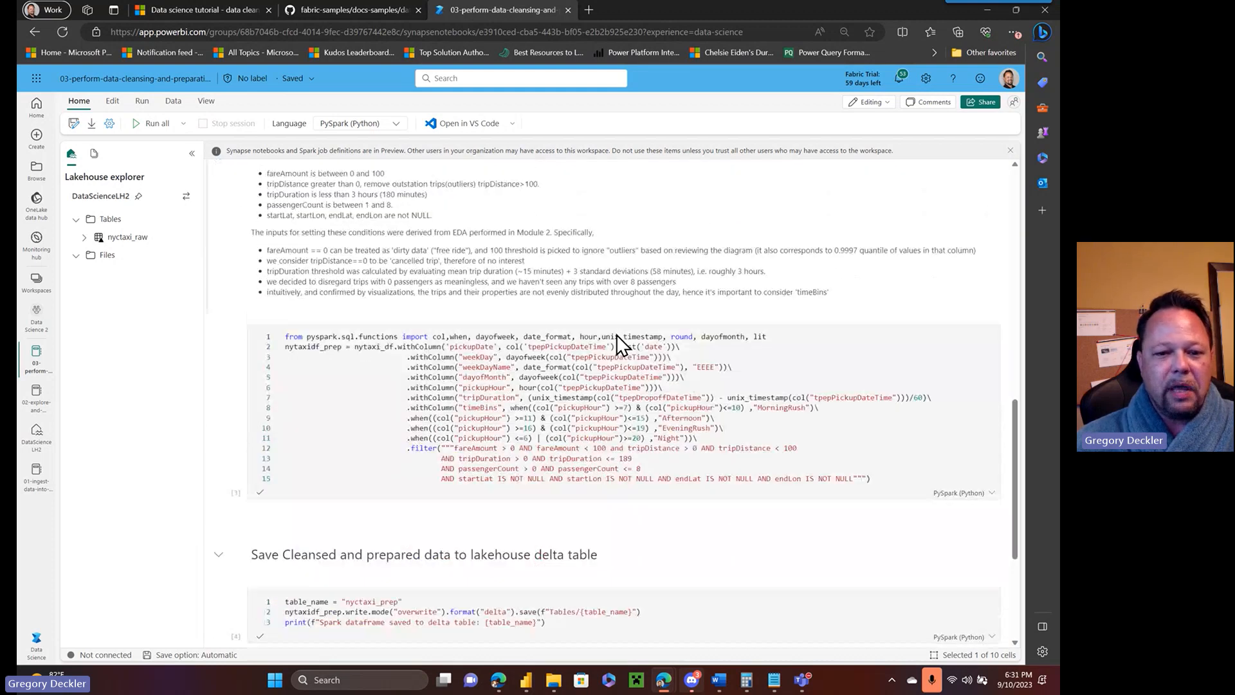
{"action": "scroll", "coordinate": [614, 330], "scroll_direction": "up", "scroll_amount": 1}
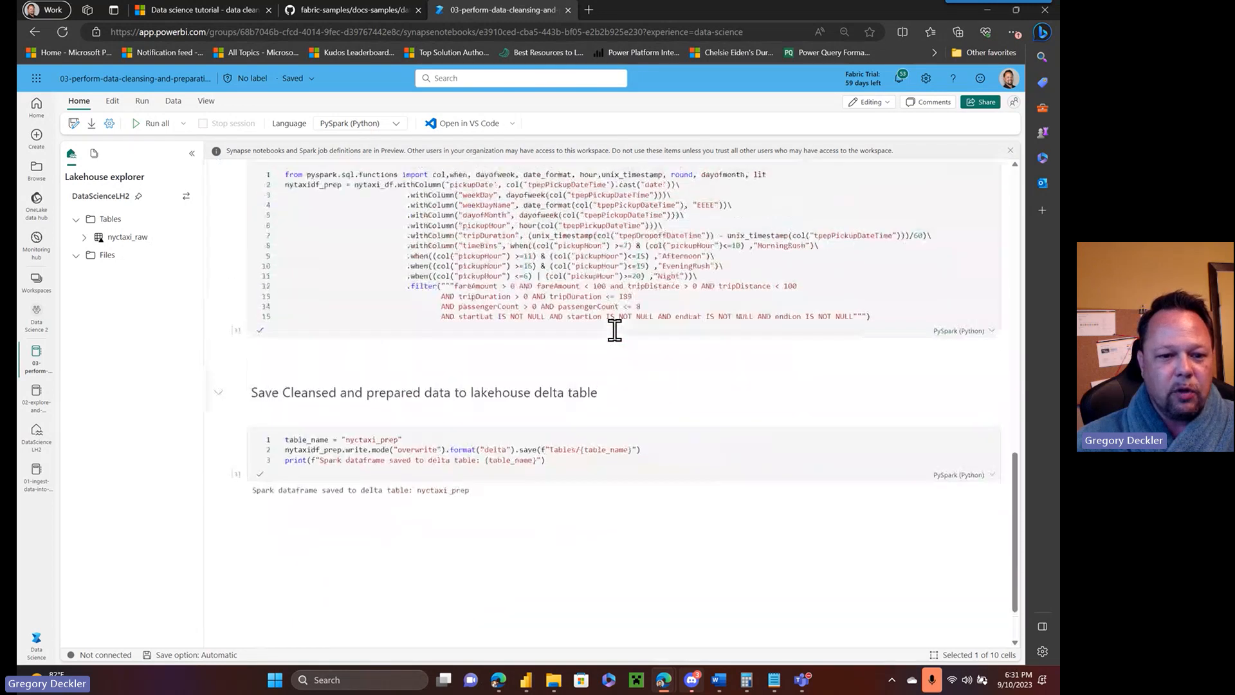
{"action": "scroll", "coordinate": [618, 341], "scroll_direction": "up", "scroll_amount": 15}
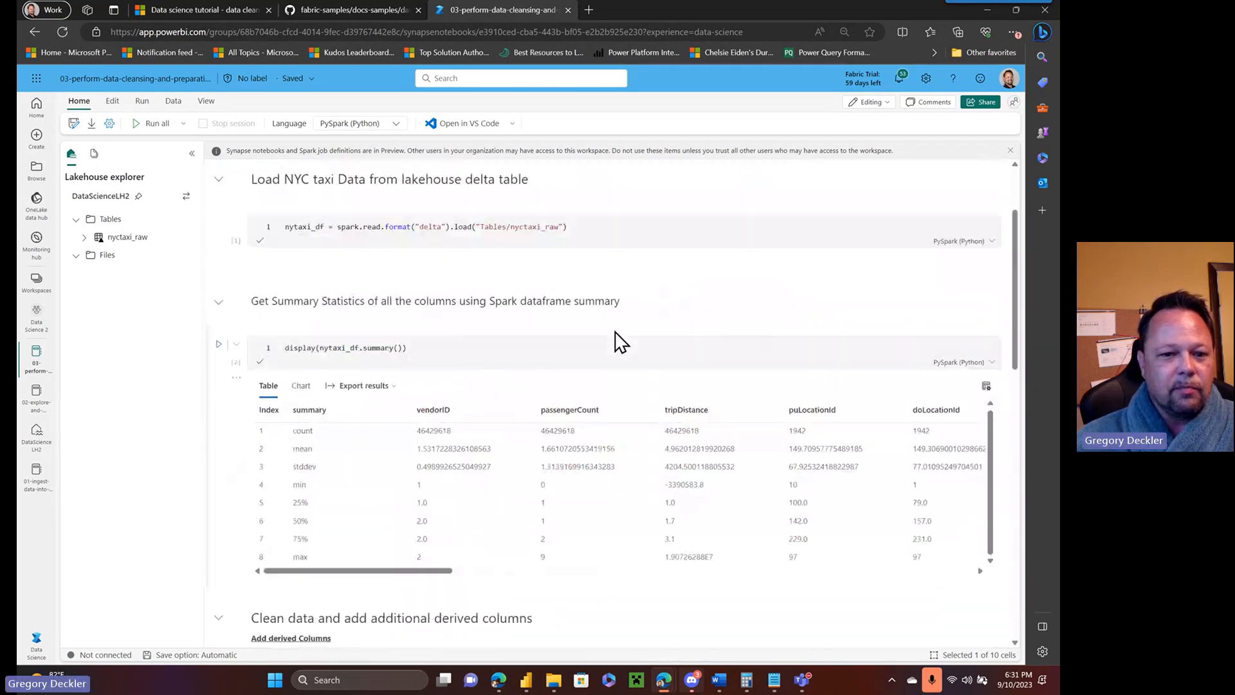
{"action": "left_click", "coordinate": [157, 131]}
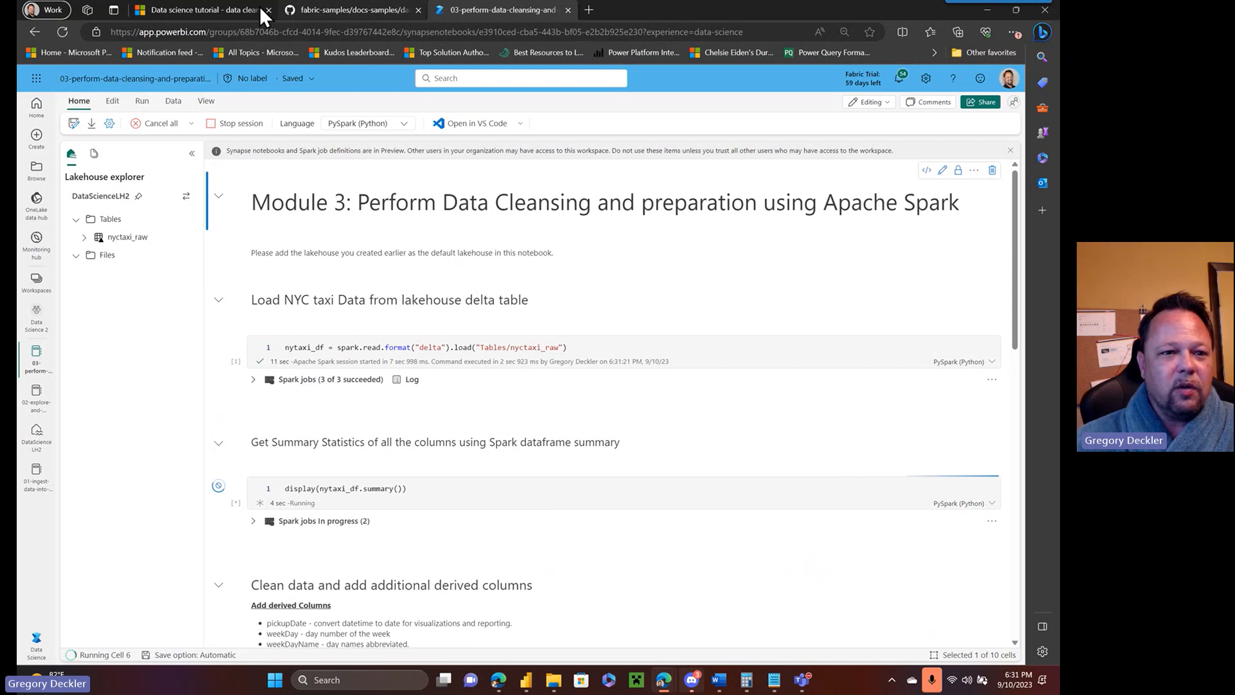
- Switch to the Microsoft Learn Part 3 article and read its cleanse and prepare instructions, including summary statistics, derived columns and filter conditions
{"action": "left_click", "coordinate": [217, 5]}
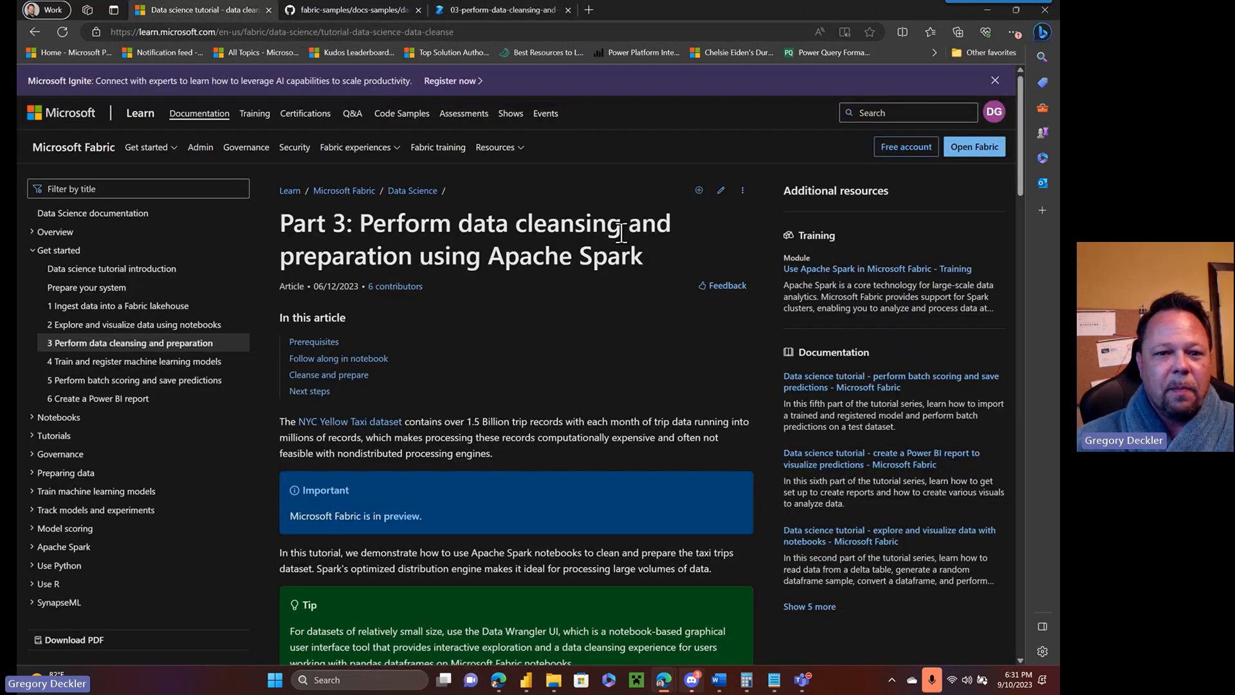
{"action": "scroll", "coordinate": [622, 231], "scroll_direction": "down", "scroll_amount": 2}
{"action": "scroll", "coordinate": [604, 269], "scroll_direction": "down", "scroll_amount": 8}
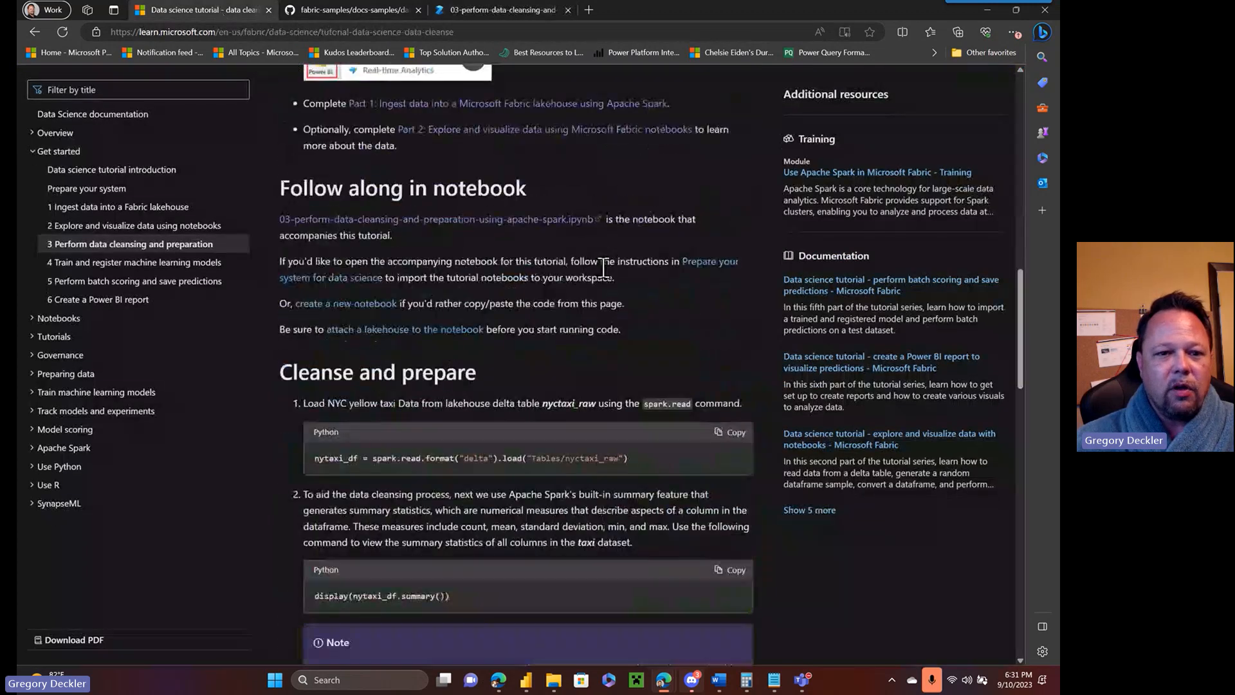
{"action": "scroll", "coordinate": [603, 268], "scroll_direction": "down", "scroll_amount": 15}
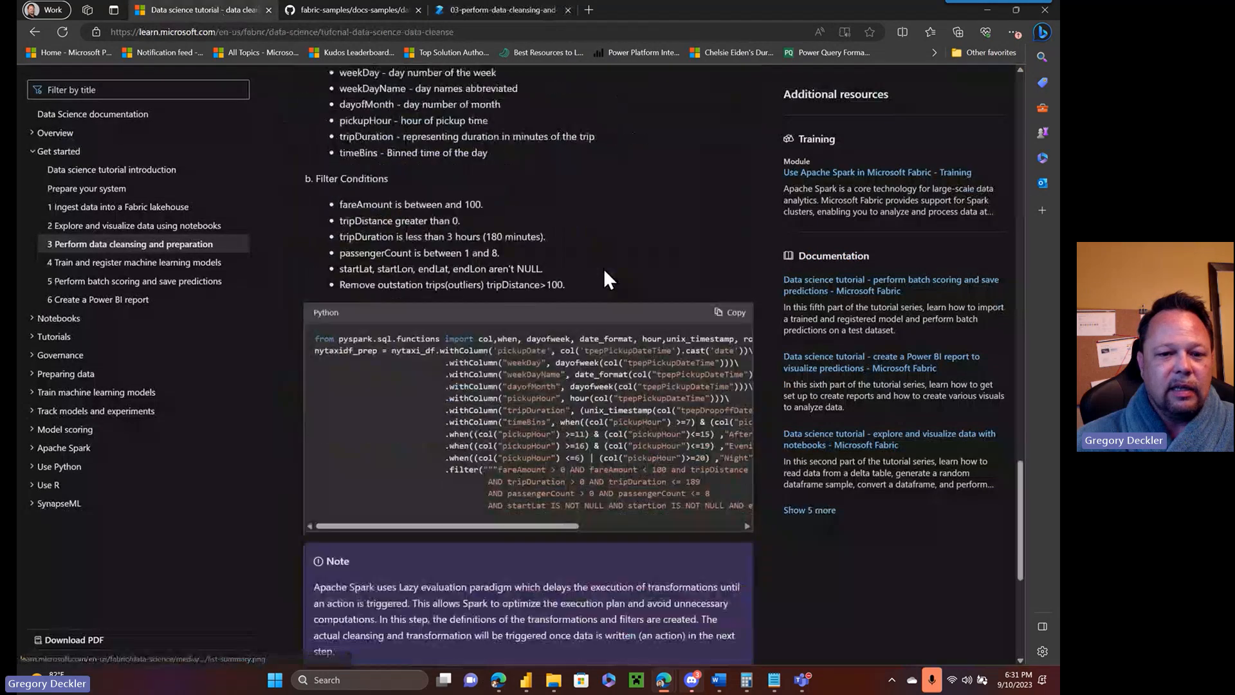
{"action": "scroll", "coordinate": [603, 268], "scroll_direction": "down", "scroll_amount": 6}
{"action": "scroll", "coordinate": [604, 268], "scroll_direction": "up", "scroll_amount": 5}
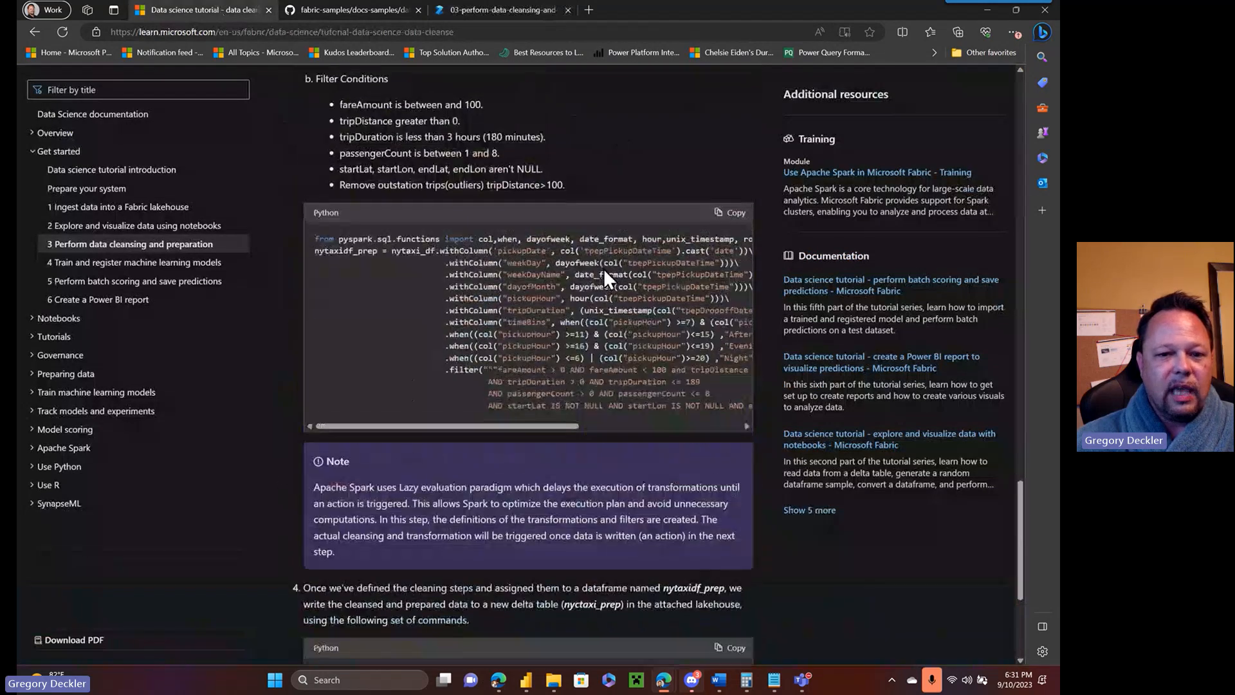
{"action": "scroll", "coordinate": [603, 269], "scroll_direction": "down", "scroll_amount": 3}
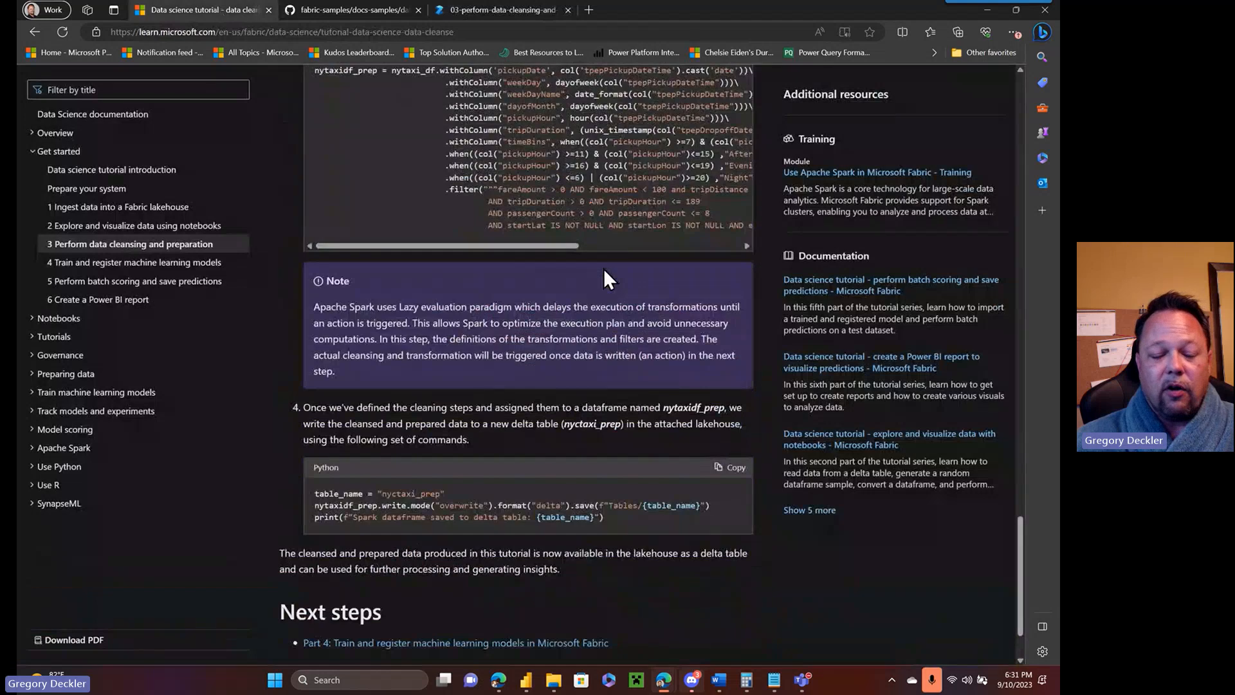
{"action": "scroll", "coordinate": [604, 268], "scroll_direction": "up", "scroll_amount": 7}
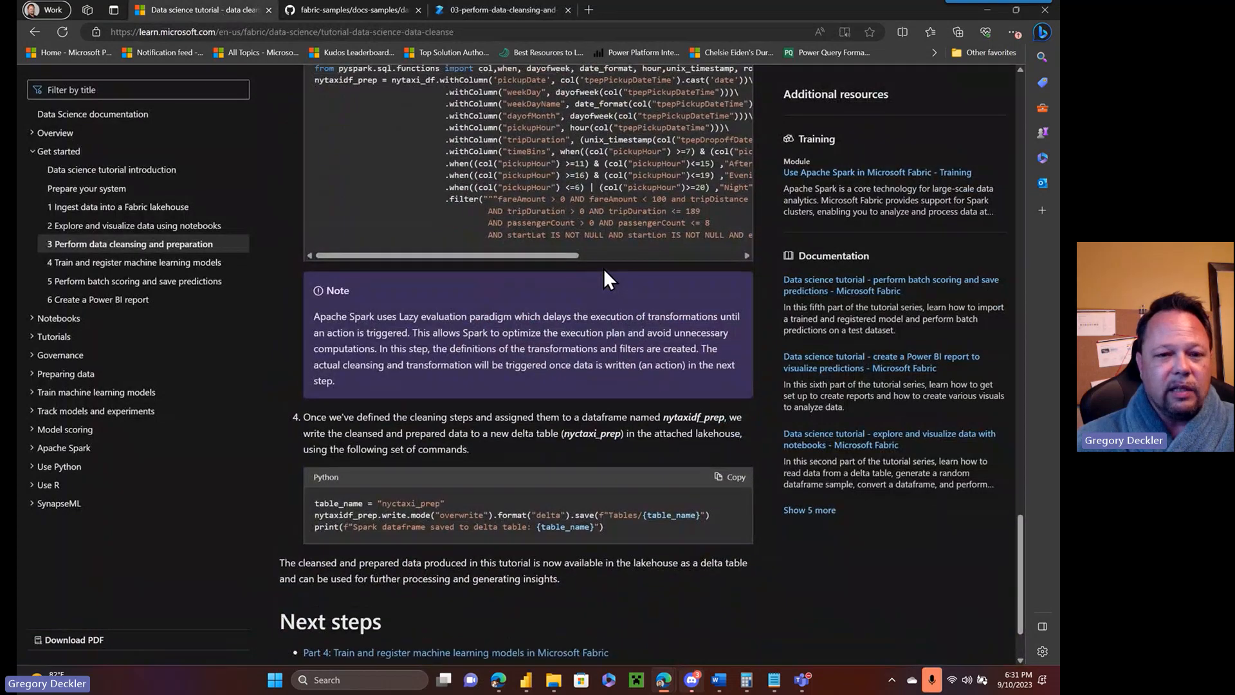
{"action": "scroll", "coordinate": [604, 268], "scroll_direction": "up", "scroll_amount": 8}
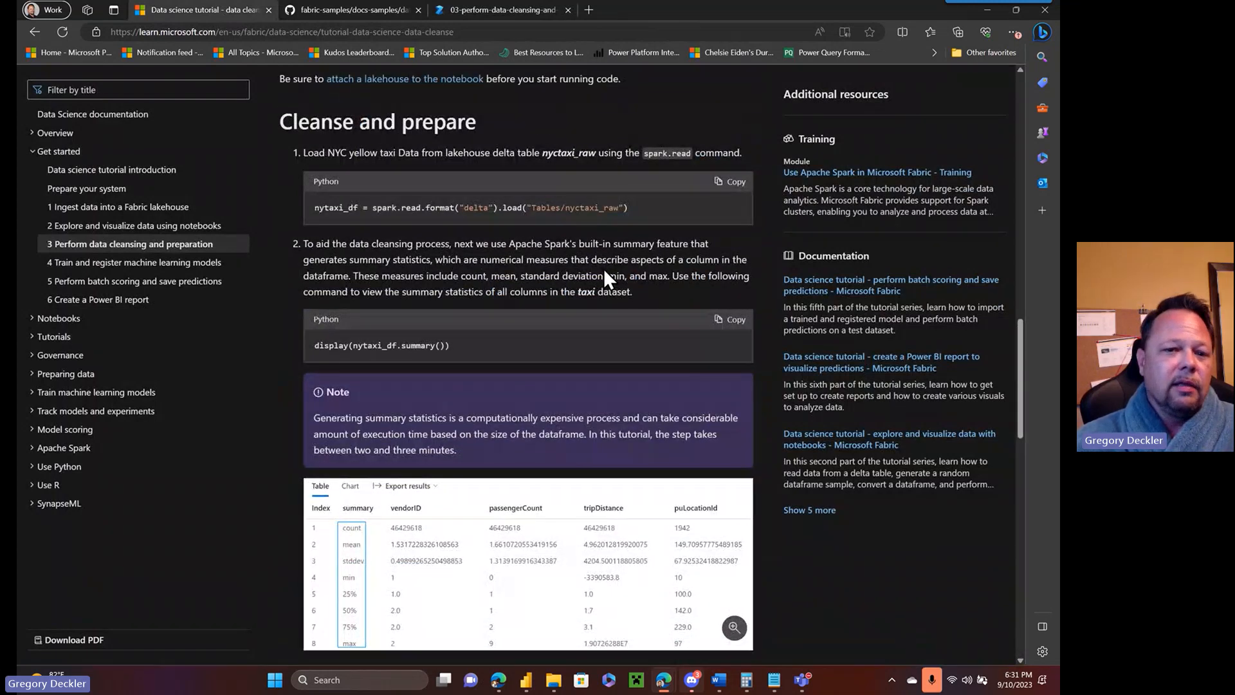
{"action": "scroll", "coordinate": [600, 276], "scroll_direction": "down", "scroll_amount": 12}
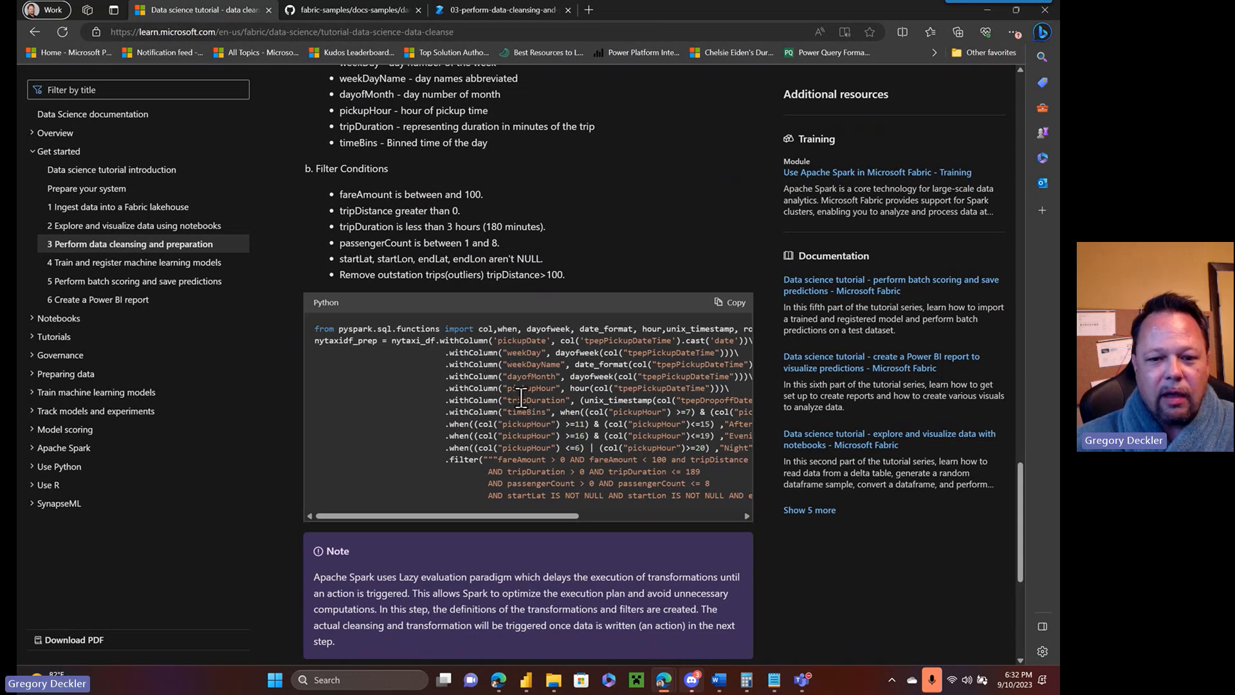
- Return to the data cleansing notebook in Fabric and check the progress of the summary statistics cell
{"action": "left_click", "coordinate": [362, 12]}
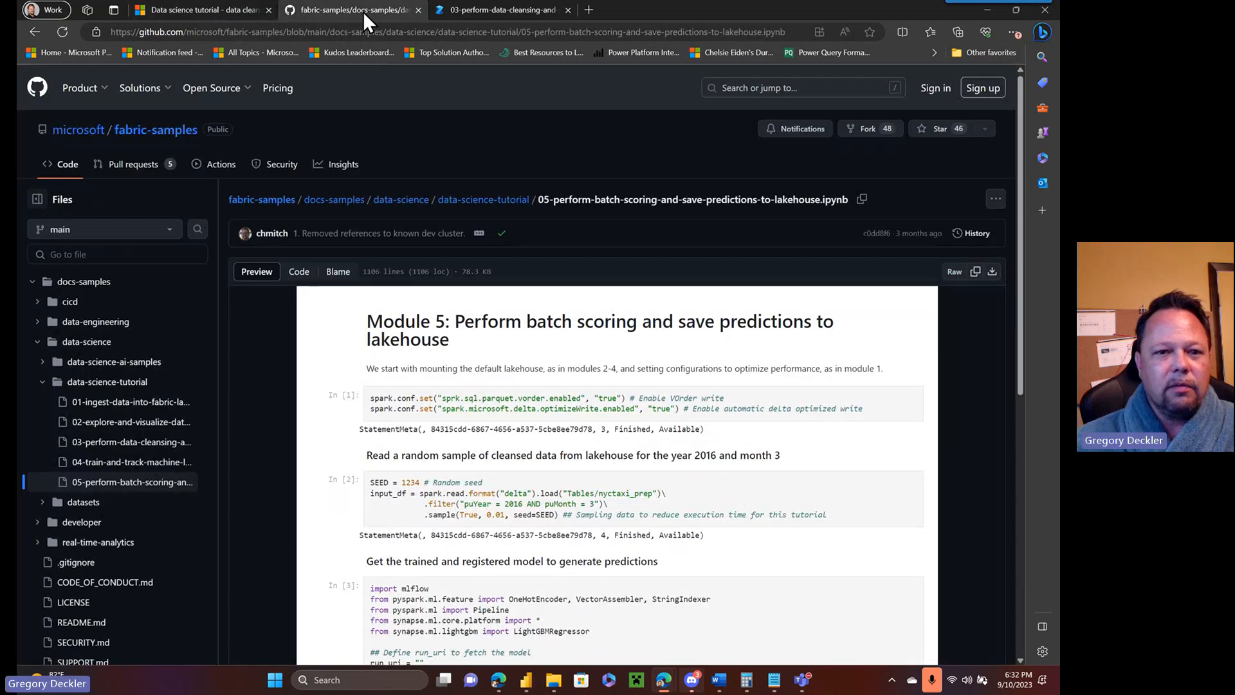
{"action": "left_click", "coordinate": [479, 14]}
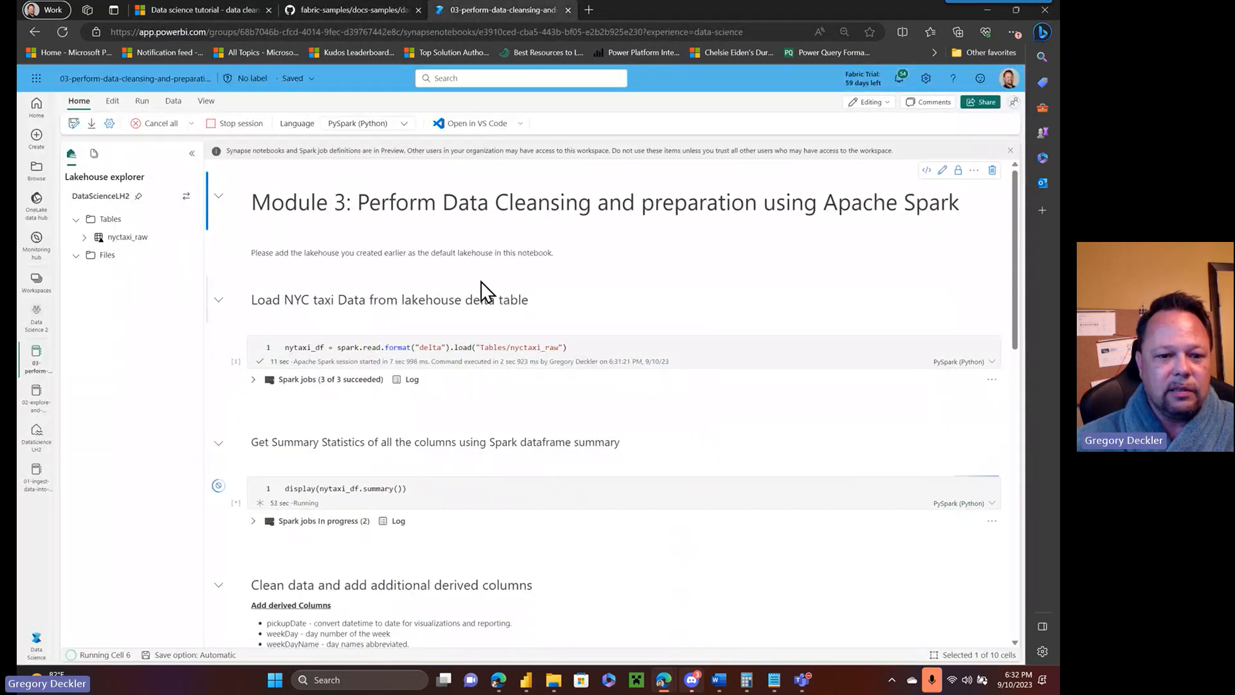
{"action": "scroll", "coordinate": [514, 244], "scroll_direction": "down", "scroll_amount": 2}
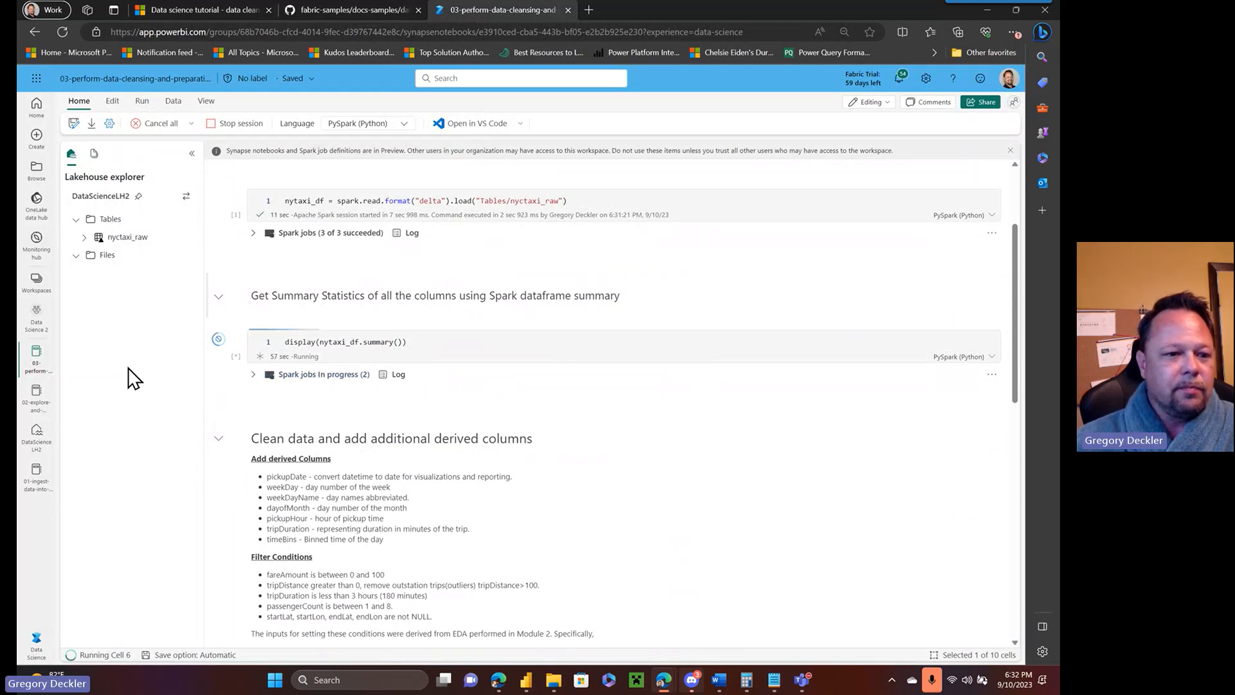
- Switch to the 02-explore-and-visualize-data-using-notebooks notebook and launch Data Wrangler on the pv_df dataframe
{"action": "left_click", "coordinate": [36, 398]}
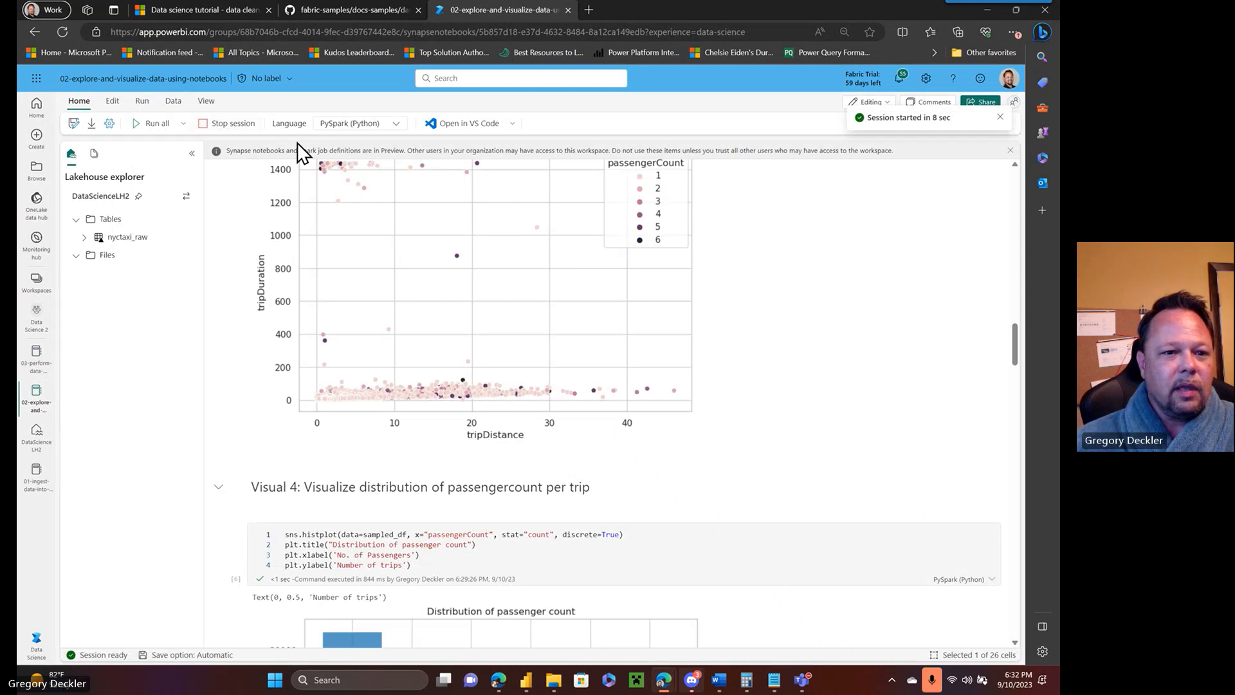
{"action": "scroll", "coordinate": [528, 250], "scroll_direction": "up", "scroll_amount": 15}
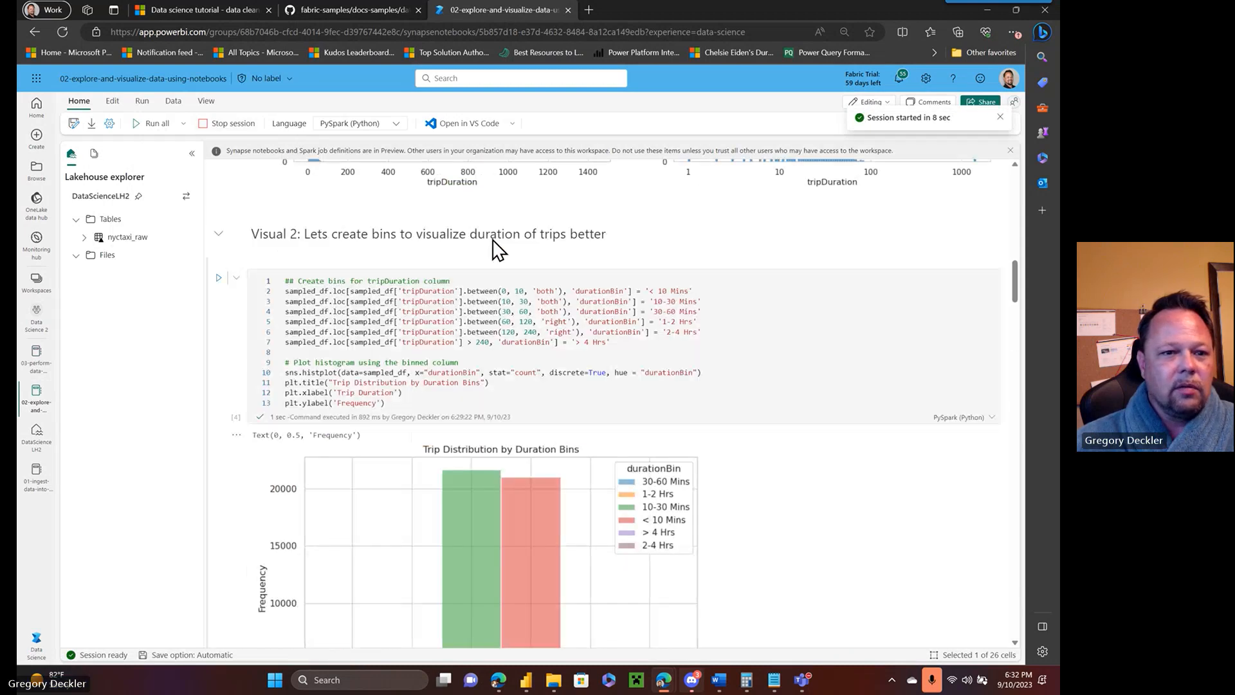
{"action": "scroll", "coordinate": [527, 245], "scroll_direction": "up", "scroll_amount": 10}
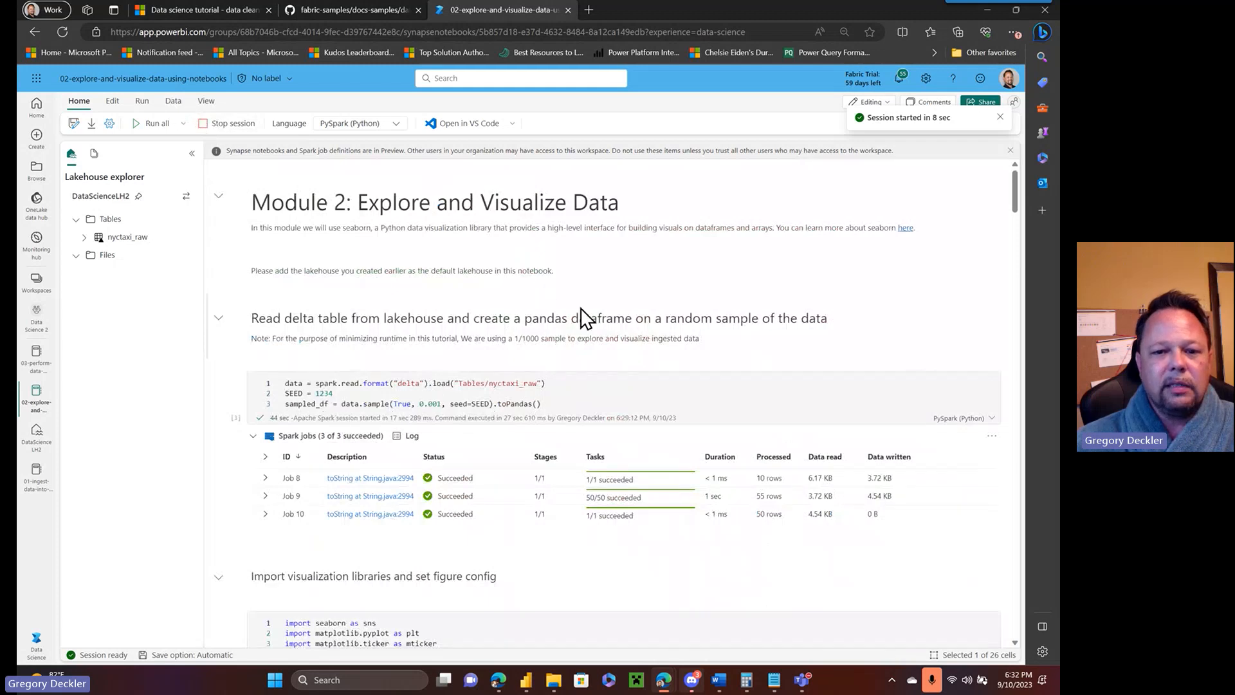
{"action": "left_click", "coordinate": [173, 102]}
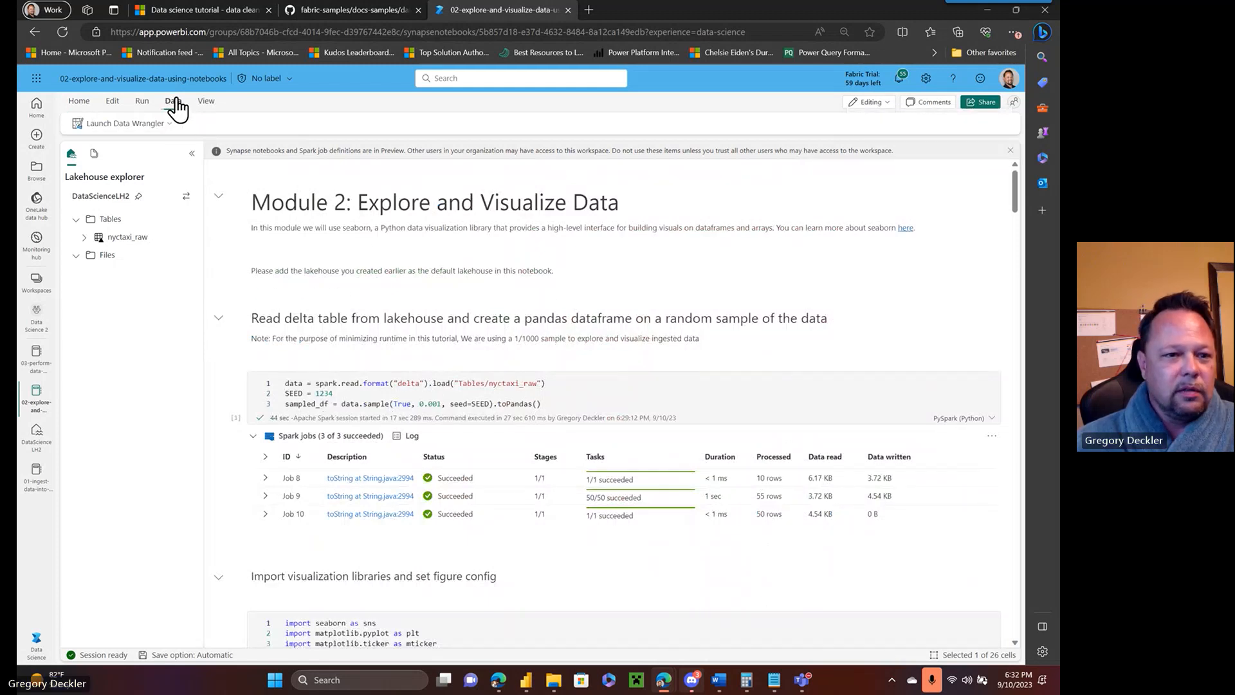
{"action": "left_click", "coordinate": [165, 126]}
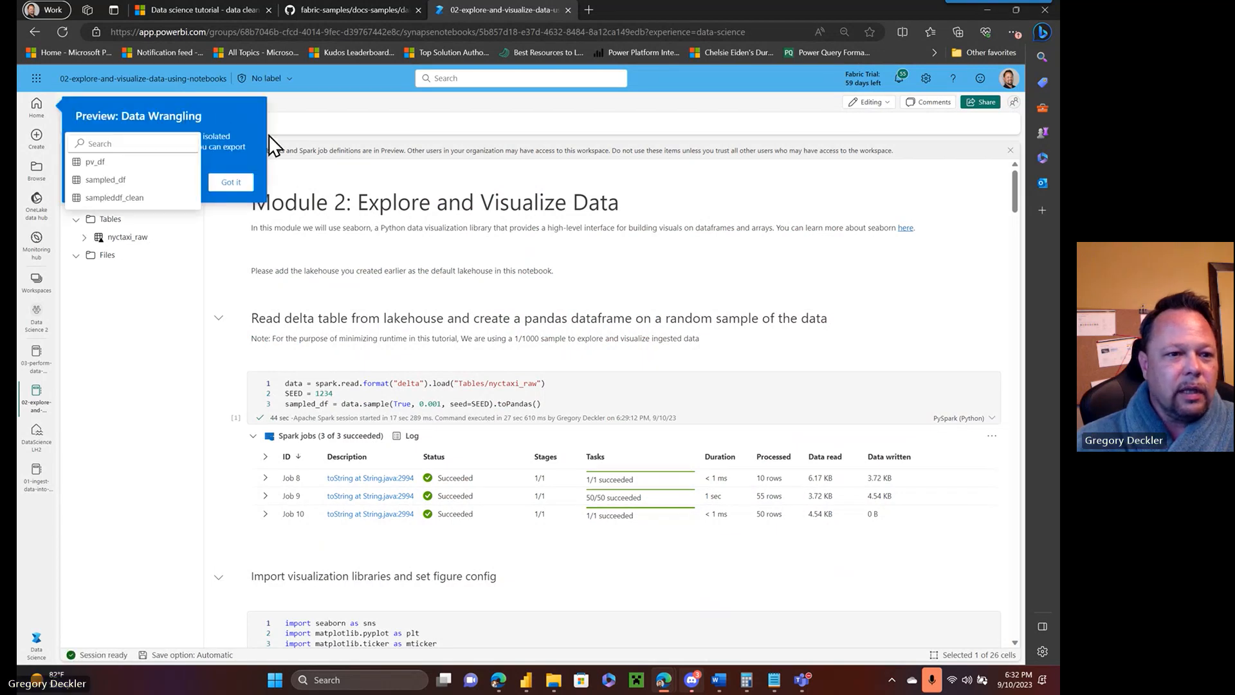
{"action": "left_click", "coordinate": [97, 163]}
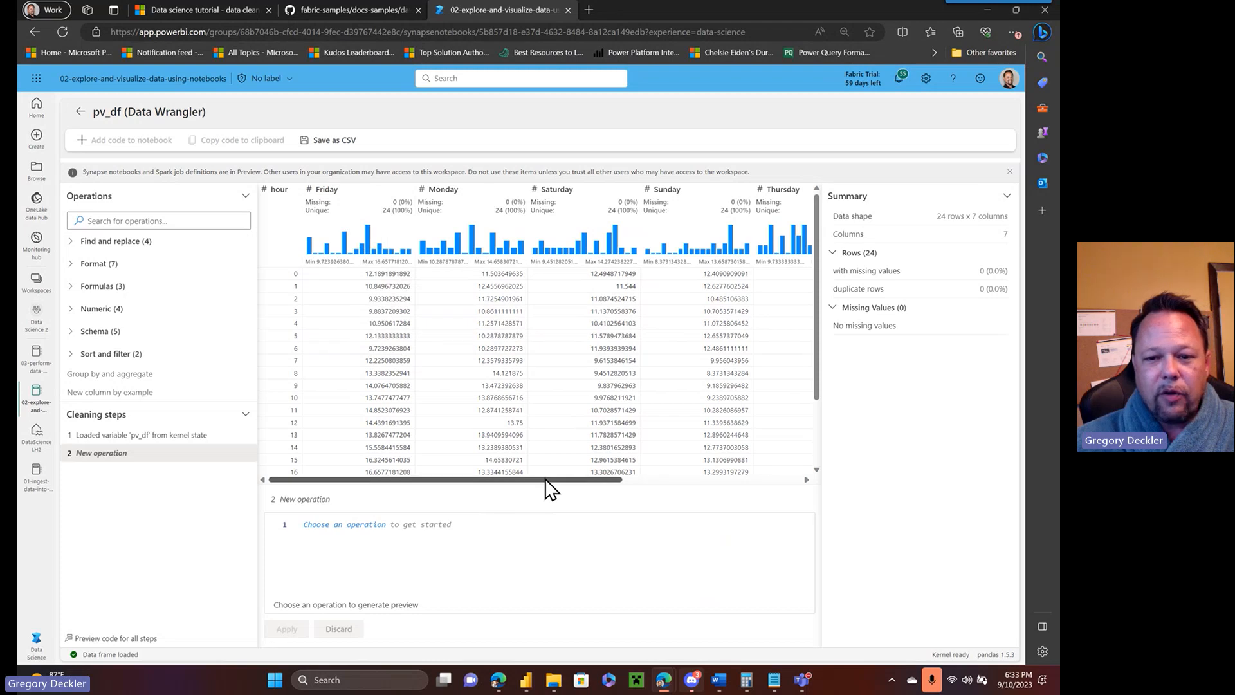
- Examine the pv_df data grid in Data Wrangler and the available Find and replace, Format, Formulas and Numeric operations
{"action": "left_click_drag", "start_coordinate": [545, 480], "coordinate": [515, 508]}
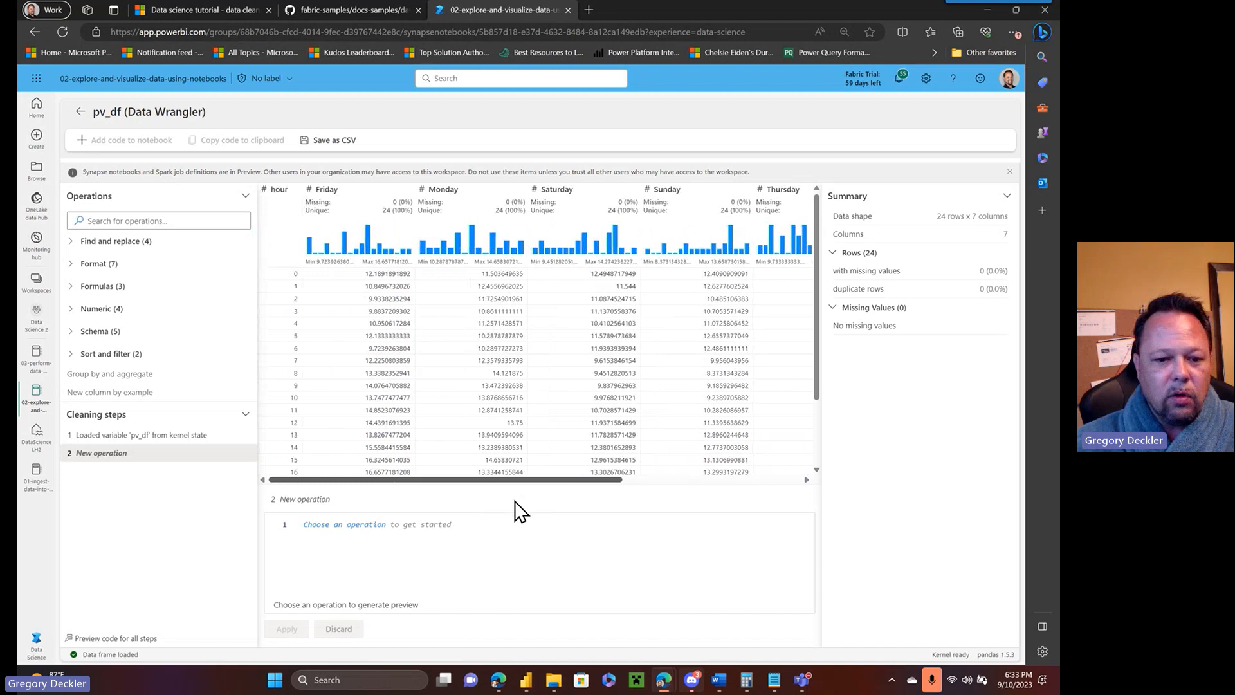
{"action": "left_click", "coordinate": [346, 527]}
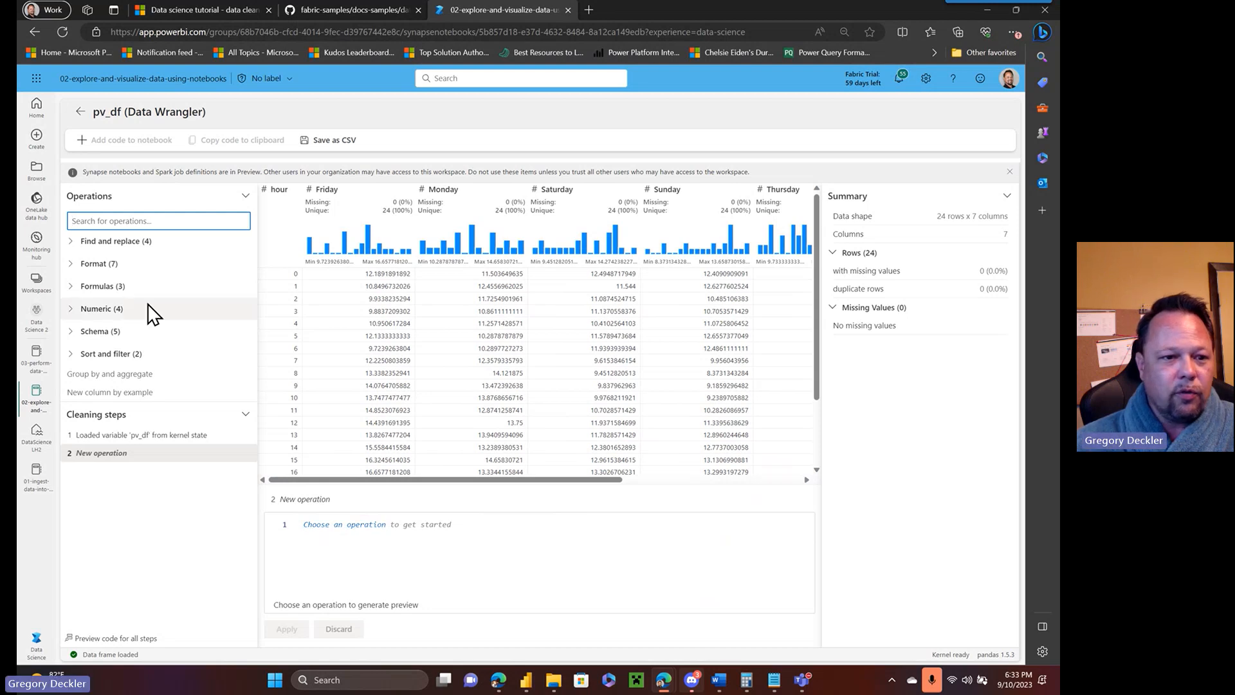
{"action": "left_click", "coordinate": [72, 244]}
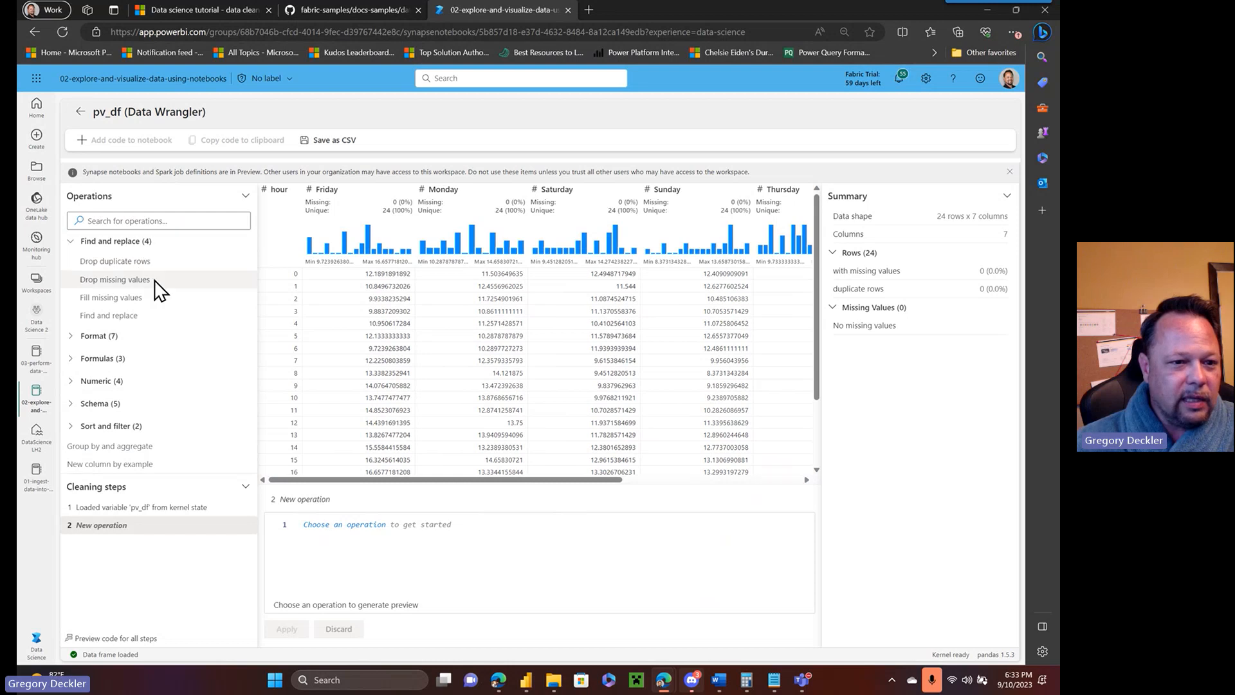
{"action": "left_click", "coordinate": [71, 336]}
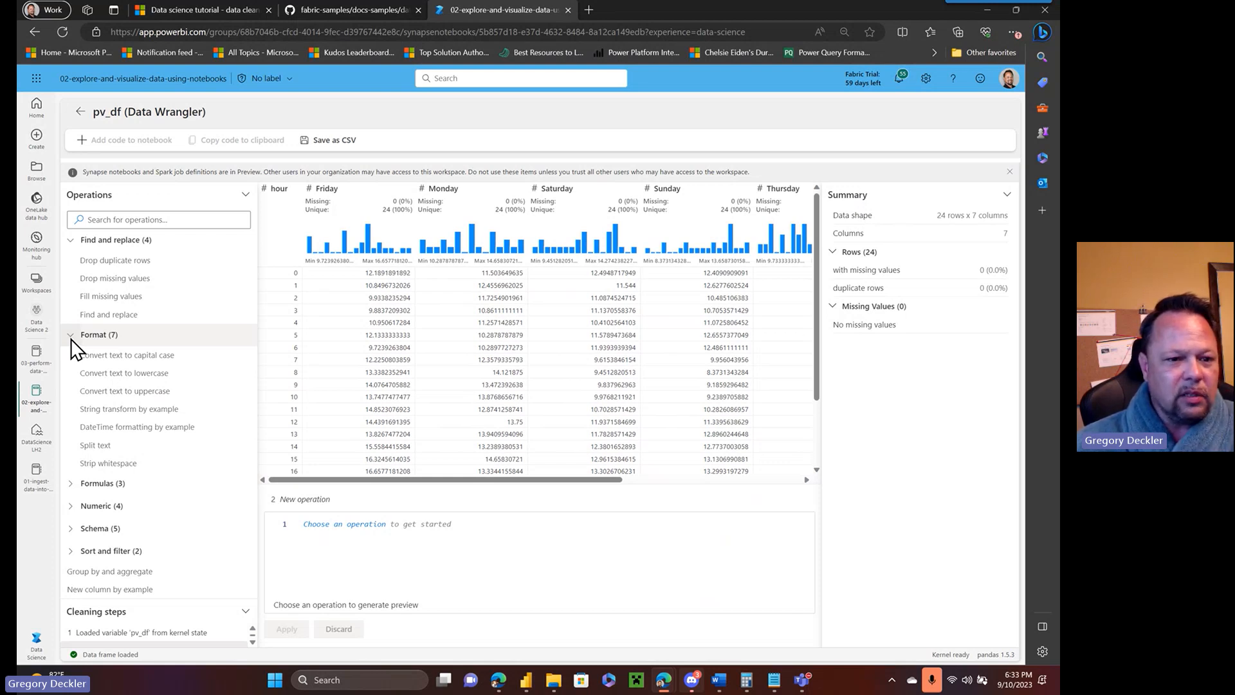
{"action": "left_click", "coordinate": [72, 337]}
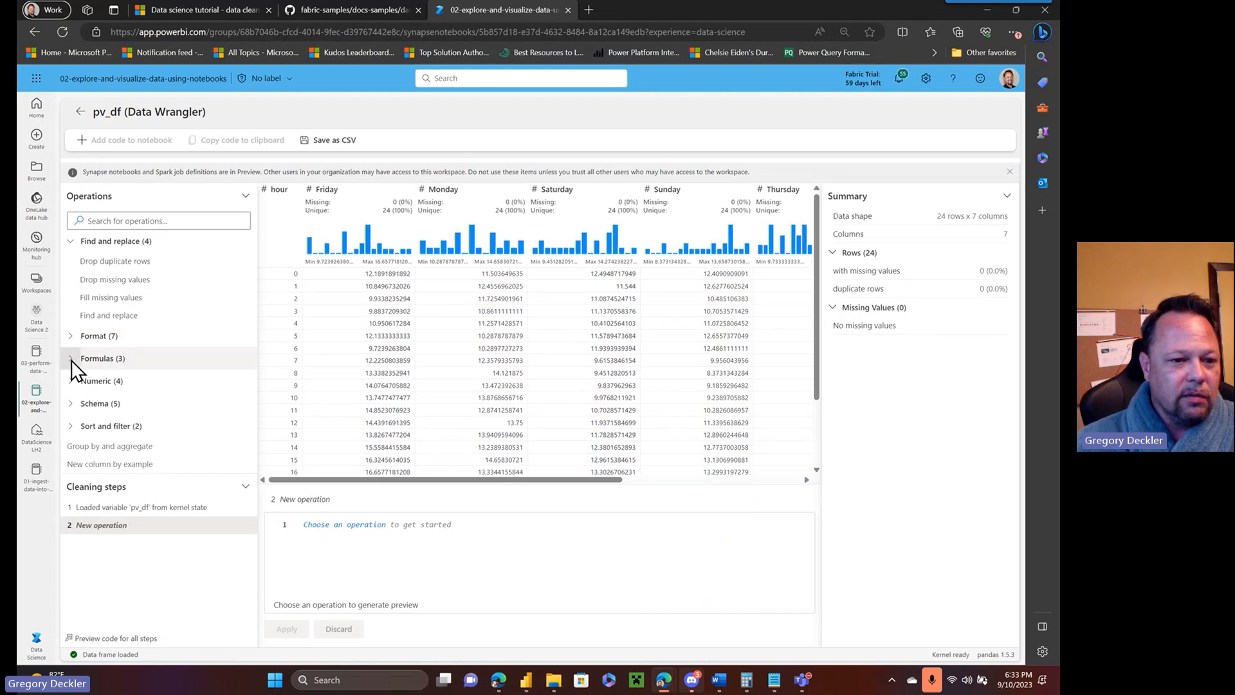
{"action": "left_click", "coordinate": [84, 358]}
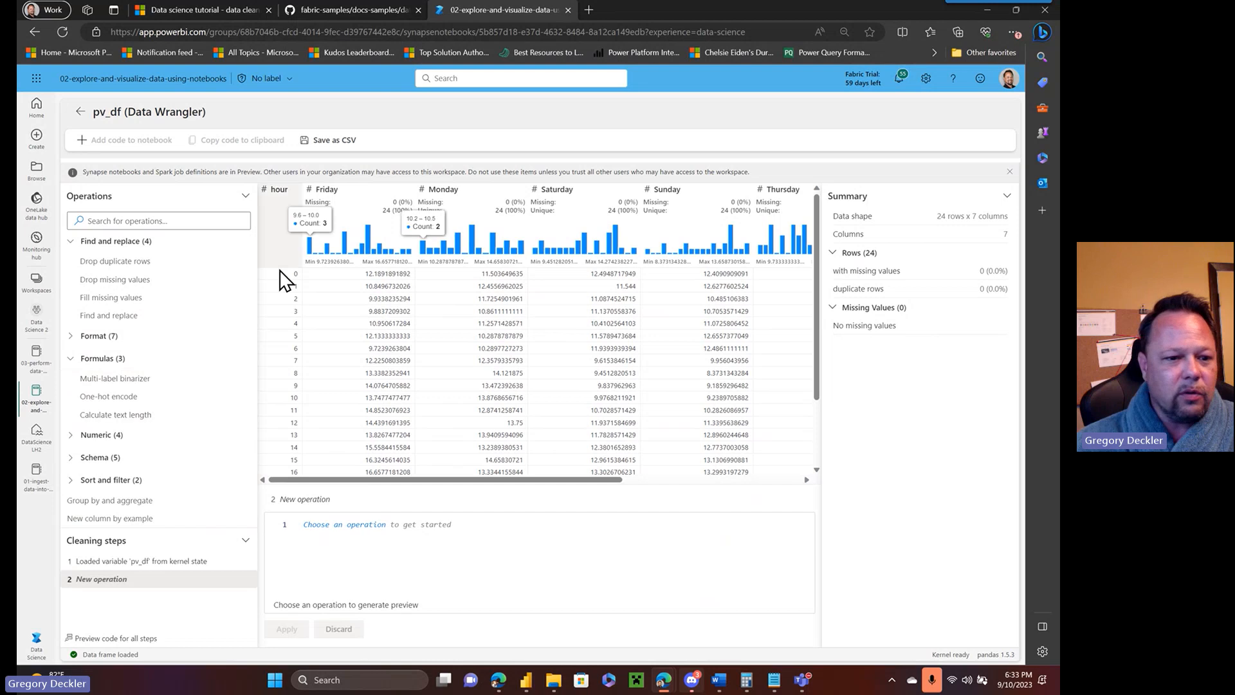
{"action": "left_click", "coordinate": [76, 438]}
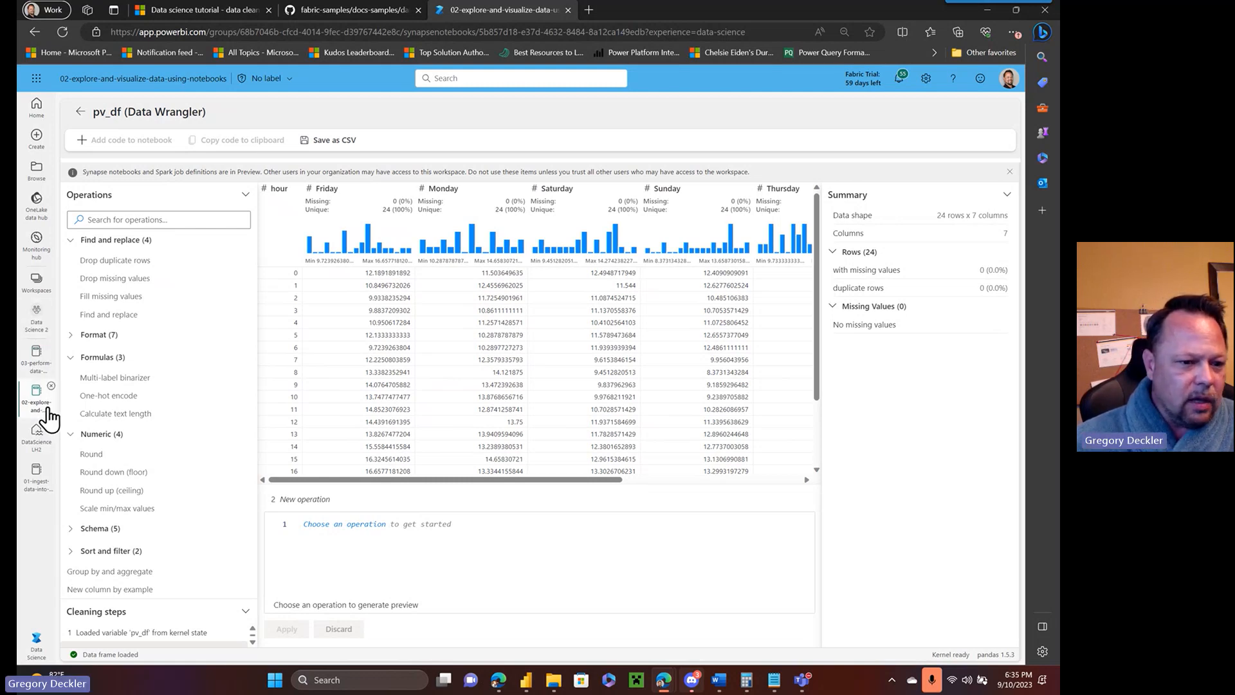
- Check the progress of the 03 data cleansing notebook and open the DataScience1LH lakehouse in the Data Science 1 workspace
{"action": "left_click", "coordinate": [37, 353]}
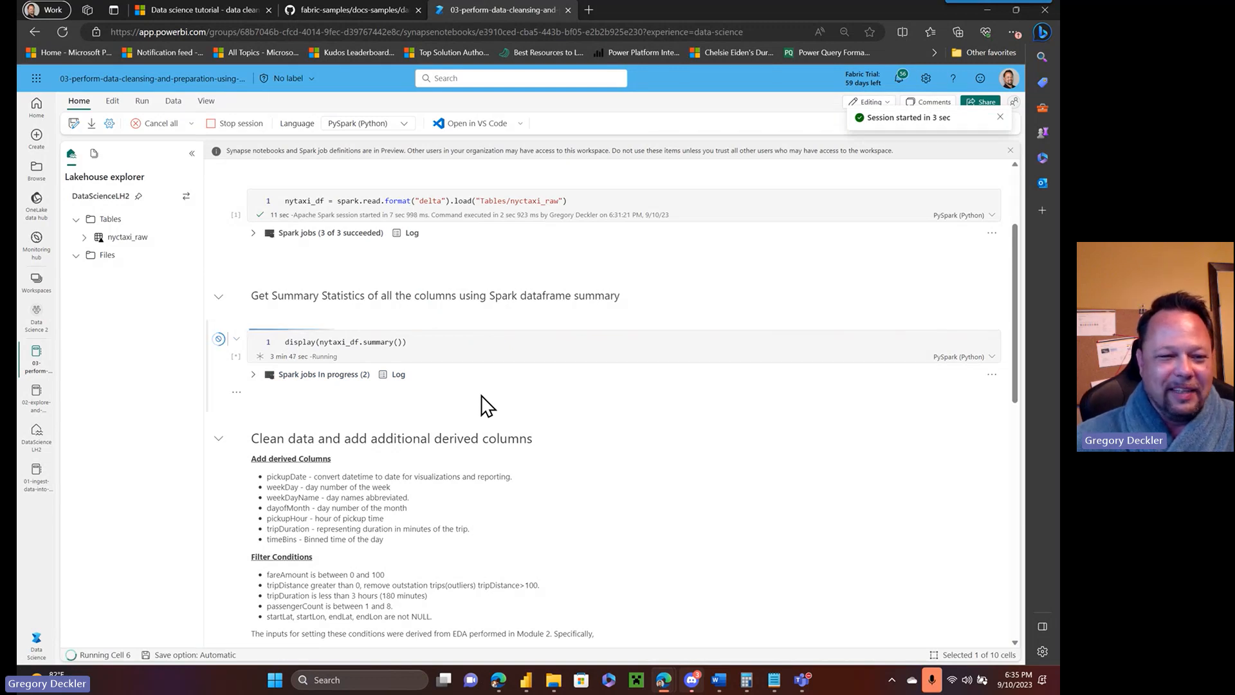
{"action": "left_click", "coordinate": [38, 286]}
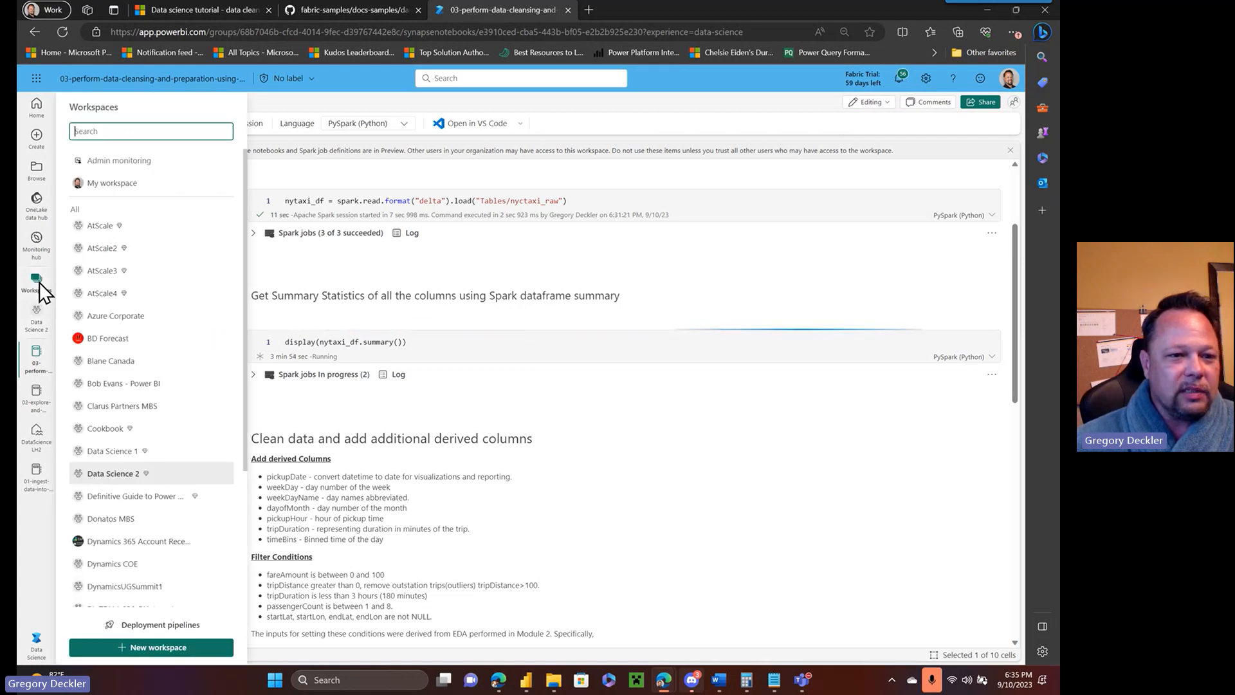
{"action": "left_click", "coordinate": [113, 451]}
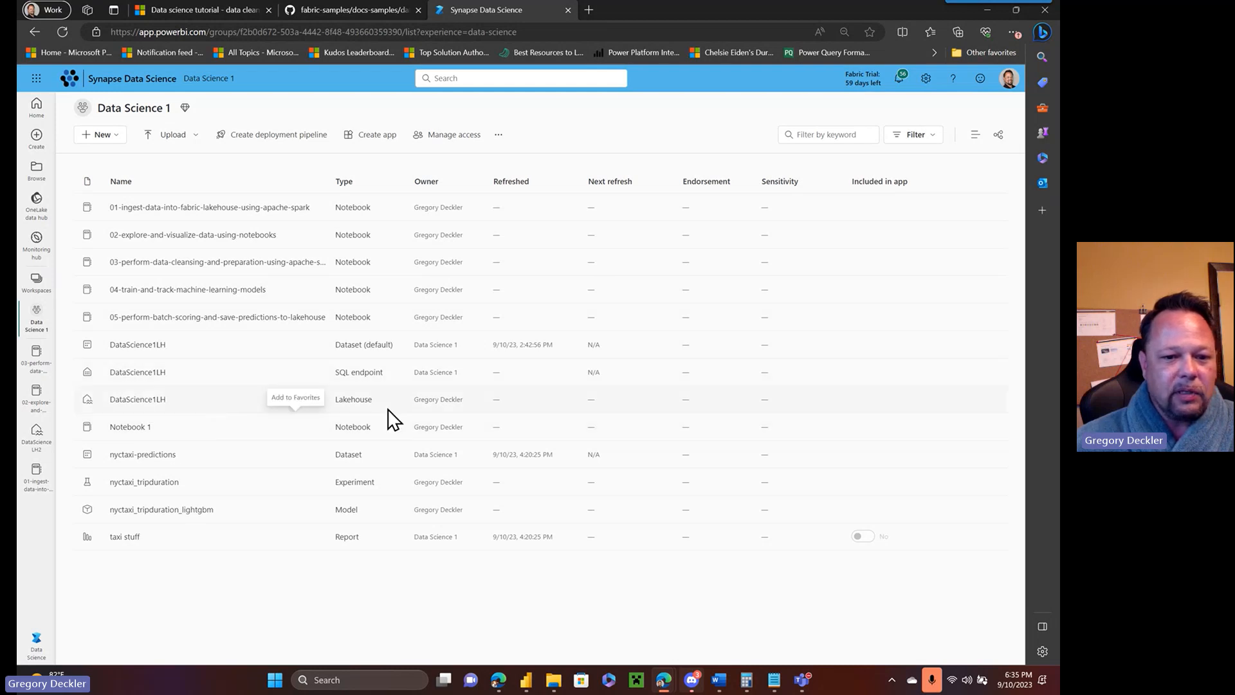
{"action": "left_click", "coordinate": [143, 402]}
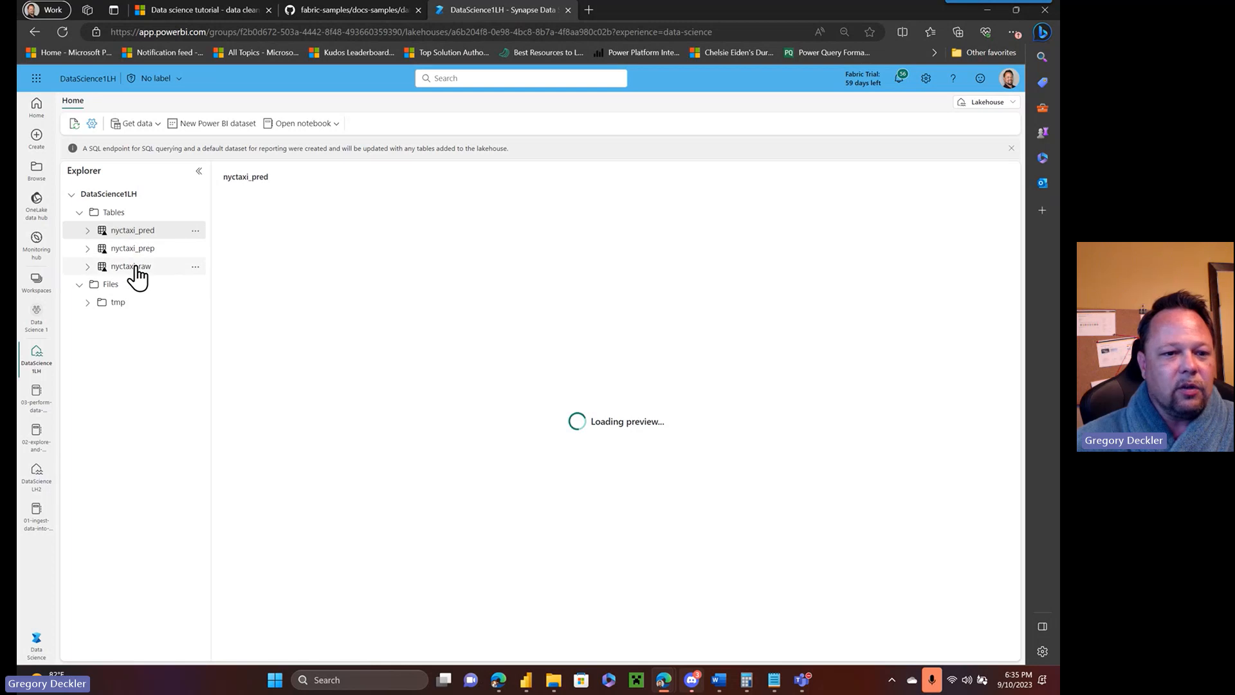
- Examine the columns and data preview of the nyctaxi_prep table in the DataScience1LH lakehouse
{"action": "left_click", "coordinate": [90, 267]}
{"action": "left_click", "coordinate": [89, 267]}
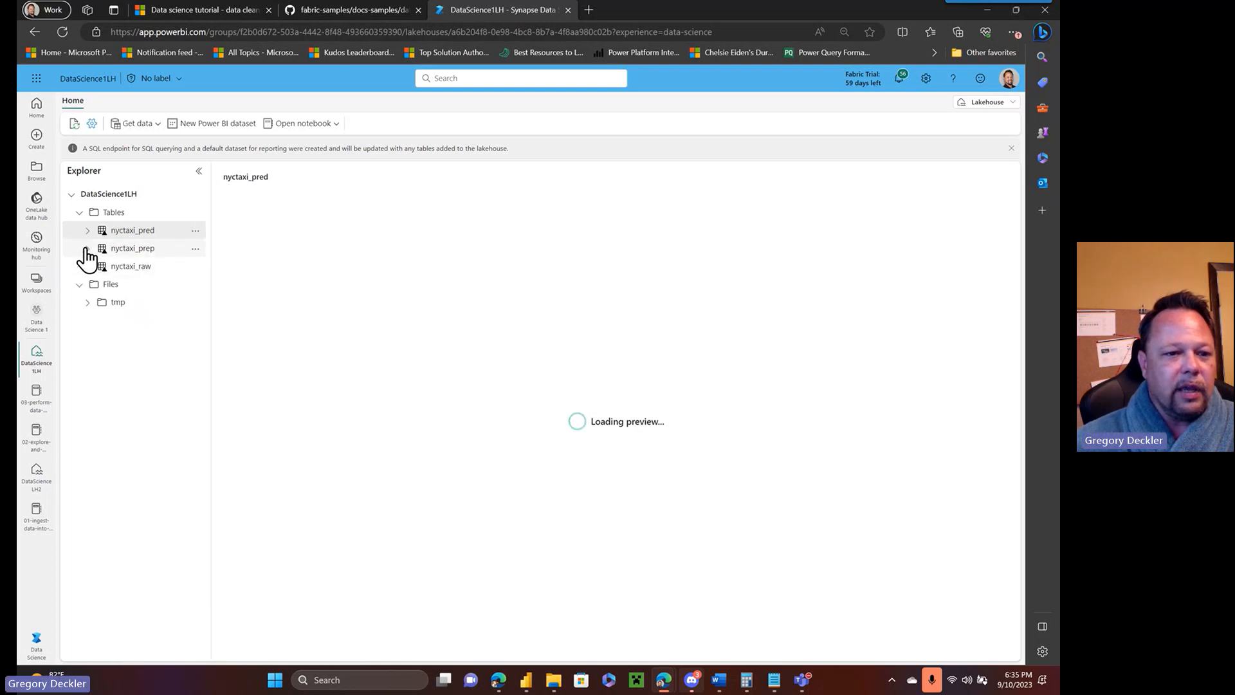
{"action": "left_click", "coordinate": [87, 248]}
{"action": "scroll", "coordinate": [157, 284], "scroll_direction": "down", "scroll_amount": 4}
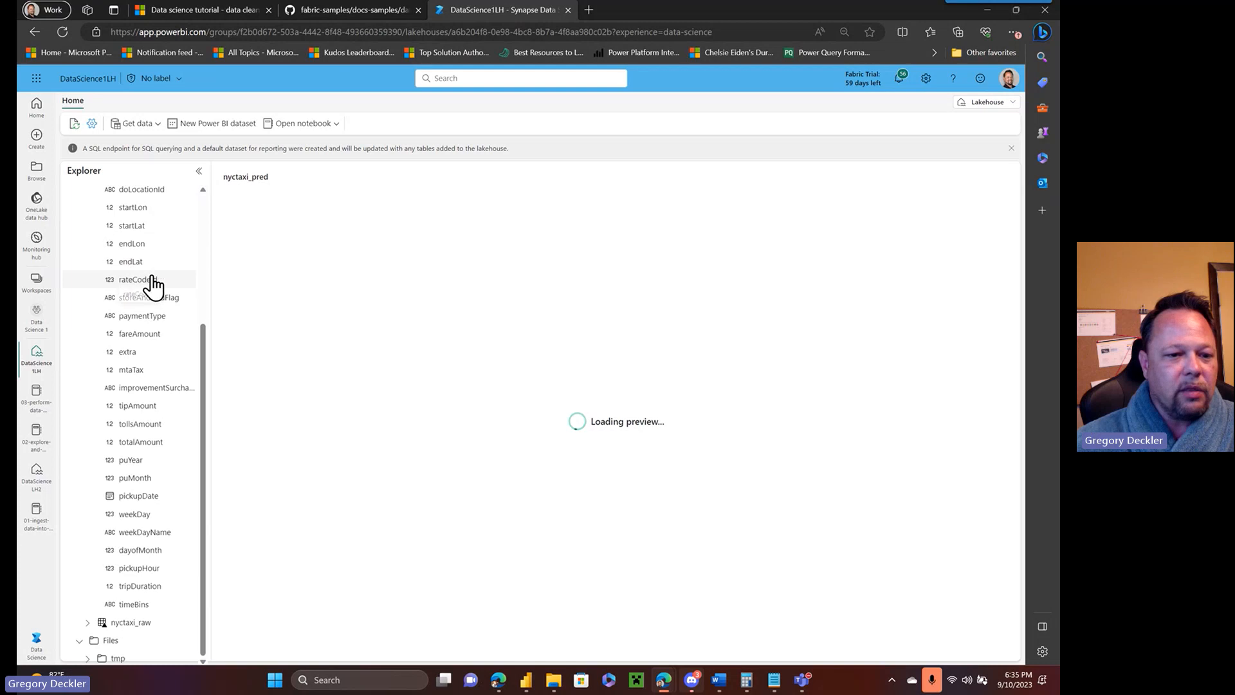
{"action": "scroll", "coordinate": [154, 286], "scroll_direction": "up", "scroll_amount": 2}
{"action": "scroll", "coordinate": [154, 286], "scroll_direction": "up", "scroll_amount": 2}
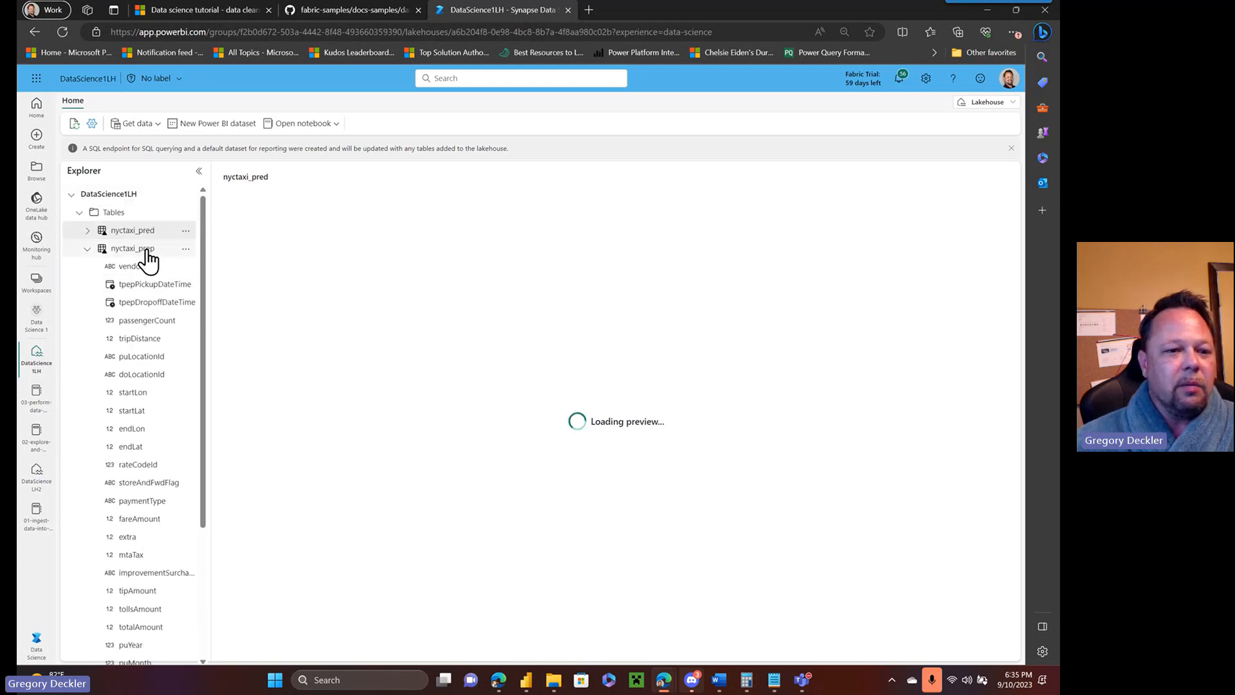
{"action": "left_click", "coordinate": [89, 249]}
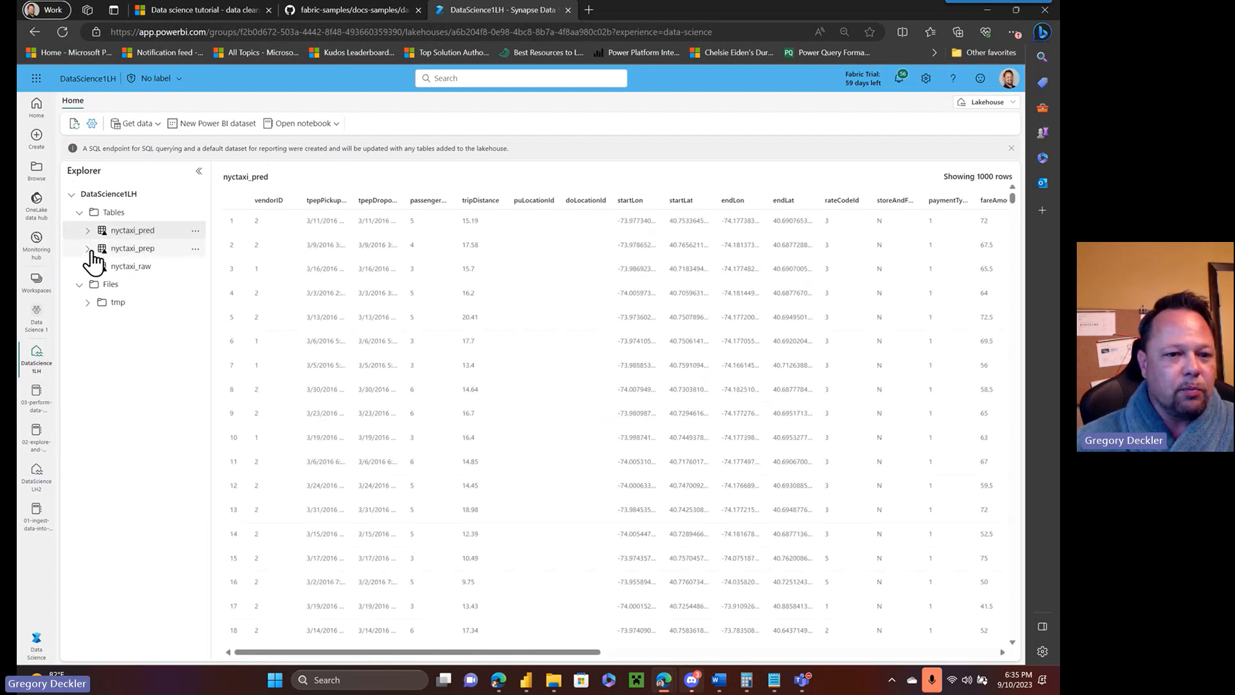
{"action": "left_click", "coordinate": [88, 250]}
{"action": "left_click", "coordinate": [126, 250]}
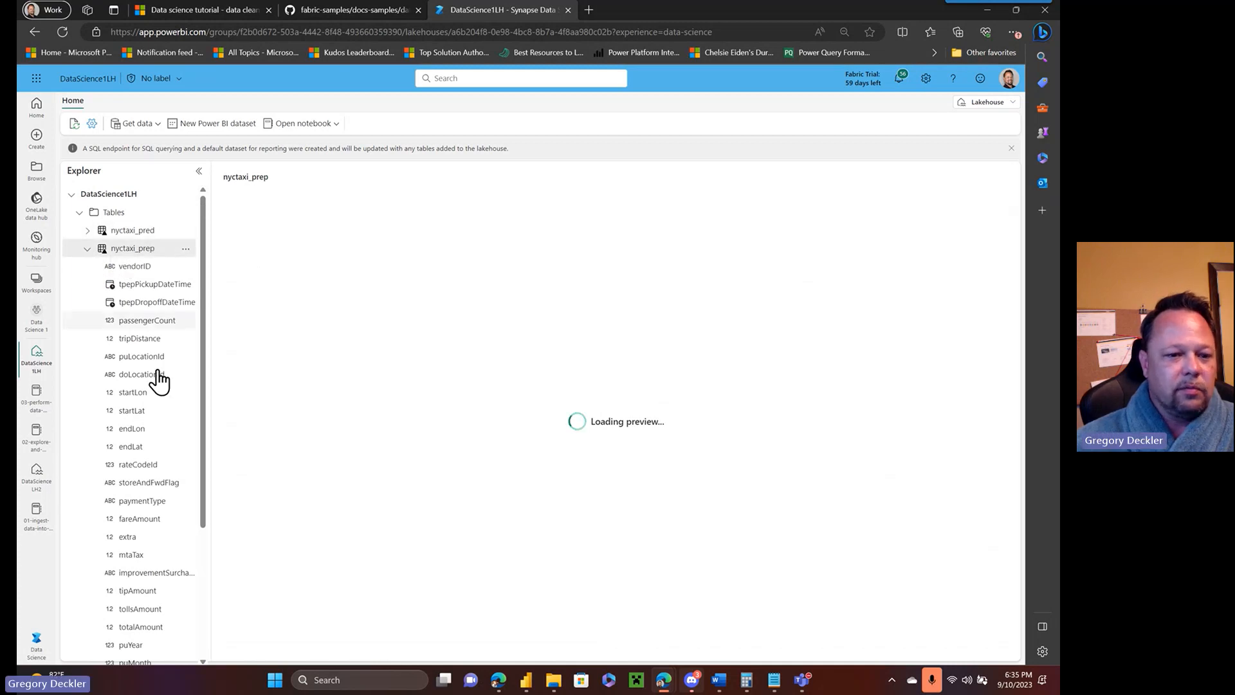
{"action": "scroll", "coordinate": [162, 385], "scroll_direction": "down", "scroll_amount": 1}
{"action": "scroll", "coordinate": [162, 386], "scroll_direction": "up", "scroll_amount": 1}
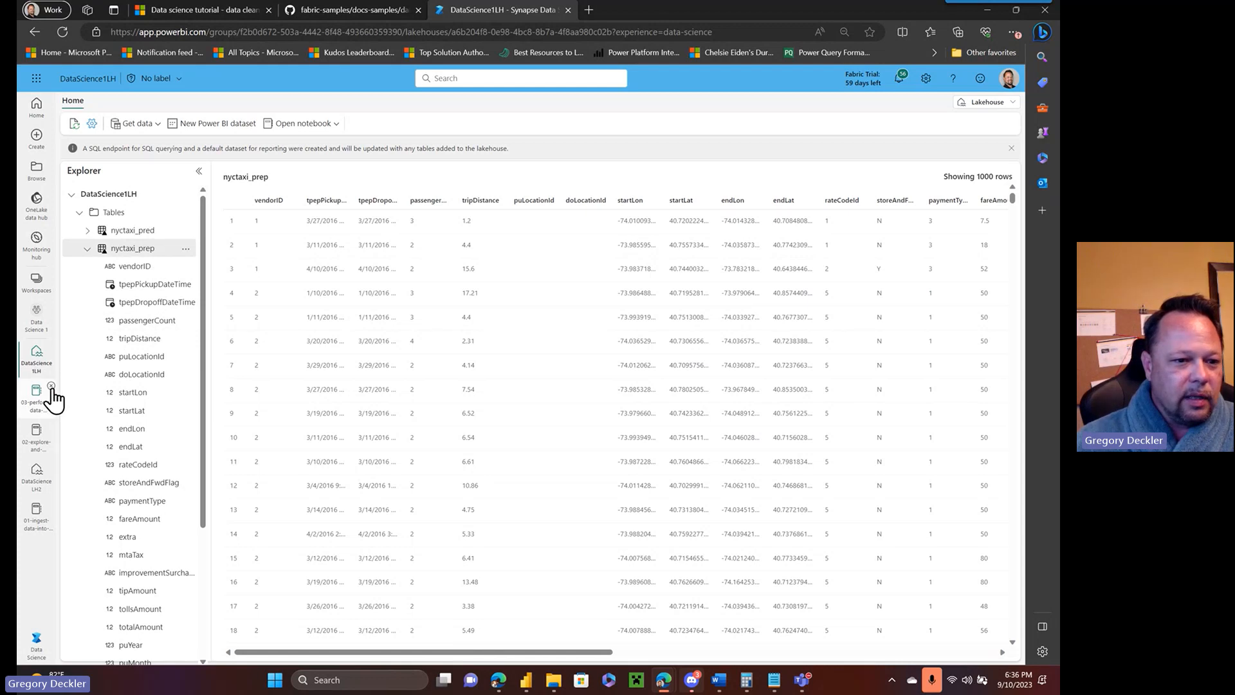
- Close all the open notebooks and lakehouses and open the 04-train-and-track-machine-learning-models notebook from the Data Science 1 workspace
{"action": "left_click", "coordinate": [51, 386]}
{"action": "left_click", "coordinate": [51, 386]}
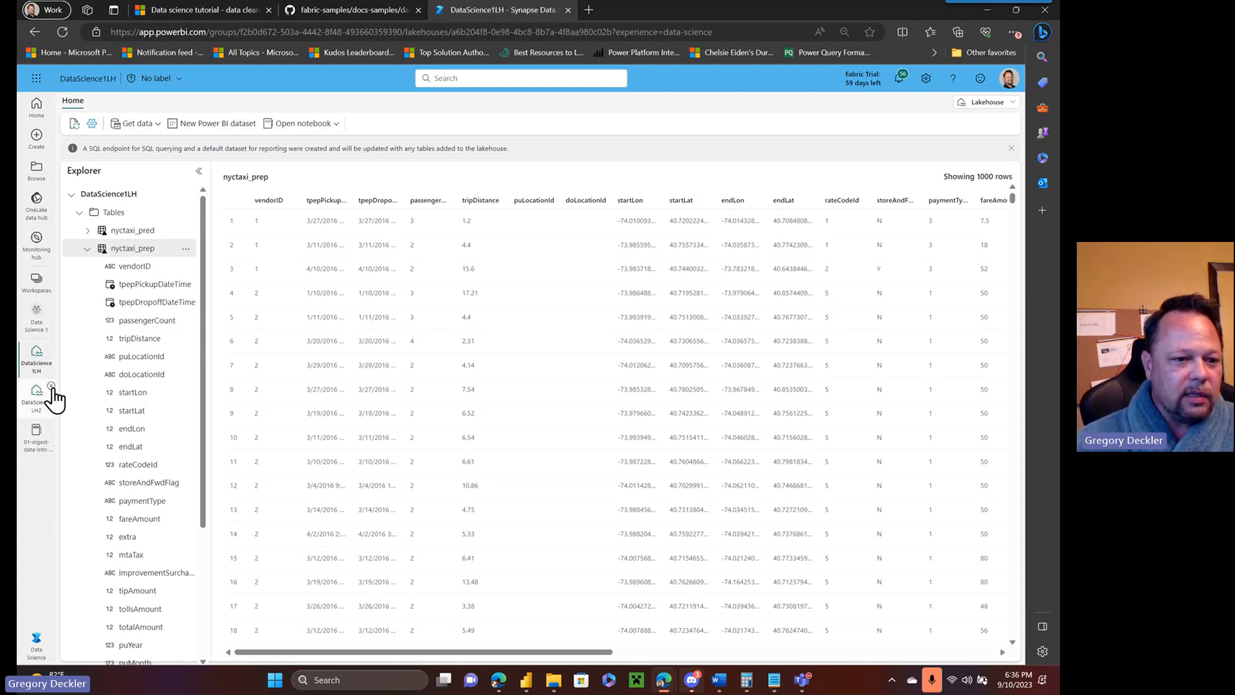
{"action": "left_click", "coordinate": [51, 386]}
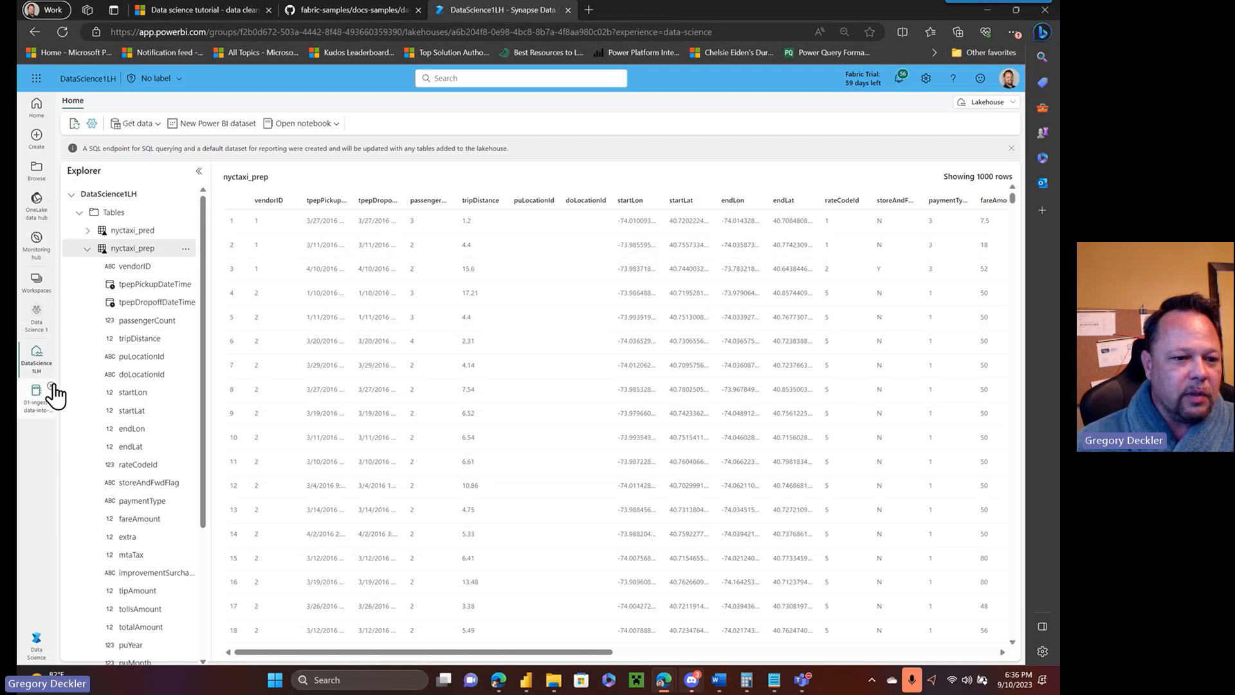
{"action": "left_click", "coordinate": [51, 385]}
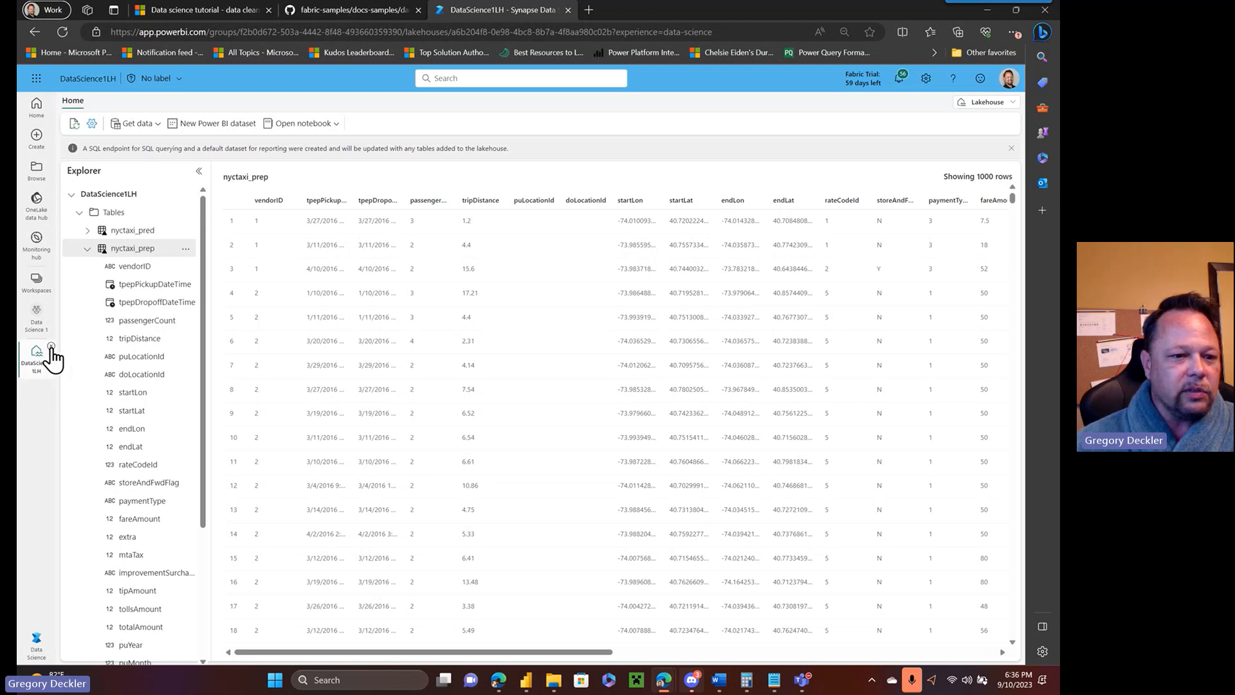
{"action": "left_click", "coordinate": [51, 348]}
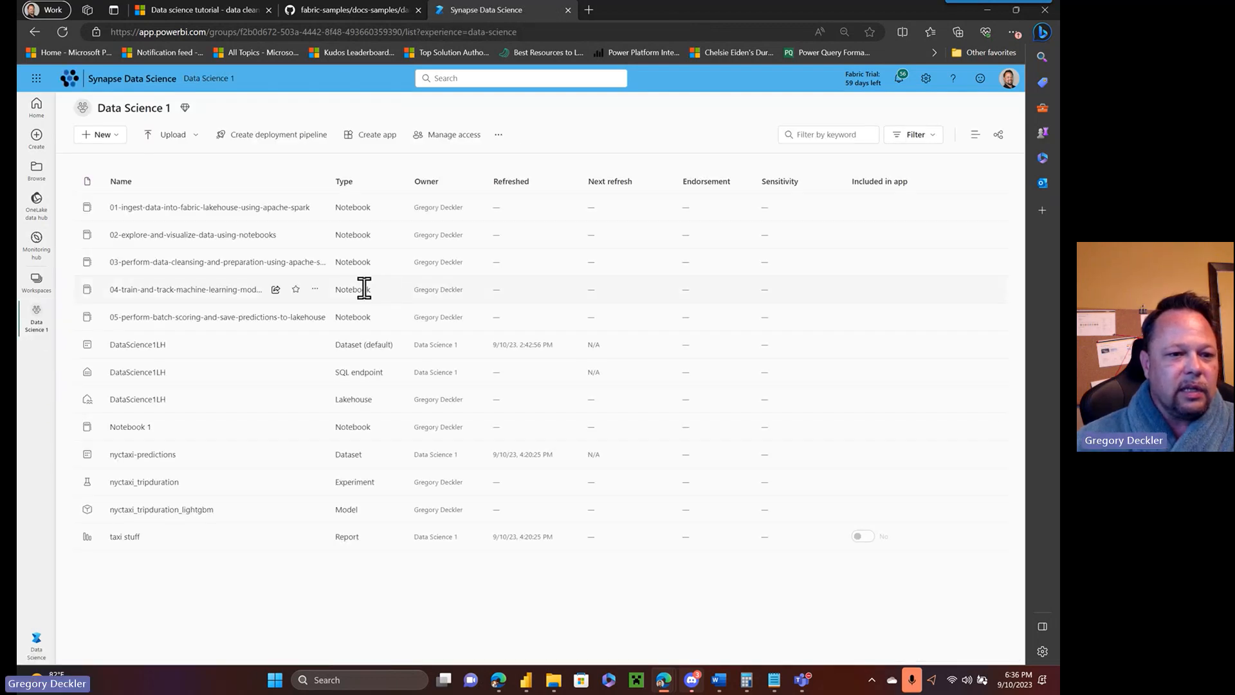
{"action": "left_click", "coordinate": [177, 296]}
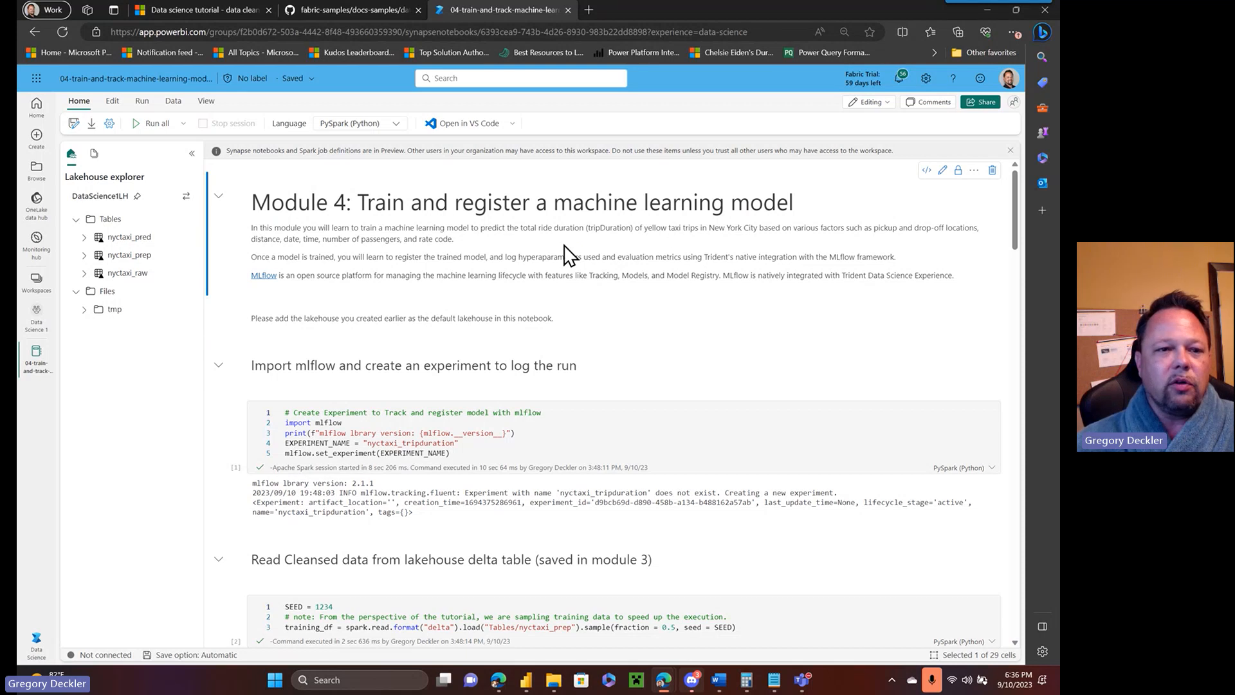
- Switch to the Microsoft Learn tutorial and skim the Part 4 article on training and registering machine learning models
{"action": "left_click", "coordinate": [233, 12]}
{"action": "left_click", "coordinate": [135, 262]}
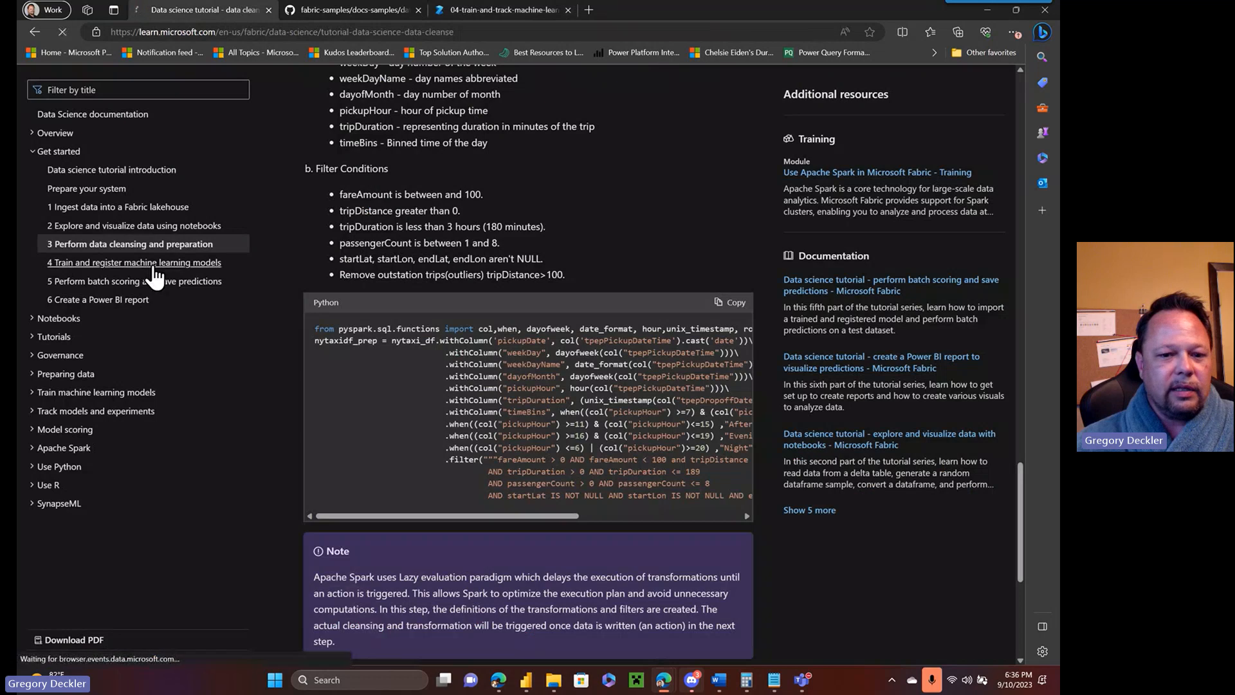
{"action": "scroll", "coordinate": [509, 238], "scroll_direction": "down", "scroll_amount": 10}
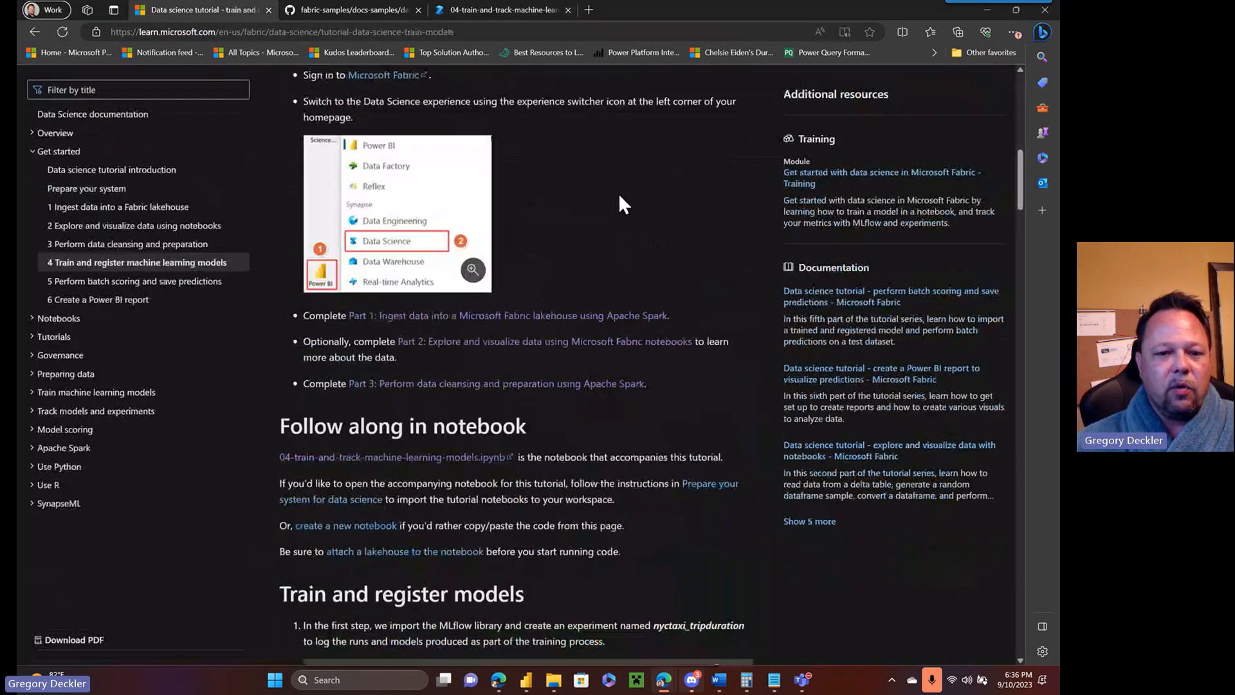
{"action": "scroll", "coordinate": [619, 193], "scroll_direction": "down", "scroll_amount": 5}
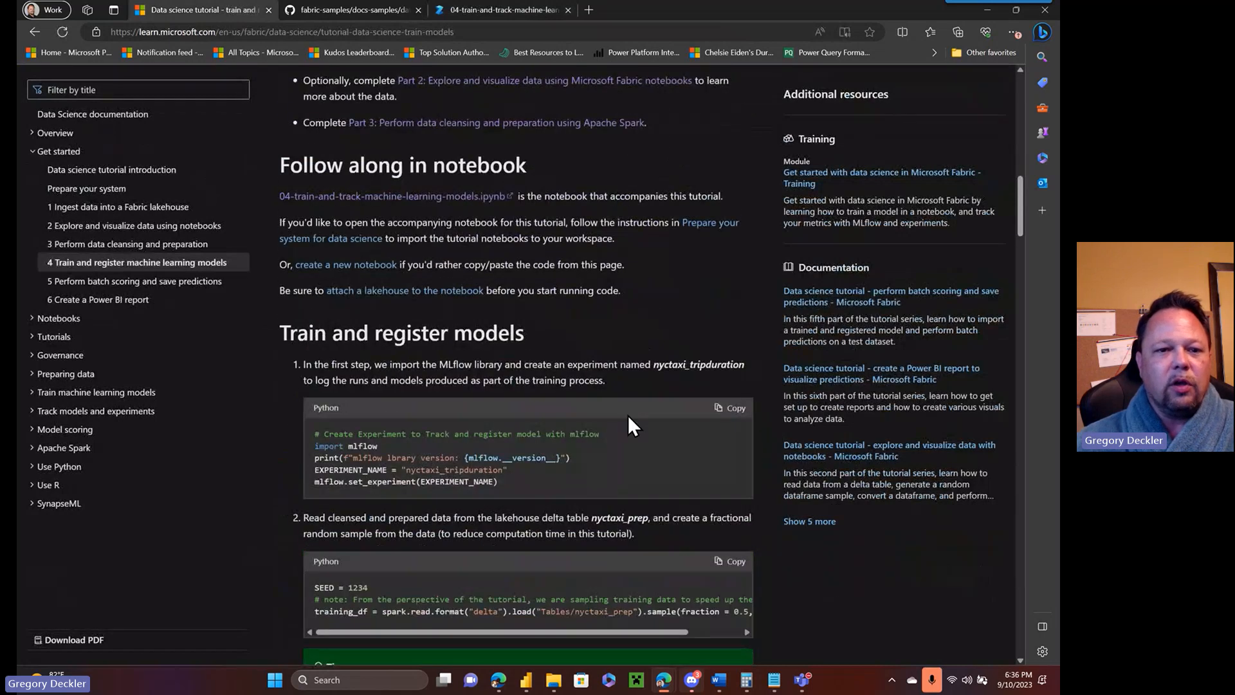
{"action": "scroll", "coordinate": [647, 248], "scroll_direction": "down", "scroll_amount": 20}
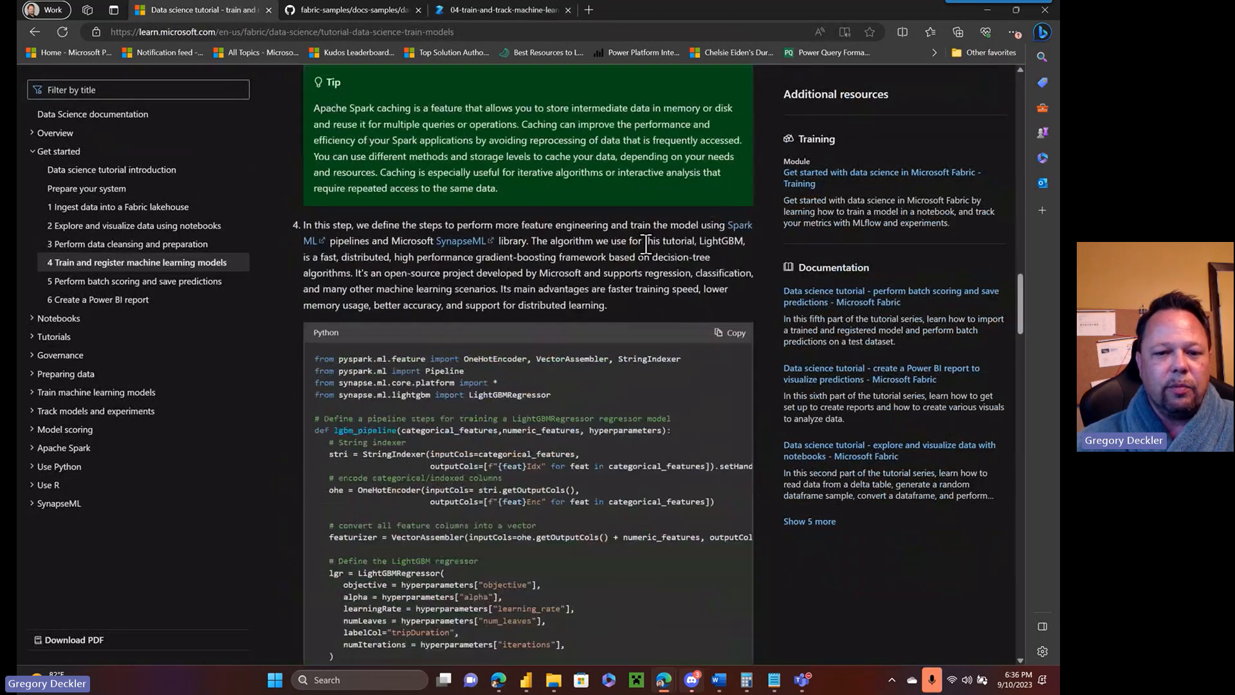
{"action": "scroll", "coordinate": [646, 244], "scroll_direction": "down", "scroll_amount": 20}
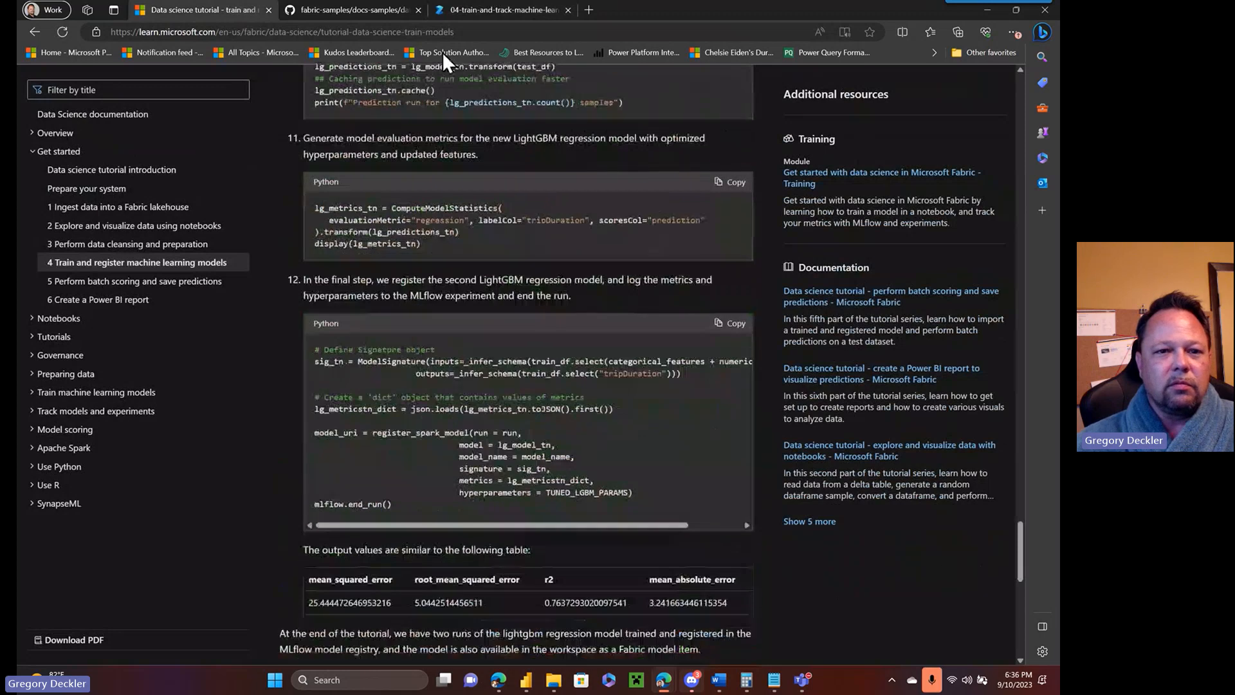
- Return to the Module 4 notebook in Fabric, run all its cells and skim the code down to the final run_uri cell
{"action": "left_click", "coordinate": [491, 11]}
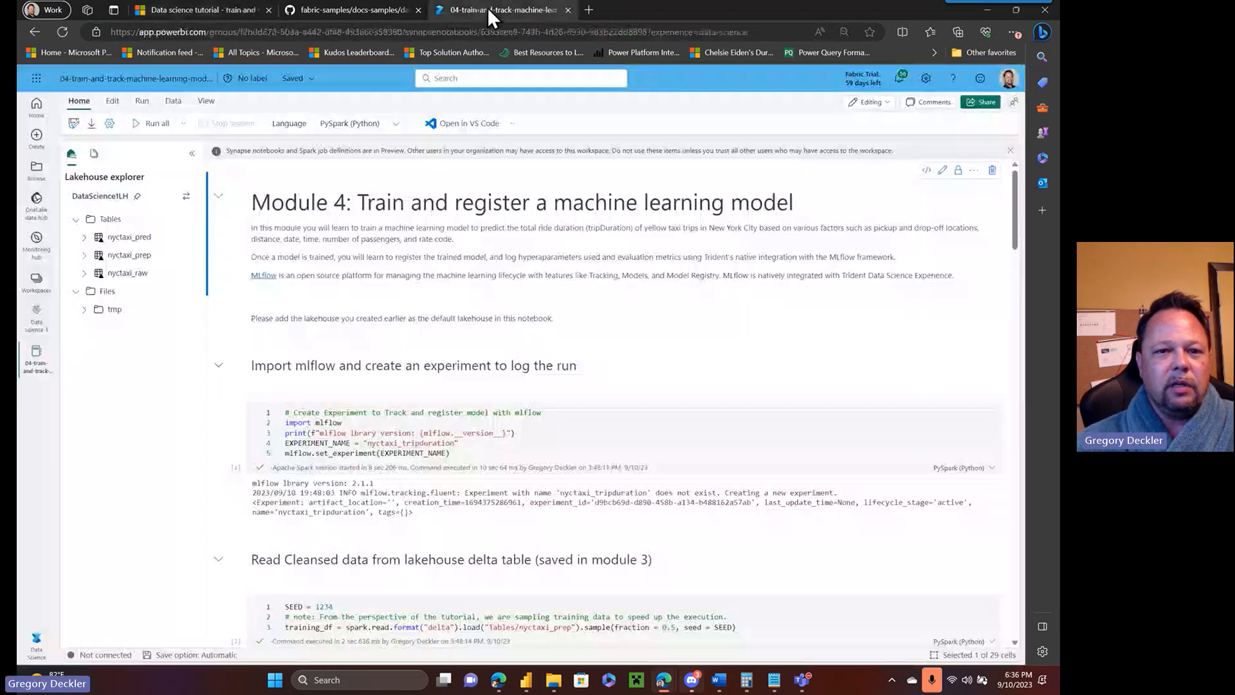
{"action": "left_click", "coordinate": [157, 123]}
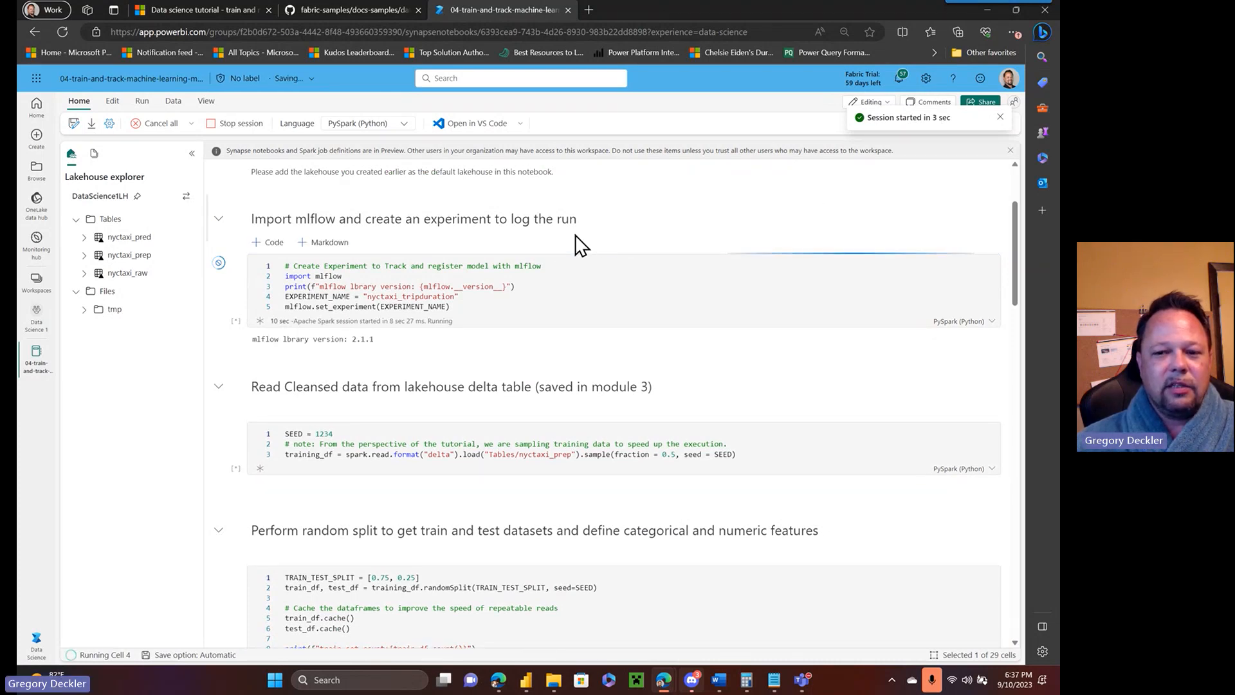
{"action": "scroll", "coordinate": [579, 245], "scroll_direction": "down", "scroll_amount": 3}
{"action": "scroll", "coordinate": [576, 236], "scroll_direction": "down", "scroll_amount": 20}
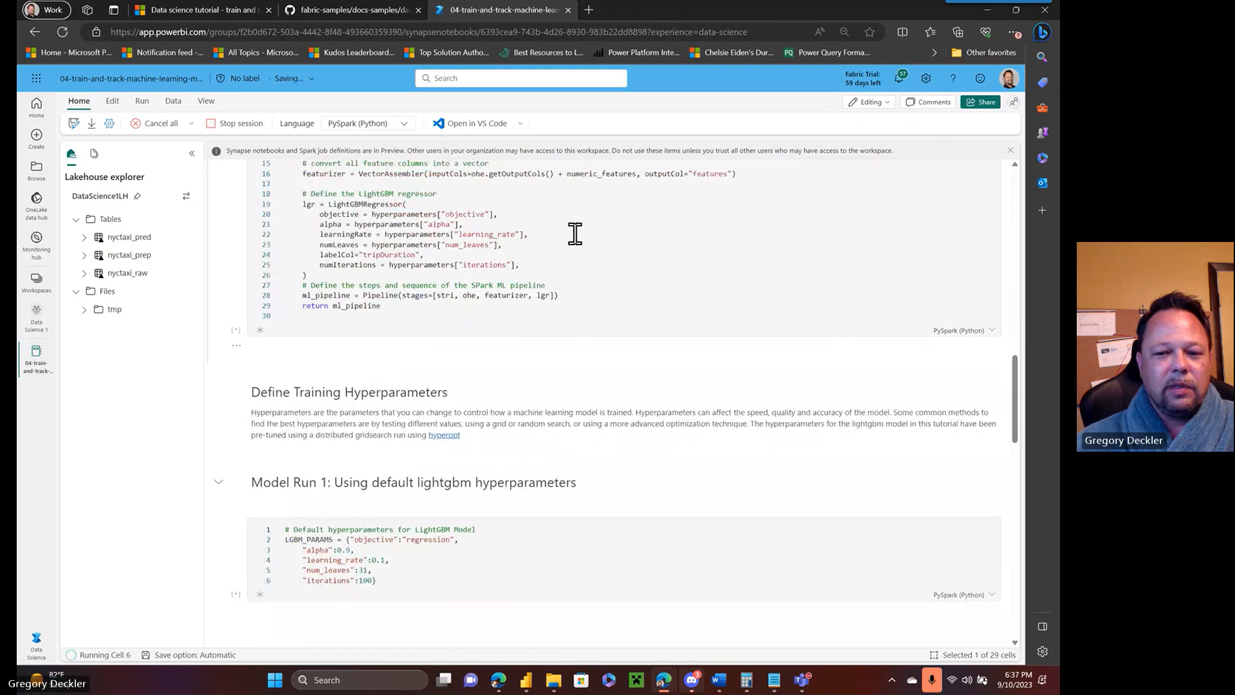
{"action": "scroll", "coordinate": [575, 233], "scroll_direction": "down", "scroll_amount": 15}
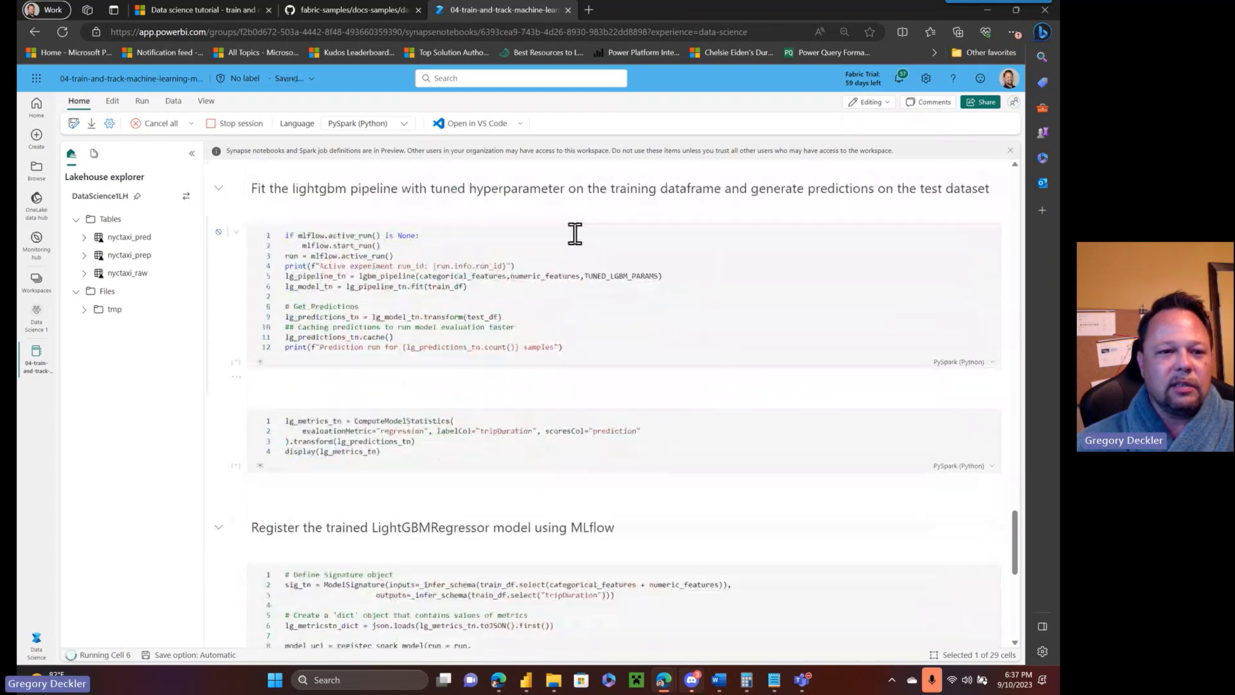
{"action": "scroll", "coordinate": [659, 369], "scroll_direction": "down", "scroll_amount": 7}
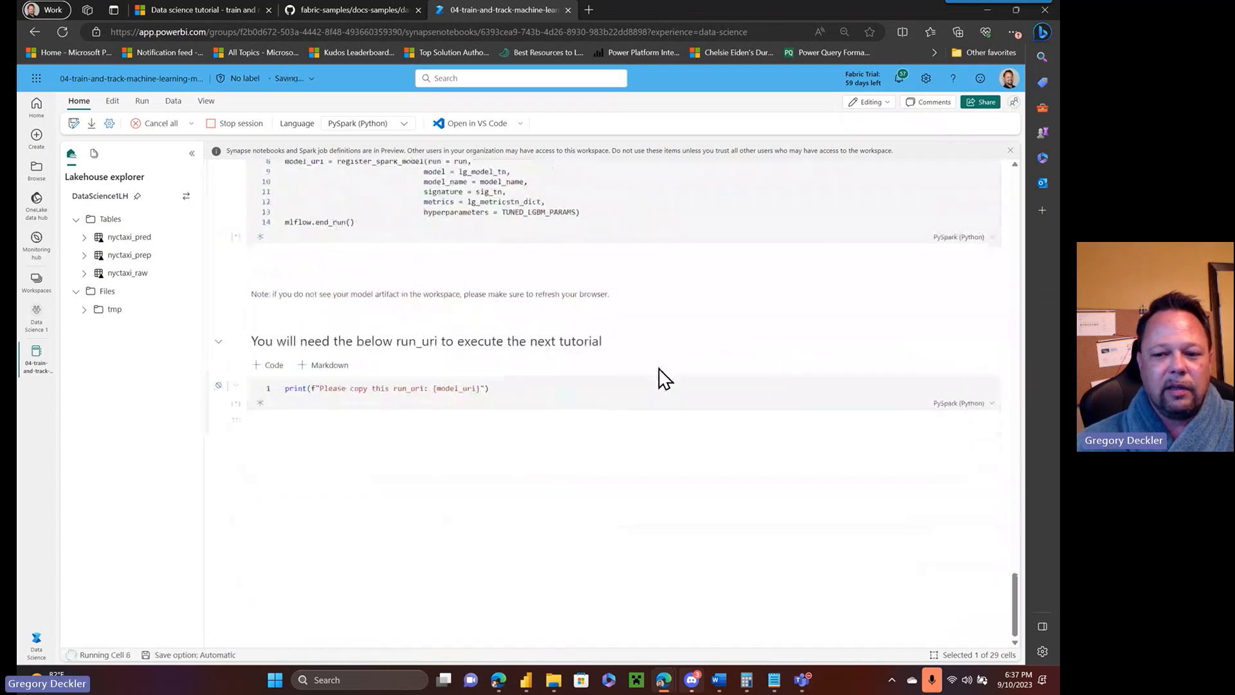
{"action": "scroll", "coordinate": [662, 377], "scroll_direction": "up", "scroll_amount": 8}
{"action": "scroll", "coordinate": [659, 366], "scroll_direction": "up", "scroll_amount": 20}
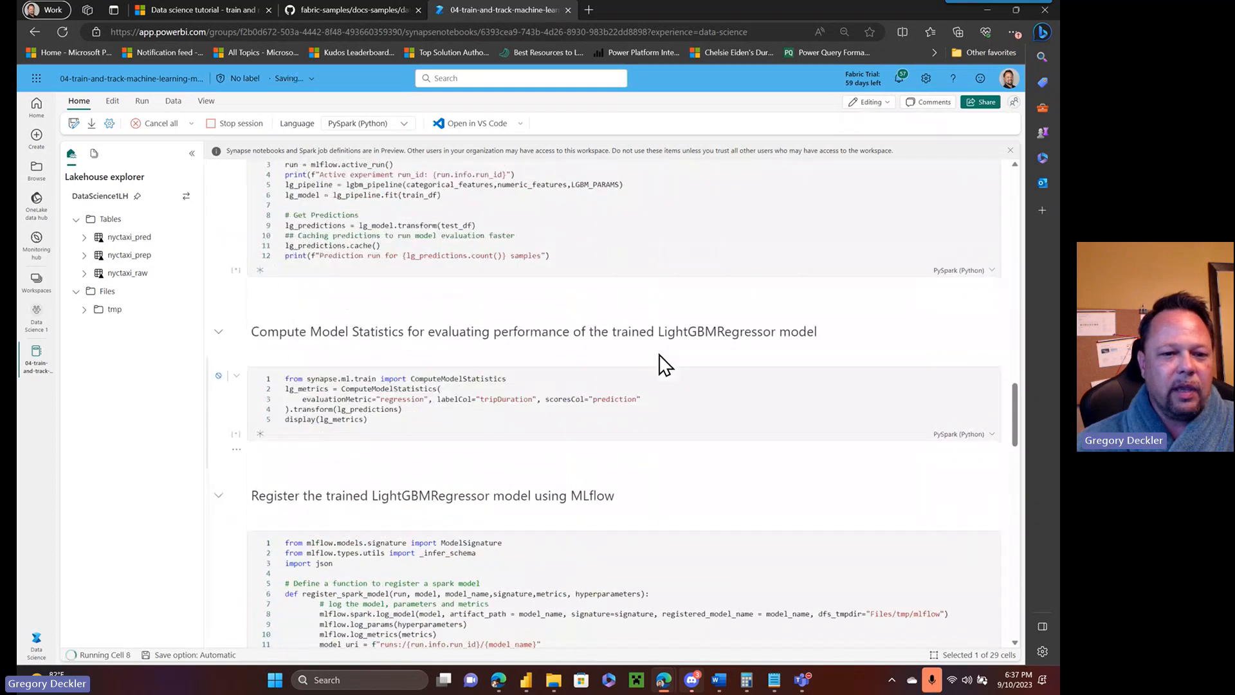
{"action": "scroll", "coordinate": [659, 353], "scroll_direction": "up", "scroll_amount": 15}
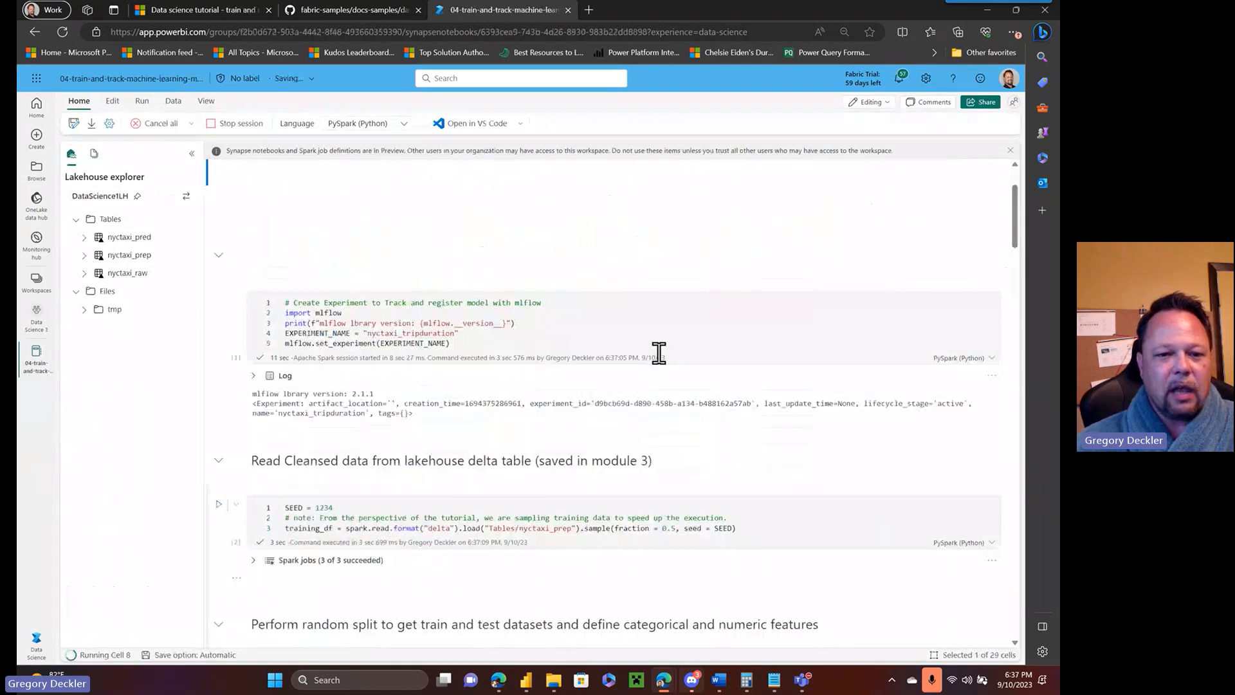
- Examine the cells that read nyctaxi_prep, split train and test data, and define the LightGBM pipeline and default hyperparameters
{"action": "scroll", "coordinate": [665, 365], "scroll_direction": "down", "scroll_amount": 3}
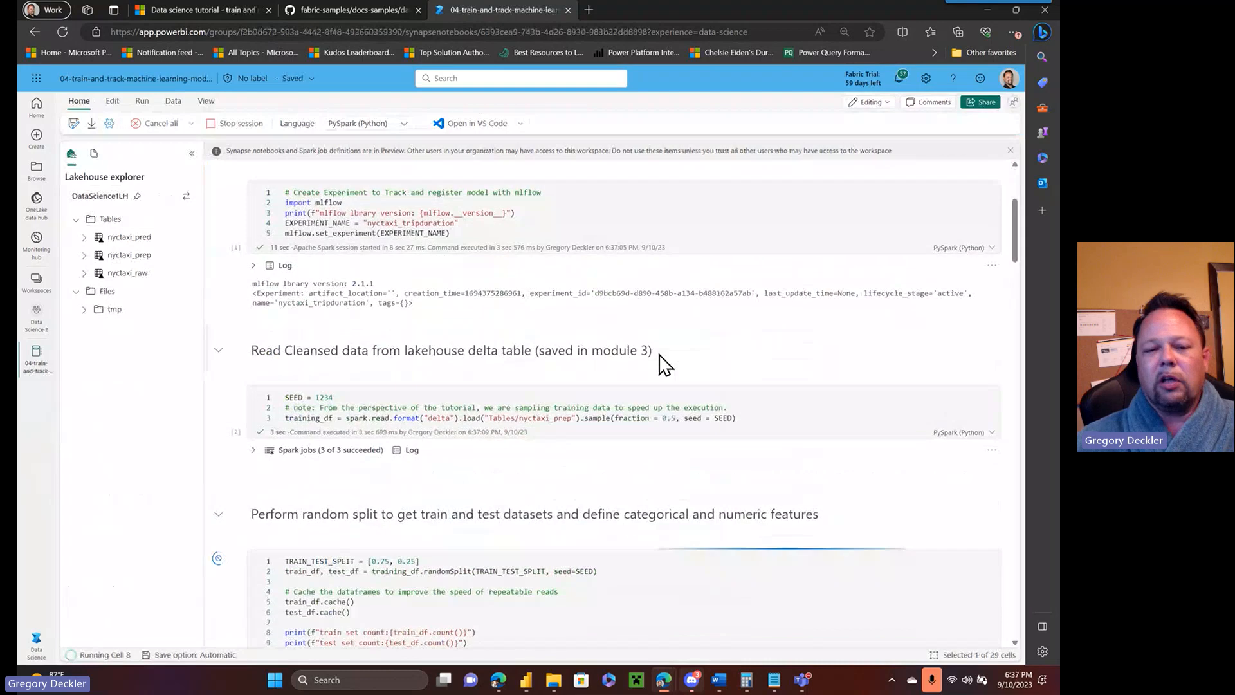
{"action": "scroll", "coordinate": [663, 328], "scroll_direction": "down", "scroll_amount": 3}
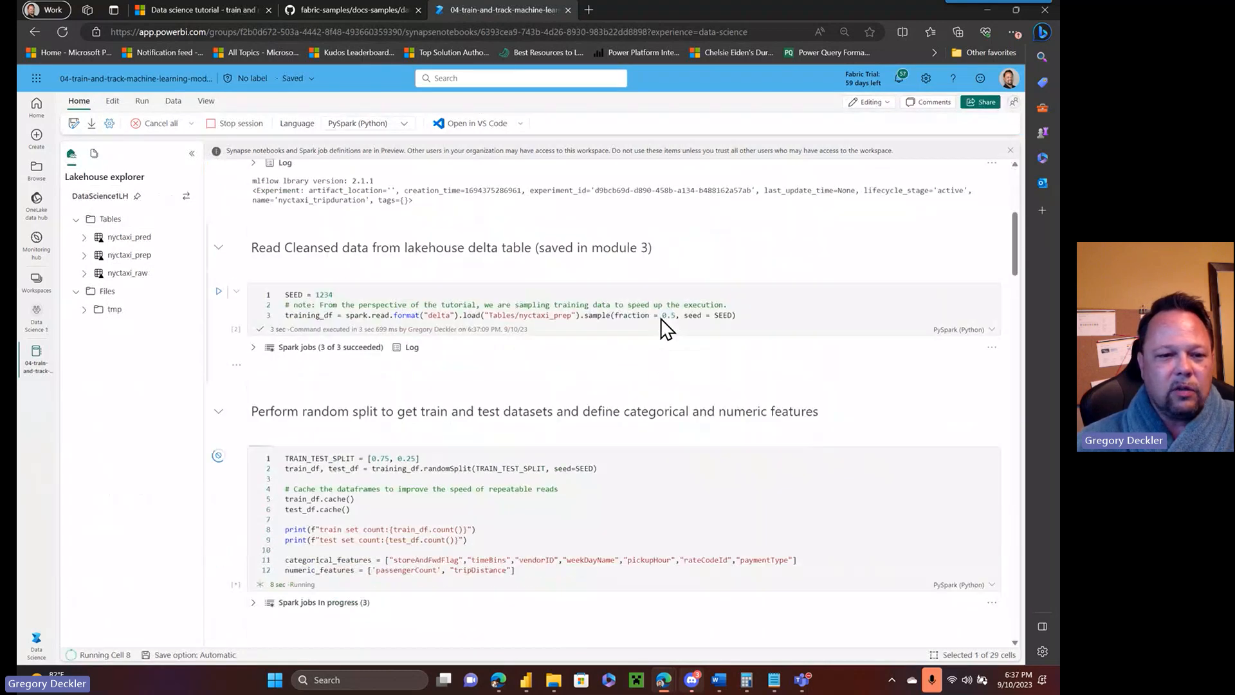
{"action": "scroll", "coordinate": [450, 299], "scroll_direction": "down", "scroll_amount": 3}
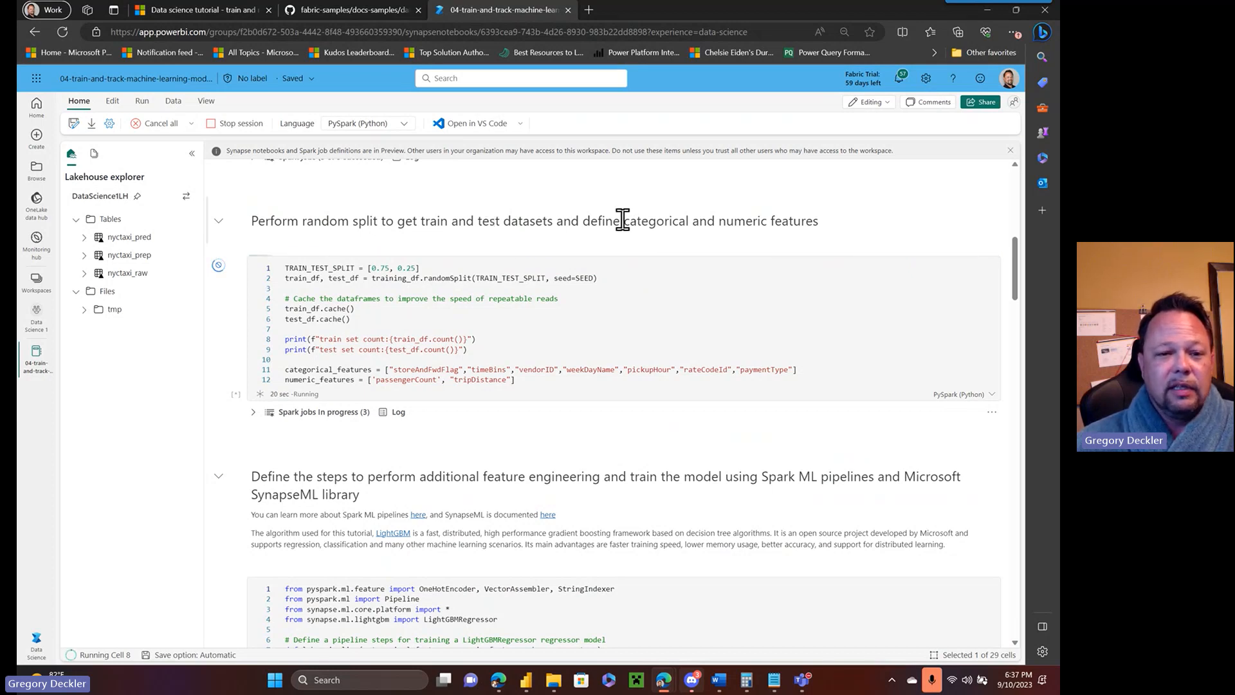
{"action": "scroll", "coordinate": [621, 219], "scroll_direction": "up", "scroll_amount": 5}
{"action": "scroll", "coordinate": [621, 212], "scroll_direction": "down", "scroll_amount": 5}
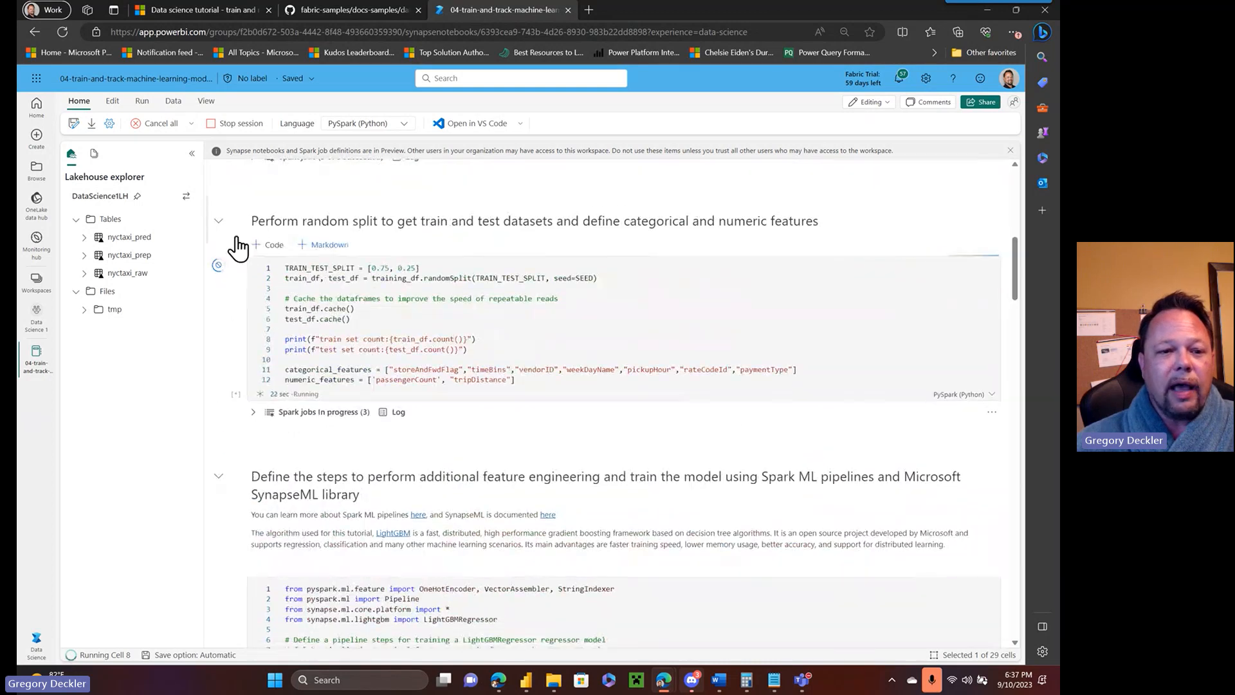
{"action": "left_click", "coordinate": [219, 222]}
{"action": "left_click", "coordinate": [219, 223]}
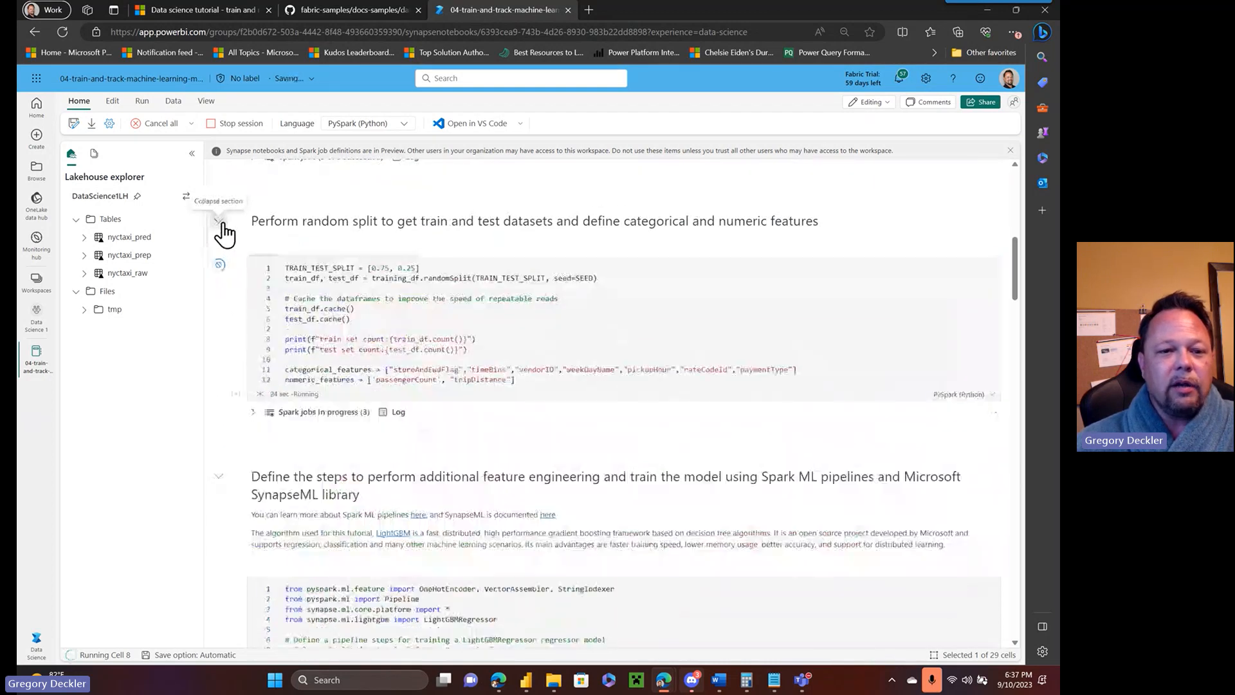
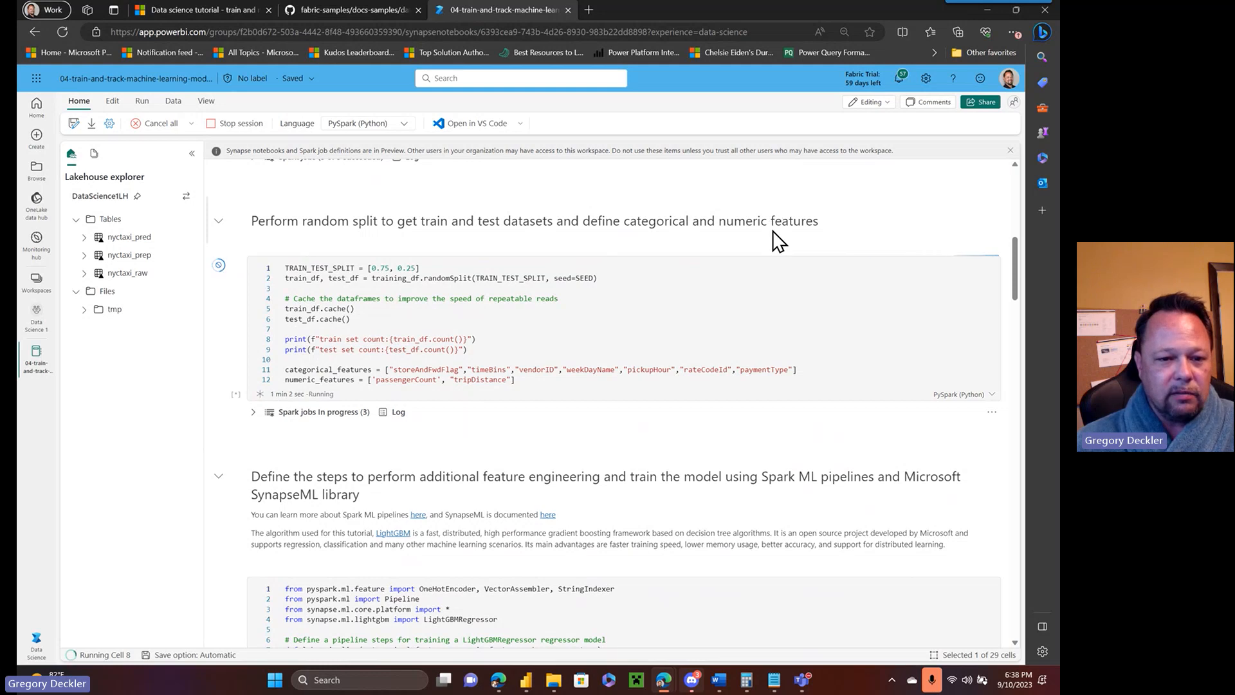
{"action": "scroll", "coordinate": [778, 242], "scroll_direction": "down", "scroll_amount": 1}
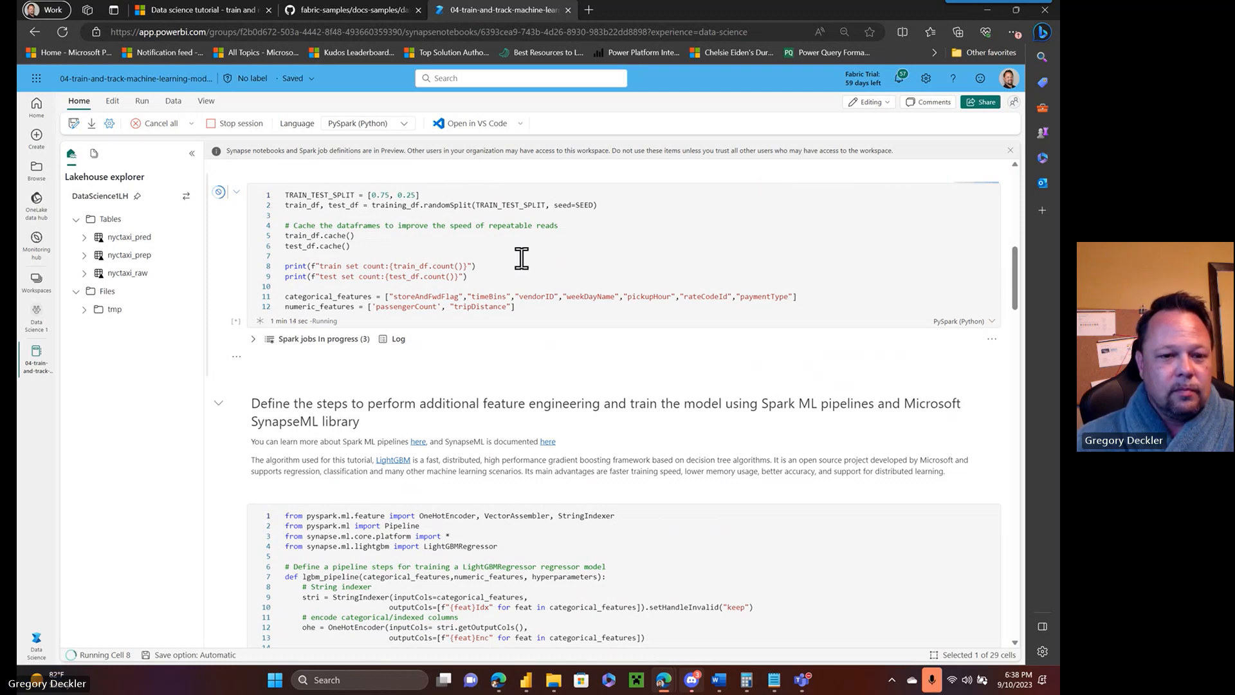
{"action": "scroll", "coordinate": [522, 266], "scroll_direction": "down", "scroll_amount": 2}
{"action": "scroll", "coordinate": [523, 266], "scroll_direction": "down", "scroll_amount": 9}
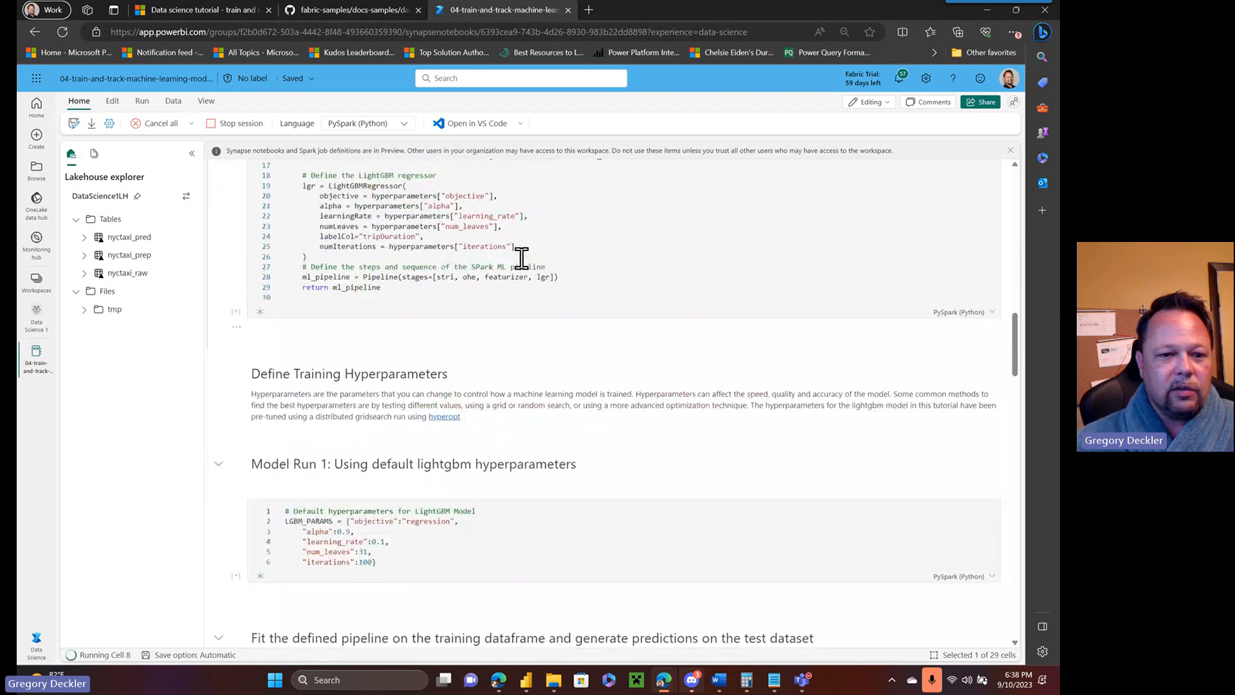
- Skim the notebook code from the train and test split through the Model Run 2 cells that fit and register the tuned LightGBM model
{"action": "scroll", "coordinate": [522, 266], "scroll_direction": "up", "scroll_amount": 2}
{"action": "scroll", "coordinate": [522, 267], "scroll_direction": "up", "scroll_amount": 6}
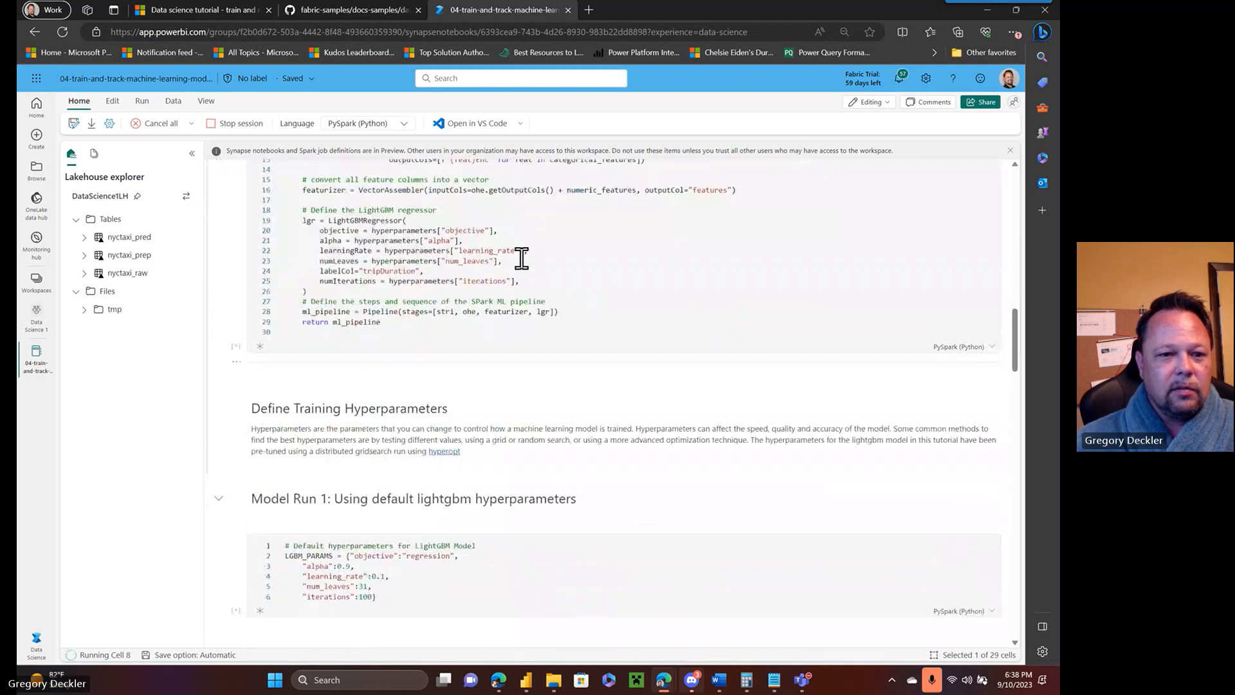
{"action": "scroll", "coordinate": [522, 266], "scroll_direction": "up", "scroll_amount": 5}
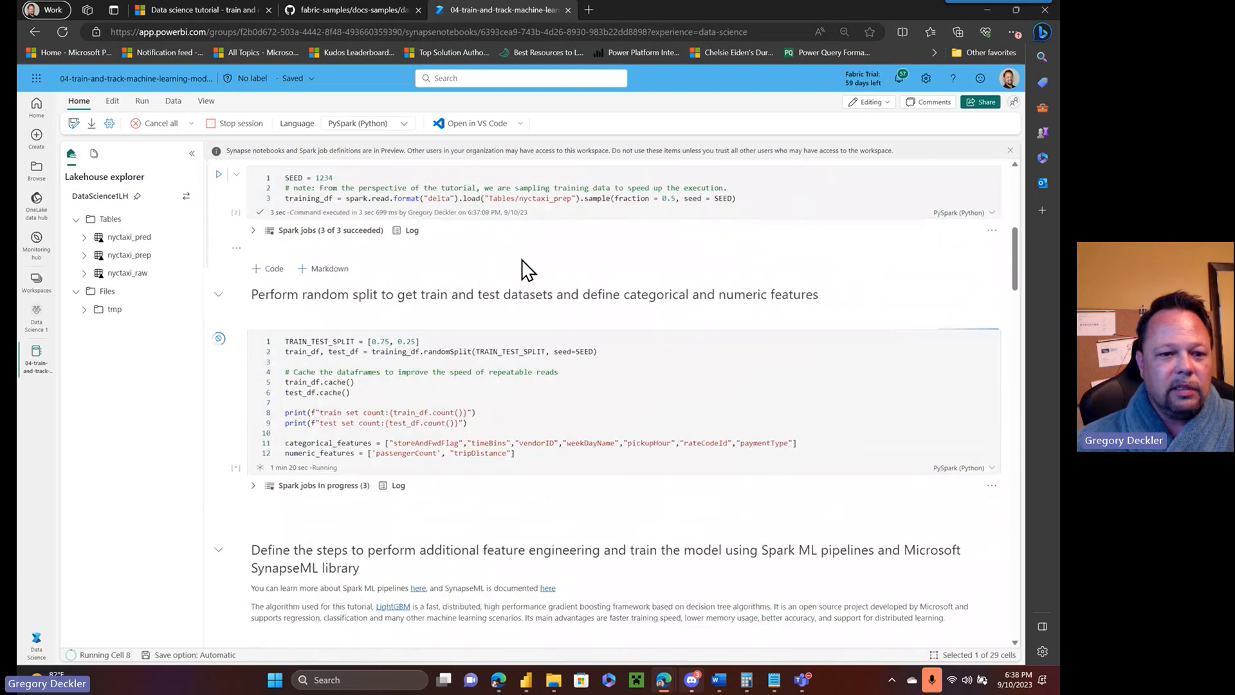
{"action": "scroll", "coordinate": [523, 267], "scroll_direction": "down", "scroll_amount": 4}
{"action": "scroll", "coordinate": [522, 266], "scroll_direction": "down", "scroll_amount": 3}
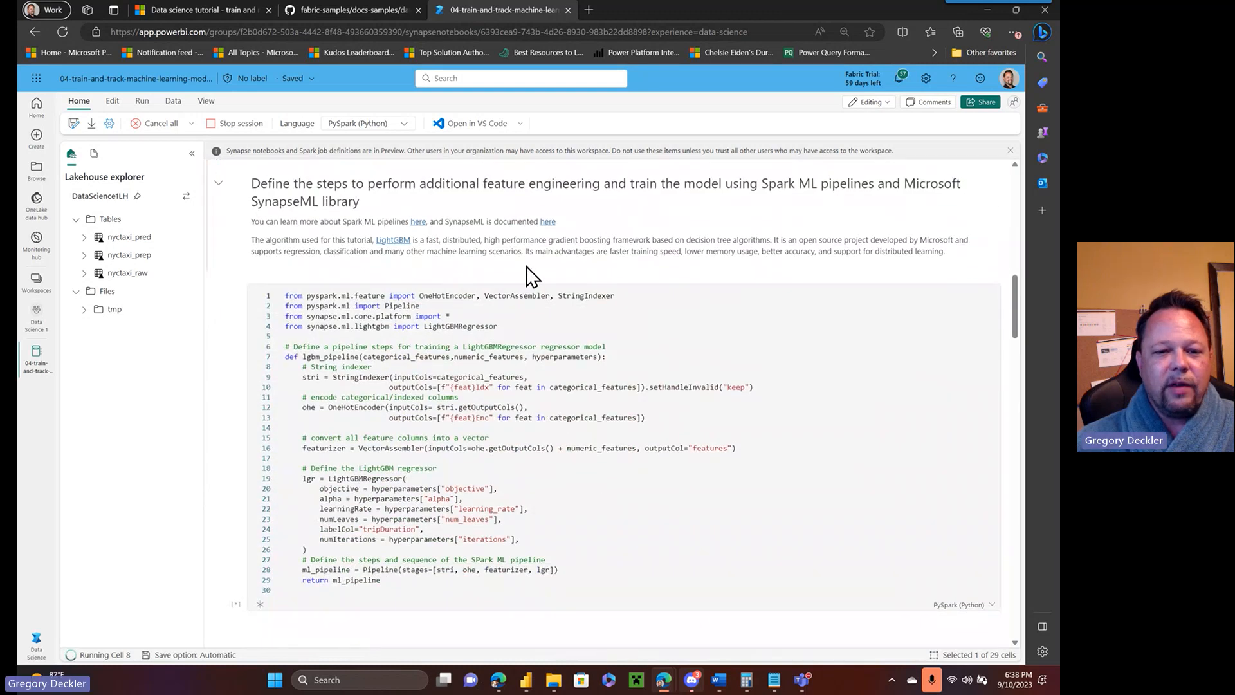
{"action": "scroll", "coordinate": [671, 254], "scroll_direction": "down", "scroll_amount": 15}
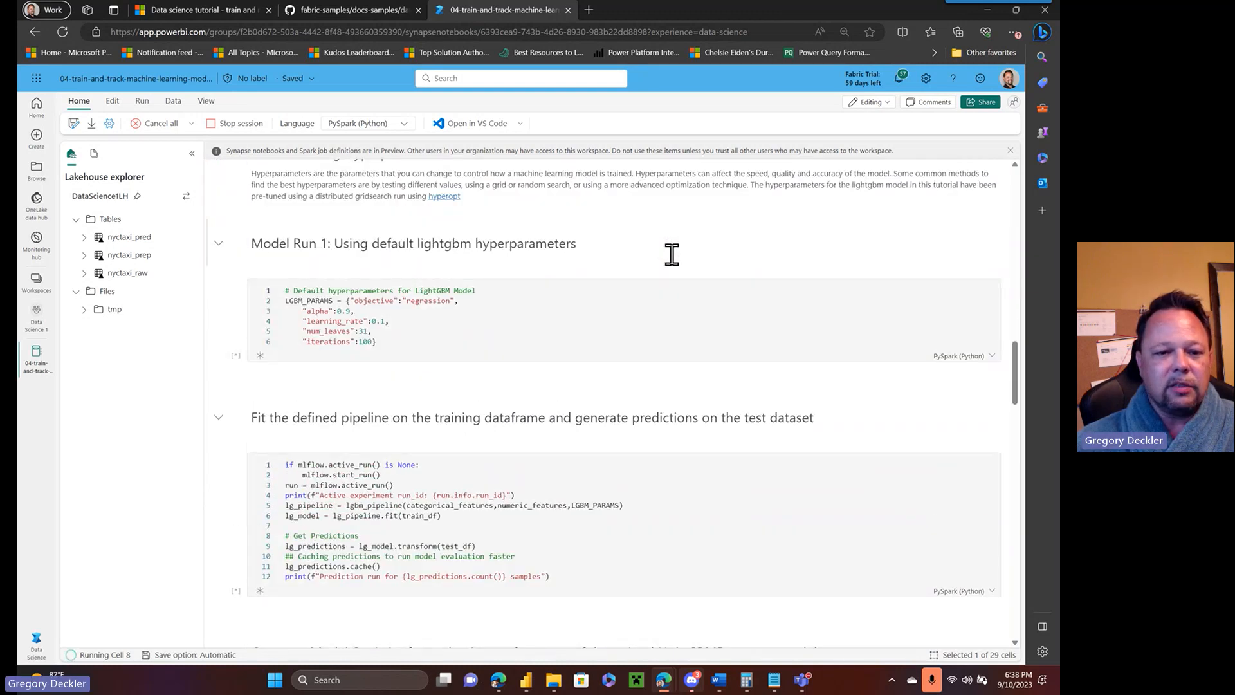
{"action": "scroll", "coordinate": [671, 254], "scroll_direction": "down", "scroll_amount": 8}
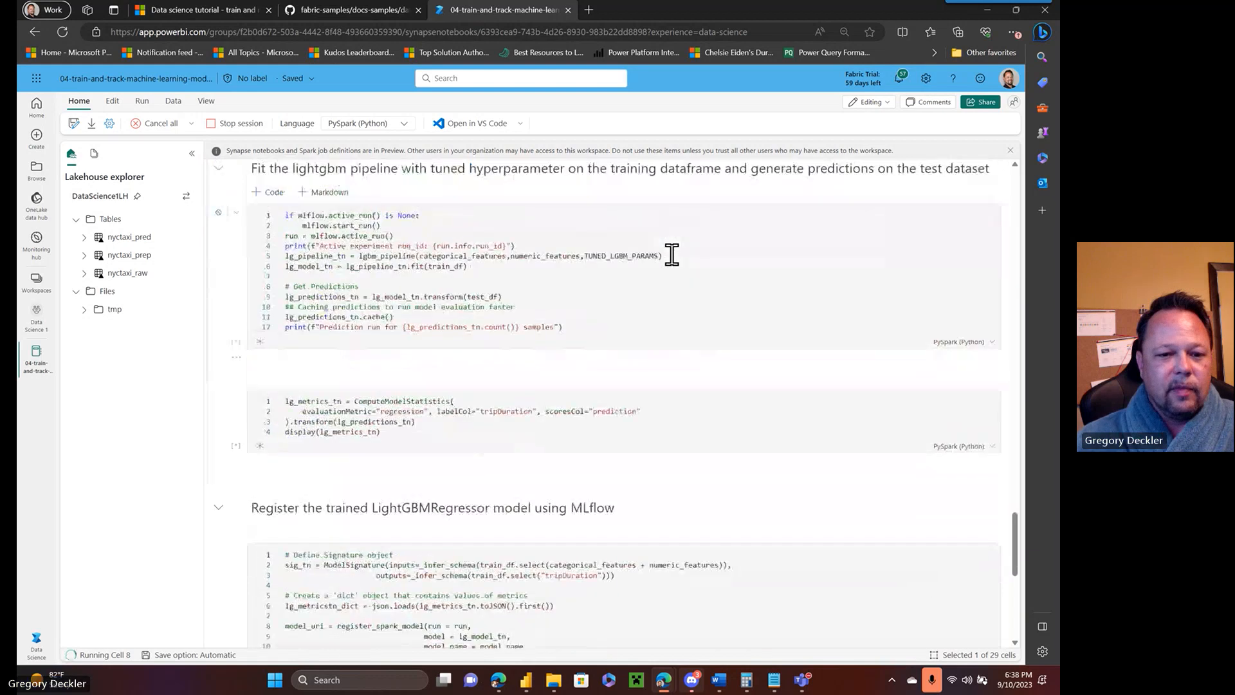
{"action": "scroll", "coordinate": [672, 254], "scroll_direction": "up", "scroll_amount": 3}
{"action": "scroll", "coordinate": [671, 254], "scroll_direction": "down", "scroll_amount": 3}
{"action": "scroll", "coordinate": [672, 255], "scroll_direction": "down", "scroll_amount": 4}
{"action": "scroll", "coordinate": [671, 254], "scroll_direction": "up", "scroll_amount": 12}
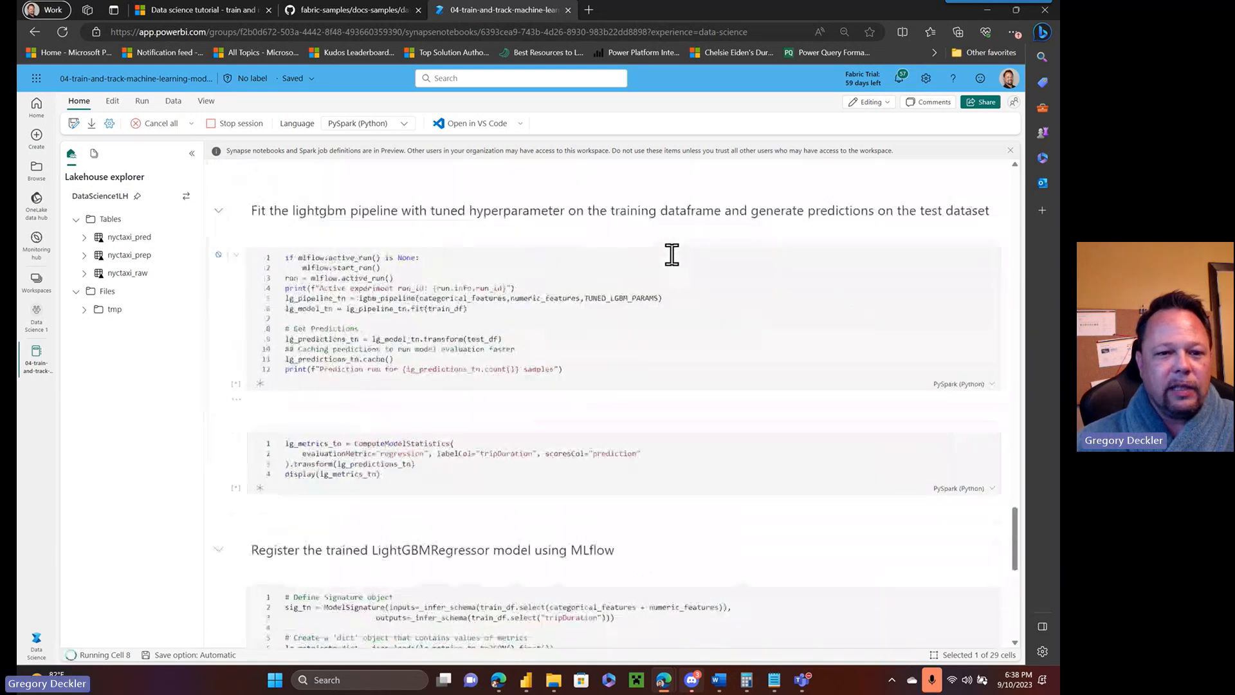
- Examine the Model Run 1 fitting, statistics and MLflow registration cells, and check the run progress of the train and test split cell
{"action": "scroll", "coordinate": [672, 254], "scroll_direction": "up", "scroll_amount": 5}
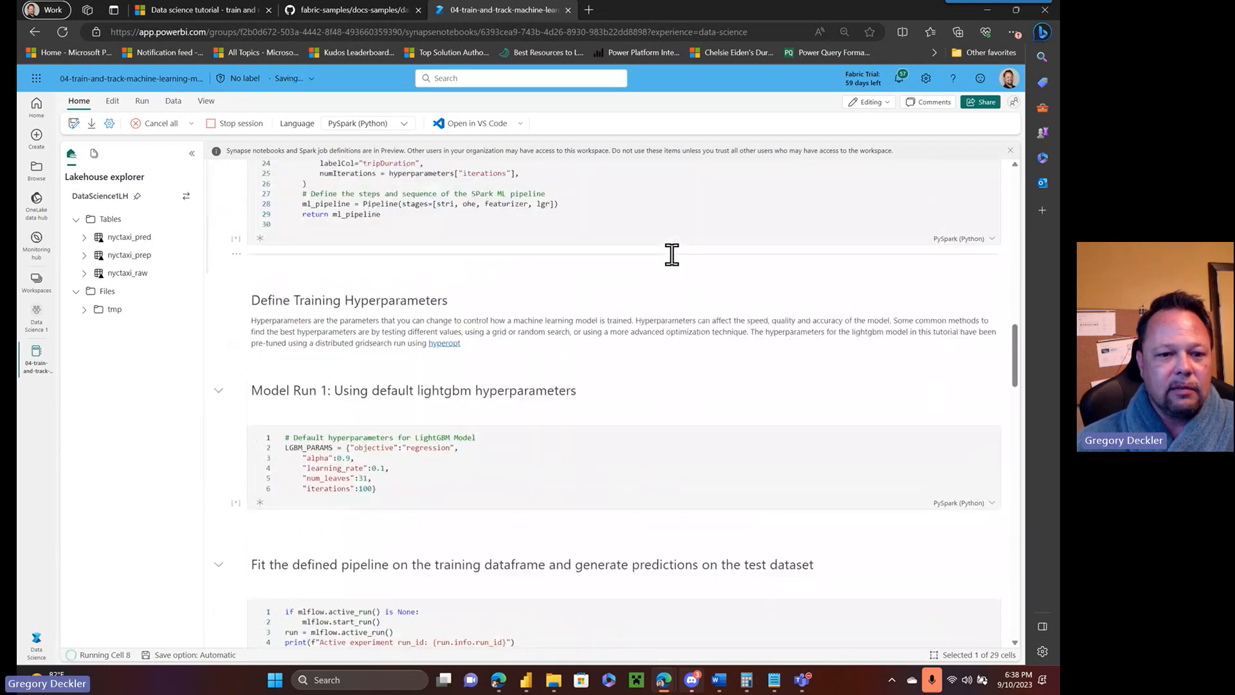
{"action": "scroll", "coordinate": [672, 254], "scroll_direction": "down", "scroll_amount": 4}
{"action": "scroll", "coordinate": [671, 254], "scroll_direction": "down", "scroll_amount": 5}
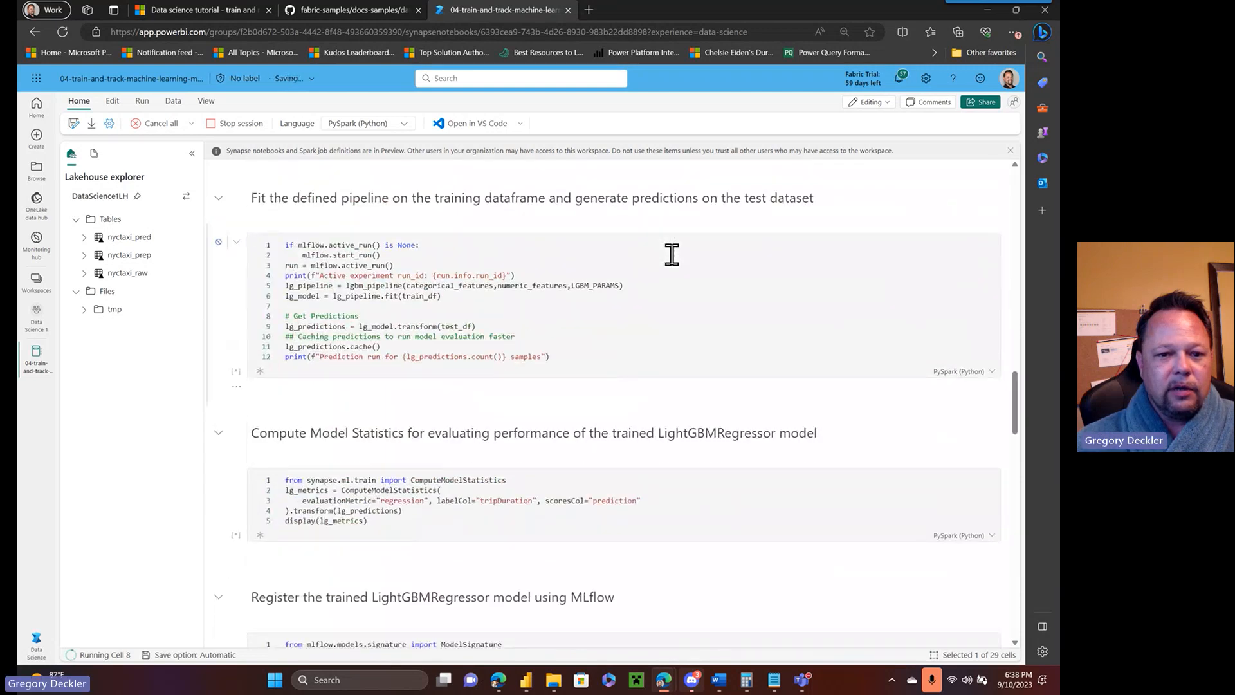
{"action": "scroll", "coordinate": [671, 254], "scroll_direction": "down", "scroll_amount": 4}
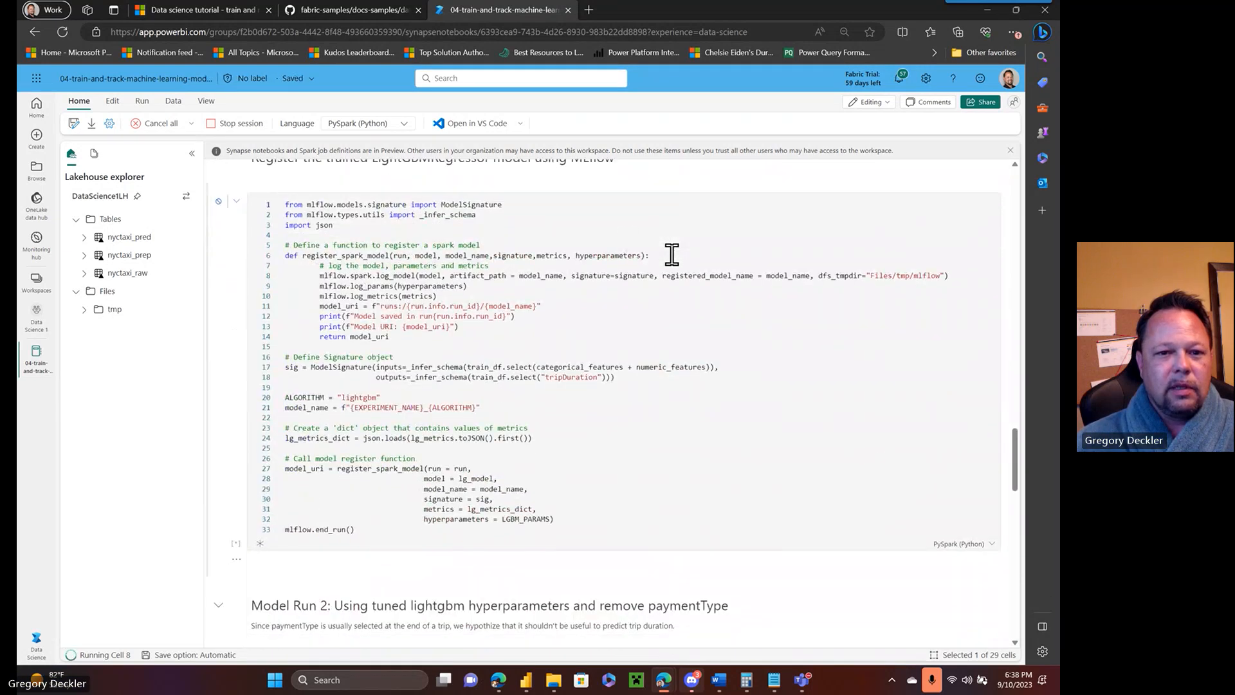
{"action": "scroll", "coordinate": [654, 262], "scroll_direction": "up", "scroll_amount": 2}
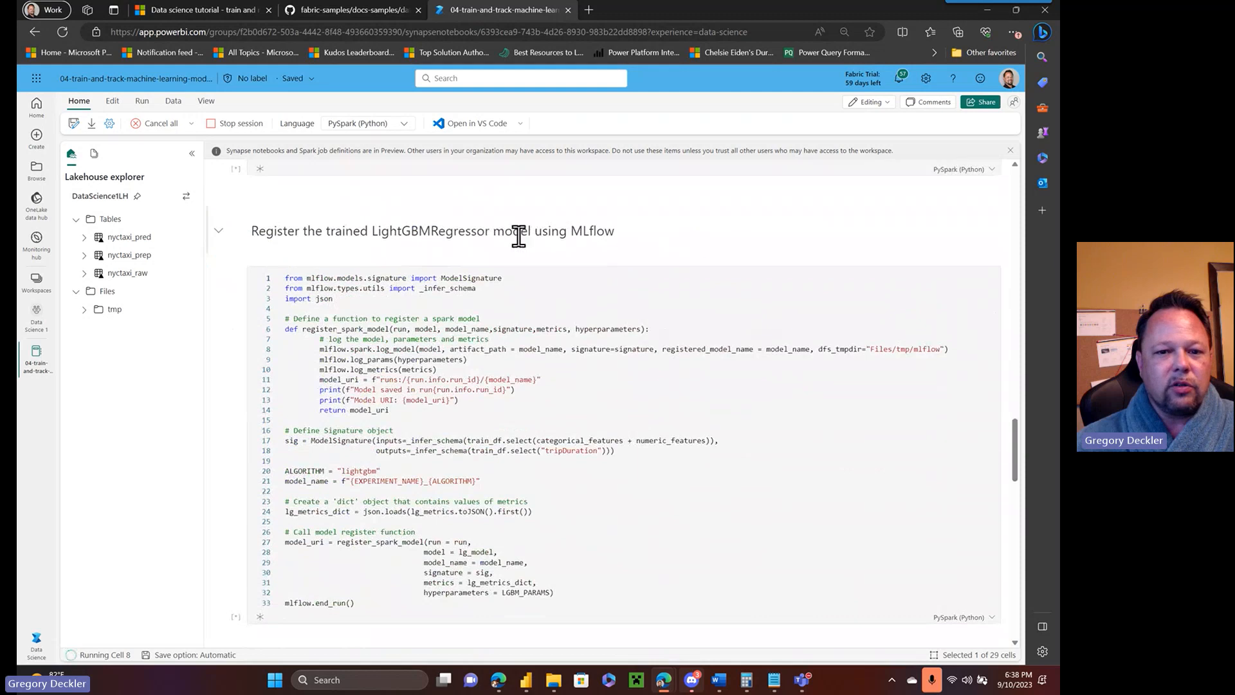
{"action": "scroll", "coordinate": [554, 227], "scroll_direction": "up", "scroll_amount": 10}
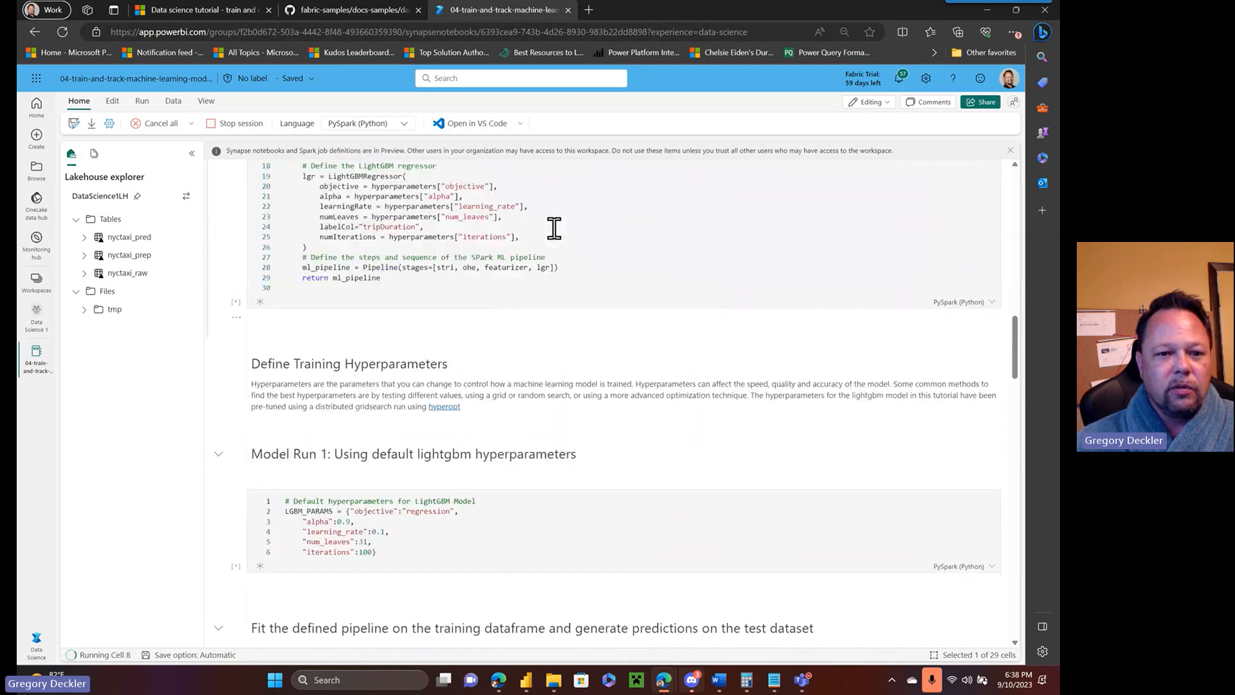
{"action": "scroll", "coordinate": [554, 227], "scroll_direction": "up", "scroll_amount": 6}
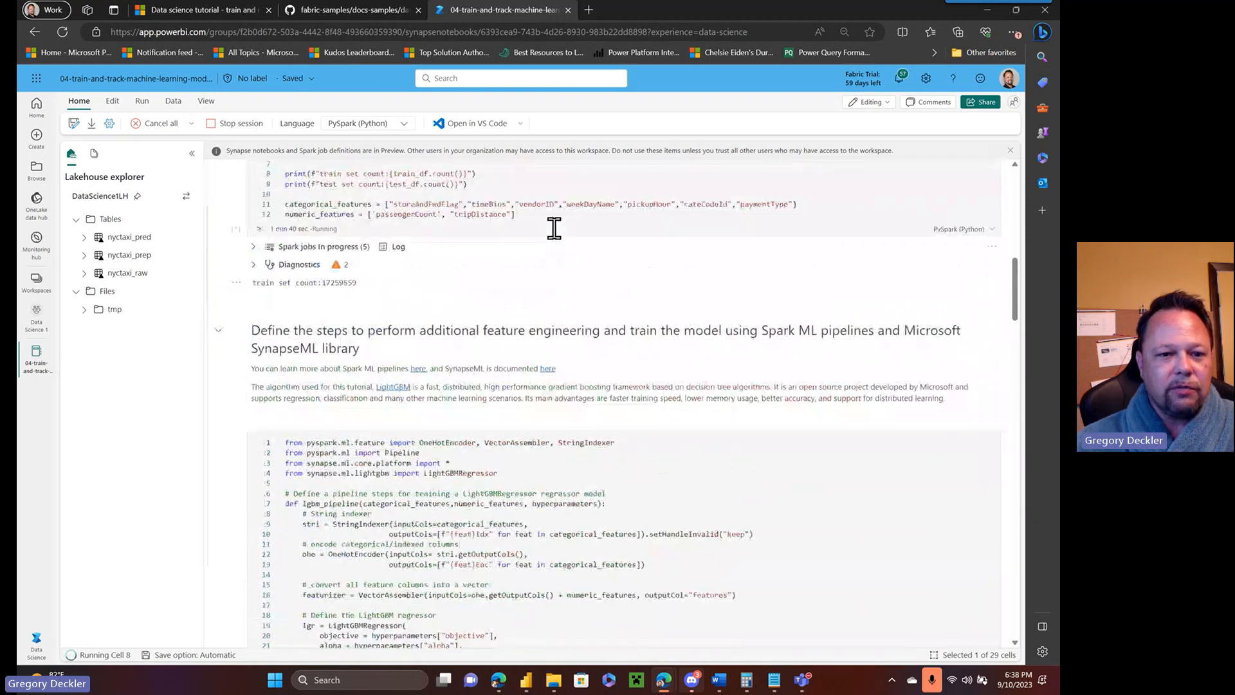
{"action": "scroll", "coordinate": [554, 228], "scroll_direction": "up", "scroll_amount": 5}
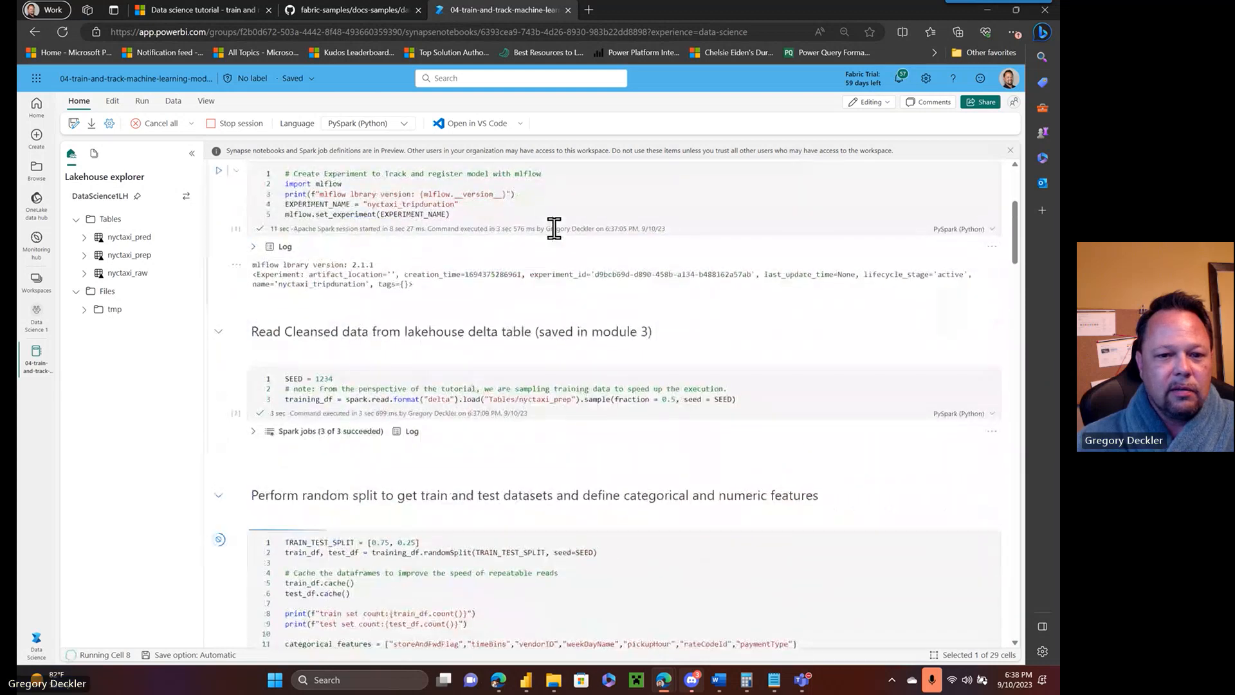
{"action": "scroll", "coordinate": [554, 227], "scroll_direction": "down", "scroll_amount": 10}
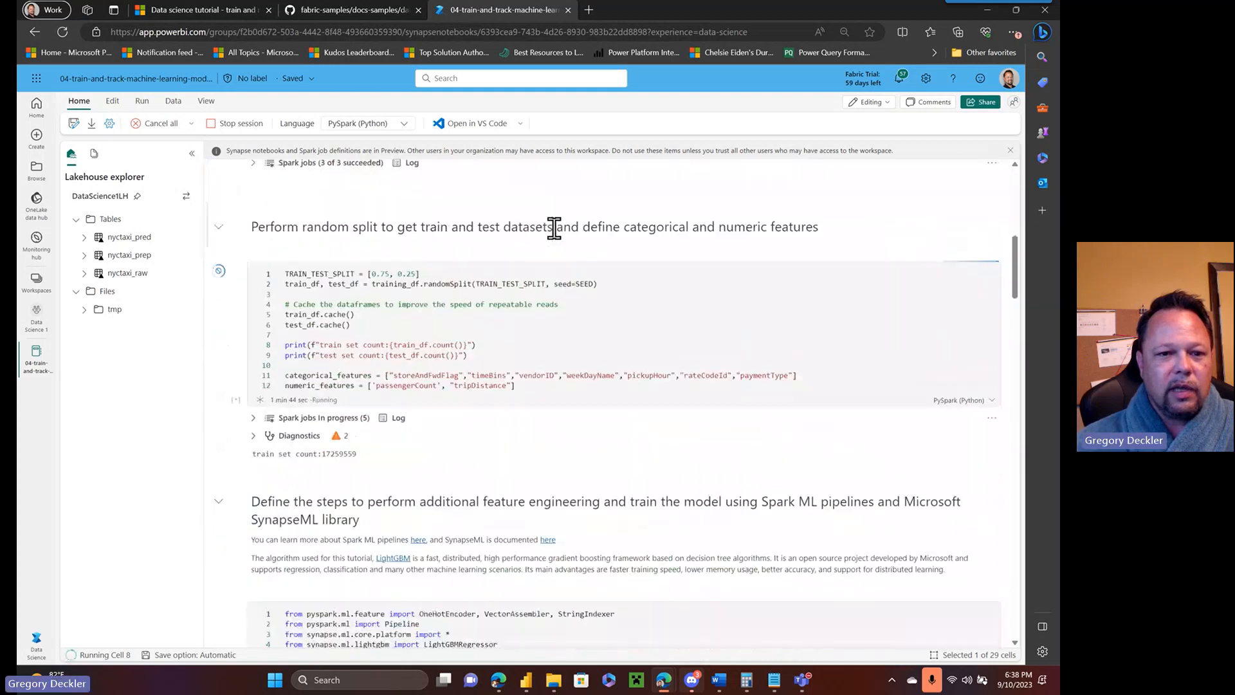
{"action": "scroll", "coordinate": [646, 241], "scroll_direction": "down", "scroll_amount": 3}
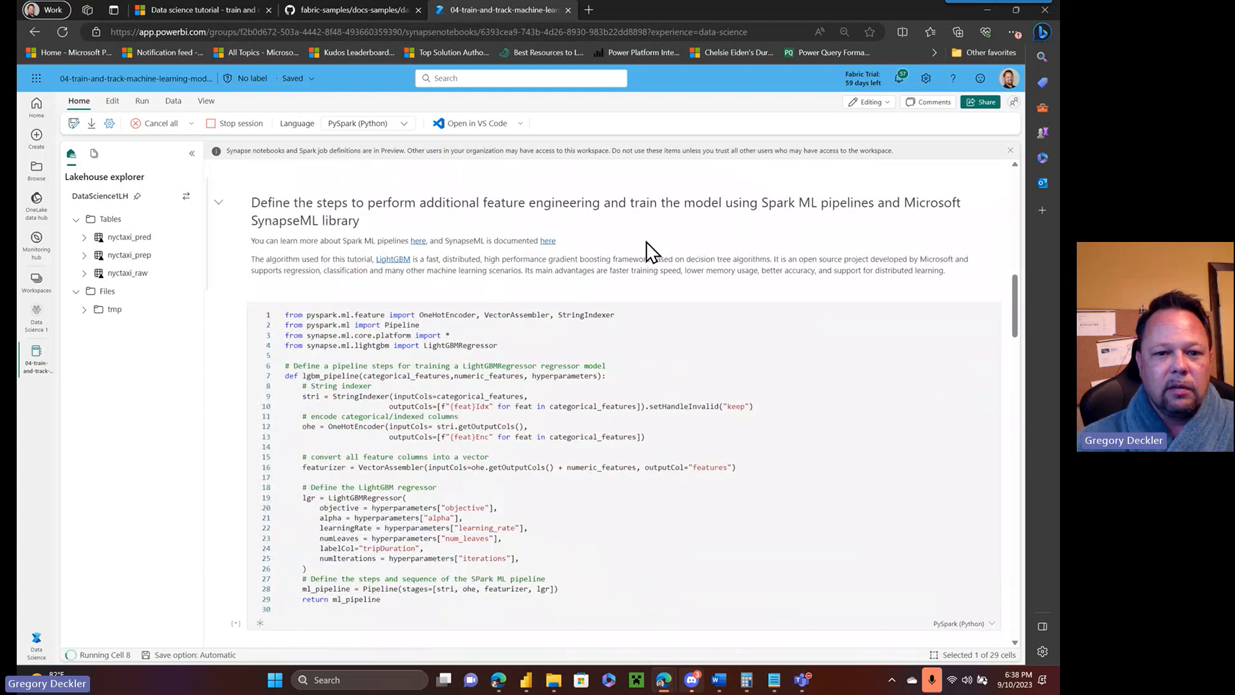
- Open the LightGBM link from the feature engineering section in a new browser tab and skim the documentation's welcome page
{"action": "right_click", "coordinate": [393, 264]}
{"action": "left_click", "coordinate": [424, 264]}
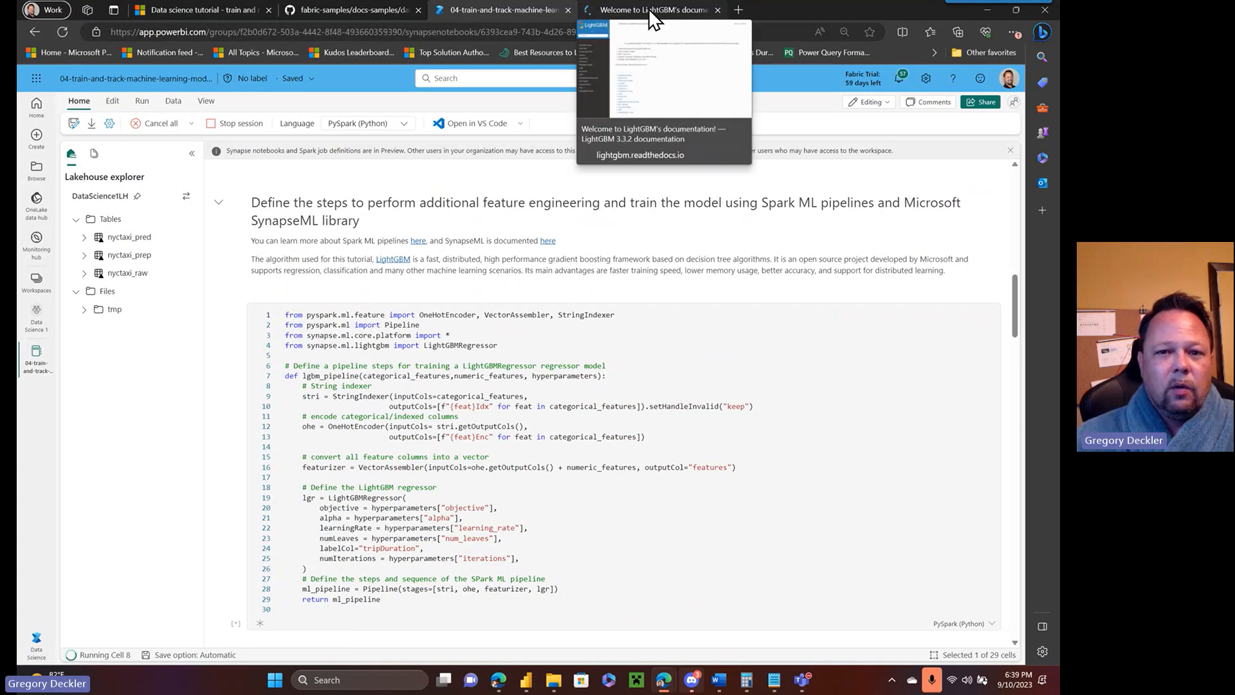
{"action": "left_click", "coordinate": [648, 9]}
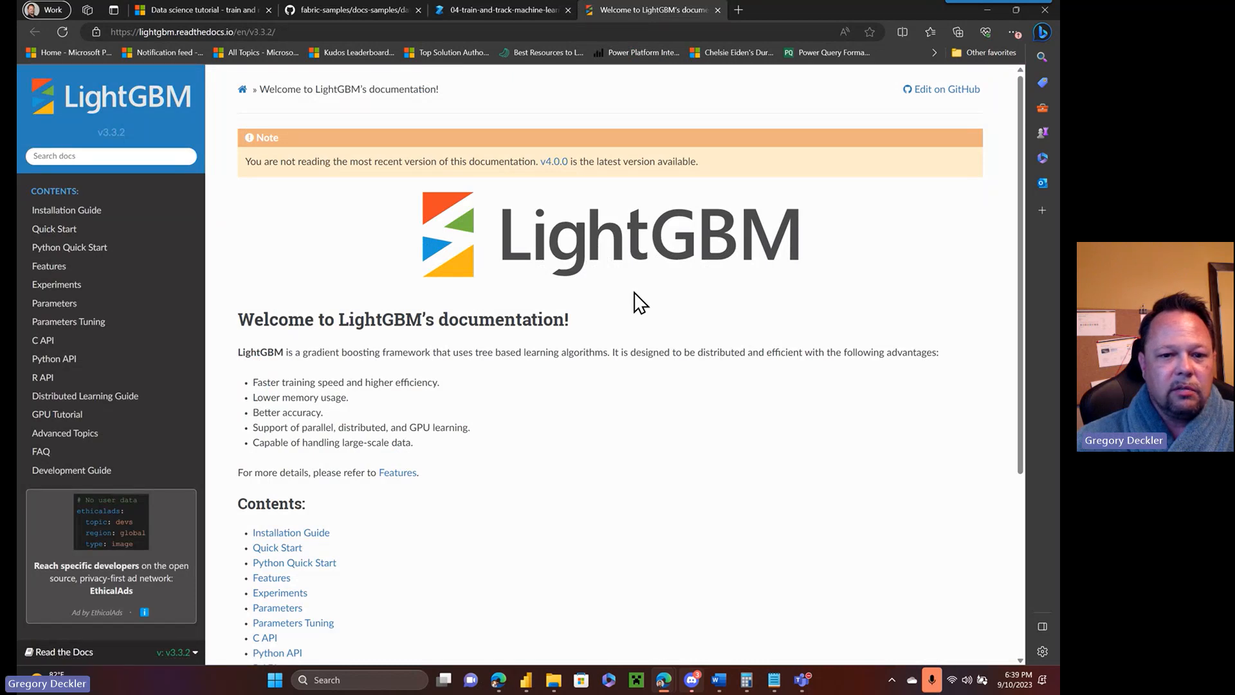
{"action": "scroll", "coordinate": [639, 302], "scroll_direction": "down", "scroll_amount": 5}
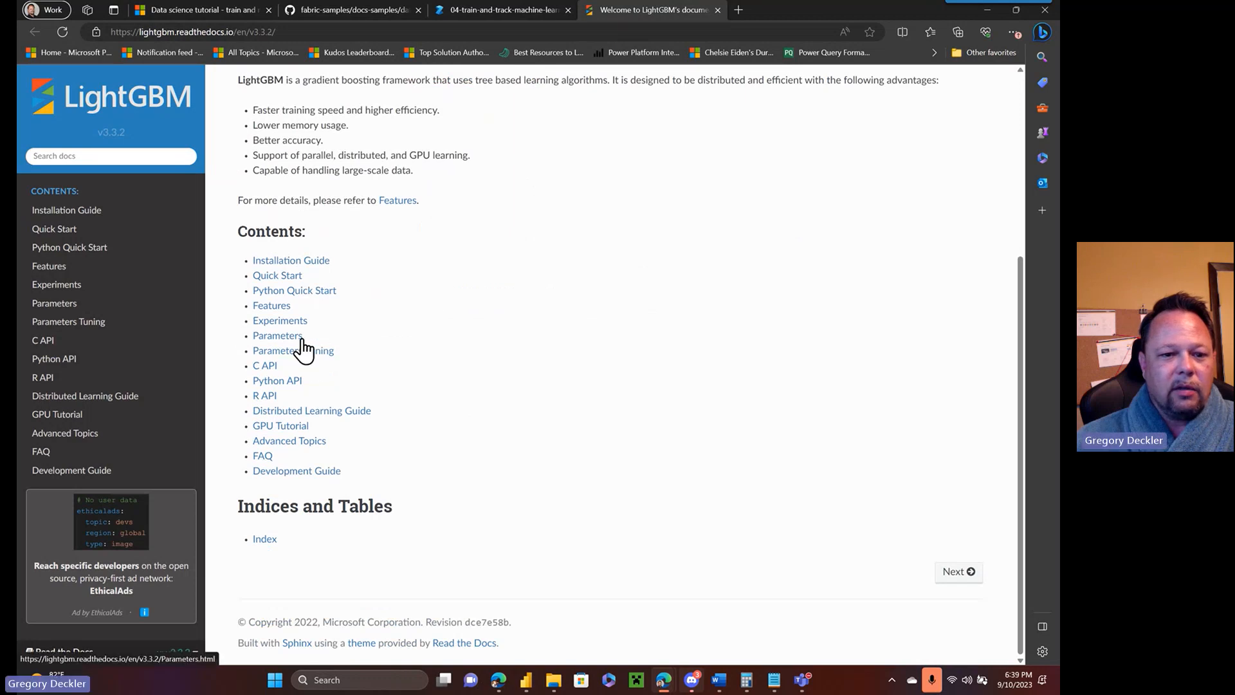
{"action": "scroll", "coordinate": [623, 318], "scroll_direction": "up", "scroll_amount": 4}
{"action": "scroll", "coordinate": [623, 318], "scroll_direction": "up", "scroll_amount": 1}
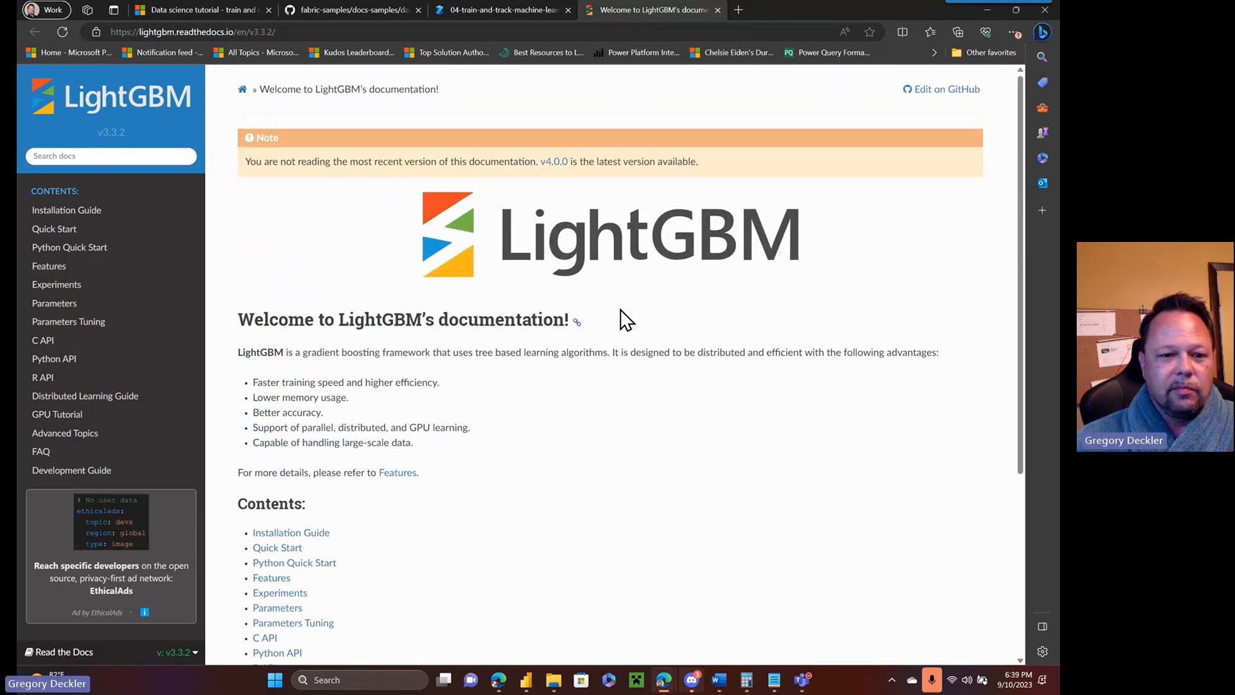
- Return to the Fabric notebook and check the run status of its cells from the mlflow experiment down to Compute Model Statistics
{"action": "left_click", "coordinate": [509, 10]}
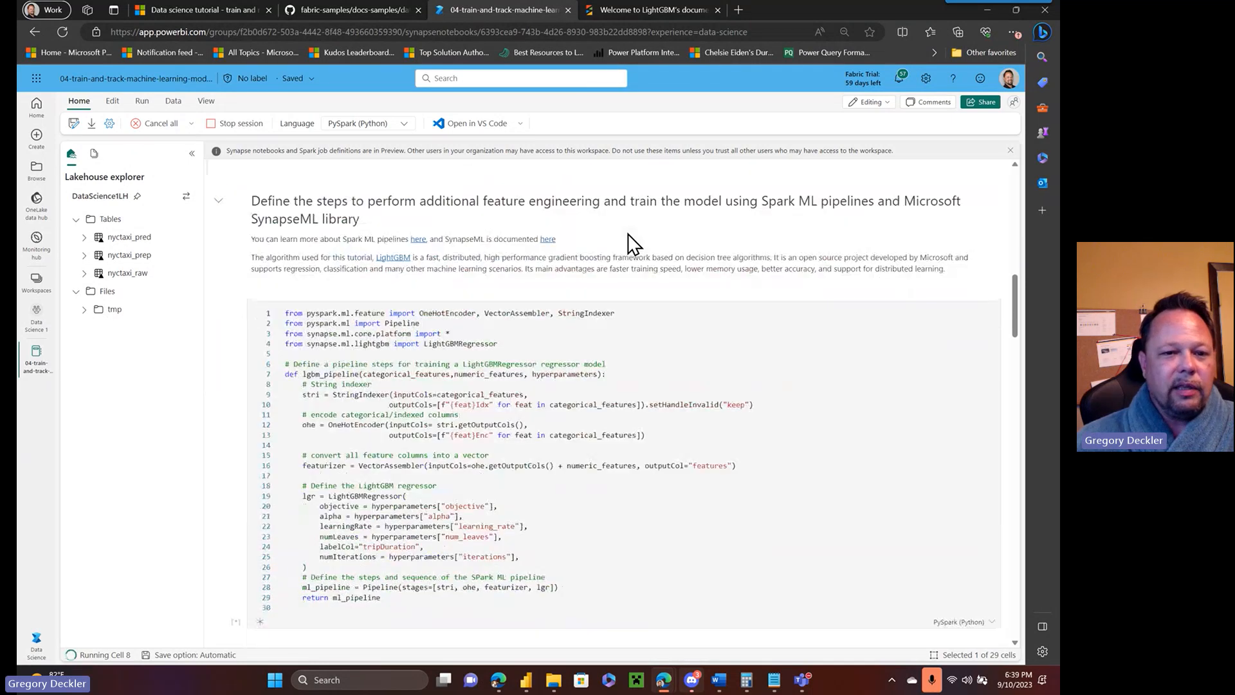
{"action": "scroll", "coordinate": [633, 243], "scroll_direction": "up", "scroll_amount": 5}
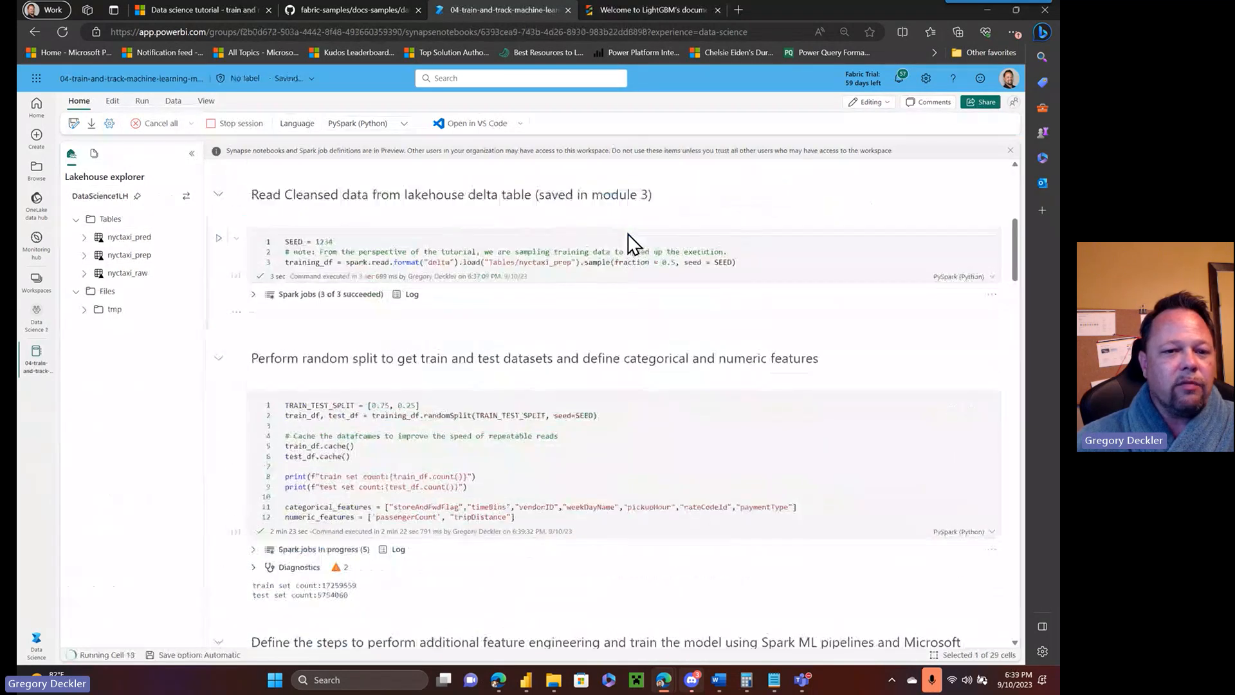
{"action": "scroll", "coordinate": [634, 243], "scroll_direction": "up", "scroll_amount": 2}
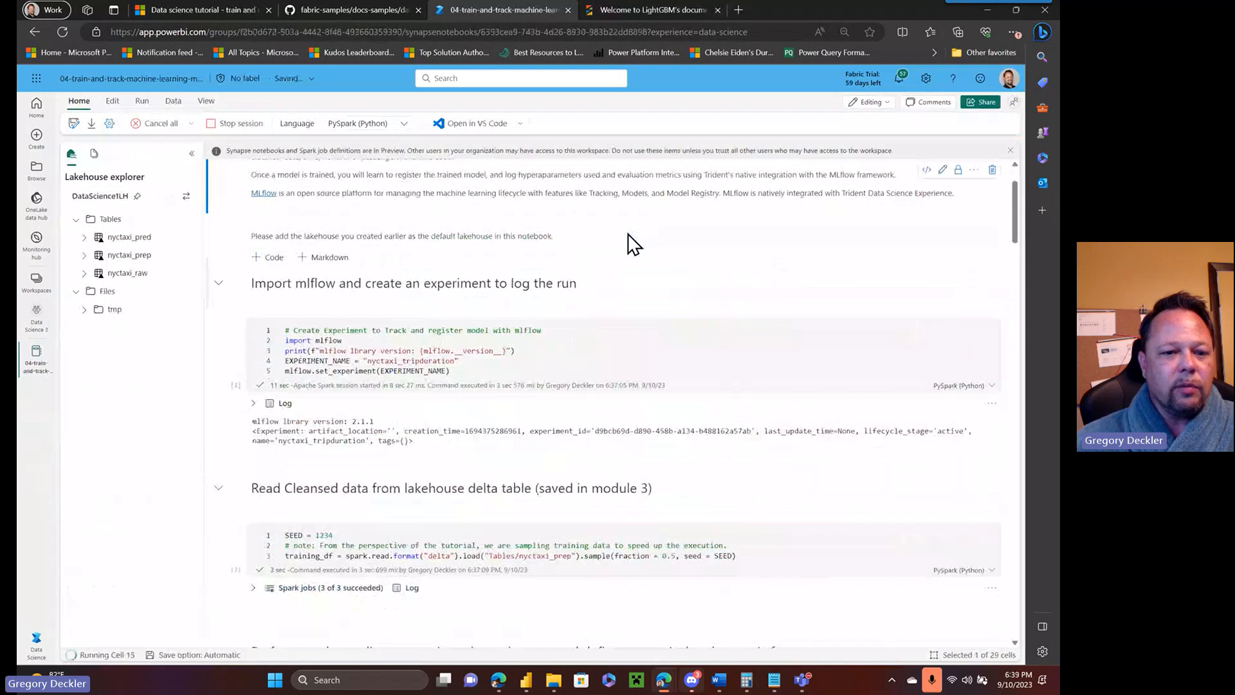
{"action": "scroll", "coordinate": [634, 243], "scroll_direction": "up", "scroll_amount": 3}
{"action": "scroll", "coordinate": [634, 243], "scroll_direction": "down", "scroll_amount": 10}
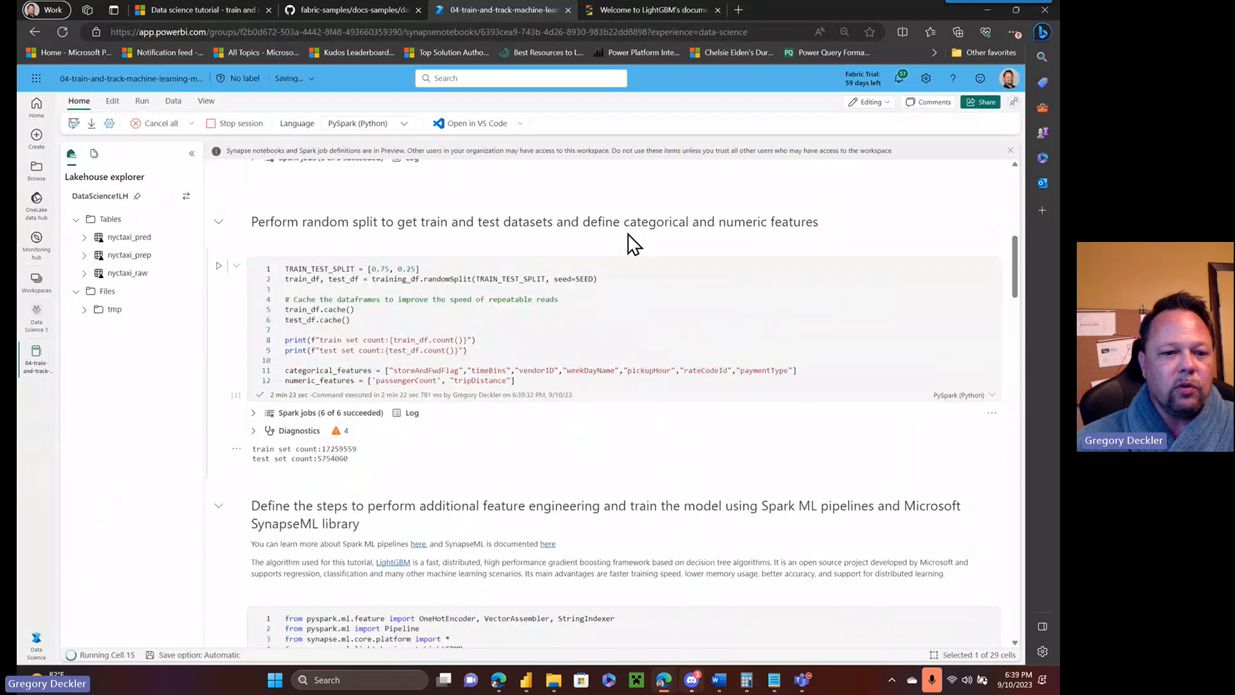
{"action": "scroll", "coordinate": [634, 244], "scroll_direction": "down", "scroll_amount": 6}
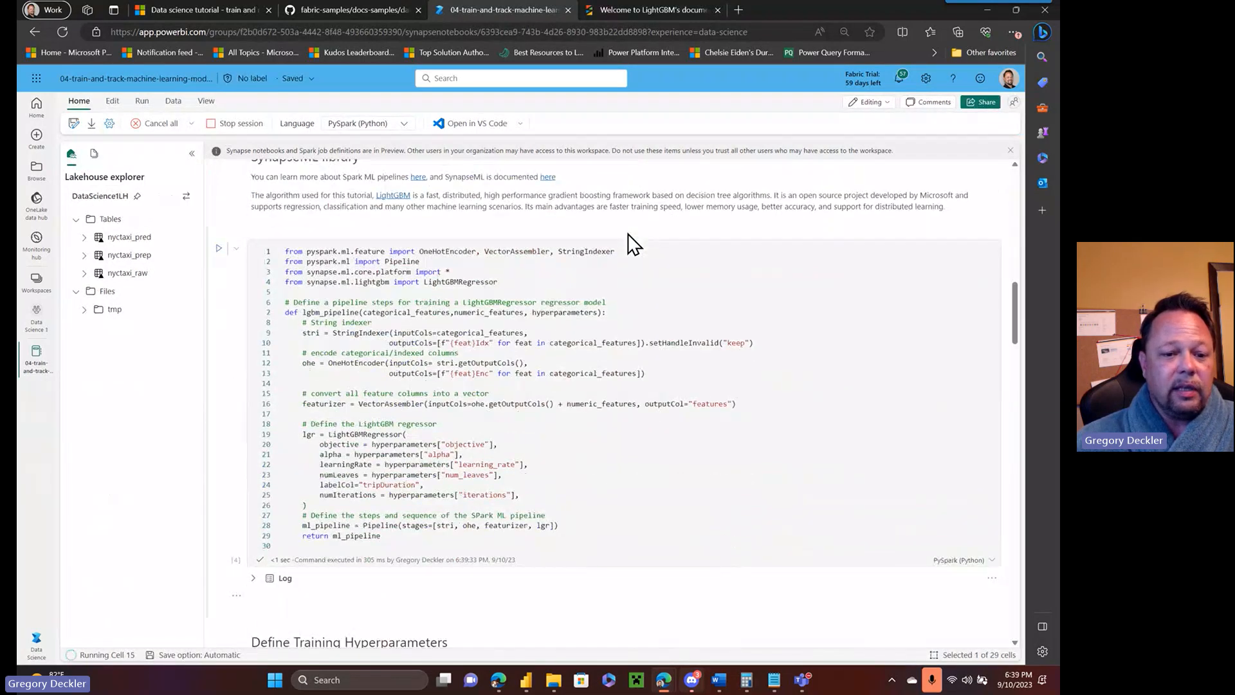
{"action": "scroll", "coordinate": [633, 243], "scroll_direction": "down", "scroll_amount": 8}
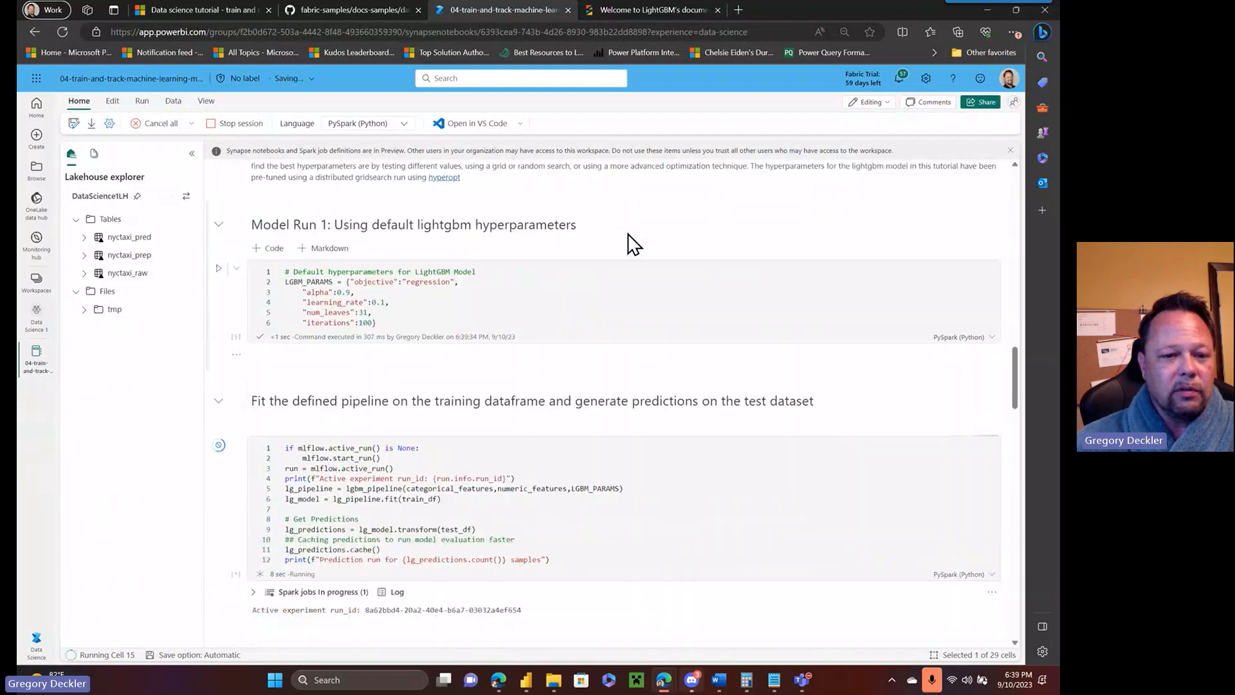
{"action": "scroll", "coordinate": [633, 243], "scroll_direction": "down", "scroll_amount": 6}
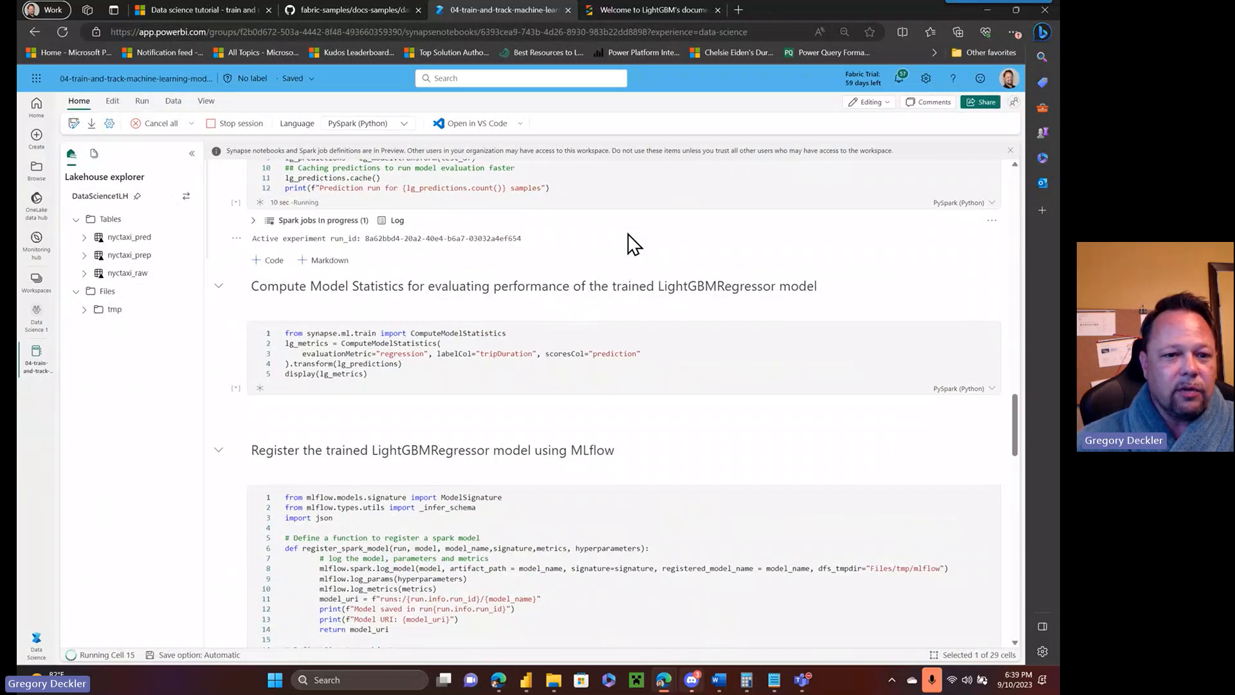
- Compare the lgbm_pipeline definition with the default LGBM_PARAMS of Model Run 1, and review the cell that fits the pipeline
{"action": "scroll", "coordinate": [624, 193], "scroll_direction": "up", "scroll_amount": 8}
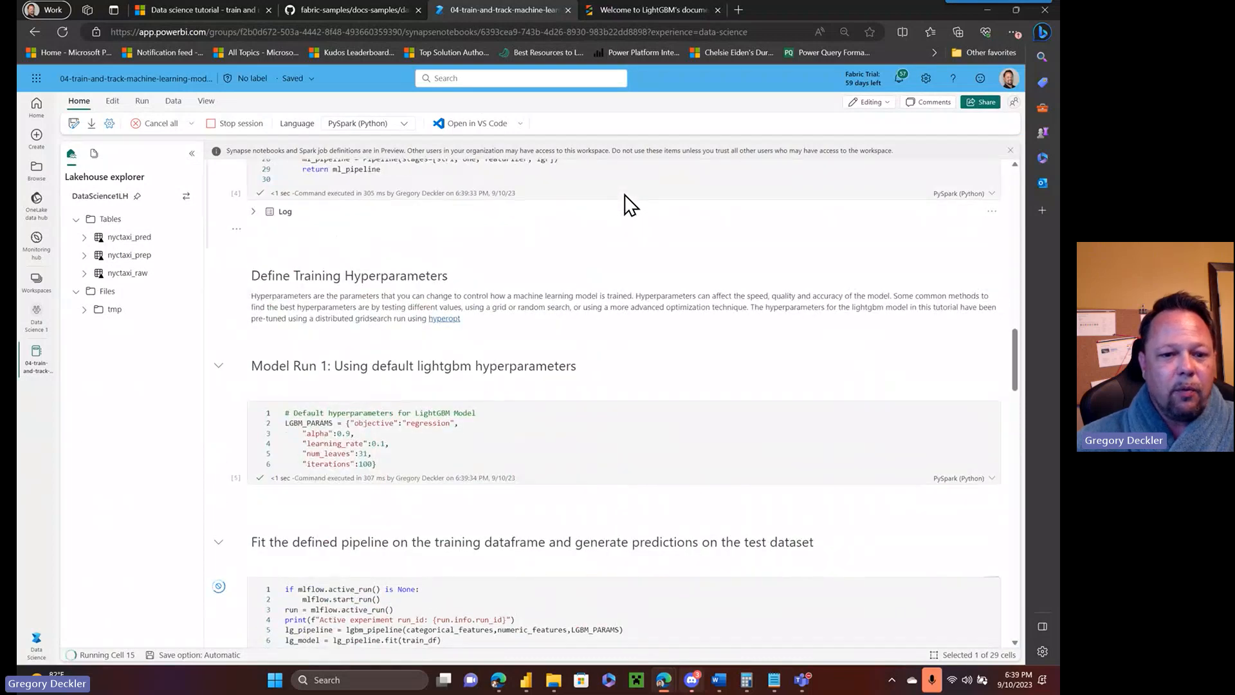
{"action": "scroll", "coordinate": [629, 204], "scroll_direction": "up", "scroll_amount": 4}
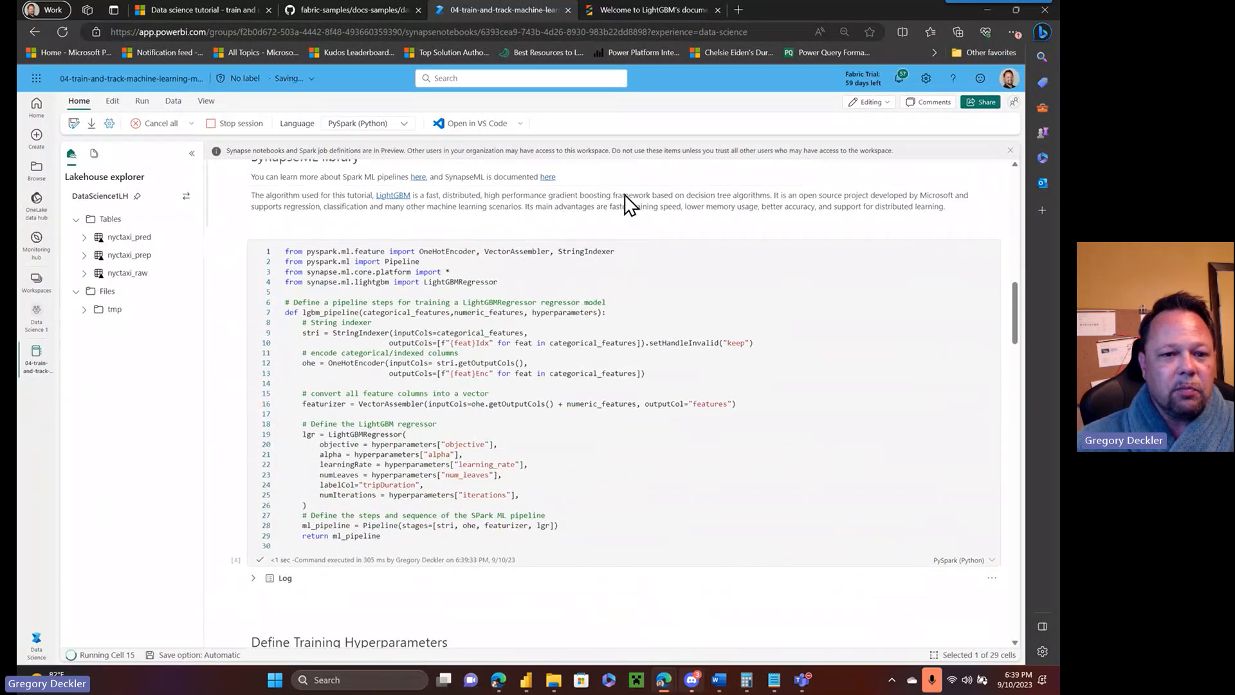
{"action": "scroll", "coordinate": [624, 193], "scroll_direction": "down", "scroll_amount": 6}
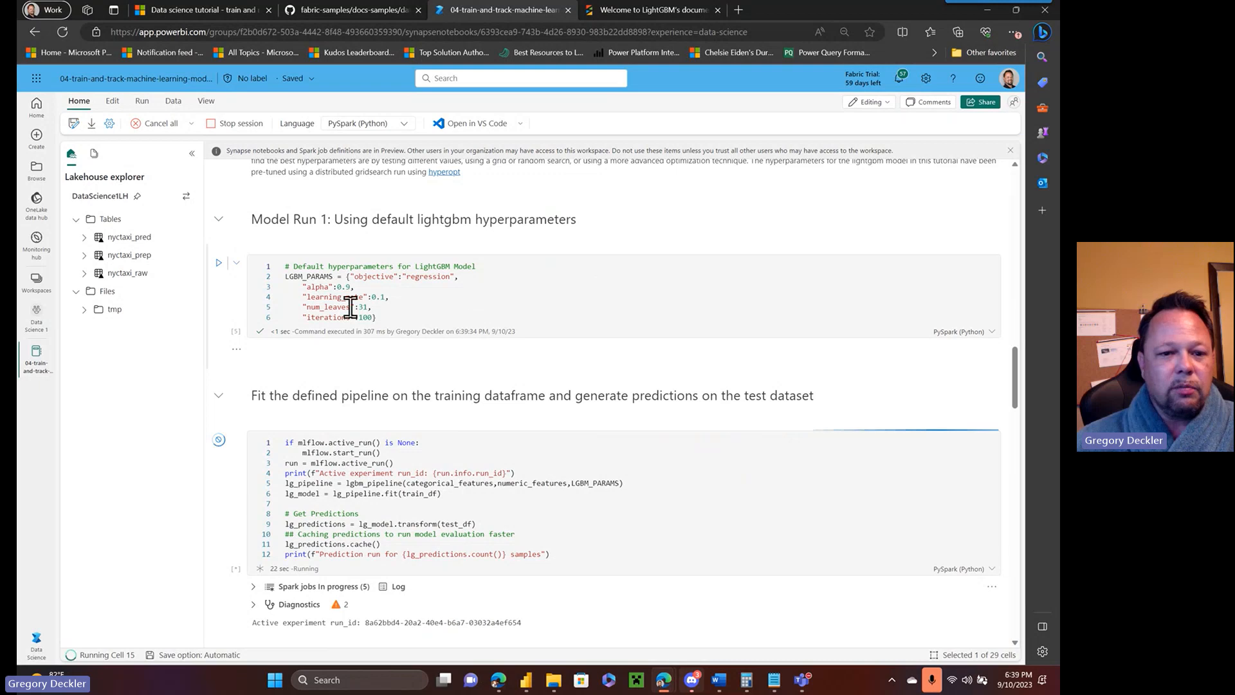
{"action": "scroll", "coordinate": [478, 299], "scroll_direction": "up", "scroll_amount": 9}
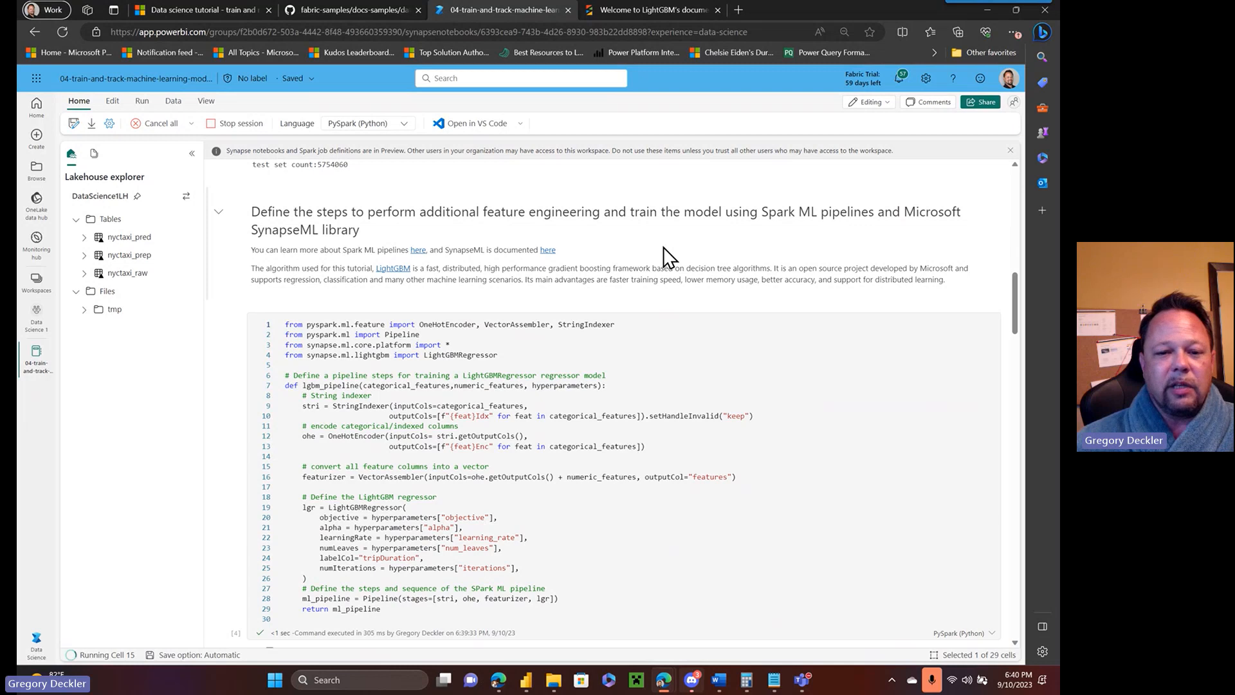
{"action": "scroll", "coordinate": [669, 257], "scroll_direction": "down", "scroll_amount": 7}
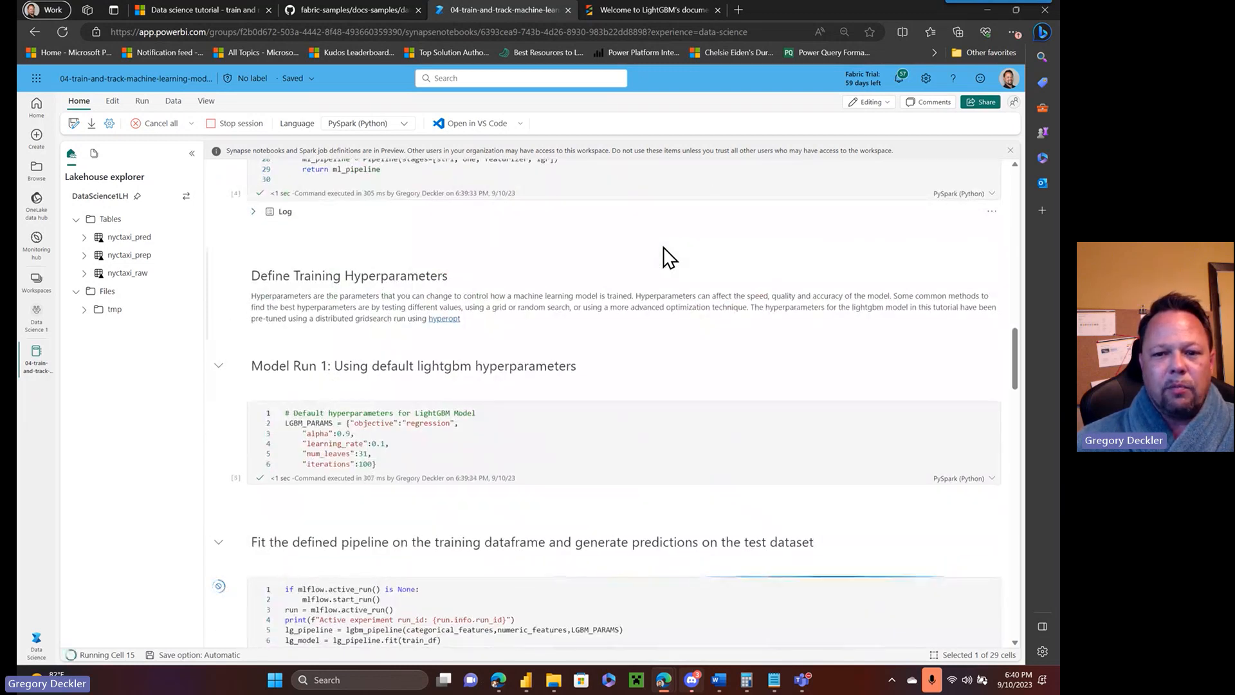
{"action": "scroll", "coordinate": [669, 258], "scroll_direction": "up", "scroll_amount": 6}
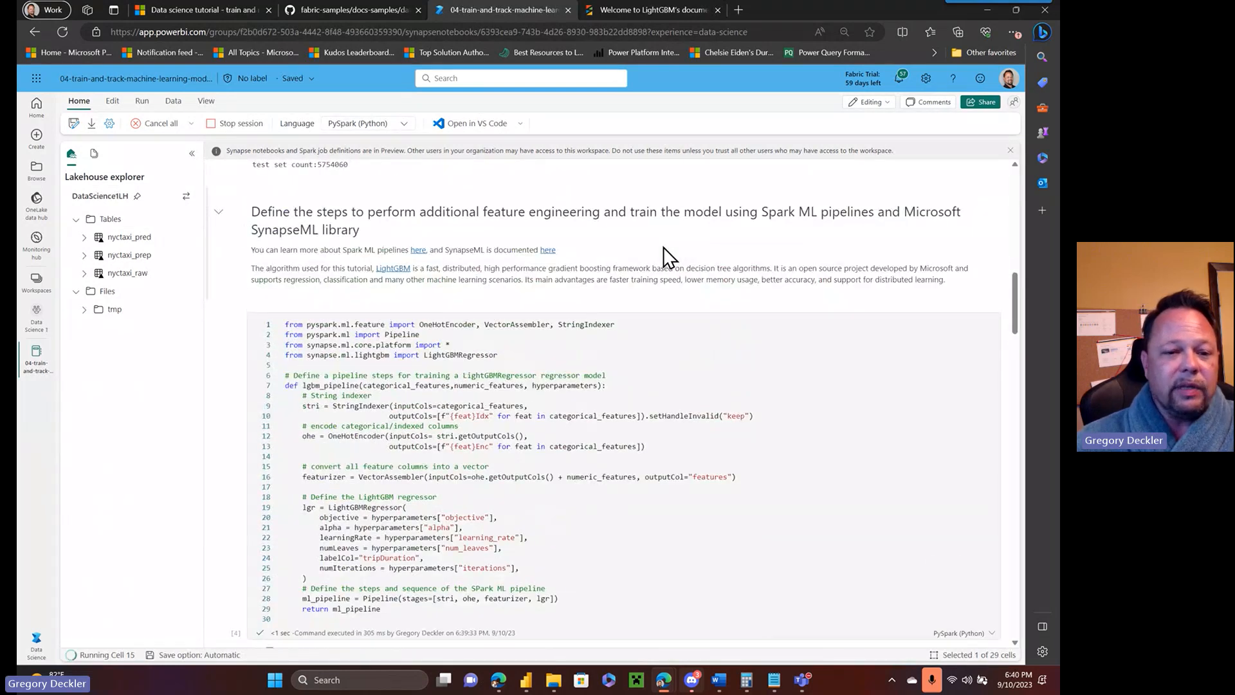
{"action": "scroll", "coordinate": [635, 259], "scroll_direction": "down", "scroll_amount": 8}
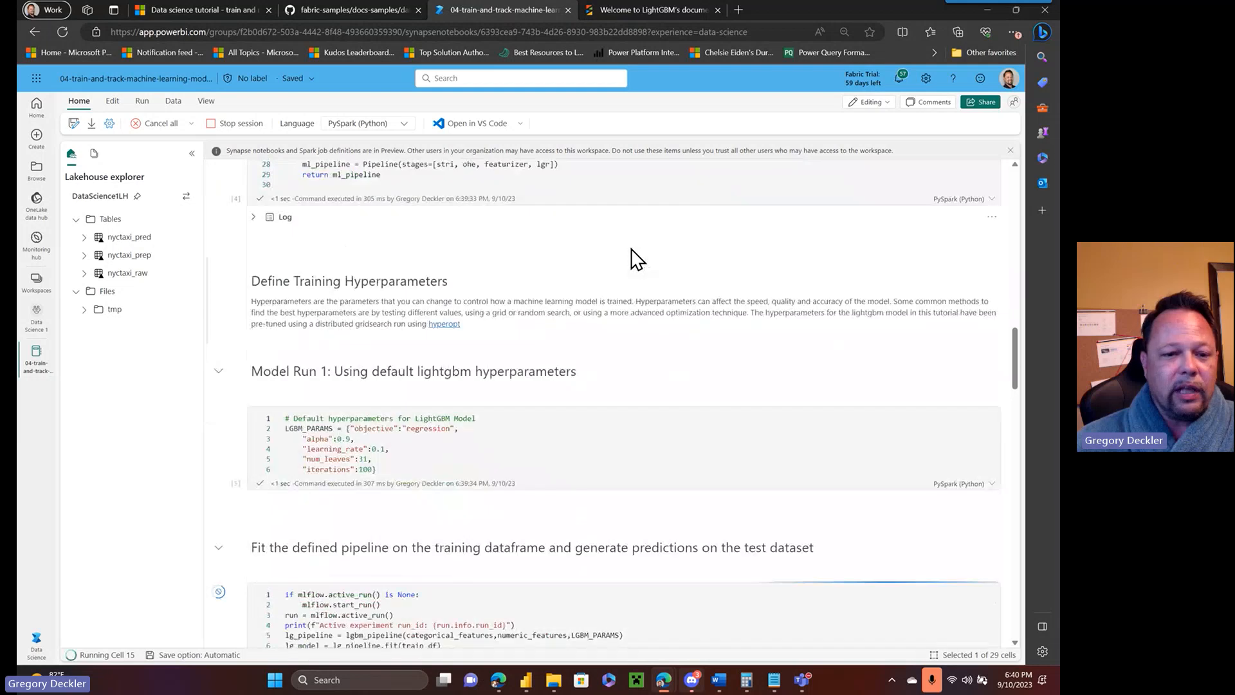
{"action": "scroll", "coordinate": [635, 258], "scroll_direction": "down", "scroll_amount": 1}
{"action": "scroll", "coordinate": [579, 218], "scroll_direction": "up", "scroll_amount": 1}
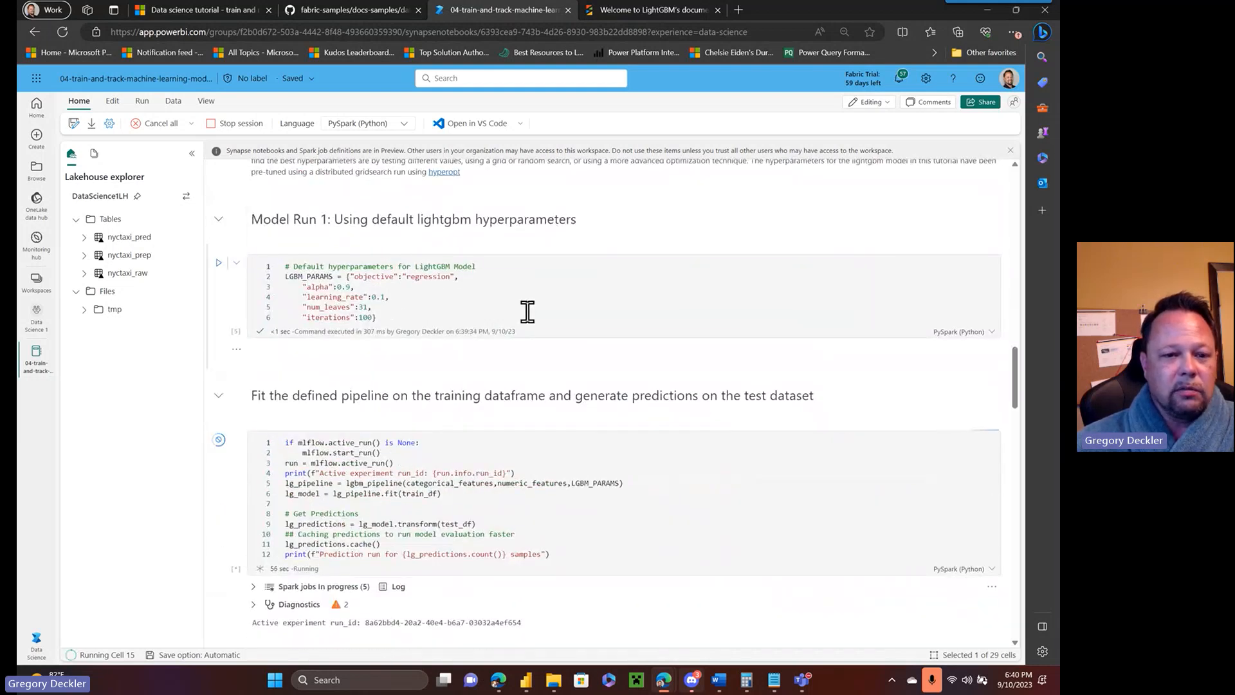
{"action": "scroll", "coordinate": [573, 290], "scroll_direction": "down", "scroll_amount": 2}
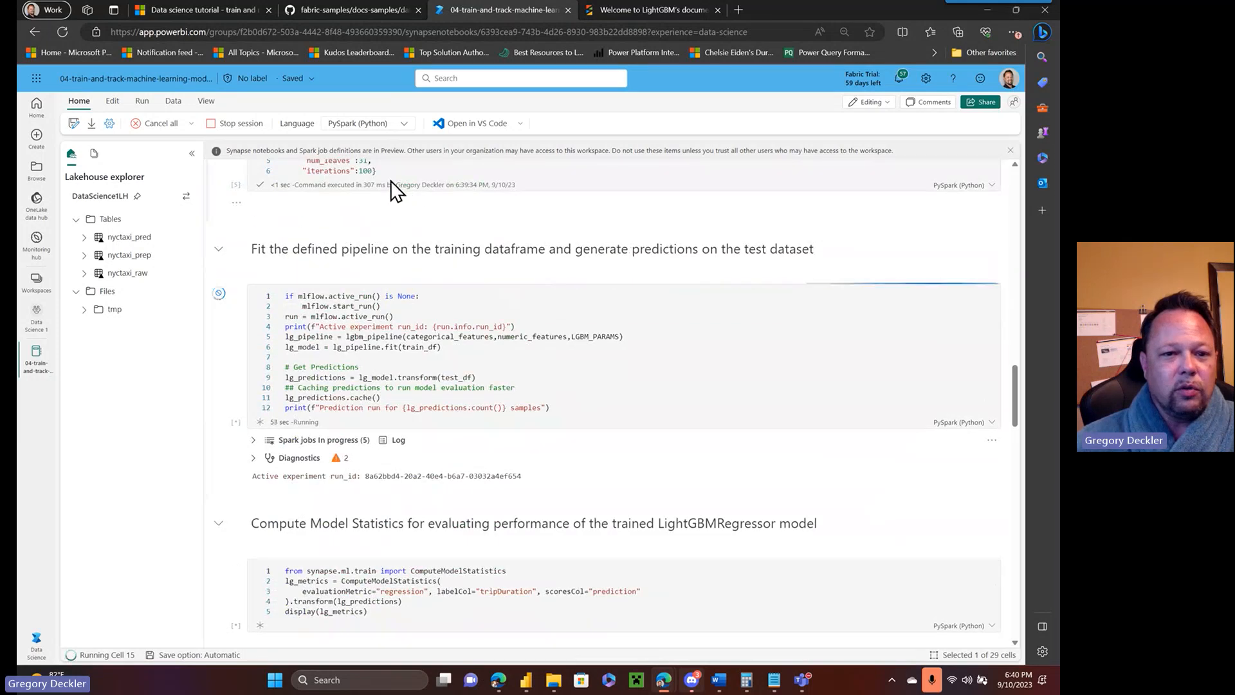
- Review the default LightGBM hyperparameters and the Define Training Hyperparameters notes, and check the run status of the pipeline fitting cell
{"action": "scroll", "coordinate": [392, 185], "scroll_direction": "up", "scroll_amount": 1}
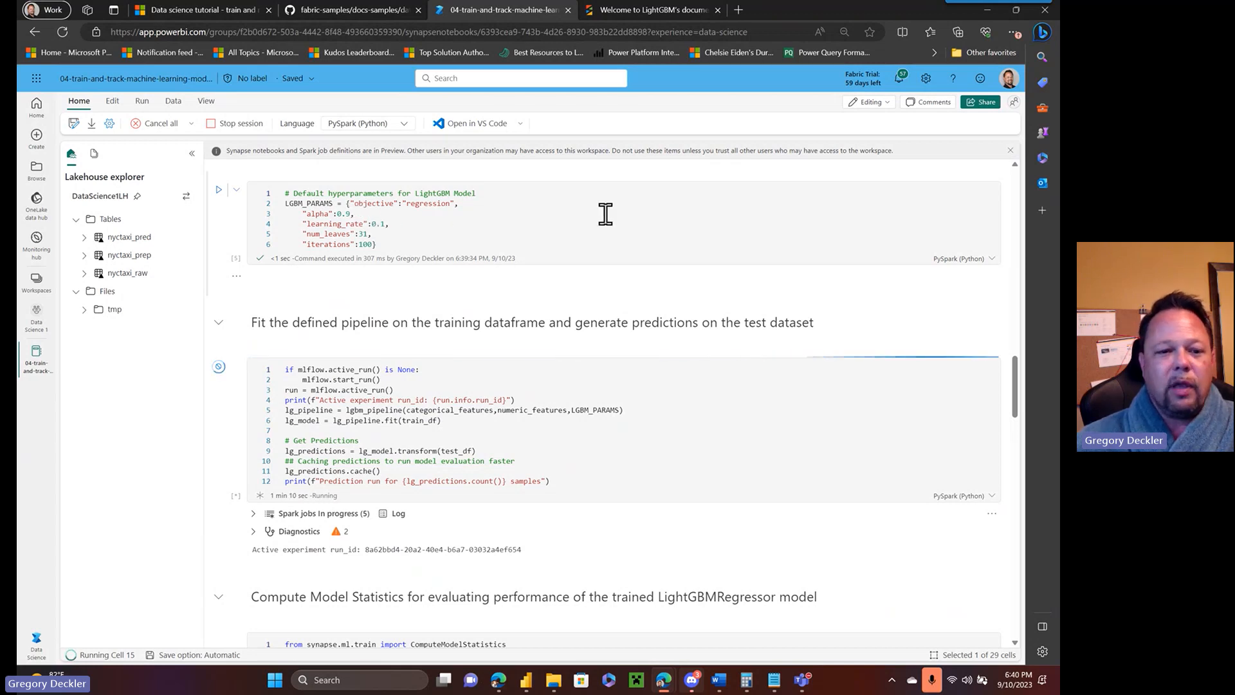
{"action": "scroll", "coordinate": [604, 214], "scroll_direction": "up", "scroll_amount": 3}
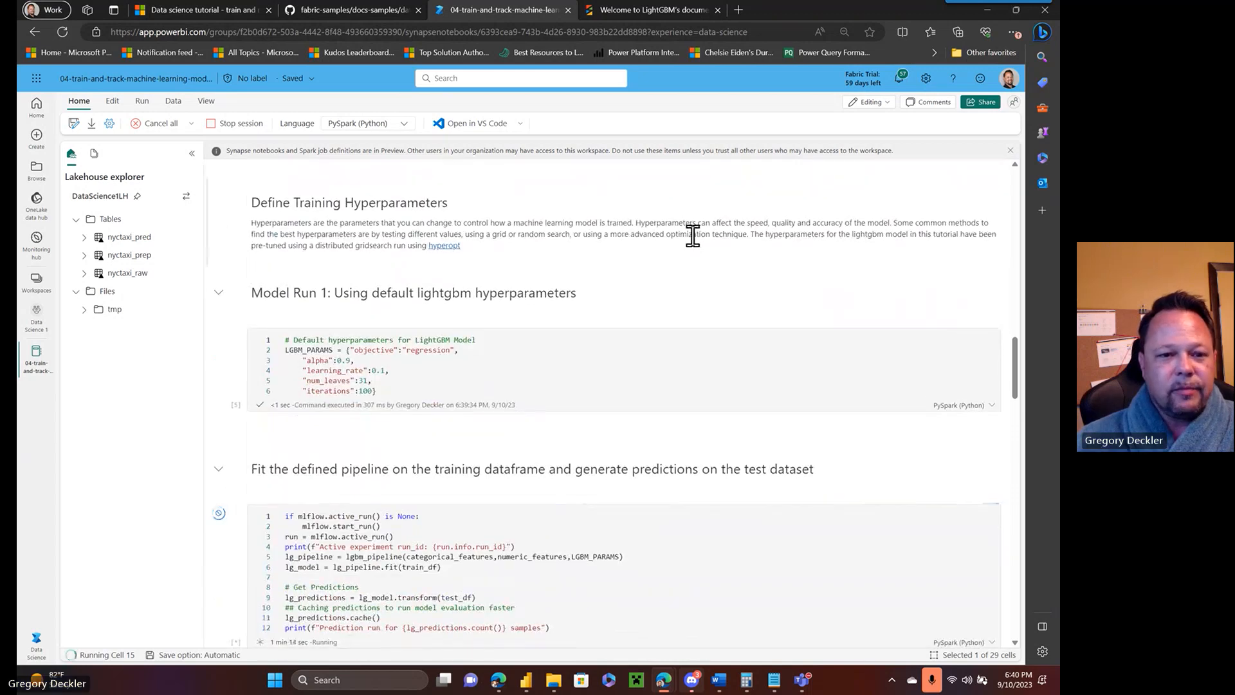
{"action": "scroll", "coordinate": [693, 235], "scroll_direction": "down", "scroll_amount": 5}
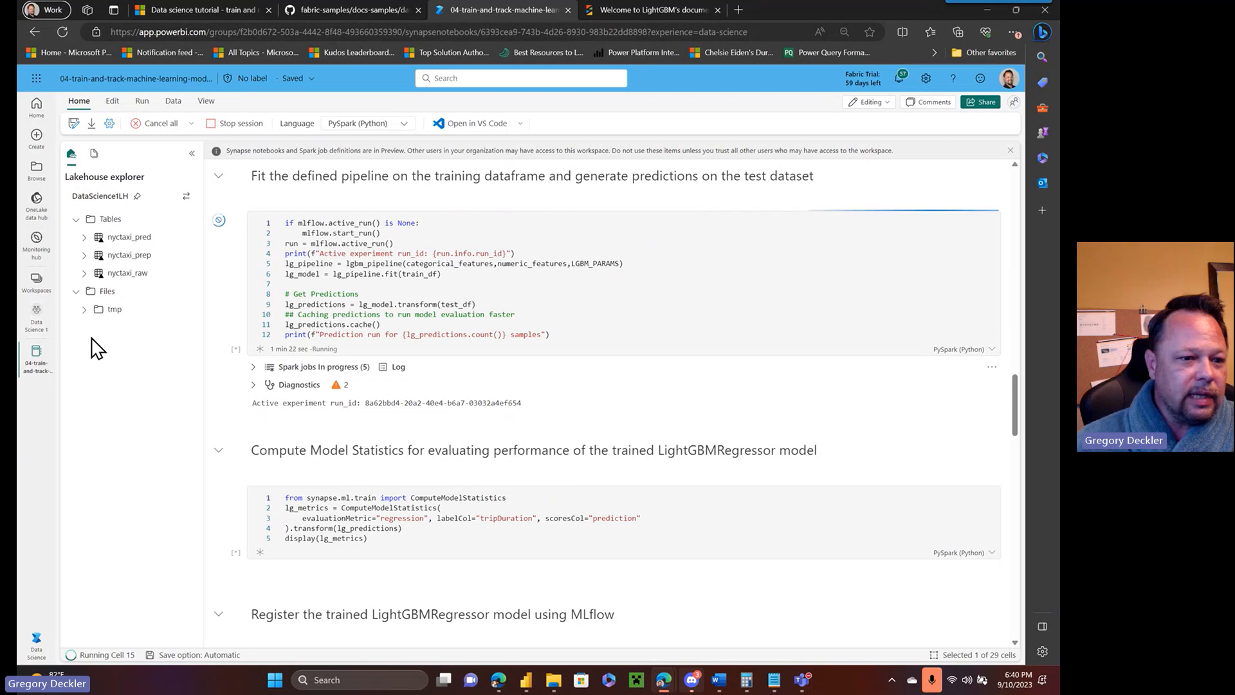
- Switch to the Data Science 2 workspace and open its 03 data cleansing and preparation notebook
{"action": "left_click", "coordinate": [37, 283]}
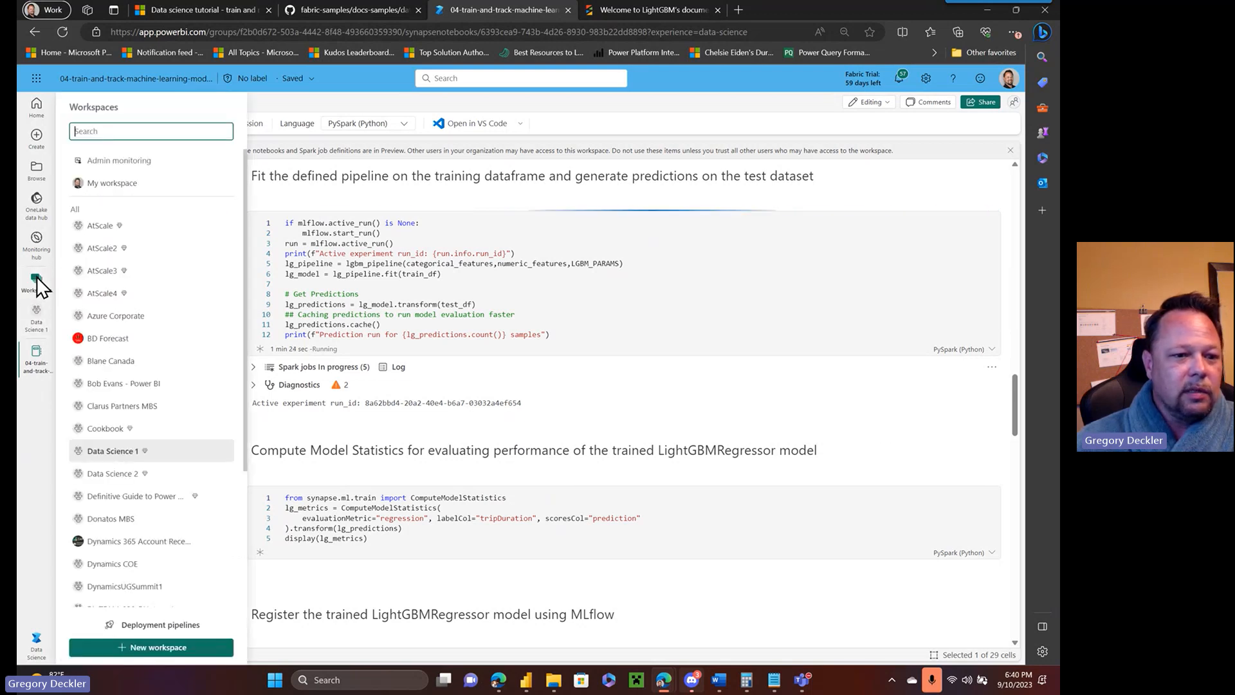
{"action": "left_click", "coordinate": [113, 474]}
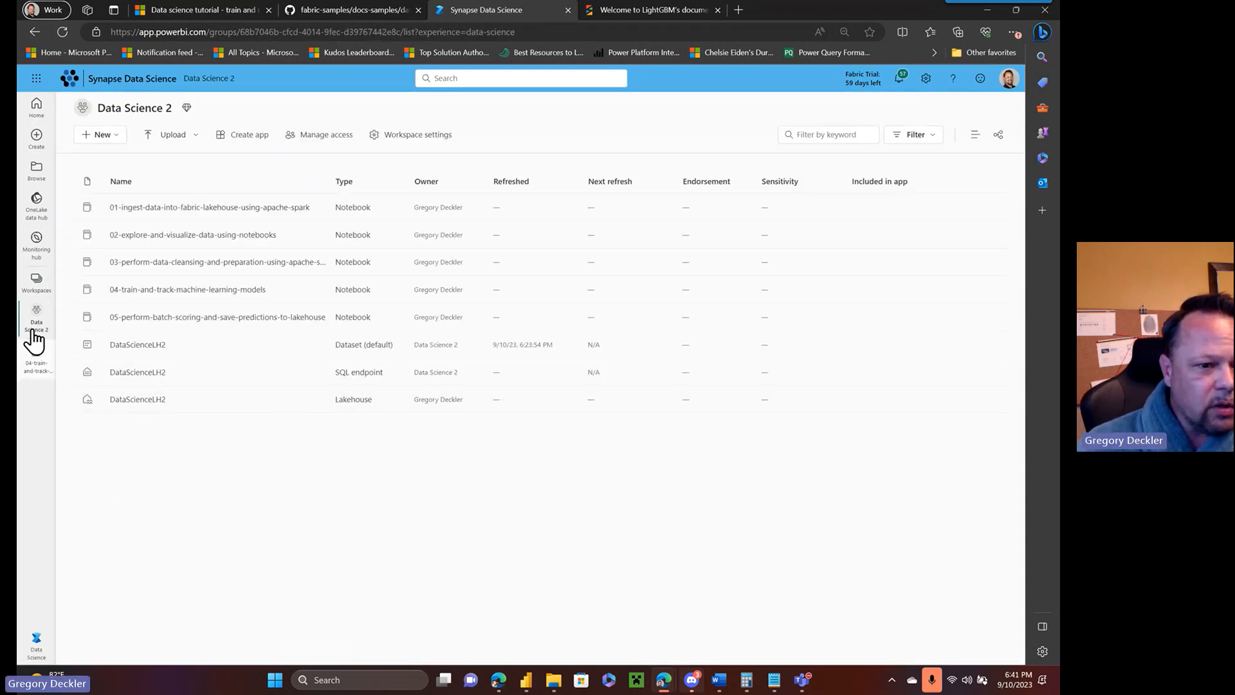
{"action": "left_click", "coordinate": [208, 263]}
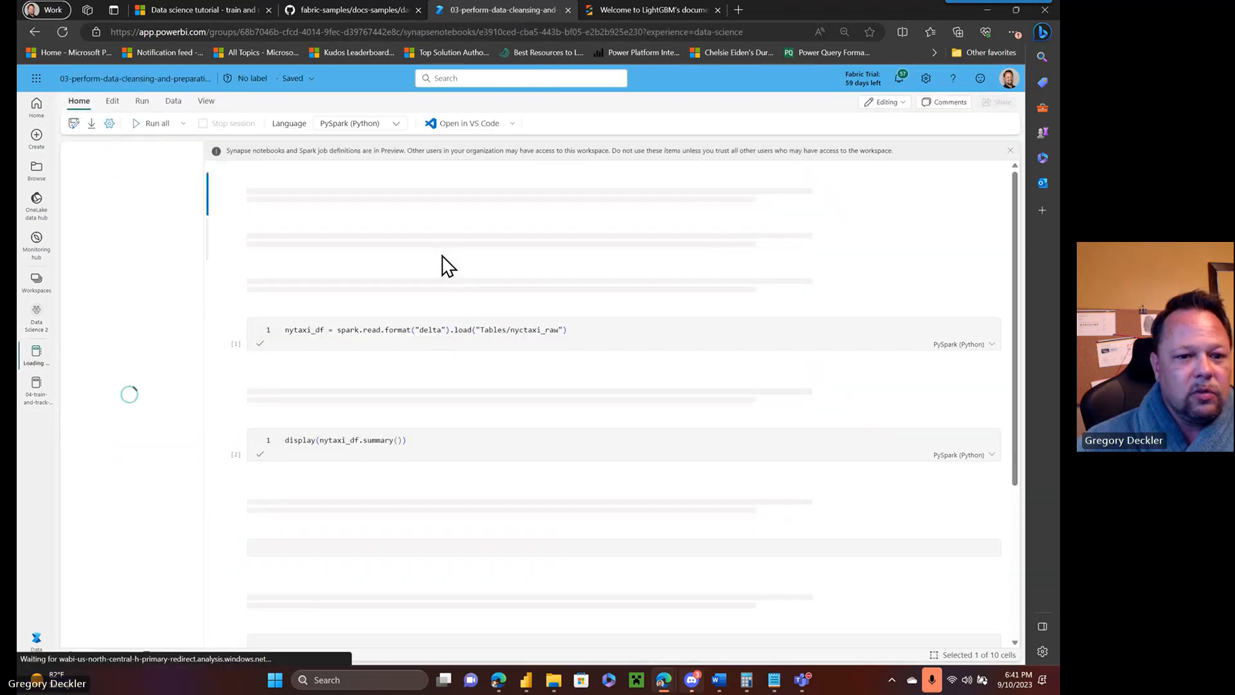
- Skim the Module 3 notebook down to the nyctaxi_prep save cell and back, checking which cell is running
{"action": "scroll", "coordinate": [497, 254], "scroll_direction": "down", "scroll_amount": 5}
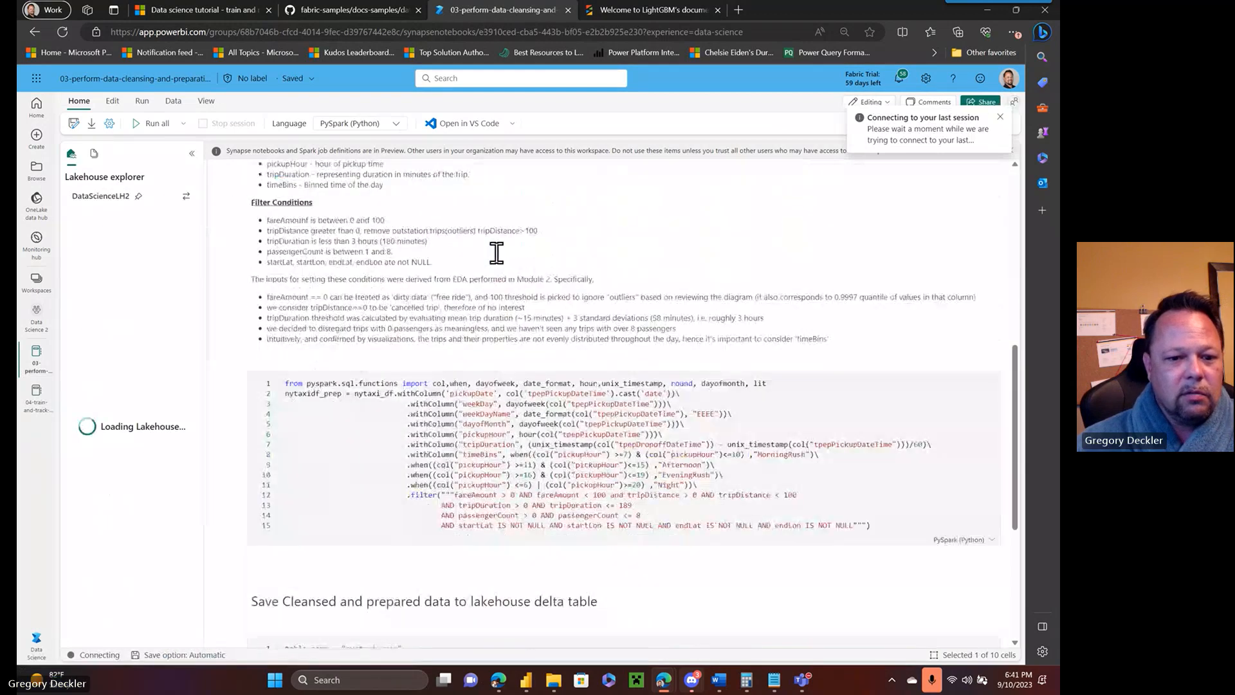
{"action": "scroll", "coordinate": [496, 253], "scroll_direction": "down", "scroll_amount": 3}
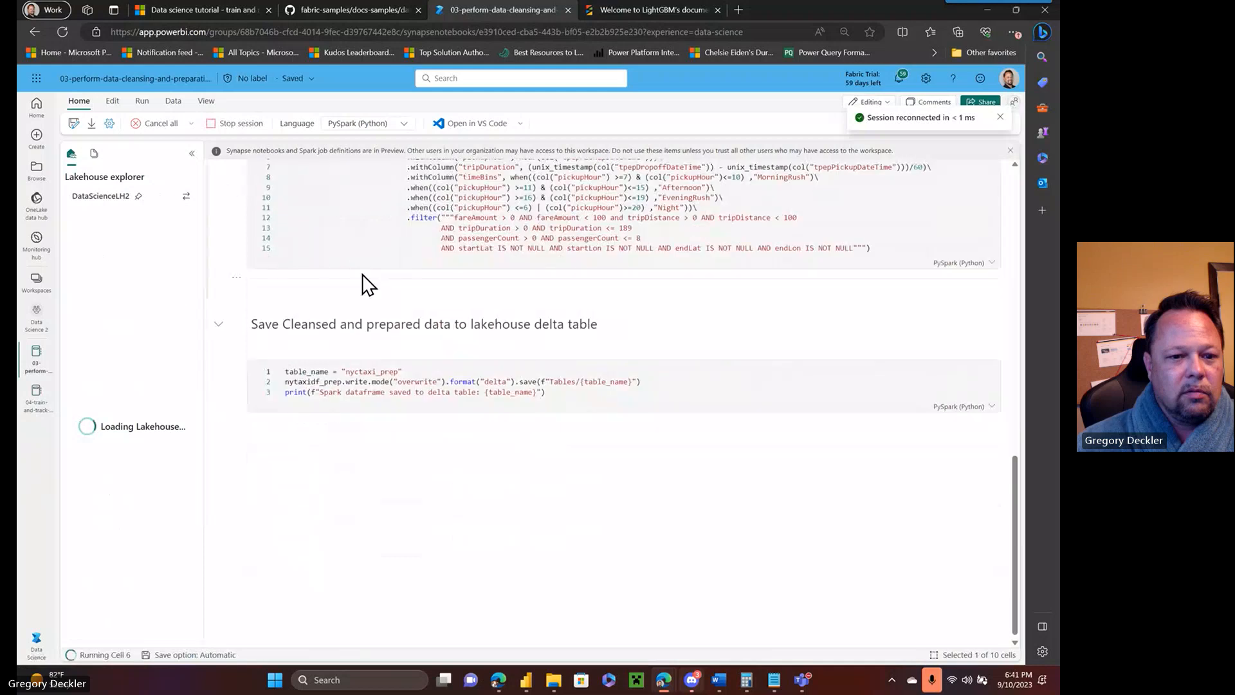
{"action": "scroll", "coordinate": [389, 278], "scroll_direction": "up", "scroll_amount": 10}
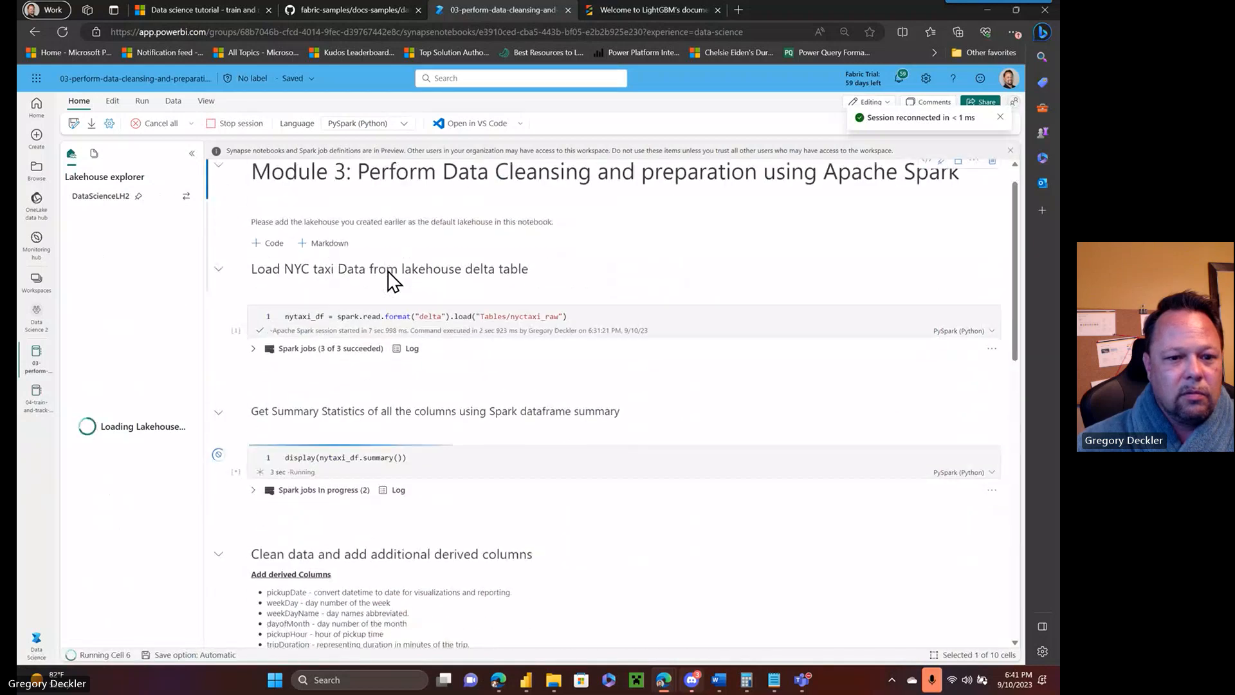
{"action": "scroll", "coordinate": [450, 274], "scroll_direction": "down", "scroll_amount": 3}
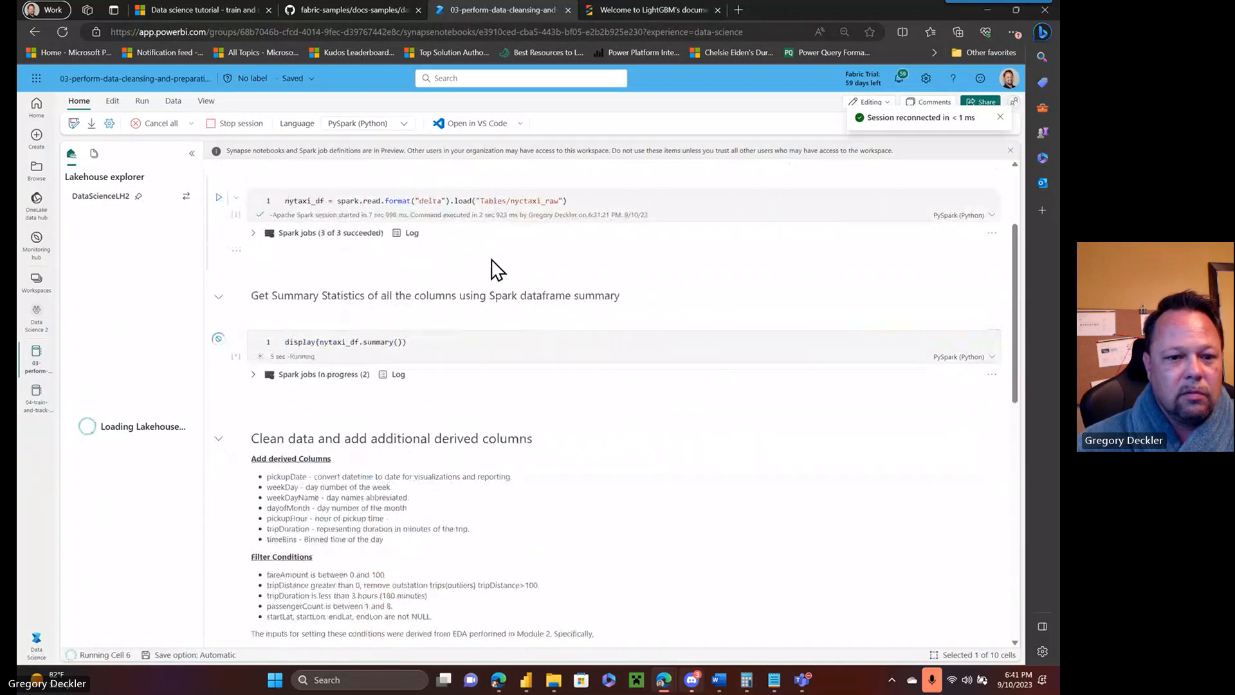
{"action": "scroll", "coordinate": [497, 269], "scroll_direction": "up", "scroll_amount": 2}
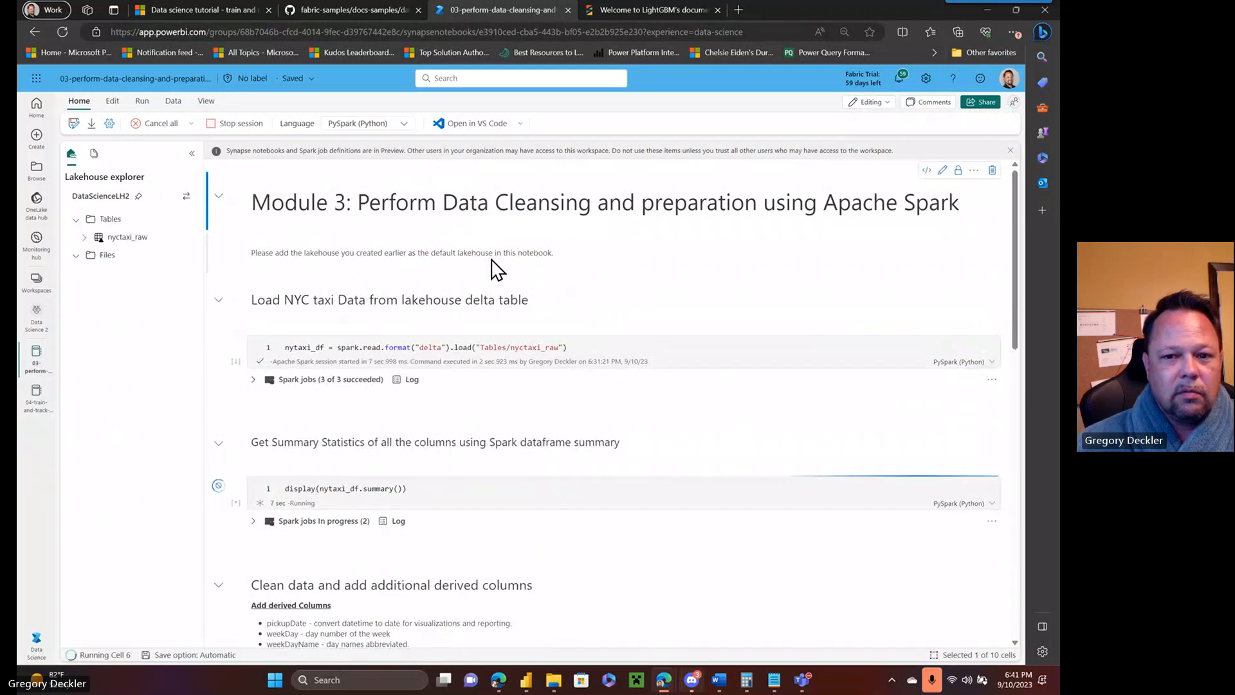
- Examine the derived columns, filter conditions and delta table save code, and check the progress of the summary statistics cell
{"action": "scroll", "coordinate": [497, 269], "scroll_direction": "down", "scroll_amount": 1}
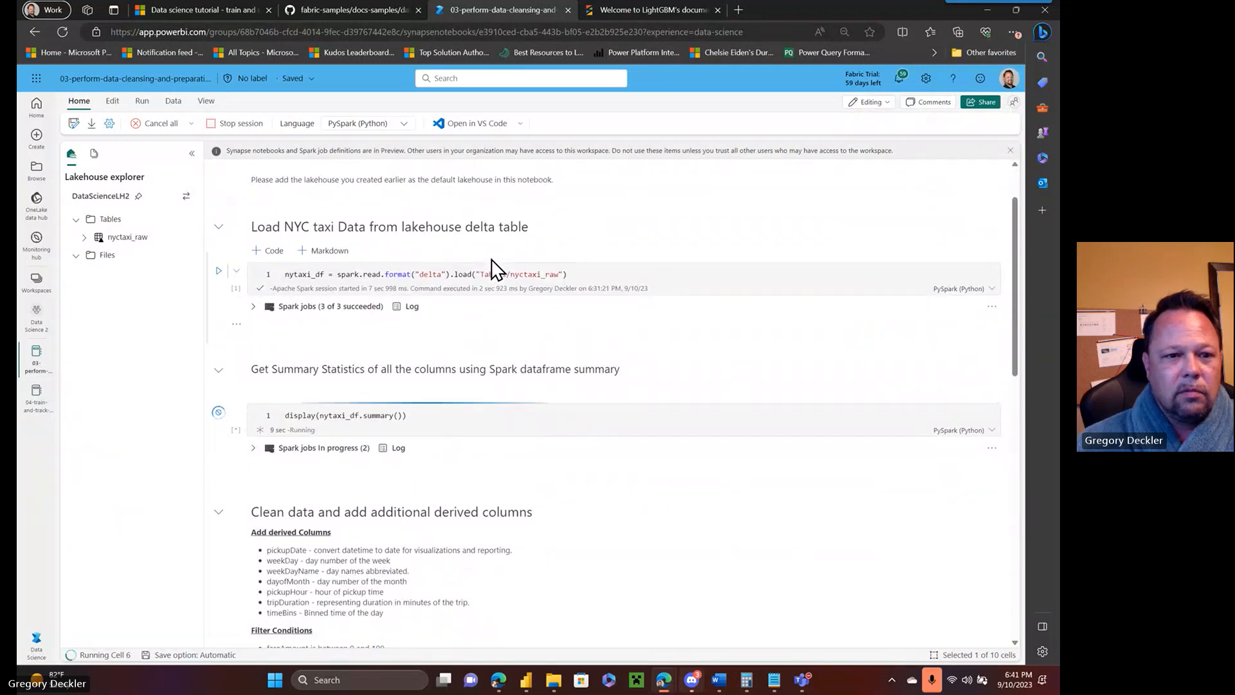
{"action": "scroll", "coordinate": [497, 269], "scroll_direction": "down", "scroll_amount": 3}
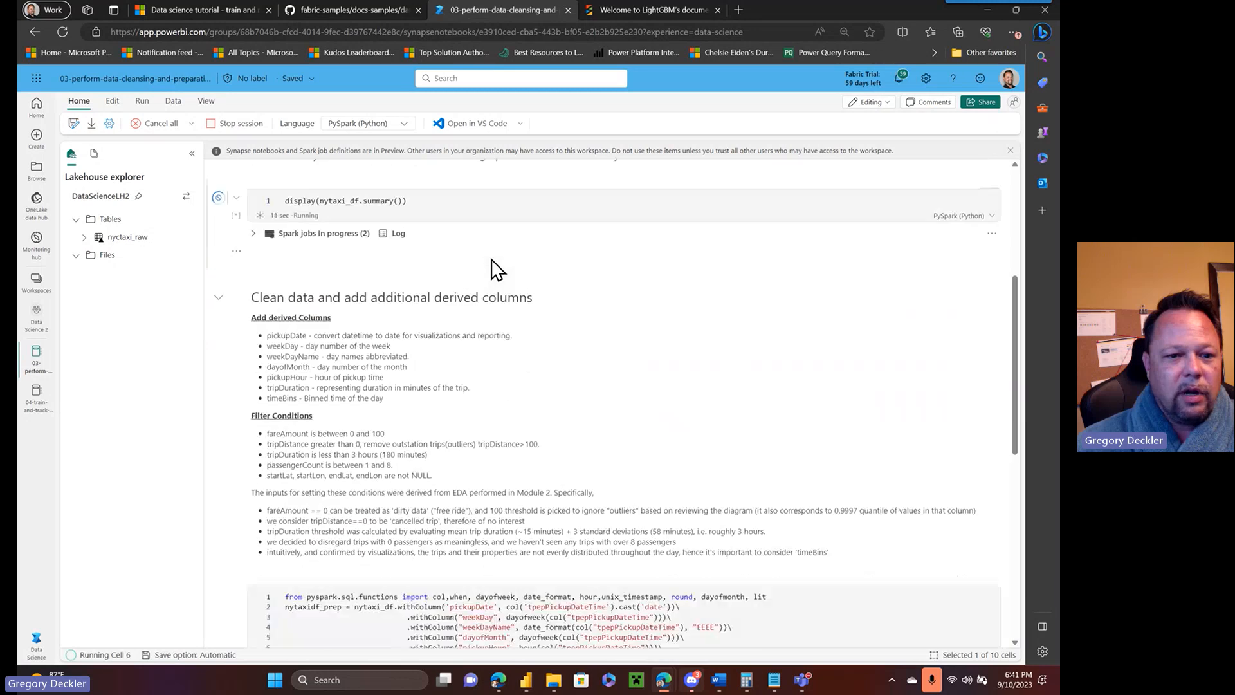
{"action": "scroll", "coordinate": [498, 269], "scroll_direction": "down", "scroll_amount": 4}
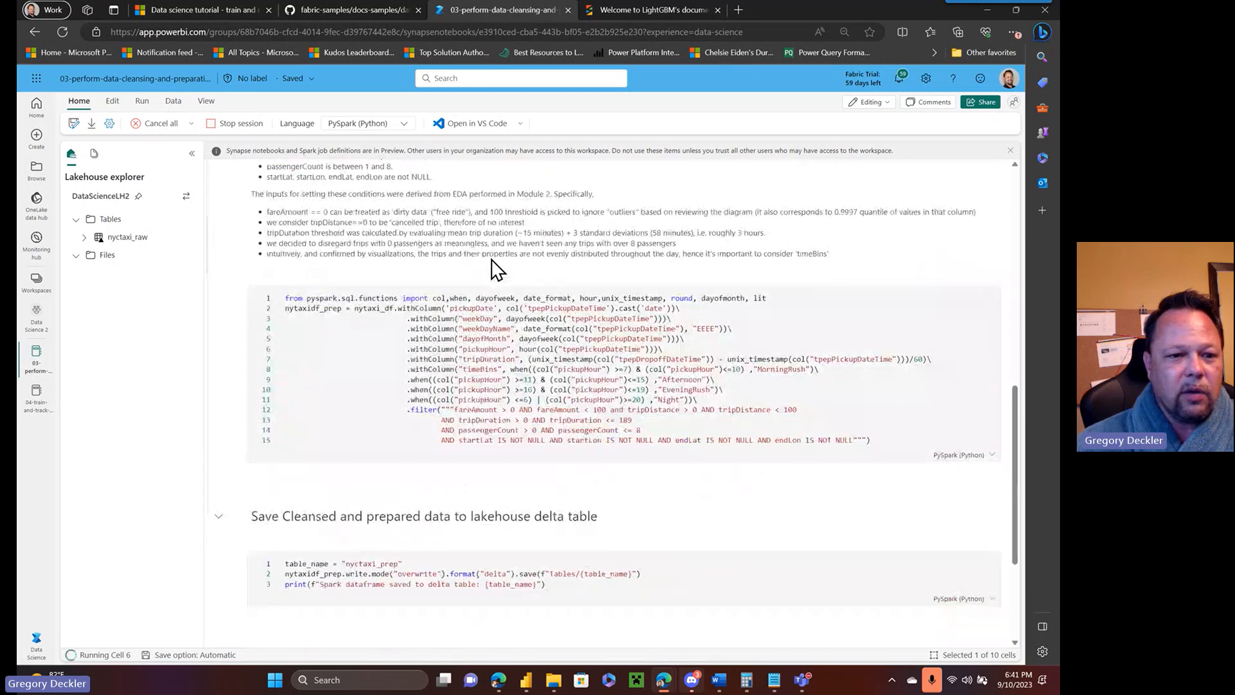
{"action": "scroll", "coordinate": [498, 269], "scroll_direction": "up", "scroll_amount": 2}
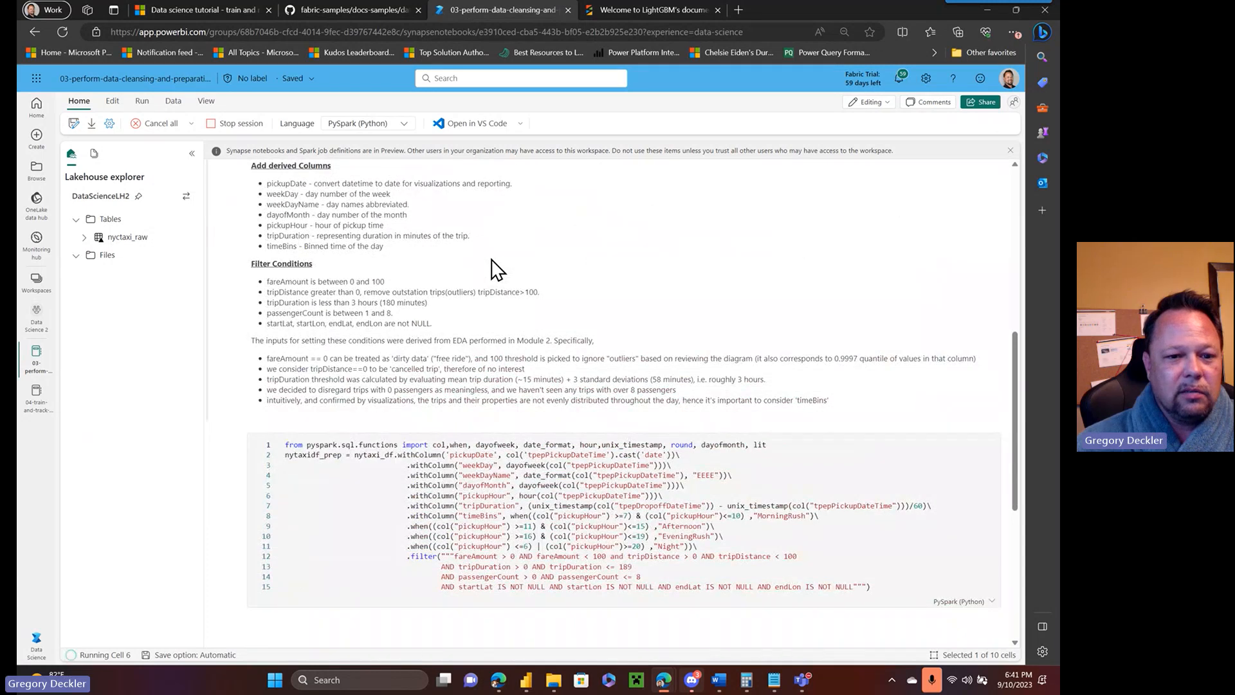
{"action": "scroll", "coordinate": [497, 268], "scroll_direction": "down", "scroll_amount": 1}
{"action": "scroll", "coordinate": [497, 269], "scroll_direction": "up", "scroll_amount": 3}
{"action": "scroll", "coordinate": [497, 269], "scroll_direction": "up", "scroll_amount": 4}
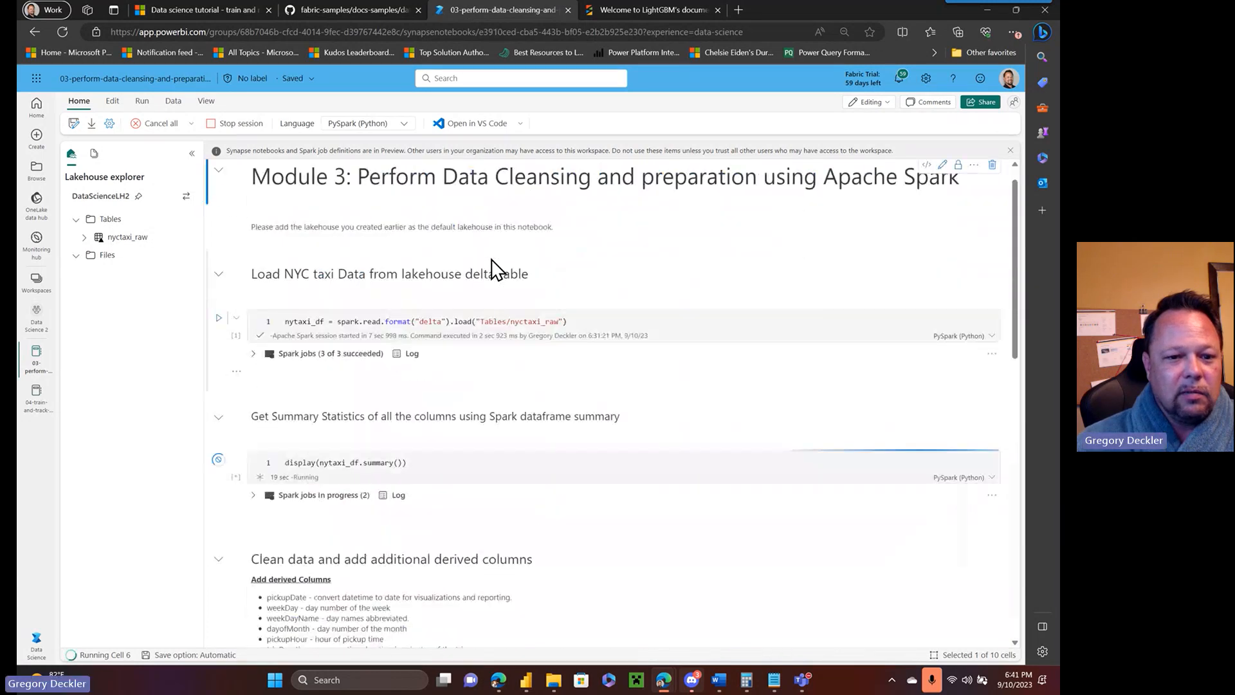
{"action": "scroll", "coordinate": [497, 269], "scroll_direction": "down", "scroll_amount": 2}
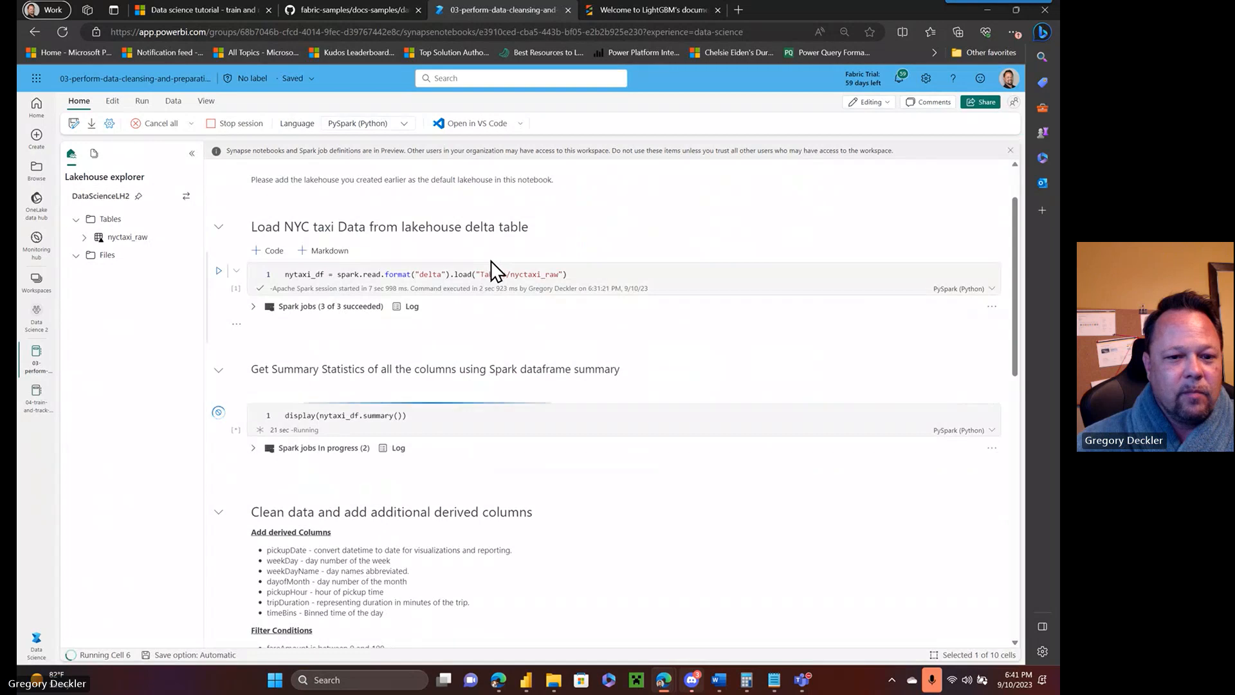
{"action": "scroll", "coordinate": [549, 363], "scroll_direction": "down", "scroll_amount": 2}
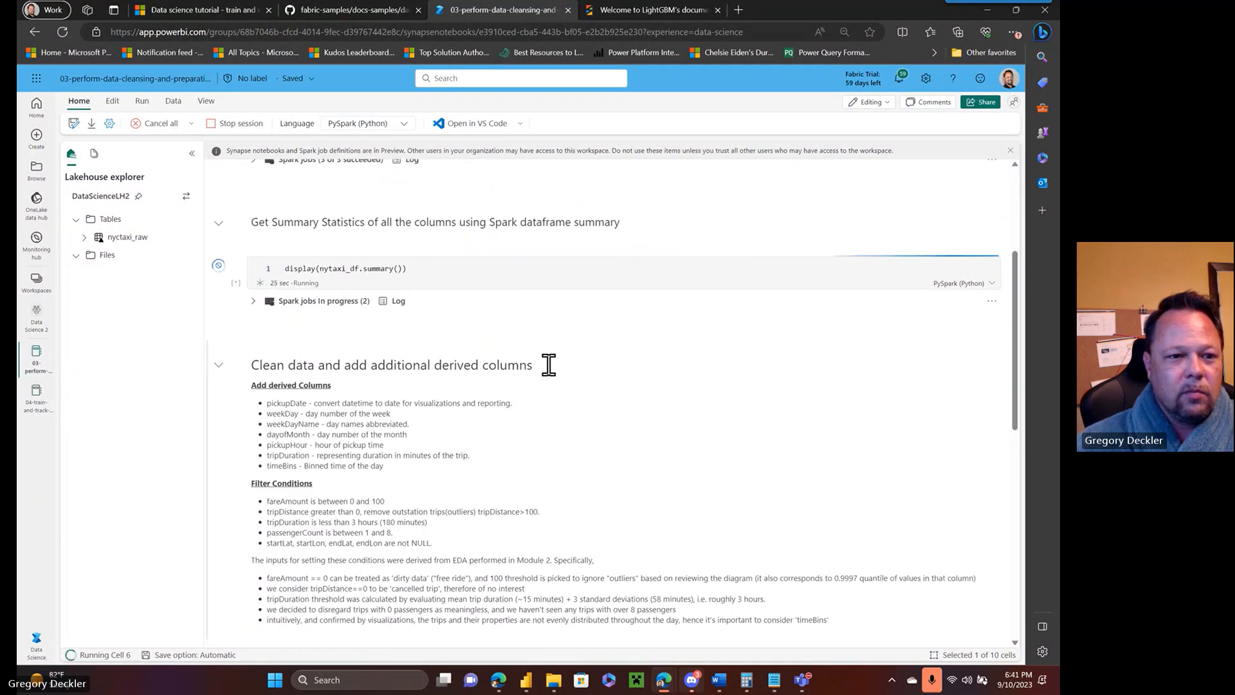
{"action": "scroll", "coordinate": [548, 363], "scroll_direction": "down", "scroll_amount": 7}
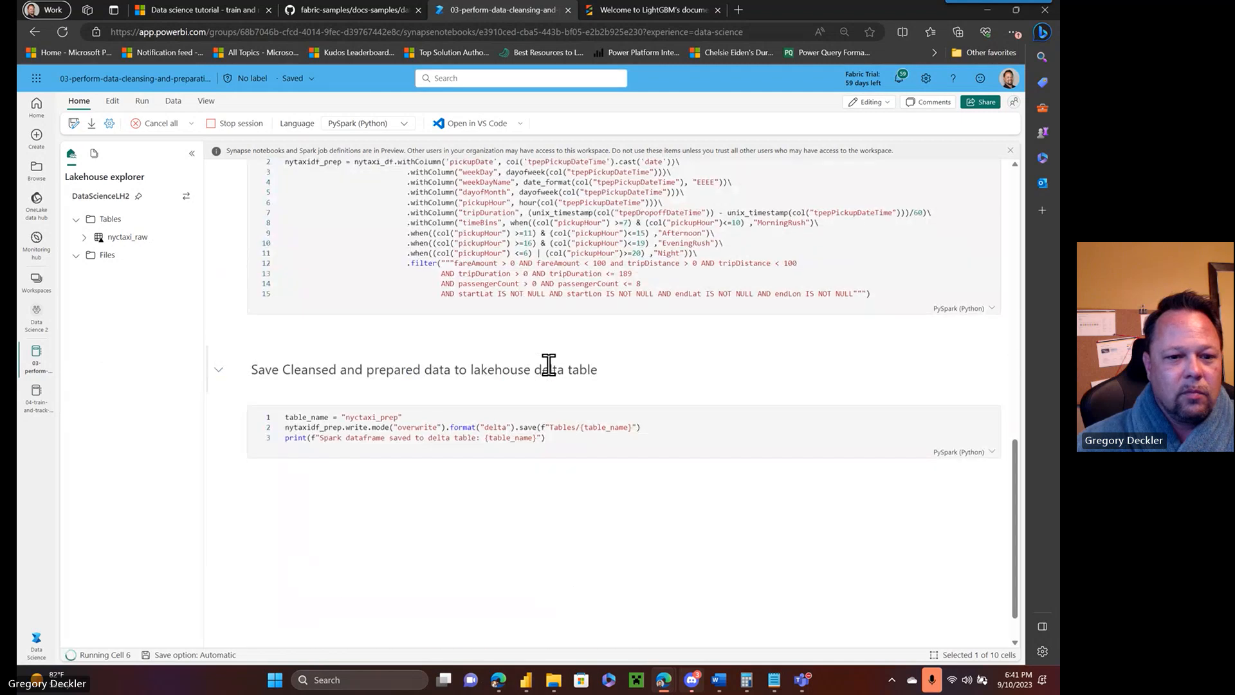
{"action": "scroll", "coordinate": [367, 355], "scroll_direction": "up", "scroll_amount": 7}
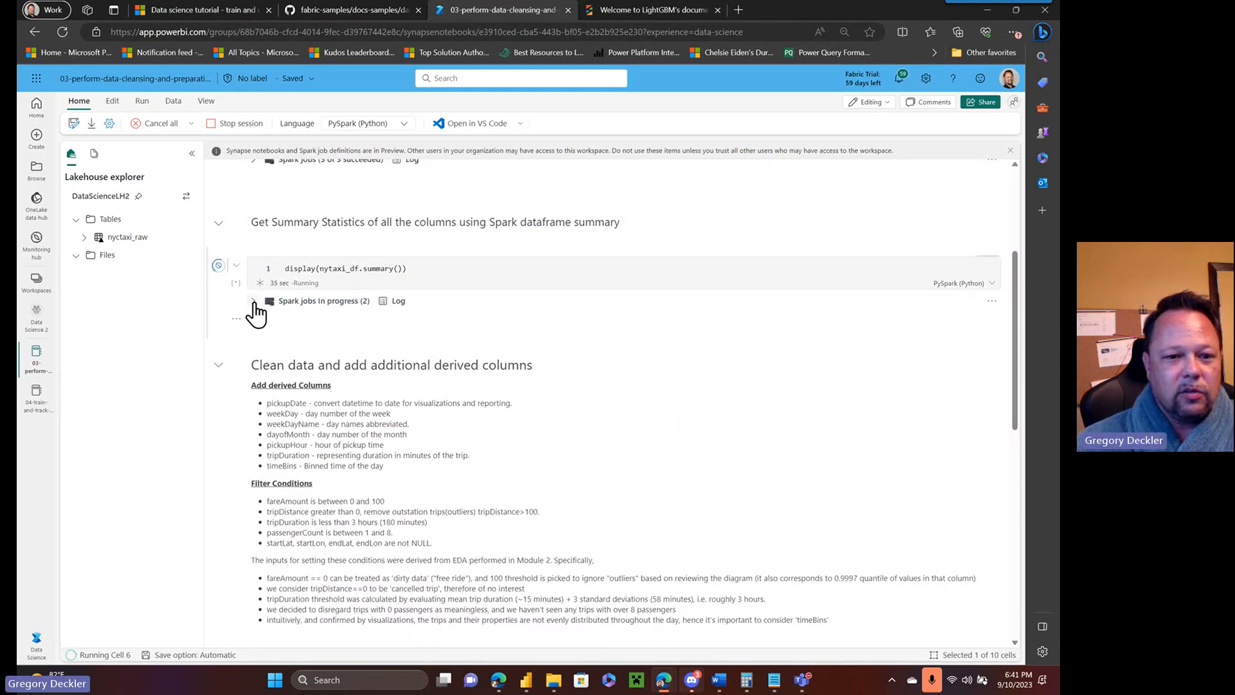
- Show the Spark job details of the running nytaxi_df summary statistics cell
{"action": "left_click", "coordinate": [253, 302]}
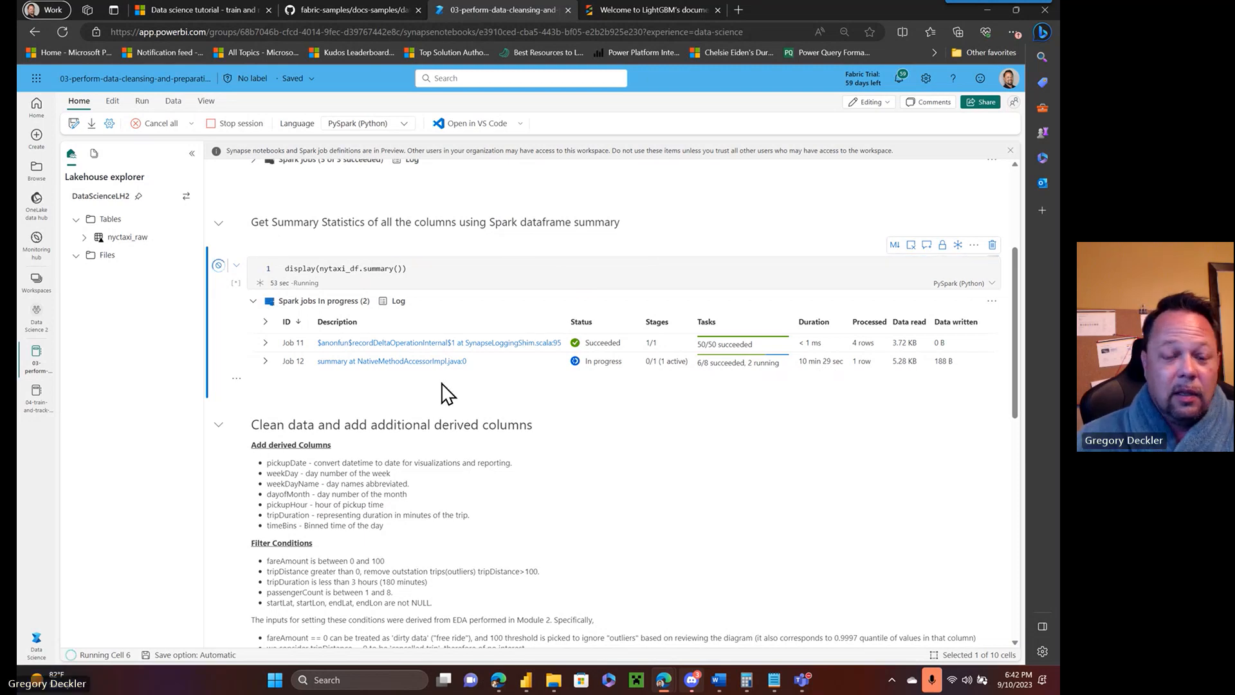
{"action": "scroll", "coordinate": [514, 375], "scroll_direction": "down", "scroll_amount": 2}
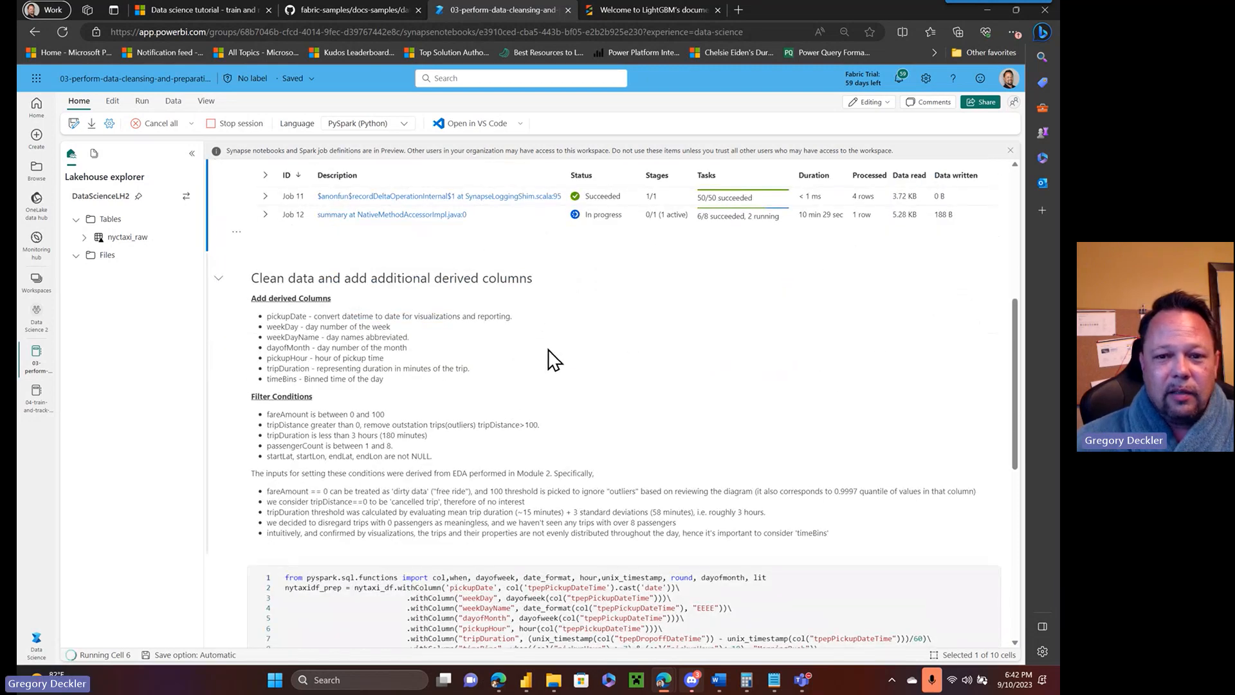
{"action": "scroll", "coordinate": [553, 358], "scroll_direction": "up", "scroll_amount": 1}
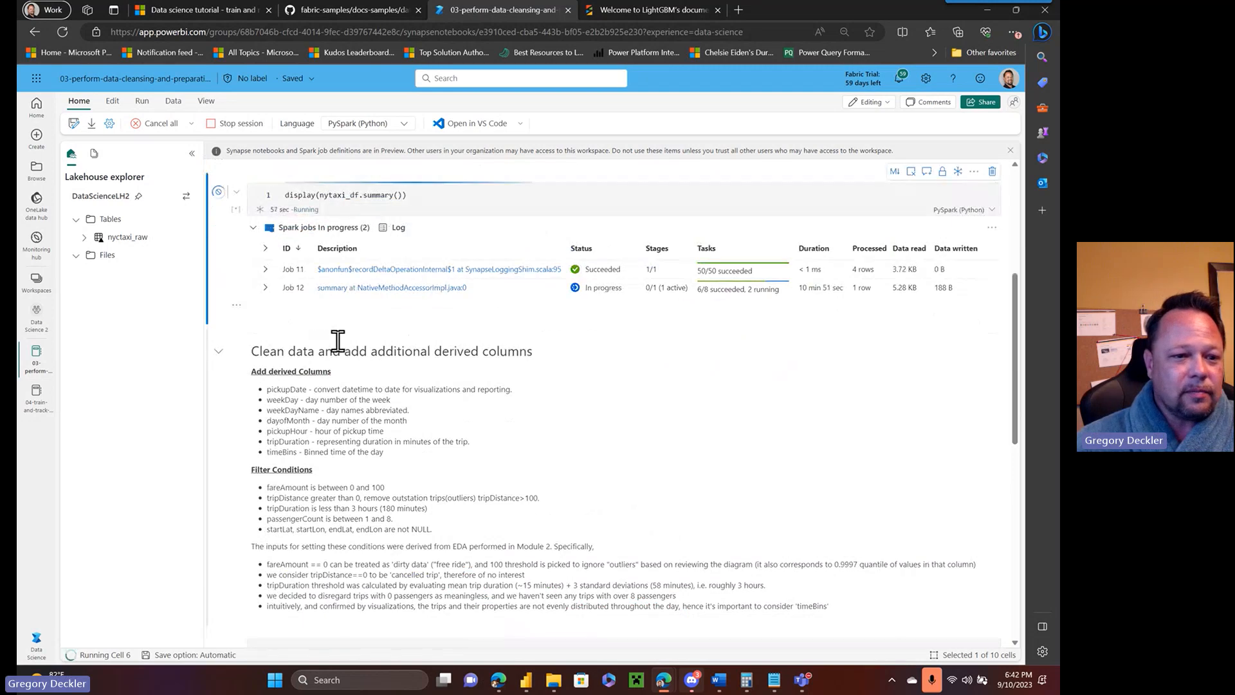
- Open the 04-train-and-track-machine-learning-models notebook from the Data Science 1 workspace
{"action": "left_click", "coordinate": [29, 289]}
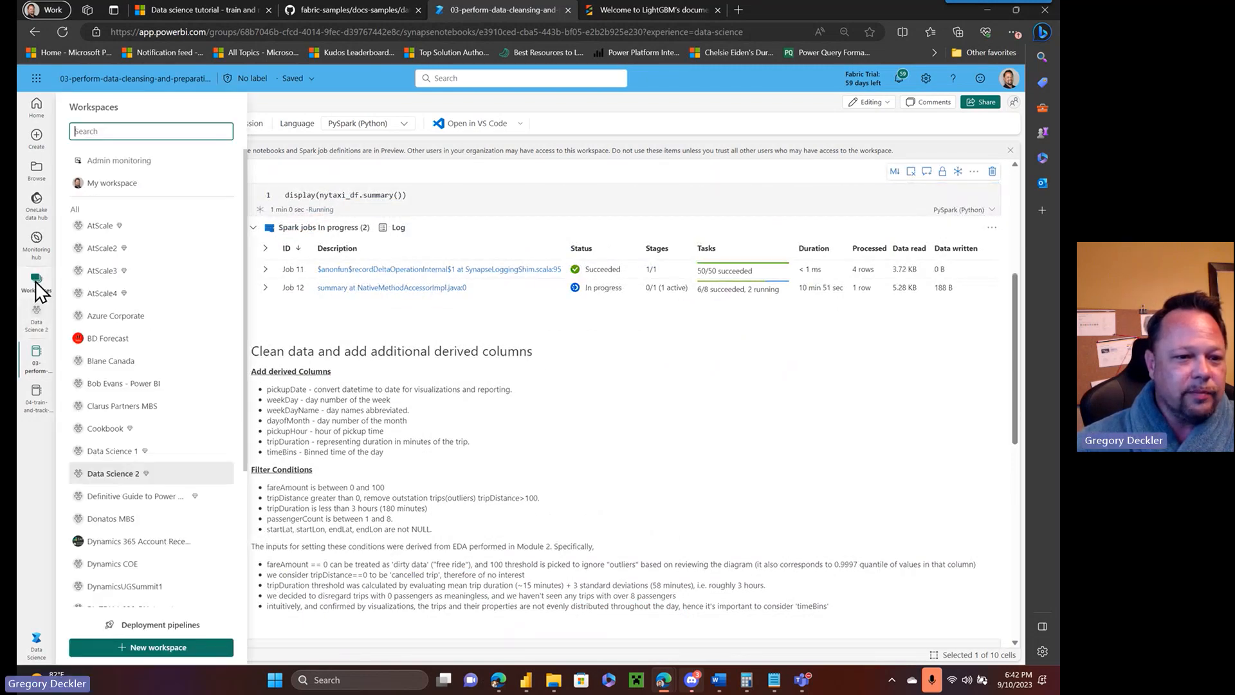
{"action": "left_click", "coordinate": [129, 451]}
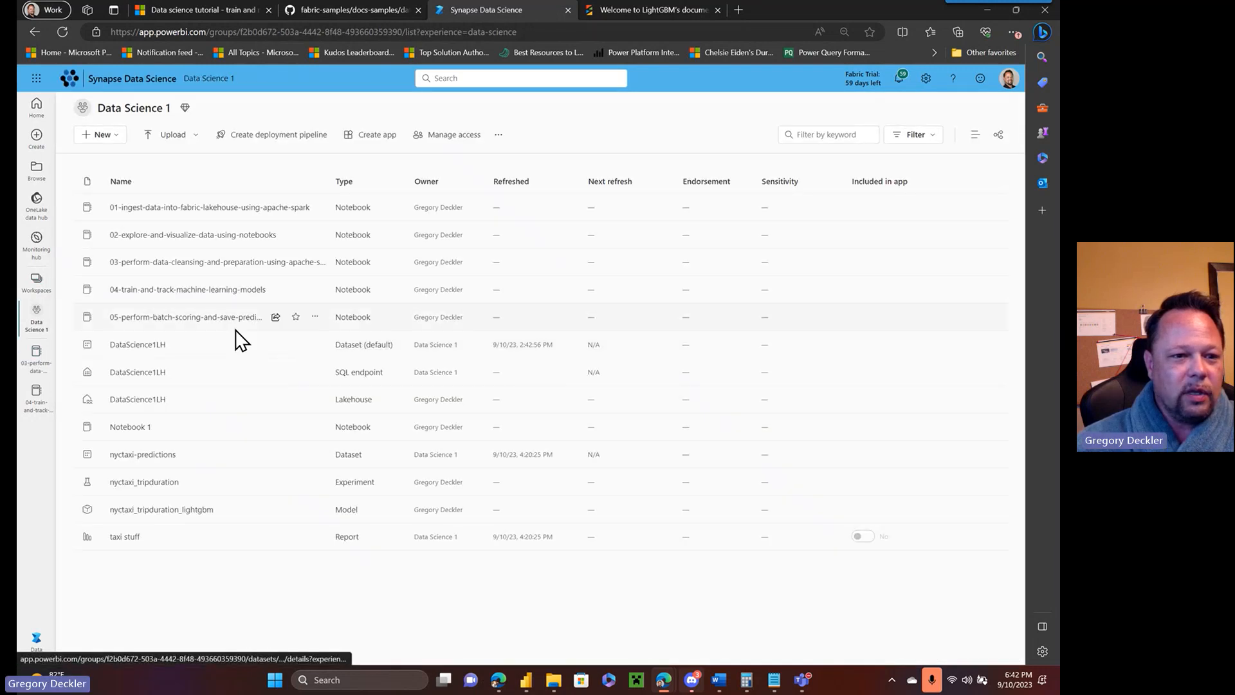
{"action": "left_click", "coordinate": [183, 289]}
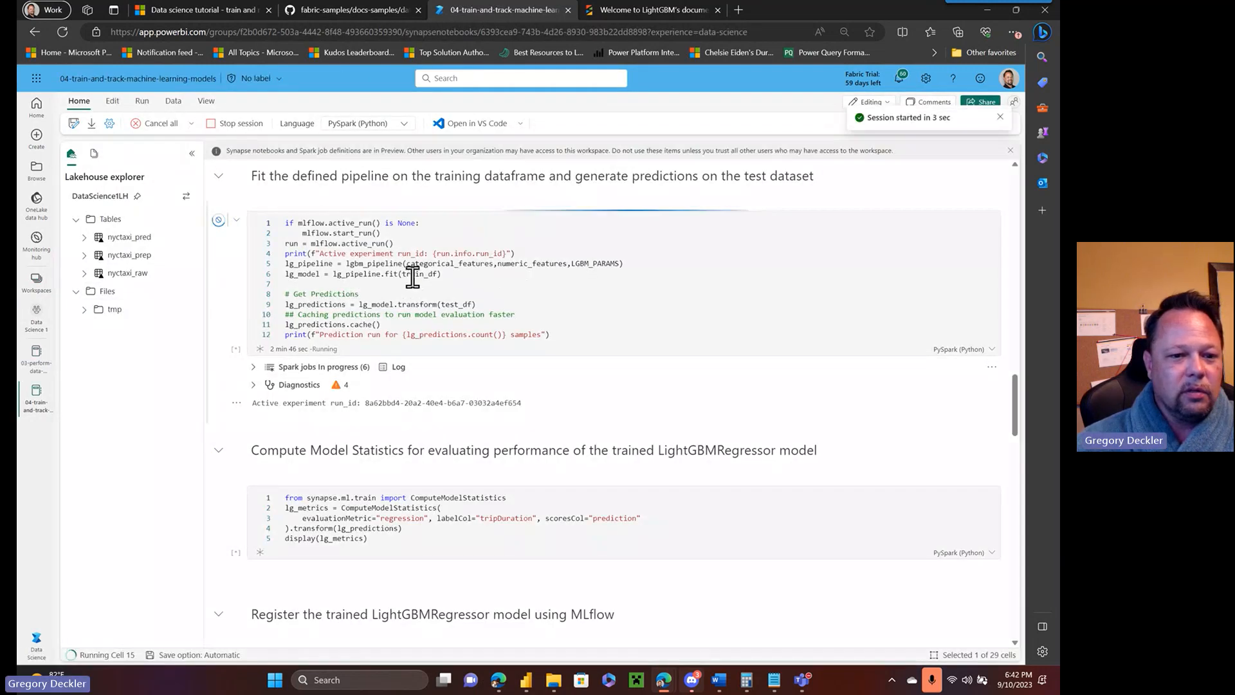
- Look through the notebook cells that fit the pipeline, compute model statistics and register the LightGBMRegressor model
{"action": "scroll", "coordinate": [517, 268], "scroll_direction": "down", "scroll_amount": 5}
{"action": "scroll", "coordinate": [517, 269], "scroll_direction": "down", "scroll_amount": 3}
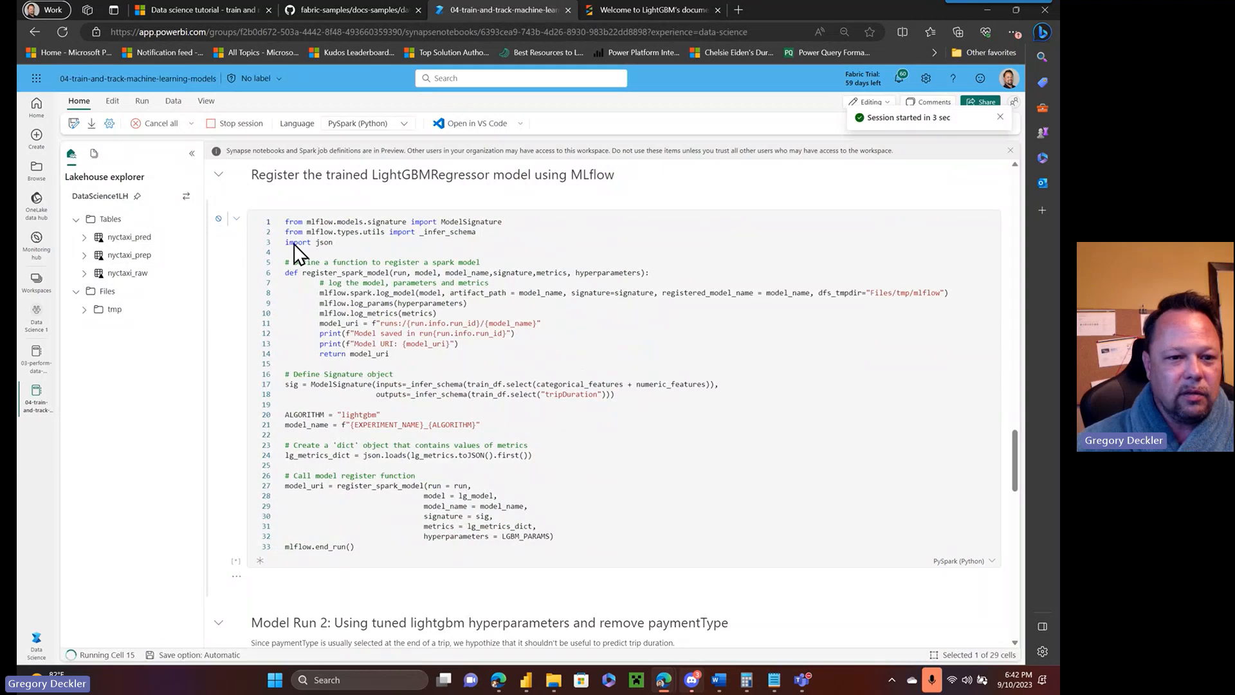
{"action": "scroll", "coordinate": [394, 245], "scroll_direction": "down", "scroll_amount": 3}
{"action": "scroll", "coordinate": [399, 250], "scroll_direction": "up", "scroll_amount": 5}
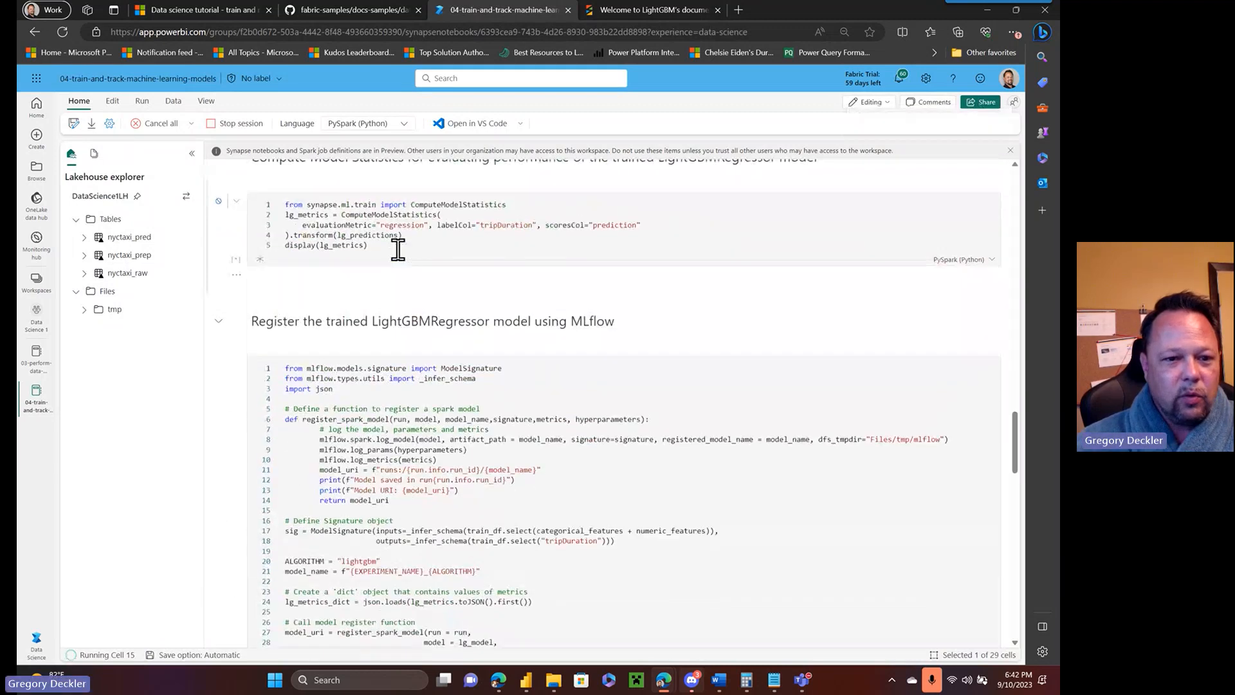
{"action": "scroll", "coordinate": [398, 250], "scroll_direction": "up", "scroll_amount": 5}
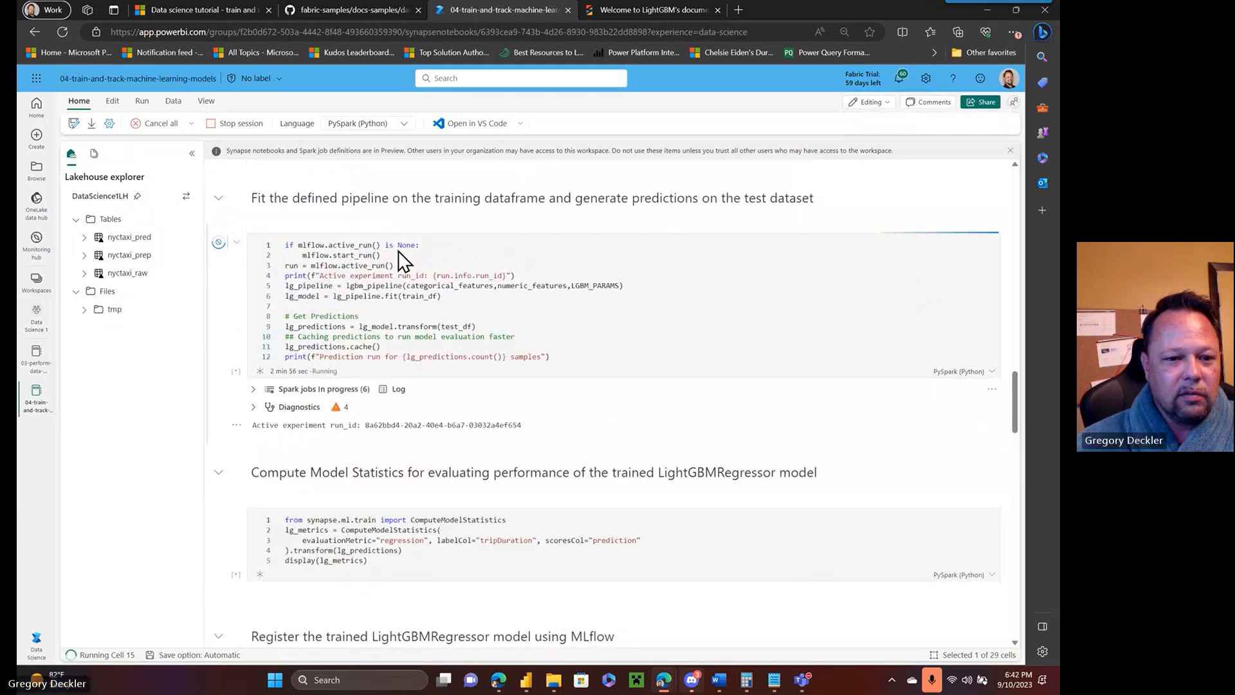
{"action": "scroll", "coordinate": [399, 259], "scroll_direction": "down", "scroll_amount": 1}
{"action": "scroll", "coordinate": [463, 243], "scroll_direction": "down", "scroll_amount": 1}
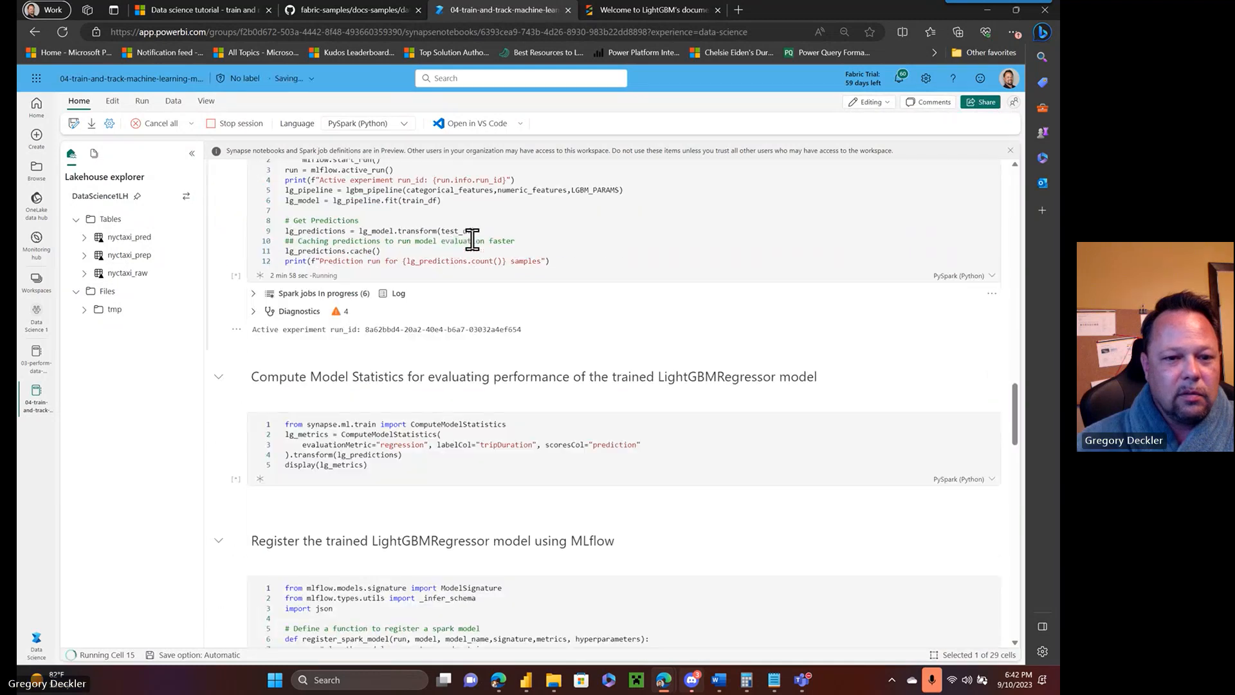
{"action": "scroll", "coordinate": [416, 283], "scroll_direction": "up", "scroll_amount": 3}
{"action": "scroll", "coordinate": [419, 281], "scroll_direction": "down", "scroll_amount": 2}
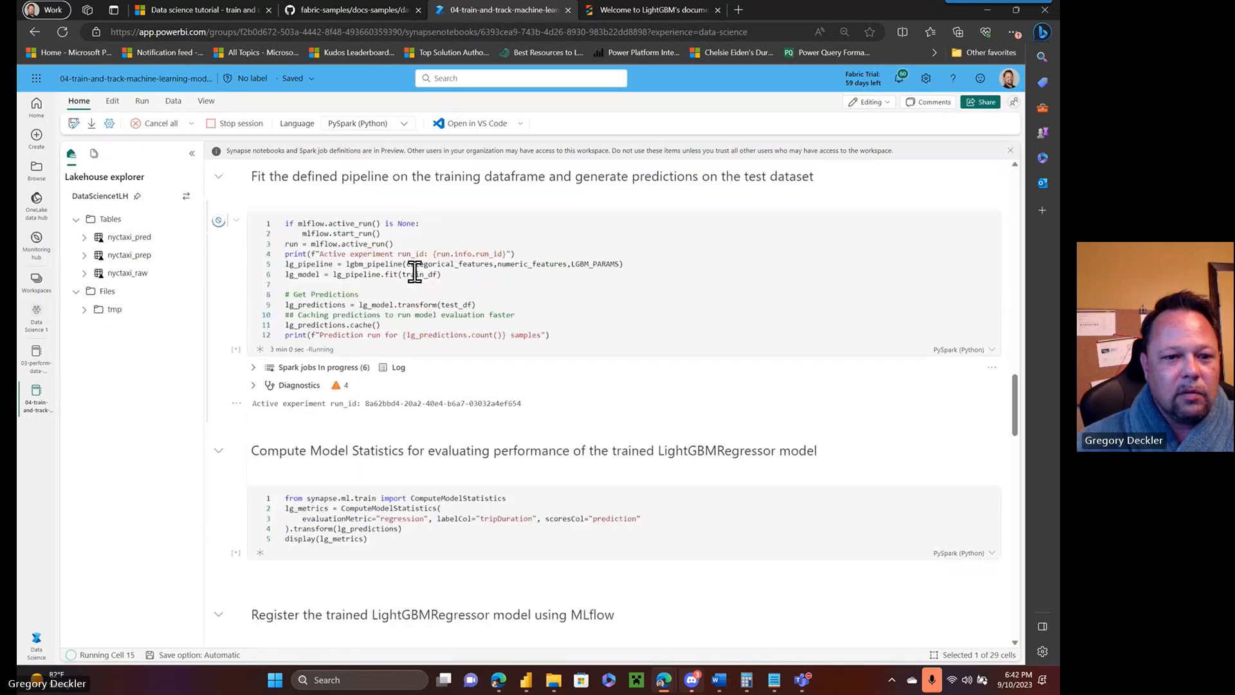
- Expand the Spark jobs and the diagnostics of the cell that fits the defined pipeline on the training dataframe
{"action": "left_click", "coordinate": [253, 368]}
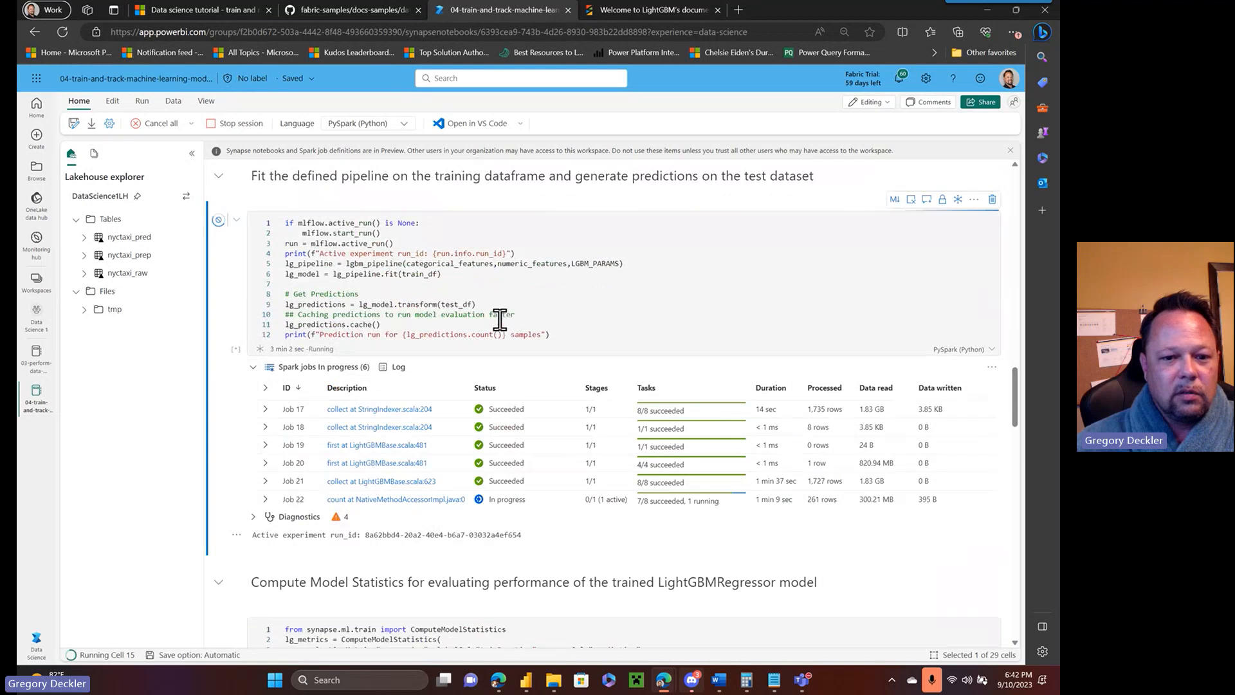
{"action": "scroll", "coordinate": [502, 294], "scroll_direction": "down", "scroll_amount": 2}
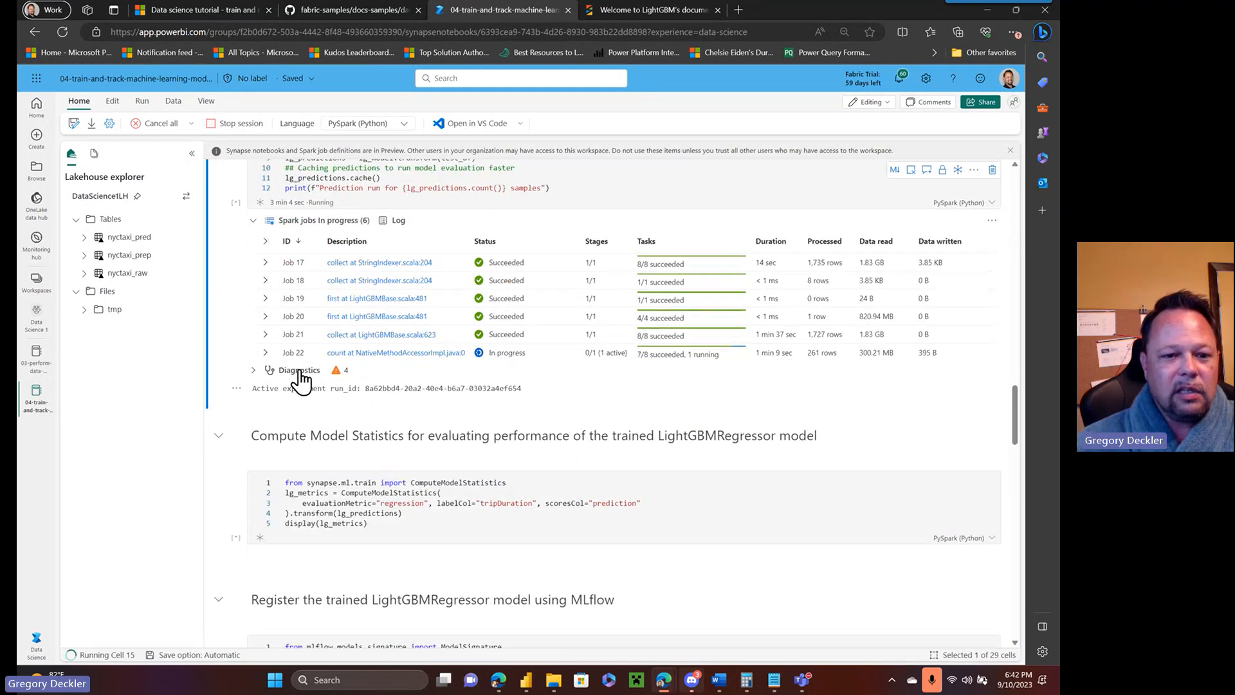
{"action": "left_click", "coordinate": [254, 371]}
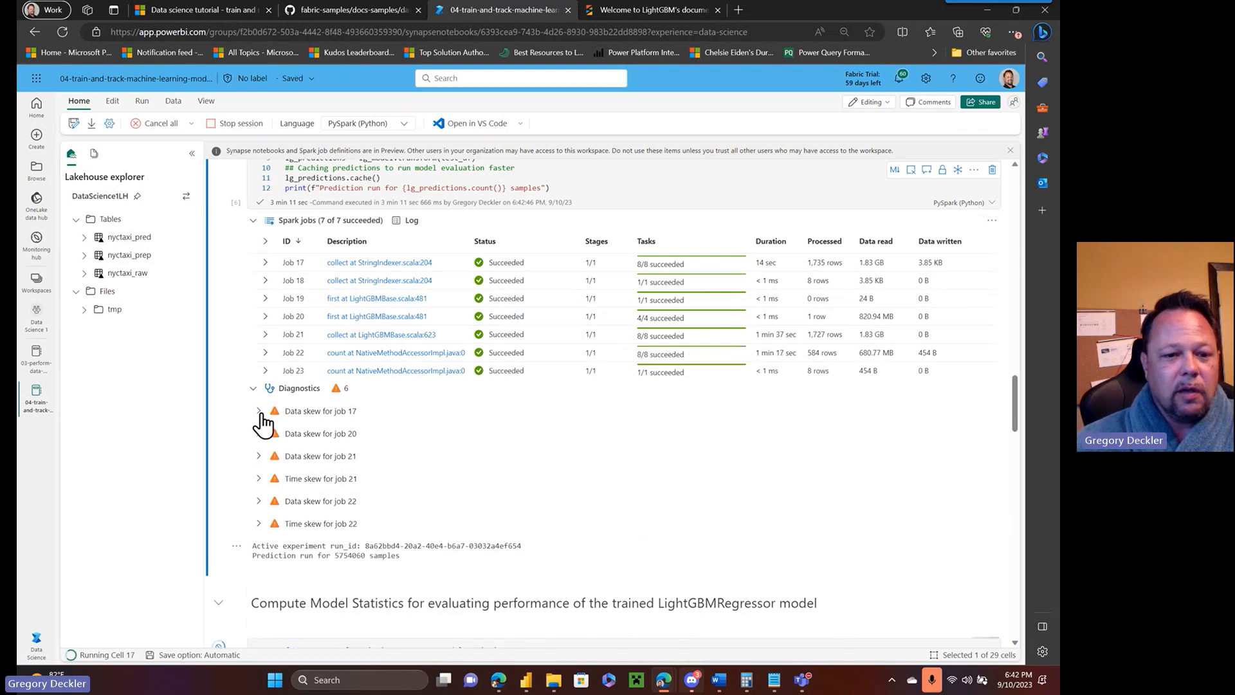
- Expand the data skew analysis for job 17 and widen its data read columns to show the full headers
{"action": "left_click", "coordinate": [259, 411]}
{"action": "scroll", "coordinate": [425, 398], "scroll_direction": "down", "scroll_amount": 2}
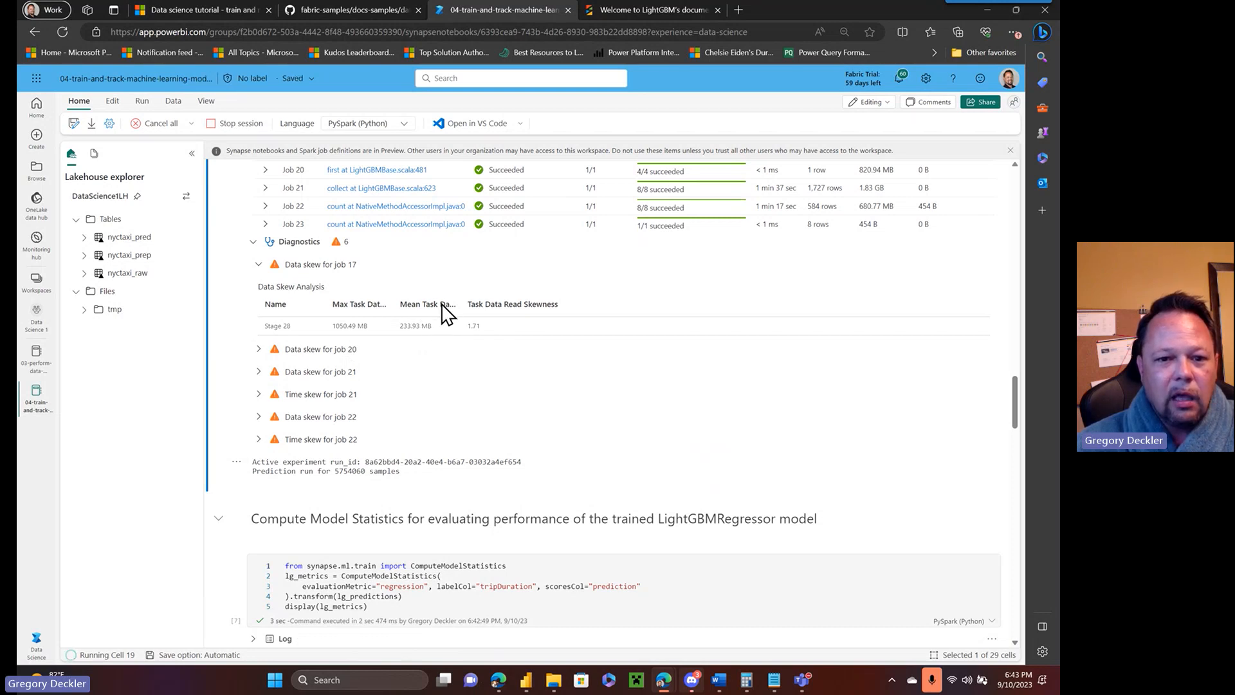
{"action": "left_click_drag", "start_coordinate": [461, 305], "coordinate": [510, 302]}
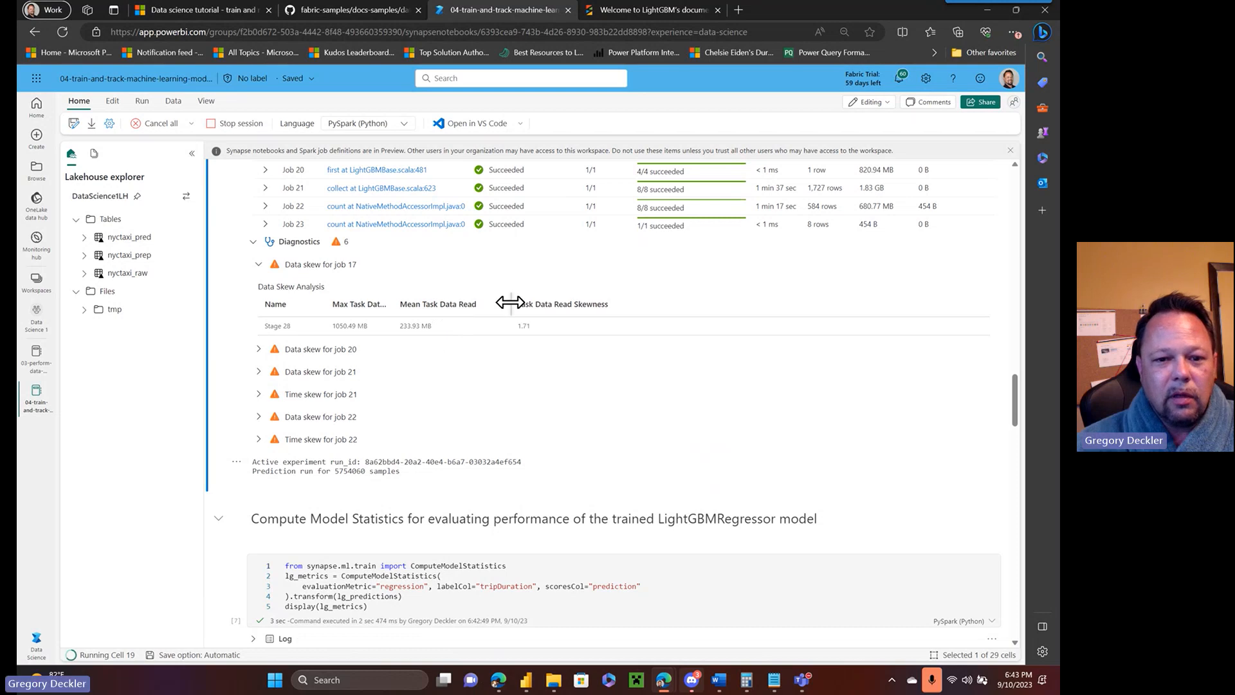
{"action": "mouse_move", "coordinate": [394, 303]}
{"action": "left_mouse_down"}
{"action": "mouse_move", "coordinate": [433, 302]}
{"action": "mouse_move", "coordinate": [418, 303]}
{"action": "left_mouse_up"}
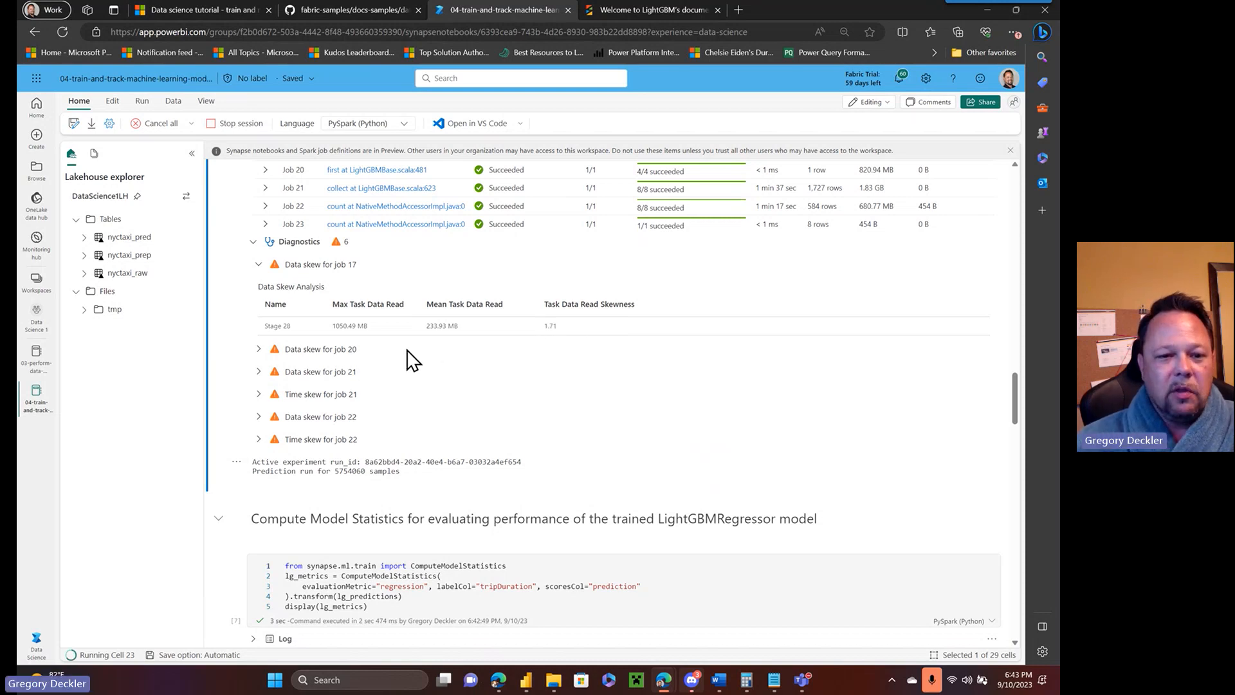
- Expand the data skew for job 20 and the time skew for job 21, widening their columns to show the full headers
{"action": "left_click", "coordinate": [259, 350]}
{"action": "scroll", "coordinate": [554, 341], "scroll_direction": "down", "scroll_amount": 2}
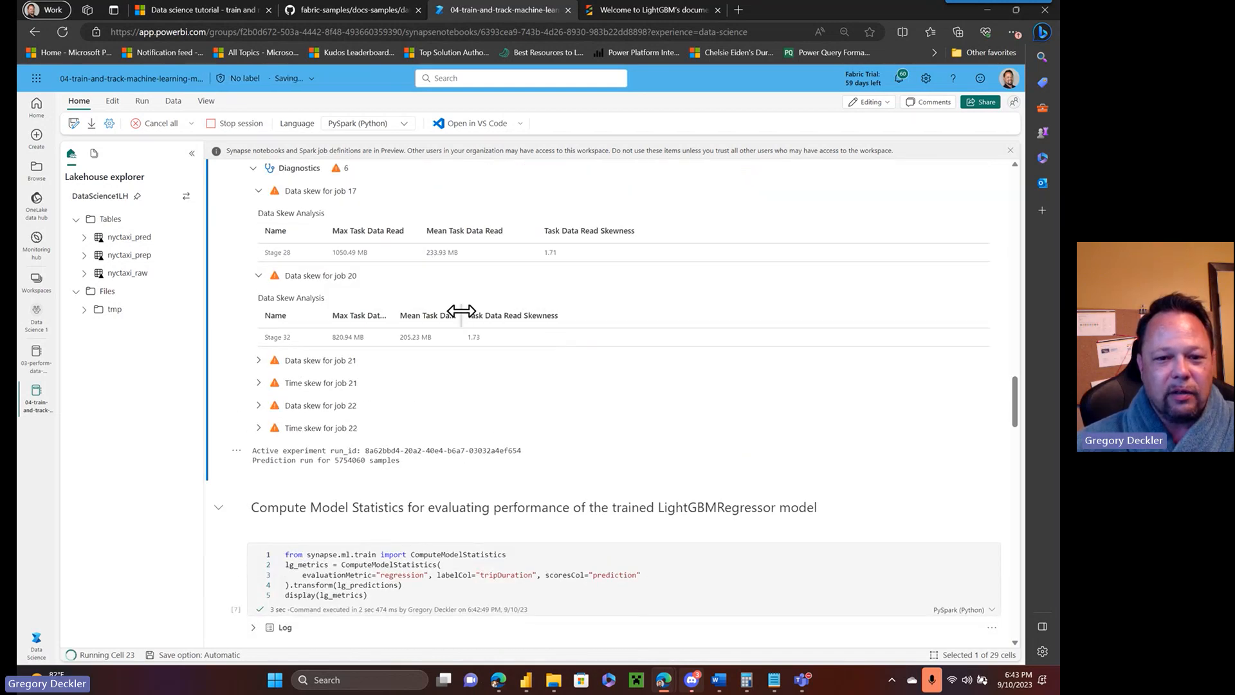
{"action": "left_click_drag", "start_coordinate": [461, 314], "coordinate": [525, 314]}
{"action": "left_click_drag", "start_coordinate": [435, 314], "coordinate": [439, 314]}
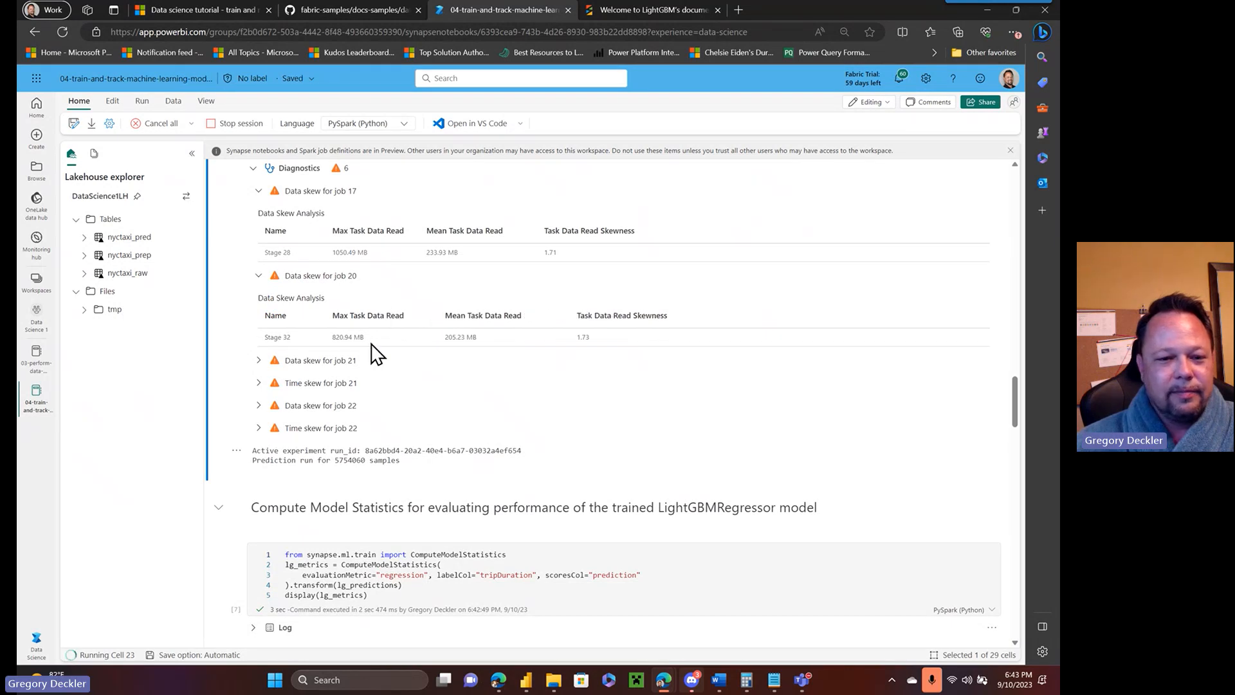
{"action": "left_click", "coordinate": [259, 383]}
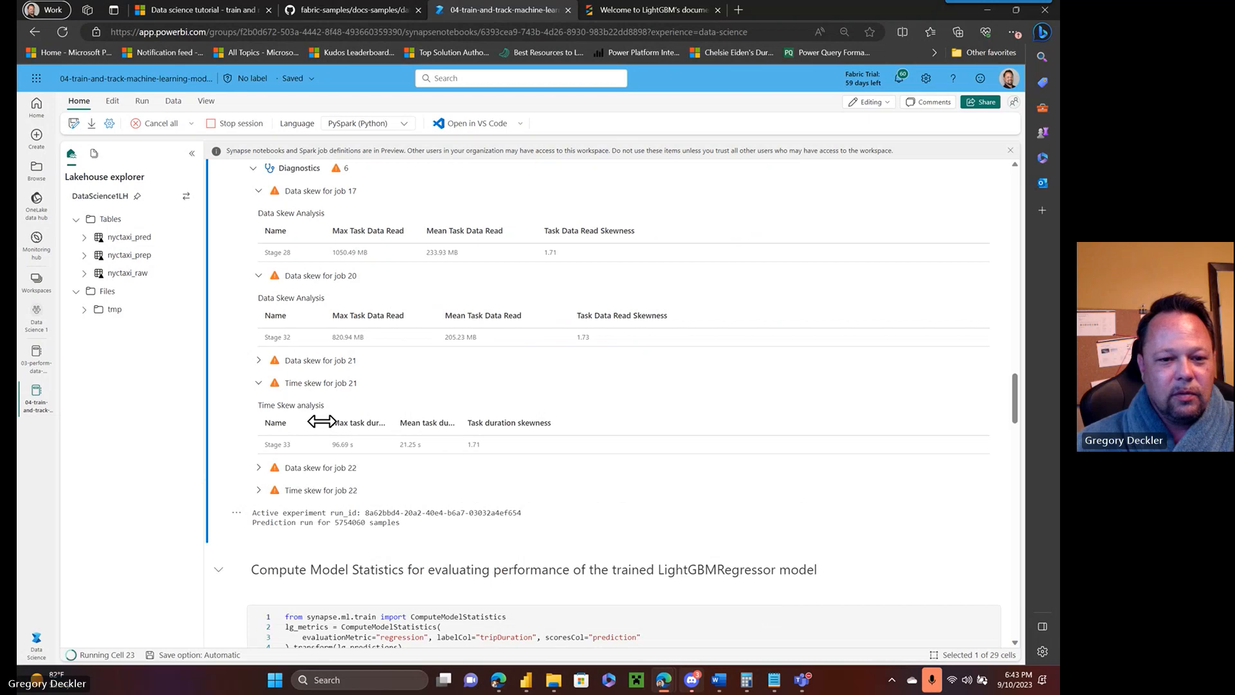
{"action": "left_click_drag", "start_coordinate": [330, 423], "coordinate": [640, 419]}
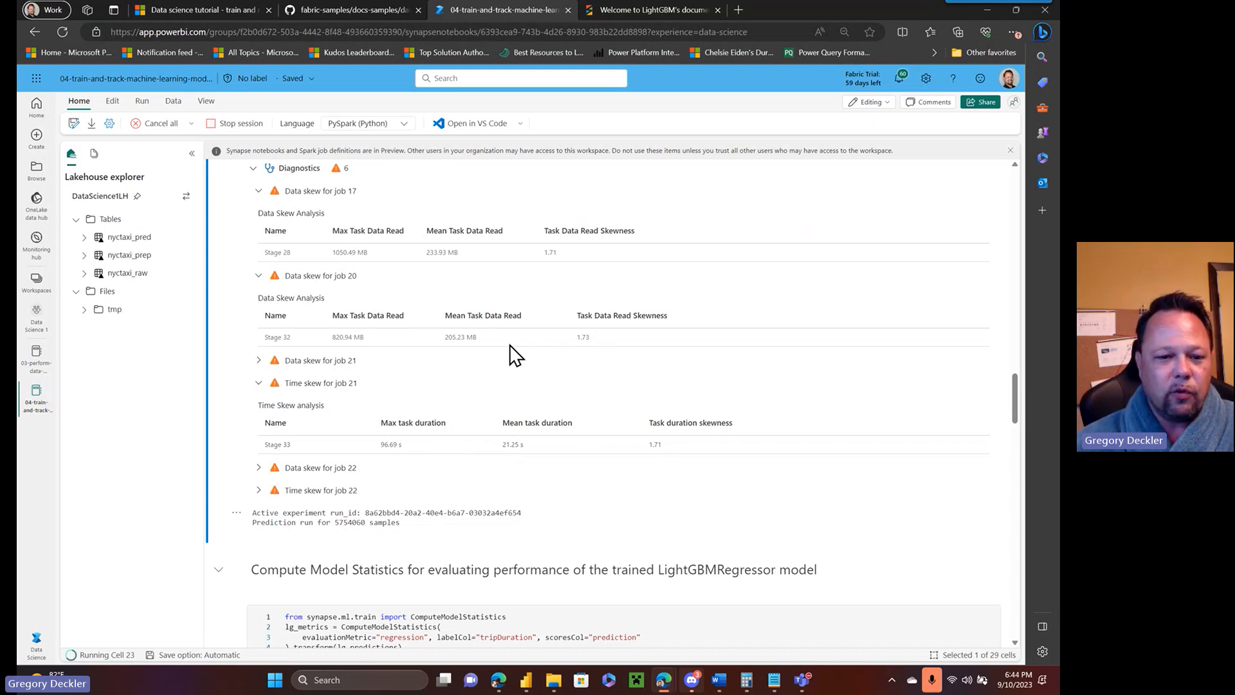
- Collapse the Spark jobs list and the diagnostics of the pipeline fitting cell
{"action": "scroll", "coordinate": [511, 354], "scroll_direction": "up", "scroll_amount": 2}
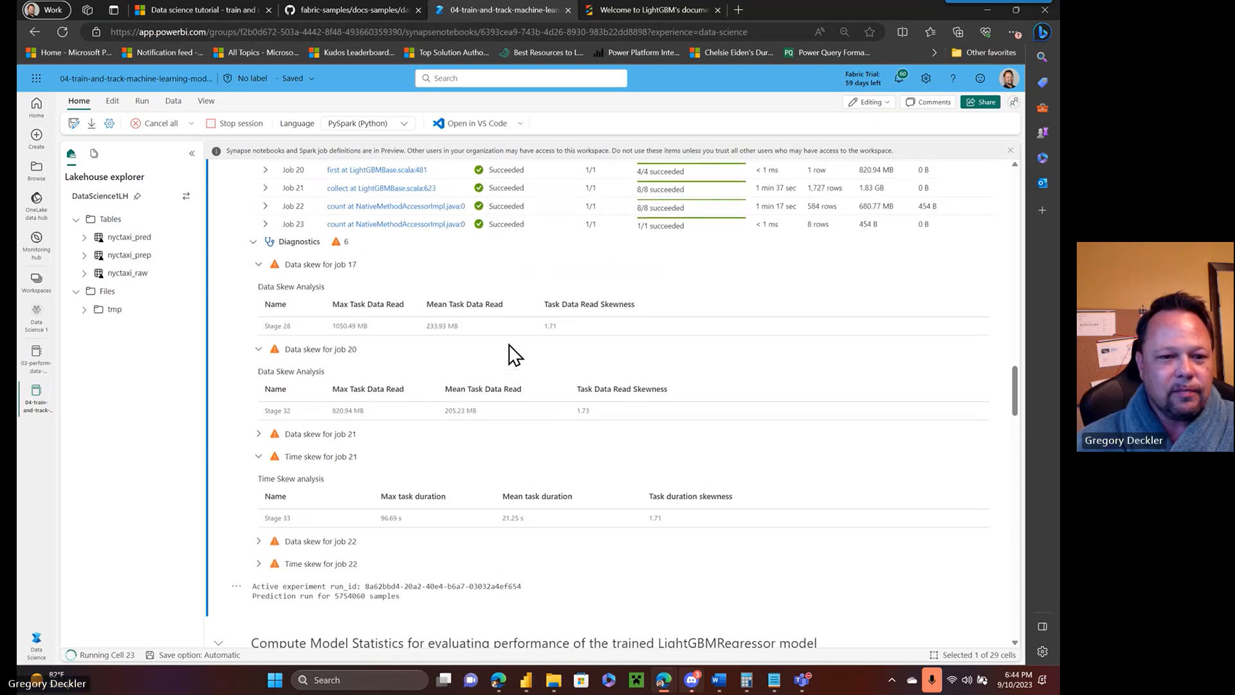
{"action": "scroll", "coordinate": [515, 354], "scroll_direction": "up", "scroll_amount": 2}
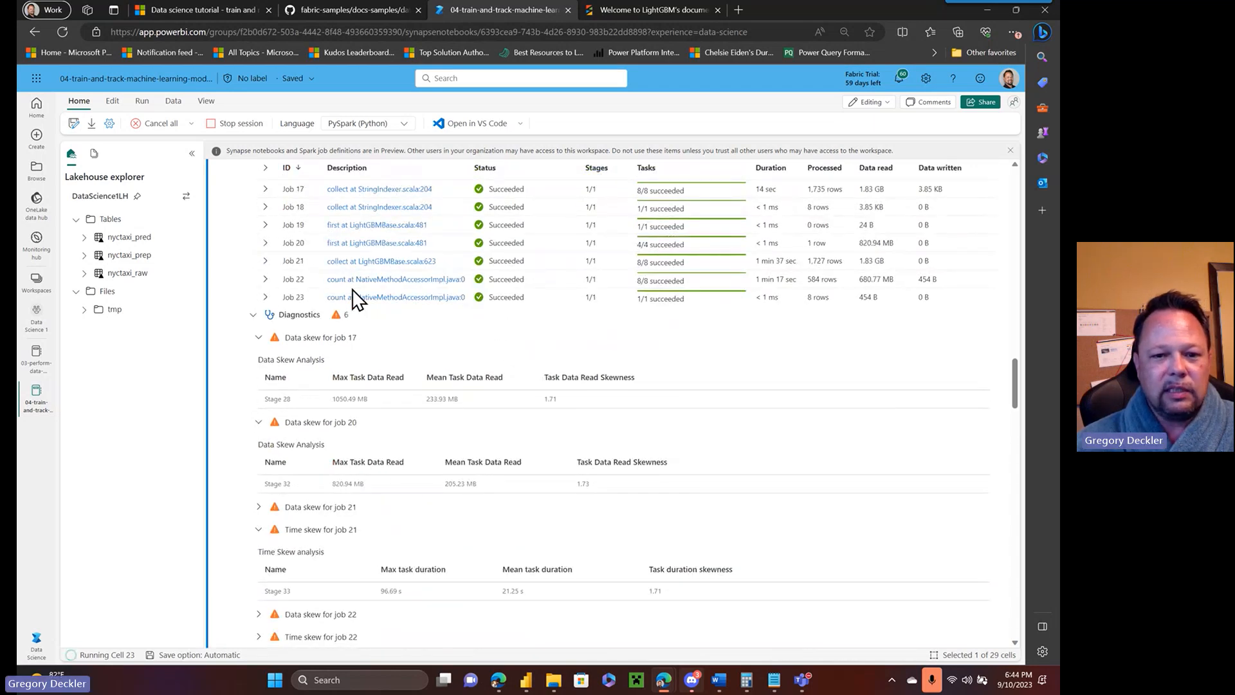
{"action": "scroll", "coordinate": [357, 299], "scroll_direction": "up", "scroll_amount": 4}
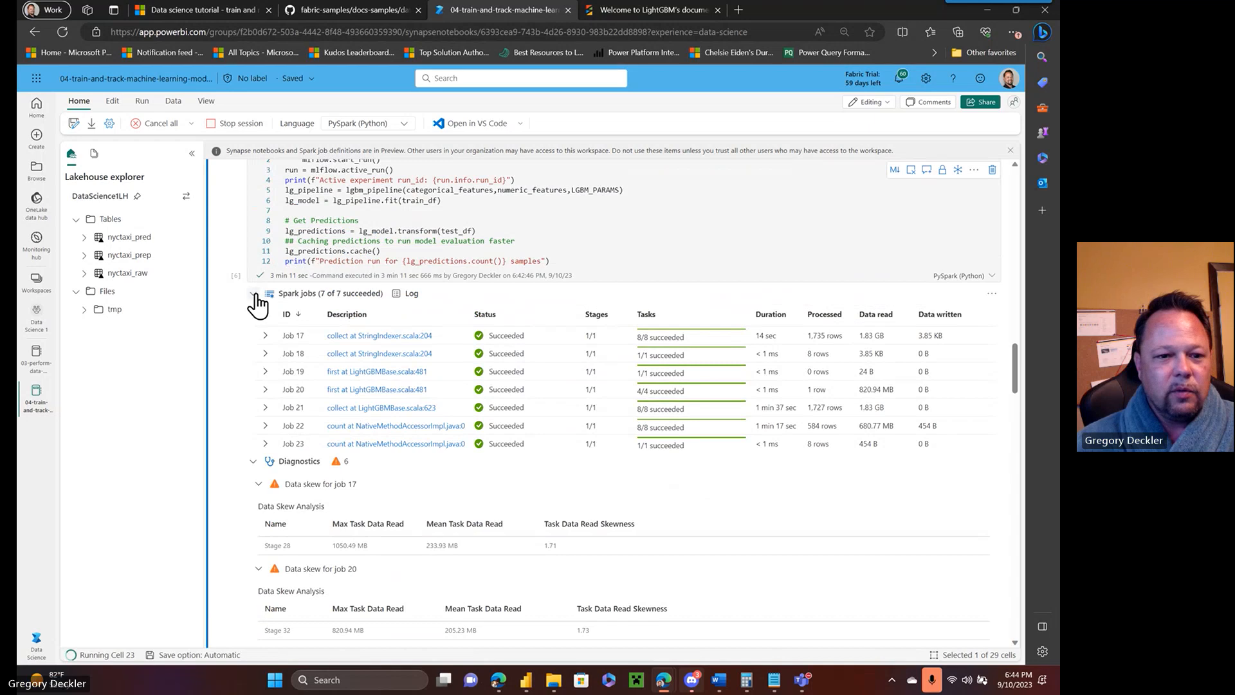
{"action": "left_click", "coordinate": [253, 295]}
{"action": "scroll", "coordinate": [373, 342], "scroll_direction": "down", "scroll_amount": 2}
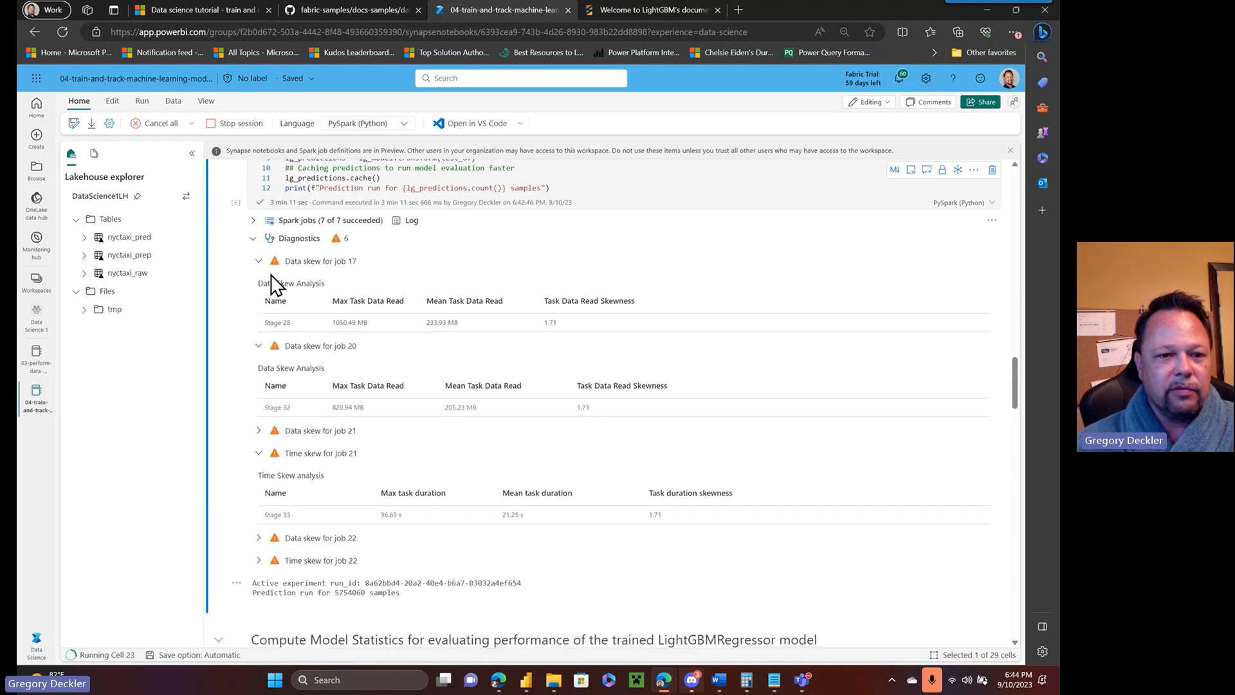
{"action": "left_click", "coordinate": [255, 240]}
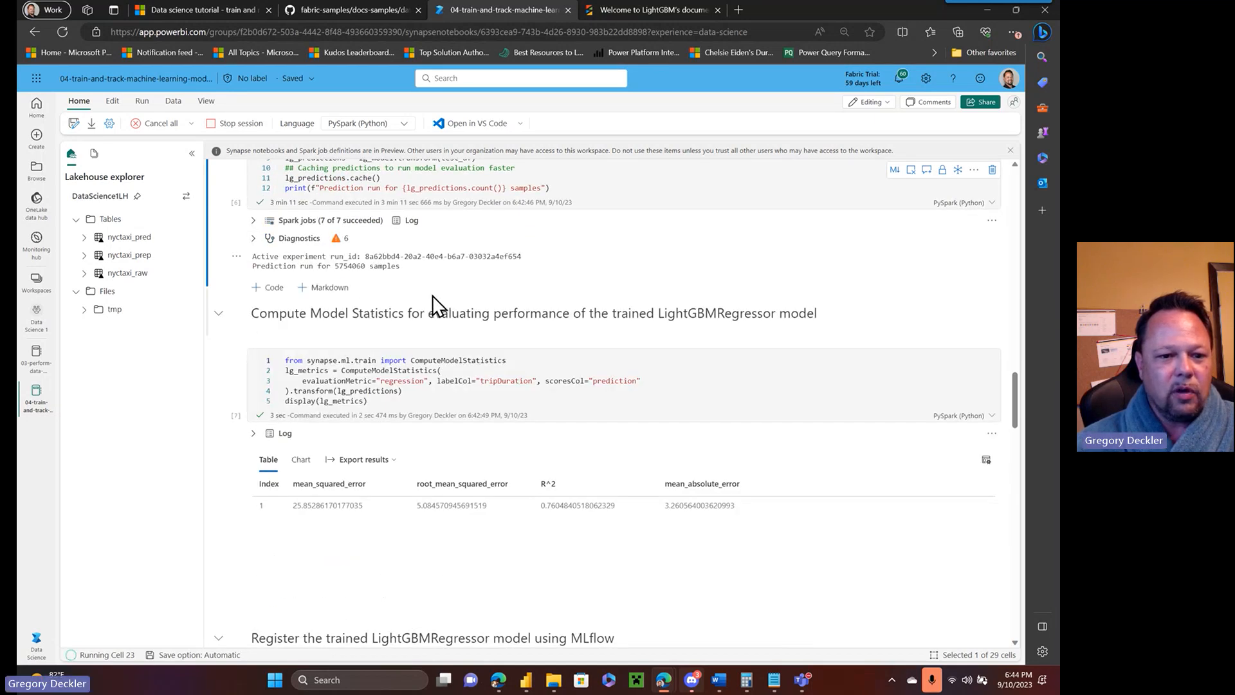
- Review the regression metrics table, the MLflow model registration code and the log output of the registration cell
{"action": "scroll", "coordinate": [432, 305], "scroll_direction": "down", "scroll_amount": 4}
{"action": "scroll", "coordinate": [392, 265], "scroll_direction": "down", "scroll_amount": 4}
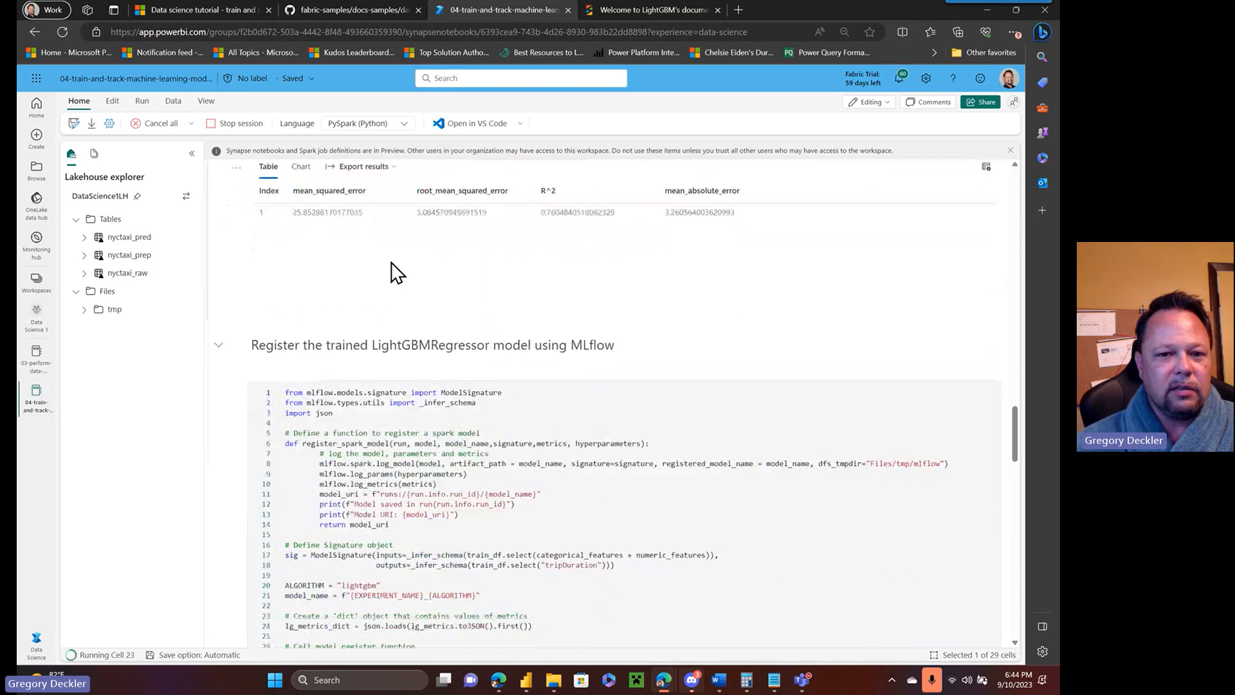
{"action": "scroll", "coordinate": [451, 257], "scroll_direction": "down", "scroll_amount": 4}
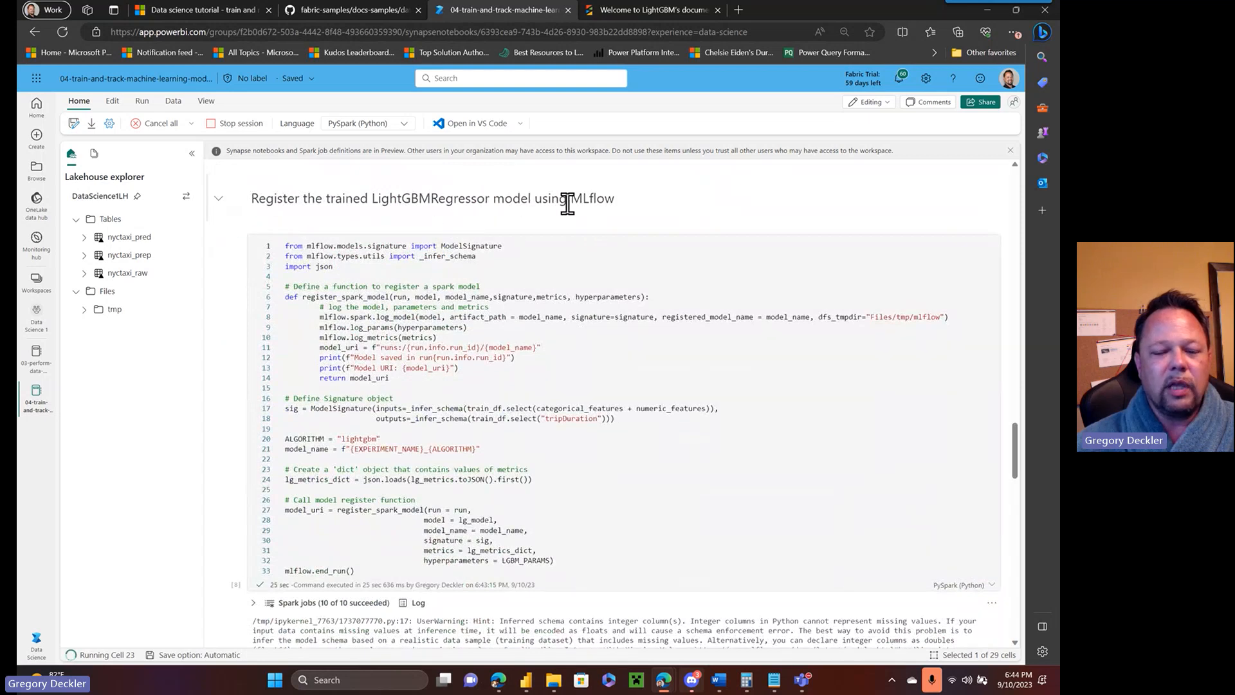
{"action": "scroll", "coordinate": [558, 219], "scroll_direction": "down", "scroll_amount": 1}
{"action": "scroll", "coordinate": [557, 220], "scroll_direction": "up", "scroll_amount": 1}
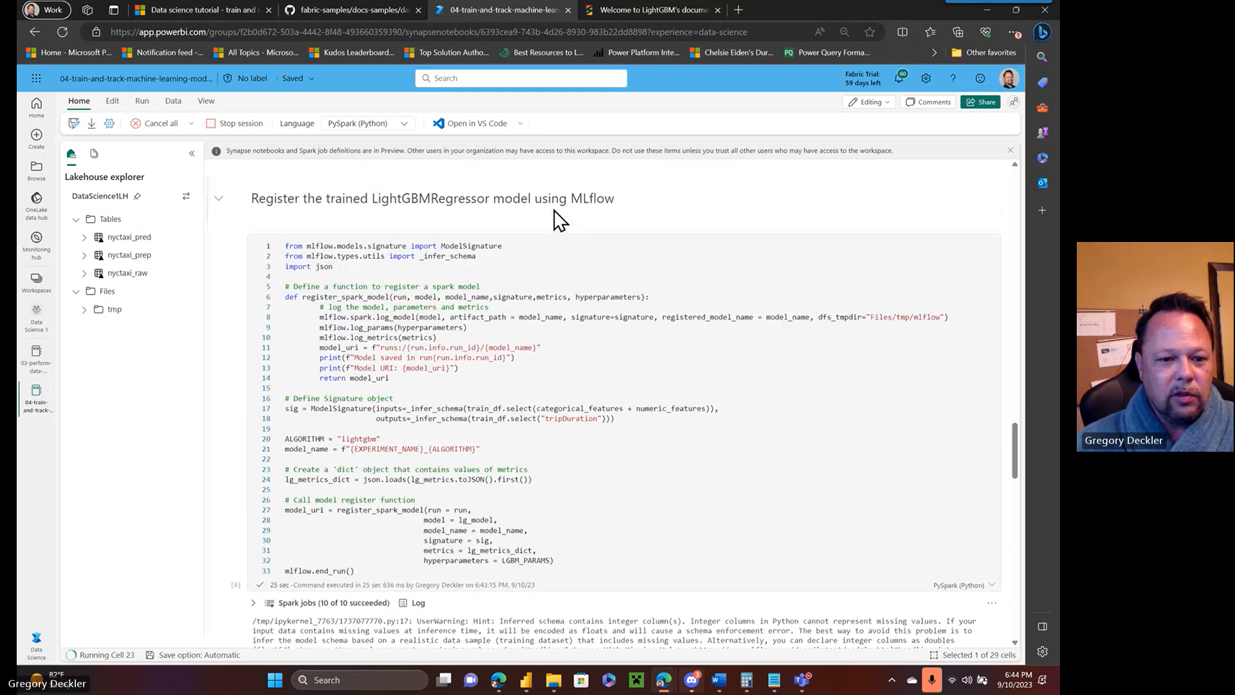
{"action": "scroll", "coordinate": [554, 220], "scroll_direction": "down", "scroll_amount": 4}
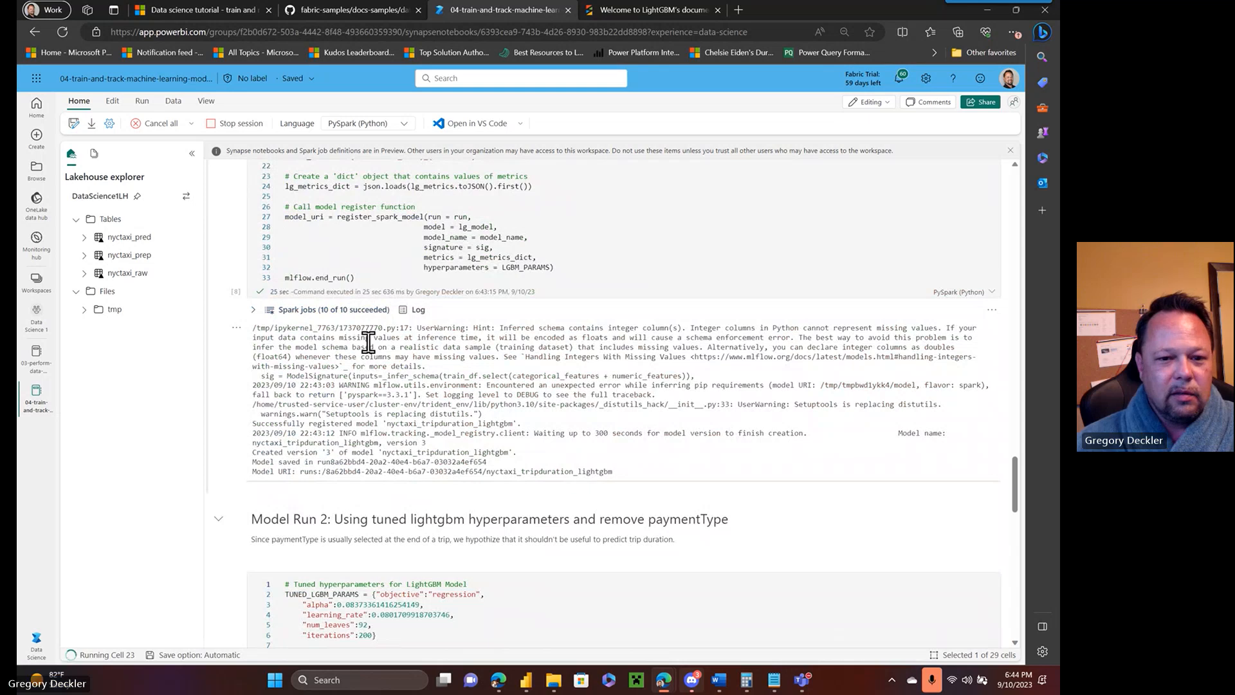
{"action": "left_click_drag", "start_coordinate": [447, 330], "coordinate": [535, 459]}
{"action": "left_click", "coordinate": [538, 409]}
{"action": "scroll", "coordinate": [538, 410], "scroll_direction": "up", "scroll_amount": 2}
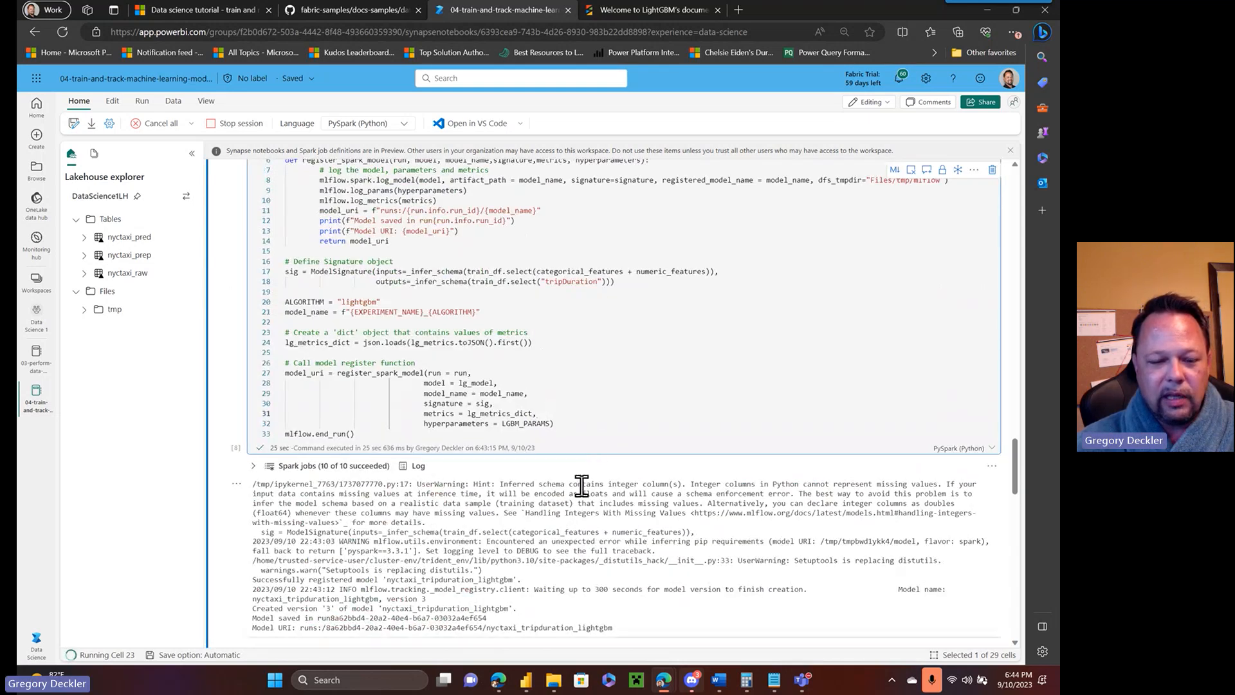
- Expand the diagnostics of the cell that fits the LightGBM pipeline with tuned hyperparameters under Model Run 2
{"action": "scroll", "coordinate": [587, 483], "scroll_direction": "down", "scroll_amount": 5}
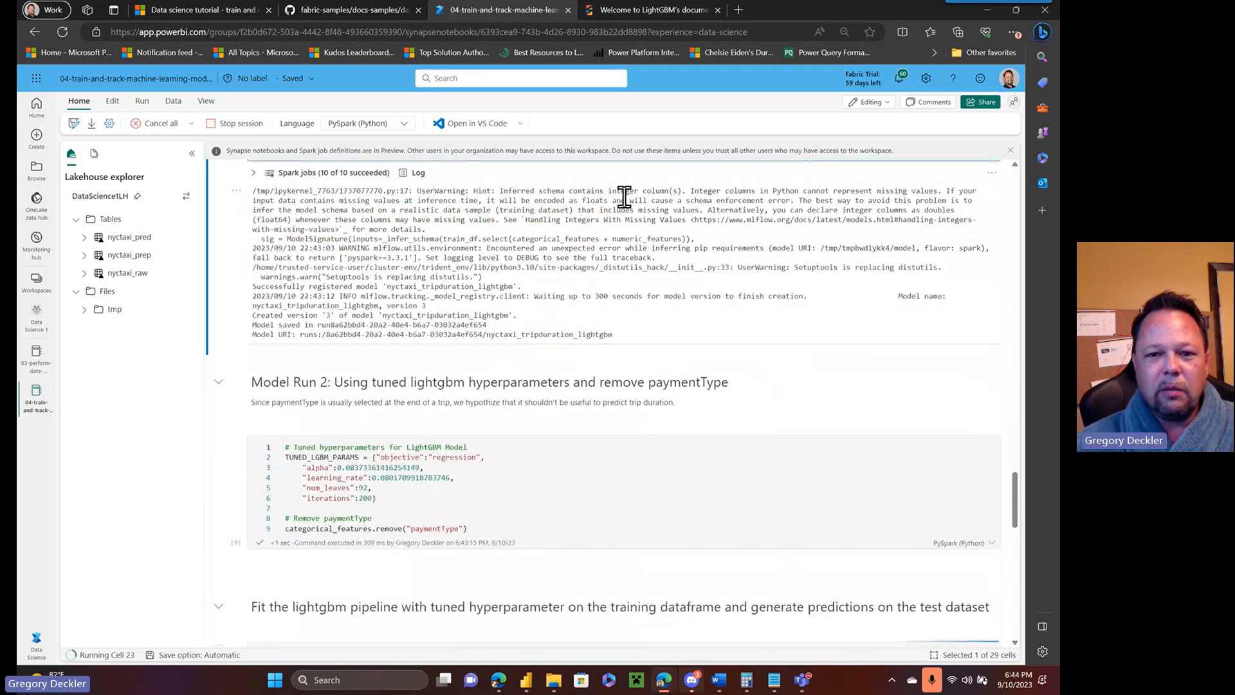
{"action": "scroll", "coordinate": [540, 289], "scroll_direction": "down", "scroll_amount": 3}
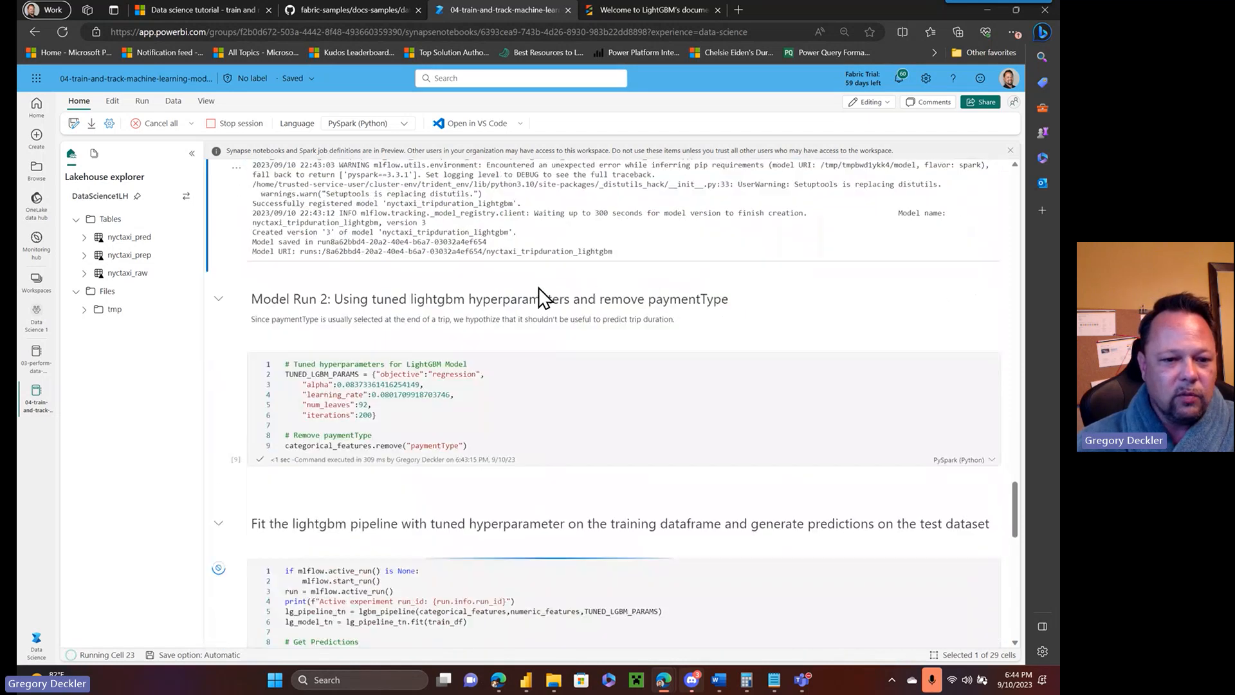
{"action": "scroll", "coordinate": [484, 345], "scroll_direction": "down", "scroll_amount": 2}
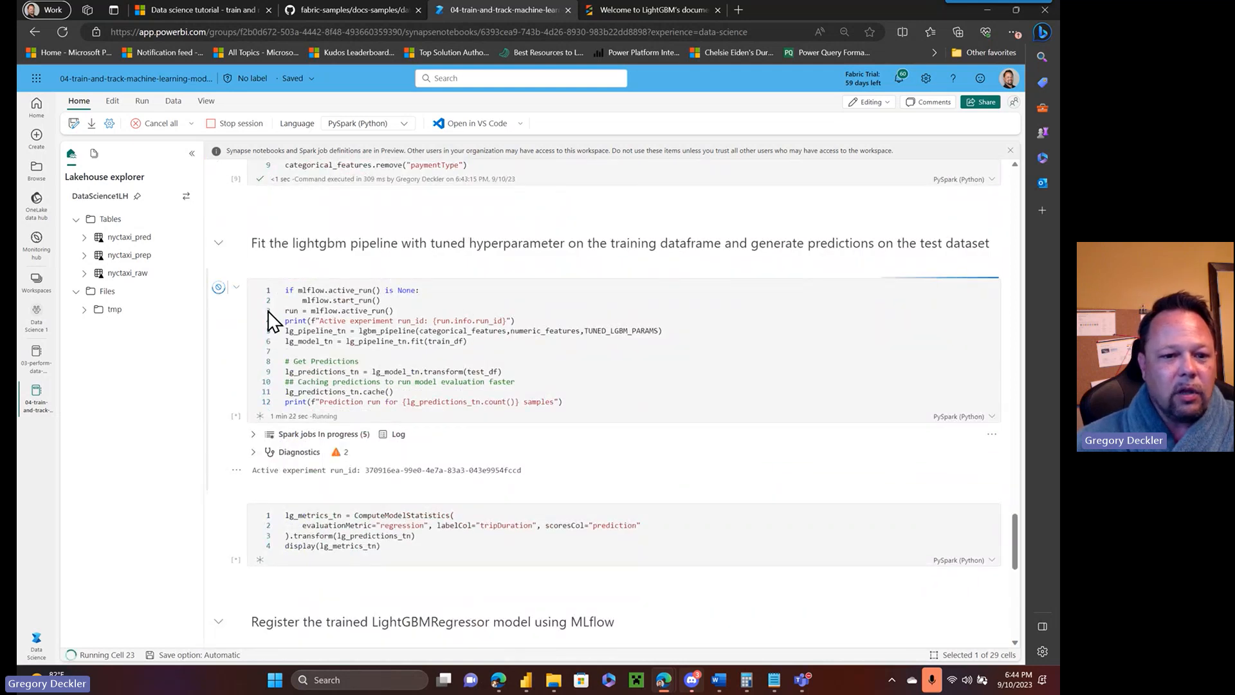
{"action": "left_click", "coordinate": [253, 452]}
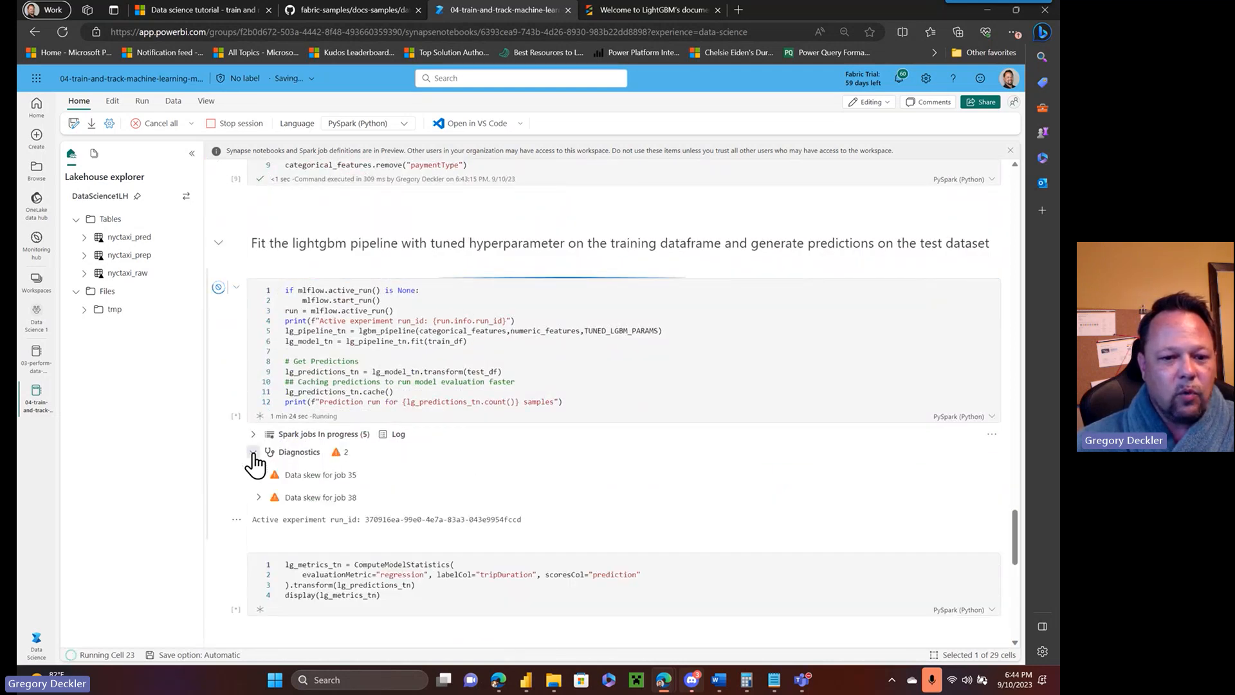
- Inspect the data skew analysis for jobs 35 and 38 under the tuned pipeline cell, and collapse its diagnostics
{"action": "scroll", "coordinate": [302, 415], "scroll_direction": "down", "scroll_amount": 2}
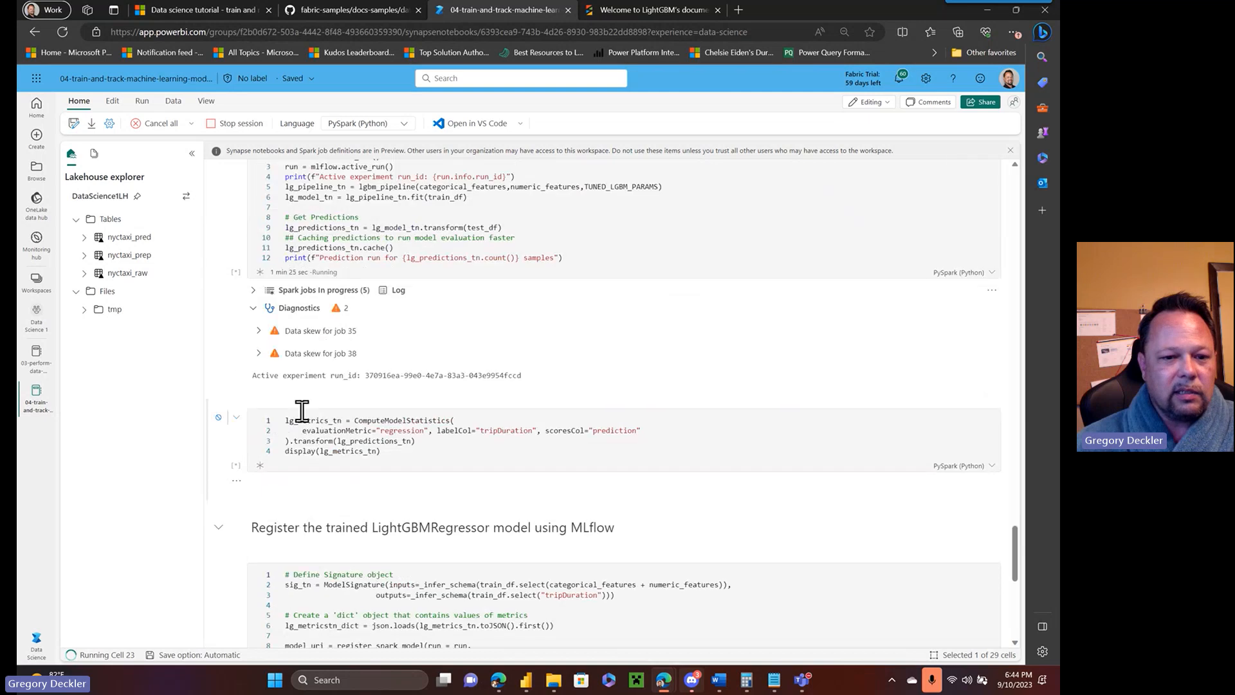
{"action": "left_click", "coordinate": [259, 351]}
{"action": "left_click", "coordinate": [259, 328]}
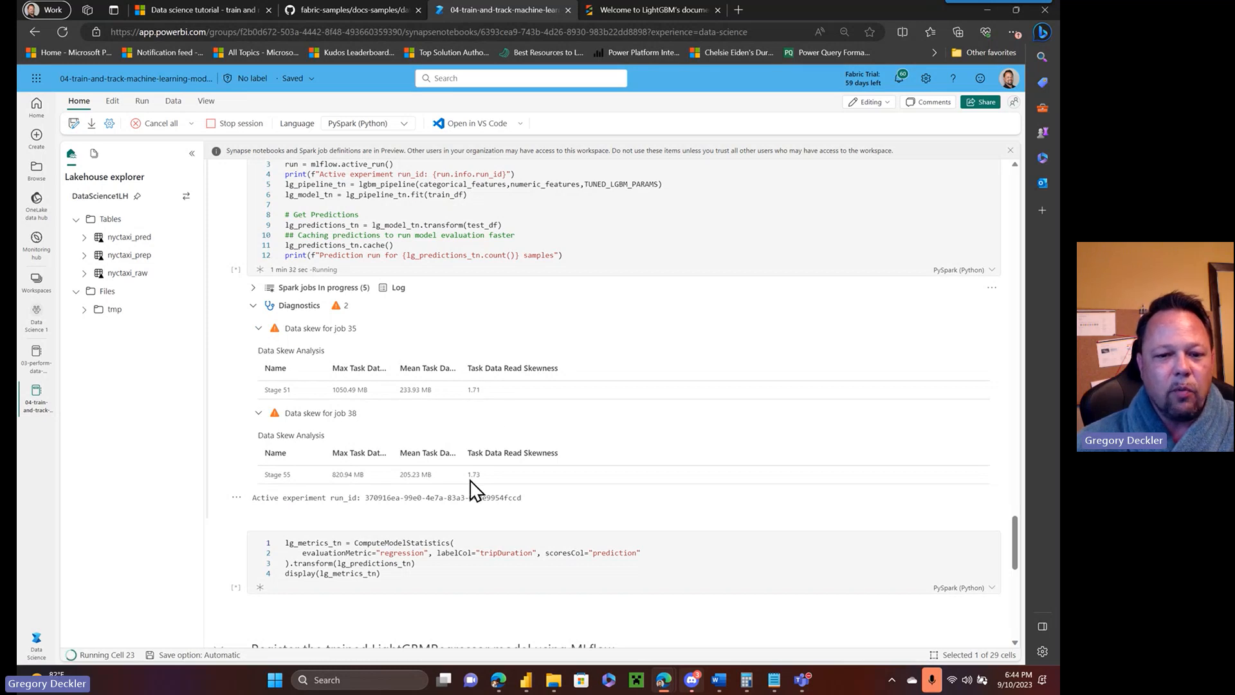
{"action": "left_click", "coordinate": [253, 305]}
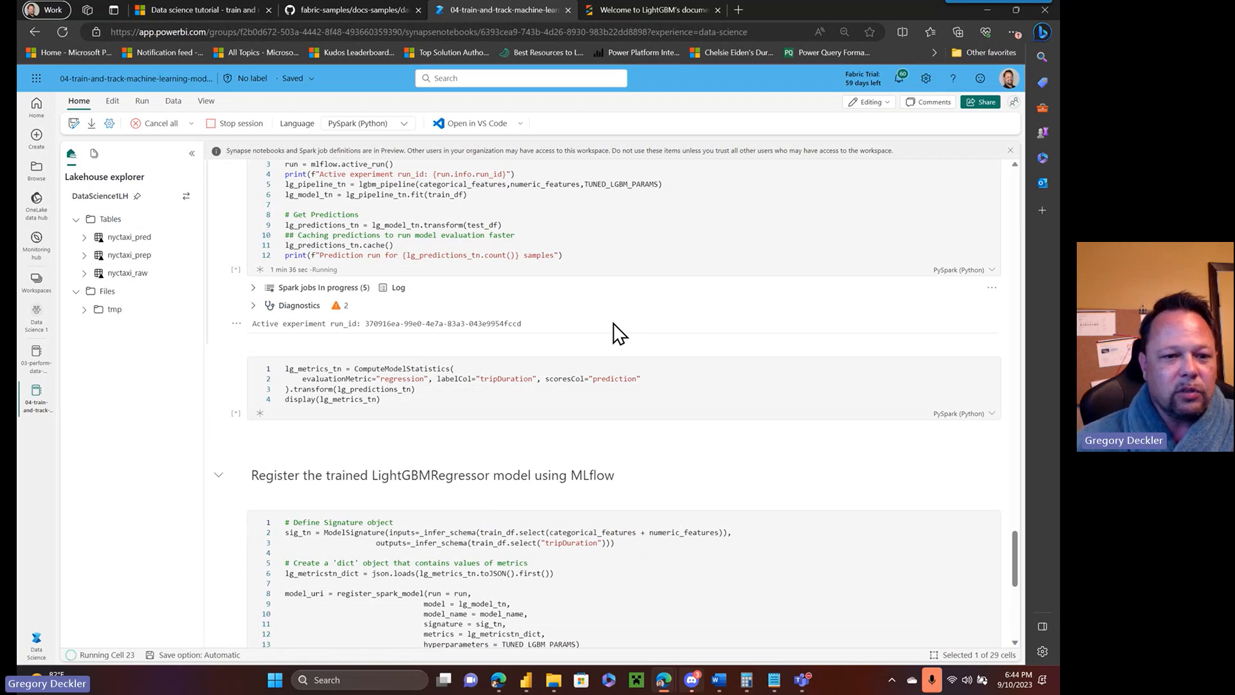
- Review the second model's registration code, and switch to the tutorial article to read its final steps and model UI instructions
{"action": "scroll", "coordinate": [614, 325], "scroll_direction": "up", "scroll_amount": 1}
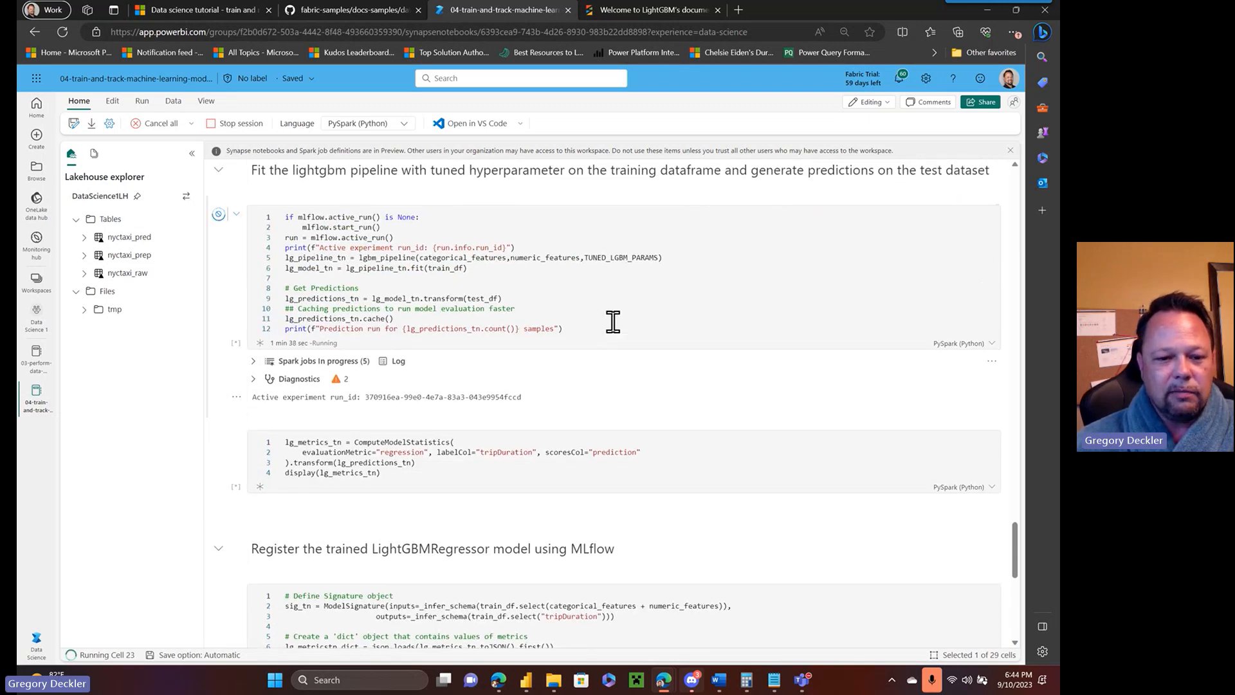
{"action": "scroll", "coordinate": [613, 322], "scroll_direction": "down", "scroll_amount": 5}
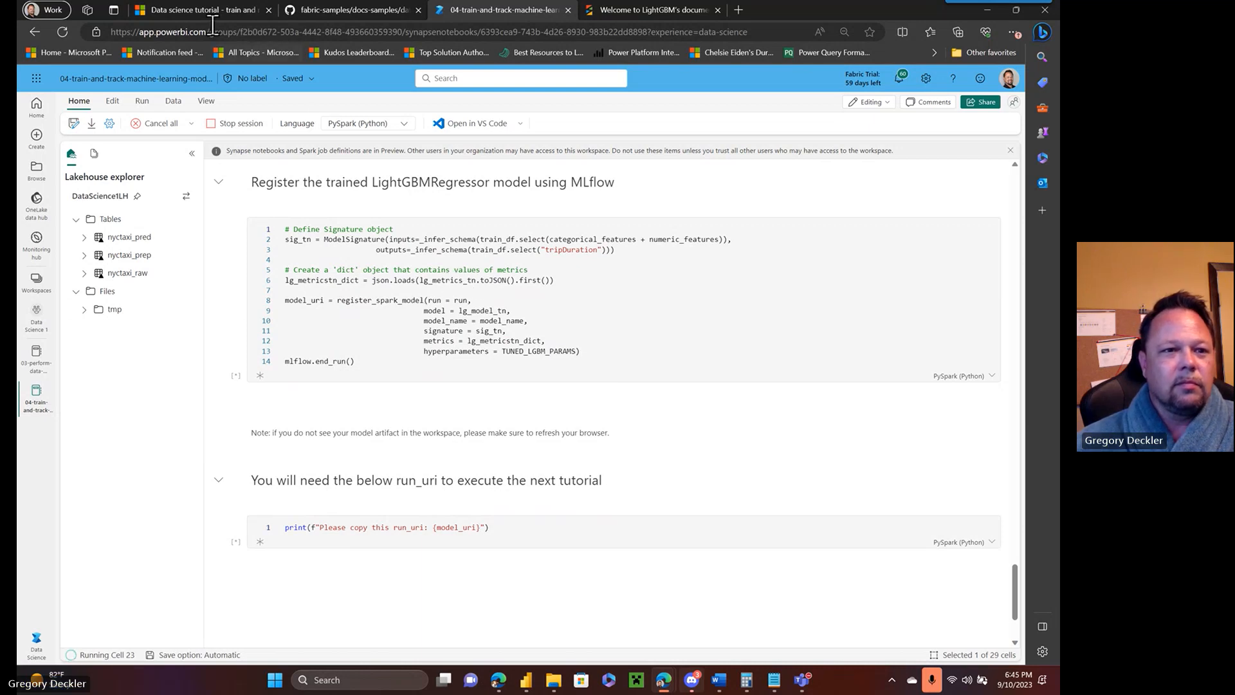
{"action": "left_click", "coordinate": [193, 10]}
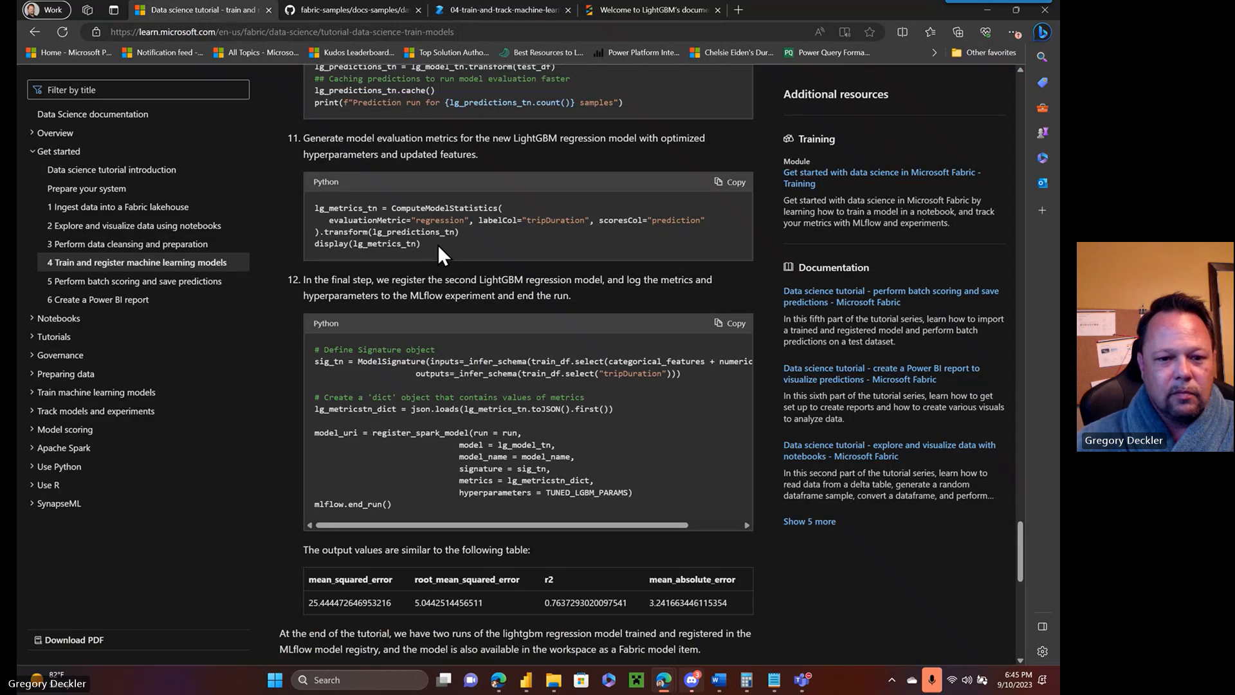
{"action": "scroll", "coordinate": [438, 244], "scroll_direction": "down", "scroll_amount": 10}
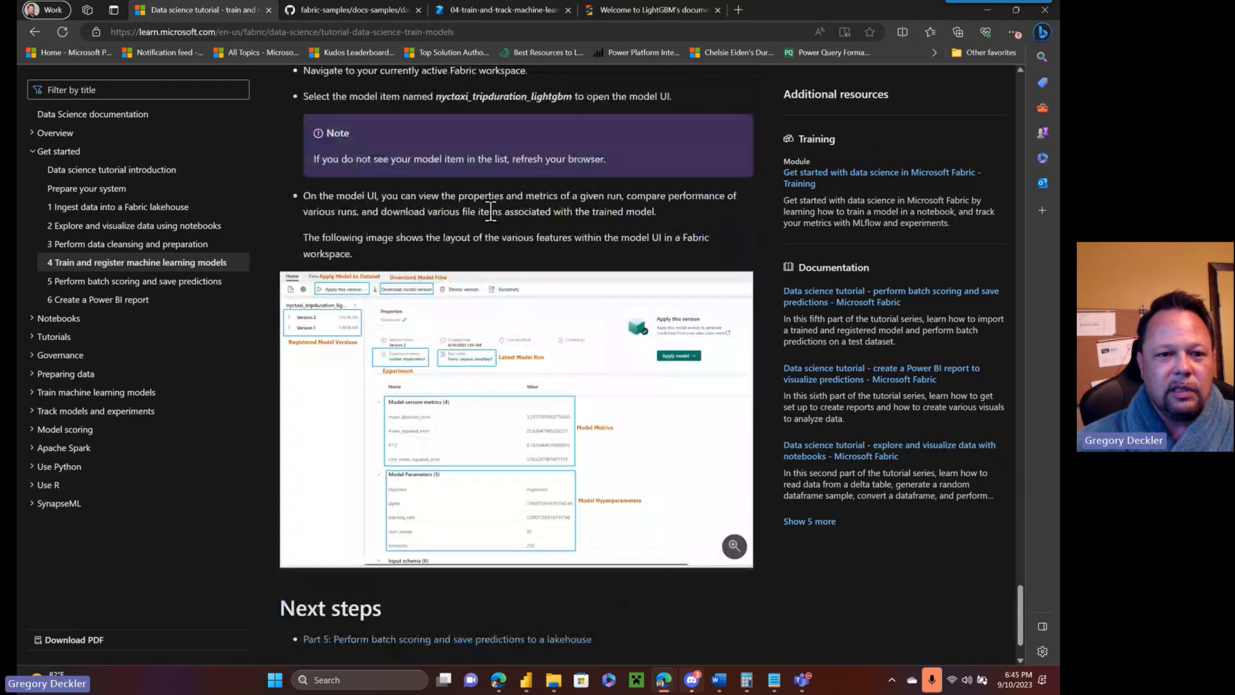
{"action": "scroll", "coordinate": [516, 194], "scroll_direction": "up", "scroll_amount": 6}
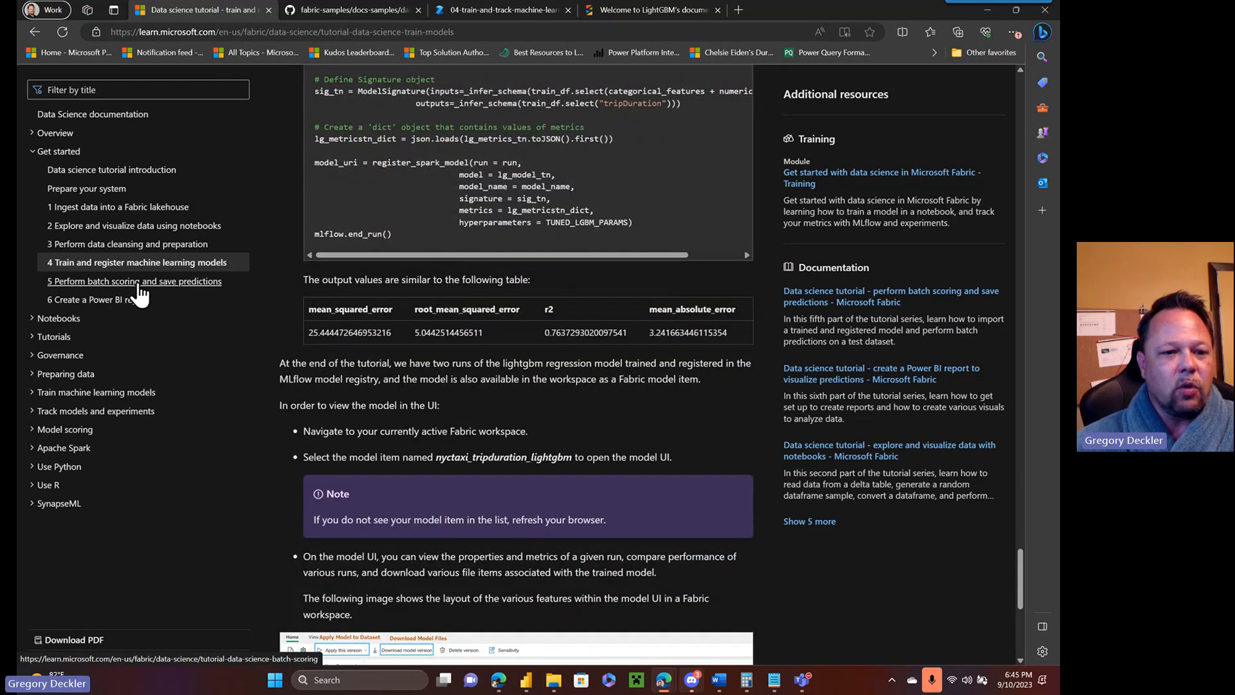
- Open the 03 data cleansing and preparation notebook in the Data Science 2 workspace and check the progress of its summary statistics cell
{"action": "left_click", "coordinate": [511, 13]}
{"action": "scroll", "coordinate": [560, 202], "scroll_direction": "up", "scroll_amount": 5}
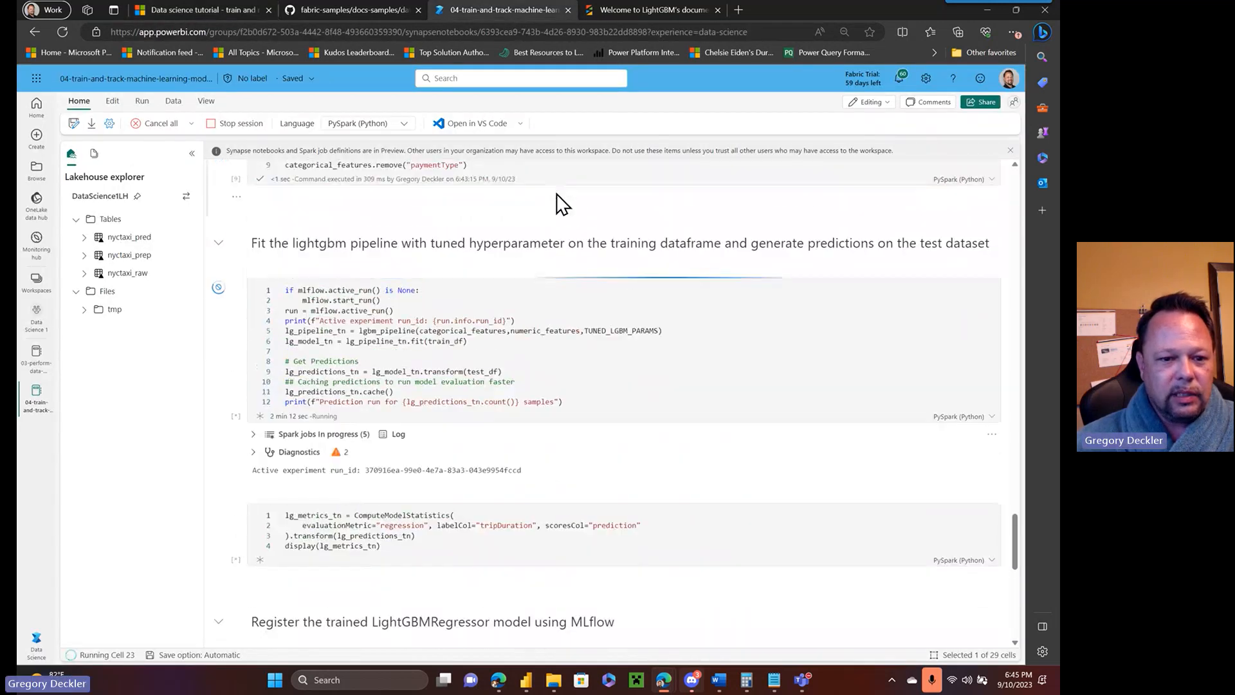
{"action": "scroll", "coordinate": [562, 204], "scroll_direction": "down", "scroll_amount": 1}
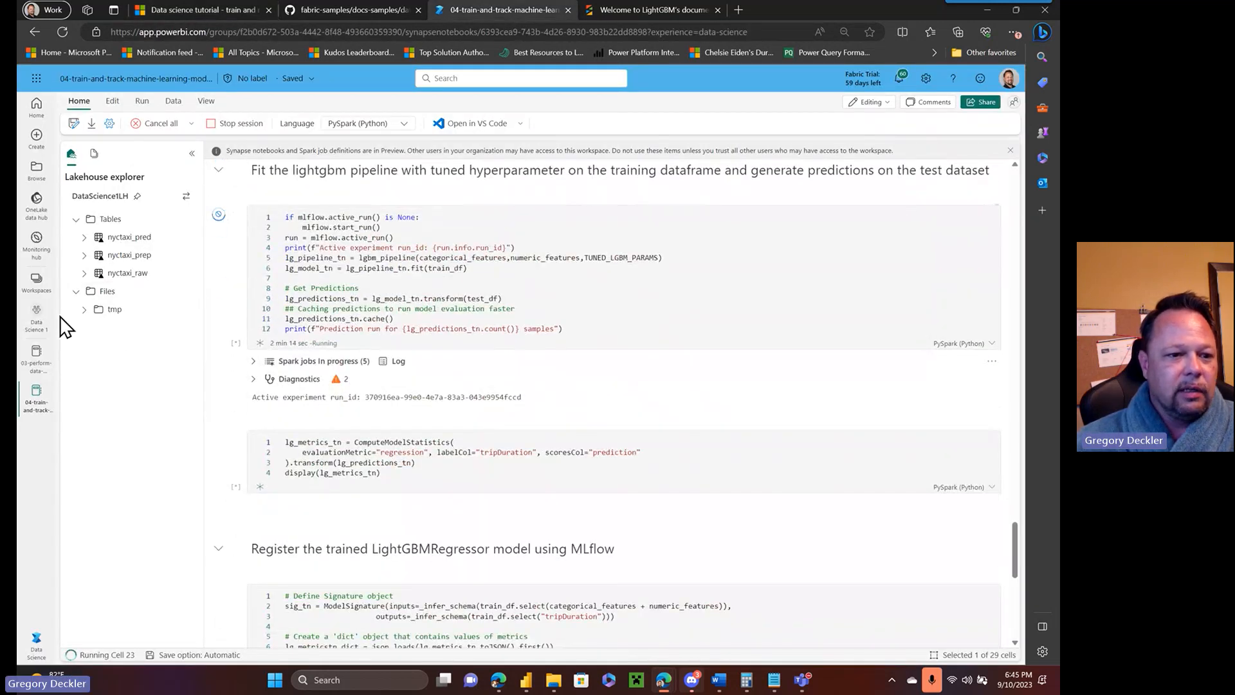
{"action": "left_click", "coordinate": [40, 290]}
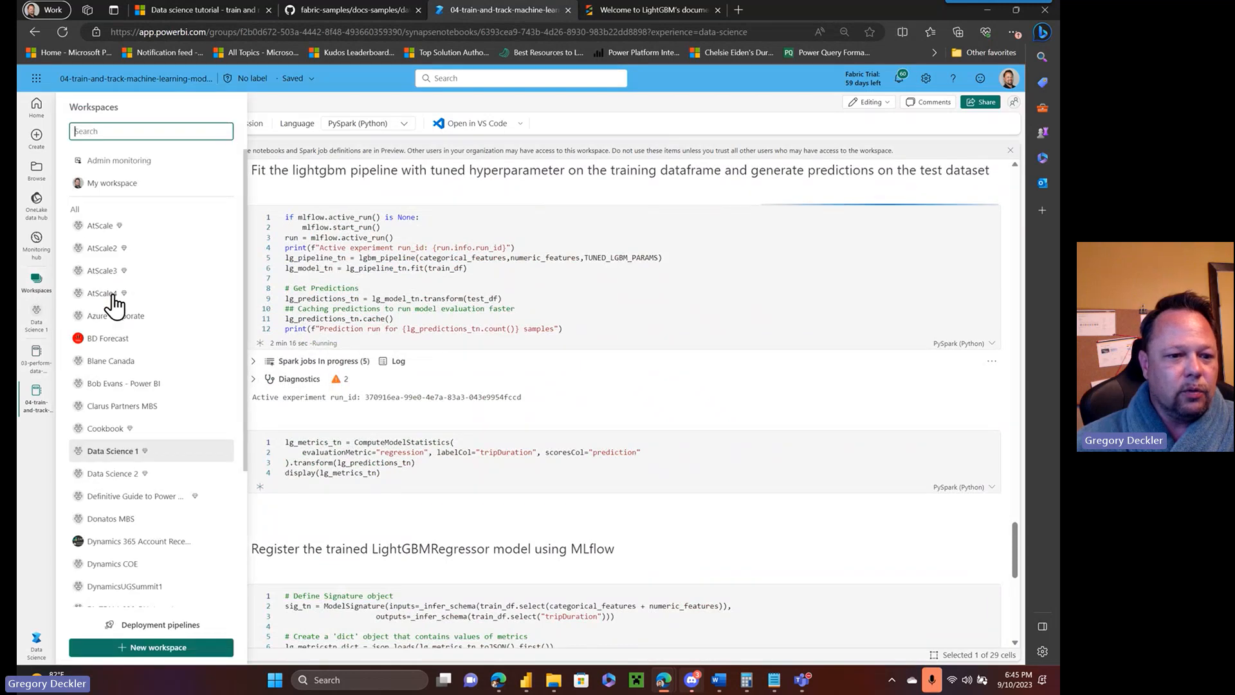
{"action": "left_click", "coordinate": [119, 484]}
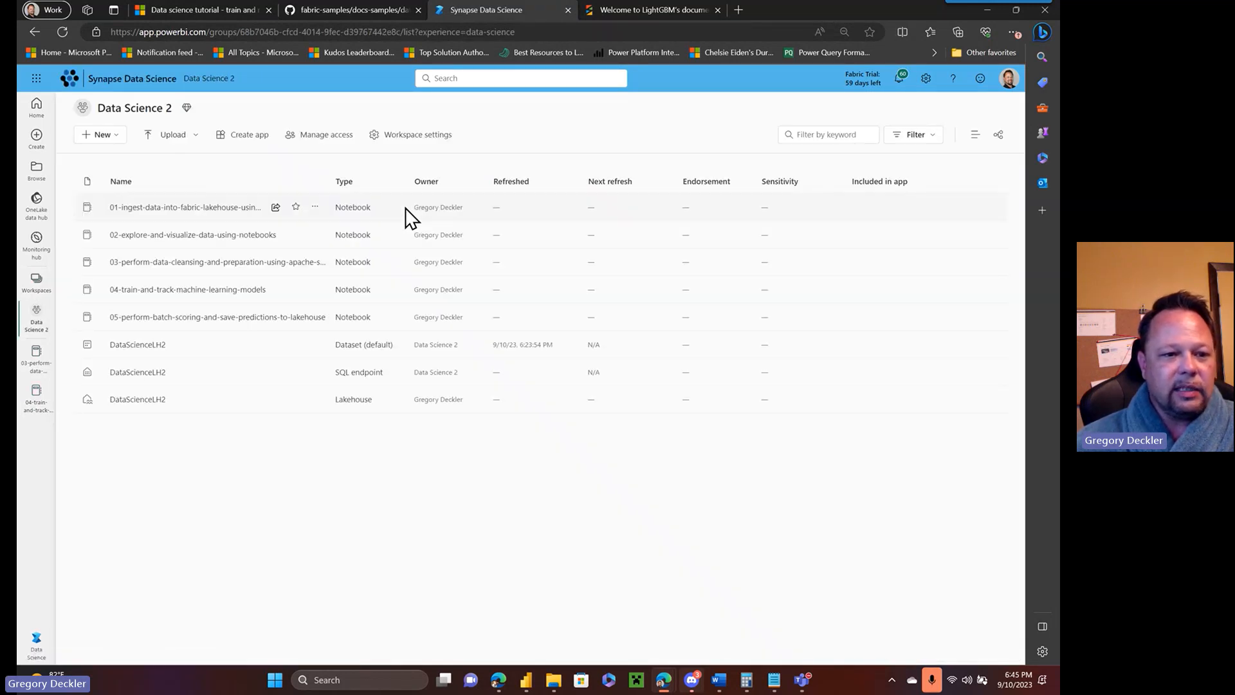
{"action": "left_click", "coordinate": [201, 262]}
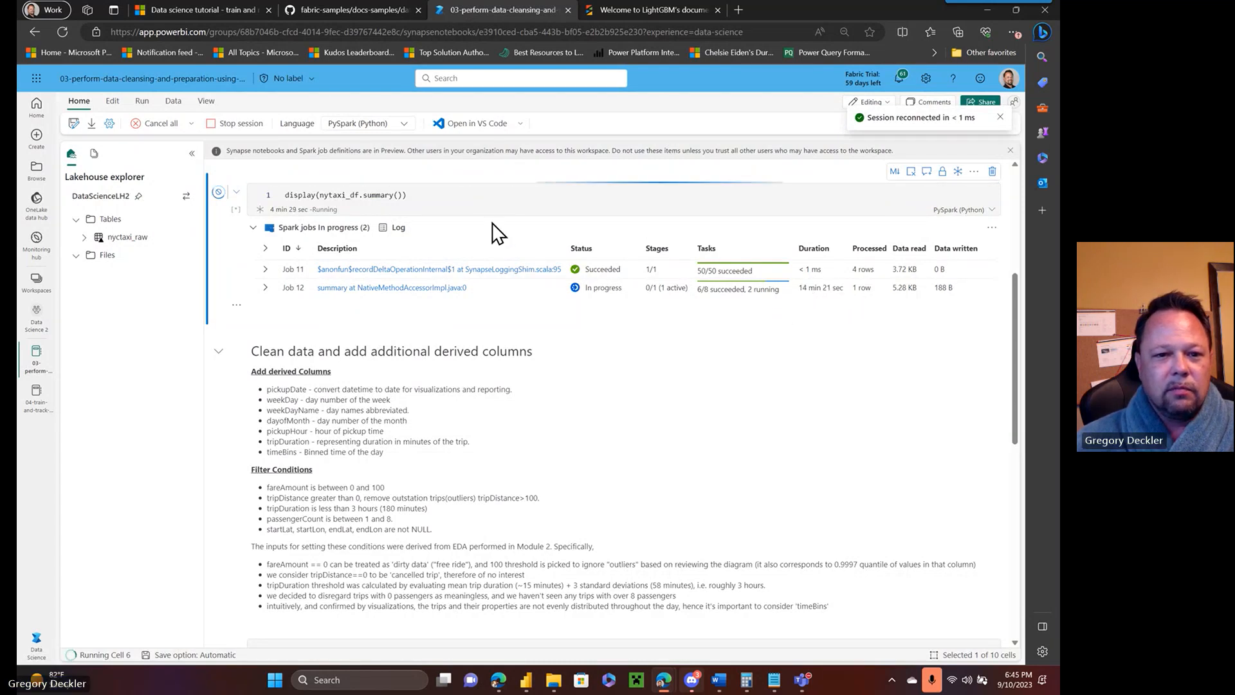
{"action": "scroll", "coordinate": [317, 275], "scroll_direction": "up", "scroll_amount": 1}
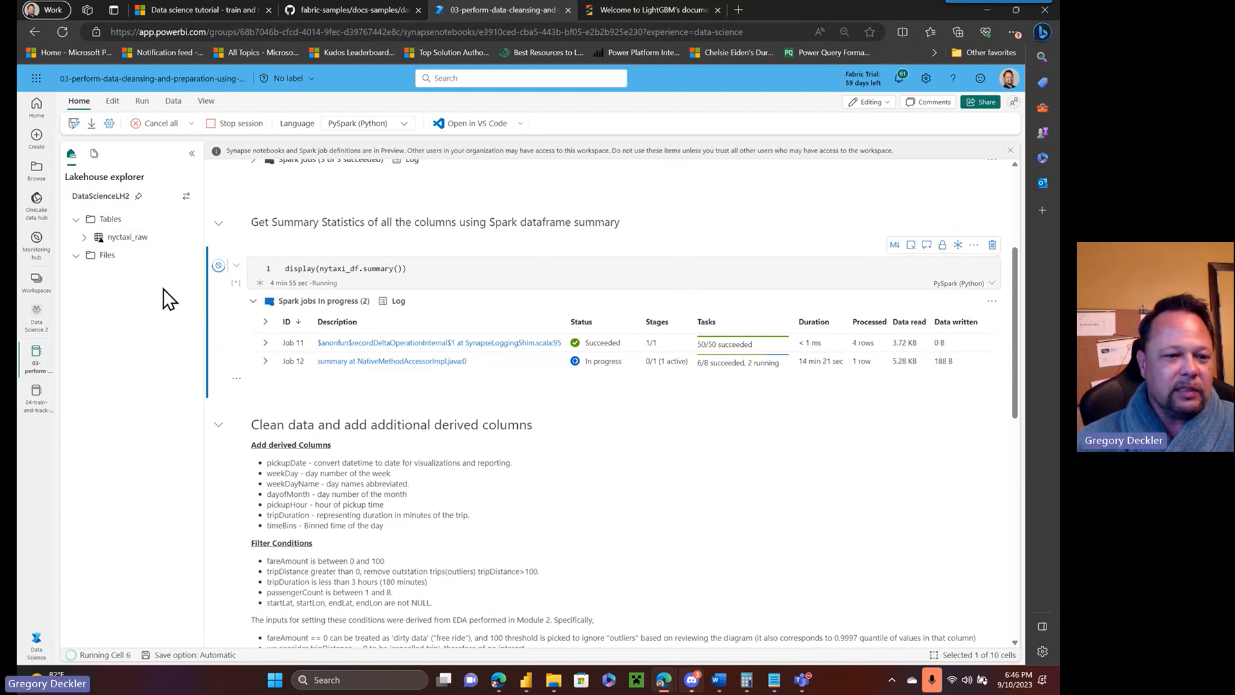
- Return to the Data Science 1 workspace and reopen the 04-train-and-track-machine-learning-models notebook at its model registration section
{"action": "left_click", "coordinate": [38, 287]}
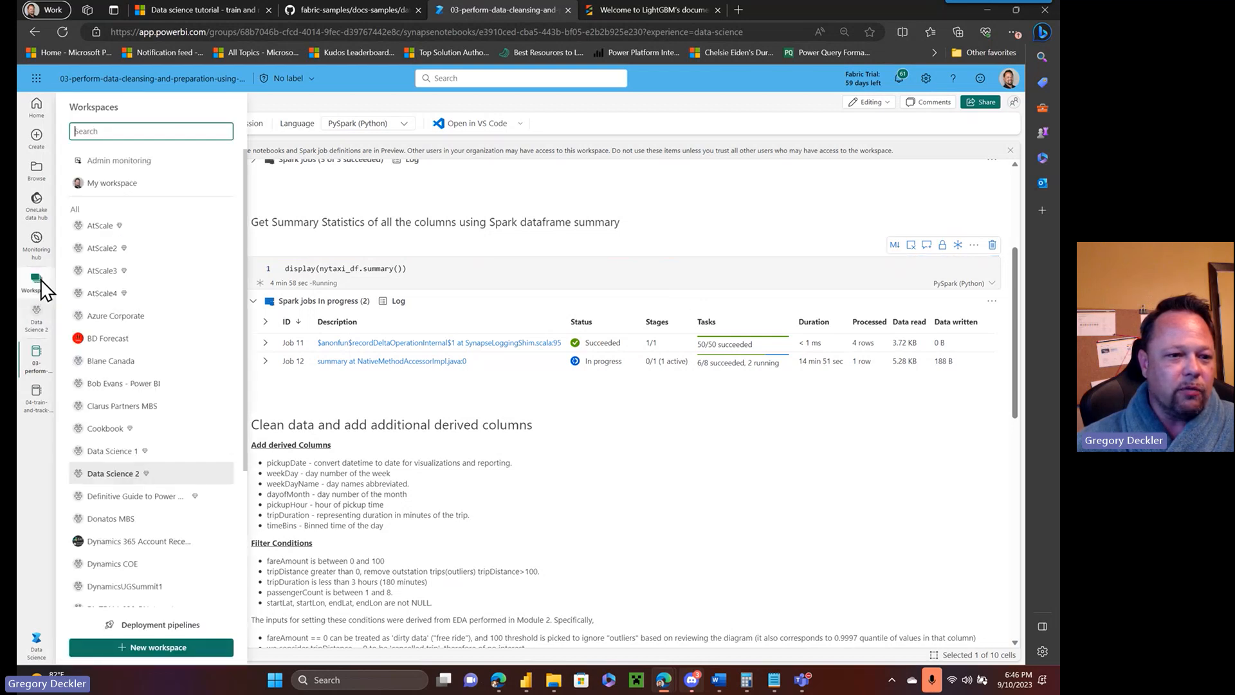
{"action": "left_click", "coordinate": [119, 481]}
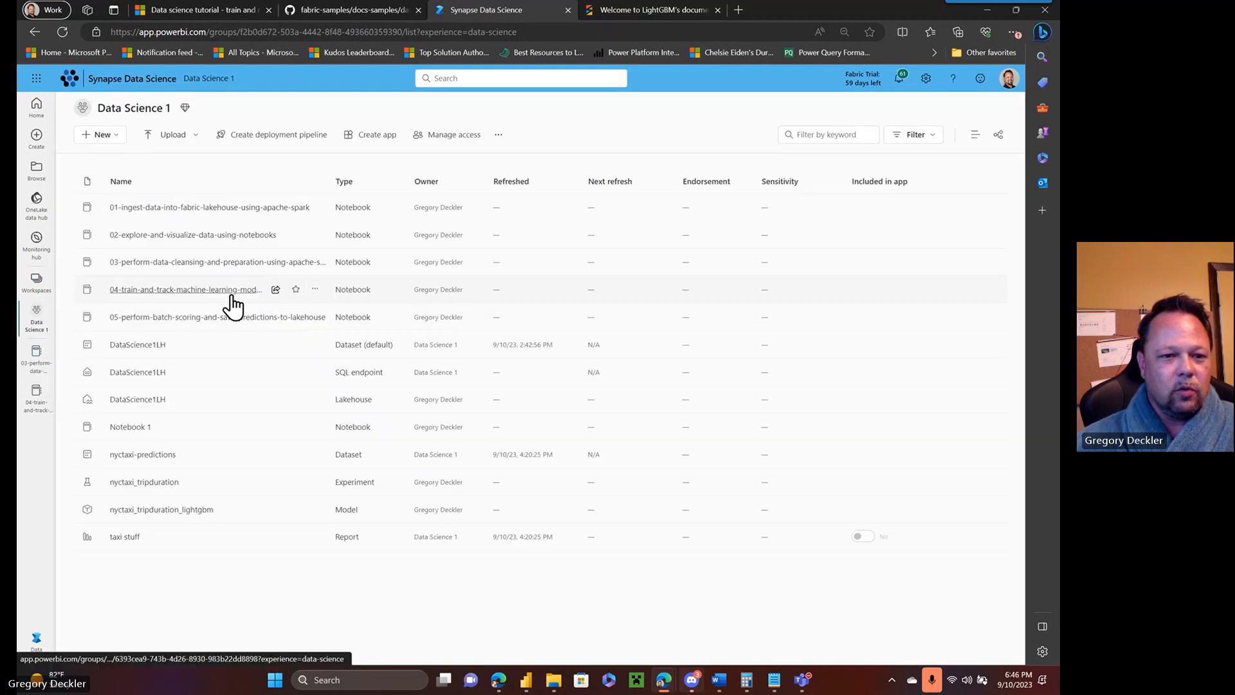
{"action": "left_click", "coordinate": [232, 297]}
{"action": "scroll", "coordinate": [579, 296], "scroll_direction": "down", "scroll_amount": 1}
{"action": "scroll", "coordinate": [592, 302], "scroll_direction": "down", "scroll_amount": 5}
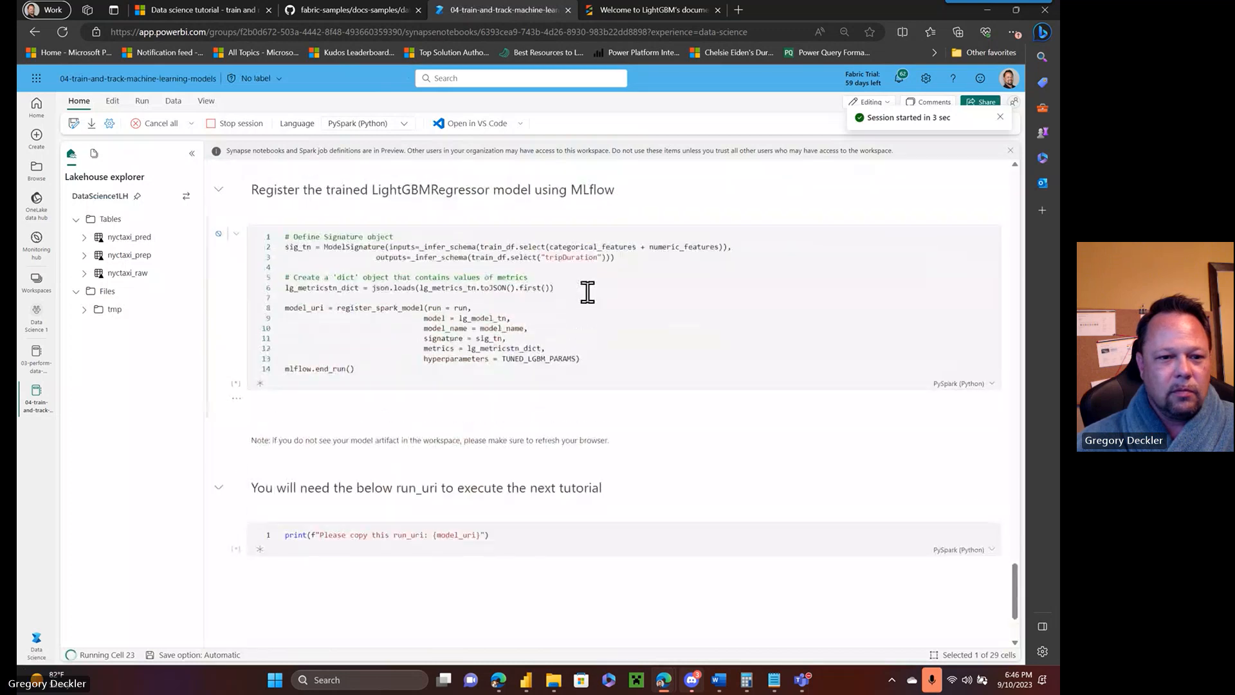
{"action": "scroll", "coordinate": [587, 291], "scroll_direction": "up", "scroll_amount": 2}
{"action": "scroll", "coordinate": [587, 292], "scroll_direction": "down", "scroll_amount": 3}
{"action": "scroll", "coordinate": [587, 291], "scroll_direction": "up", "scroll_amount": 1}
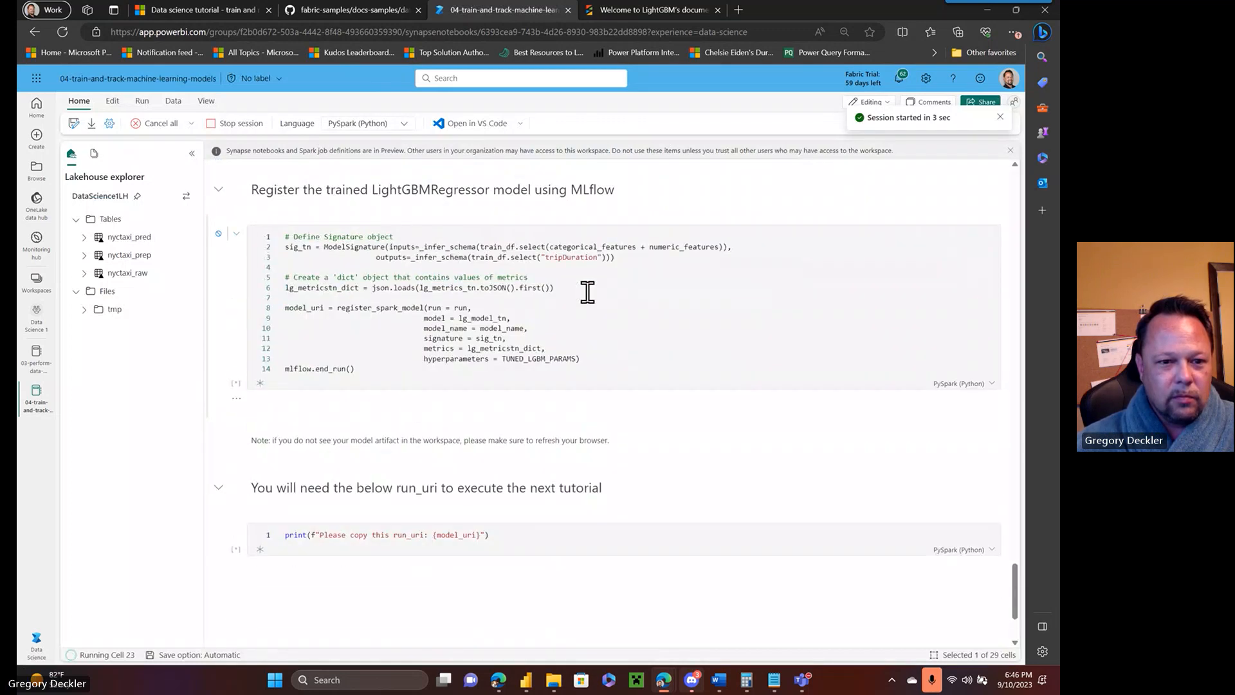
- Expand the Spark jobs of the cell fitting the tuned LightGBM pipeline and monitor their progress
{"action": "scroll", "coordinate": [587, 292], "scroll_direction": "up", "scroll_amount": 6}
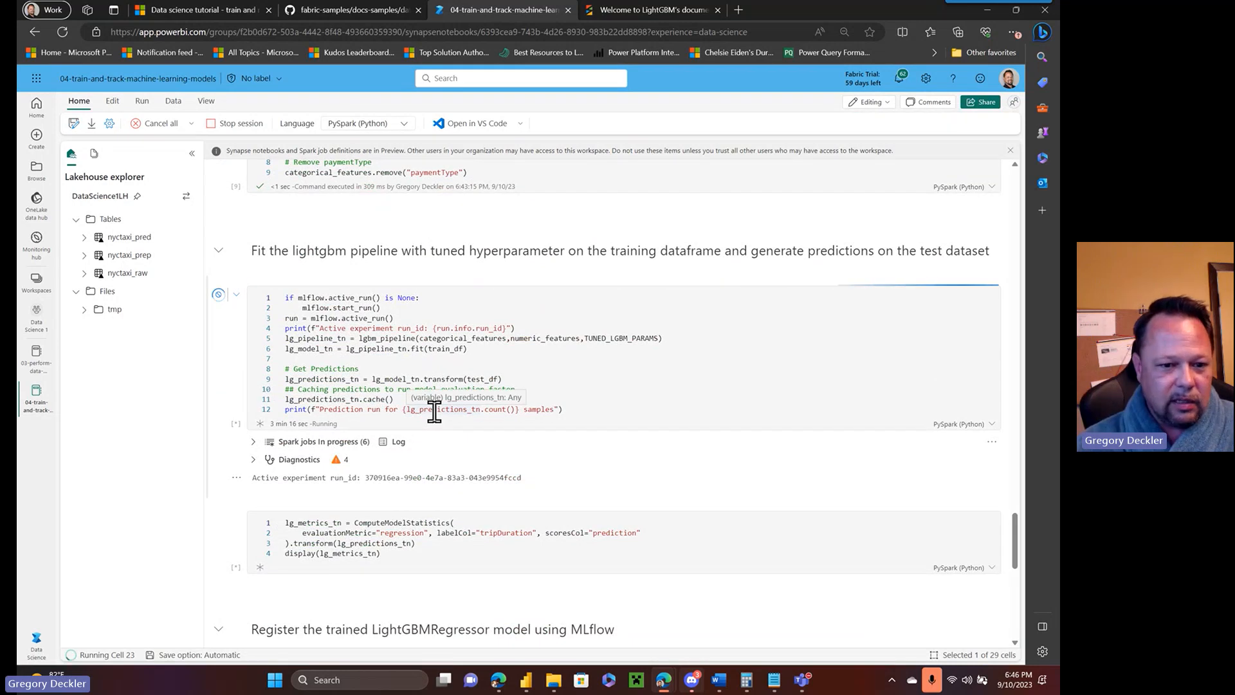
{"action": "left_click", "coordinate": [256, 443]}
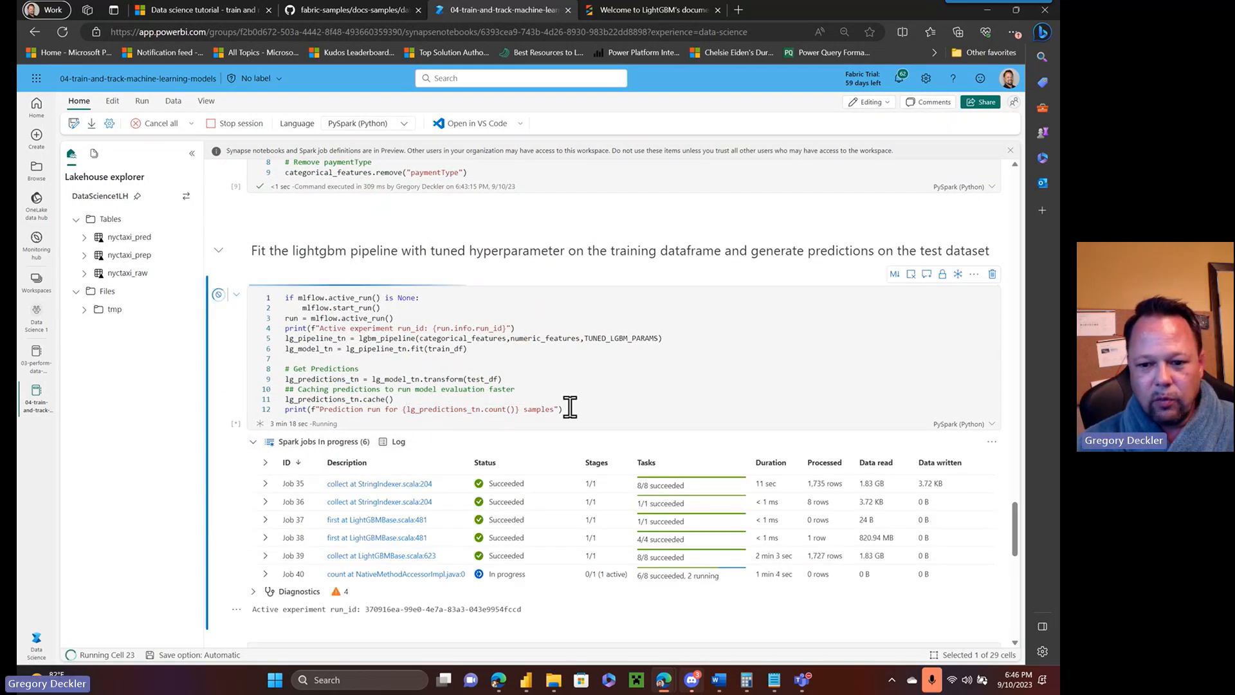
{"action": "scroll", "coordinate": [695, 342], "scroll_direction": "down", "scroll_amount": 3}
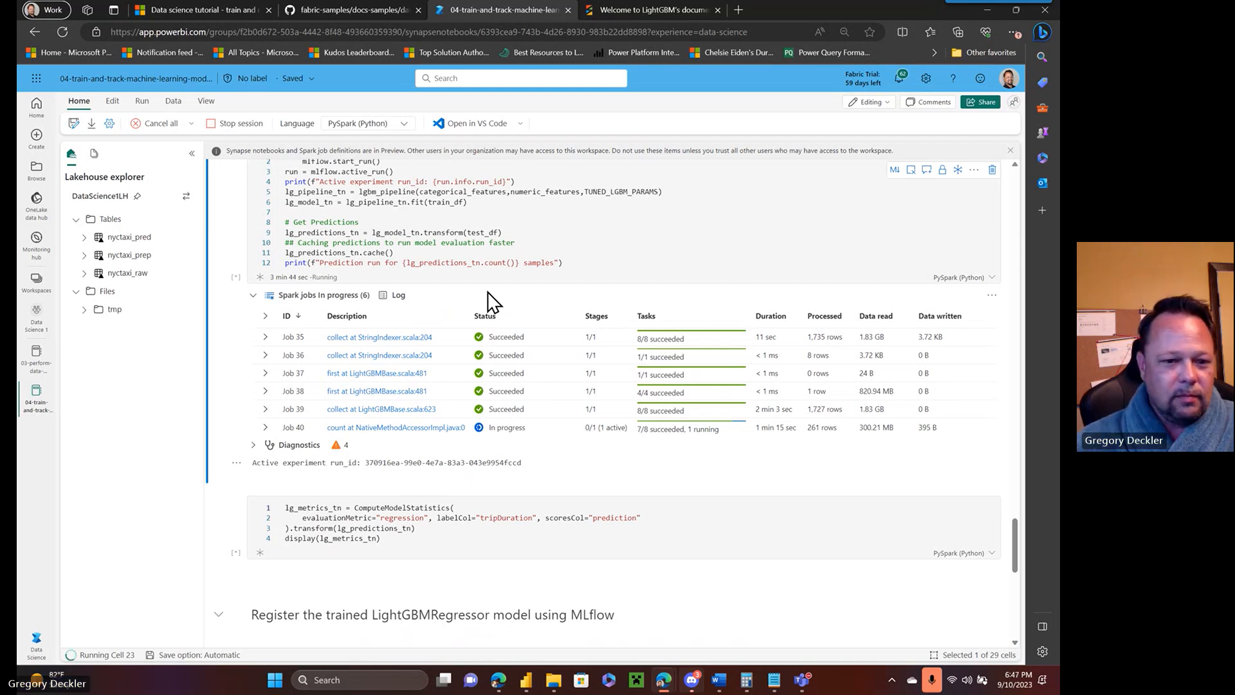
{"action": "scroll", "coordinate": [494, 302], "scroll_direction": "down", "scroll_amount": 2}
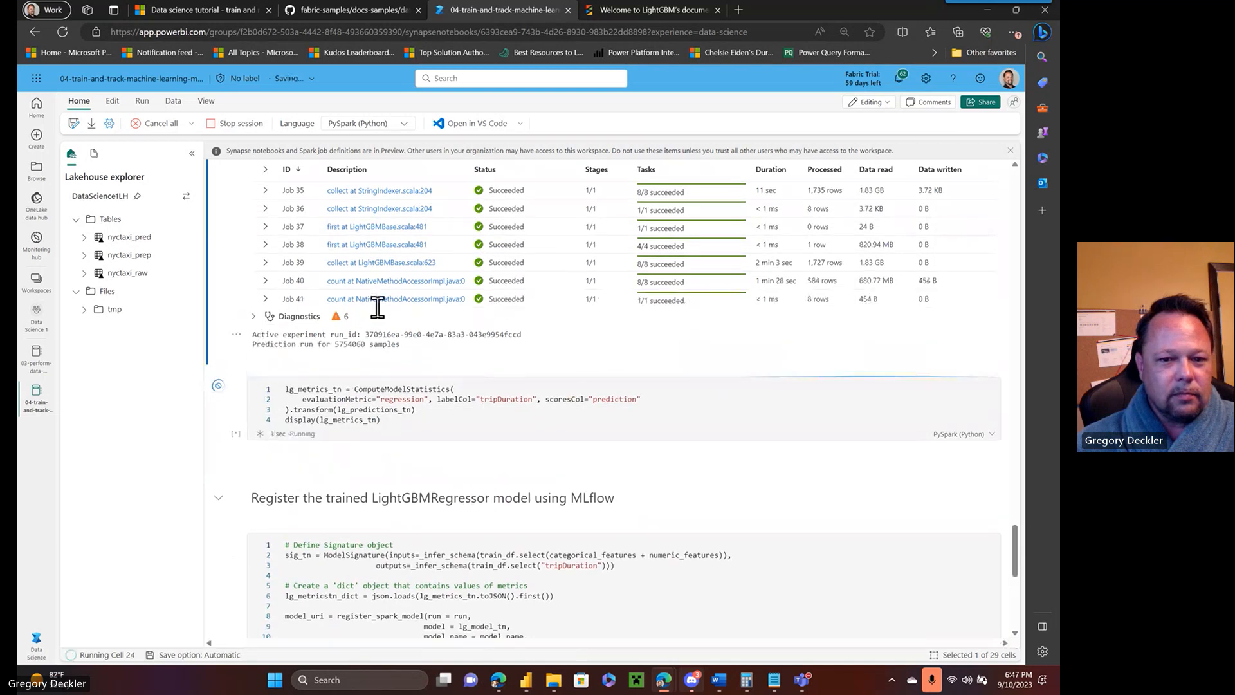
- Review the regression metrics table of the tuned model and expand the Spark jobs of the ComputeModelStatistics cell
{"action": "scroll", "coordinate": [680, 321], "scroll_direction": "down", "scroll_amount": 1}
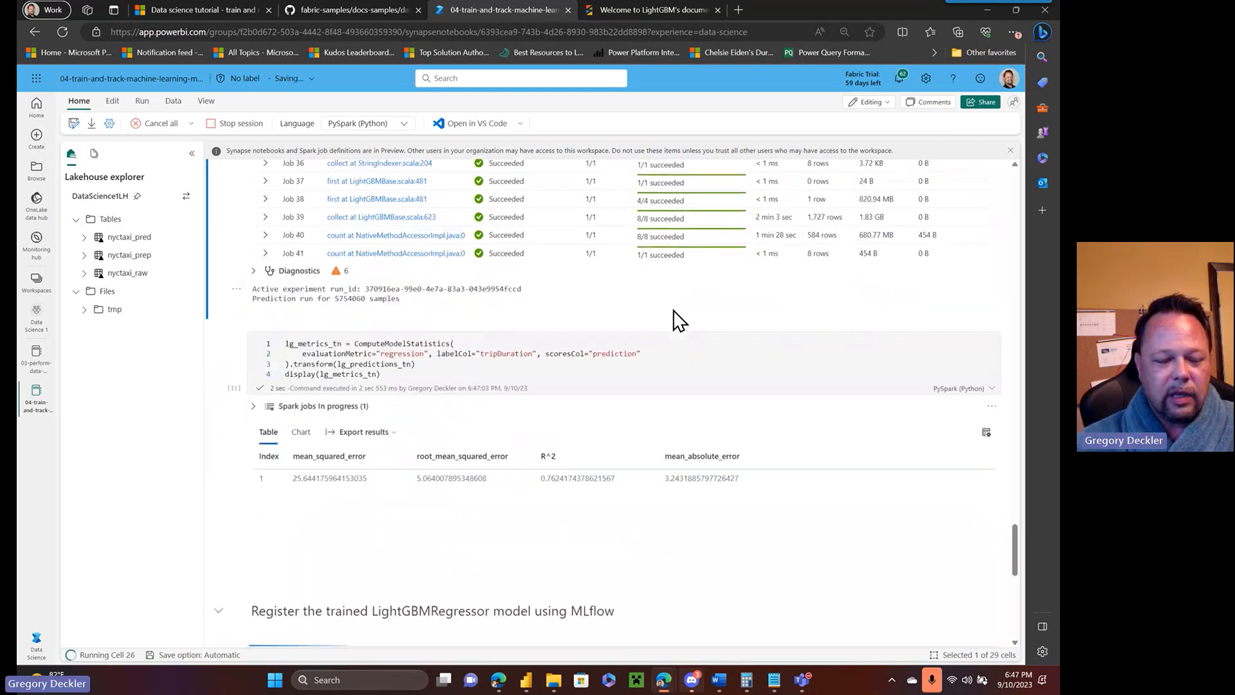
{"action": "scroll", "coordinate": [676, 319], "scroll_direction": "down", "scroll_amount": 2}
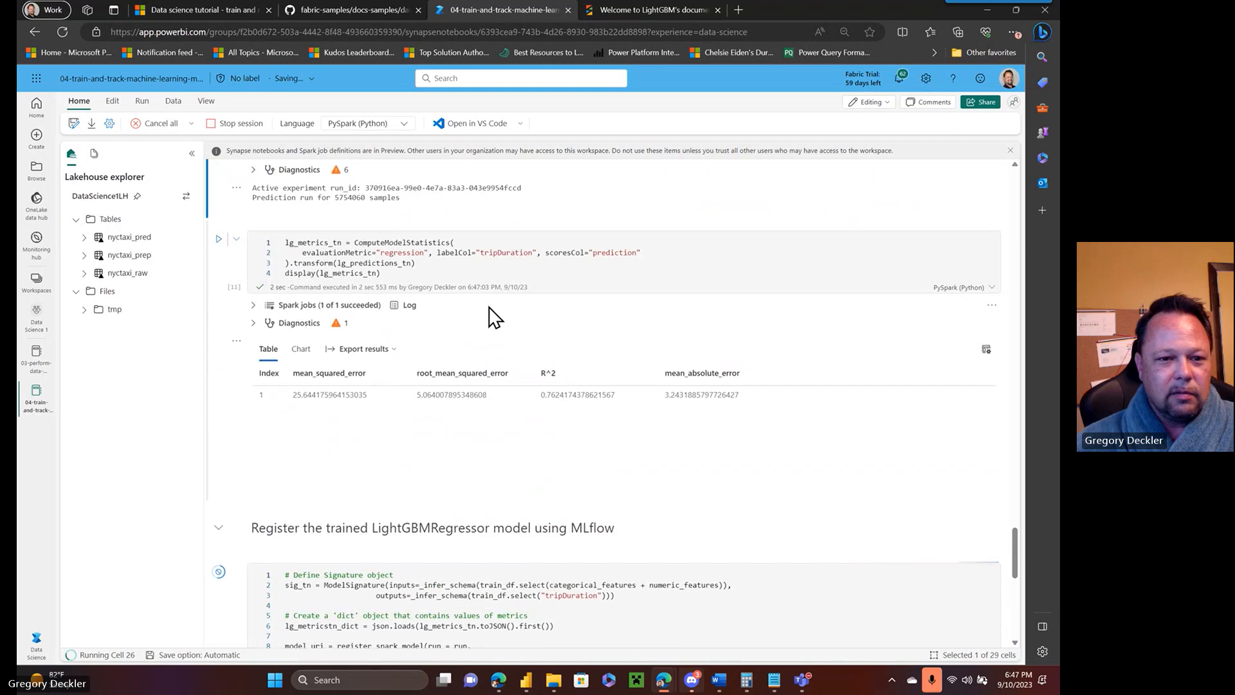
{"action": "scroll", "coordinate": [408, 303], "scroll_direction": "down", "scroll_amount": 1}
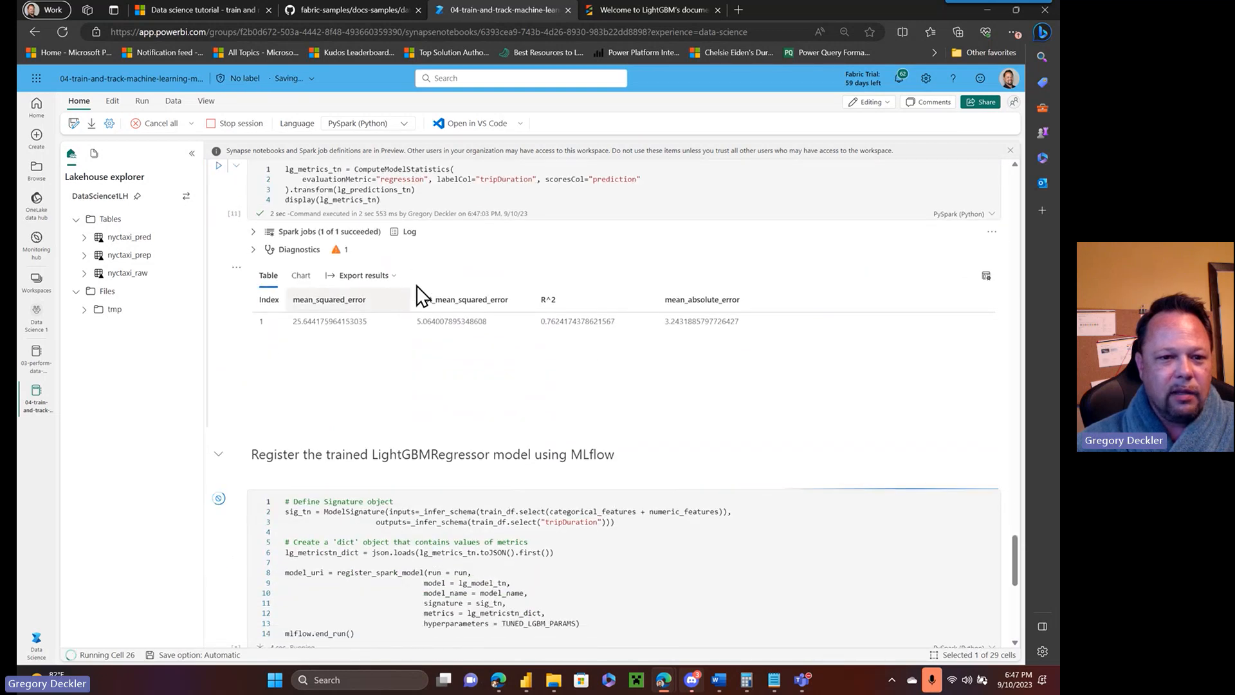
{"action": "left_click", "coordinate": [252, 232]}
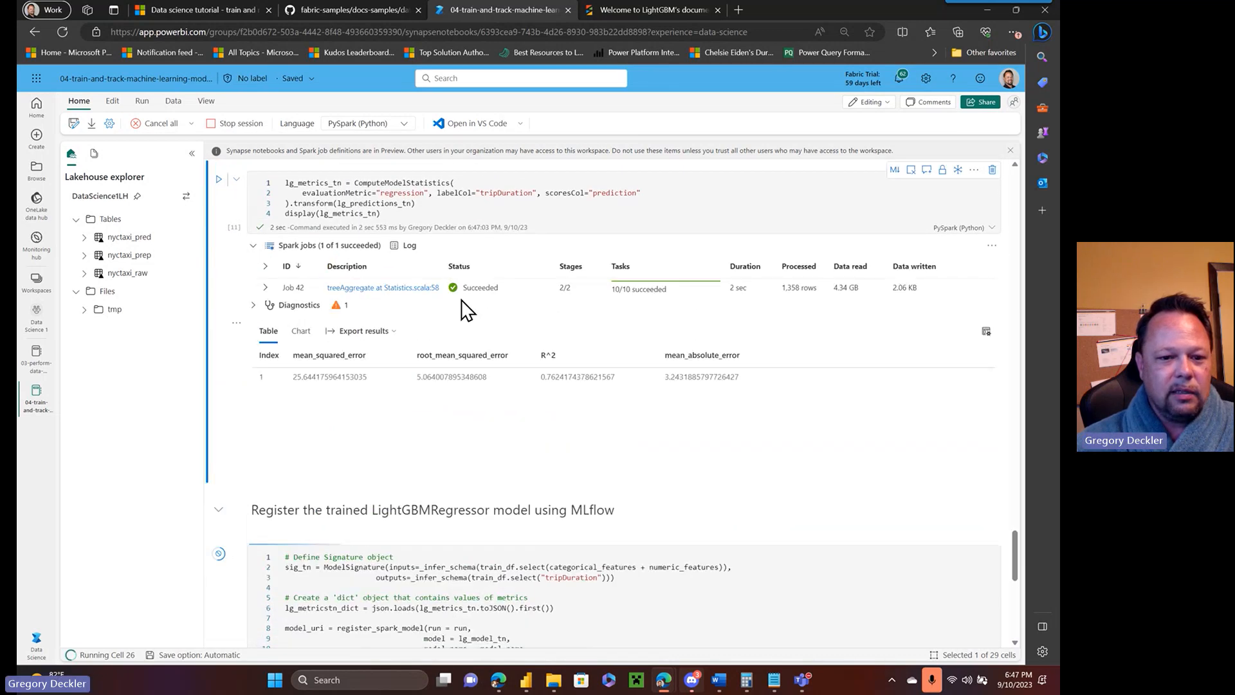
- Expand the Spark jobs of the MLflow registration cell and inspect the stage under job 52, collapsing that job again
{"action": "scroll", "coordinate": [466, 310], "scroll_direction": "down", "scroll_amount": 5}
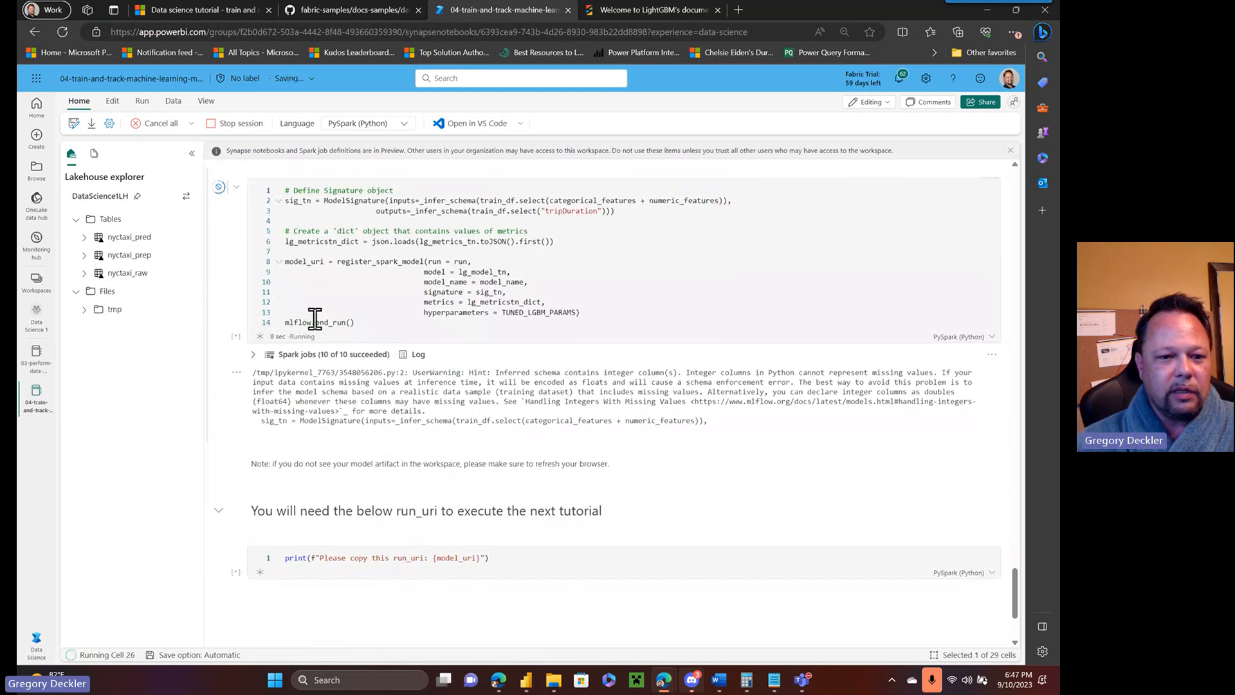
{"action": "left_click", "coordinate": [253, 355]}
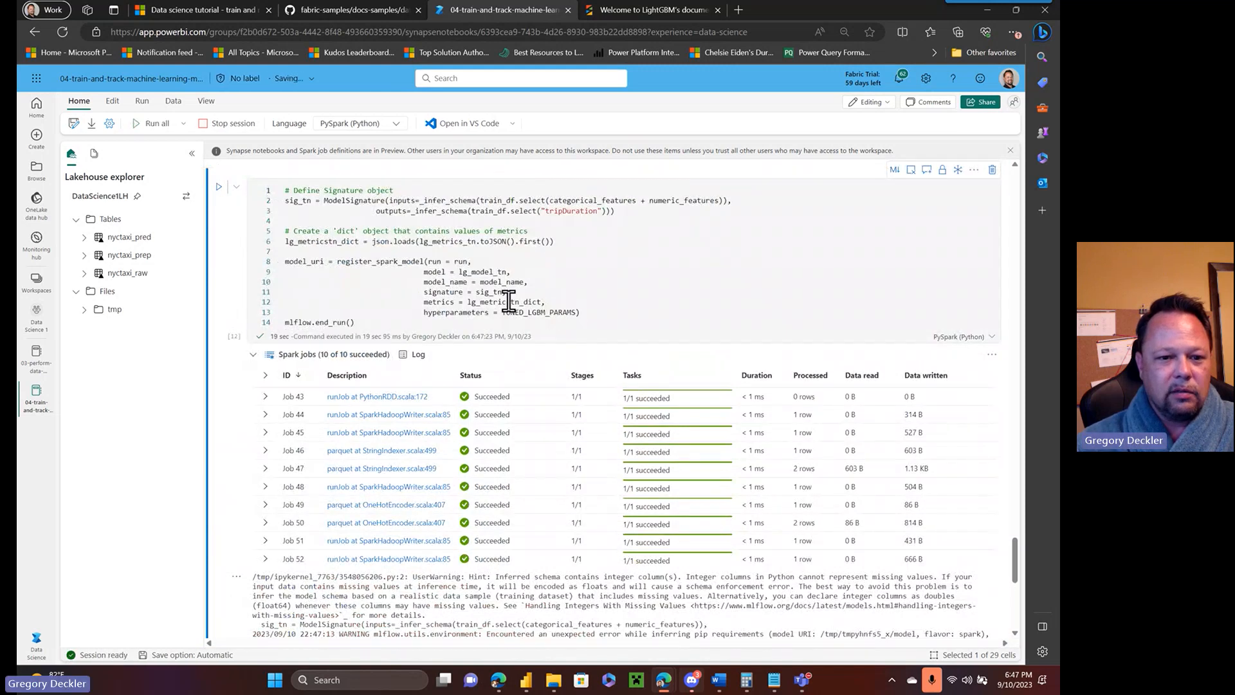
{"action": "left_click", "coordinate": [266, 559]}
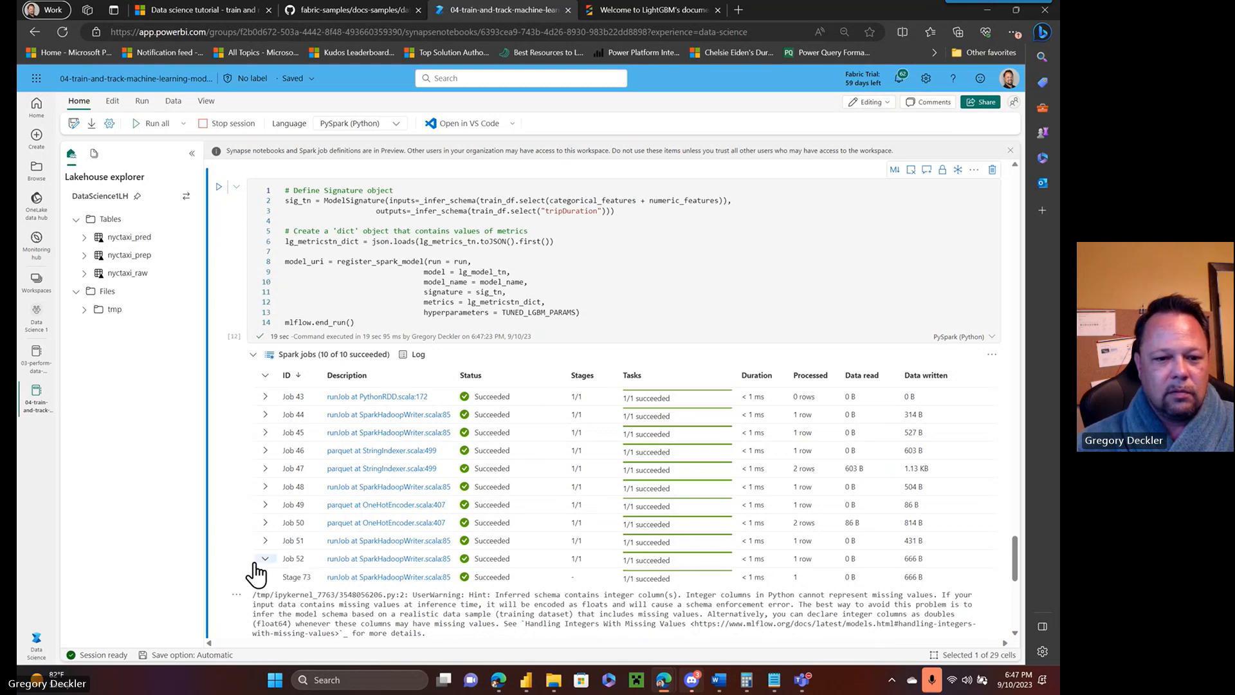
{"action": "left_click", "coordinate": [267, 559]}
{"action": "scroll", "coordinate": [304, 254], "scroll_direction": "up", "scroll_amount": 1}
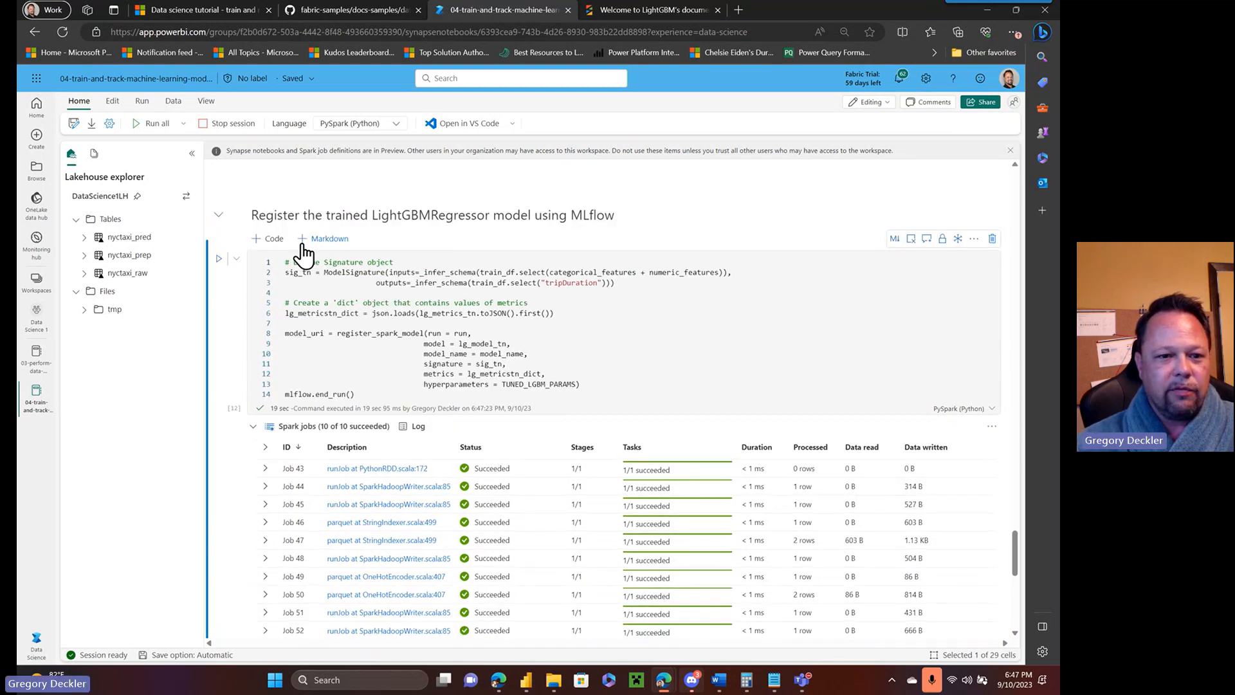
- Select the complete run_uri value printed in the output of the notebook's last cell
{"action": "scroll", "coordinate": [304, 254], "scroll_direction": "down", "scroll_amount": 10}
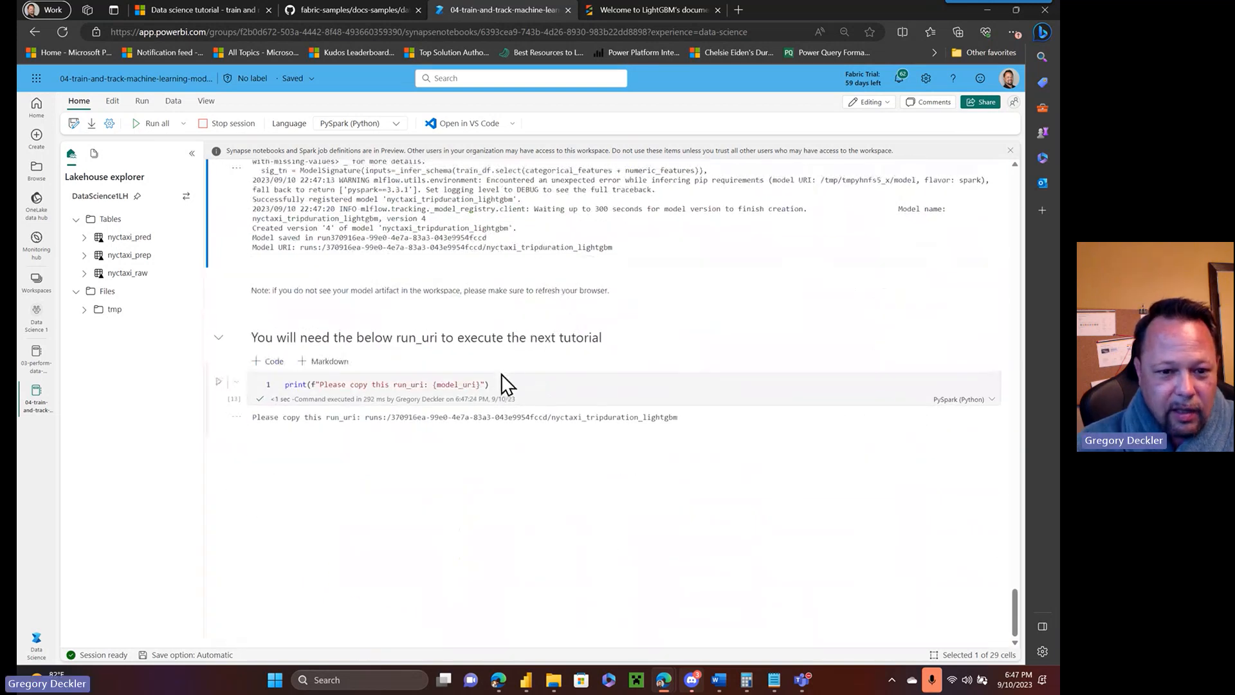
{"action": "scroll", "coordinate": [397, 409], "scroll_direction": "down", "scroll_amount": 1}
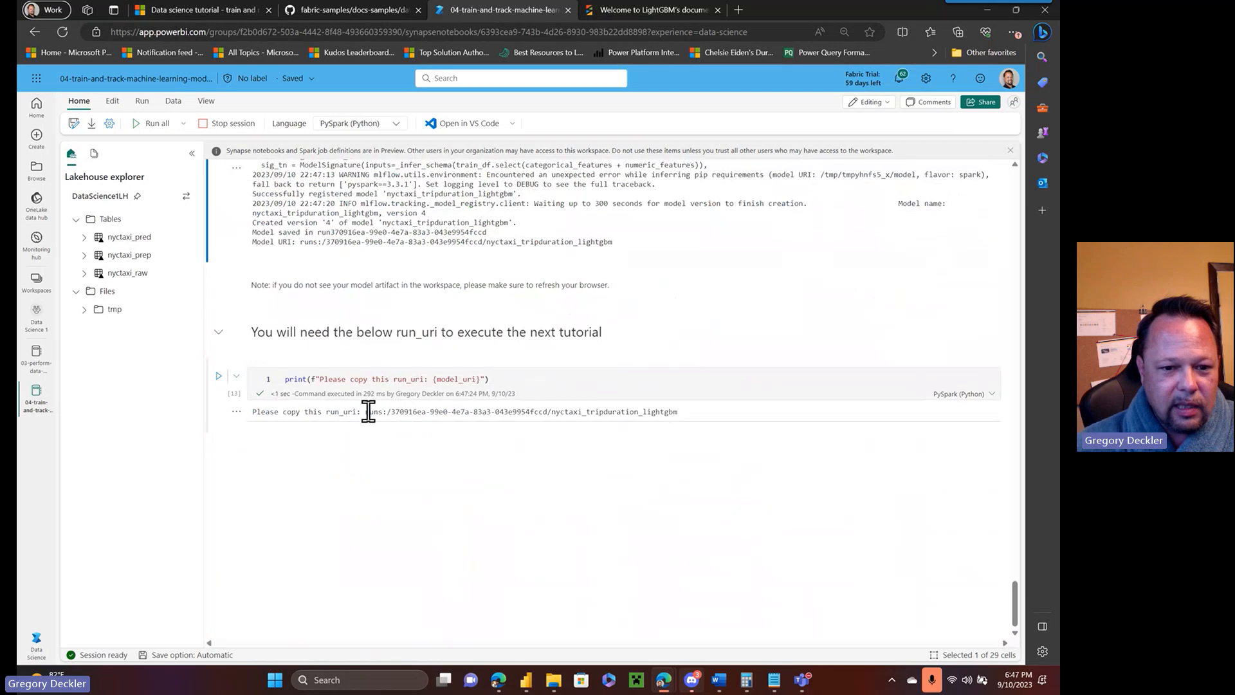
{"action": "left_click_drag", "start_coordinate": [367, 412], "coordinate": [474, 412]}
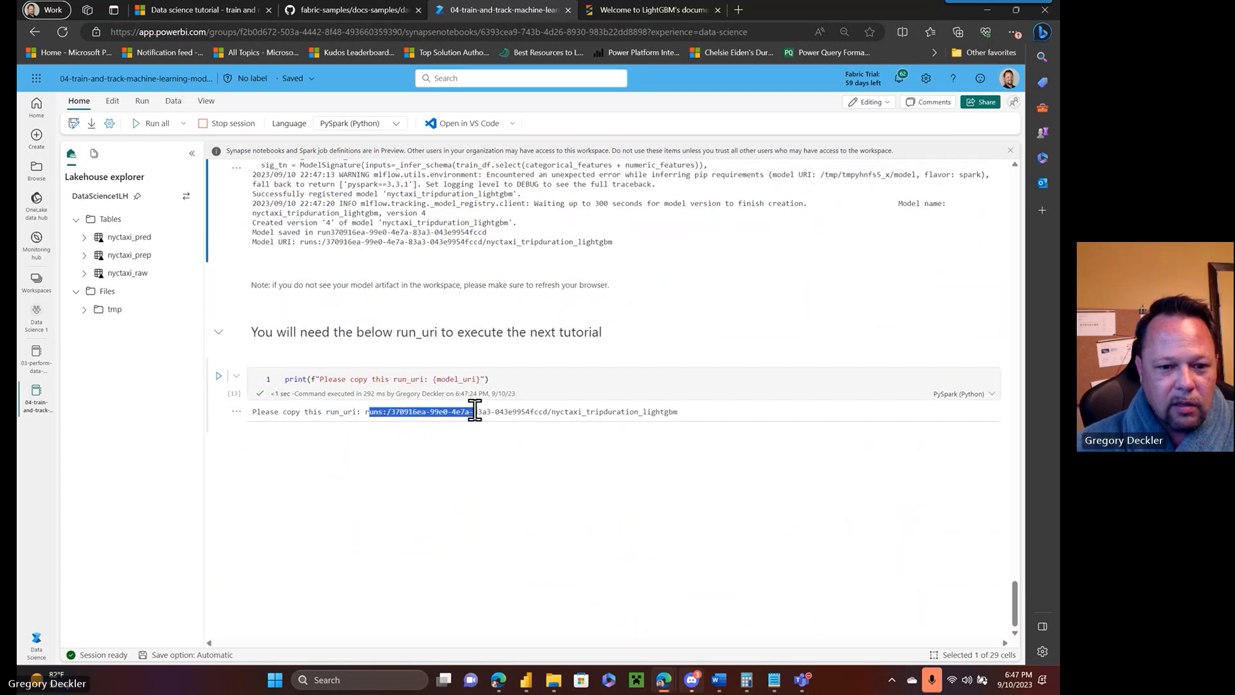
{"action": "left_click", "coordinate": [372, 418]}
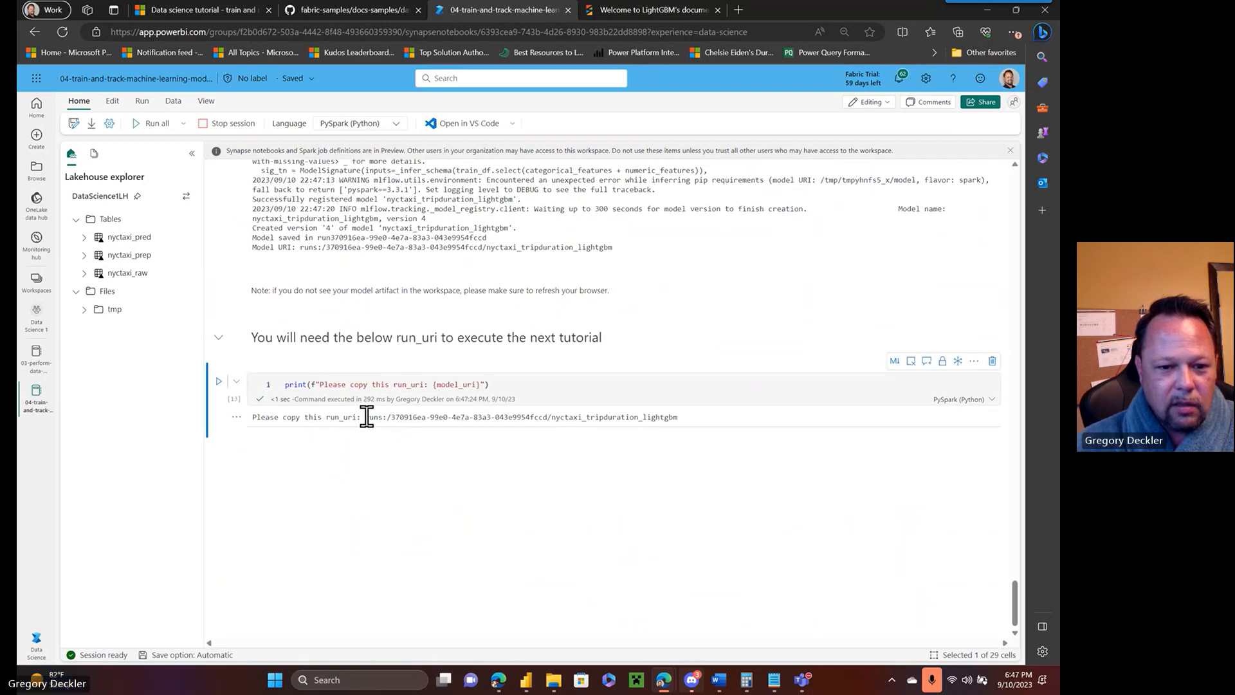
{"action": "left_click_drag", "start_coordinate": [366, 417], "coordinate": [682, 428]}
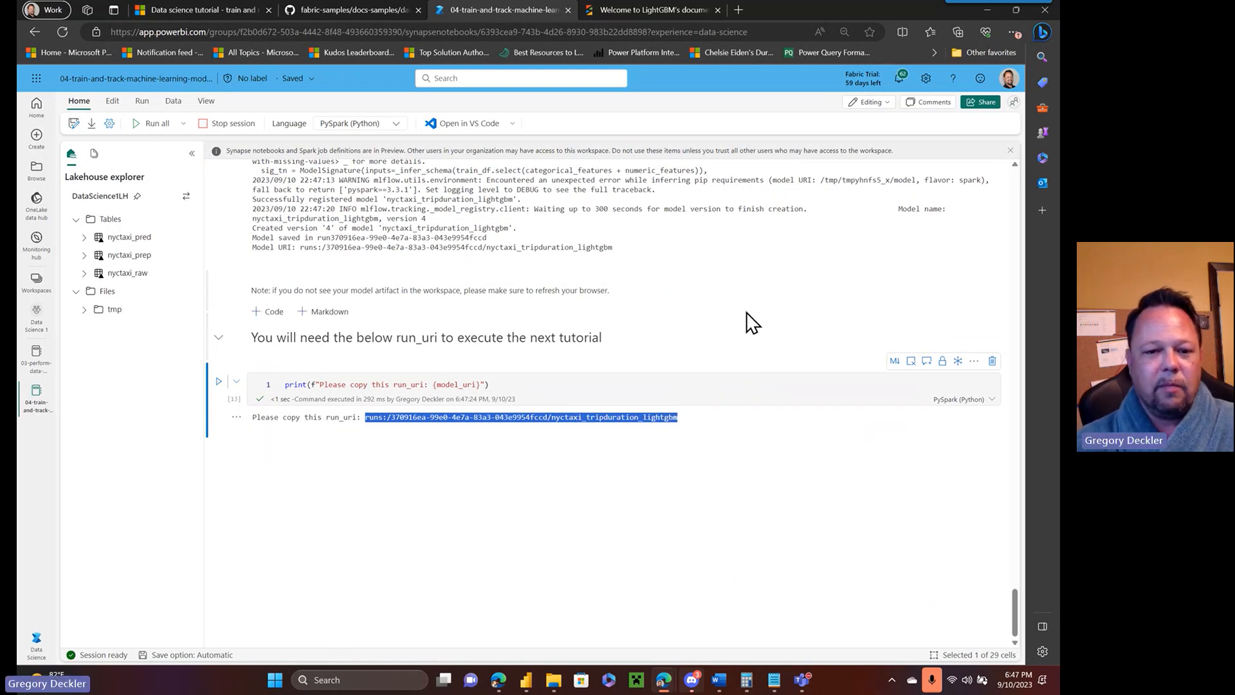
- Copy the selected run_uri value to the clipboard
{"action": "right_click", "coordinate": [538, 418]}
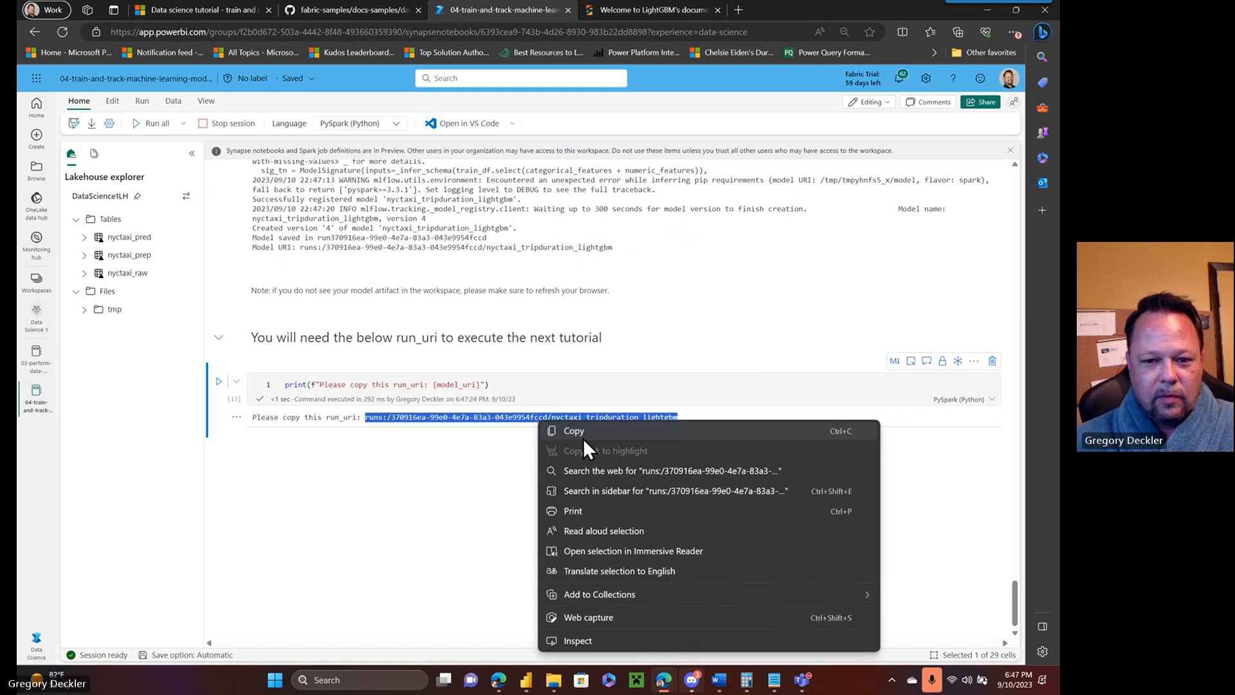
{"action": "left_click", "coordinate": [579, 431]}
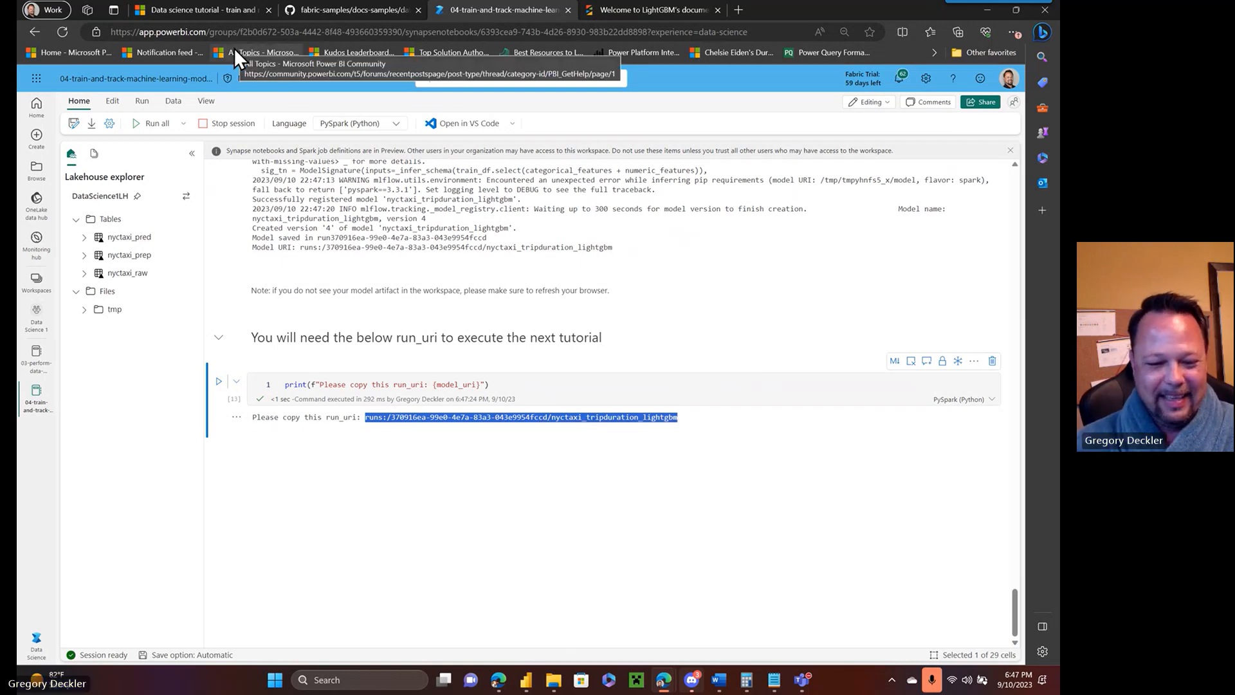
- Review the end of the train-and-register tutorial page, including the instructions and annotated image for viewing the model in the UI
{"action": "left_click", "coordinate": [238, 6]}
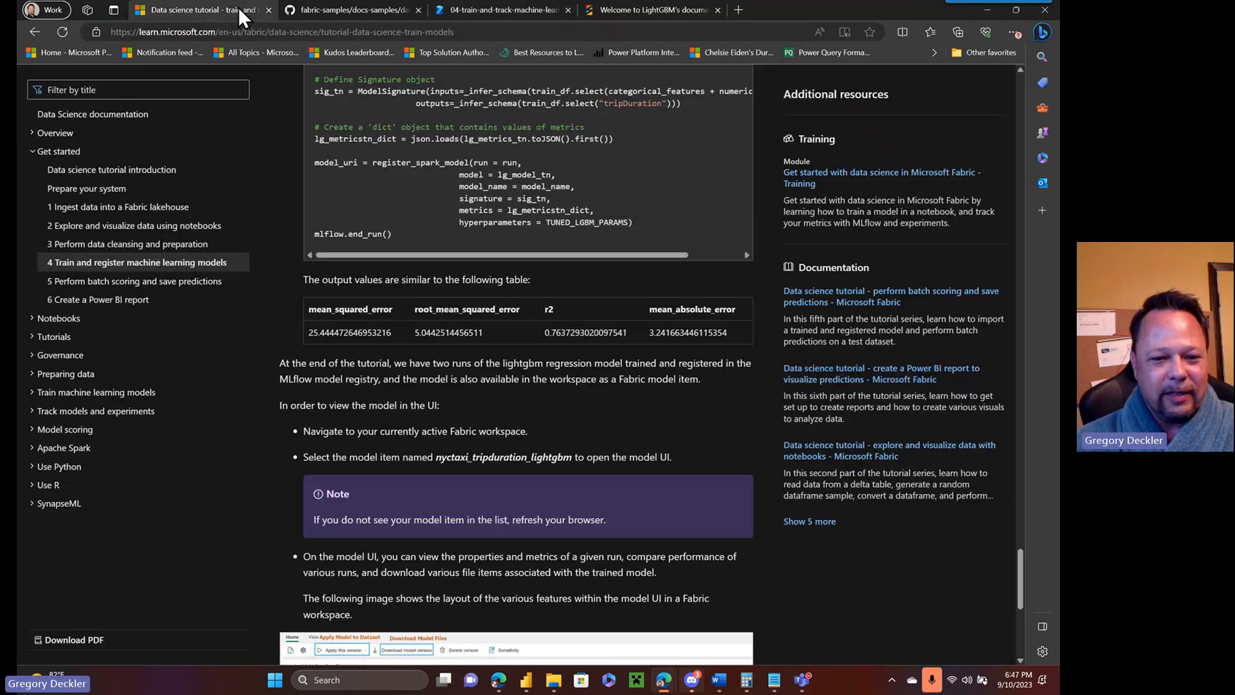
{"action": "scroll", "coordinate": [331, 114], "scroll_direction": "down", "scroll_amount": 5}
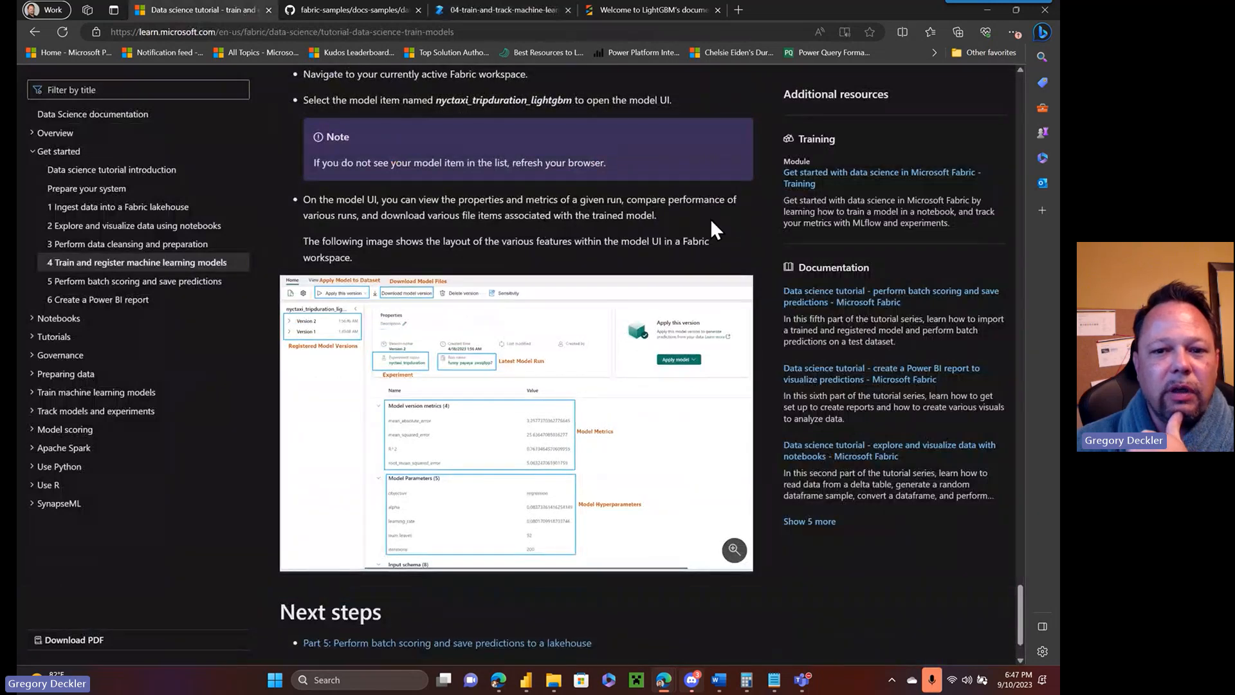
{"action": "scroll", "coordinate": [711, 222], "scroll_direction": "up", "scroll_amount": 2}
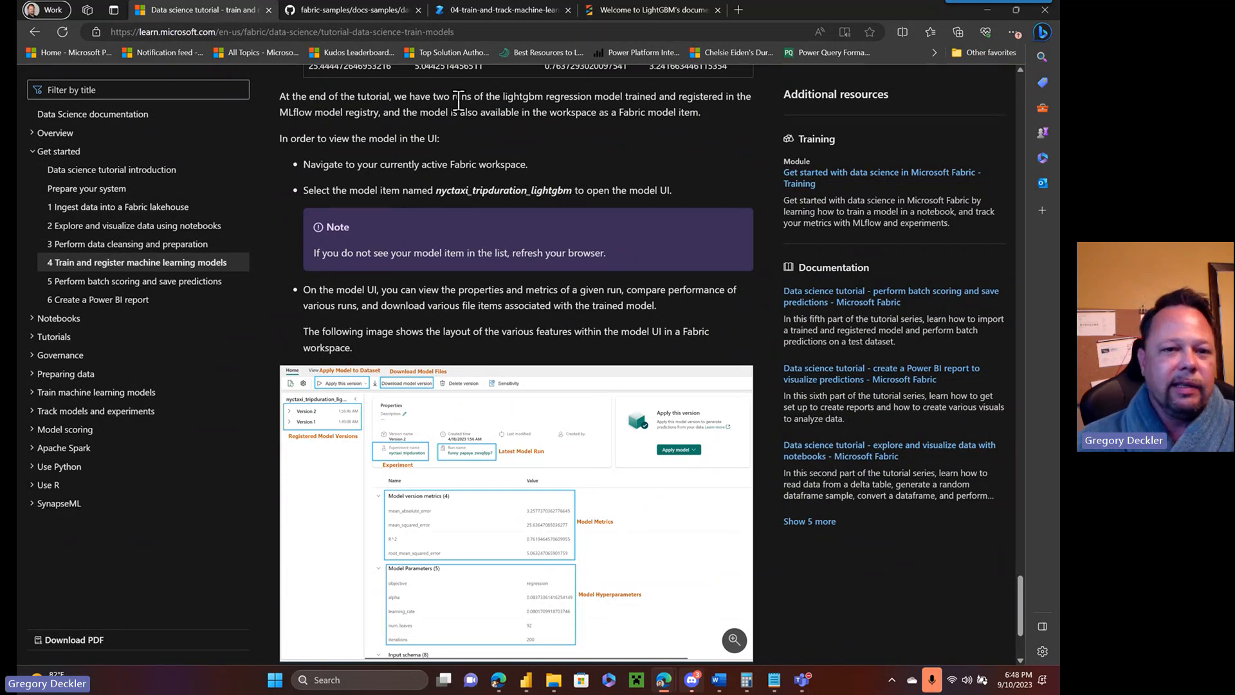
- Return to Fabric and open the 03 data cleansing and preparation notebook in the Data Science 2 workspace
{"action": "left_click", "coordinate": [508, 9]}
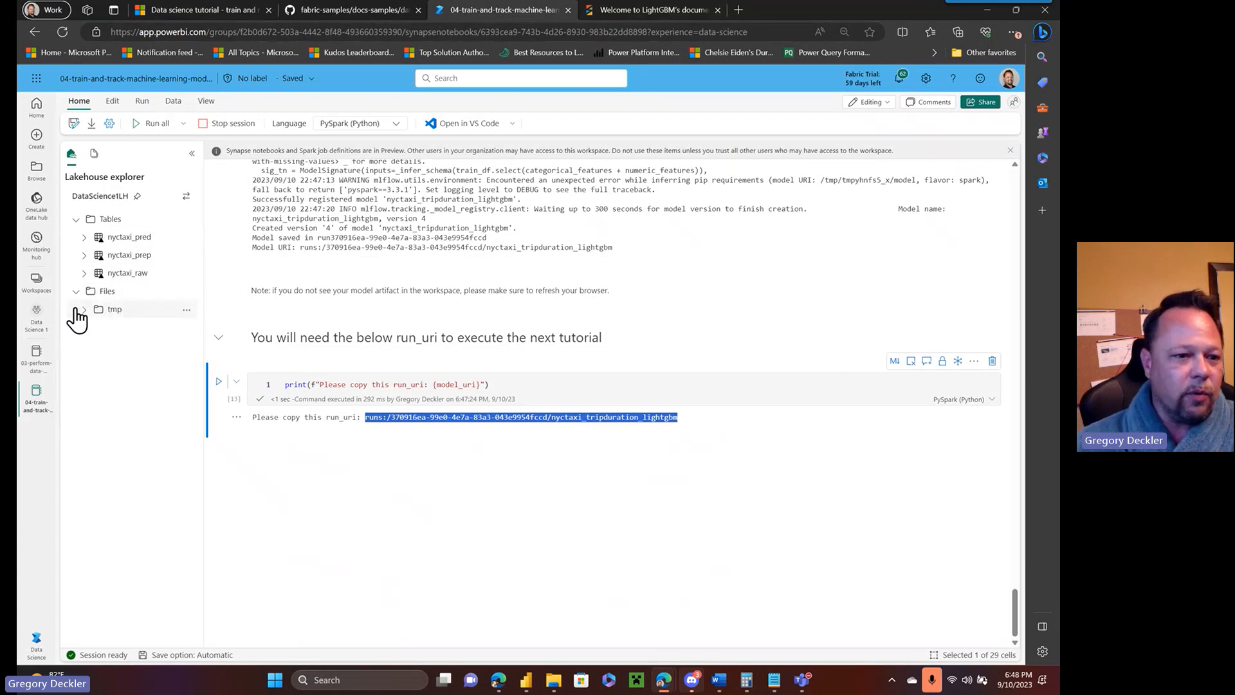
{"action": "left_click", "coordinate": [36, 288]}
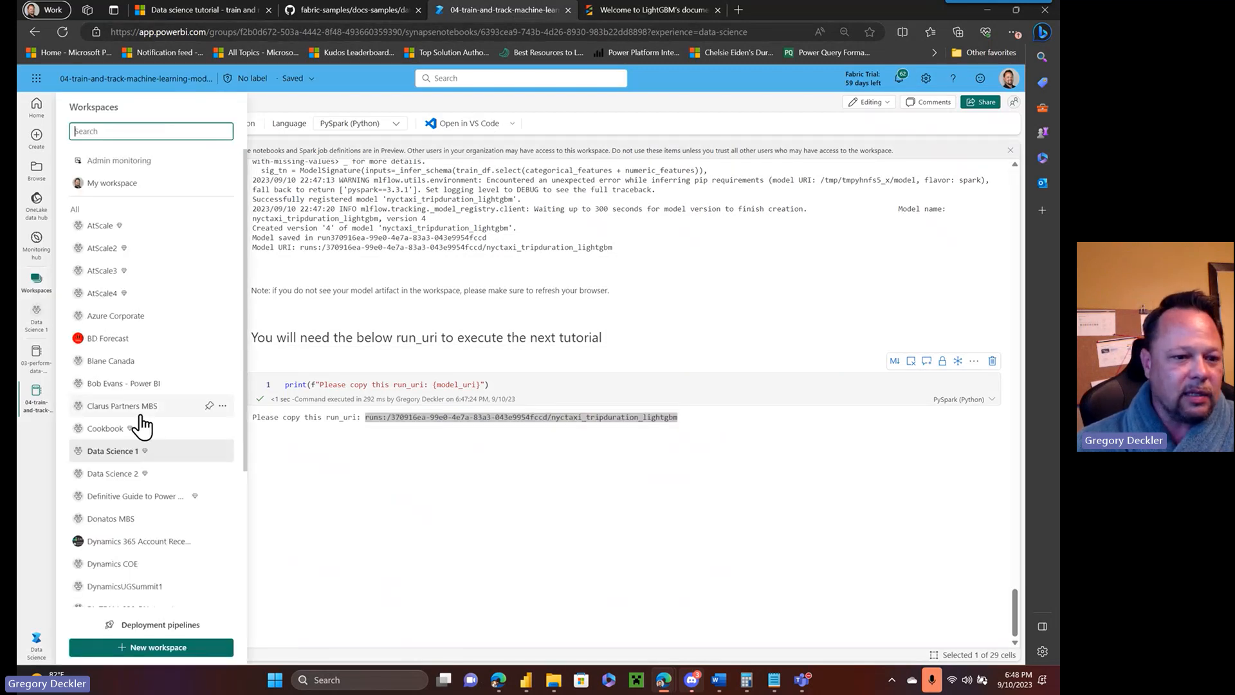
{"action": "left_click", "coordinate": [115, 474]}
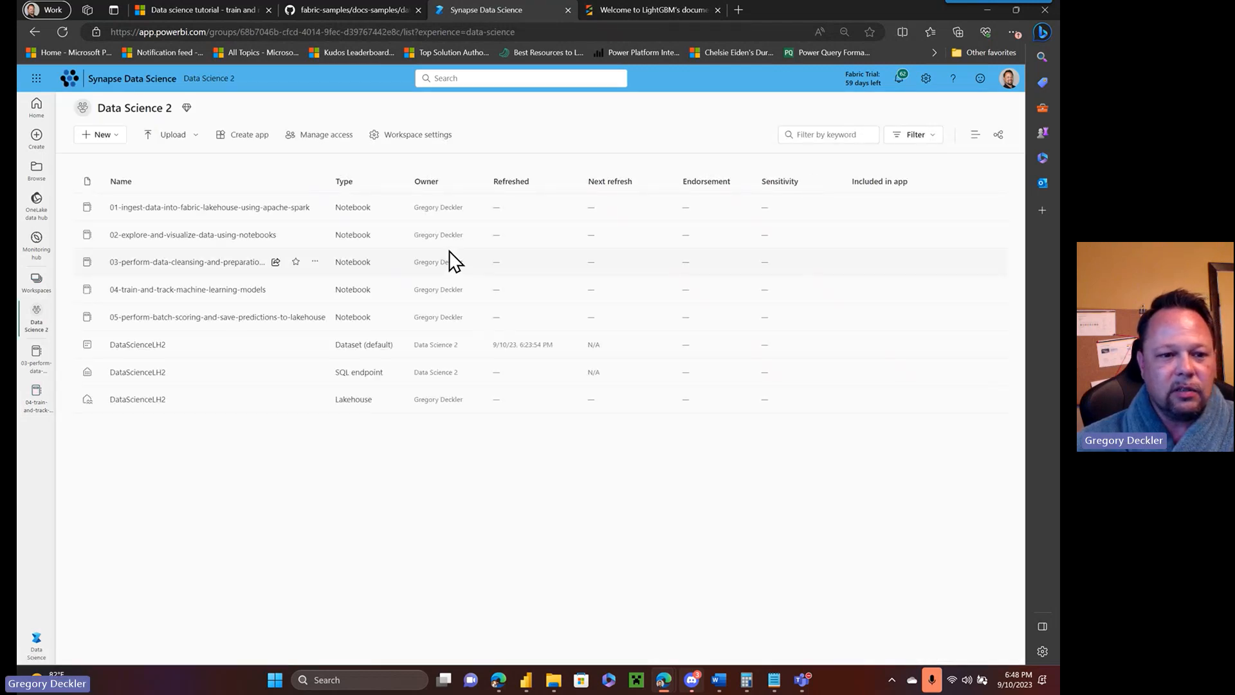
{"action": "left_click", "coordinate": [198, 263]}
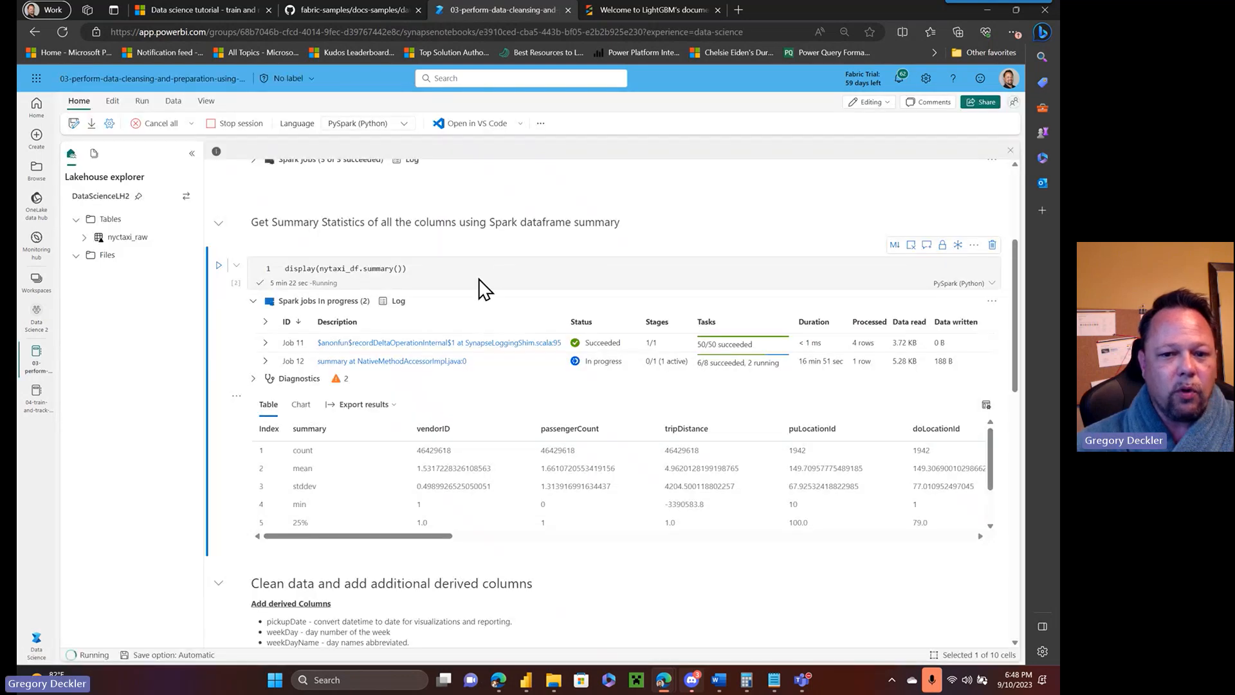
- Look through the notebook's cells from the summary statistics to the nyctaxi_prep table save and check their execution status
{"action": "scroll", "coordinate": [500, 257], "scroll_direction": "down", "scroll_amount": 15}
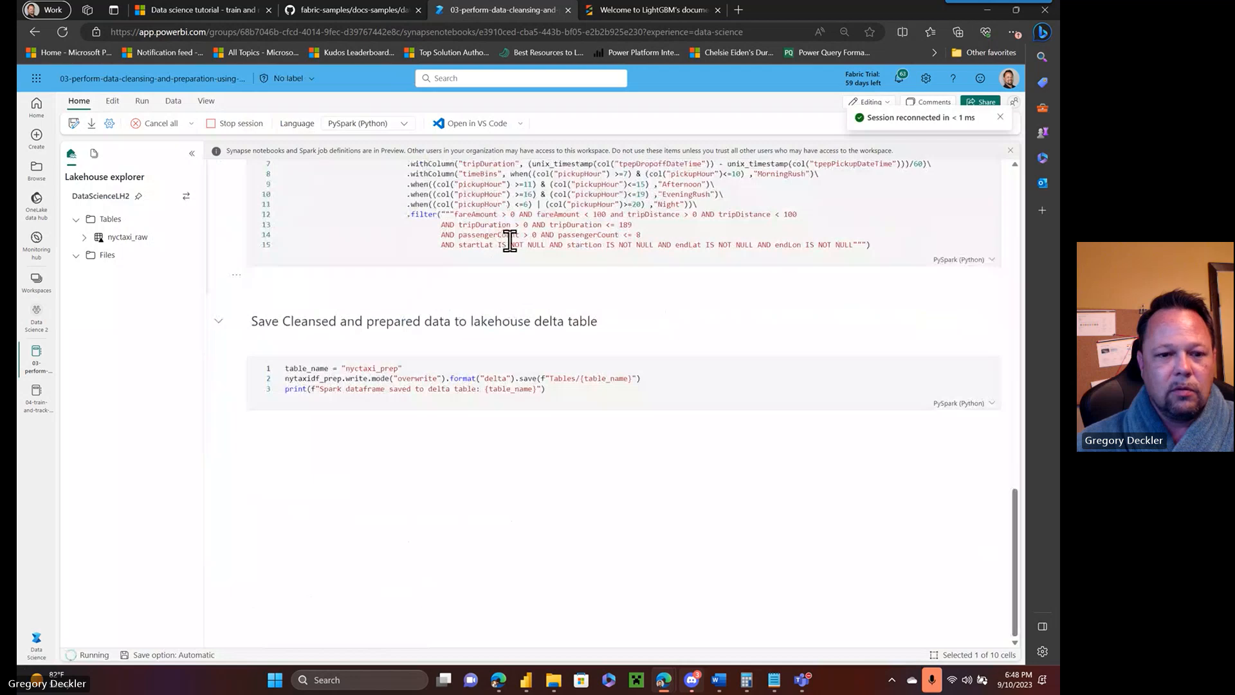
{"action": "scroll", "coordinate": [509, 244], "scroll_direction": "up", "scroll_amount": 12}
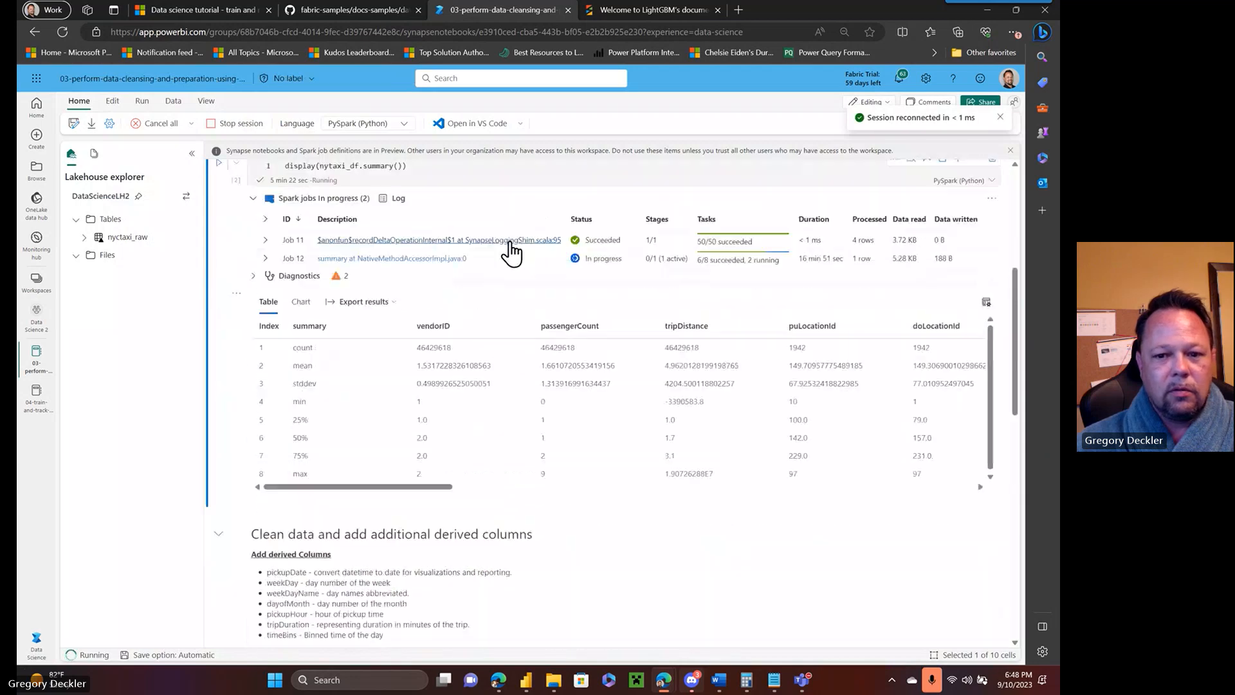
{"action": "scroll", "coordinate": [512, 251], "scroll_direction": "down", "scroll_amount": 2}
{"action": "scroll", "coordinate": [511, 247], "scroll_direction": "up", "scroll_amount": 4}
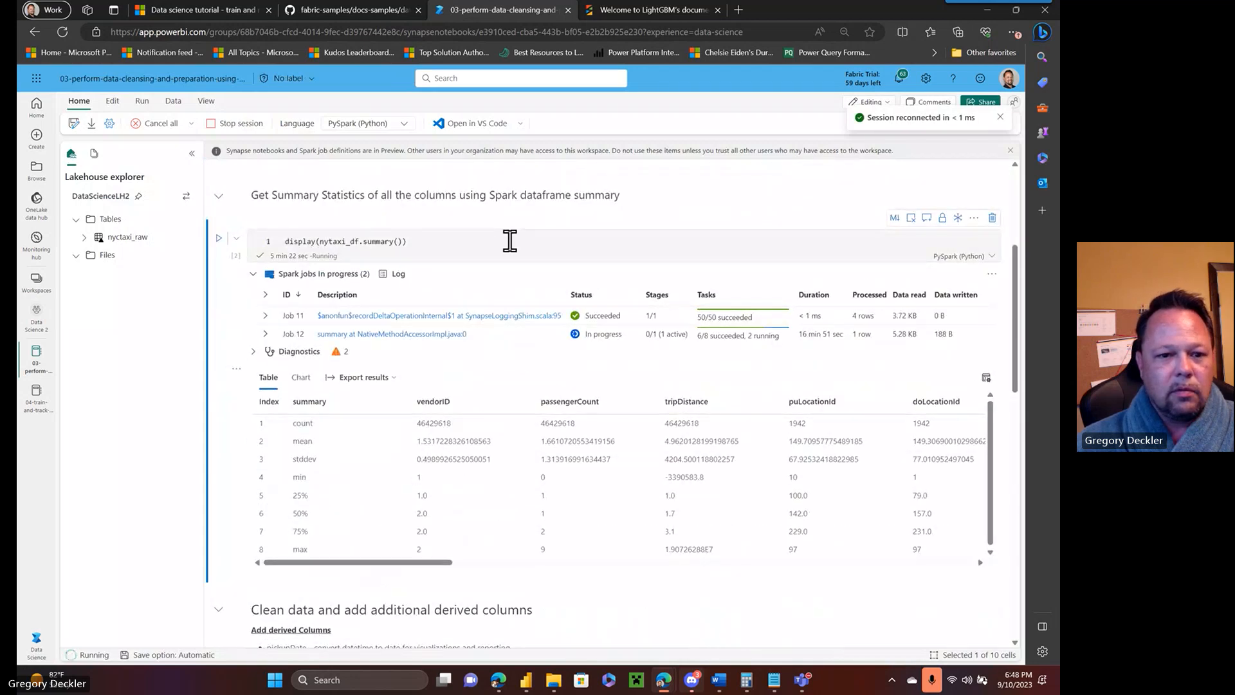
{"action": "scroll", "coordinate": [509, 241], "scroll_direction": "down", "scroll_amount": 10}
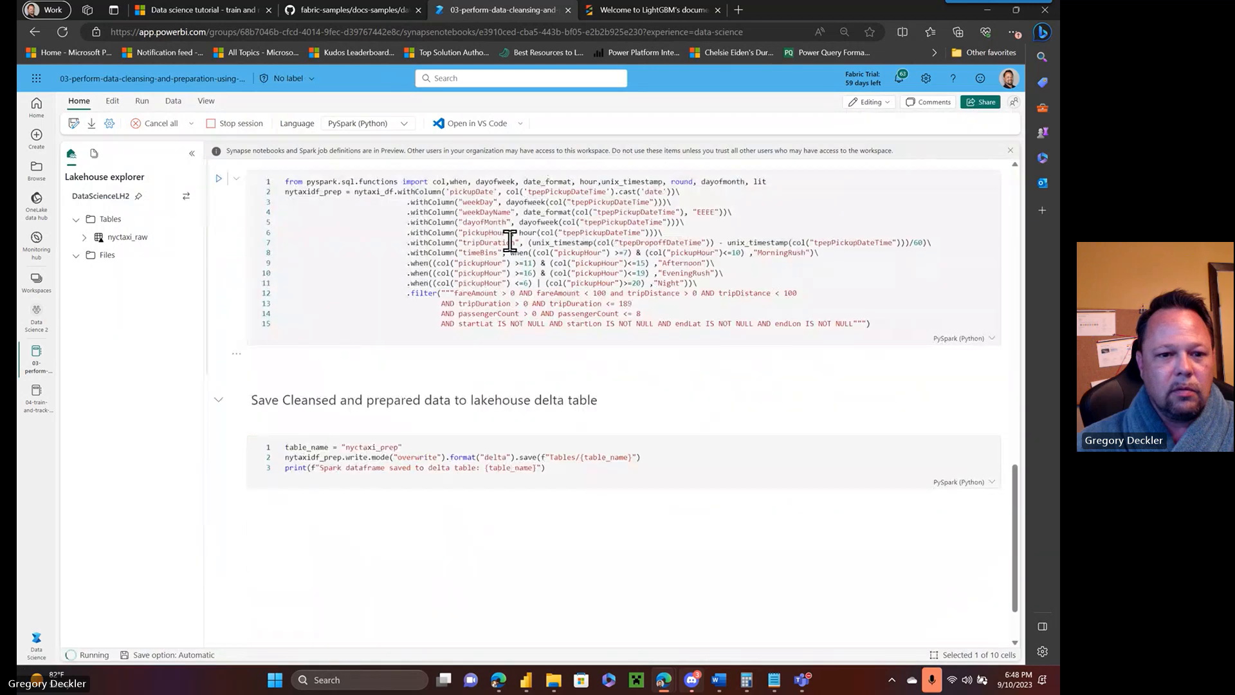
{"action": "scroll", "coordinate": [509, 241], "scroll_direction": "up", "scroll_amount": 1}
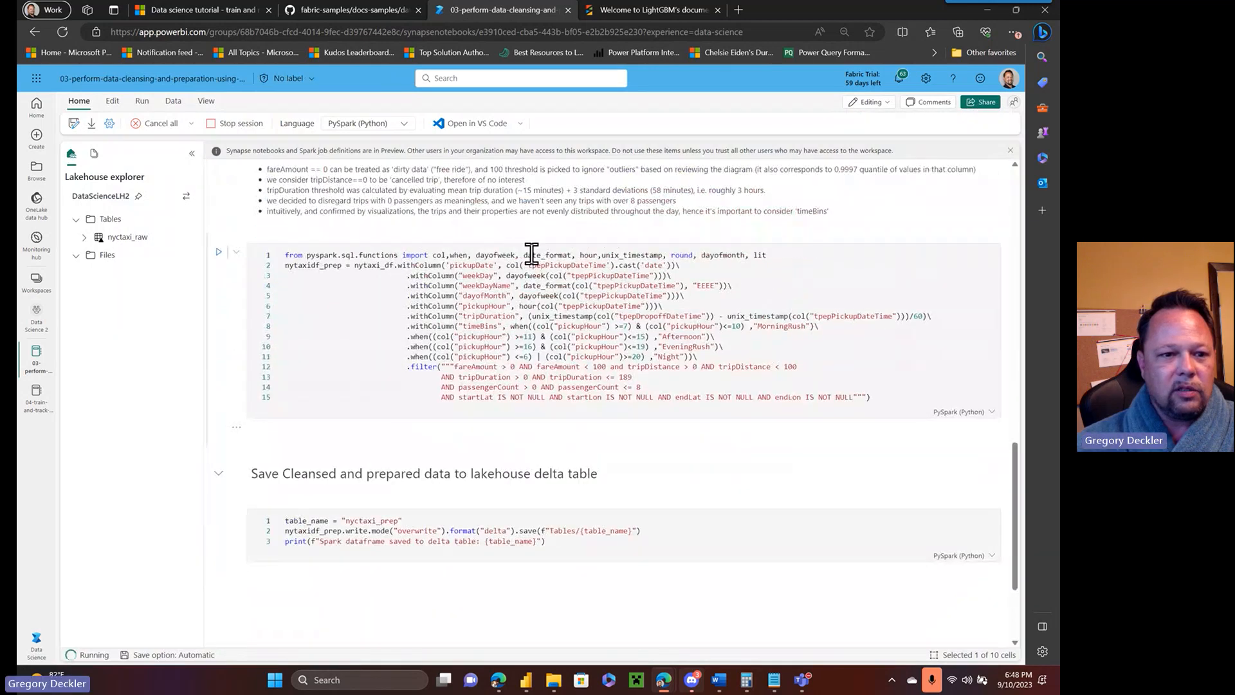
{"action": "scroll", "coordinate": [561, 305], "scroll_direction": "down", "scroll_amount": 2}
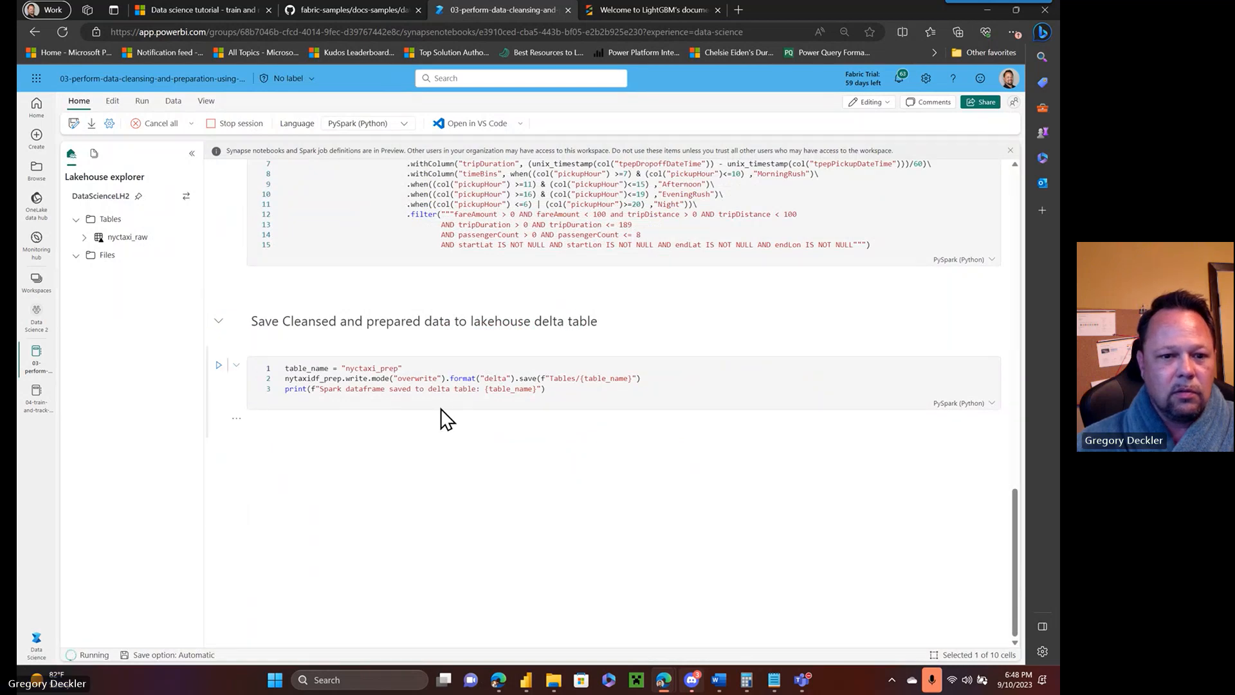
{"action": "scroll", "coordinate": [485, 287], "scroll_direction": "up", "scroll_amount": 5}
{"action": "scroll", "coordinate": [487, 291], "scroll_direction": "up", "scroll_amount": 3}
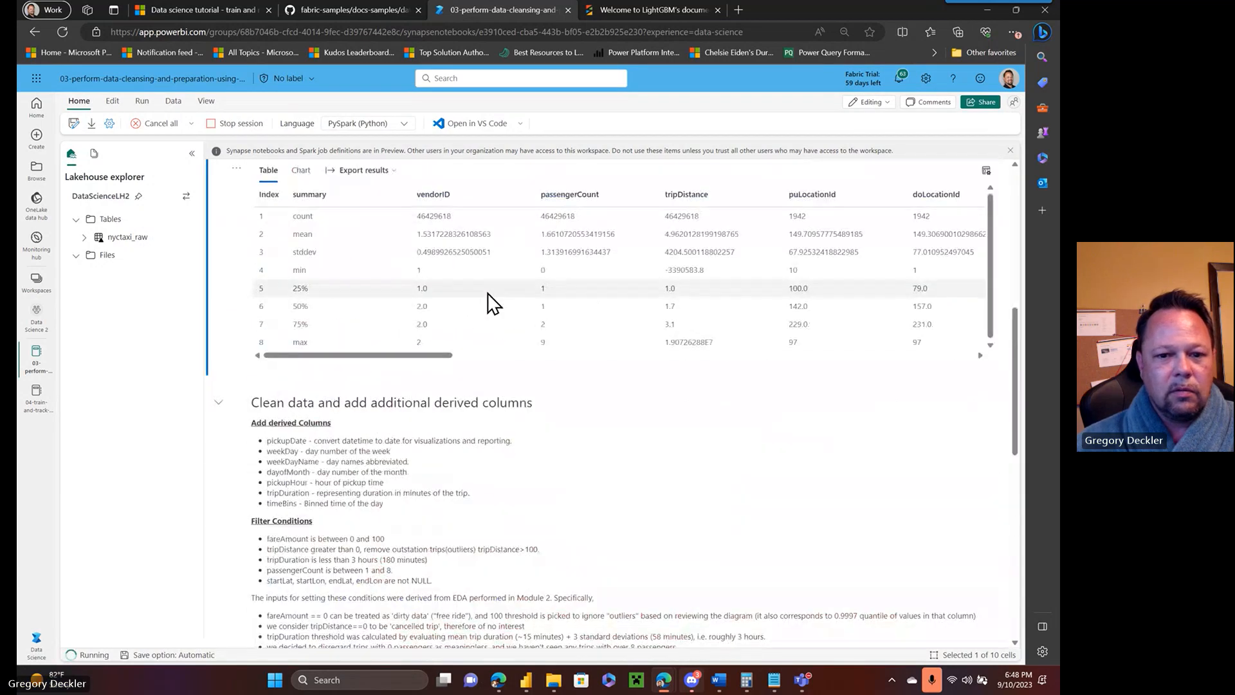
{"action": "scroll", "coordinate": [492, 302], "scroll_direction": "up", "scroll_amount": 3}
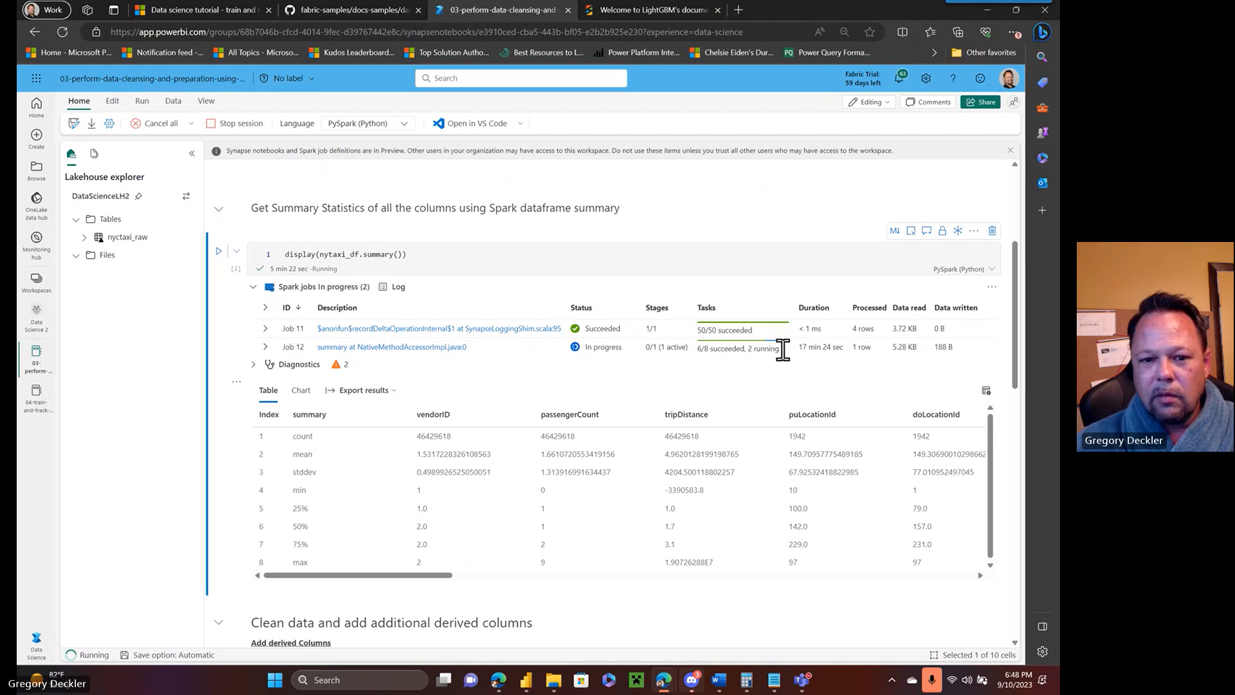
- Expand job 12 in the Spark jobs of the summary statistics cell and examine its stage and task progress
{"action": "left_click", "coordinate": [264, 347]}
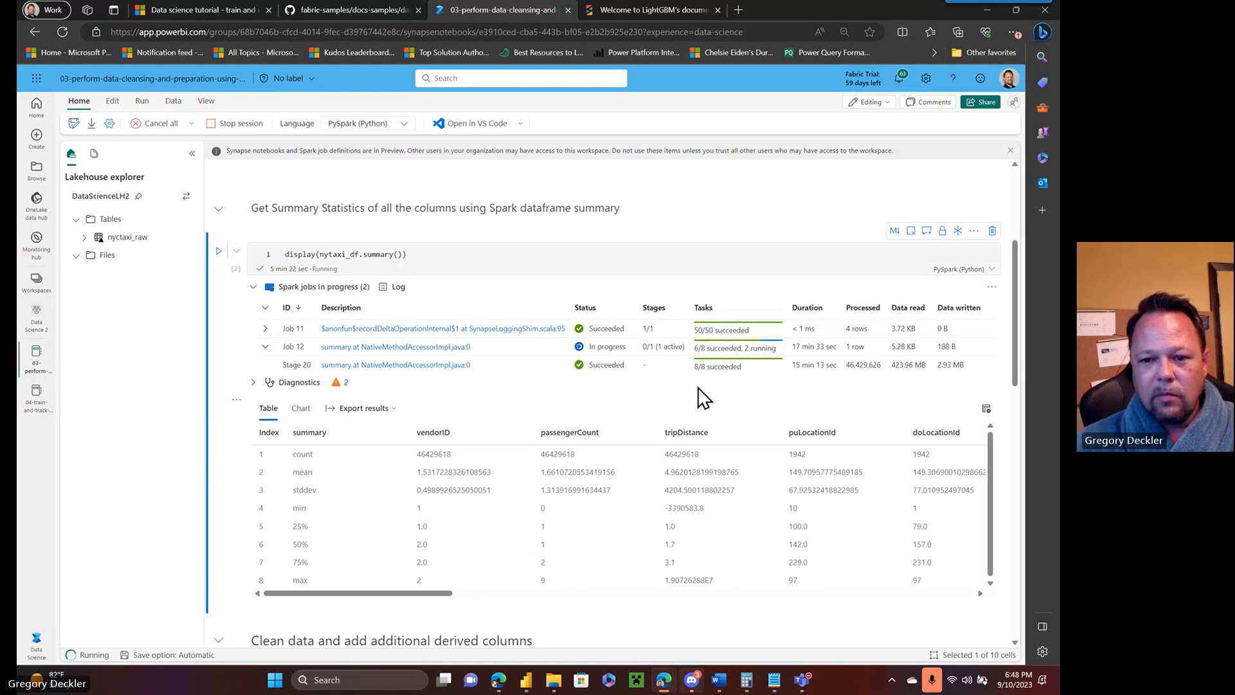
{"action": "left_click", "coordinate": [266, 348]}
{"action": "left_click", "coordinate": [267, 347]}
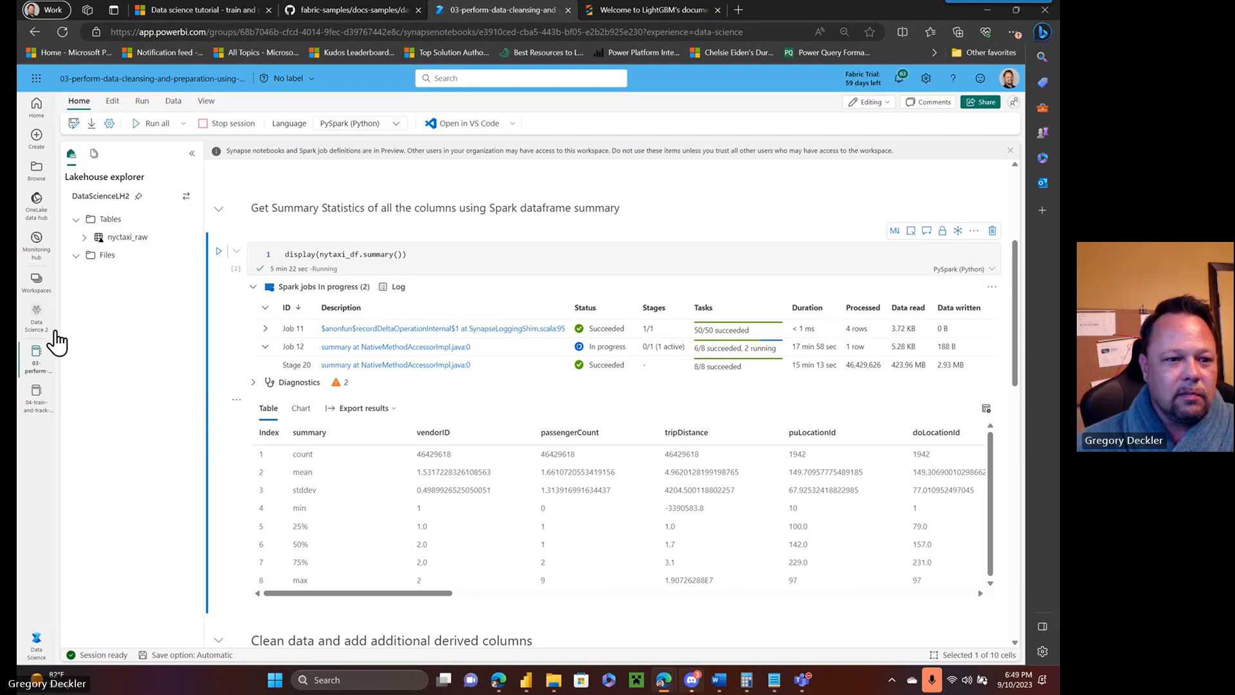
- Recheck the run status of the summary, data cleaning and table-saving cells in the Data Science 2 notebook
{"action": "scroll", "coordinate": [364, 305], "scroll_direction": "up", "scroll_amount": 1}
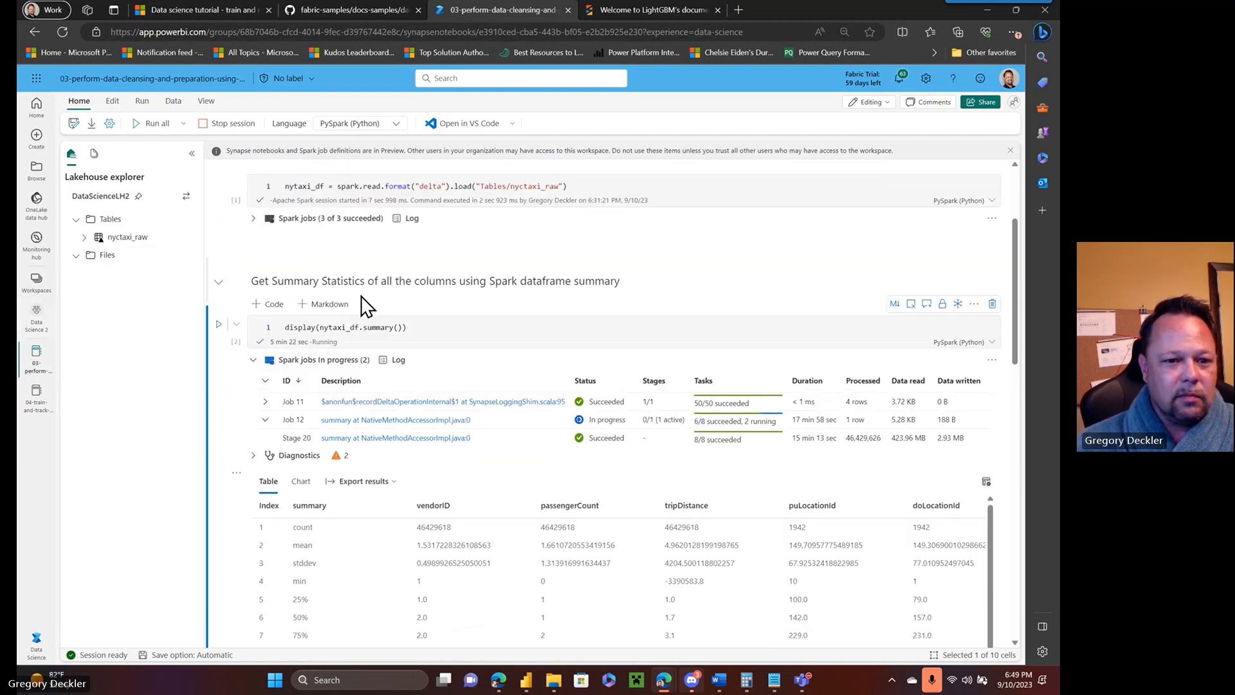
{"action": "scroll", "coordinate": [394, 329], "scroll_direction": "down", "scroll_amount": 2}
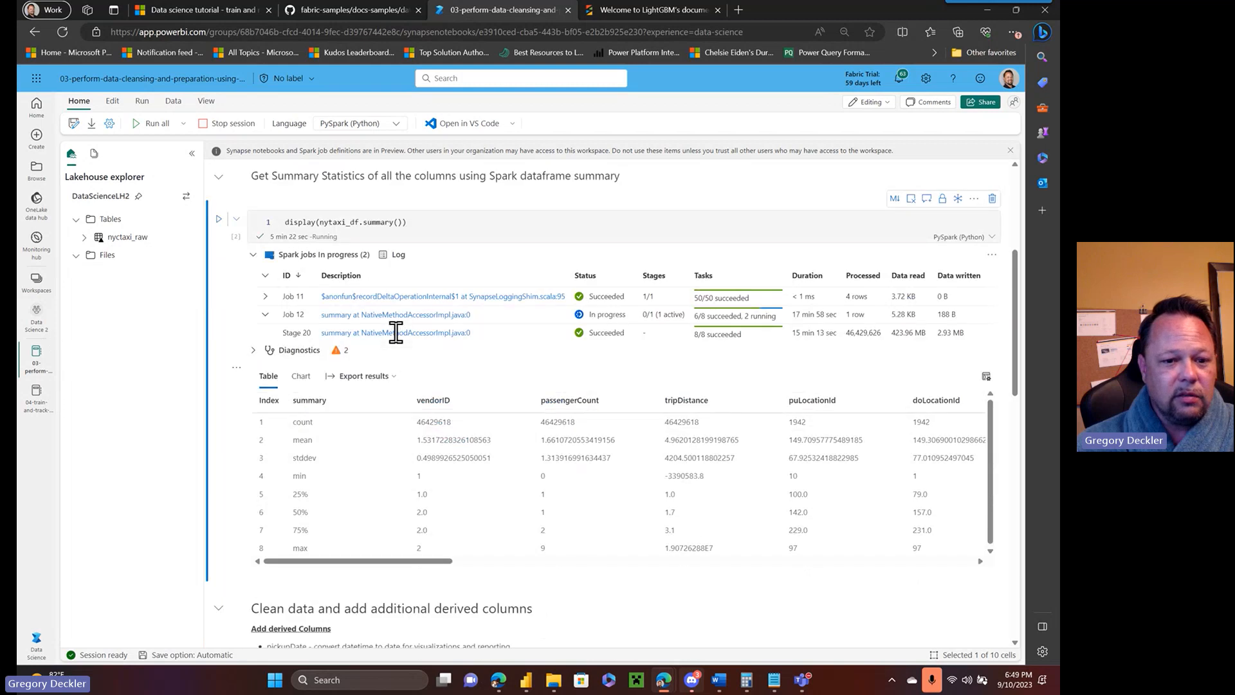
{"action": "scroll", "coordinate": [395, 332], "scroll_direction": "down", "scroll_amount": 7}
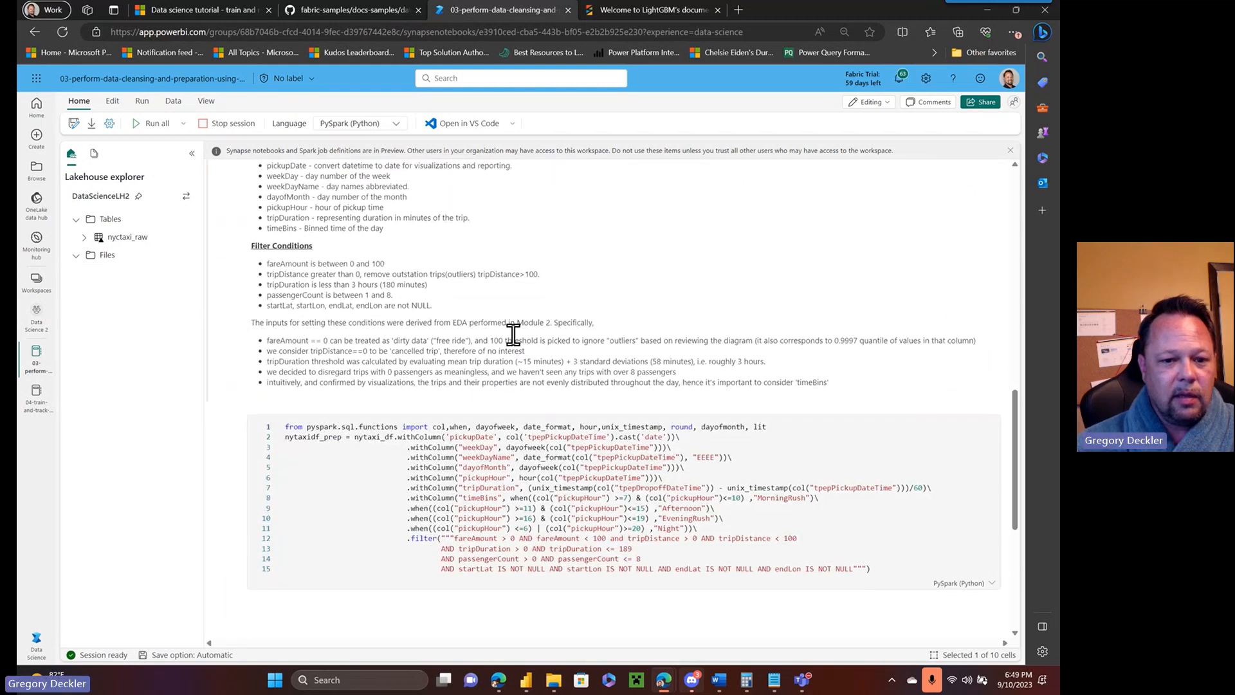
{"action": "scroll", "coordinate": [514, 334], "scroll_direction": "down", "scroll_amount": 6}
{"action": "scroll", "coordinate": [513, 333], "scroll_direction": "up", "scroll_amount": 6}
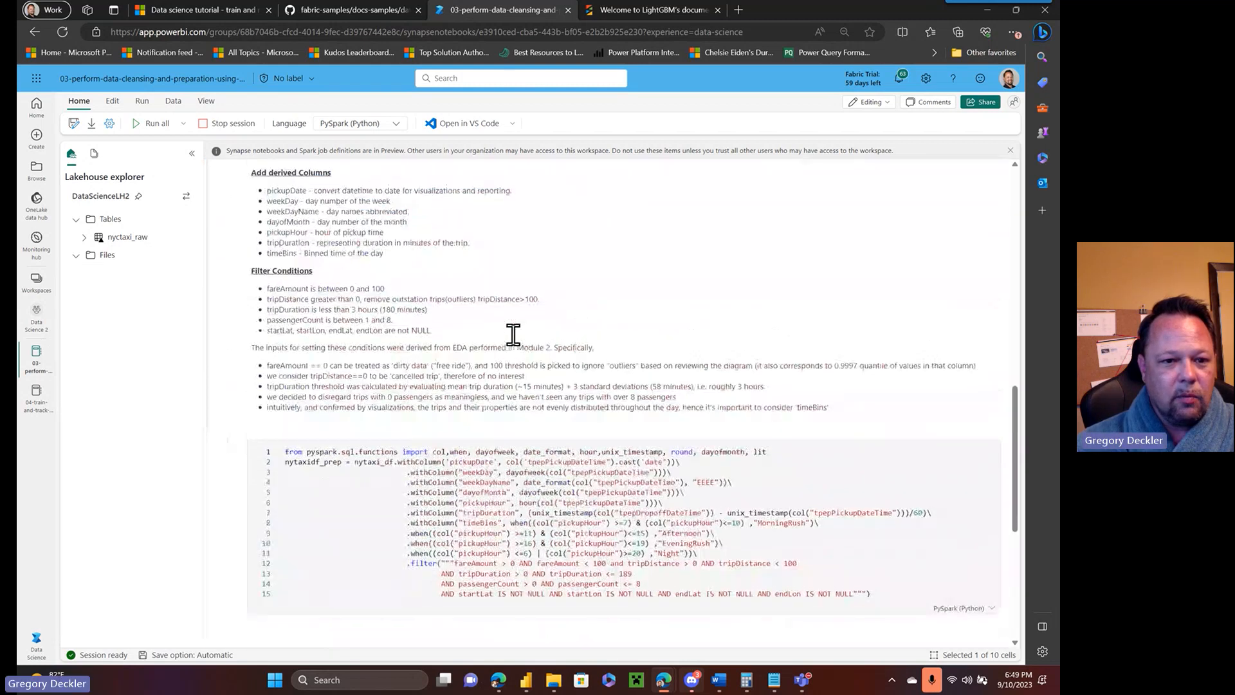
{"action": "scroll", "coordinate": [514, 334], "scroll_direction": "up", "scroll_amount": 4}
{"action": "scroll", "coordinate": [513, 334], "scroll_direction": "down", "scroll_amount": 4}
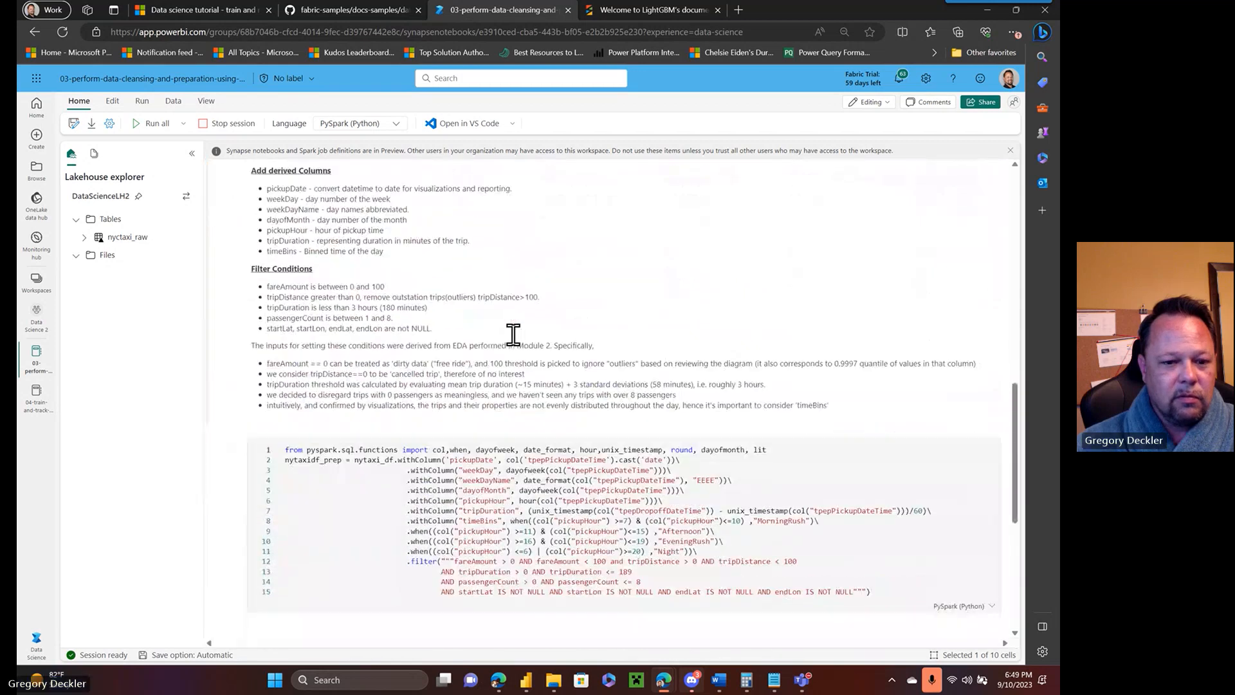
{"action": "scroll", "coordinate": [513, 334], "scroll_direction": "down", "scroll_amount": 4}
{"action": "scroll", "coordinate": [514, 333], "scroll_direction": "up", "scroll_amount": 10}
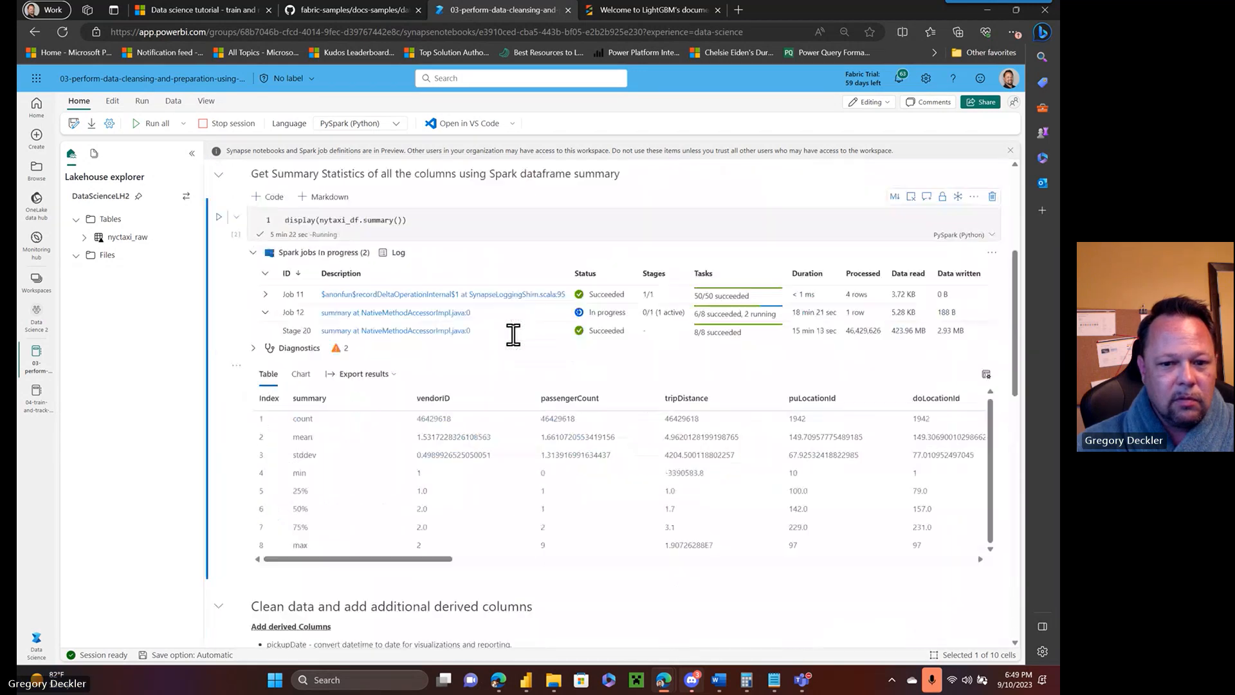
{"action": "scroll", "coordinate": [513, 334], "scroll_direction": "down", "scroll_amount": 1}
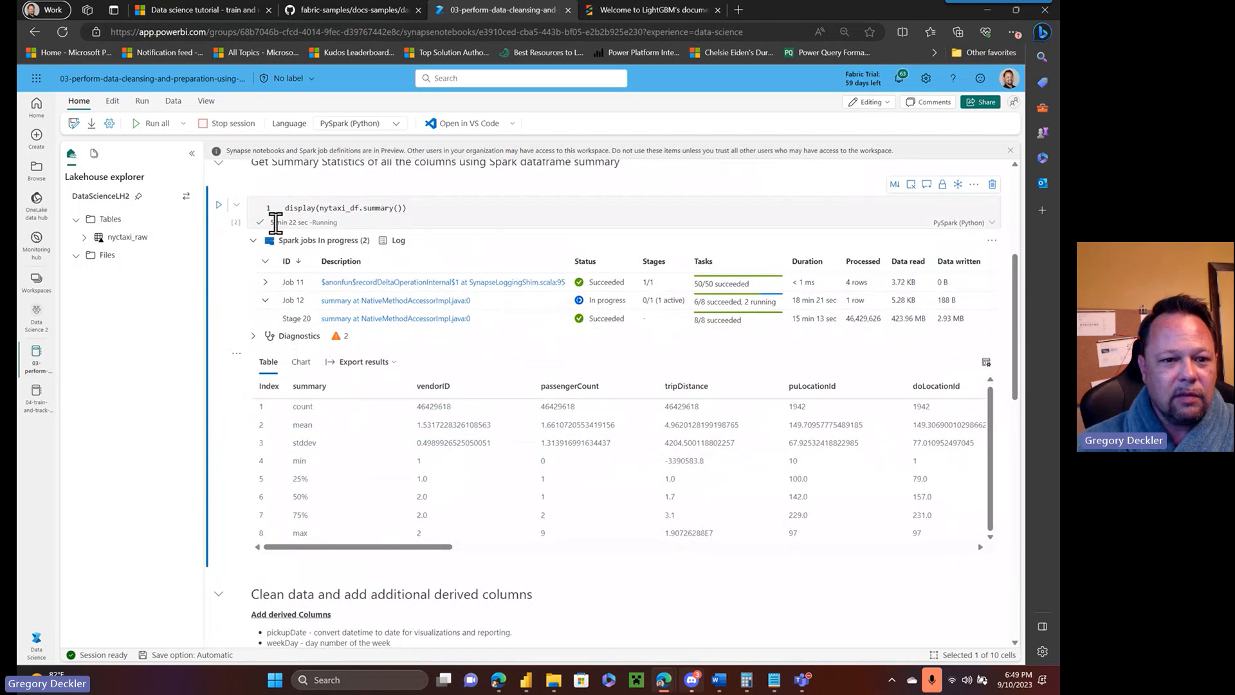
- Inspect the Diagnostics entries of the summary cell with its Spark jobs list collapsed, and expand the jobs list again
{"action": "left_click", "coordinate": [251, 242]}
{"action": "left_click", "coordinate": [251, 241]}
{"action": "left_click", "coordinate": [251, 242]}
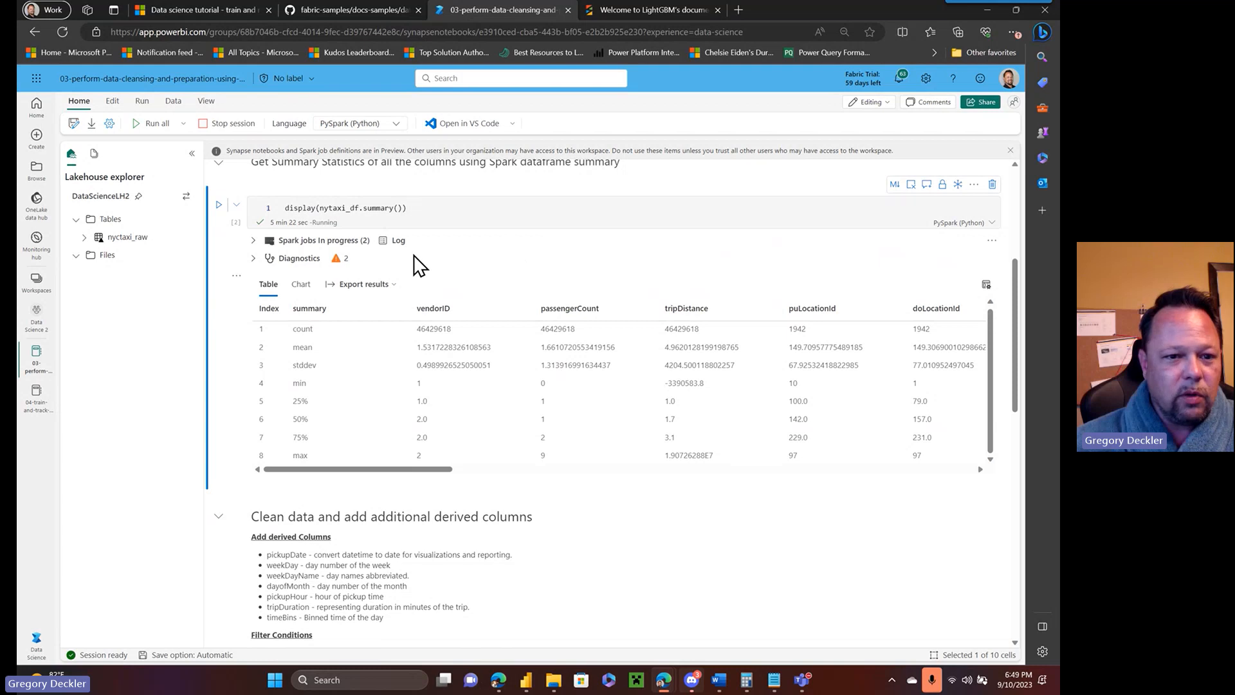
{"action": "left_click", "coordinate": [253, 259]}
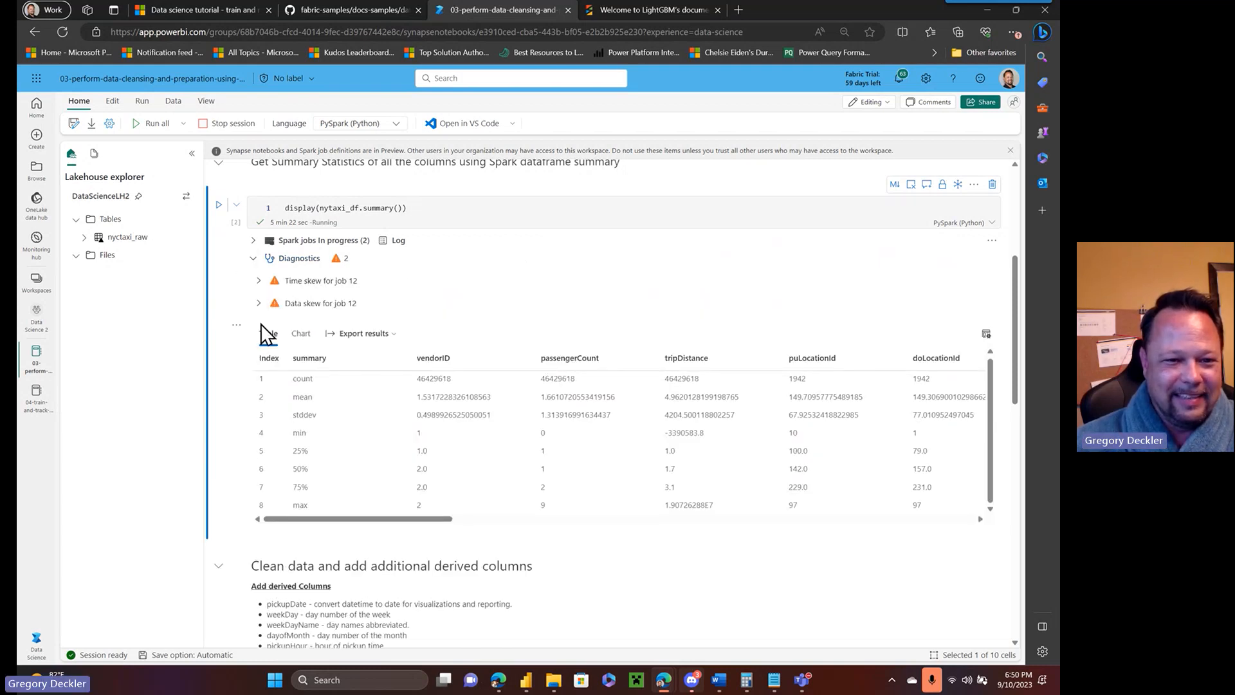
{"action": "left_click", "coordinate": [253, 259]}
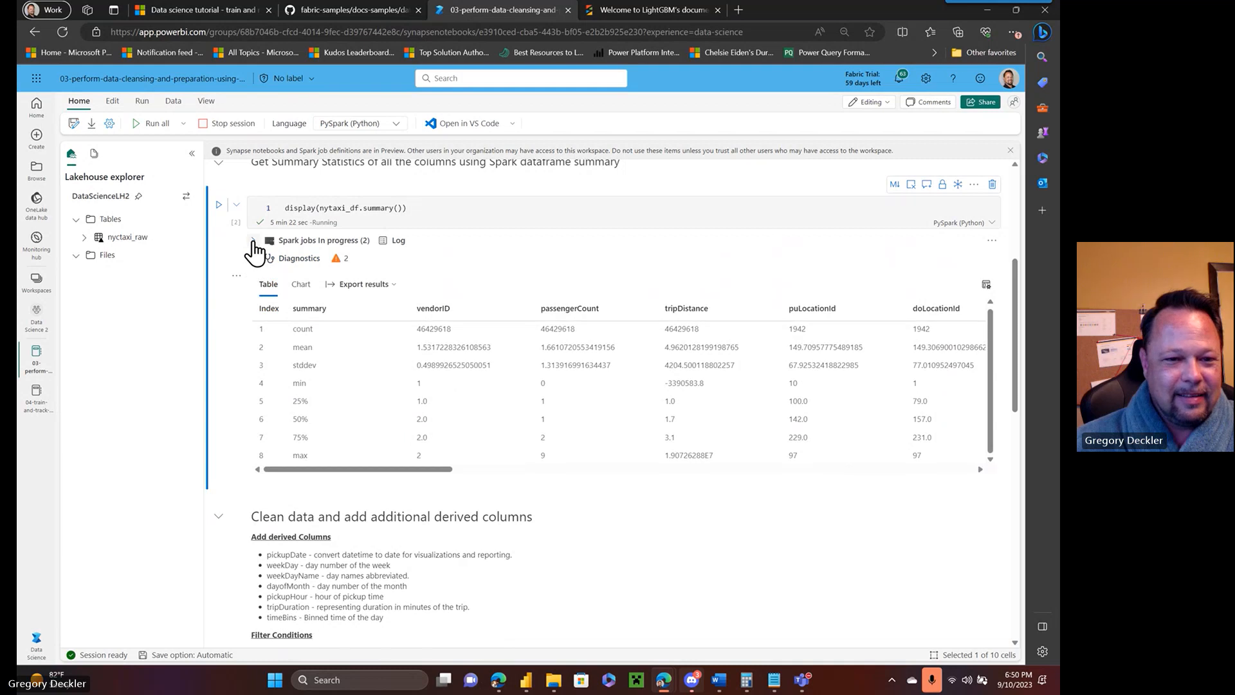
{"action": "left_click", "coordinate": [253, 241]}
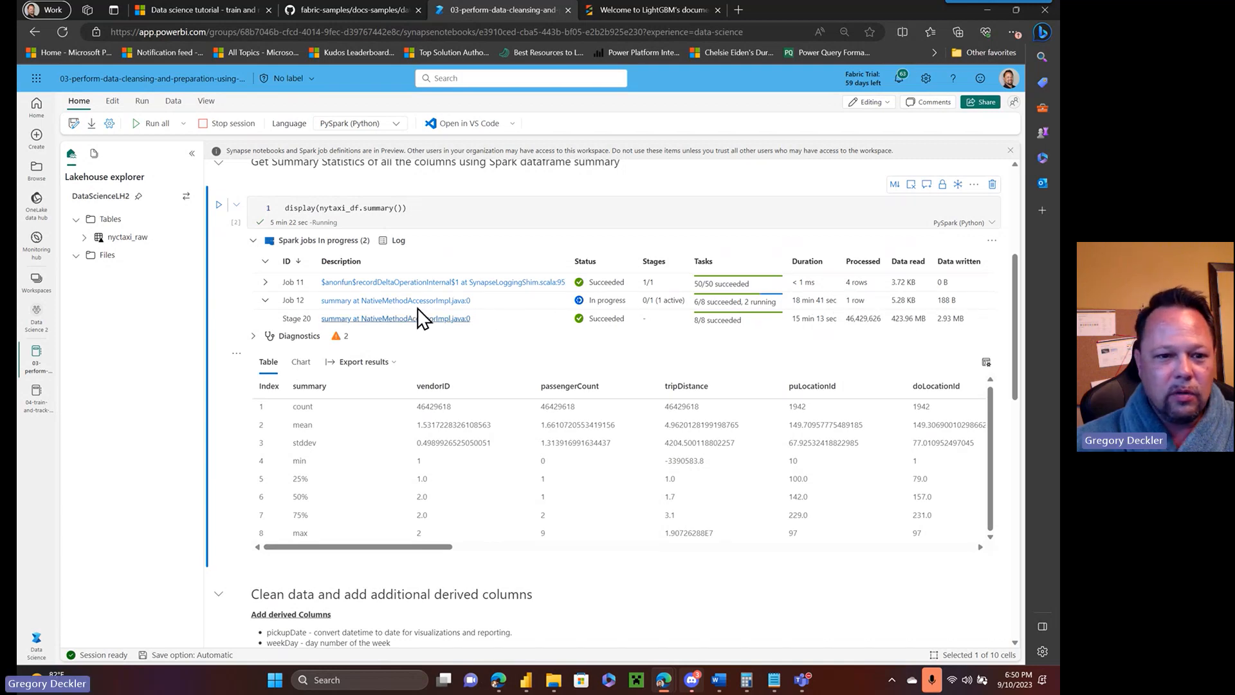
- Open the 03 data cleansing notebook in the Data Science 1 workspace and expand the Diagnostics of its summary statistics cell
{"action": "left_click", "coordinate": [36, 277]}
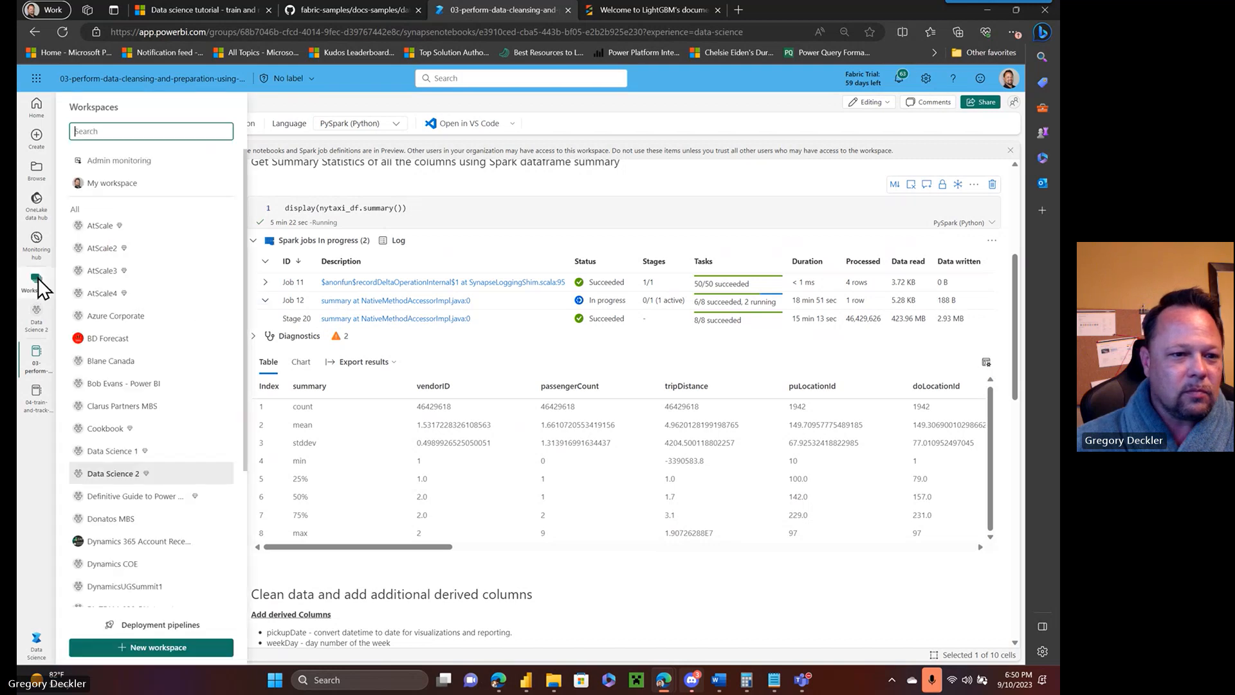
{"action": "left_click", "coordinate": [125, 454]}
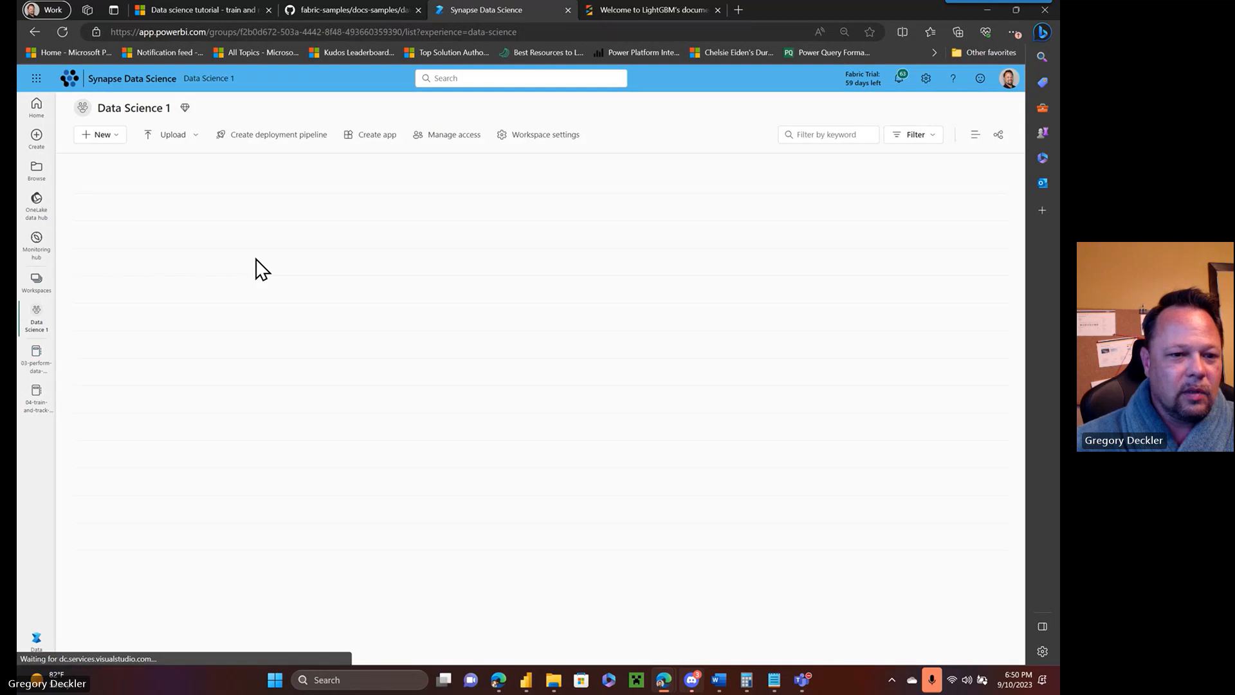
{"action": "left_click", "coordinate": [193, 262]}
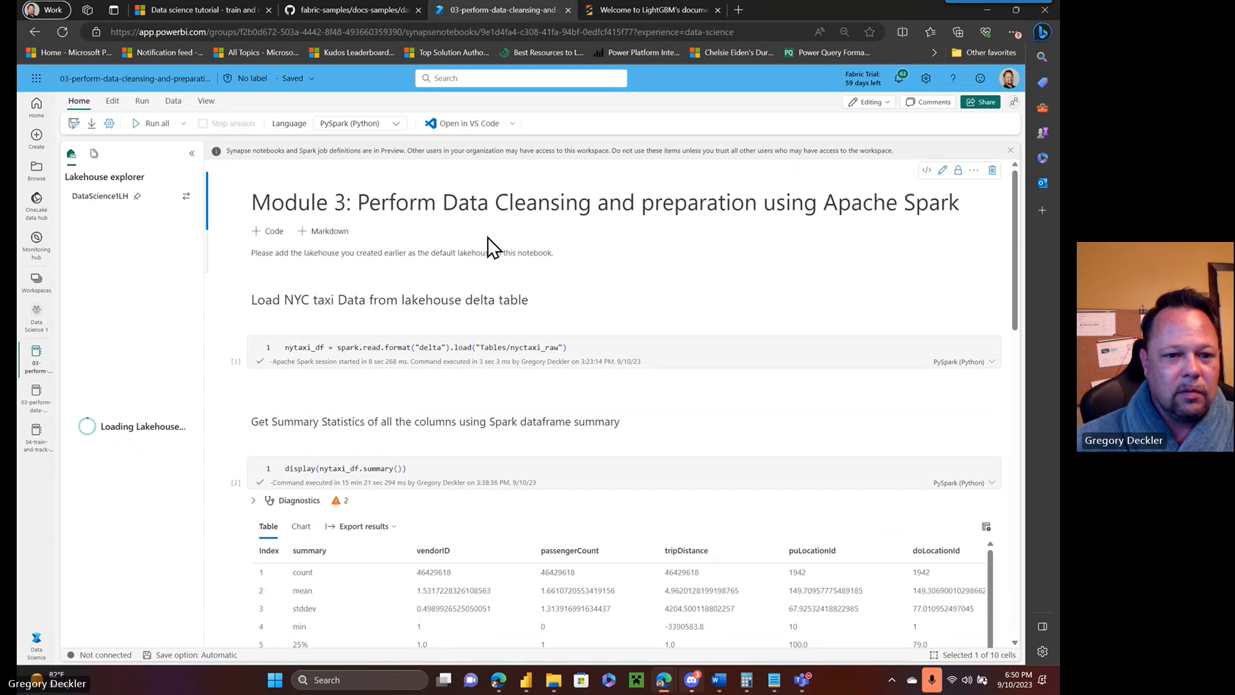
{"action": "scroll", "coordinate": [492, 247], "scroll_direction": "down", "scroll_amount": 3}
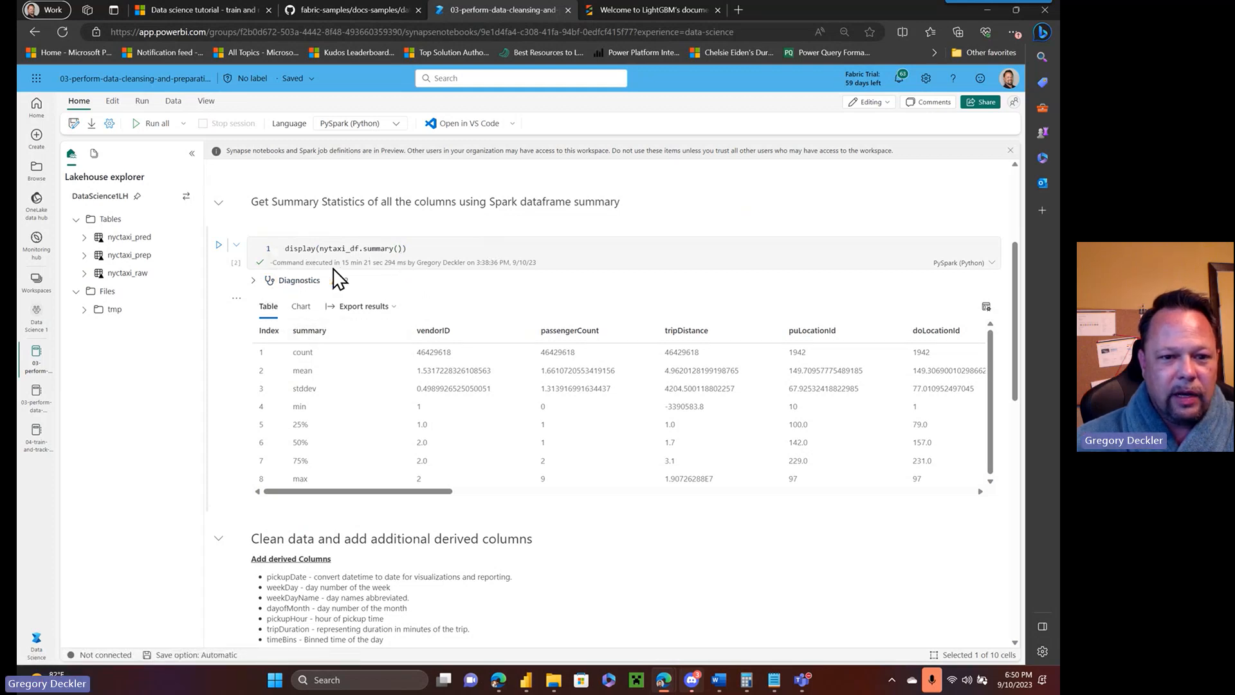
{"action": "left_click", "coordinate": [252, 280]}
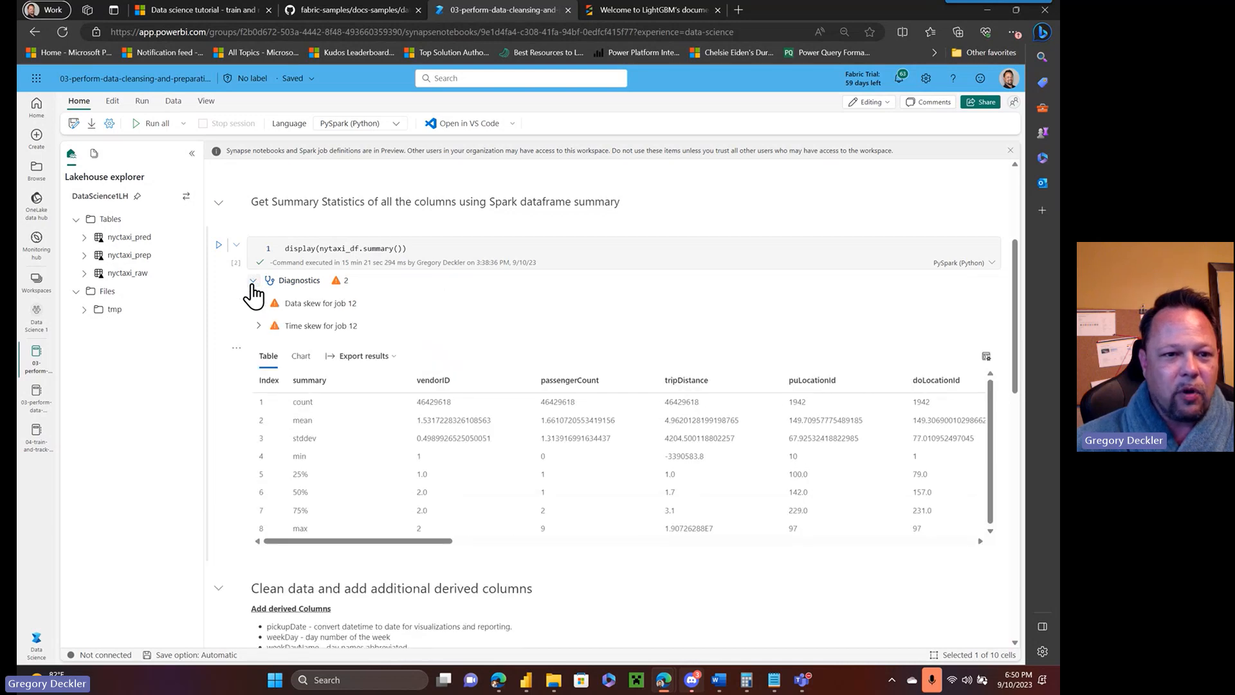
- Collapse the Diagnostics of the summary statistics cell in the Data Science 1 notebook and check the cell's execution time
{"action": "left_click", "coordinate": [253, 282]}
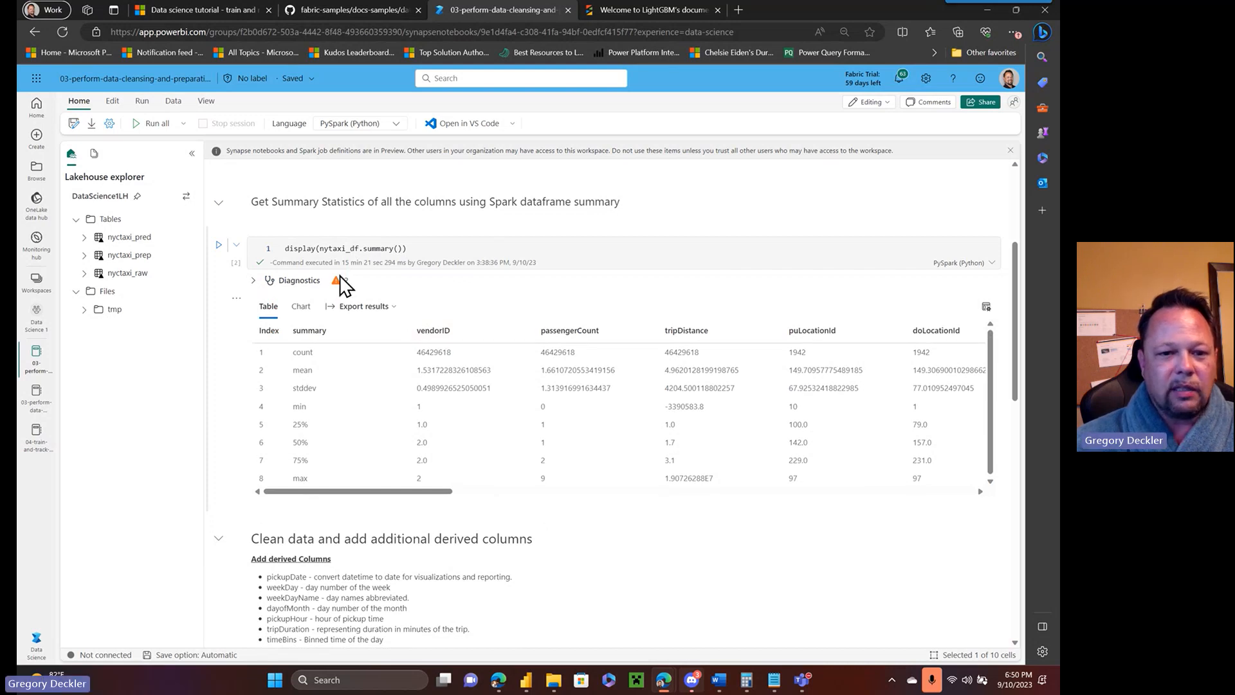
{"action": "left_click_drag", "start_coordinate": [348, 259], "coordinate": [421, 262]}
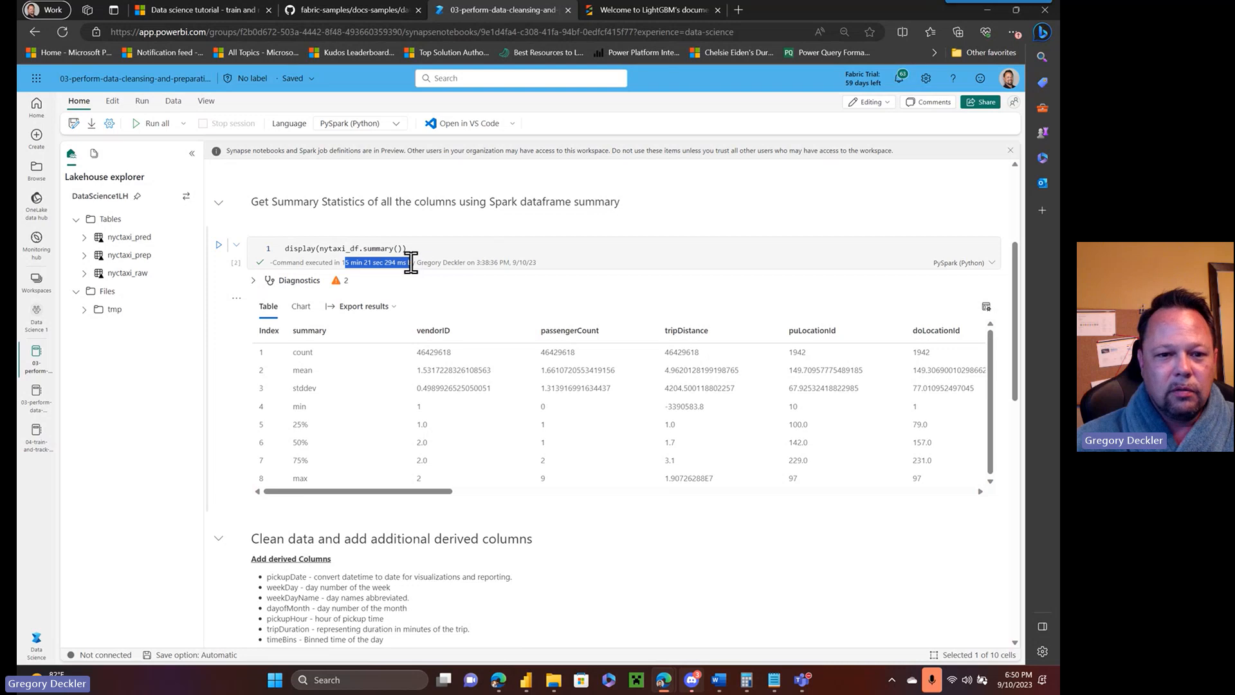
{"action": "left_click", "coordinate": [365, 261]}
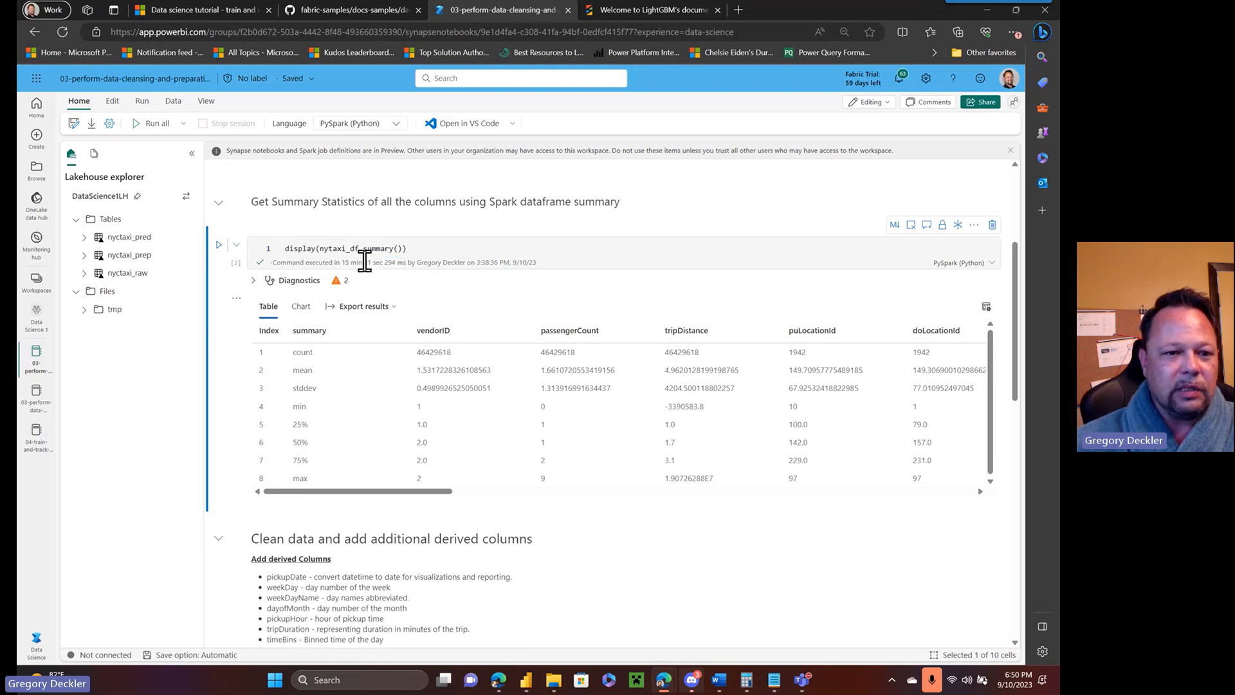
- Open the 03 data cleansing notebook in the Data Science 2 workspace and recheck the job progress of its summary statistics cell
{"action": "left_click", "coordinate": [32, 328]}
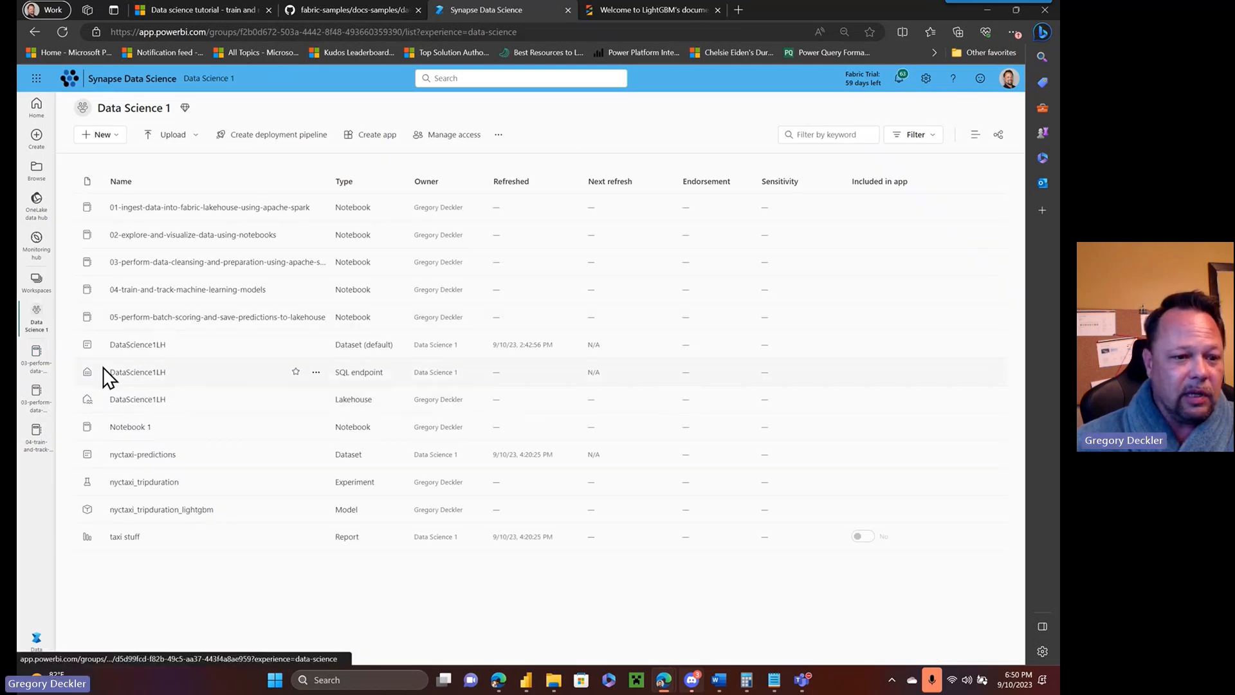
{"action": "left_click", "coordinate": [37, 286]}
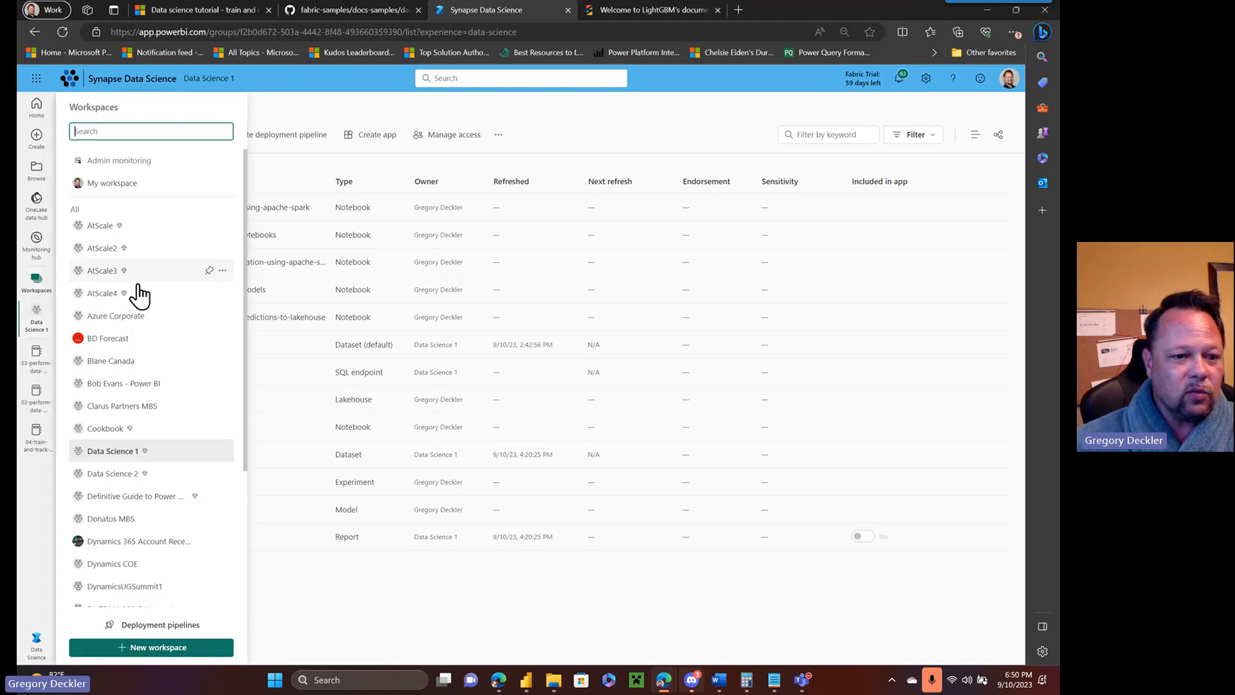
{"action": "left_click", "coordinate": [124, 475]}
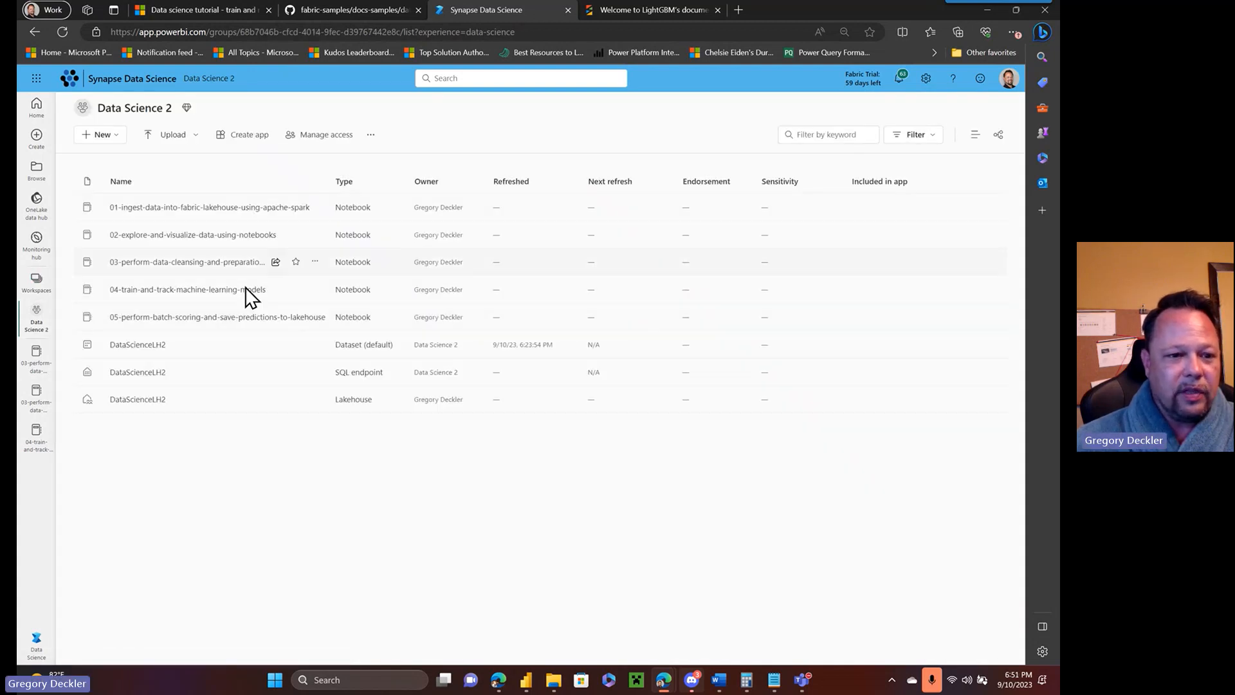
{"action": "left_click", "coordinate": [197, 262]}
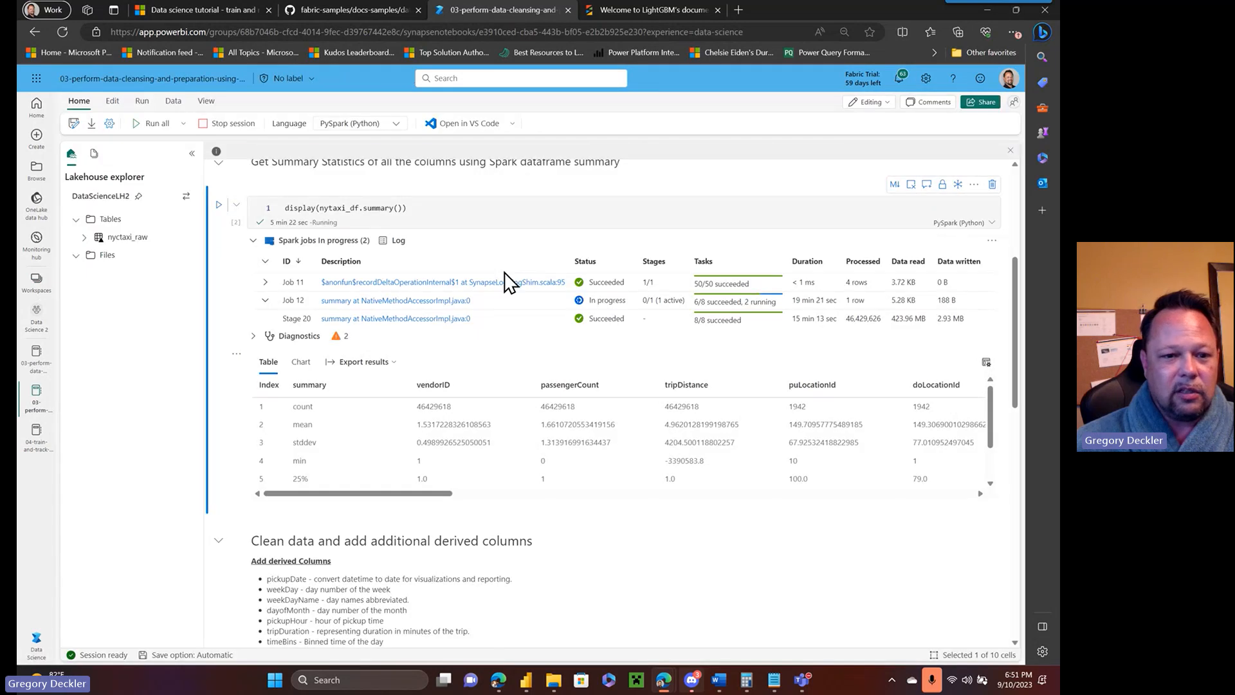
{"action": "scroll", "coordinate": [527, 240], "scroll_direction": "down", "scroll_amount": 1}
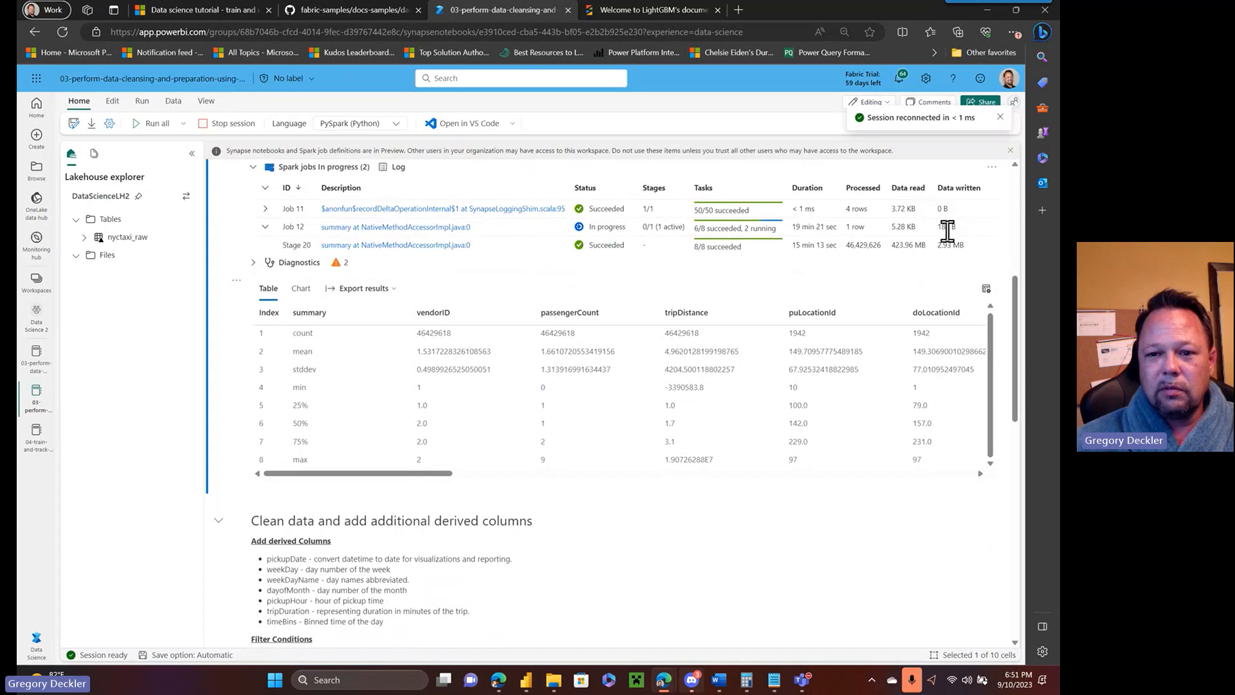
{"action": "scroll", "coordinate": [942, 234], "scroll_direction": "down", "scroll_amount": 9}
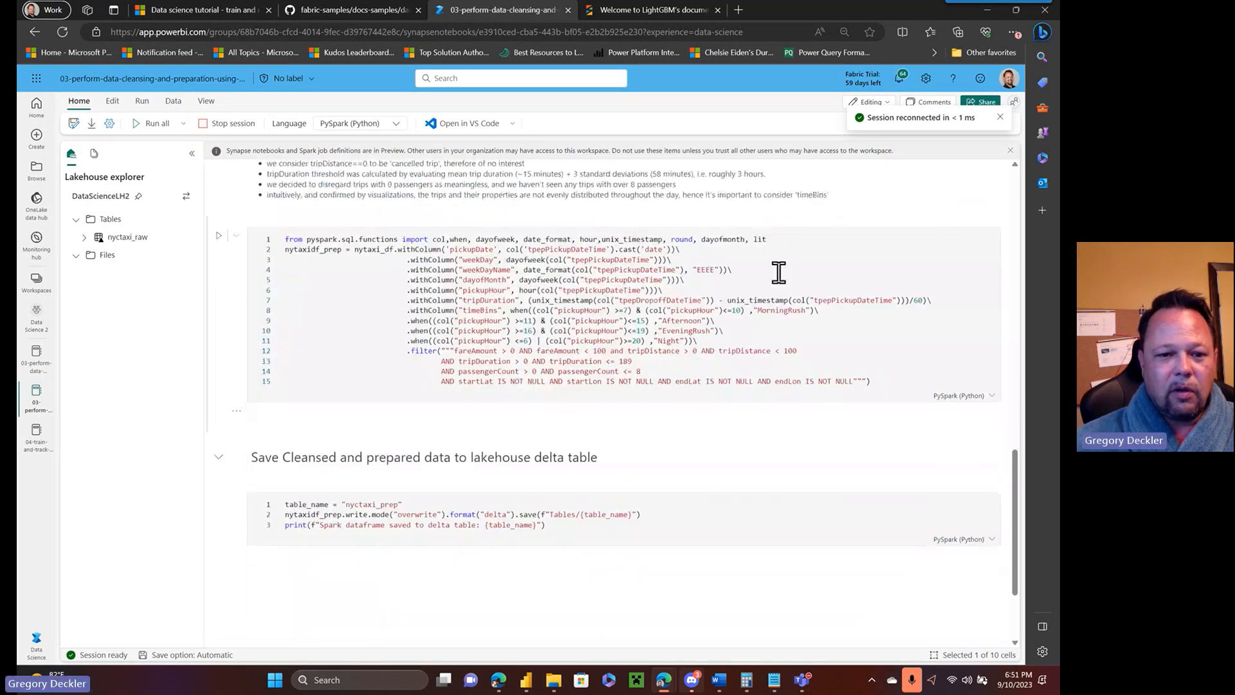
{"action": "scroll", "coordinate": [779, 273], "scroll_direction": "up", "scroll_amount": 9}
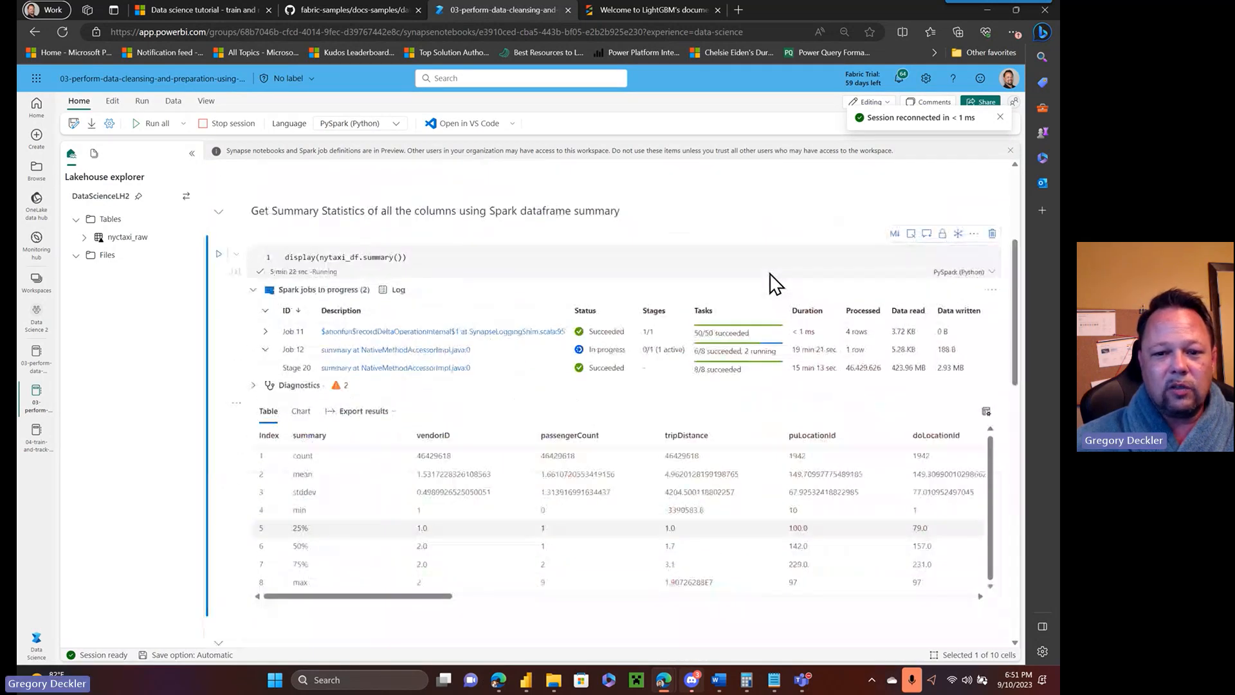
{"action": "scroll", "coordinate": [775, 283], "scroll_direction": "down", "scroll_amount": 1}
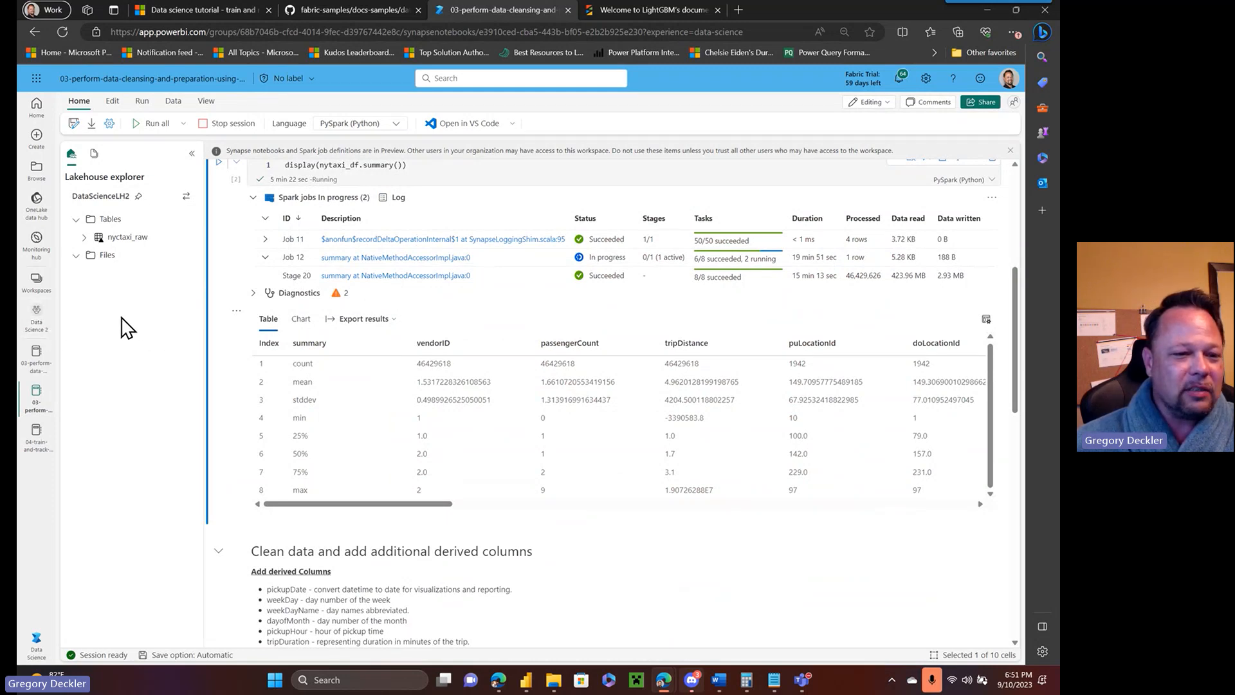
- Open the 04-train-and-track-machine-learning-models notebook in the Data Science 1 workspace and copy the run_uri printed by its last cell
{"action": "left_click", "coordinate": [37, 283]}
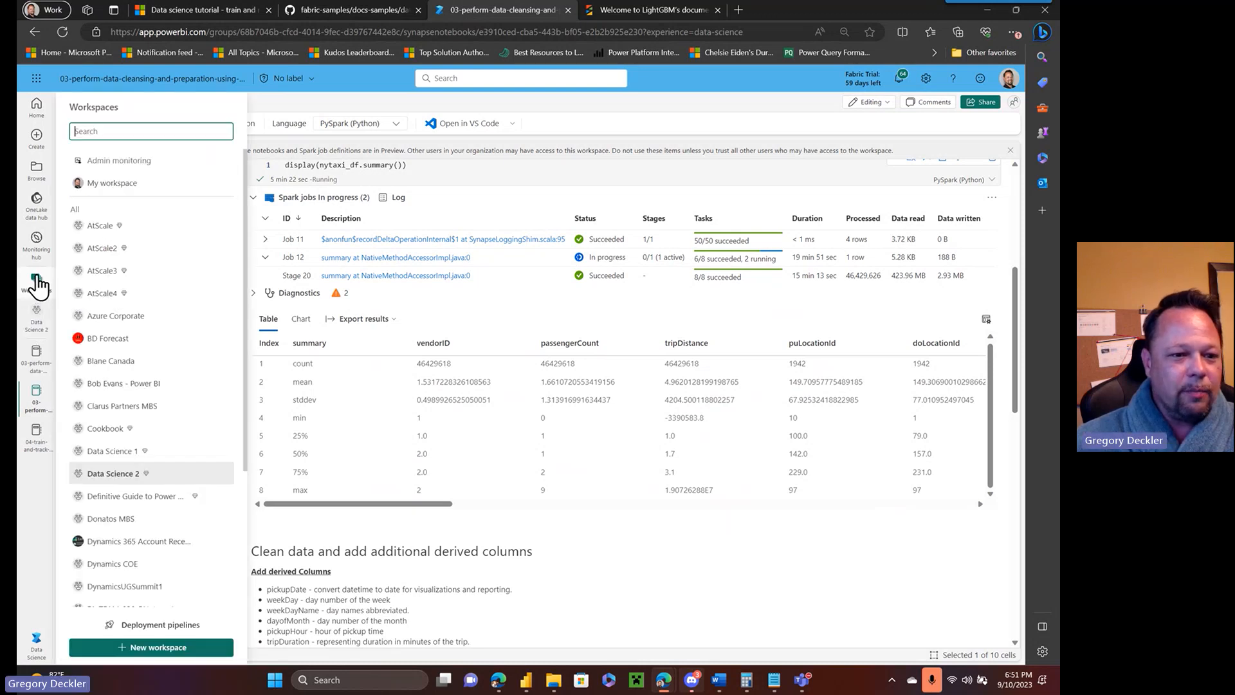
{"action": "left_click", "coordinate": [86, 453]}
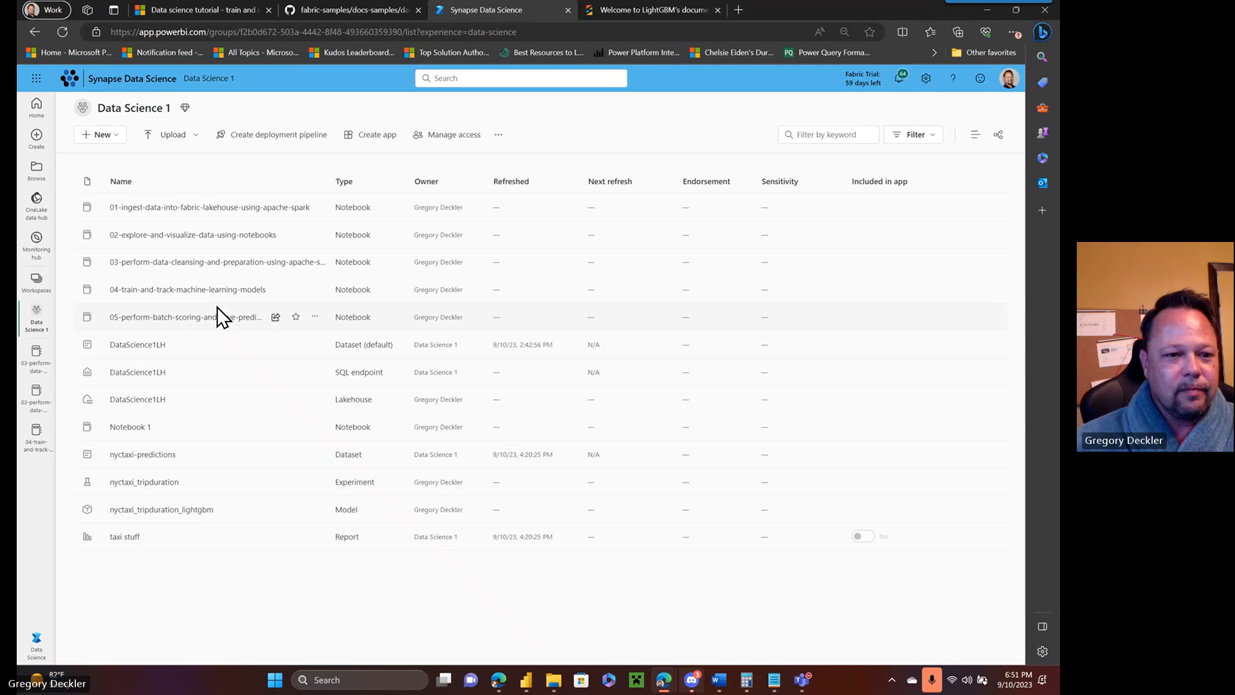
{"action": "left_click", "coordinate": [190, 289]}
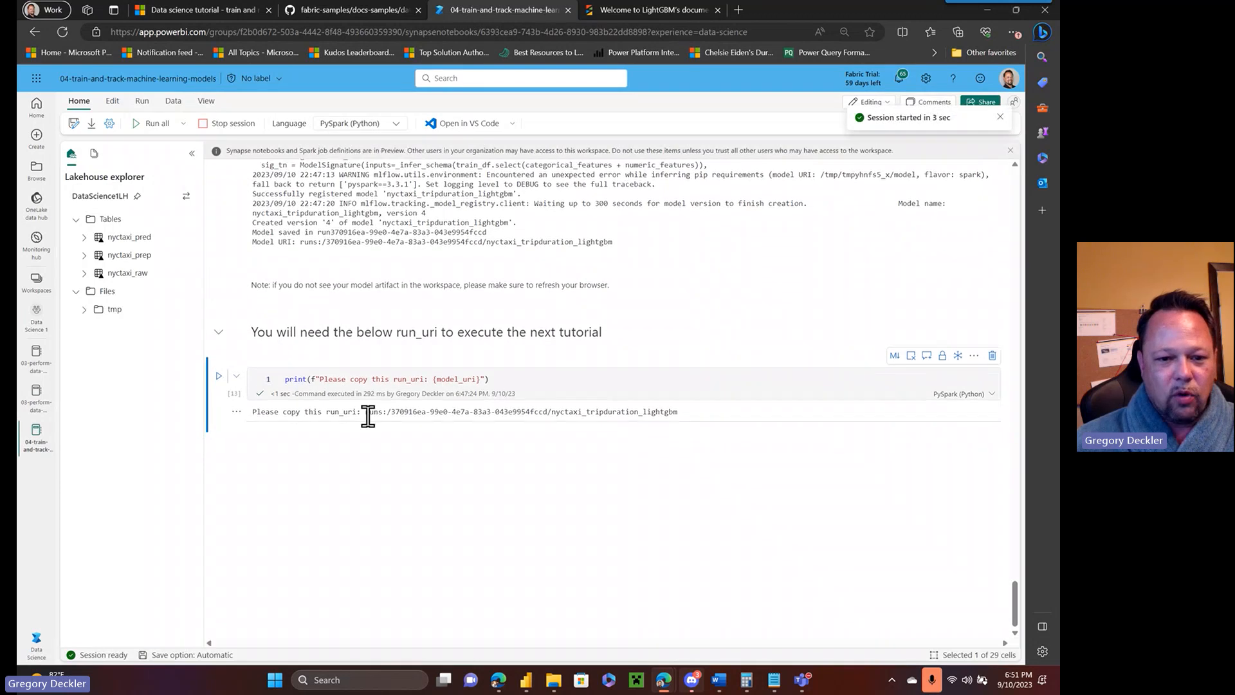
{"action": "left_click_drag", "start_coordinate": [368, 412], "coordinate": [485, 412]}
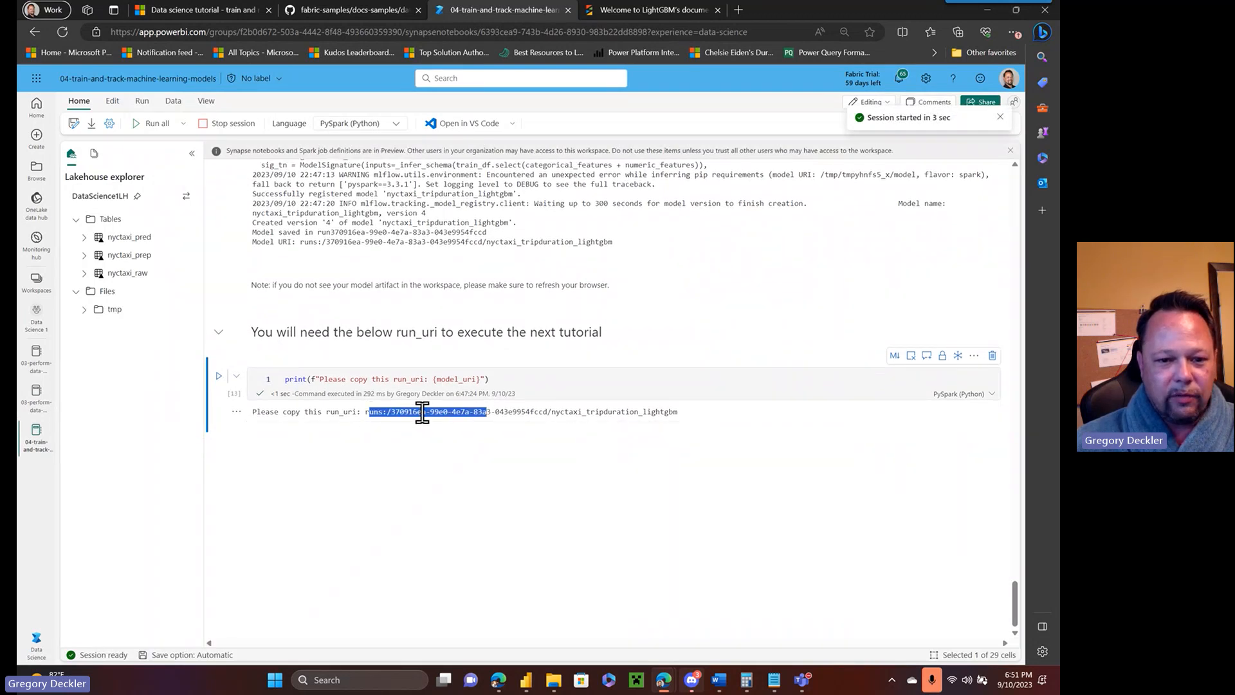
{"action": "left_click", "coordinate": [386, 415]}
{"action": "left_click_drag", "start_coordinate": [391, 412], "coordinate": [683, 415]}
{"action": "key", "text": "ctrl+c"}
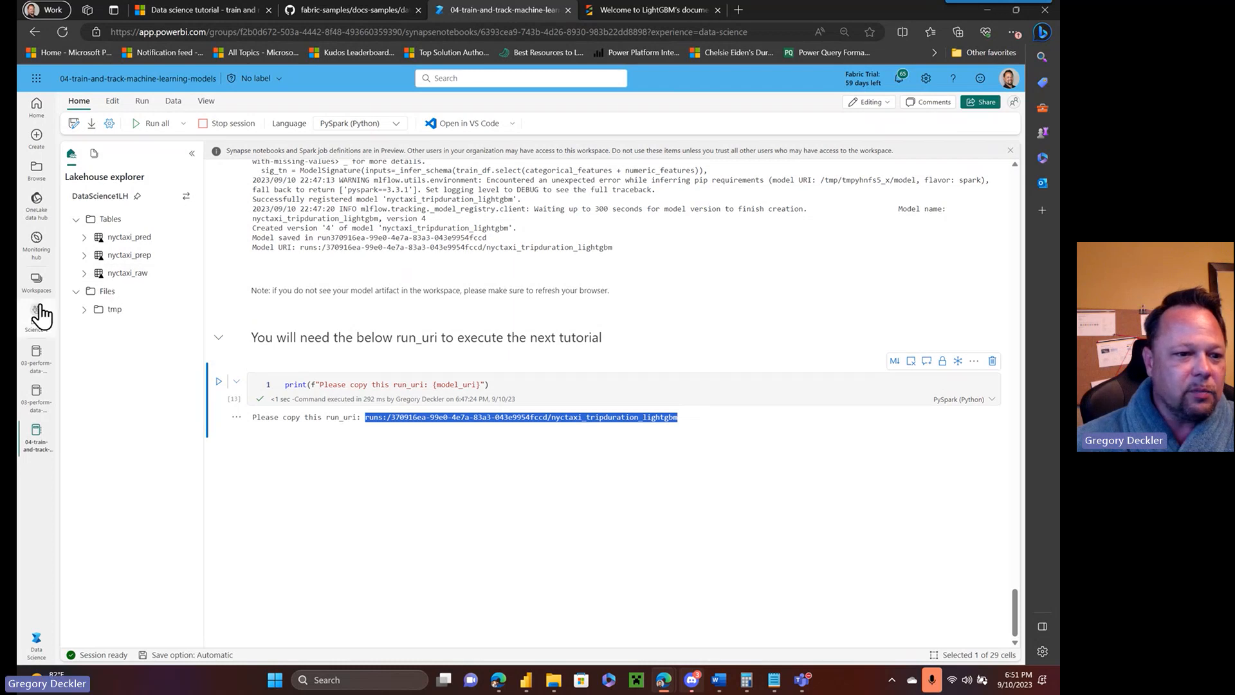
- Return to the Data Science 1 workspace and open the nyctaxi_tripduration_lightgbm model
{"action": "left_click", "coordinate": [36, 283]}
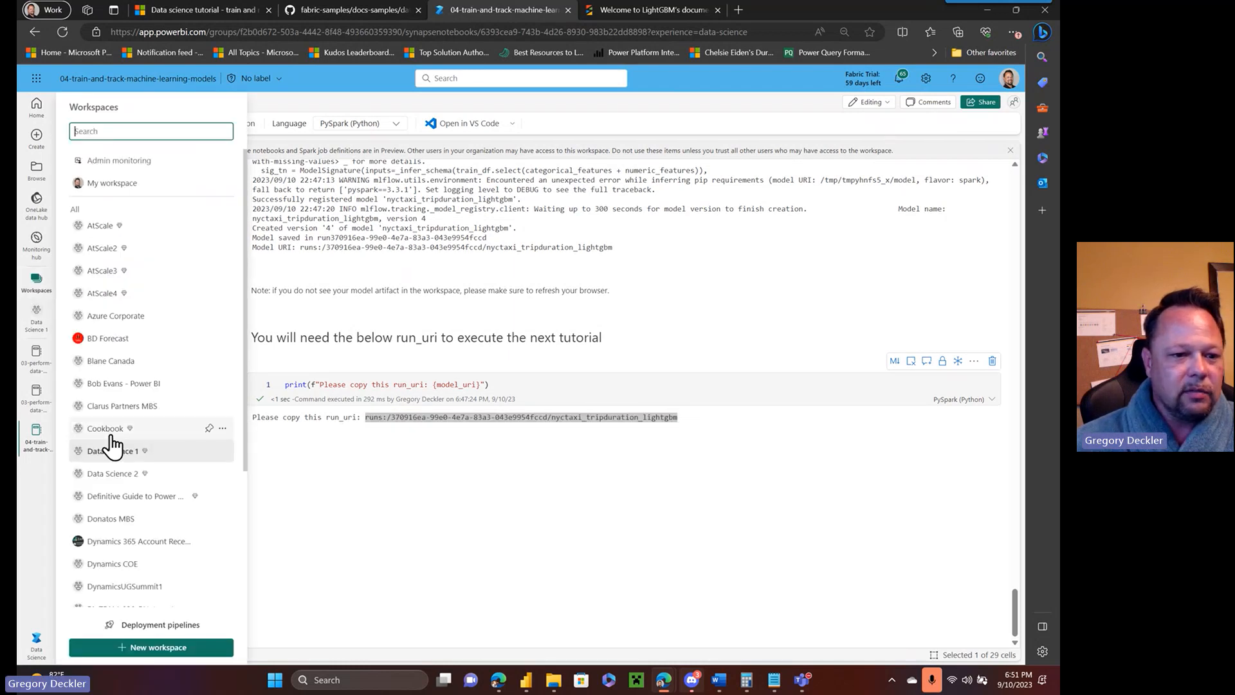
{"action": "left_click", "coordinate": [37, 320]}
{"action": "left_click", "coordinate": [38, 322]}
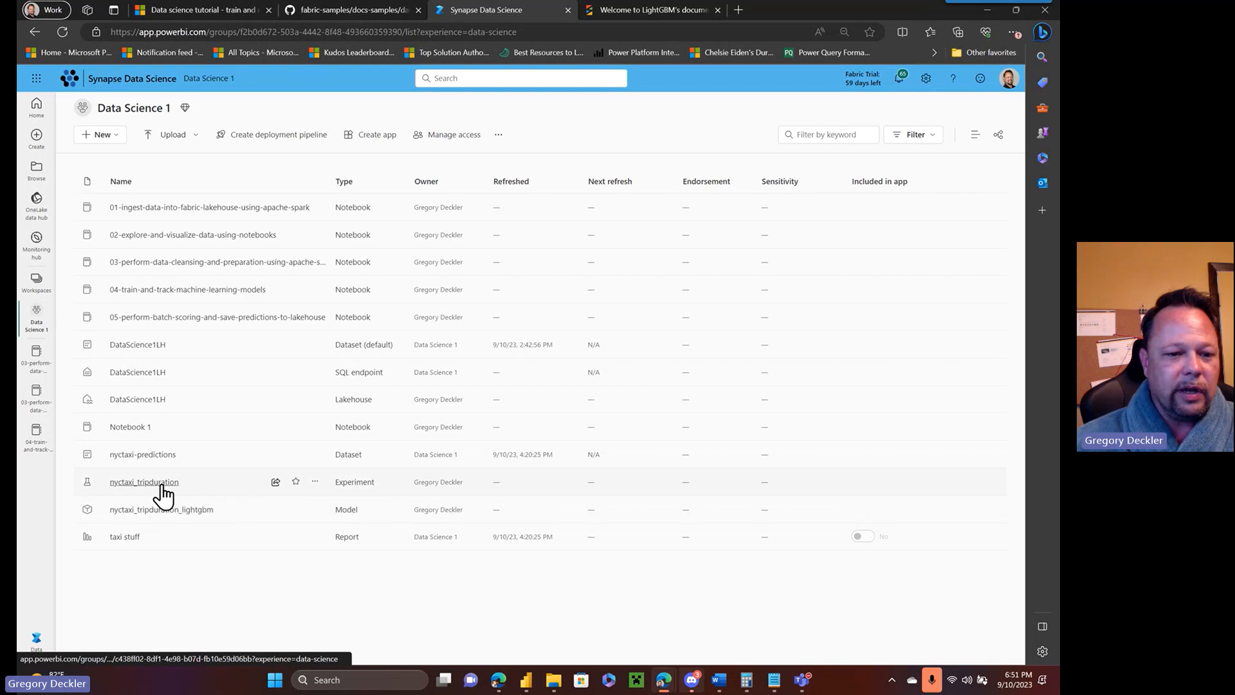
{"action": "left_click", "coordinate": [181, 512]}
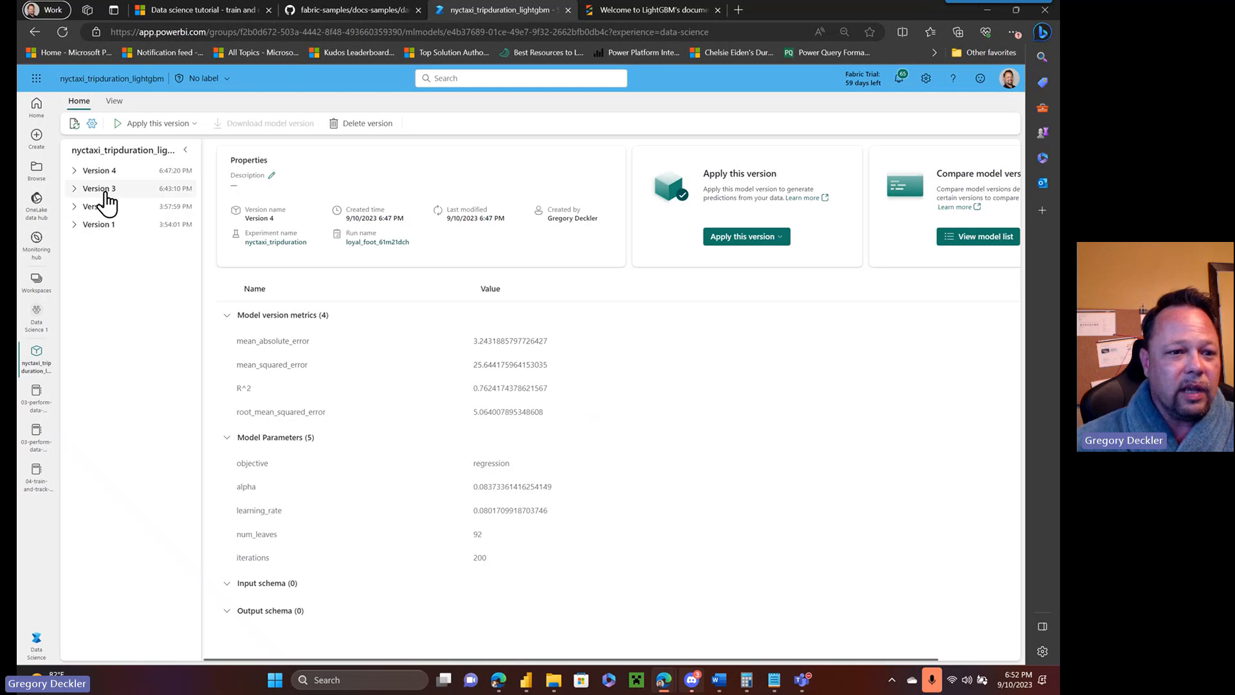
- Expand the files of model versions 1 to 4 and review the metrics, parameters and input schema of Version 4
{"action": "left_click", "coordinate": [73, 225]}
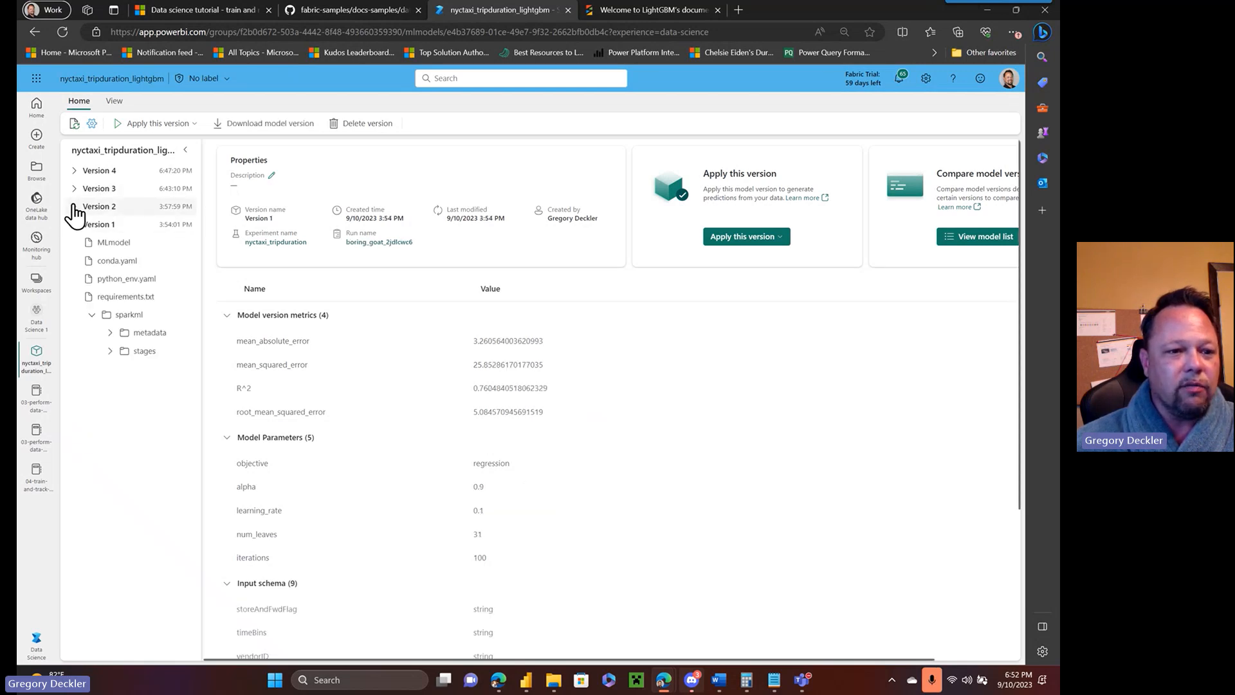
{"action": "left_click", "coordinate": [73, 207]}
{"action": "left_click", "coordinate": [75, 189]}
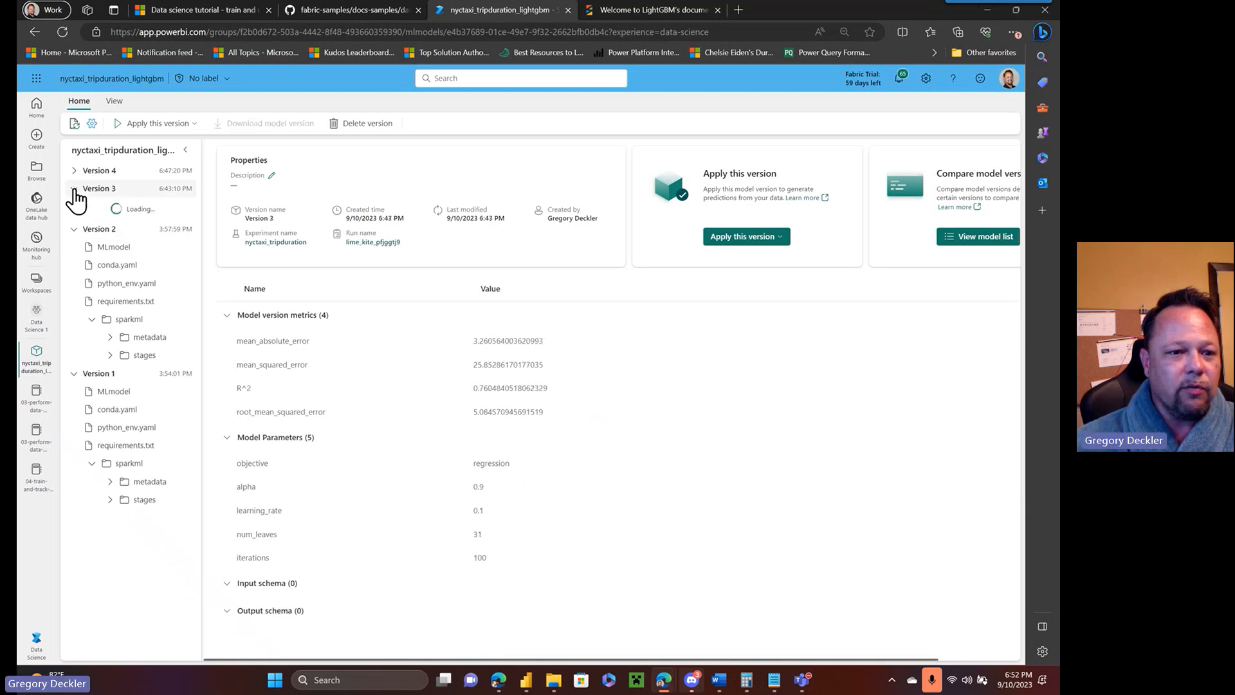
{"action": "left_click", "coordinate": [74, 171]}
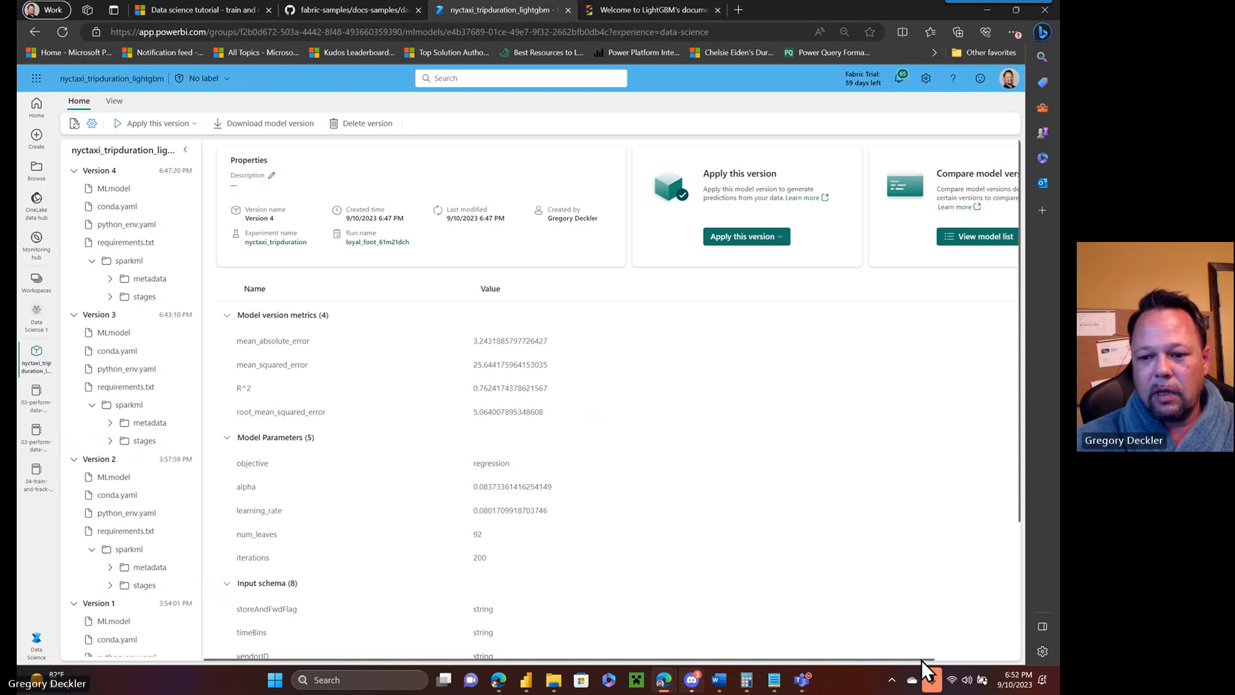
{"action": "scroll", "coordinate": [990, 348], "scroll_direction": "down", "scroll_amount": 2}
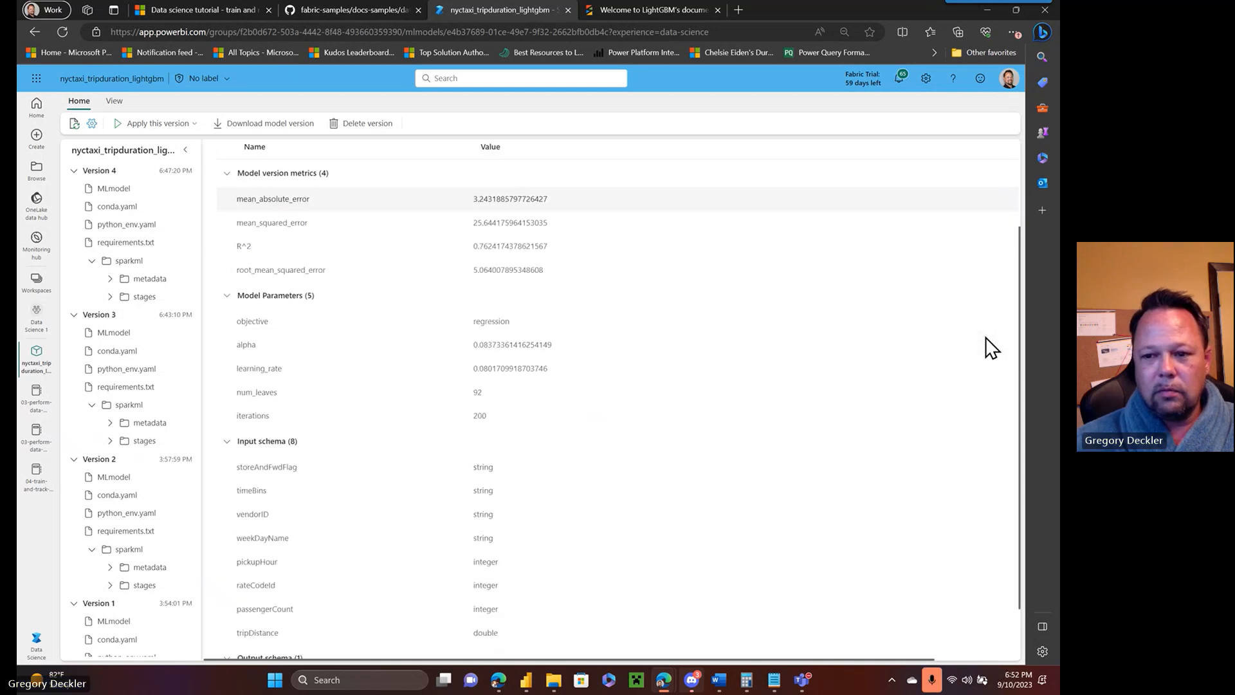
{"action": "scroll", "coordinate": [989, 348], "scroll_direction": "up", "scroll_amount": 2}
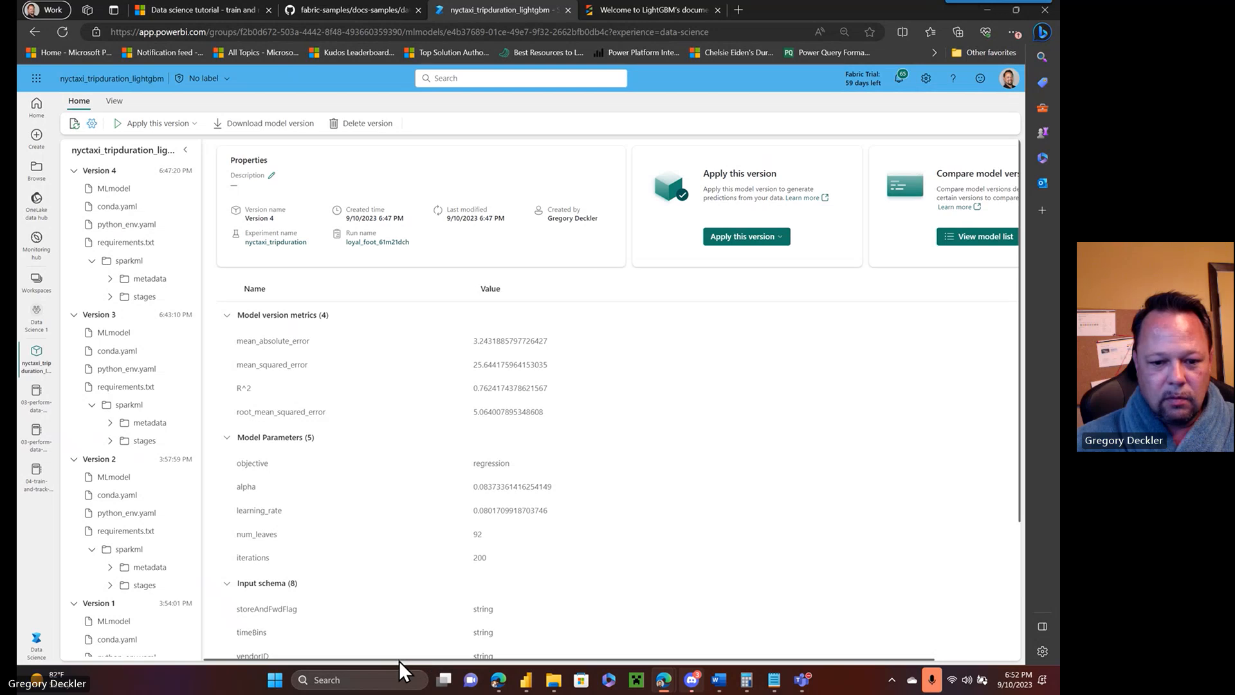
- Open the list view for comparing the model's versions and widen its Experiment column
{"action": "left_click_drag", "start_coordinate": [404, 662], "coordinate": [480, 666]}
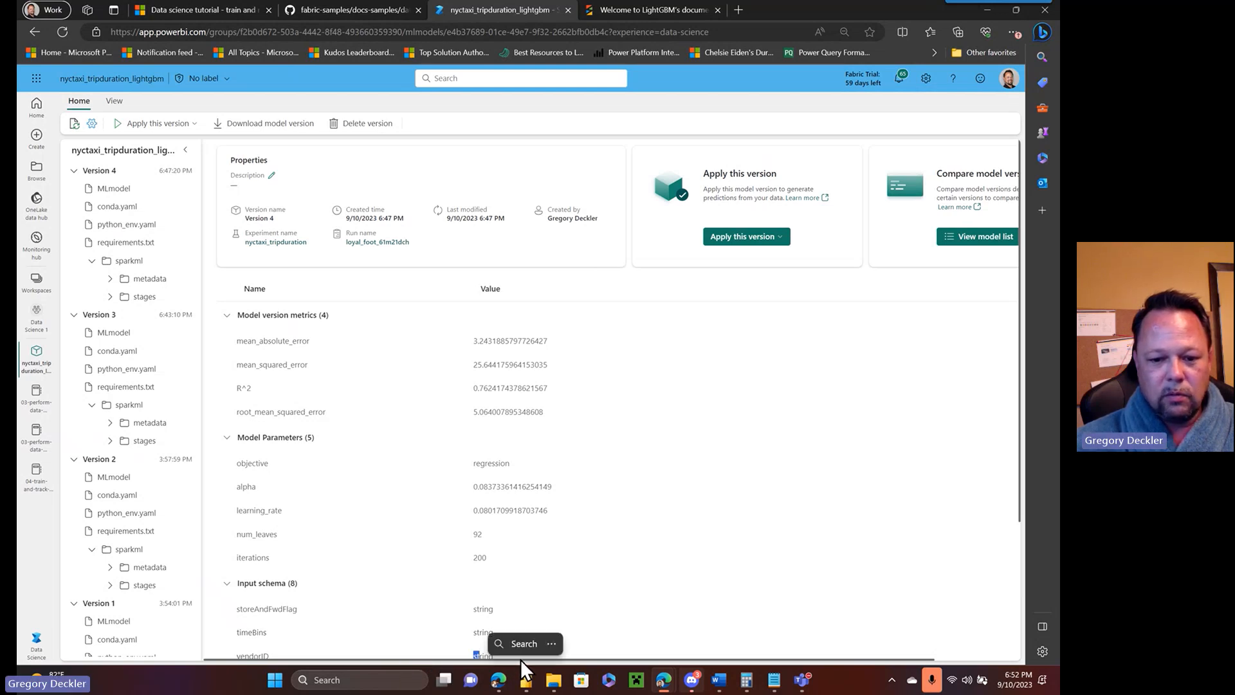
{"action": "left_click", "coordinate": [629, 655]}
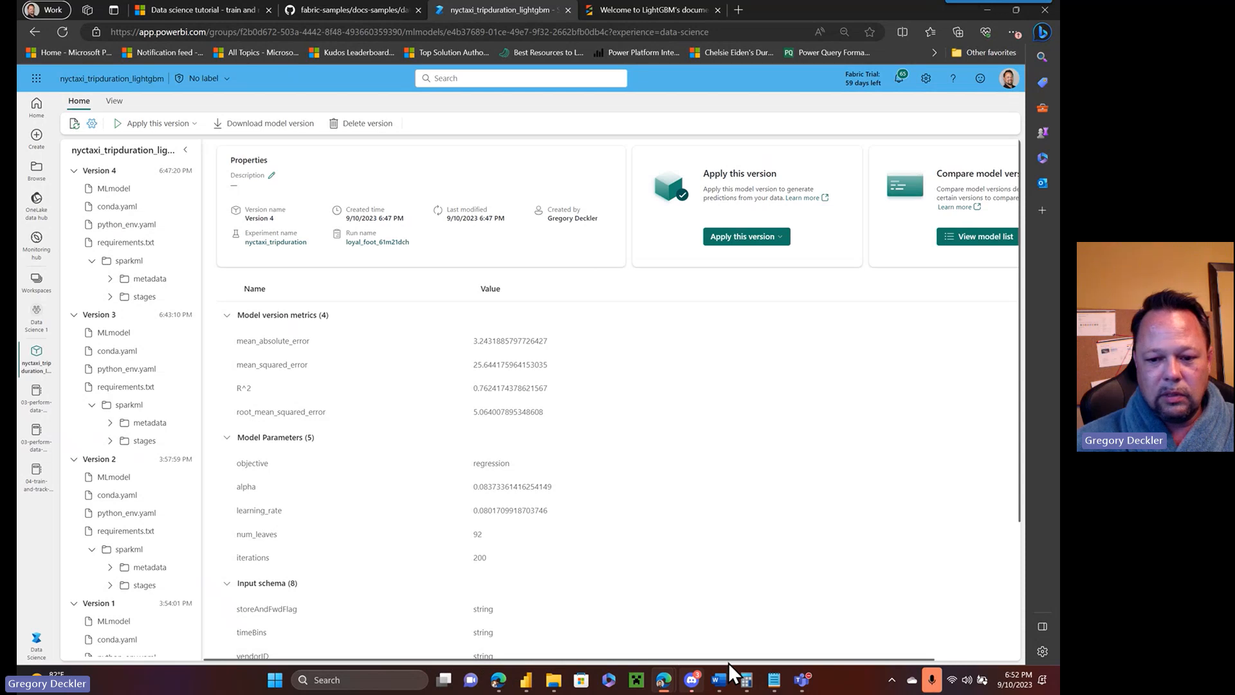
{"action": "left_click_drag", "start_coordinate": [793, 657], "coordinate": [849, 611]}
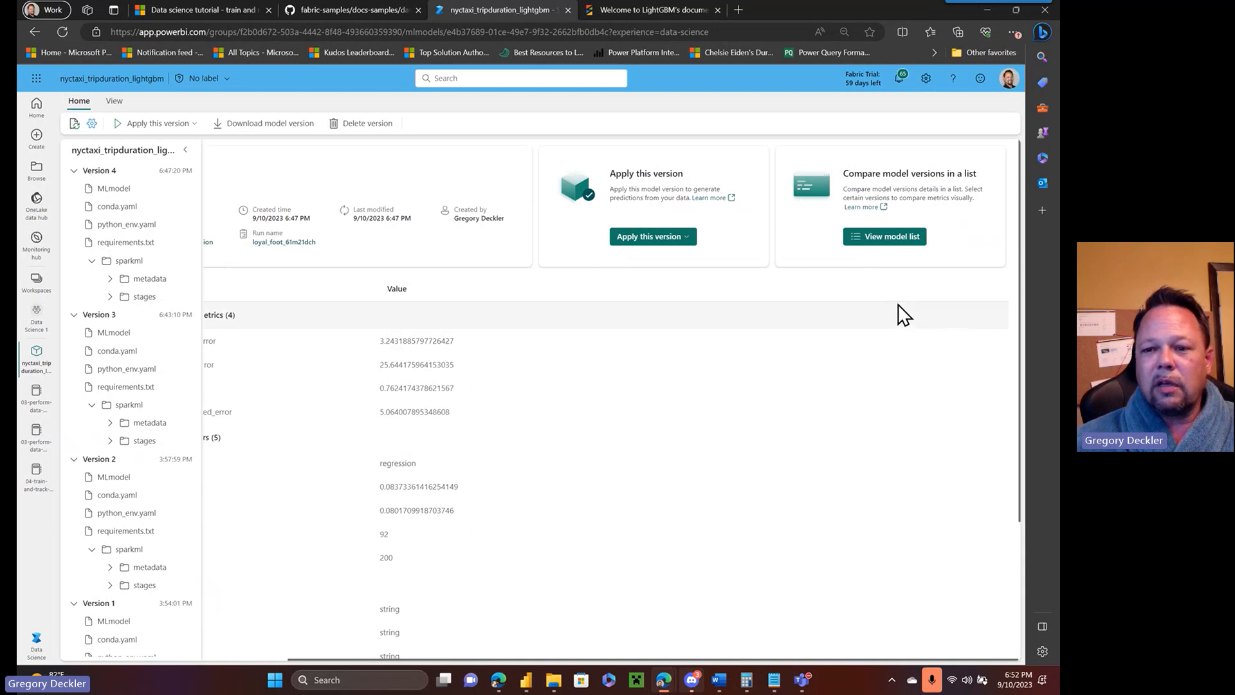
{"action": "left_click", "coordinate": [891, 238]}
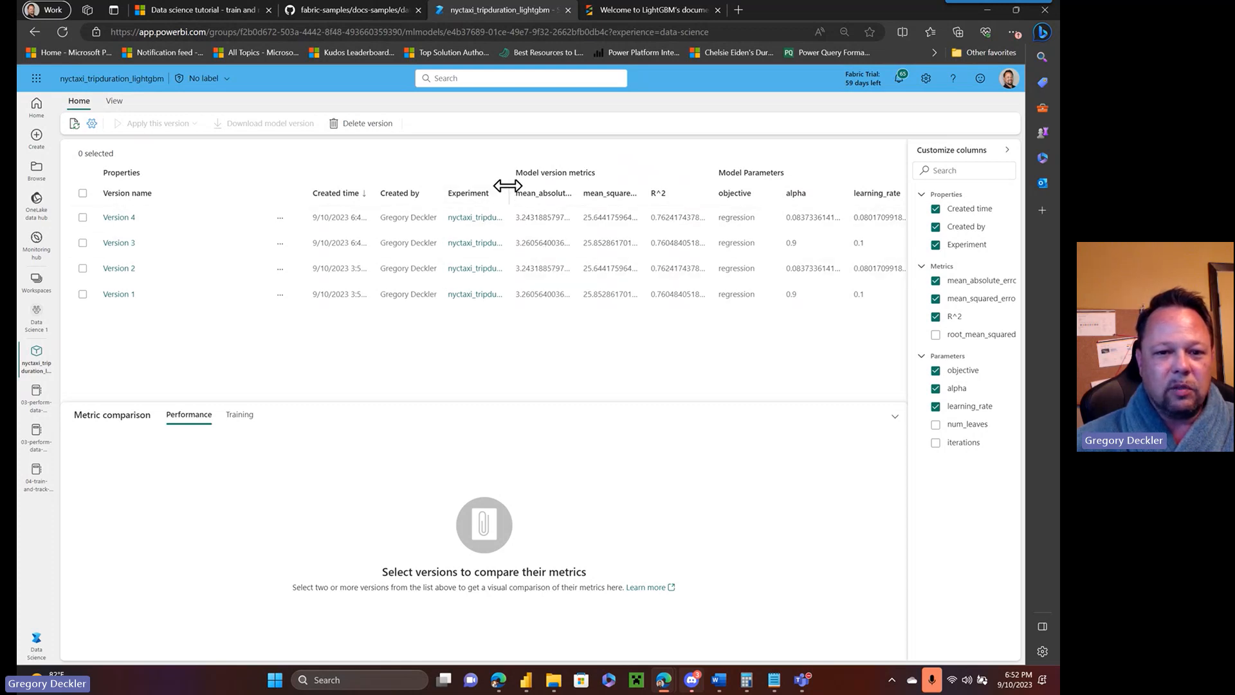
{"action": "mouse_move", "coordinate": [508, 187]}
{"action": "left_mouse_down"}
{"action": "mouse_move", "coordinate": [566, 186]}
{"action": "mouse_move", "coordinate": [519, 188]}
{"action": "mouse_move", "coordinate": [532, 190]}
{"action": "left_mouse_up"}
- Open the nyctaxi_tripduration experiment linked to Version 4, inspect its runs and expand the files of the loyal_foot run
{"action": "left_click", "coordinate": [471, 219]}
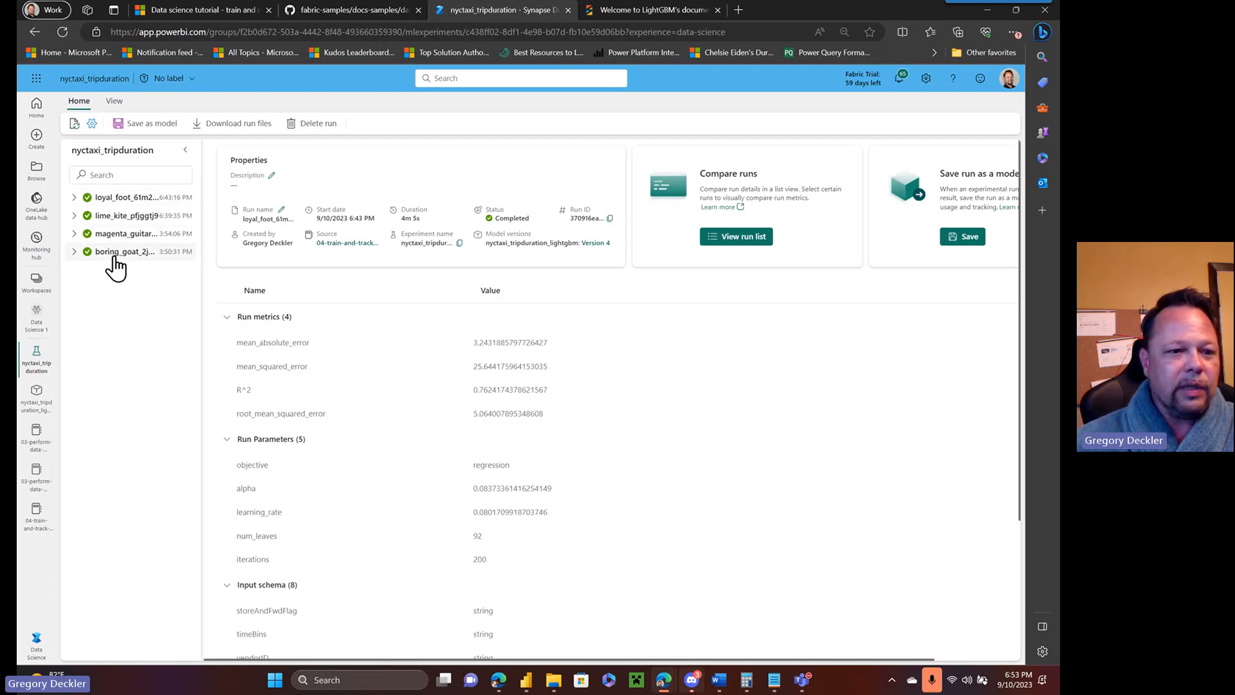
{"action": "mouse_move", "coordinate": [111, 257]}
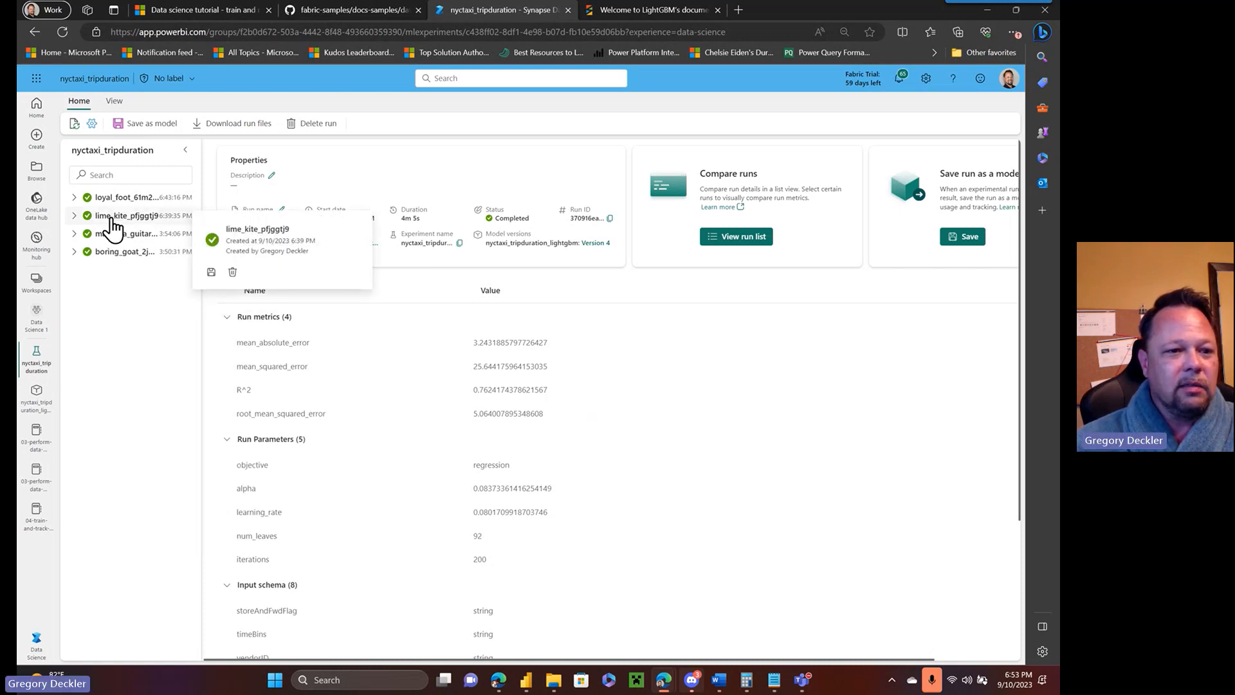
{"action": "mouse_move", "coordinate": [127, 209]}
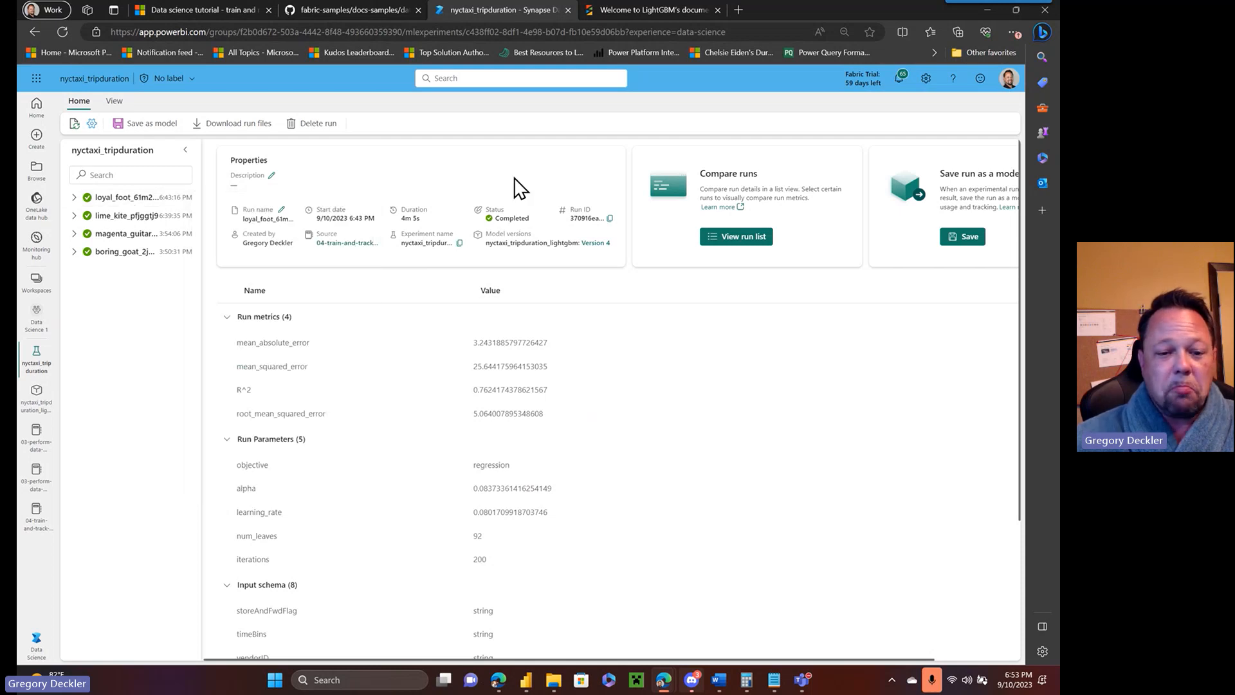
{"action": "left_click", "coordinate": [75, 198]}
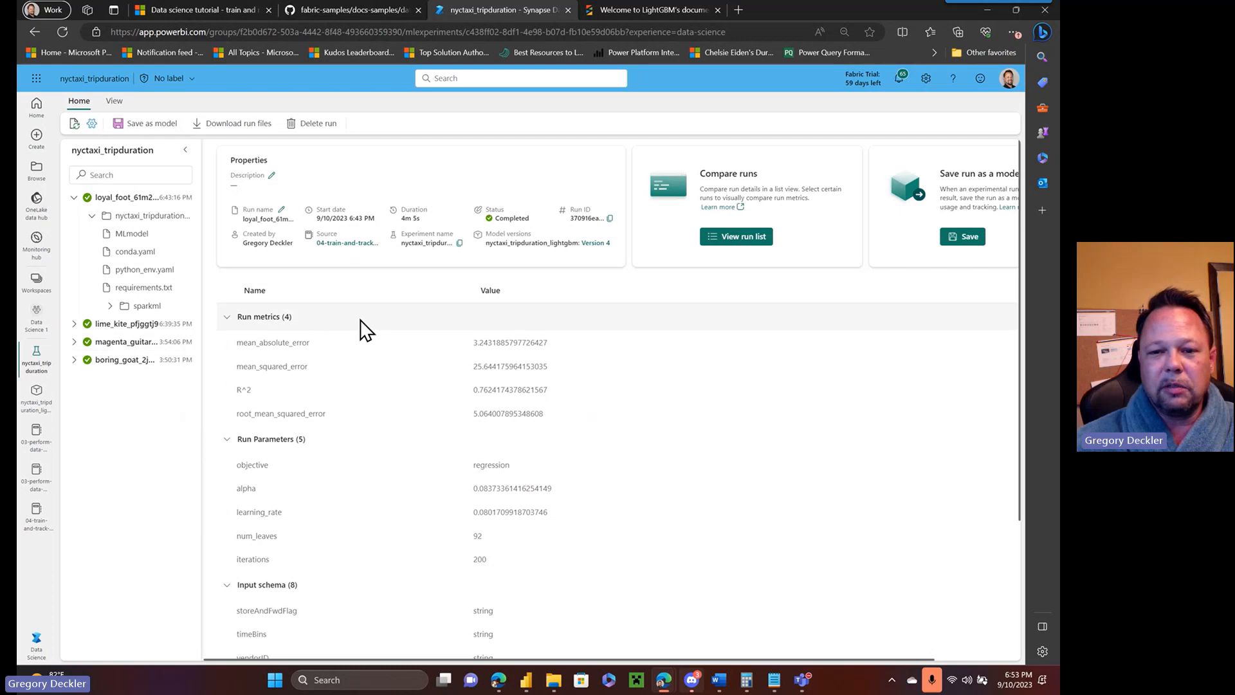
- Go back to the model version list, inspect Version 4's performance charts and show its training details in the metric comparison
{"action": "left_click", "coordinate": [33, 30]}
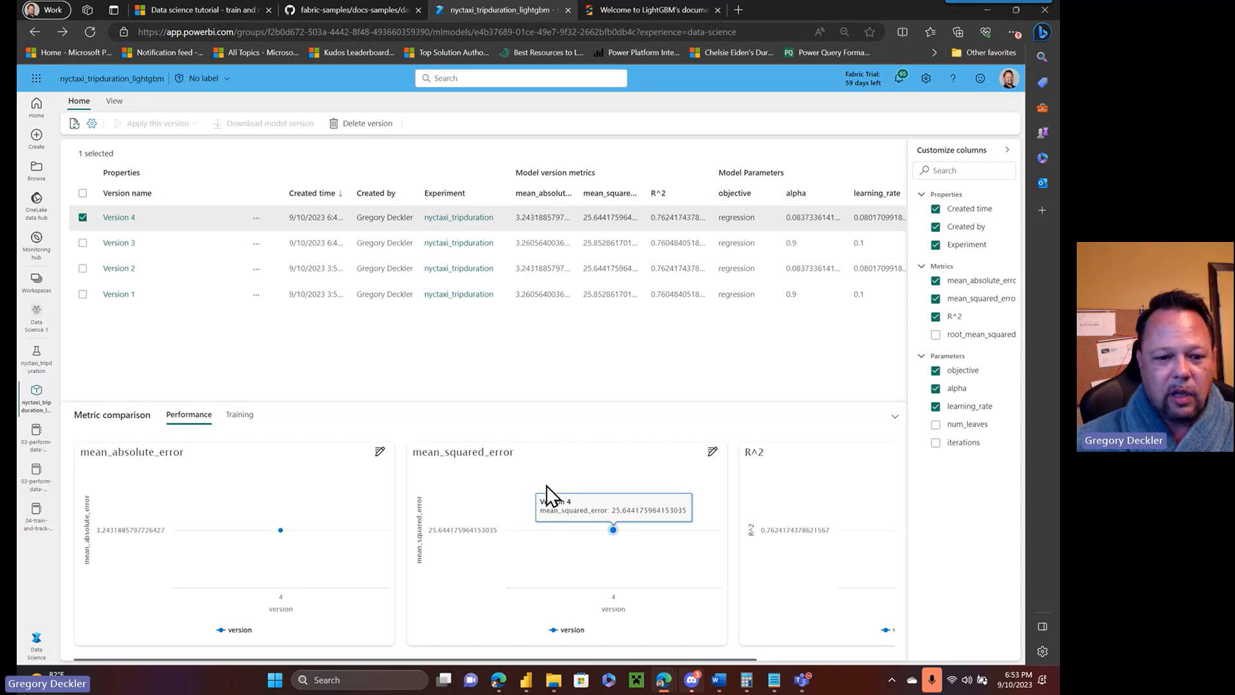
{"action": "mouse_move", "coordinate": [276, 571]}
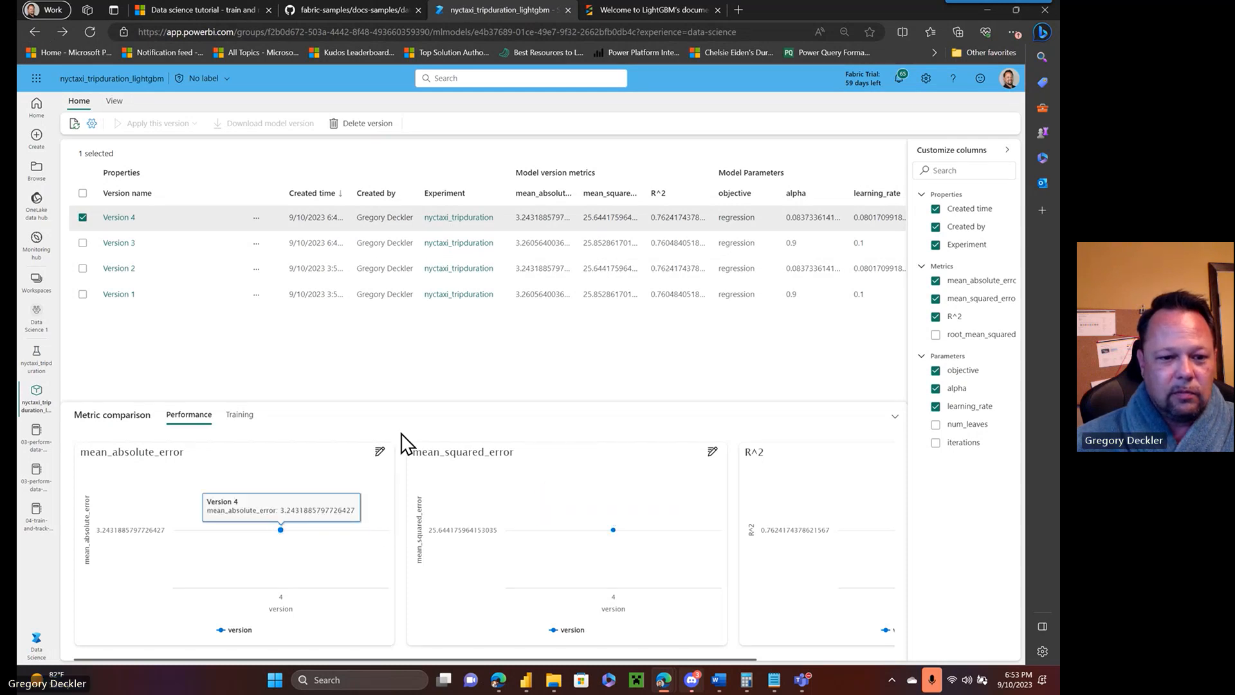
{"action": "left_click", "coordinate": [239, 415]}
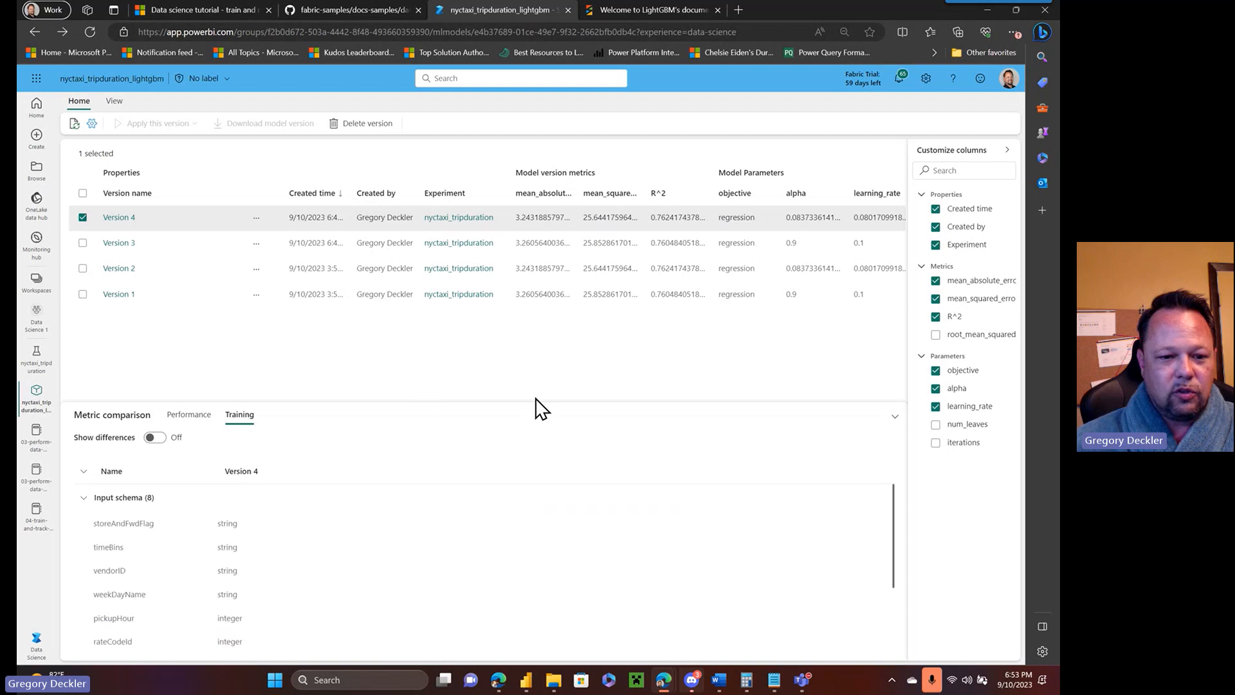
- Review Version 4's input and output schemas and open the 05-perform-batch-scoring notebook from the Data Science 1 workspace
{"action": "scroll", "coordinate": [394, 532], "scroll_direction": "down", "scroll_amount": 3}
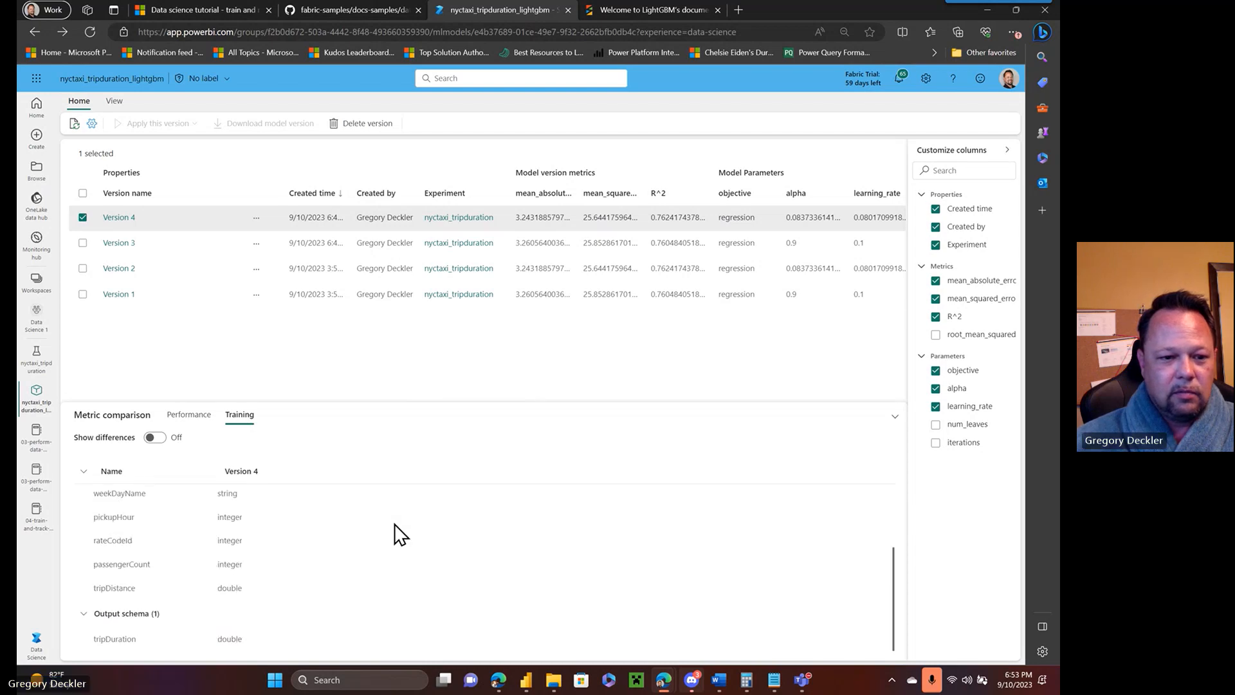
{"action": "scroll", "coordinate": [394, 532], "scroll_direction": "up", "scroll_amount": 3}
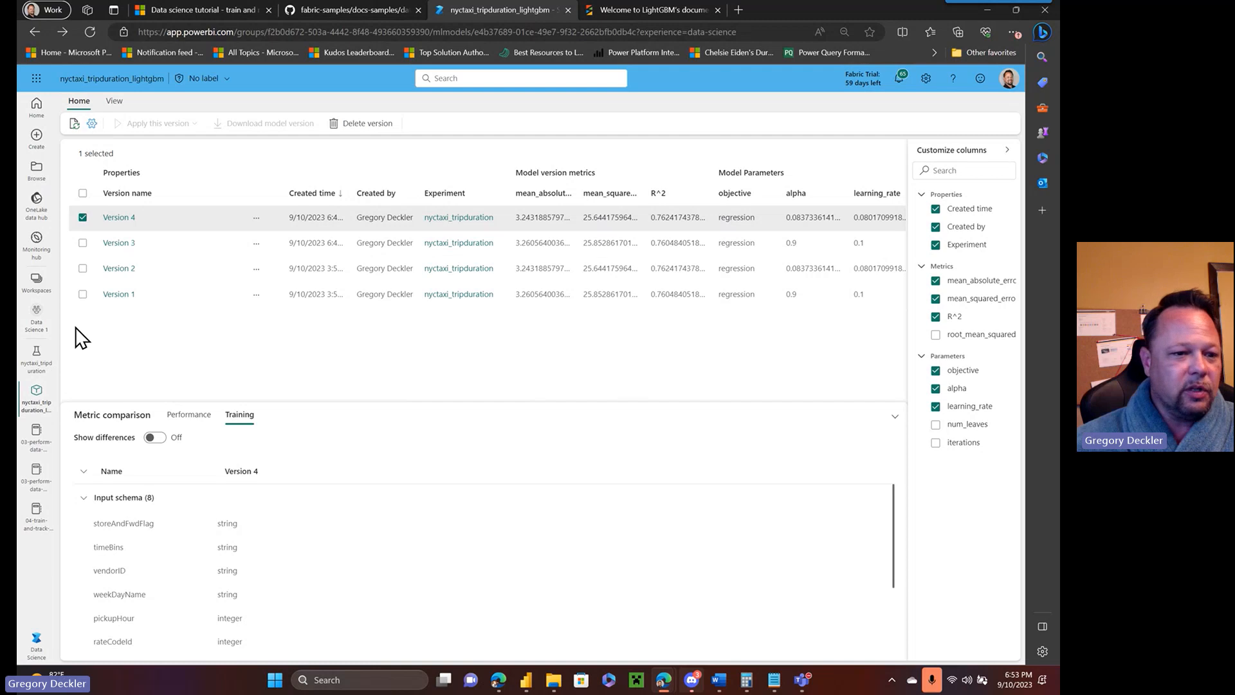
{"action": "left_click", "coordinate": [37, 317]}
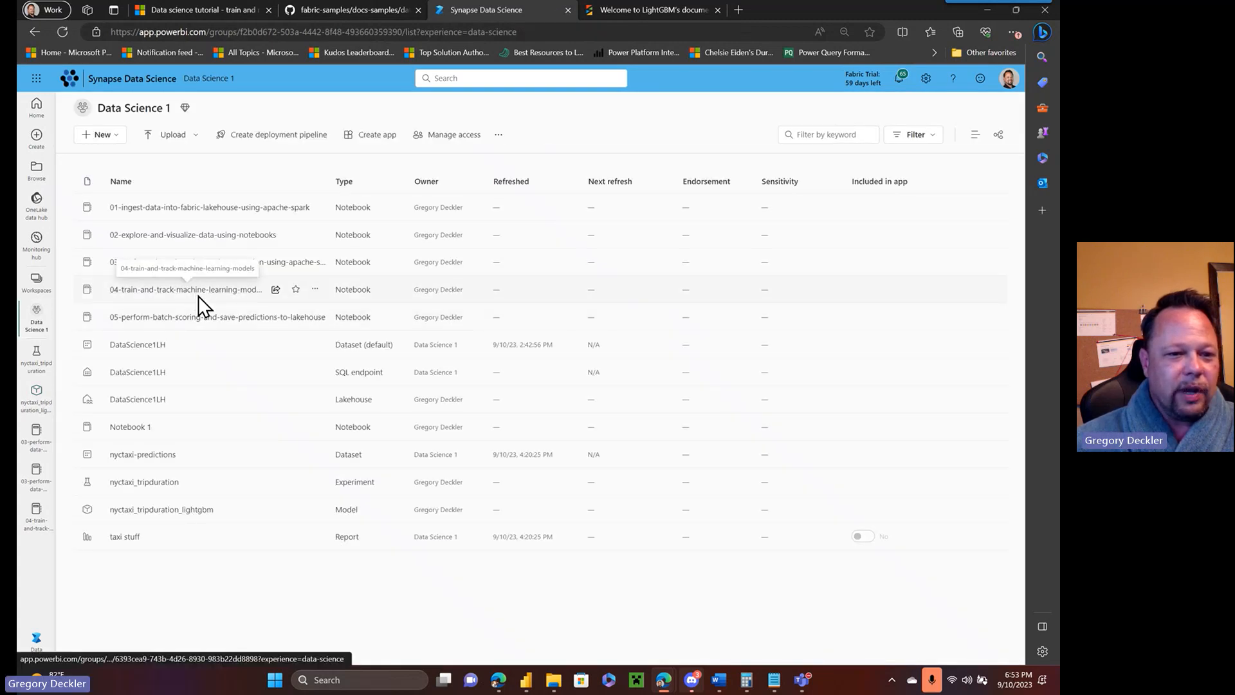
{"action": "left_click", "coordinate": [221, 323]}
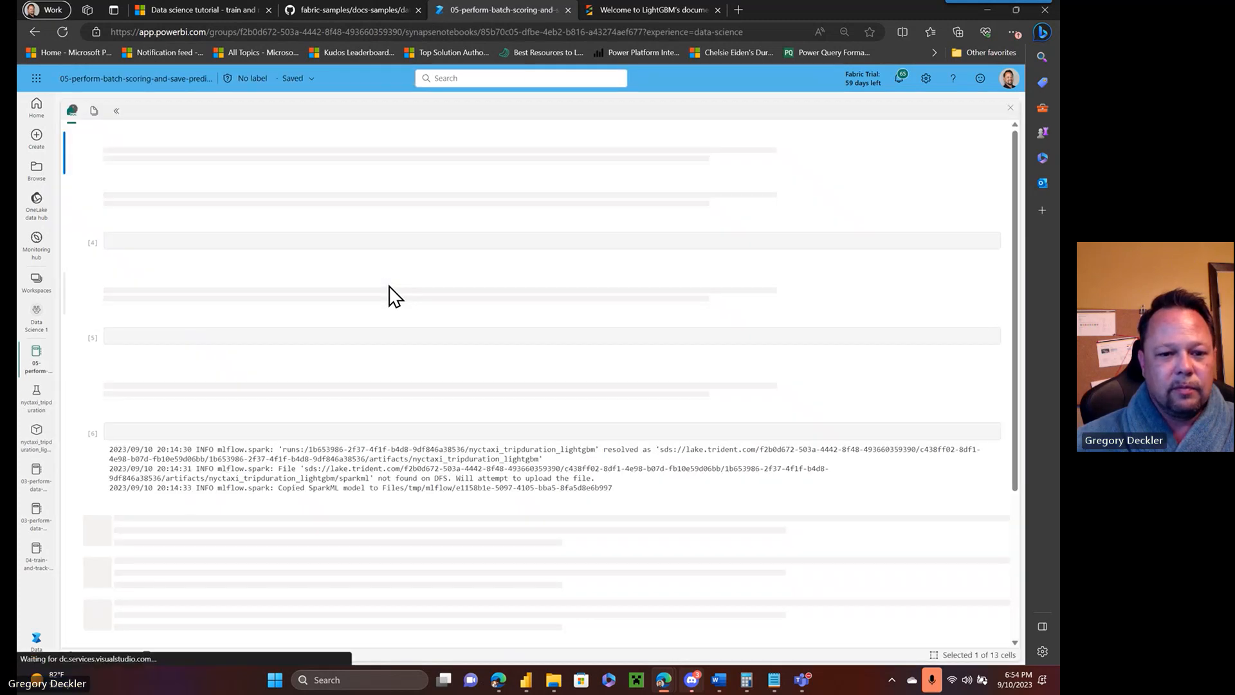
- Open part 5 of the data science tutorial, on batch scoring and saving predictions, and read its model-loading and prediction steps
{"action": "left_click", "coordinate": [229, 8]}
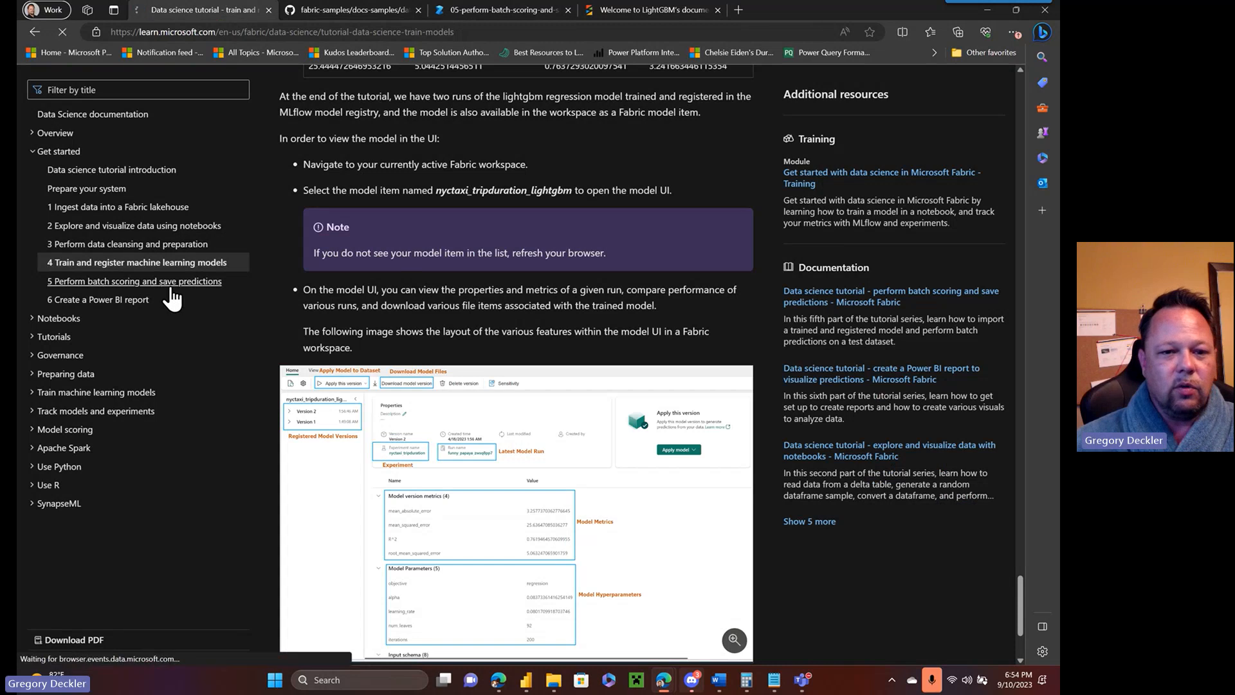
{"action": "left_click", "coordinate": [215, 283]}
{"action": "scroll", "coordinate": [561, 288], "scroll_direction": "down", "scroll_amount": 10}
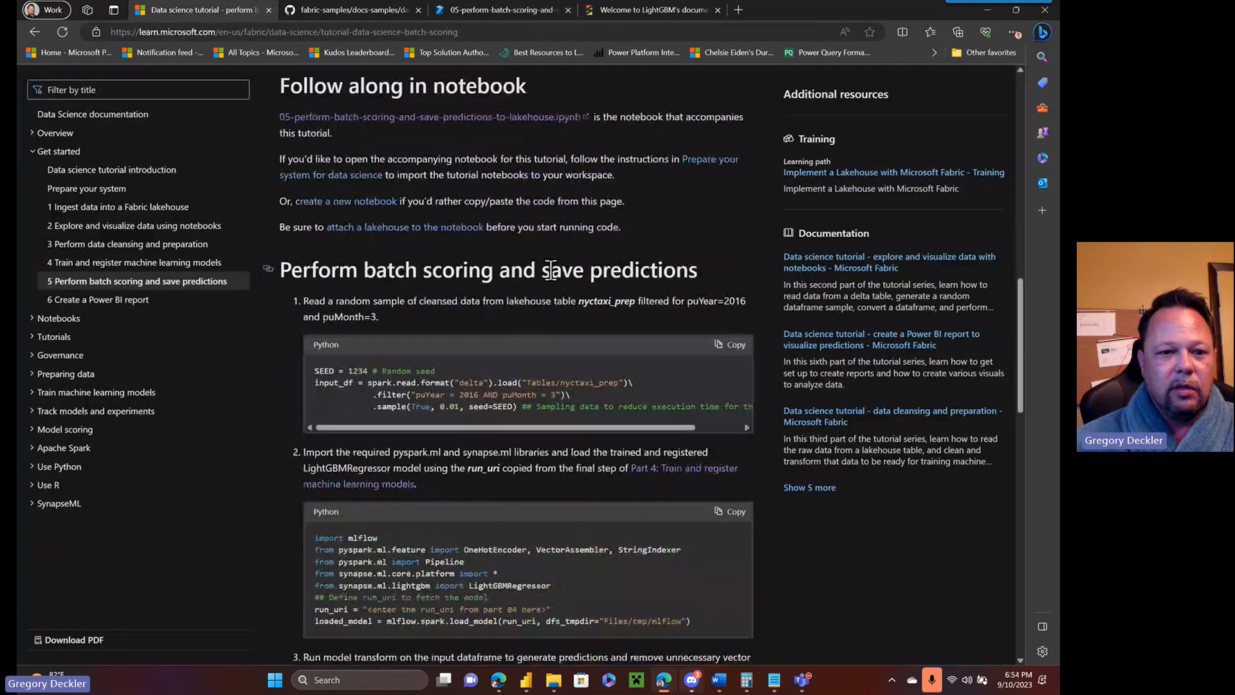
{"action": "scroll", "coordinate": [522, 243], "scroll_direction": "down", "scroll_amount": 4}
{"action": "scroll", "coordinate": [523, 243], "scroll_direction": "down", "scroll_amount": 1}
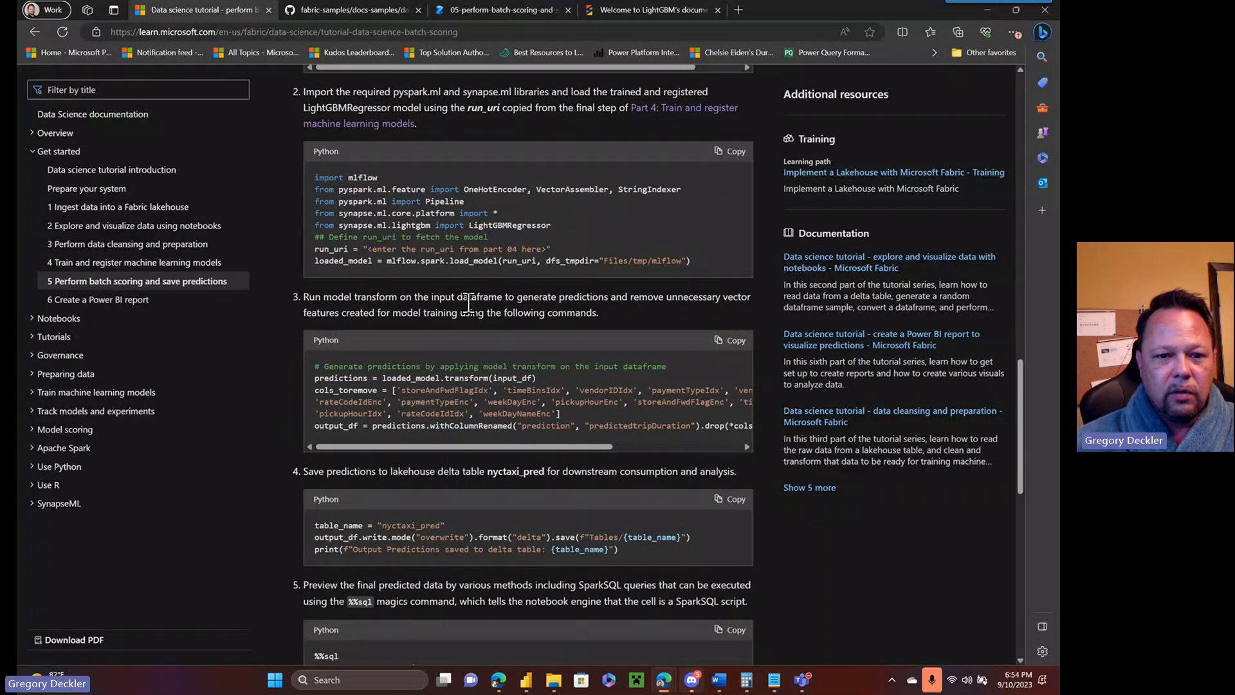
{"action": "scroll", "coordinate": [434, 250], "scroll_direction": "up", "scroll_amount": 1}
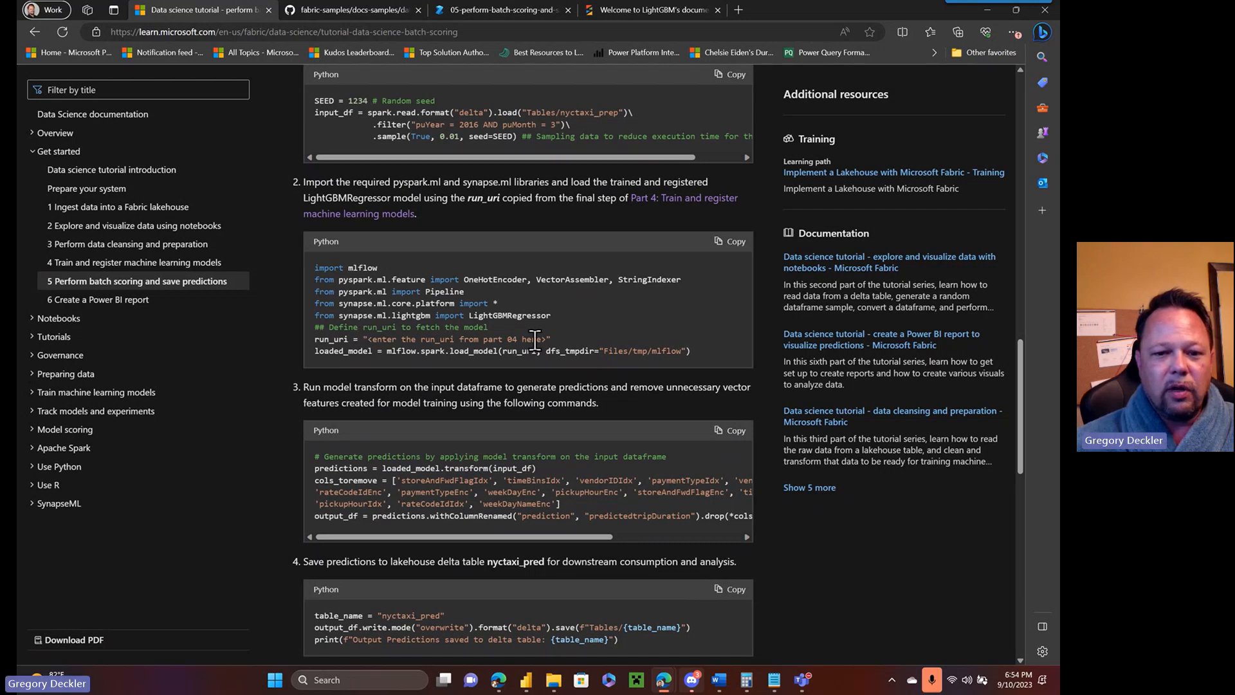
- In the batch scoring notebook's model-loading cell, replace the run_uri value with runs:/370916ea-99e0-4e7a-83a3-043e9954fccd/nyctaxi_tripduration_lightgbm
{"action": "left_click", "coordinate": [501, 10]}
{"action": "scroll", "coordinate": [493, 290], "scroll_direction": "down", "scroll_amount": 6}
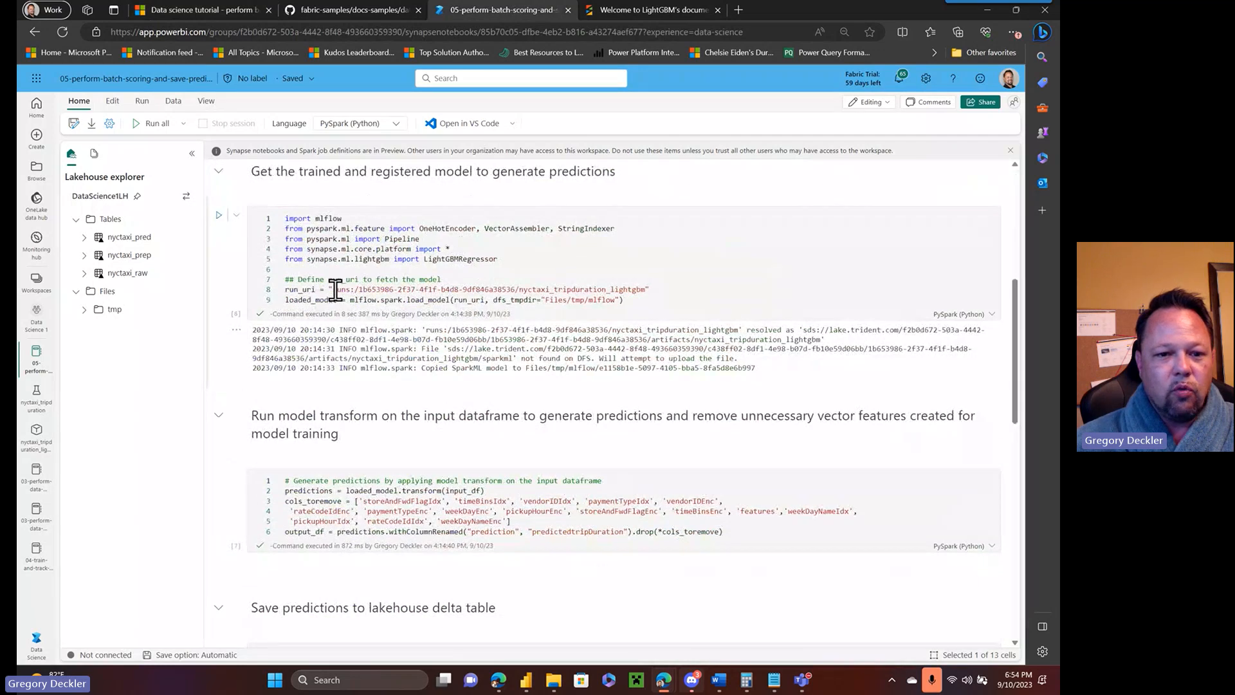
{"action": "left_click_drag", "start_coordinate": [334, 290], "coordinate": [499, 281]}
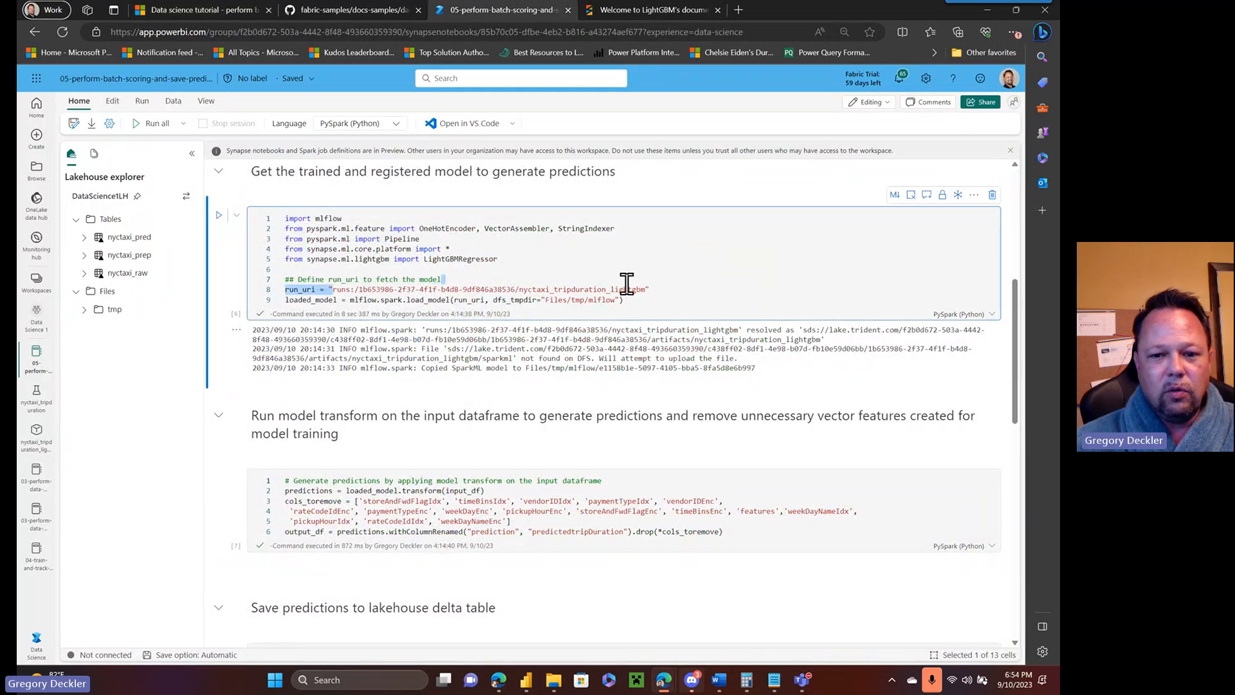
{"action": "left_click_drag", "start_coordinate": [627, 283], "coordinate": [644, 291]}
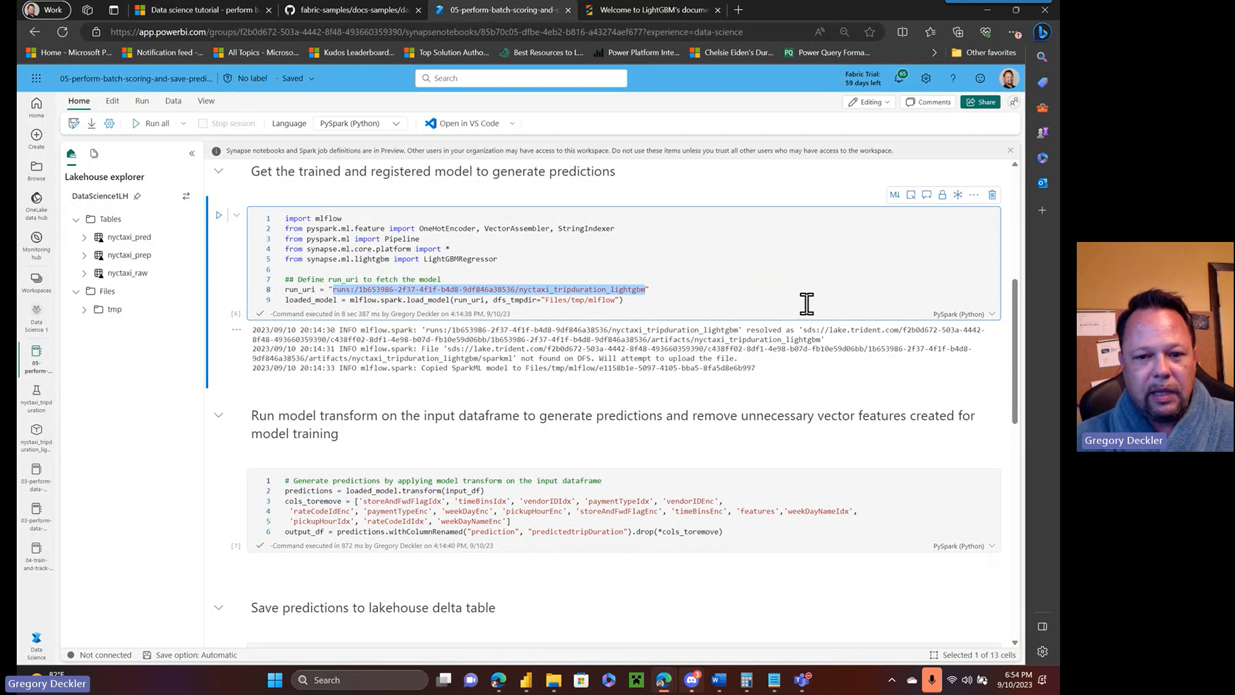
{"action": "type", "text": "runs:/370916ea-99e0-4e7a-83a3-043e9954fccd/nyctaxi_tripduration_lightgbm"}
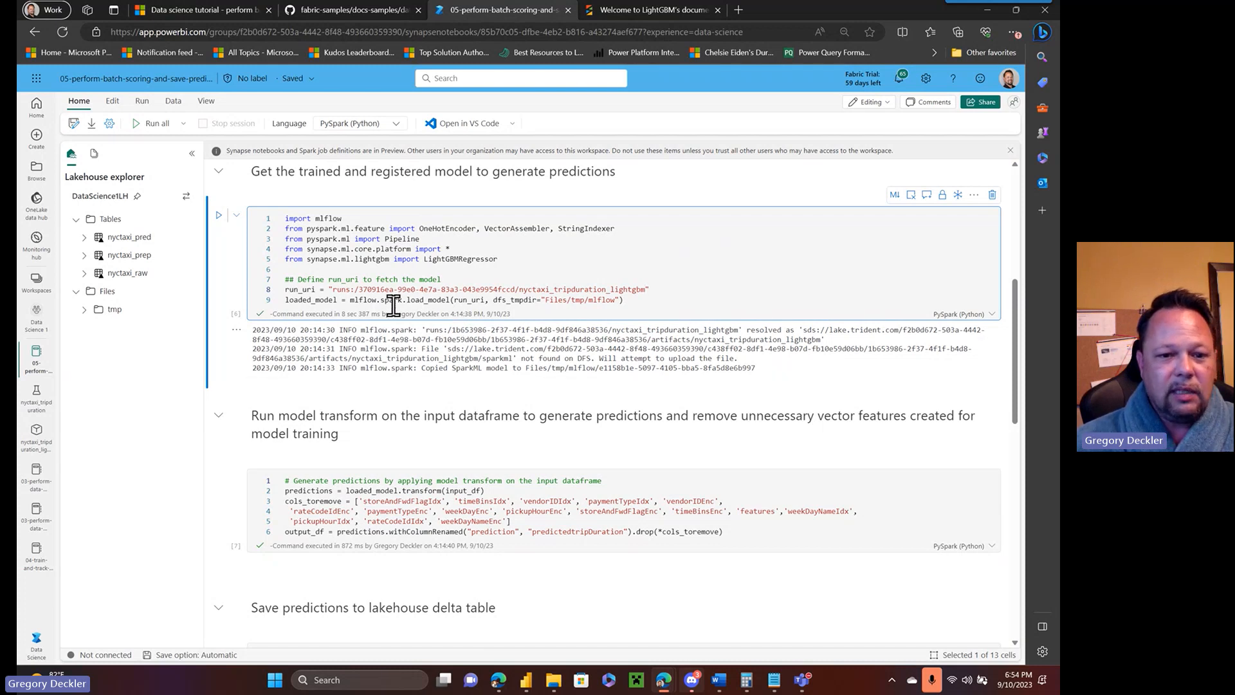
- Run all cells of the batch scoring notebook
{"action": "scroll", "coordinate": [393, 306], "scroll_direction": "down", "scroll_amount": 15}
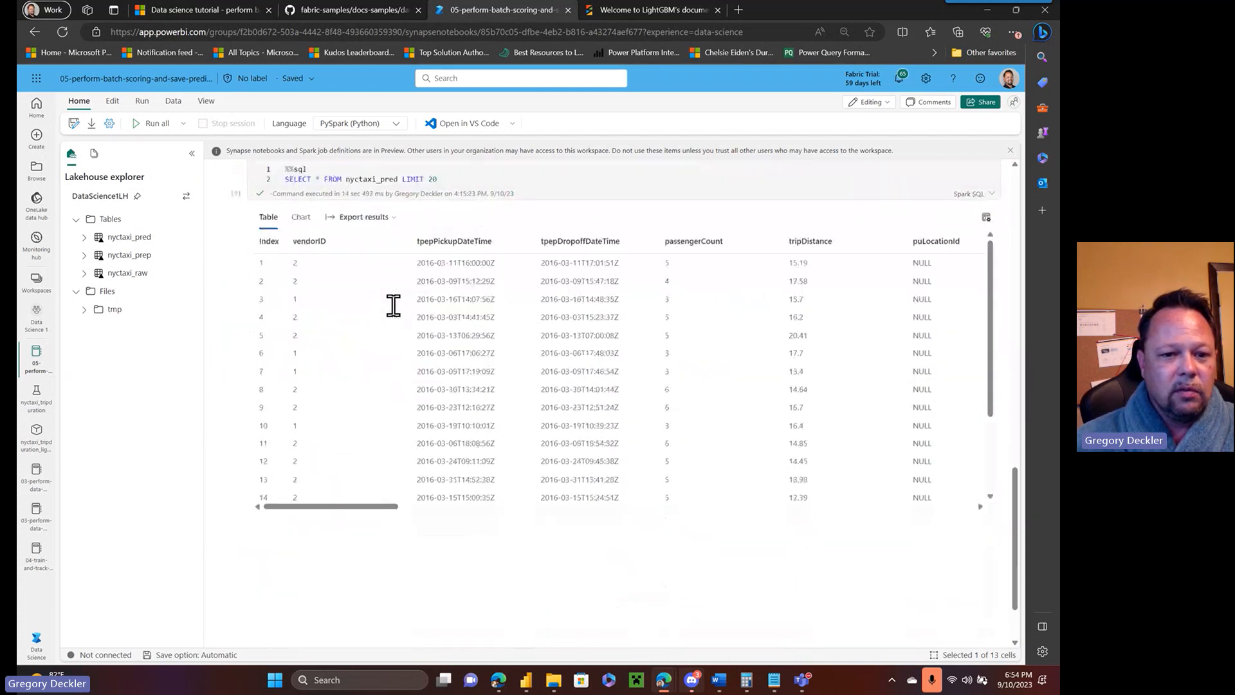
{"action": "scroll", "coordinate": [393, 306], "scroll_direction": "up", "scroll_amount": 20}
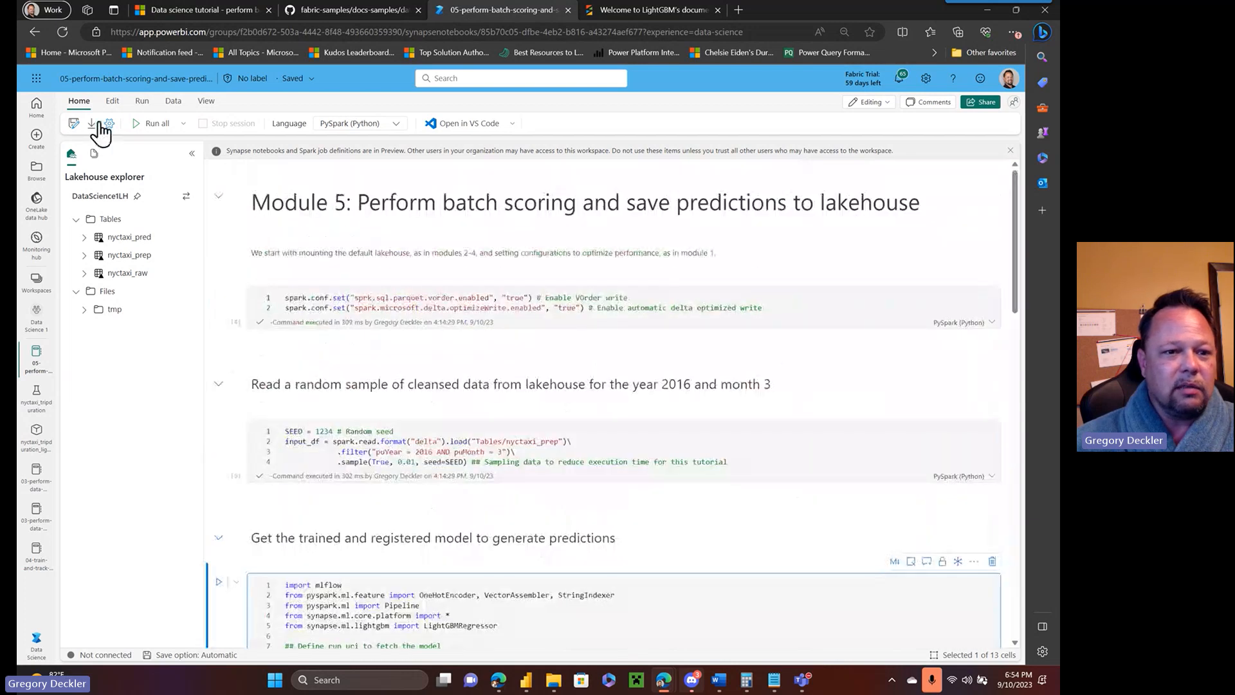
{"action": "left_click", "coordinate": [164, 128]}
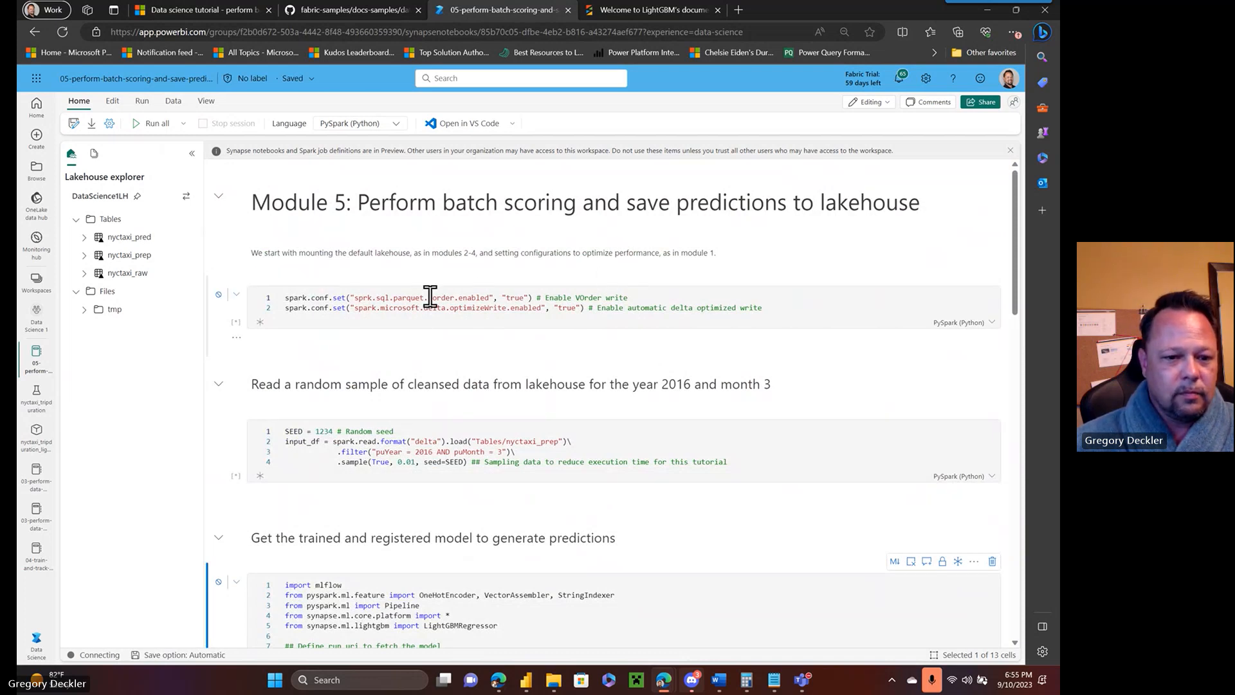
{"action": "scroll", "coordinate": [430, 297], "scroll_direction": "down", "scroll_amount": 3}
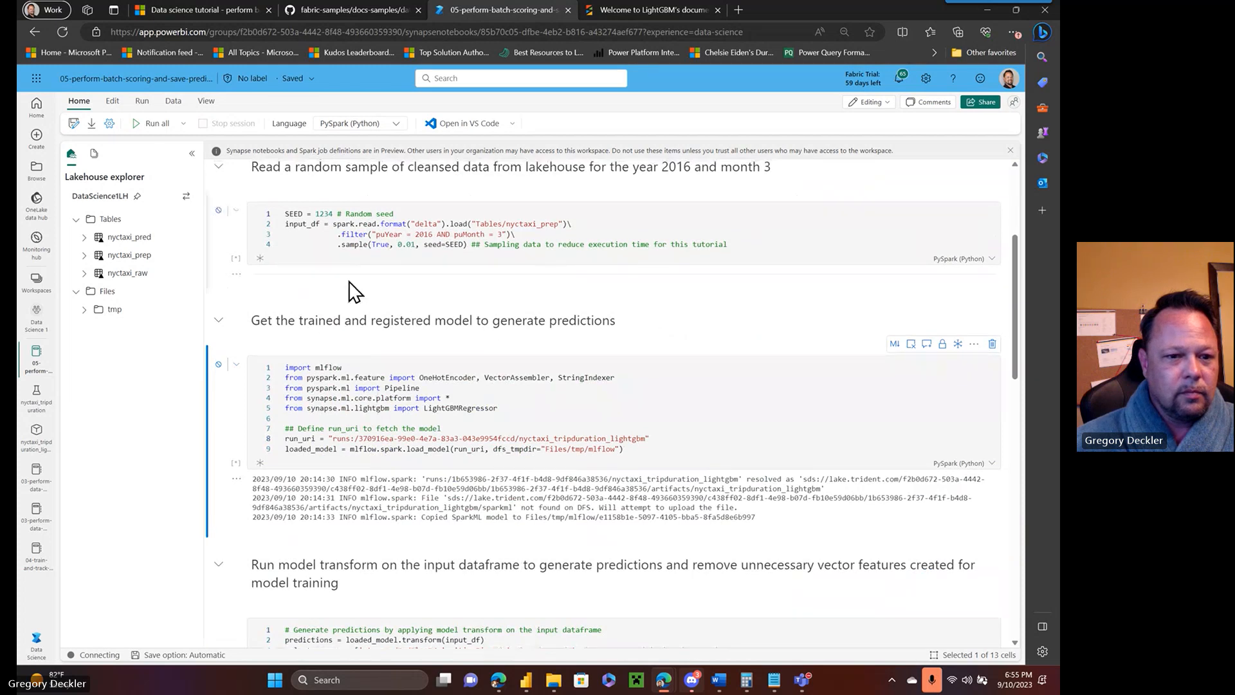
{"action": "scroll", "coordinate": [325, 342], "scroll_direction": "up", "scroll_amount": 3}
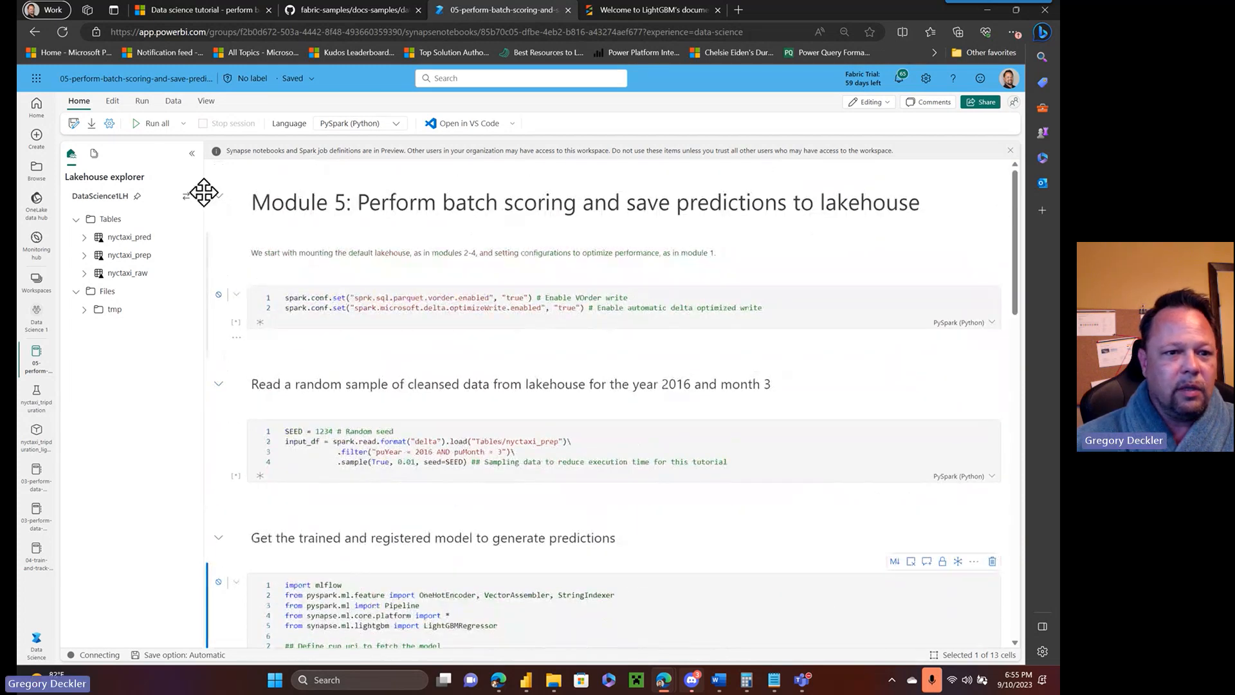
{"action": "left_click", "coordinate": [218, 294]}
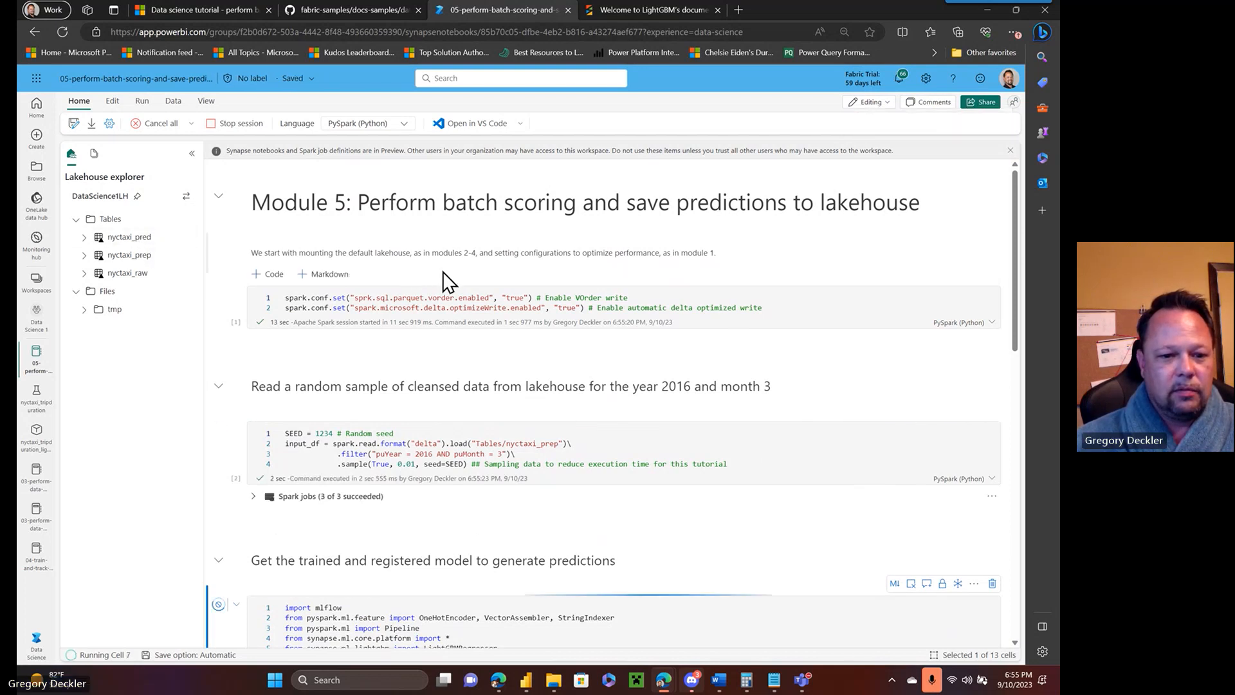
- Follow the run through the model-loading and transform cells and expand the Spark jobs of the cell saving predictions to nyctaxi_pred
{"action": "scroll", "coordinate": [447, 281], "scroll_direction": "down", "scroll_amount": 5}
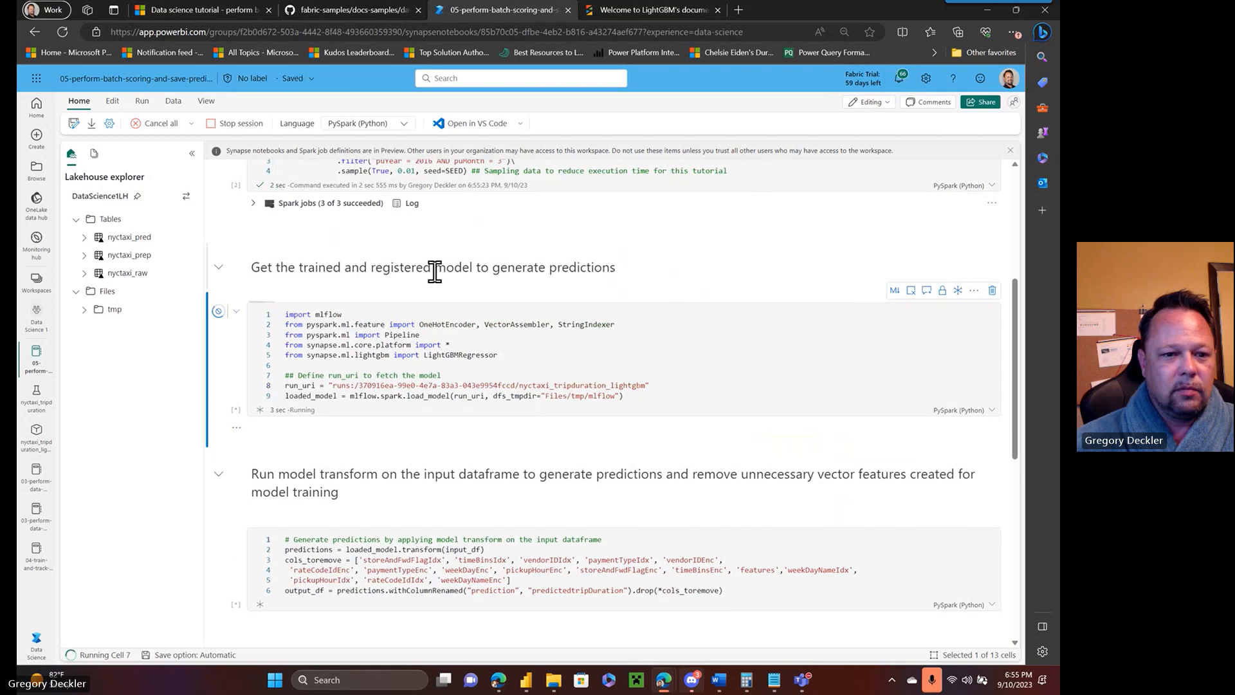
{"action": "scroll", "coordinate": [510, 254], "scroll_direction": "down", "scroll_amount": 2}
{"action": "scroll", "coordinate": [510, 249], "scroll_direction": "up", "scroll_amount": 1}
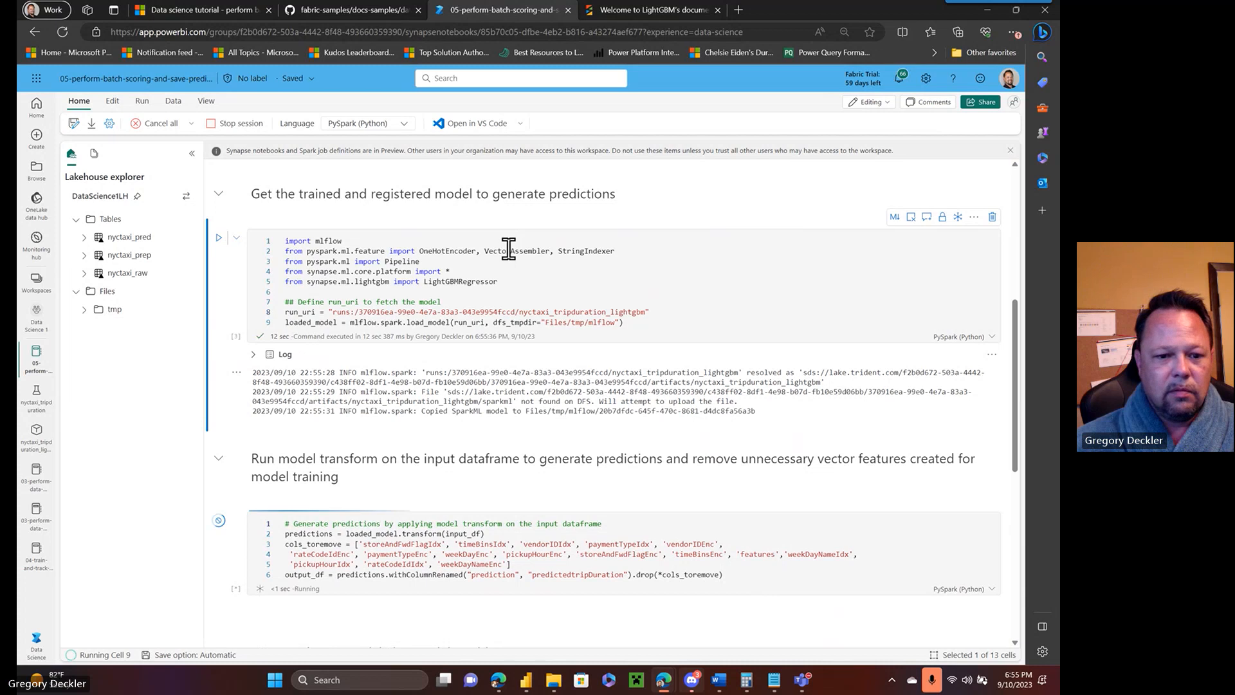
{"action": "scroll", "coordinate": [508, 249], "scroll_direction": "down", "scroll_amount": 3}
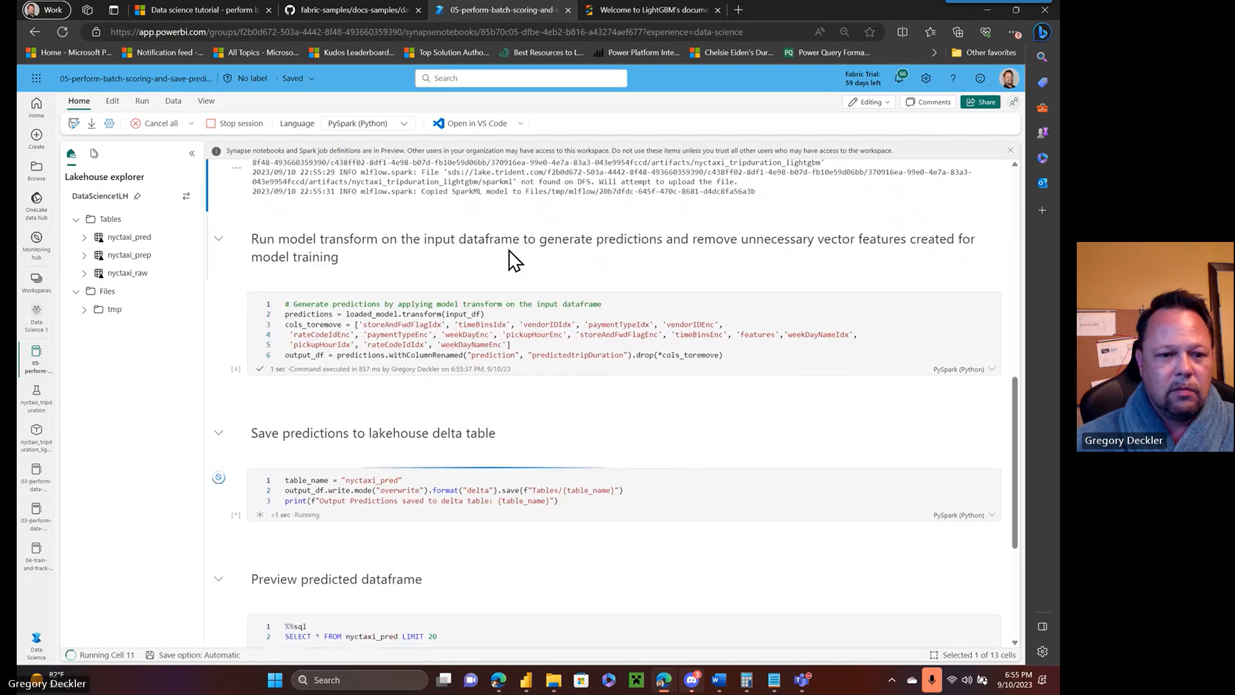
{"action": "scroll", "coordinate": [514, 260], "scroll_direction": "down", "scroll_amount": 2}
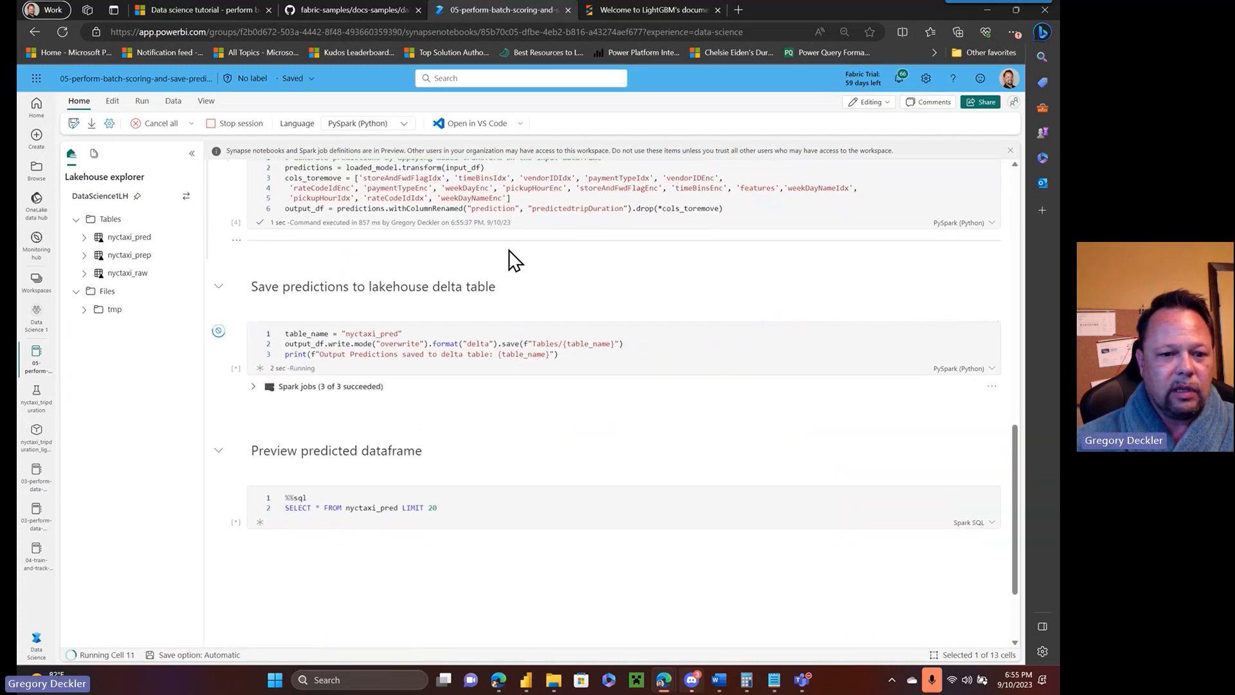
{"action": "scroll", "coordinate": [508, 250], "scroll_direction": "down", "scroll_amount": 2}
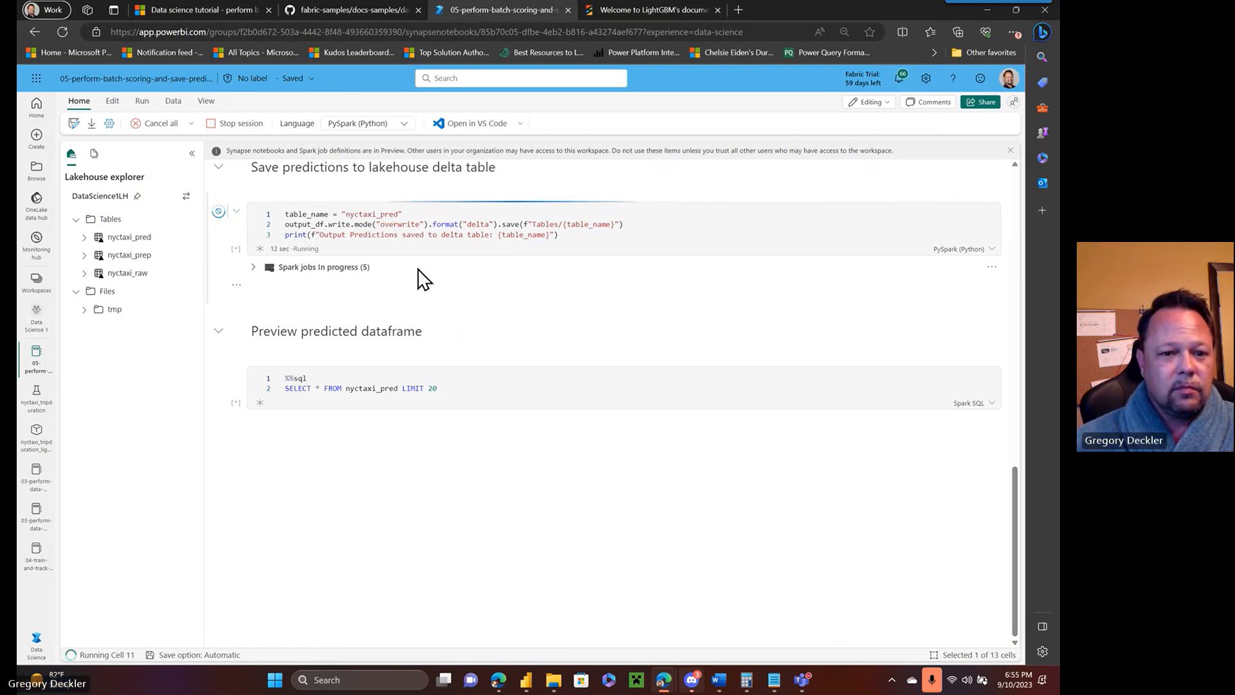
{"action": "left_click", "coordinate": [252, 267]}
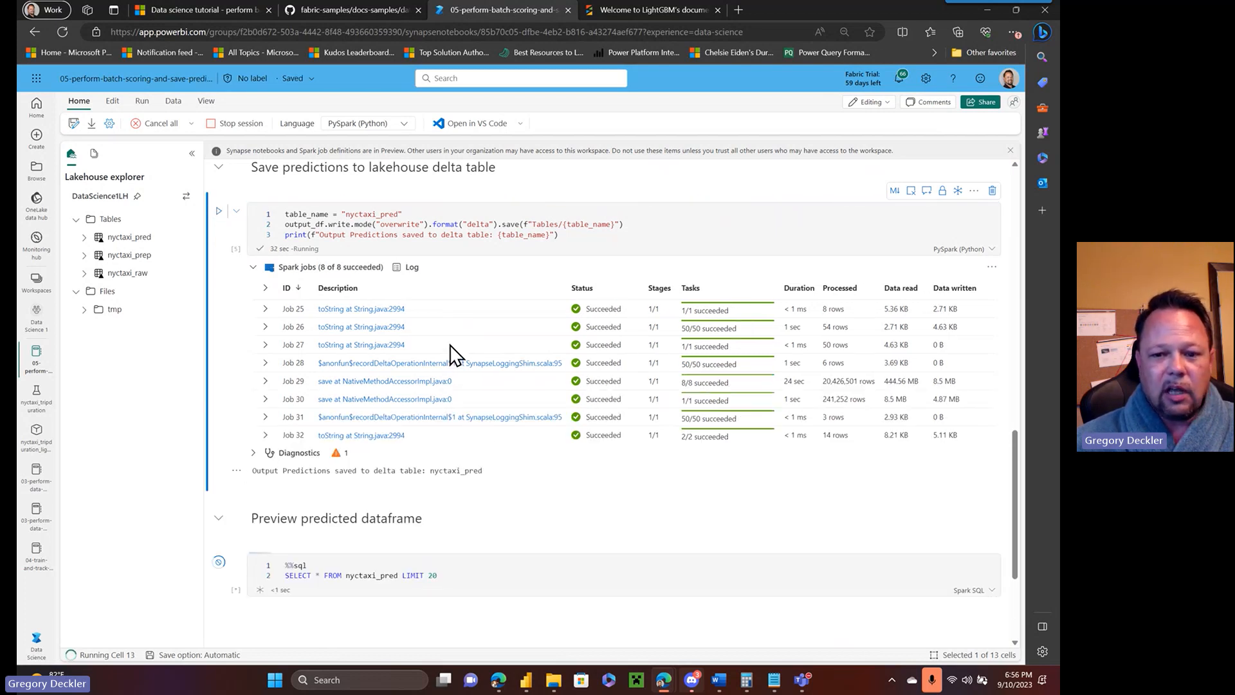
- Check the saved-predictions output and examine the rows and columns of the nyctaxi_pred preview query
{"action": "scroll", "coordinate": [527, 320], "scroll_direction": "down", "scroll_amount": 2}
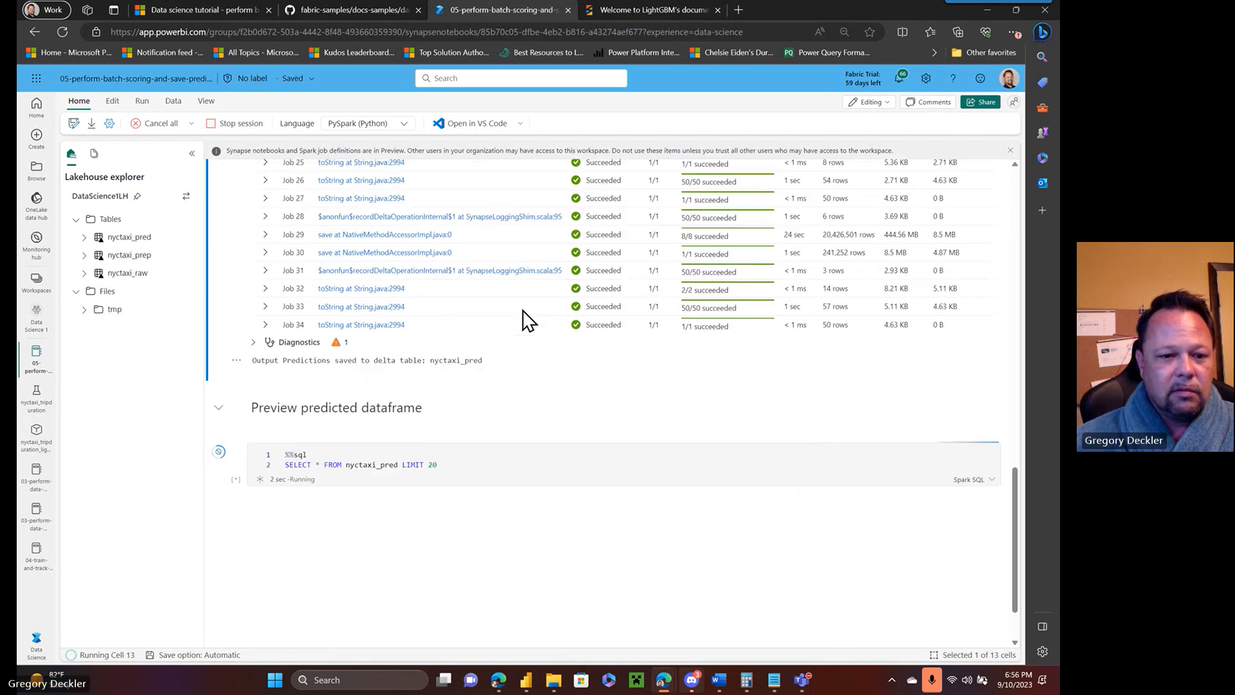
{"action": "scroll", "coordinate": [527, 320], "scroll_direction": "down", "scroll_amount": 1}
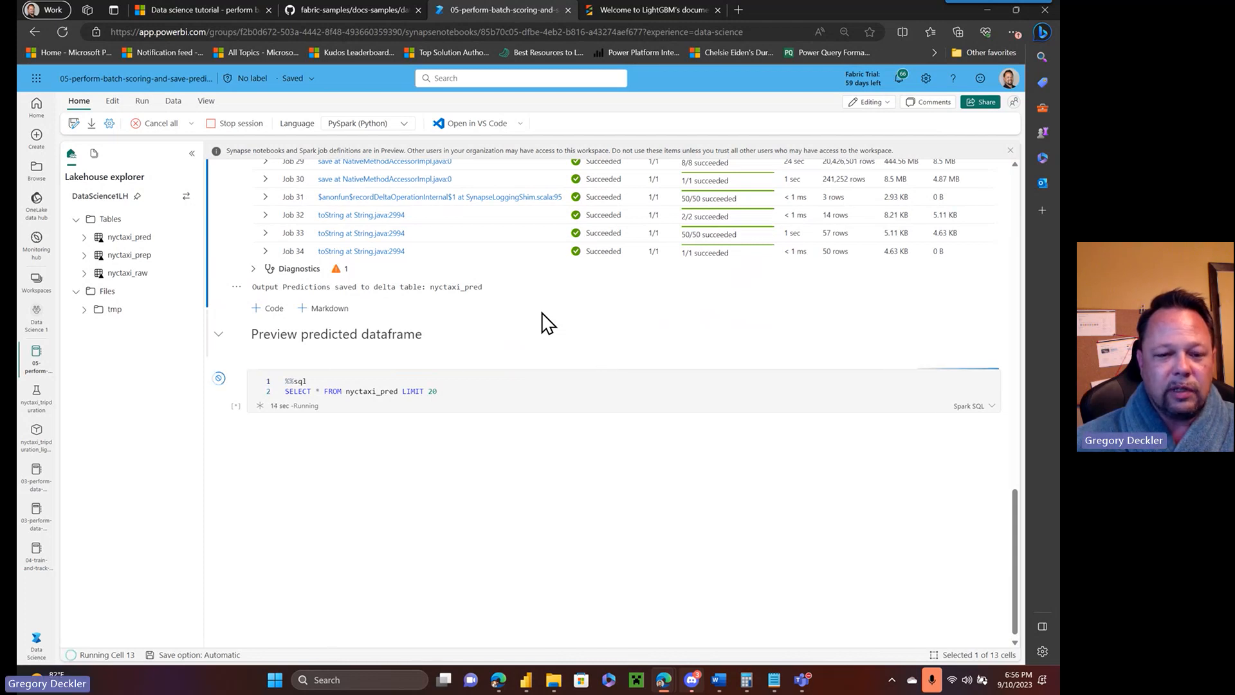
{"action": "scroll", "coordinate": [542, 311], "scroll_direction": "down", "scroll_amount": 5}
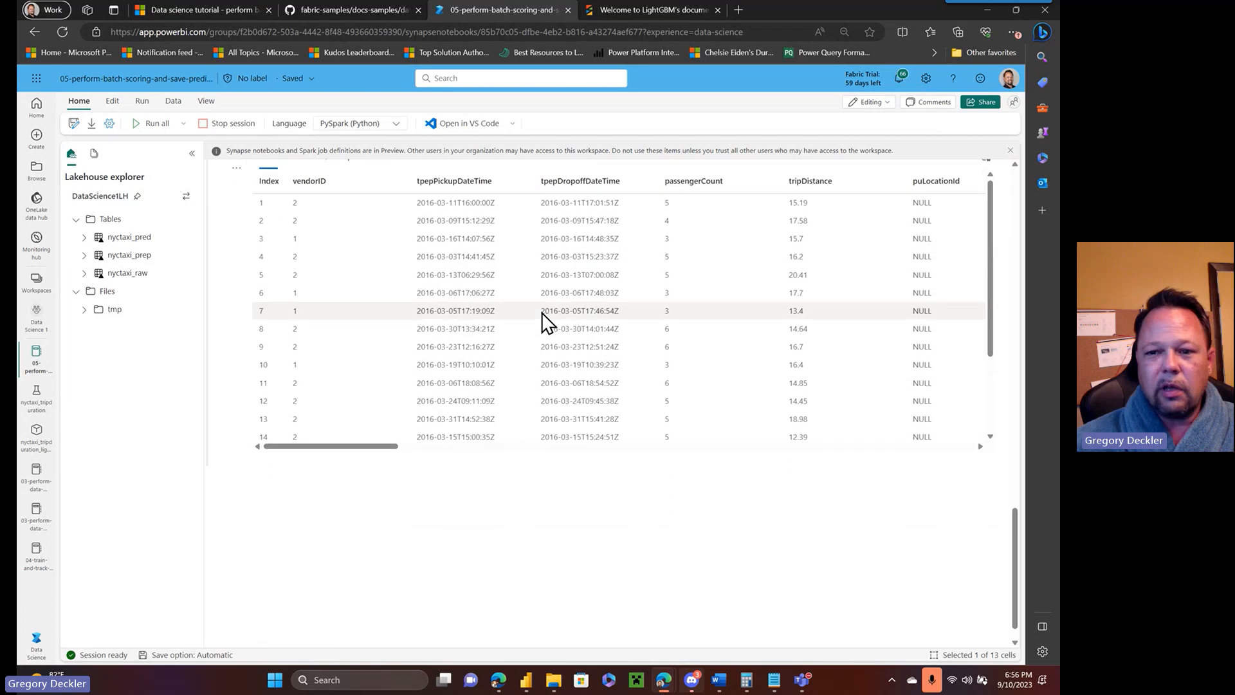
{"action": "scroll", "coordinate": [542, 315], "scroll_direction": "up", "scroll_amount": 1}
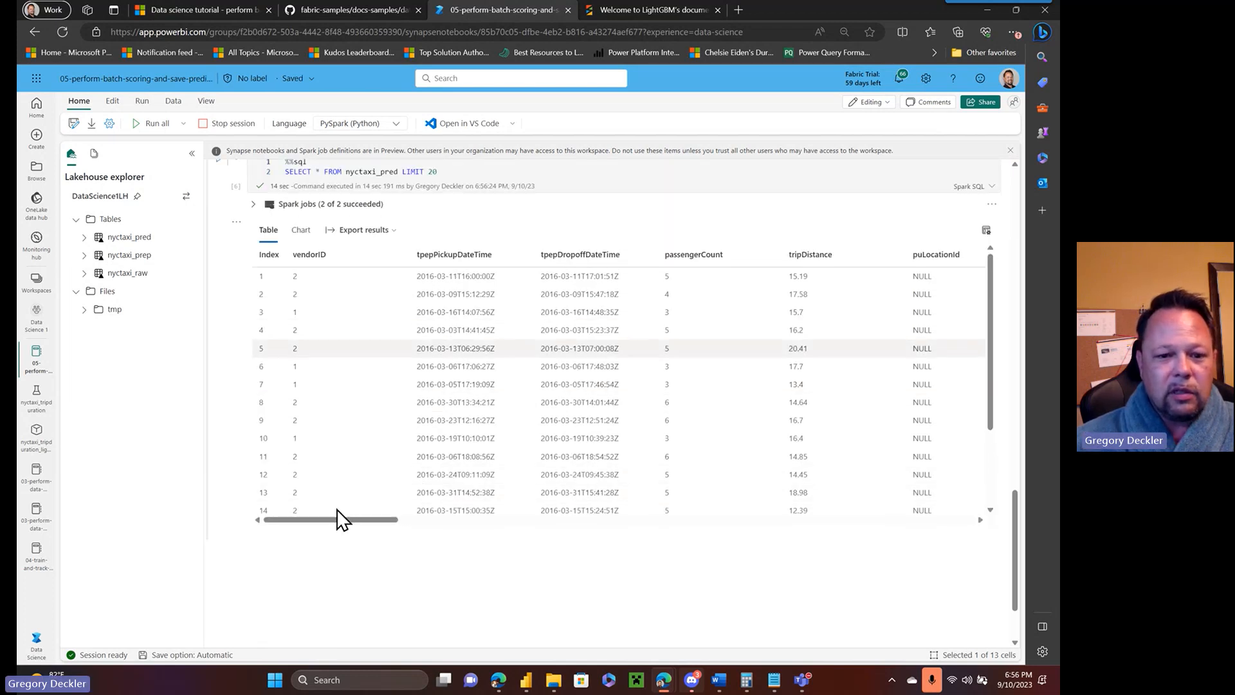
{"action": "left_click_drag", "start_coordinate": [372, 520], "coordinate": [276, 546]}
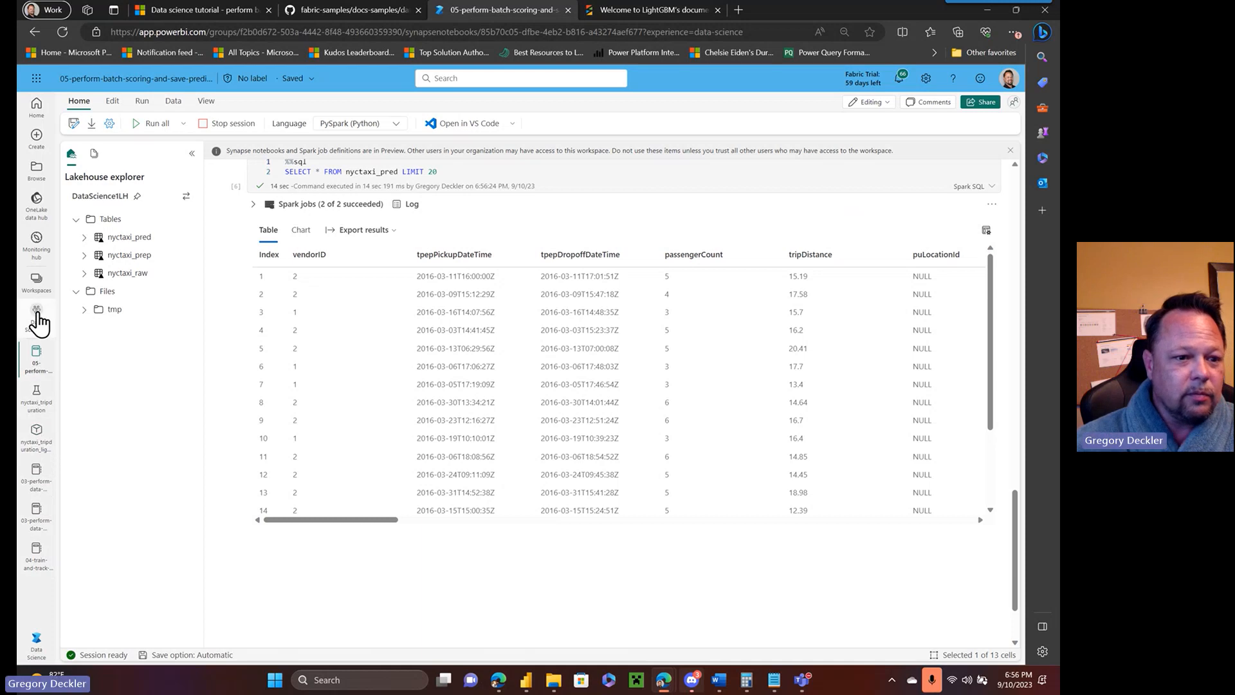
- Open the DataScience1LH lakehouse from the Data Science 1 workspace and preview its nyctaxi_pred table
{"action": "left_click", "coordinate": [36, 315]}
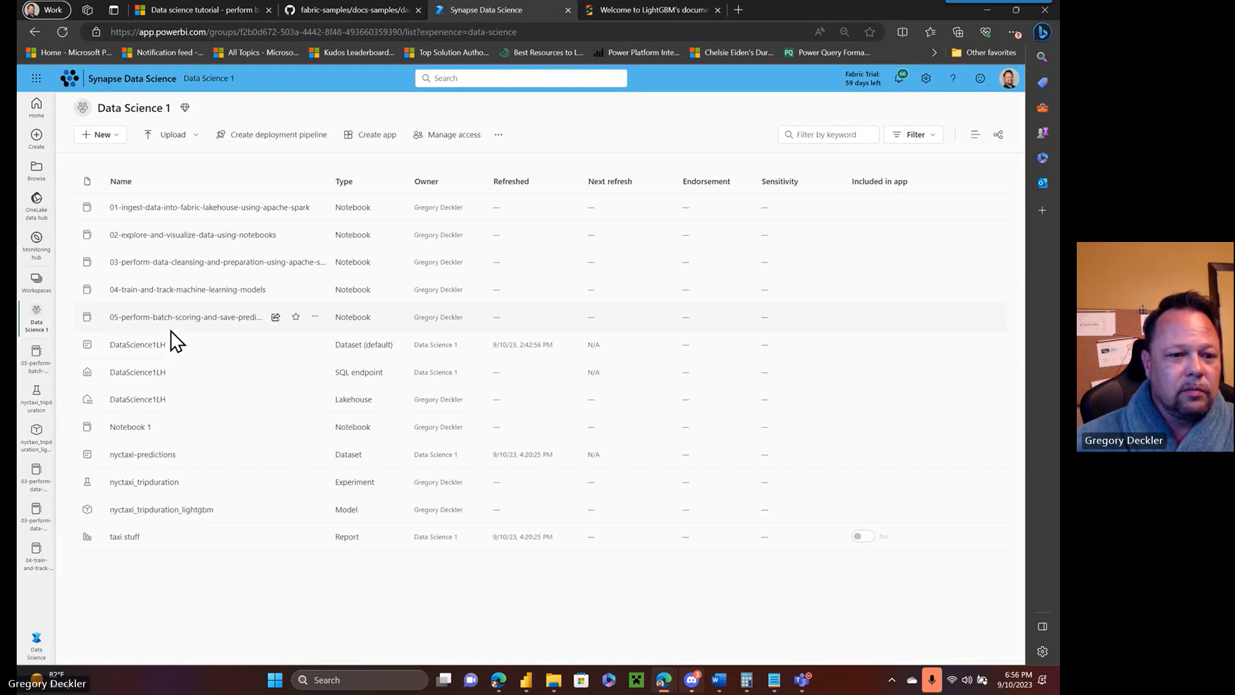
{"action": "left_click", "coordinate": [138, 400]}
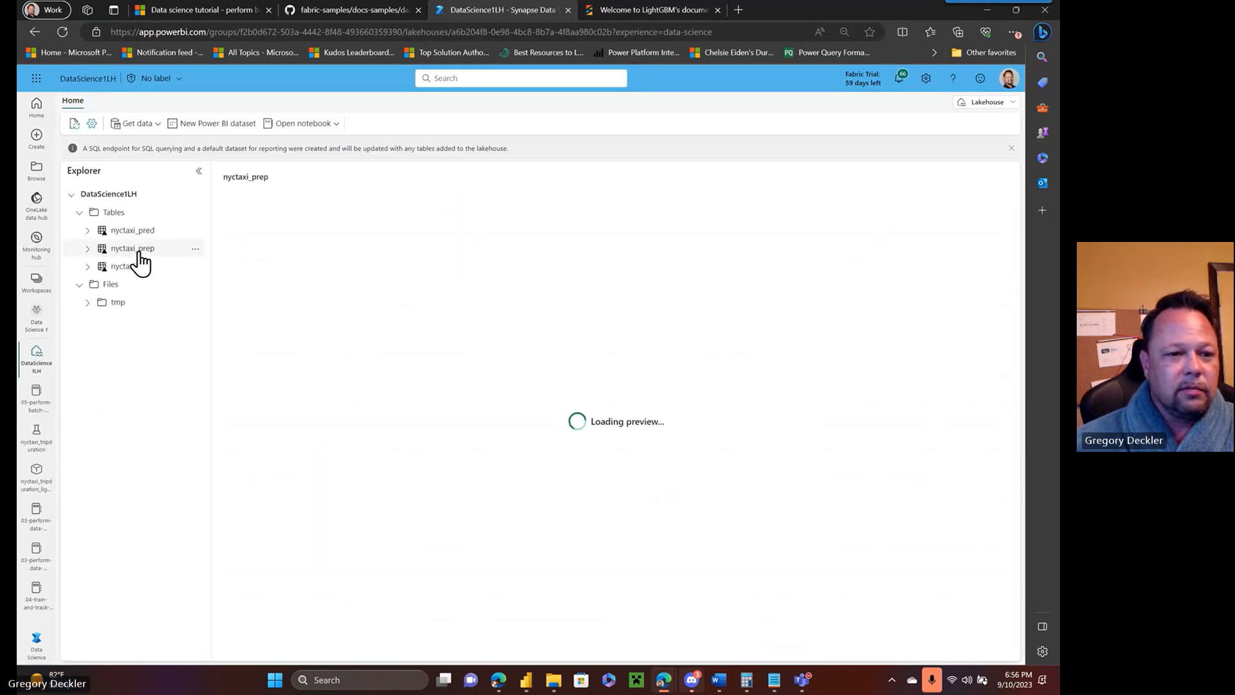
{"action": "left_click", "coordinate": [134, 232]}
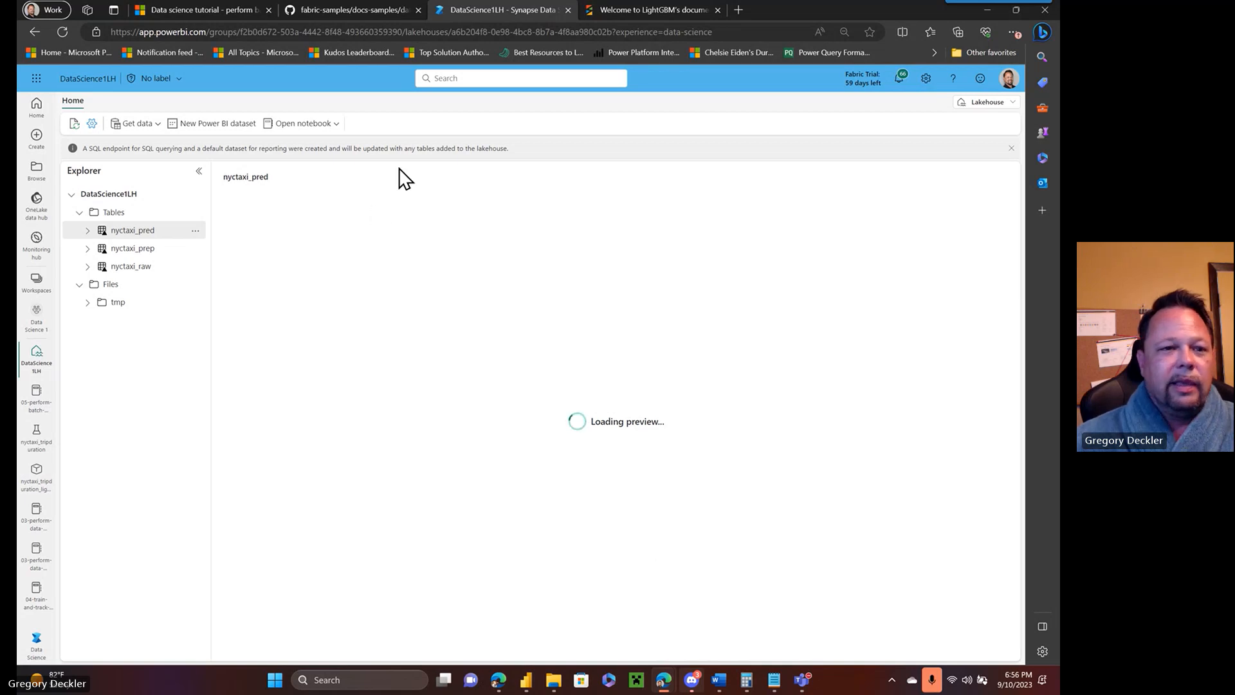
- Return to the tutorial's part 5 article and continue to Part 6: Create a Power BI report to visualize predictions
{"action": "left_click", "coordinate": [207, 18]}
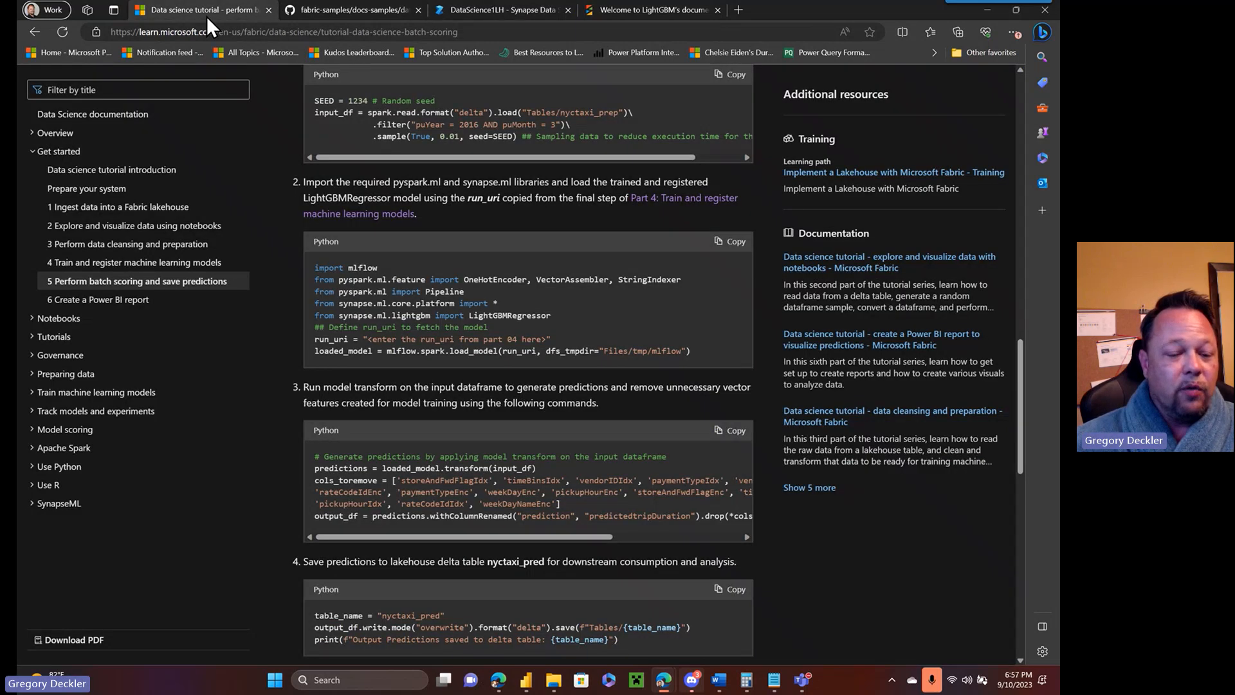
{"action": "scroll", "coordinate": [520, 295], "scroll_direction": "down", "scroll_amount": 12}
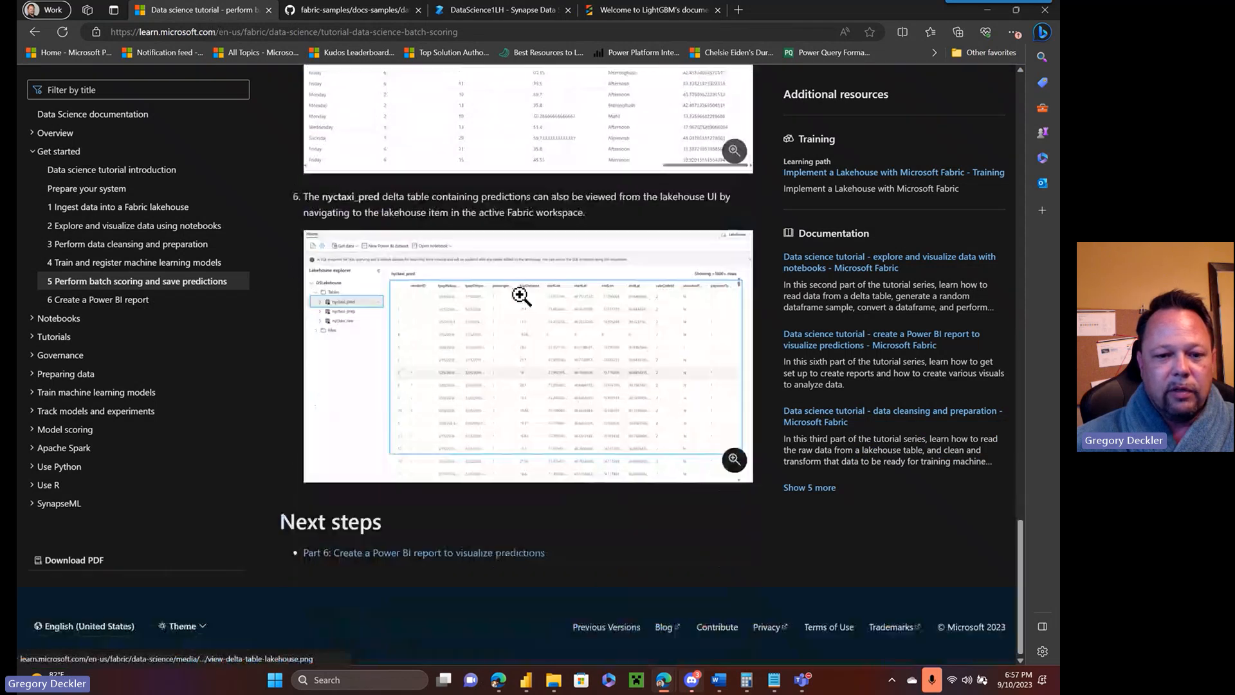
{"action": "left_click", "coordinate": [442, 554]}
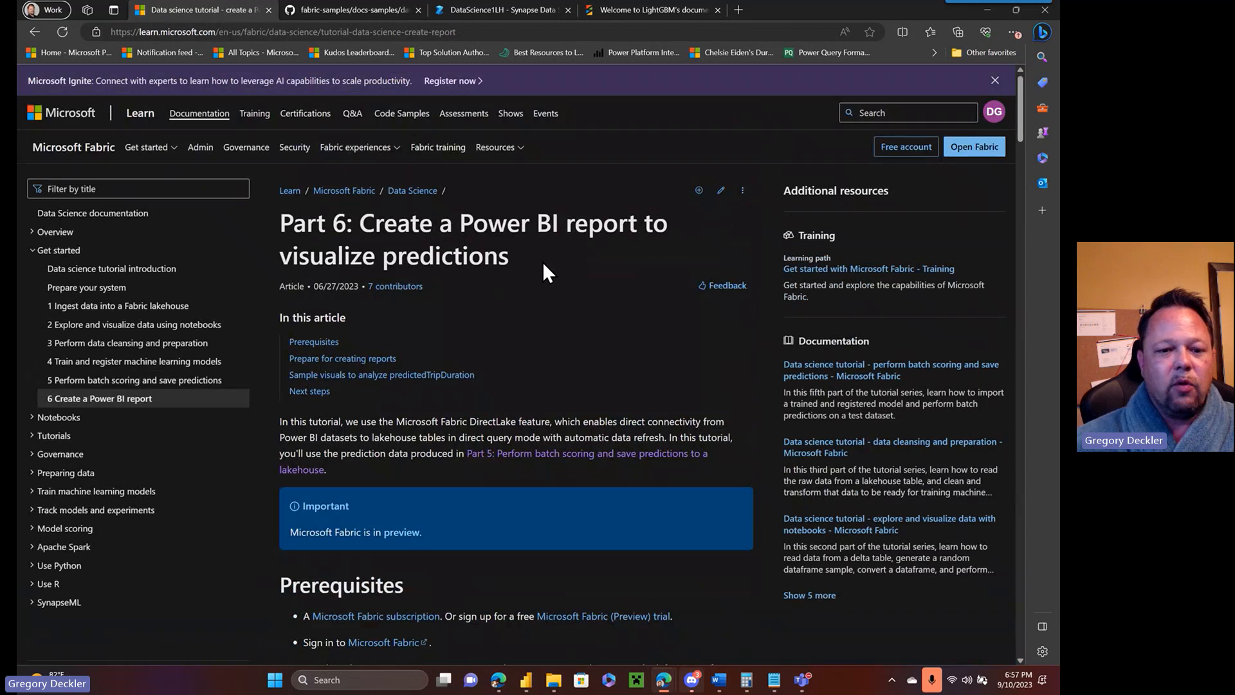
- Read the tutorial's report preparation steps and open the DataScience1LH lakehouse from the OneLake data hub
{"action": "scroll", "coordinate": [544, 264], "scroll_direction": "down", "scroll_amount": 15}
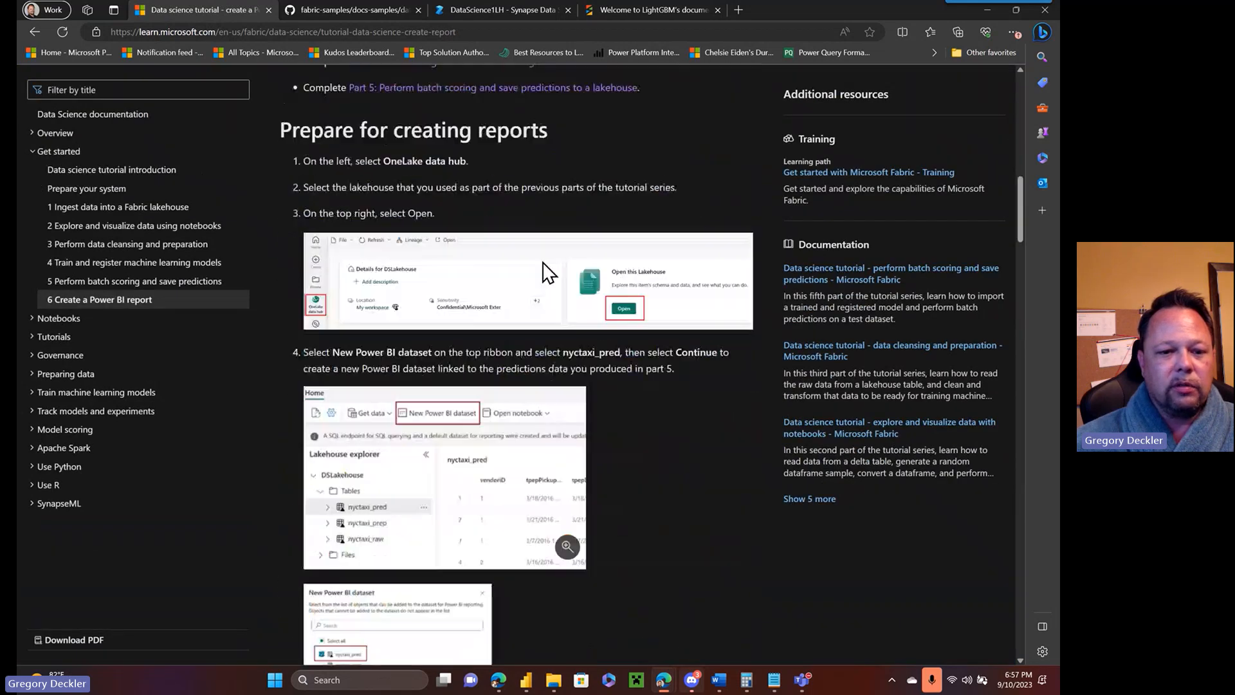
{"action": "scroll", "coordinate": [566, 260], "scroll_direction": "up", "scroll_amount": 1}
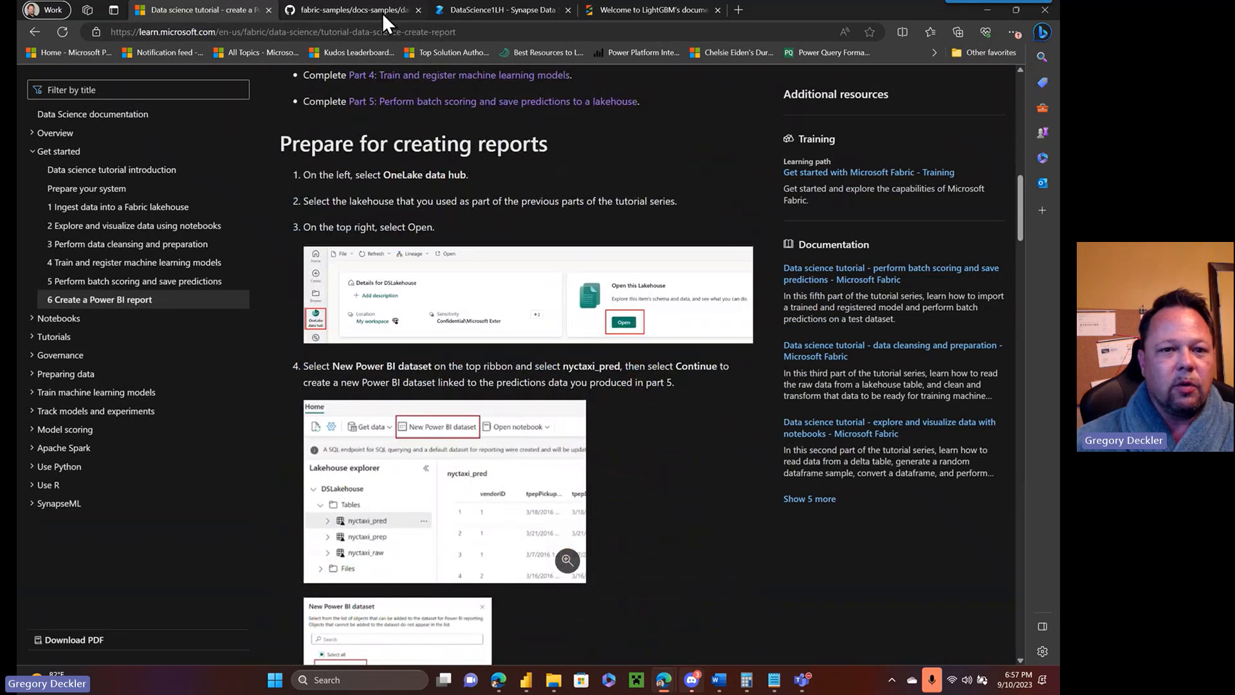
{"action": "left_click", "coordinate": [508, 10]}
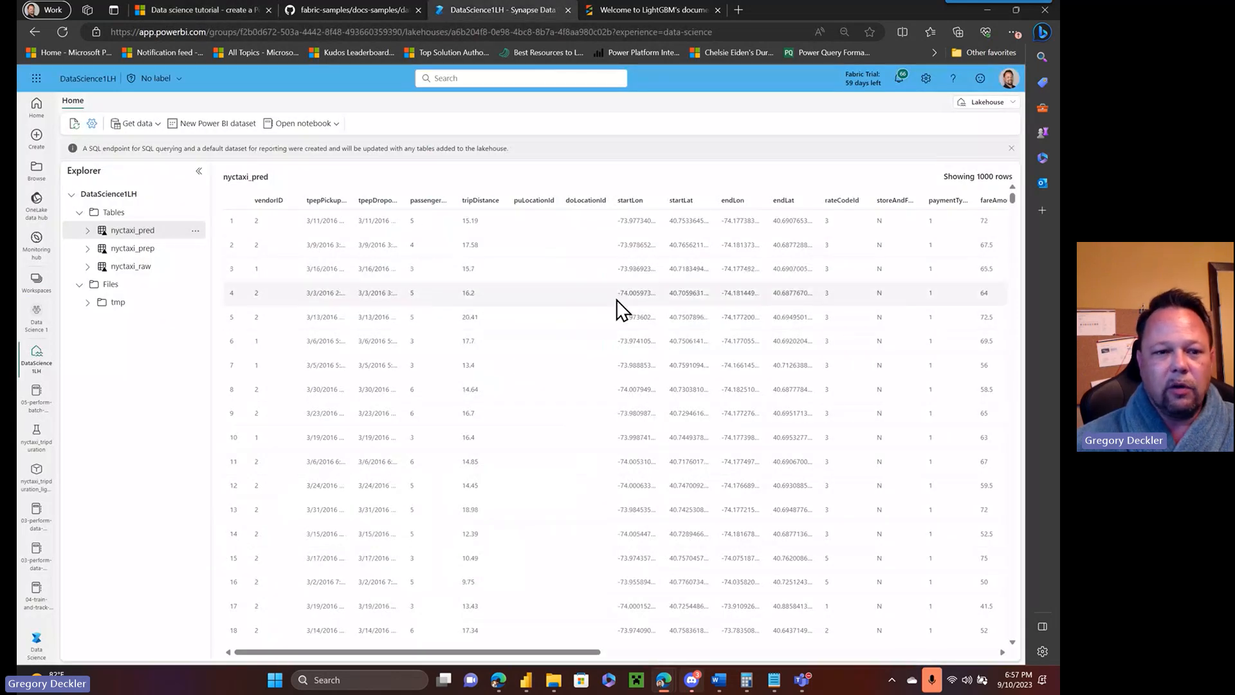
{"action": "left_click", "coordinate": [35, 205]}
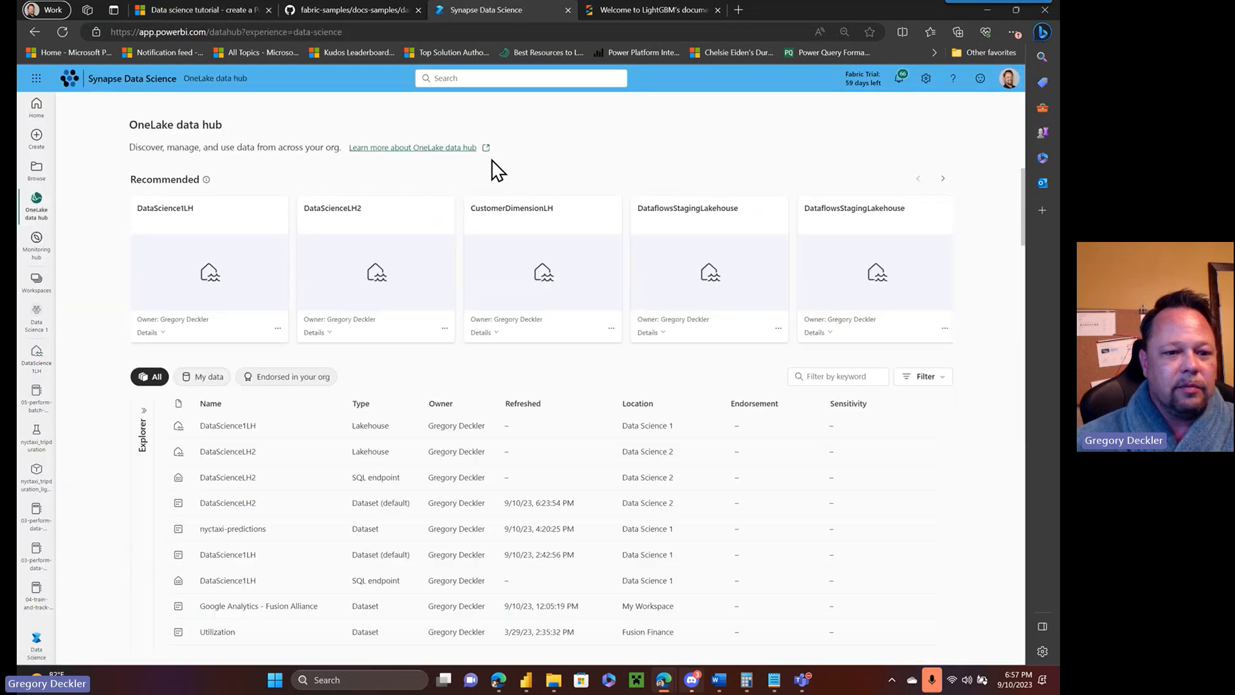
{"action": "left_click", "coordinate": [231, 426]}
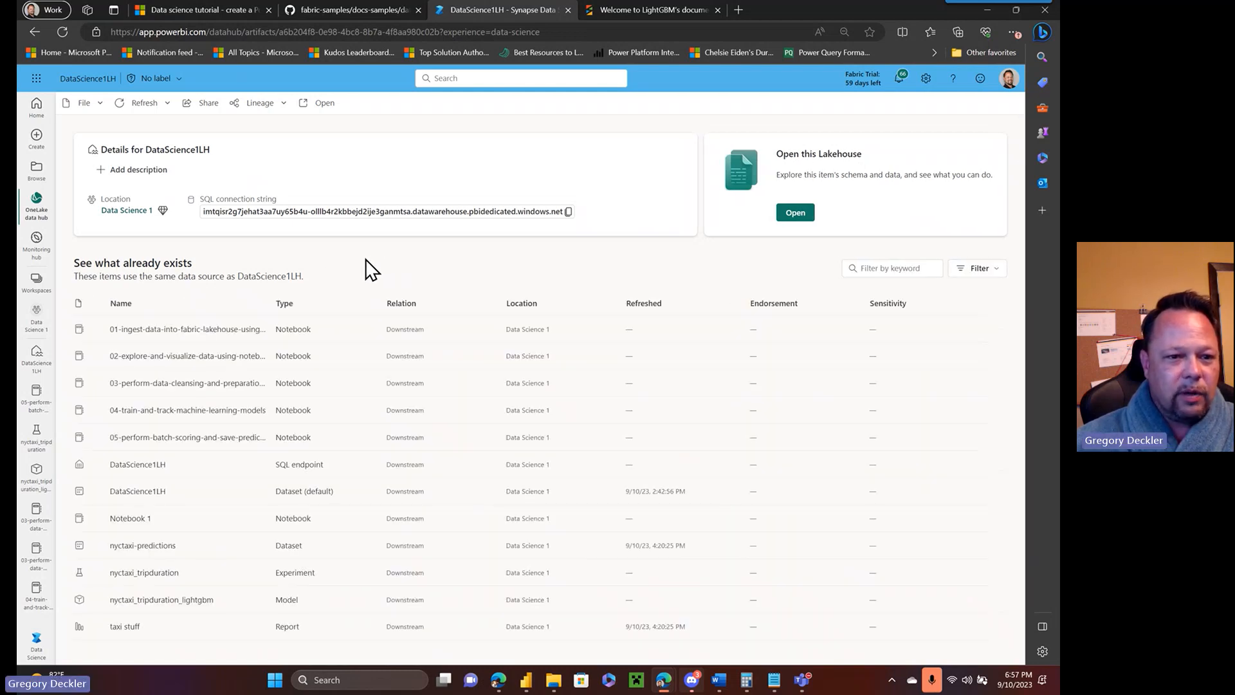
{"action": "left_click", "coordinate": [793, 212]}
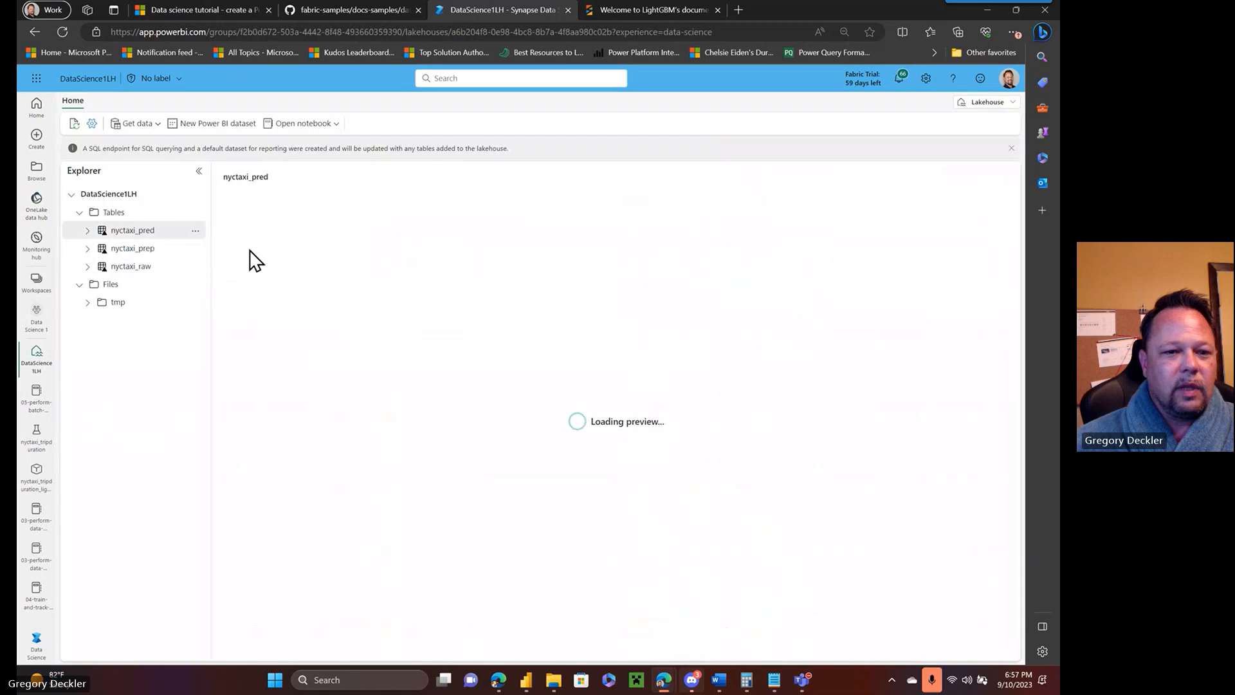
- Create a new Power BI dataset containing only the nyctaxi_pred table and start a new report from it
{"action": "left_click", "coordinate": [229, 134]}
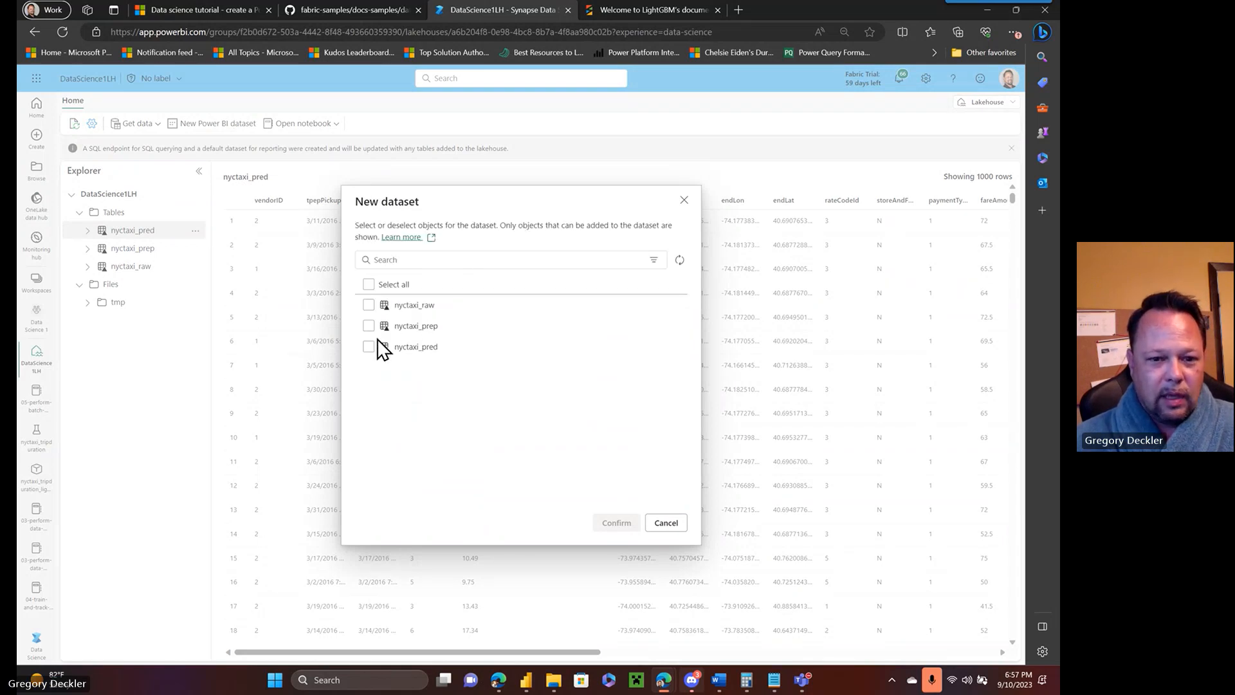
{"action": "left_click", "coordinate": [369, 347]}
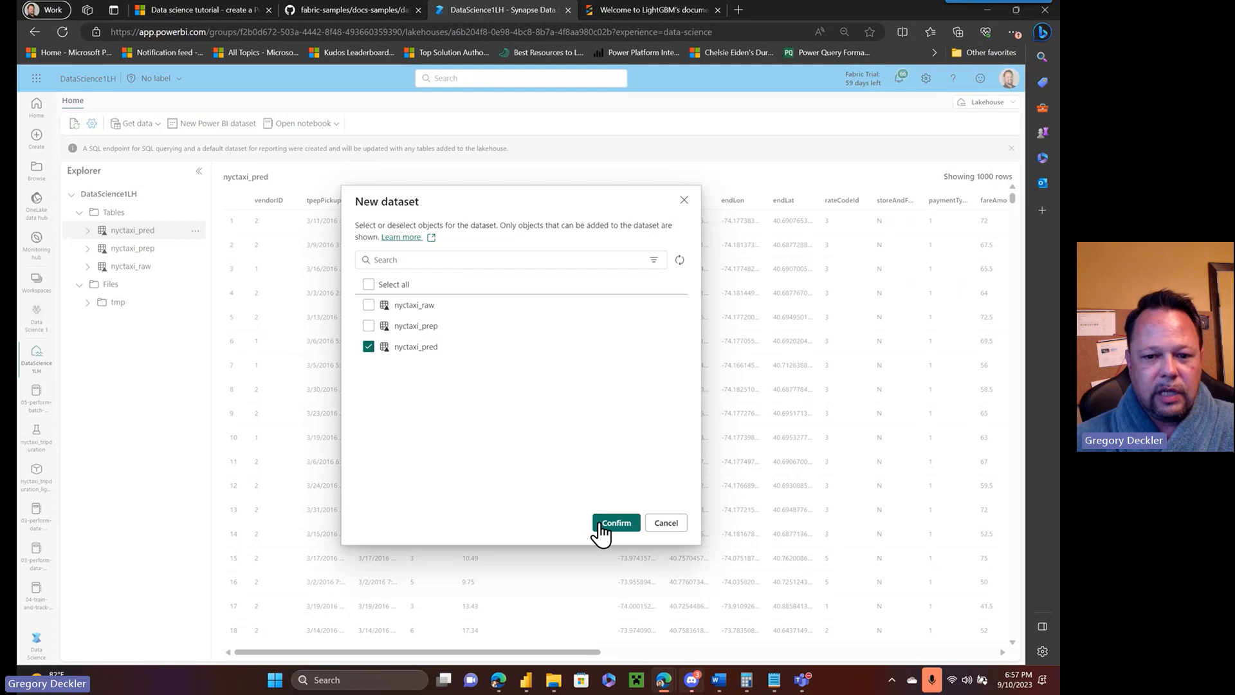
{"action": "left_click", "coordinate": [616, 523]}
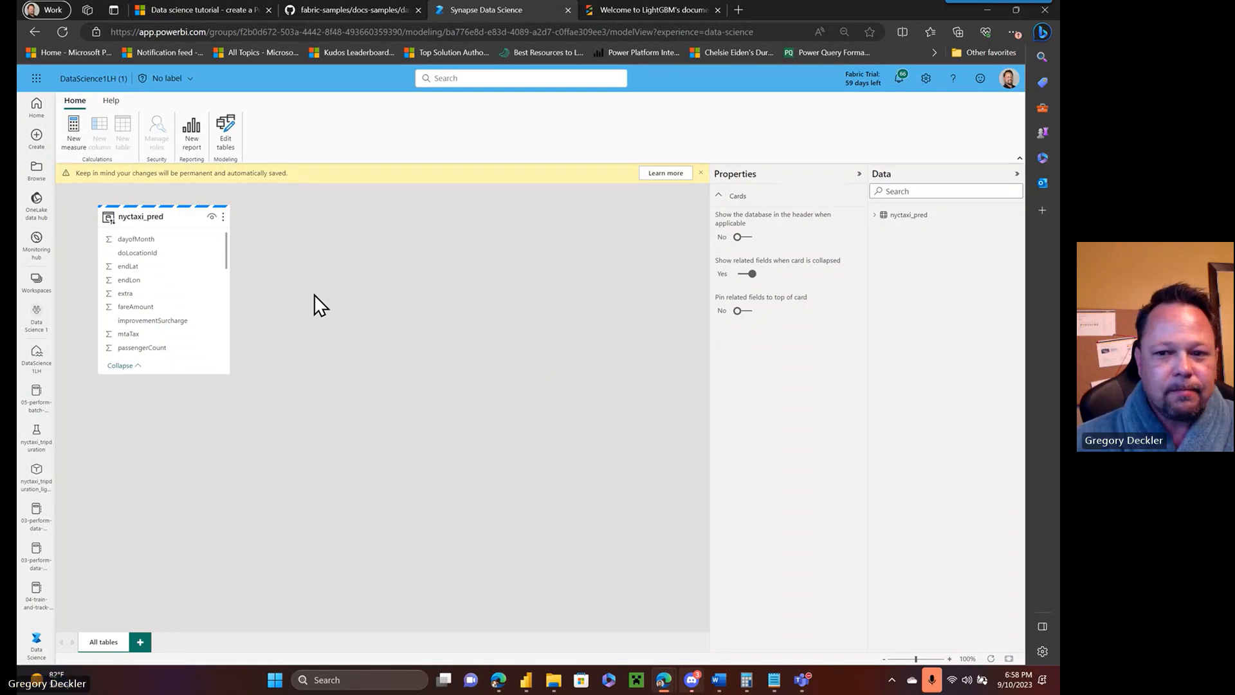
{"action": "left_click", "coordinate": [197, 130]}
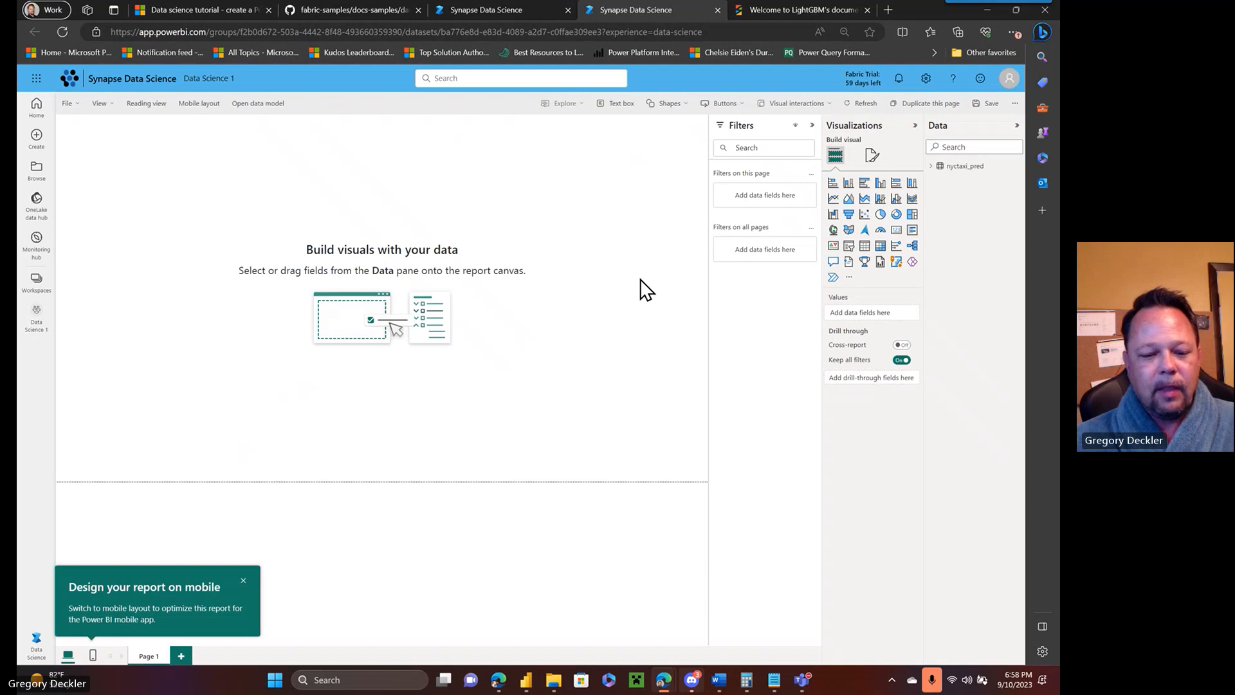
- Consult the tutorial's sample visuals section, add a slicer for pickupDate to the report page and reduce its height
{"action": "left_click", "coordinate": [248, 12]}
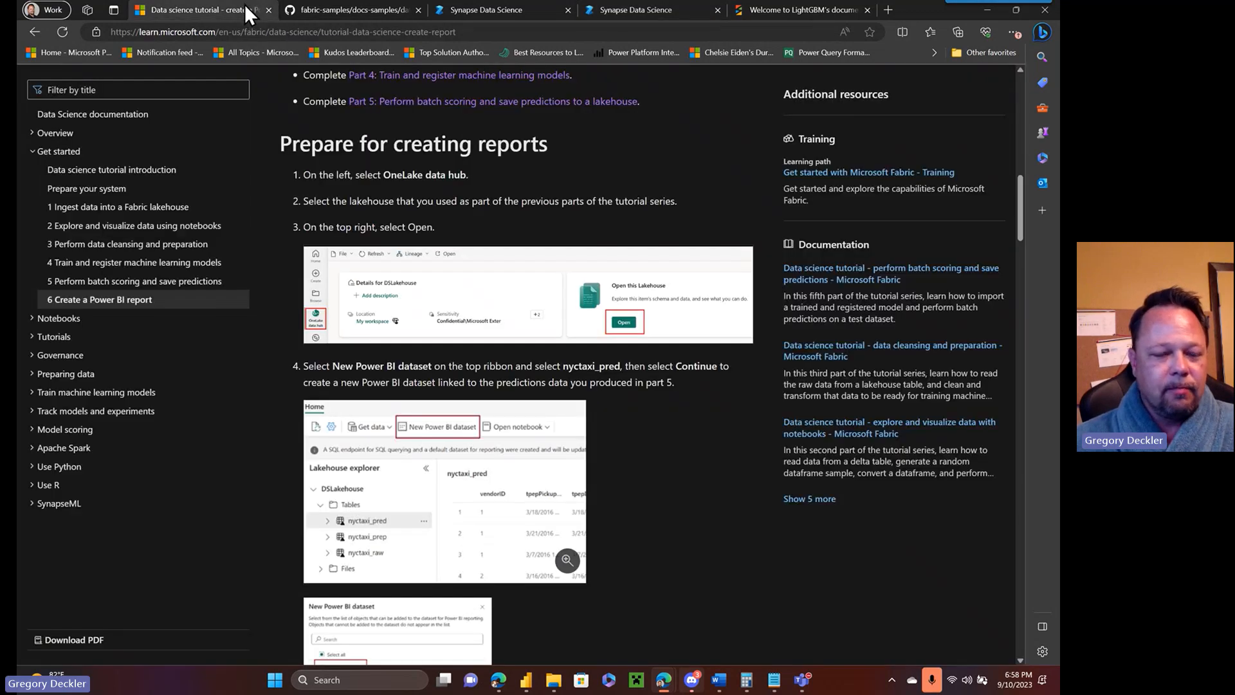
{"action": "scroll", "coordinate": [515, 211], "scroll_direction": "down", "scroll_amount": 5}
{"action": "scroll", "coordinate": [515, 211], "scroll_direction": "down", "scroll_amount": 15}
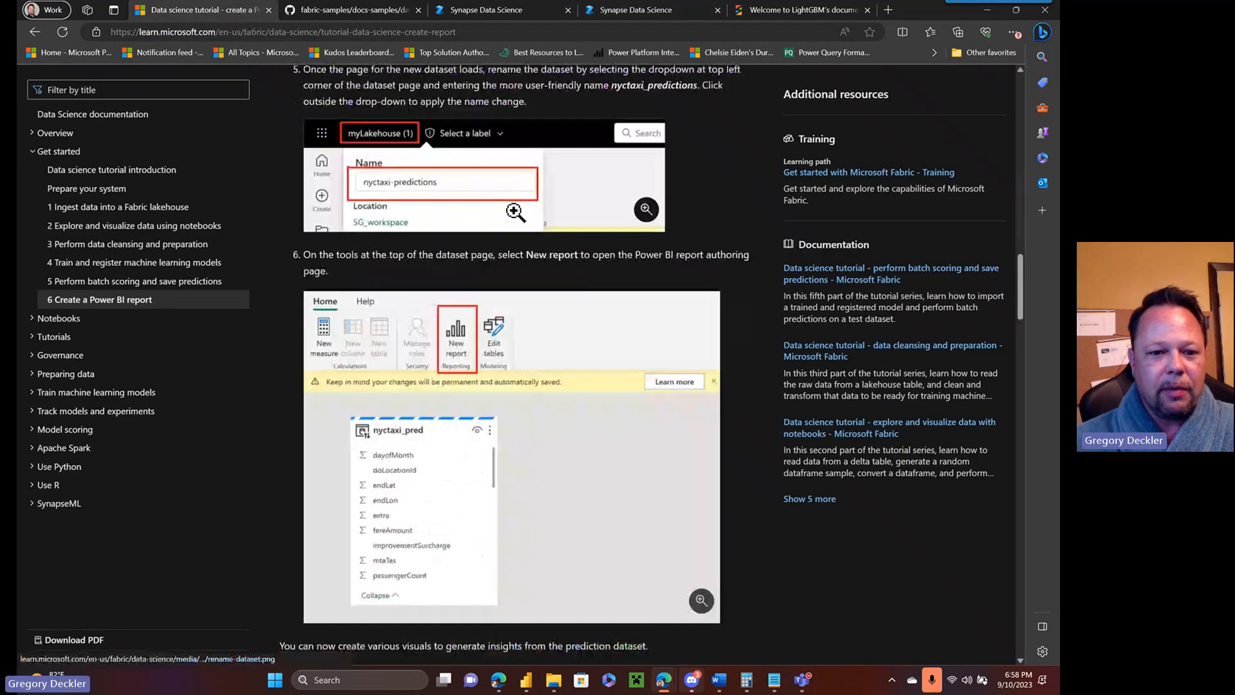
{"action": "scroll", "coordinate": [514, 211], "scroll_direction": "down", "scroll_amount": 3}
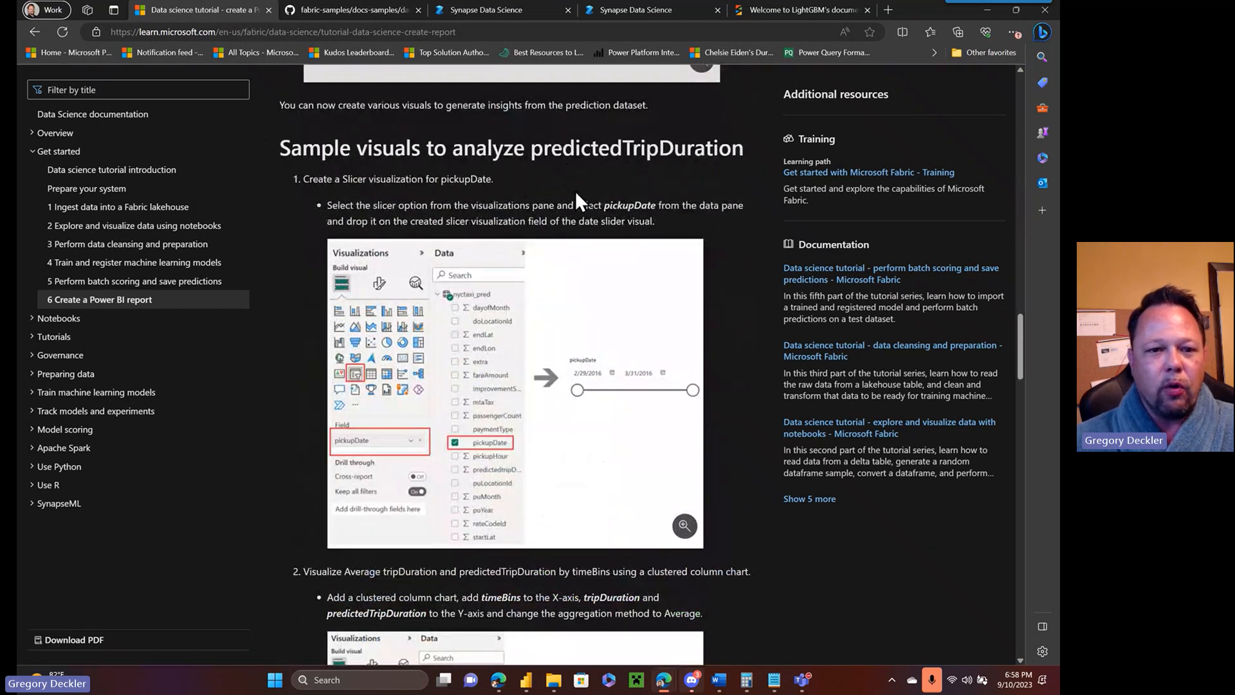
{"action": "key", "text": "alt+Tab"}
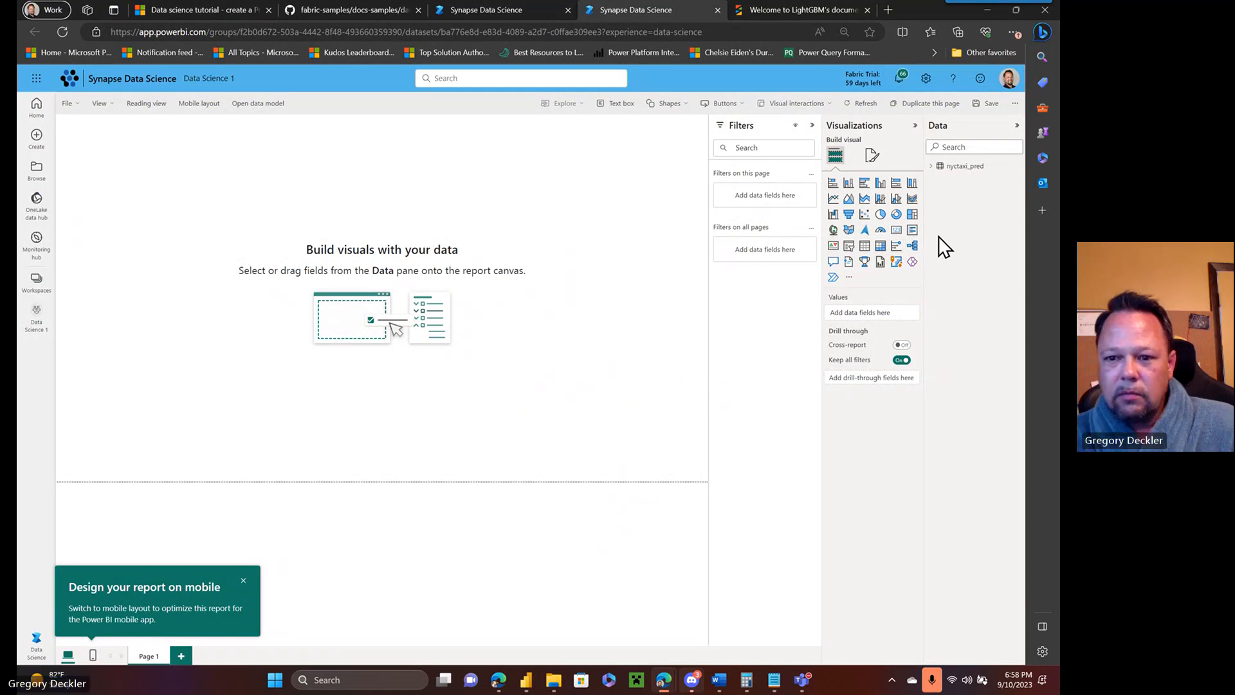
{"action": "left_click", "coordinate": [850, 247]}
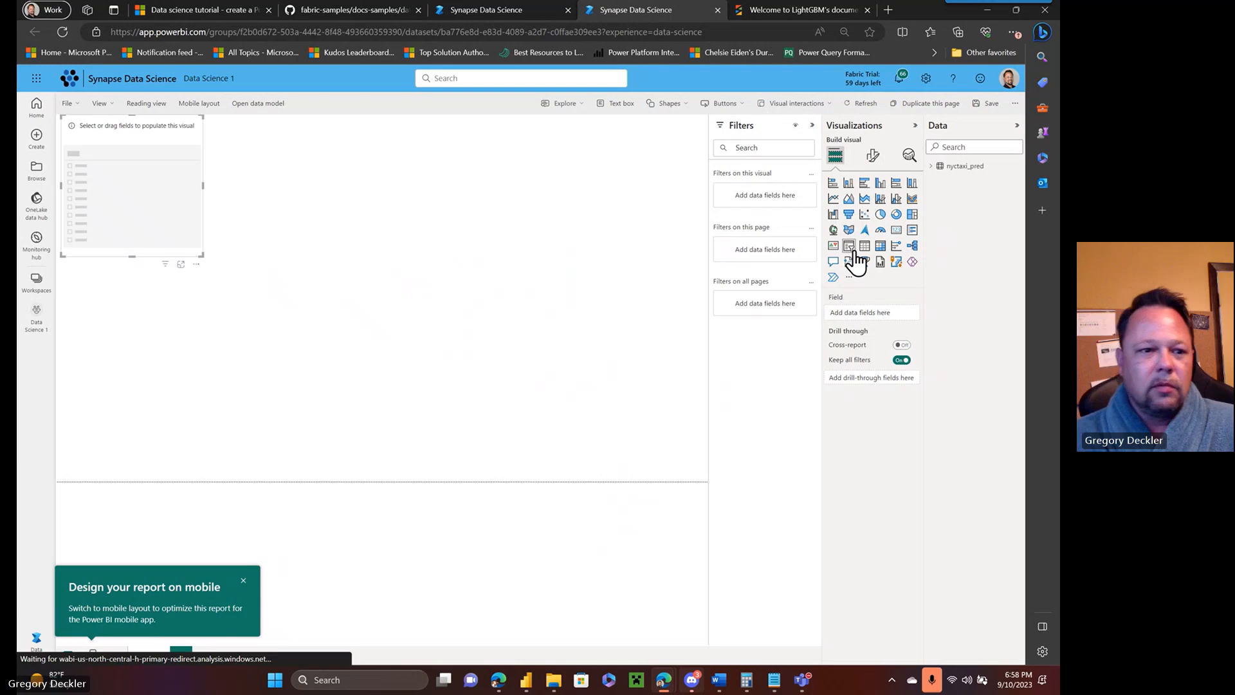
{"action": "left_click", "coordinate": [930, 166]}
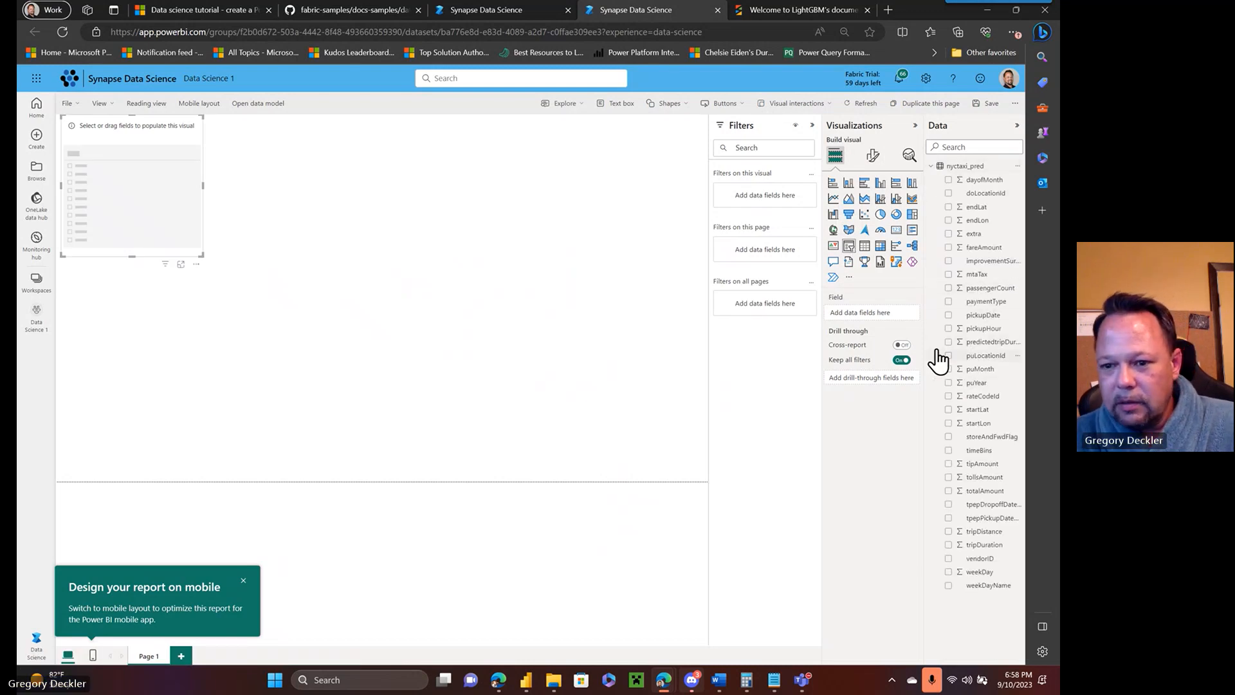
{"action": "left_click", "coordinate": [948, 315]}
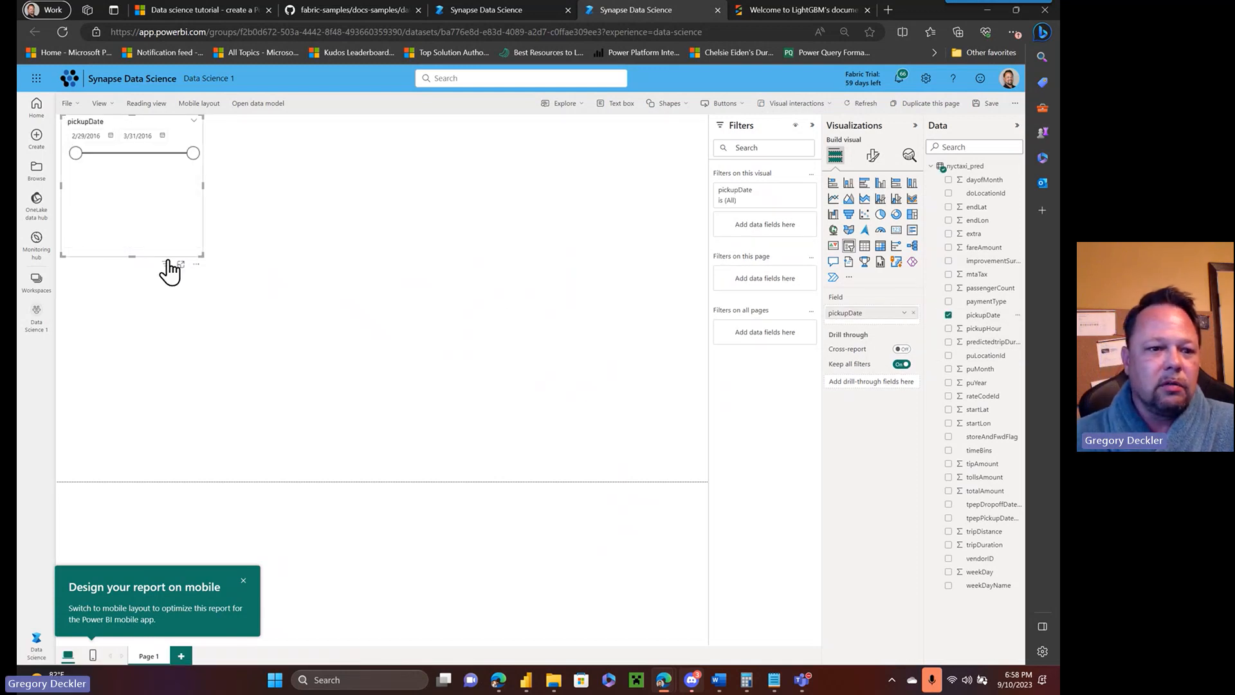
{"action": "left_click_drag", "start_coordinate": [131, 255], "coordinate": [132, 186]}
{"action": "left_click", "coordinate": [144, 249]}
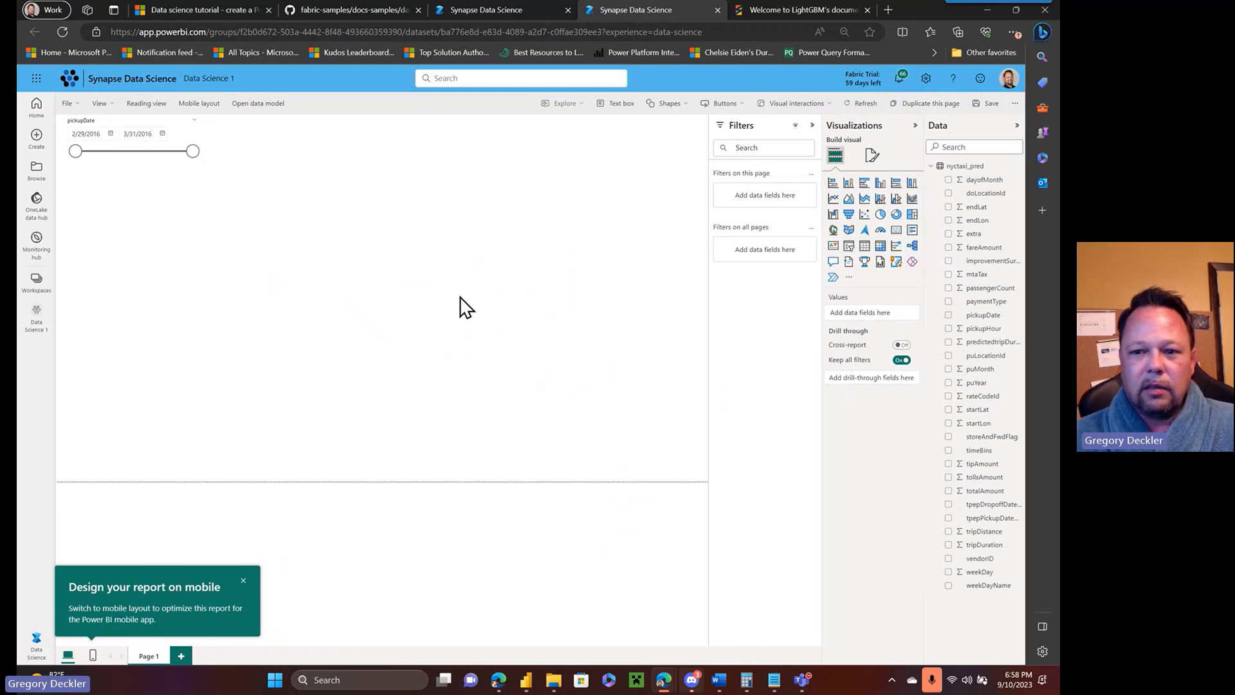
- Add a clustered column chart below the slicer, stretch it to the page's lower edge and look up its fields in the tutorial
{"action": "left_click", "coordinate": [879, 183]}
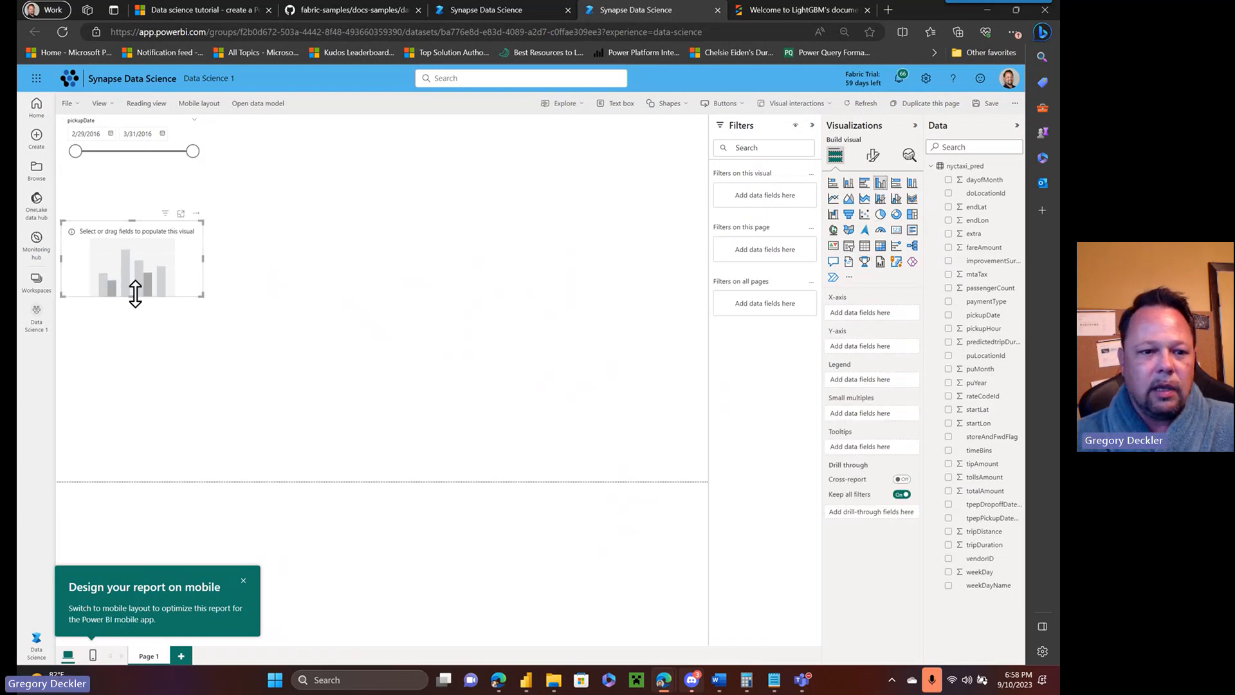
{"action": "left_click_drag", "start_coordinate": [135, 292], "coordinate": [122, 515]}
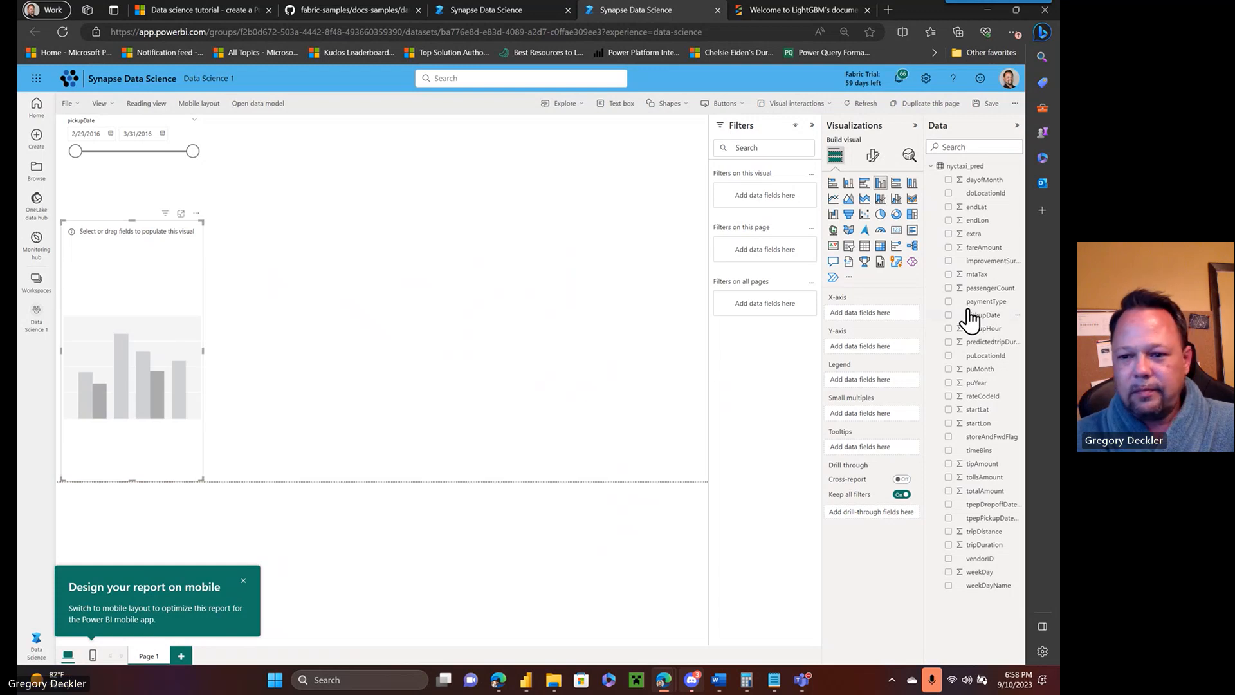
{"action": "key", "text": "alt+Tab"}
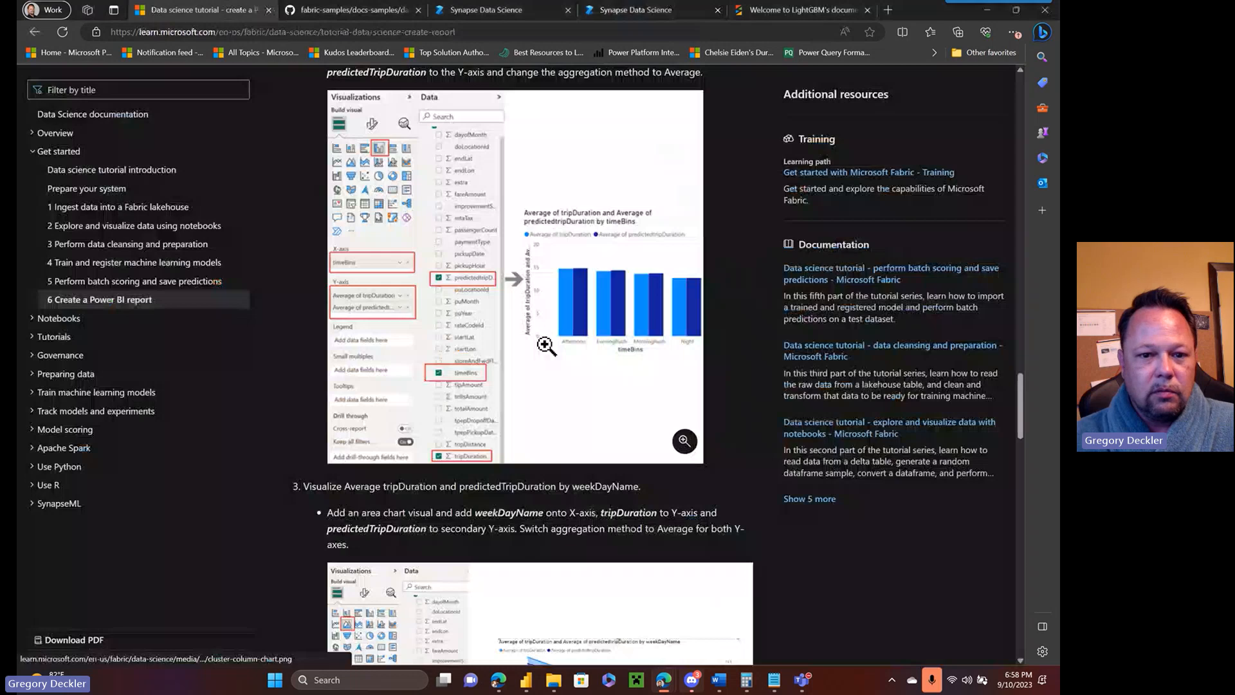
{"action": "scroll", "coordinate": [546, 346], "scroll_direction": "down", "scroll_amount": 1}
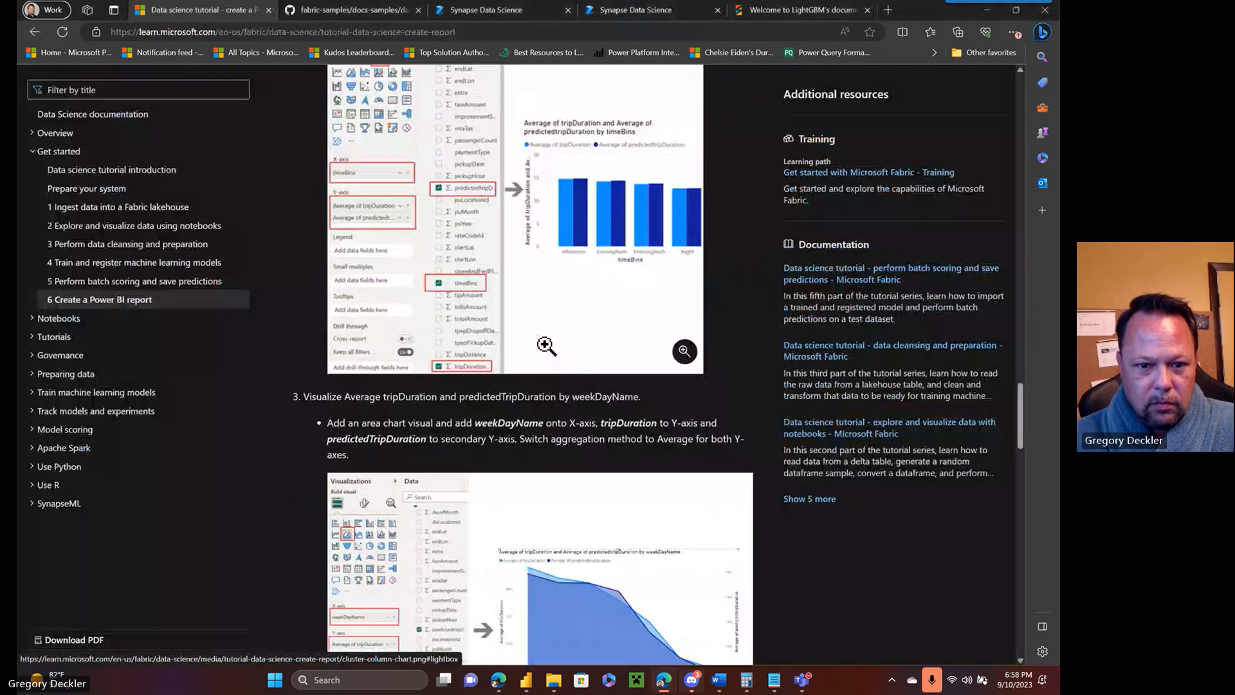
{"action": "scroll", "coordinate": [546, 346], "scroll_direction": "down", "scroll_amount": 1}
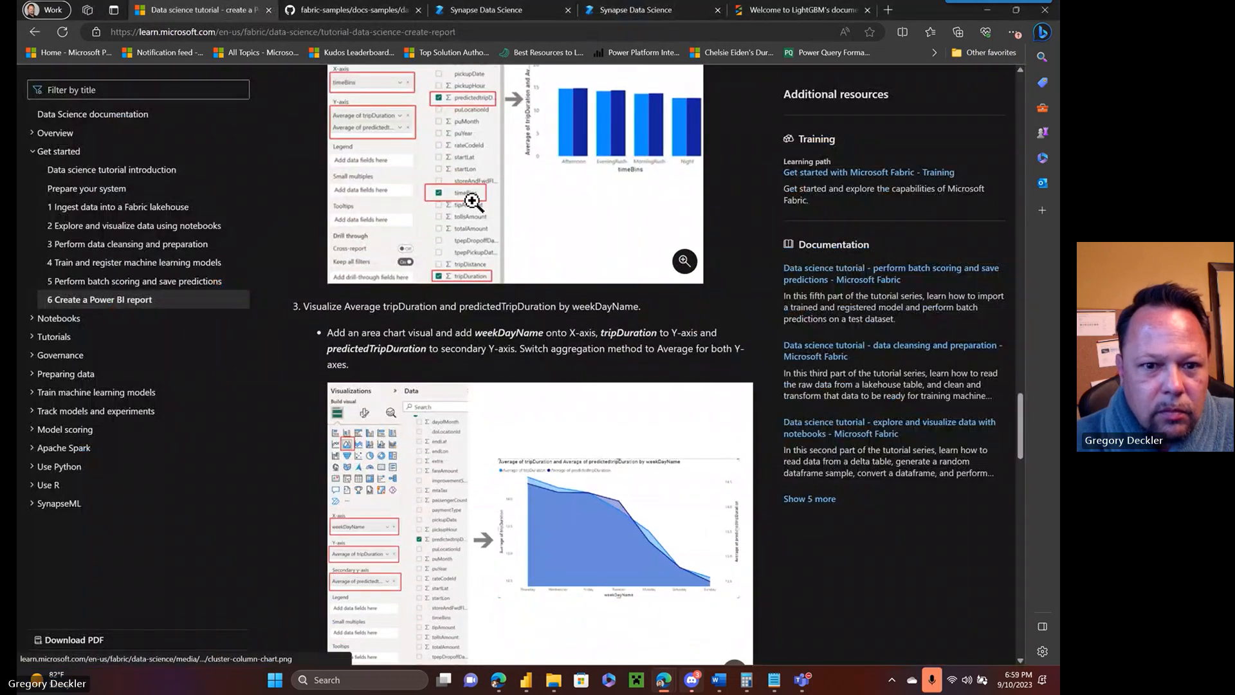
- Plot tripDuration and predictedtripDuration by timeBins in the clustered column chart and widen it to about half the page
{"action": "left_click", "coordinate": [635, 10]}
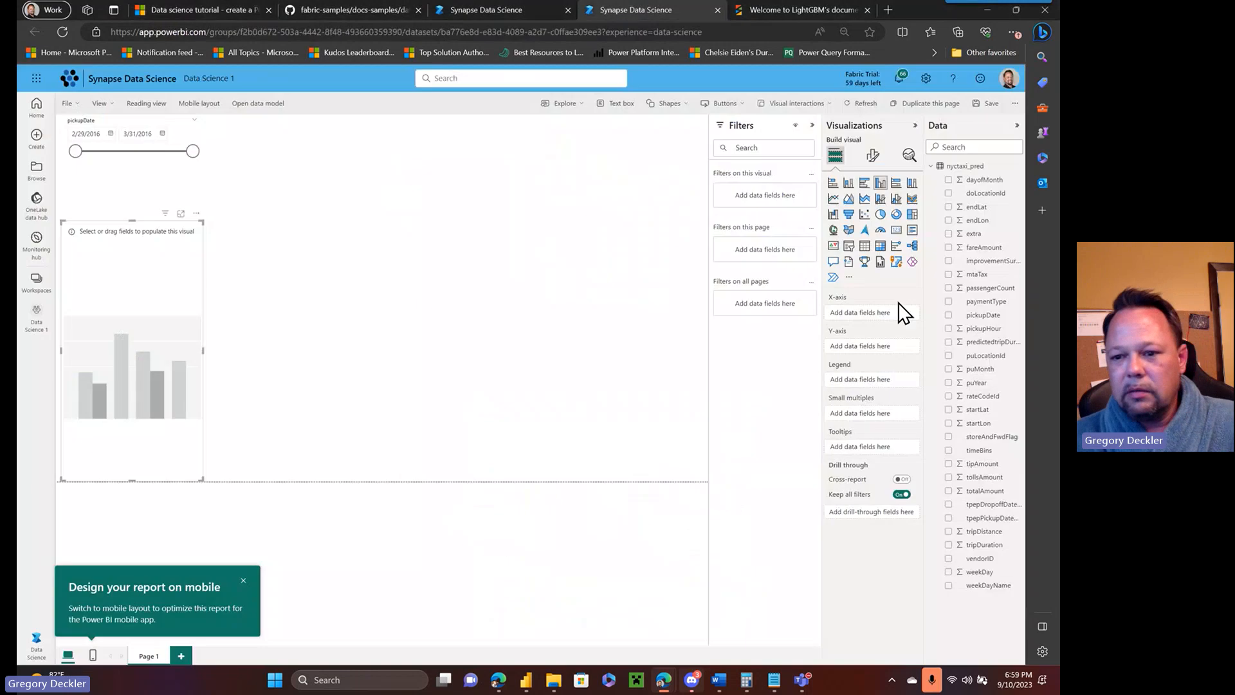
{"action": "left_click", "coordinate": [949, 451]}
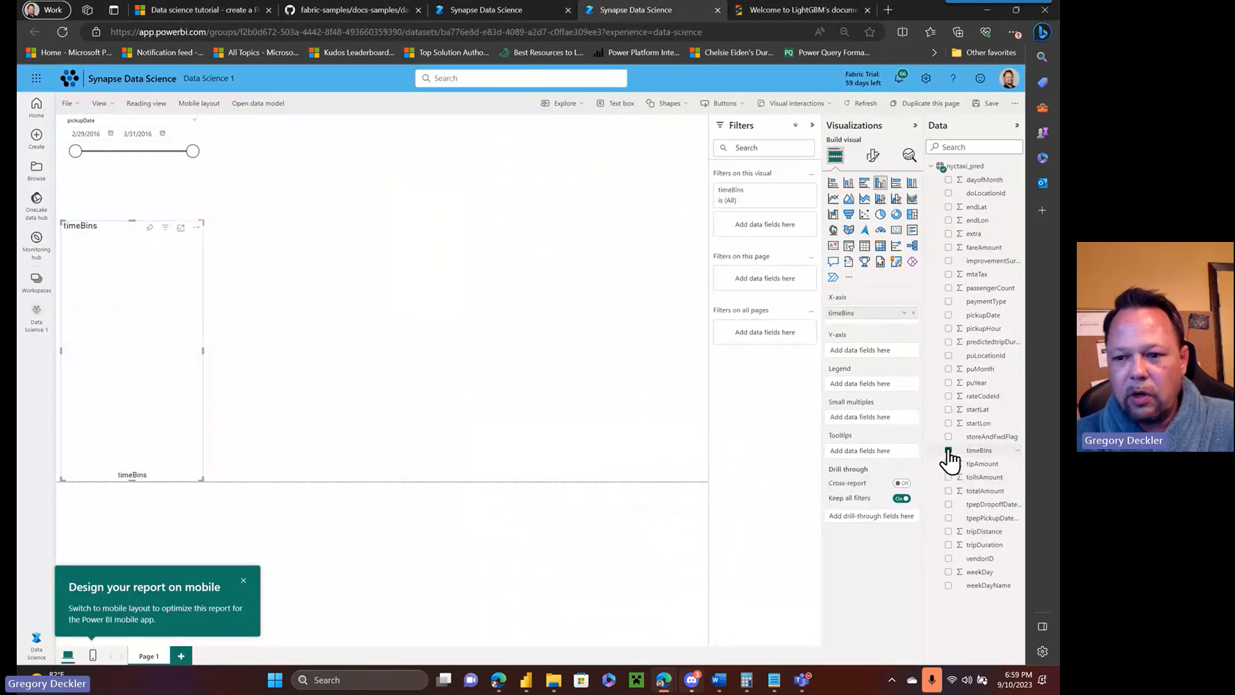
{"action": "left_click", "coordinate": [948, 545]}
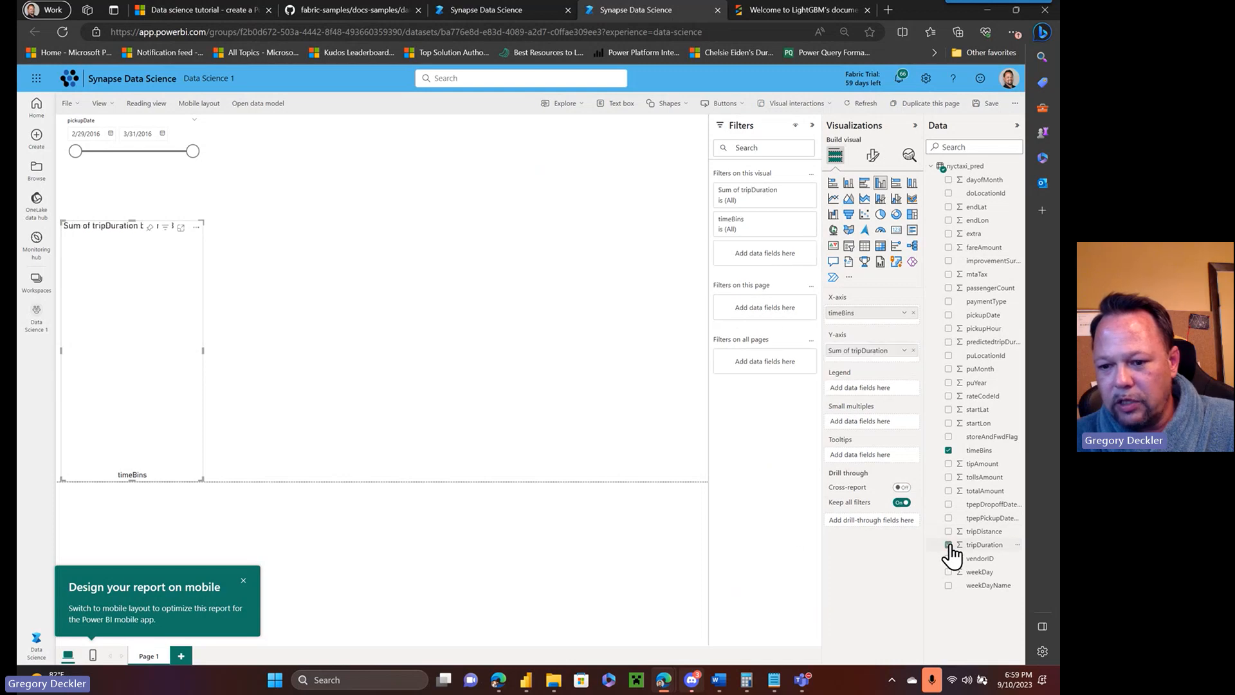
{"action": "left_click", "coordinate": [949, 342]}
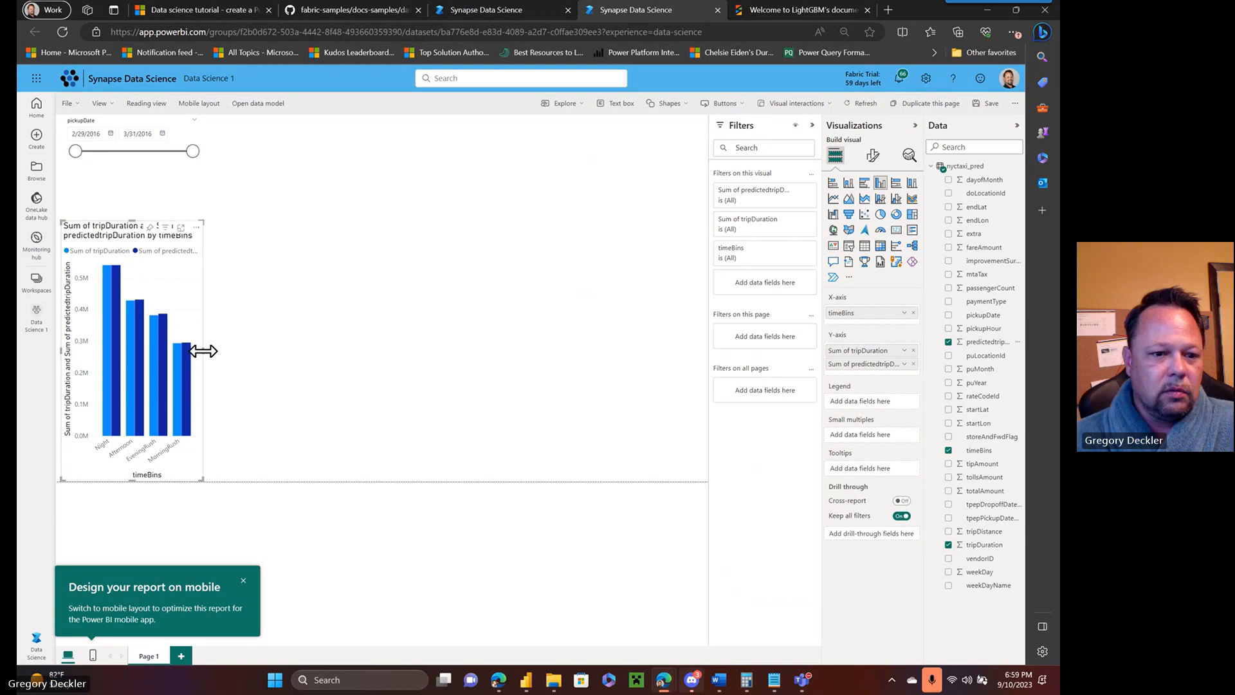
{"action": "left_click_drag", "start_coordinate": [202, 351], "coordinate": [389, 385]}
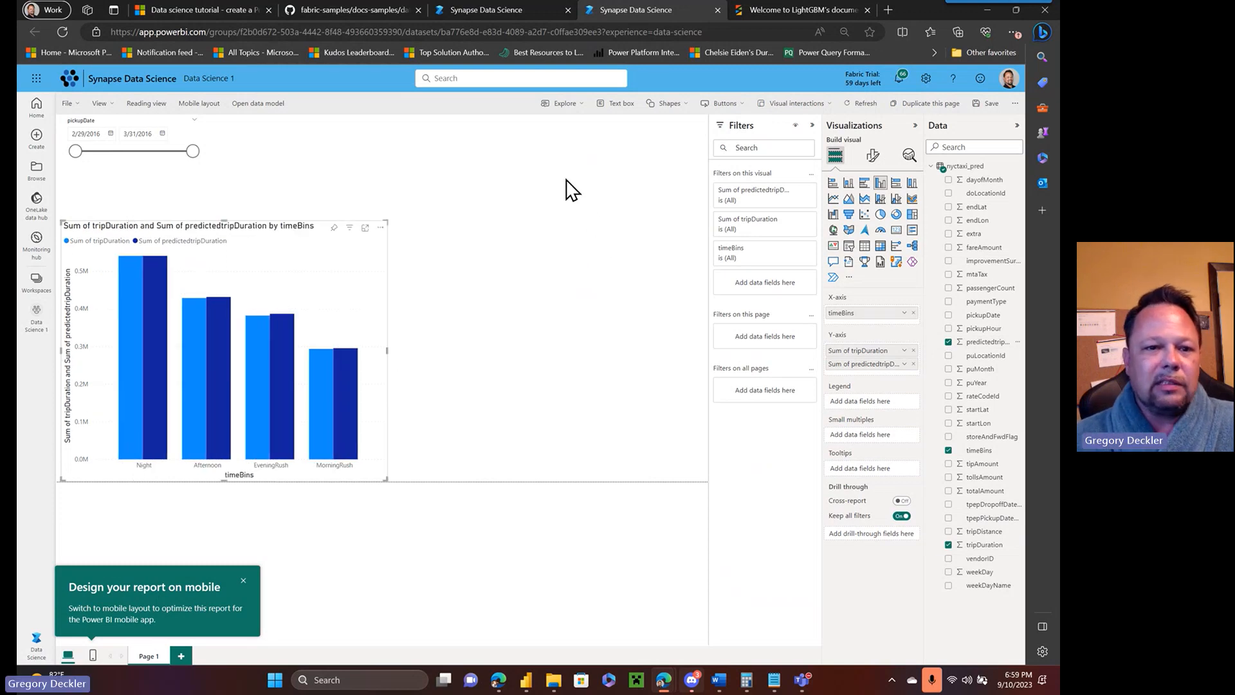
- Open the finished taxi stuff report from the Data Science 1 workspace
{"action": "left_click", "coordinate": [497, 9]}
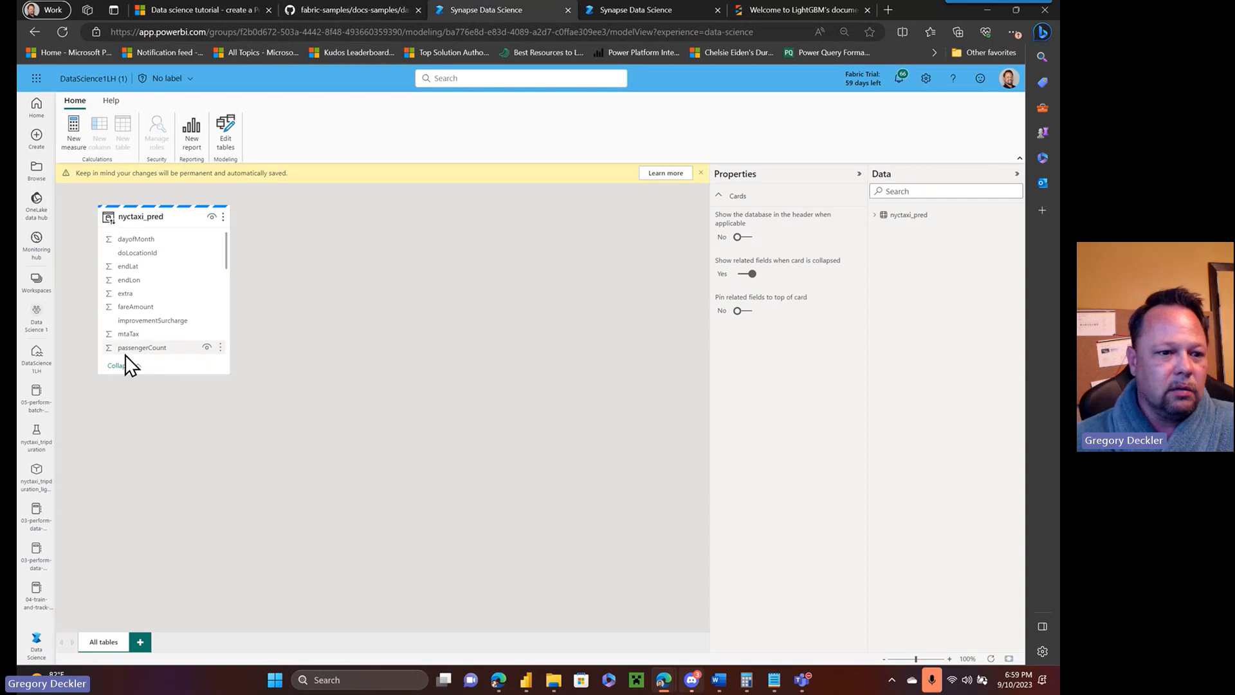
{"action": "left_click", "coordinate": [33, 320]}
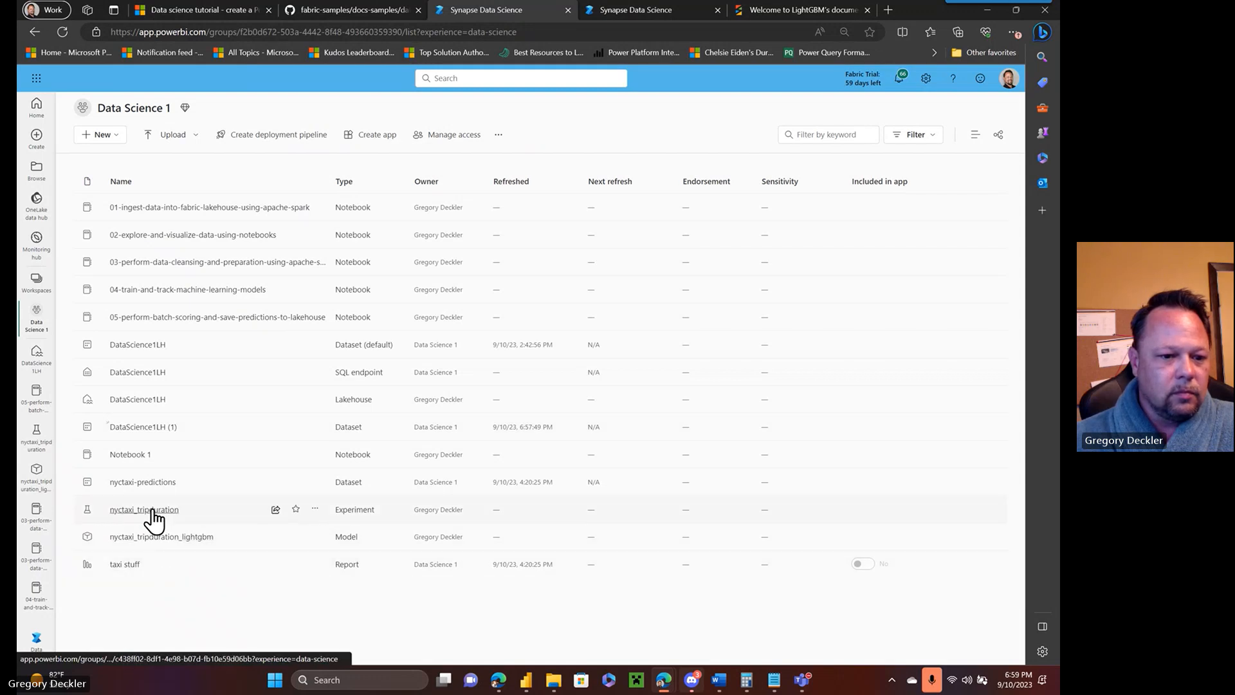
{"action": "left_click", "coordinate": [129, 566]}
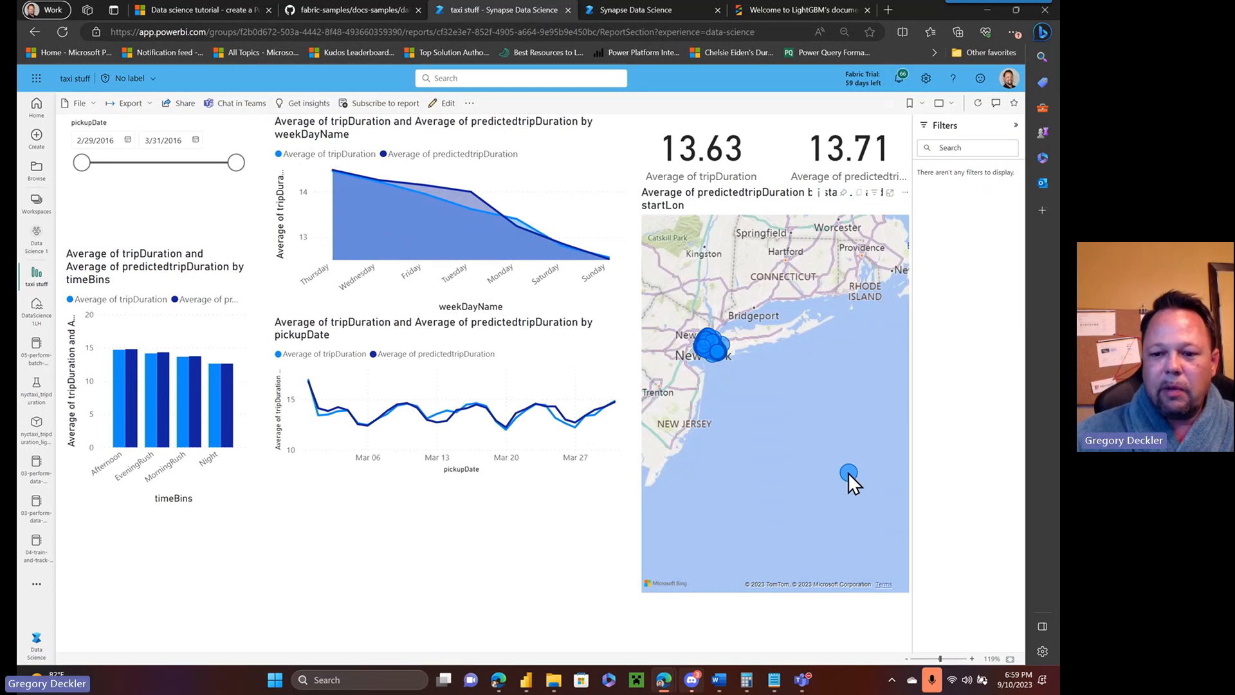
- Examine the predicted trip duration map, inspecting the outlying offshore point and zooming in on the New York pickup locations
{"action": "mouse_move", "coordinate": [850, 473]}
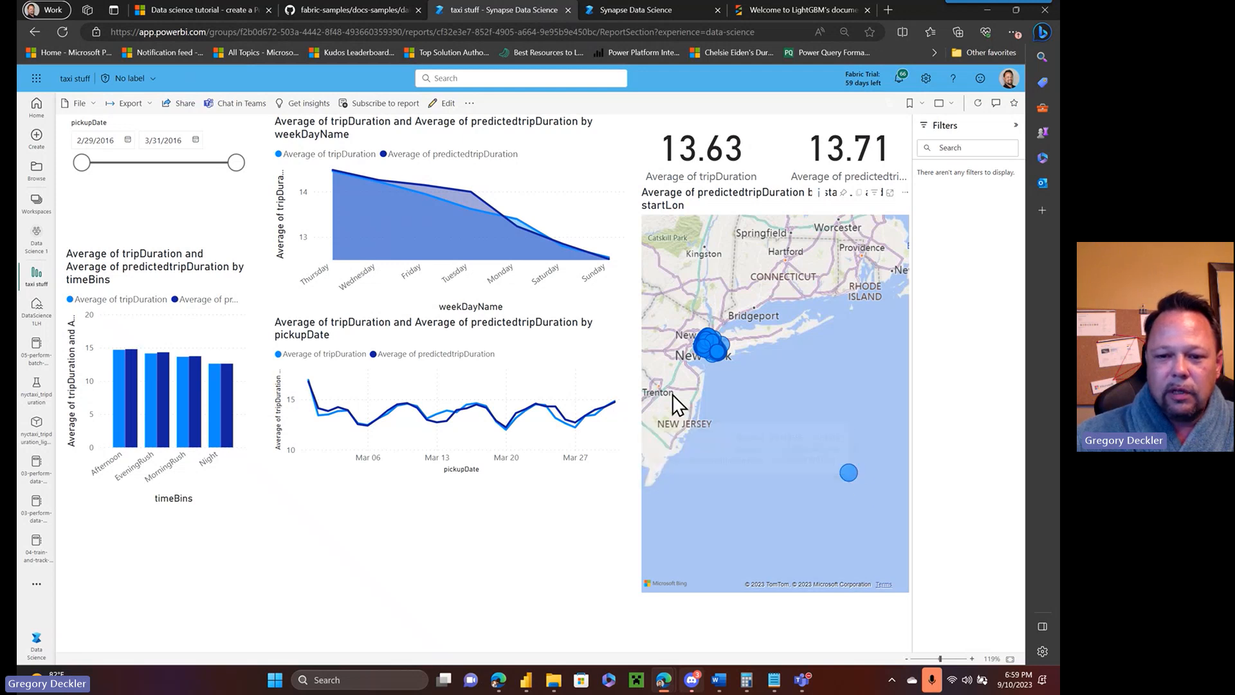
{"action": "scroll", "coordinate": [743, 391], "scroll_direction": "up", "scroll_amount": 5}
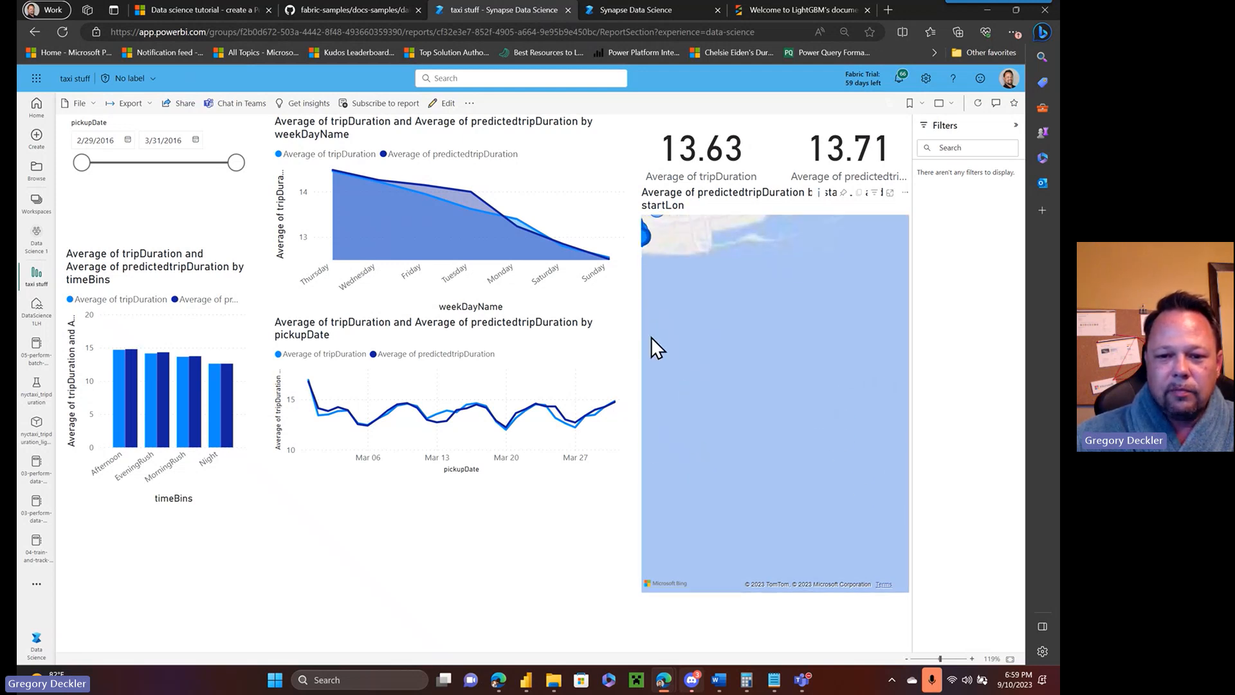
{"action": "scroll", "coordinate": [714, 444], "scroll_direction": "down", "scroll_amount": 4}
{"action": "left_click", "coordinate": [775, 460]}
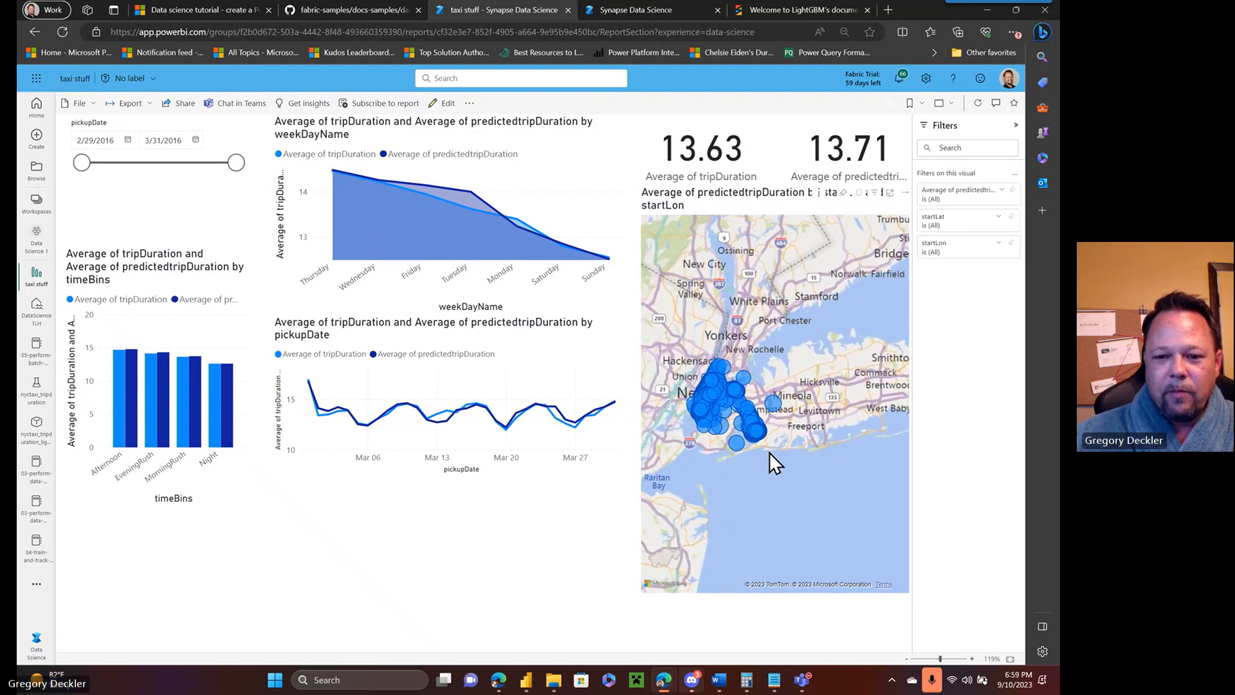
{"action": "scroll", "coordinate": [769, 452], "scroll_direction": "up", "scroll_amount": 5}
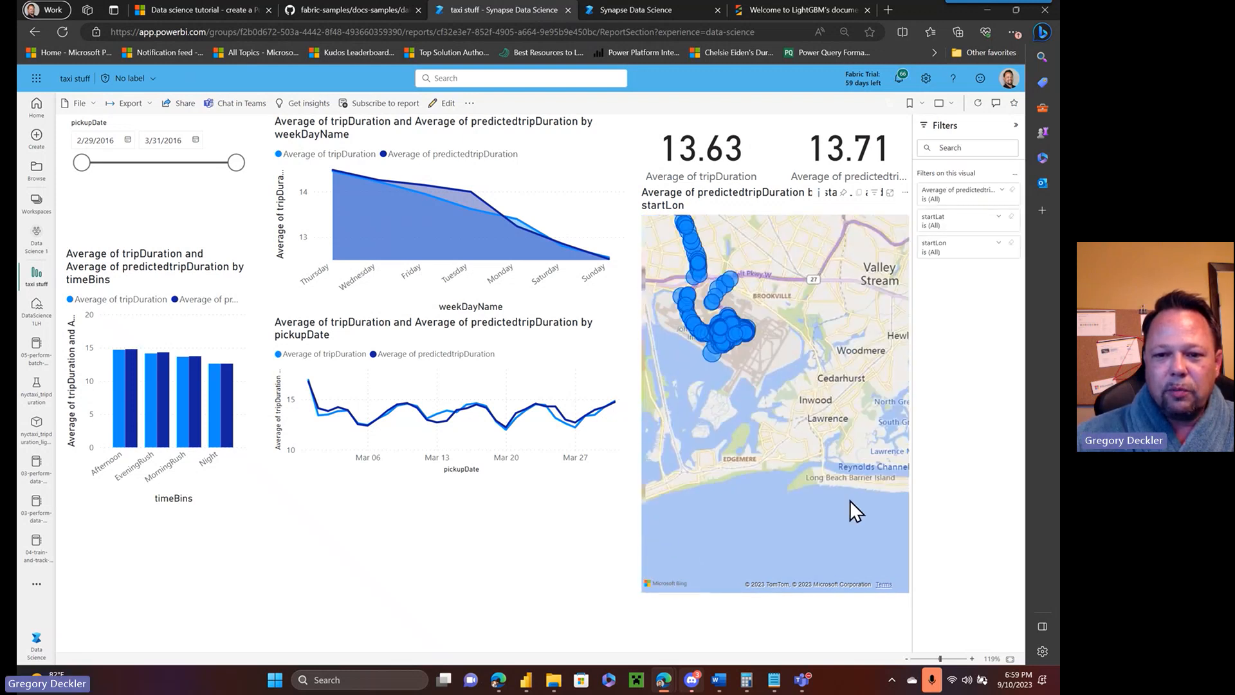
- Examine how the pickup locations spread across New York and Queens on the predicted trip duration map, zooming in on Howard Beach
{"action": "left_click_drag", "start_coordinate": [851, 500], "coordinate": [898, 519]}
{"action": "left_click_drag", "start_coordinate": [743, 425], "coordinate": [833, 494]}
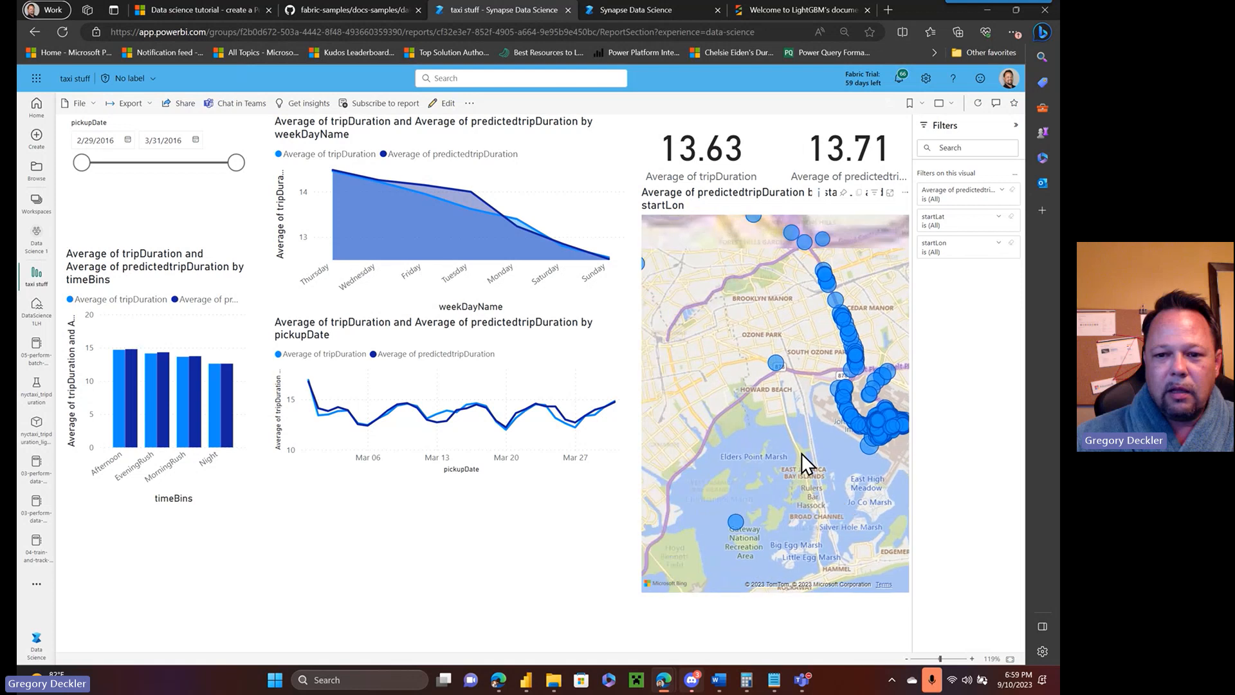
{"action": "scroll", "coordinate": [800, 445], "scroll_direction": "down", "scroll_amount": 5}
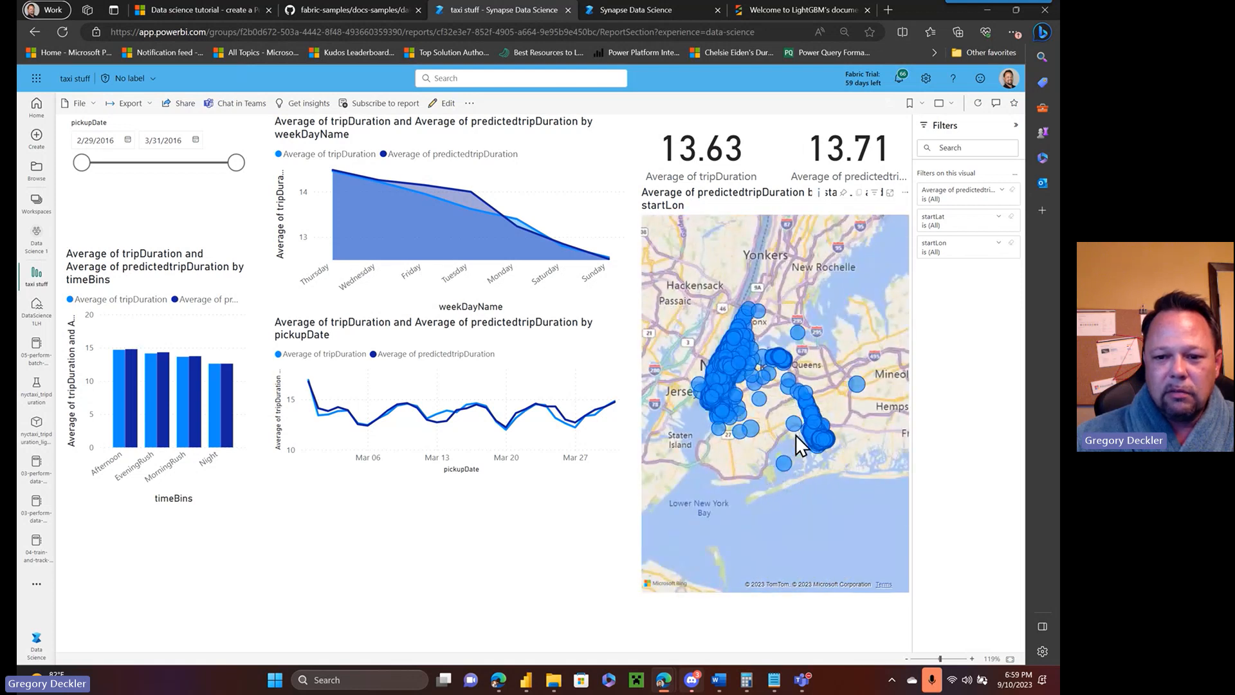
{"action": "scroll", "coordinate": [795, 434], "scroll_direction": "up", "scroll_amount": 5}
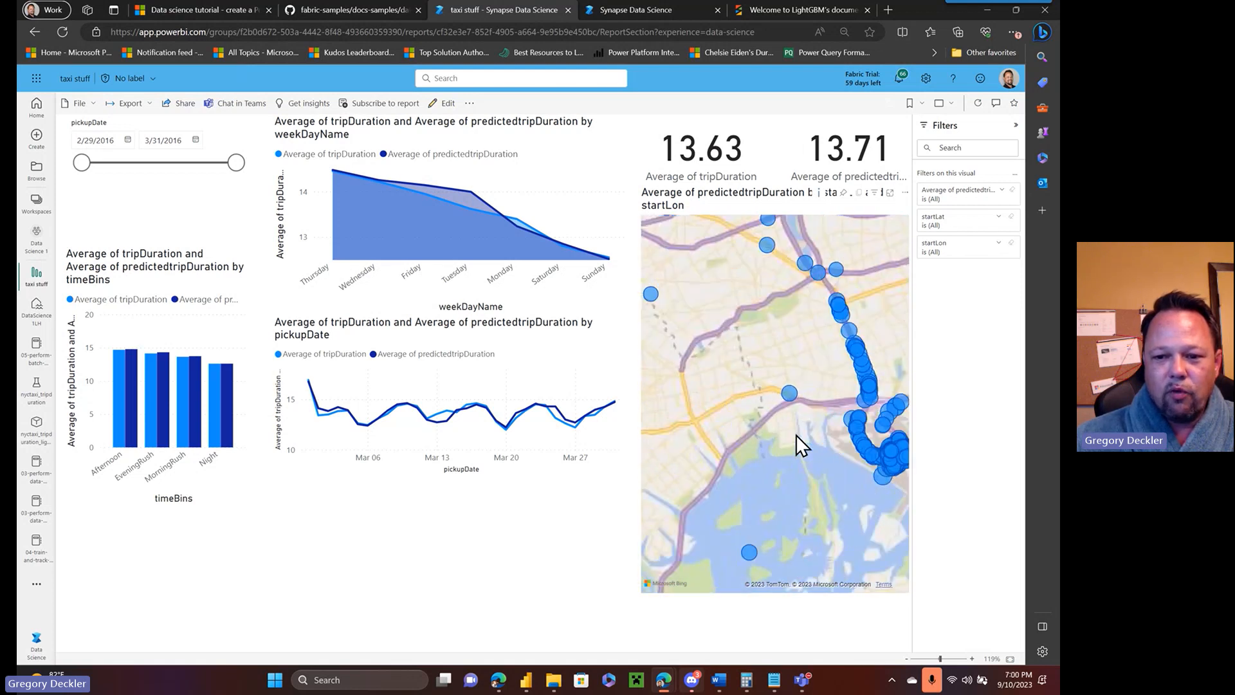
{"action": "scroll", "coordinate": [797, 434], "scroll_direction": "up", "scroll_amount": 5}
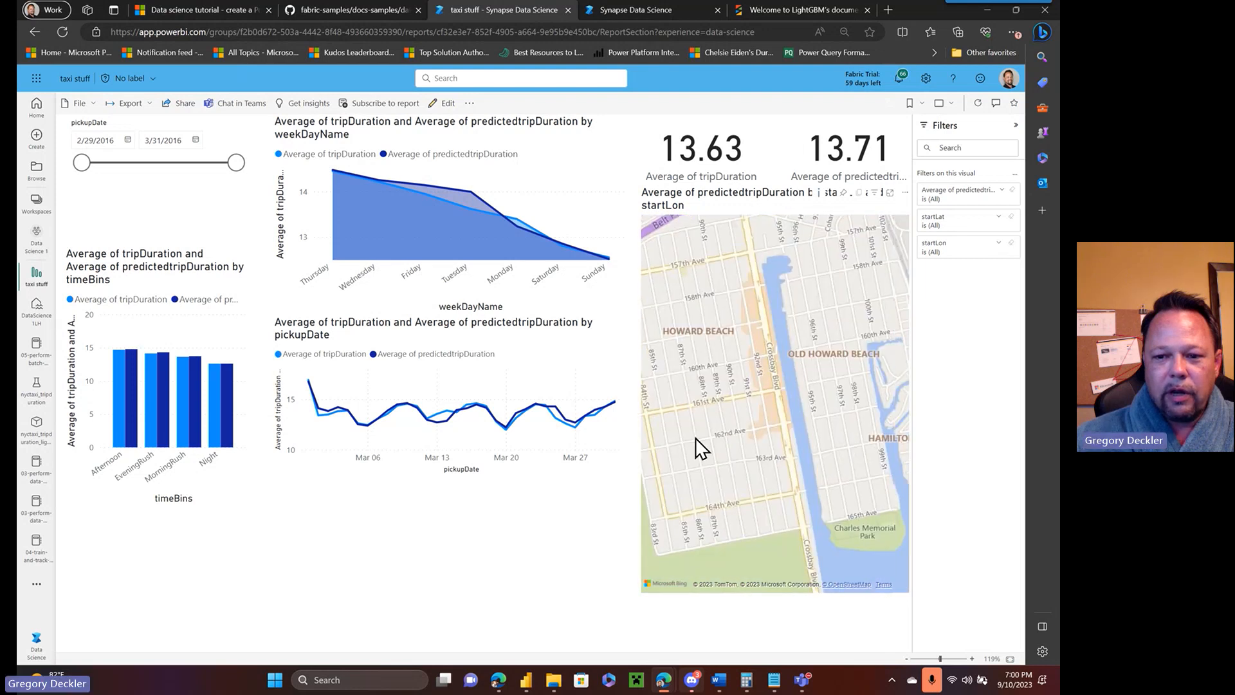
- Follow the mapped pickup points along the airport access road to the terminals and inspect the cluster at Terminal 5 up close
{"action": "left_click_drag", "start_coordinate": [696, 438], "coordinate": [673, 438]}
{"action": "left_click_drag", "start_coordinate": [798, 435], "coordinate": [671, 438]}
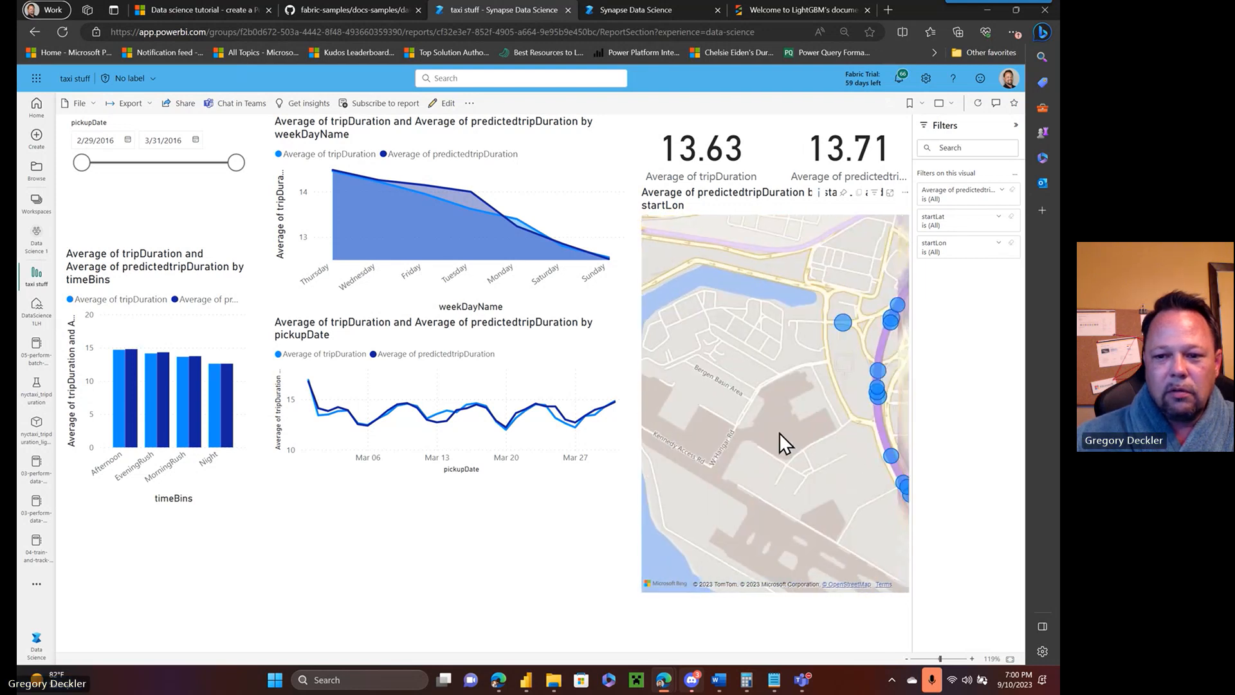
{"action": "left_click_drag", "start_coordinate": [779, 432], "coordinate": [670, 436]}
{"action": "left_click_drag", "start_coordinate": [791, 433], "coordinate": [732, 347]}
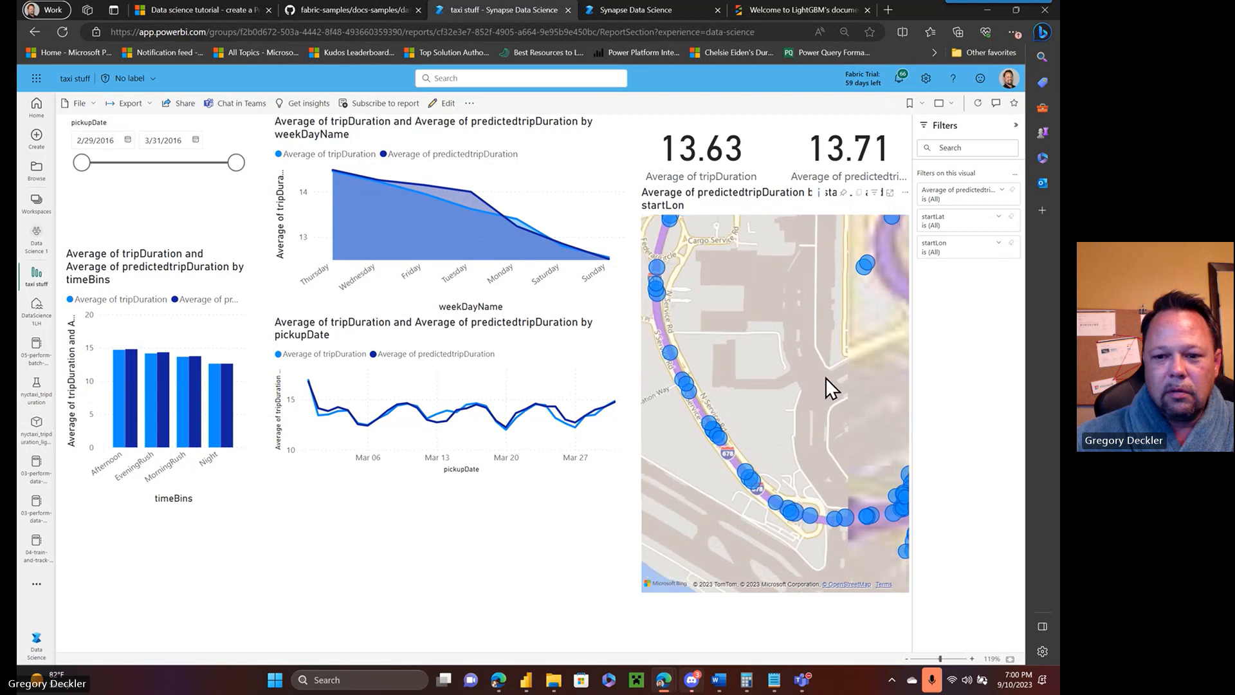
{"action": "mouse_move", "coordinate": [825, 378]}
{"action": "left_mouse_down"}
{"action": "mouse_move", "coordinate": [733, 380]}
{"action": "mouse_move", "coordinate": [740, 328]}
{"action": "left_mouse_up"}
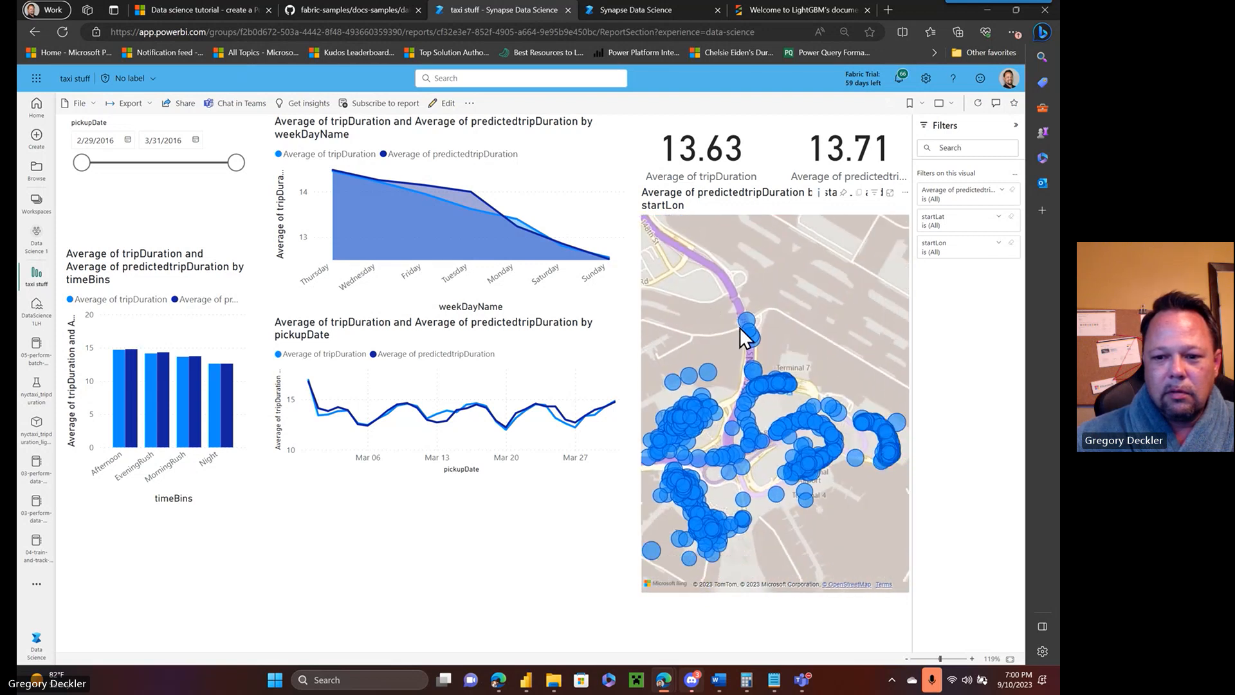
{"action": "left_click_drag", "start_coordinate": [831, 393], "coordinate": [774, 310]}
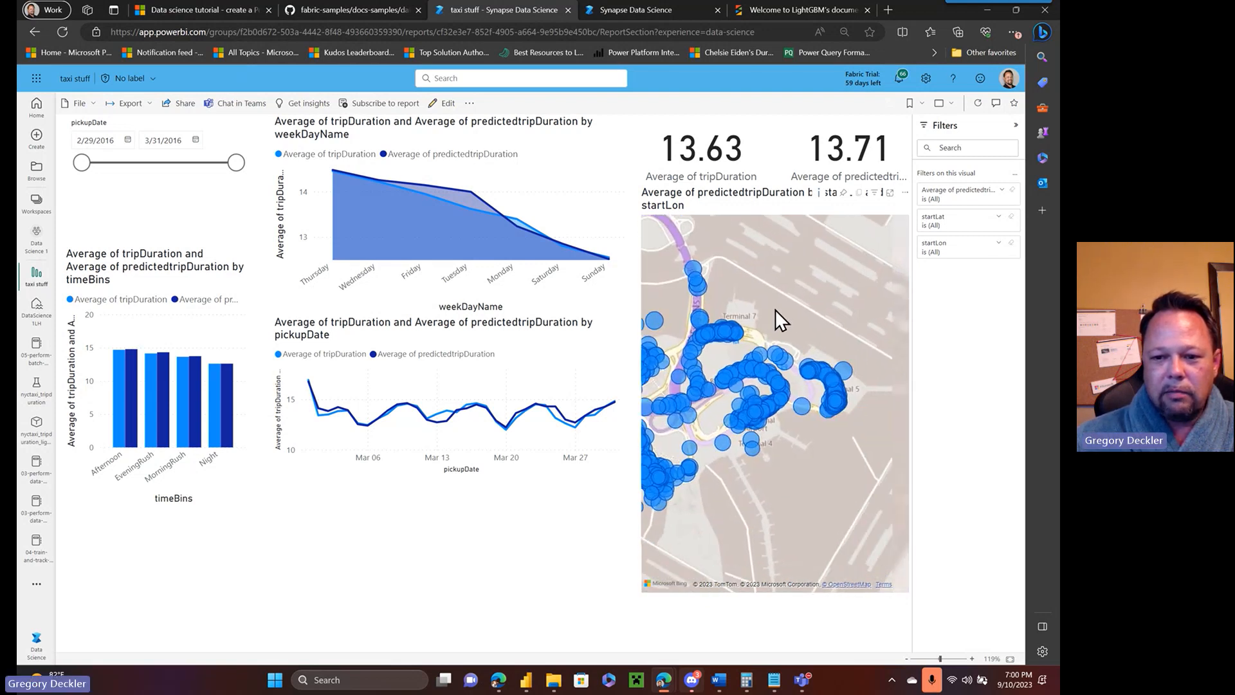
{"action": "scroll", "coordinate": [793, 324], "scroll_direction": "up", "scroll_amount": 3}
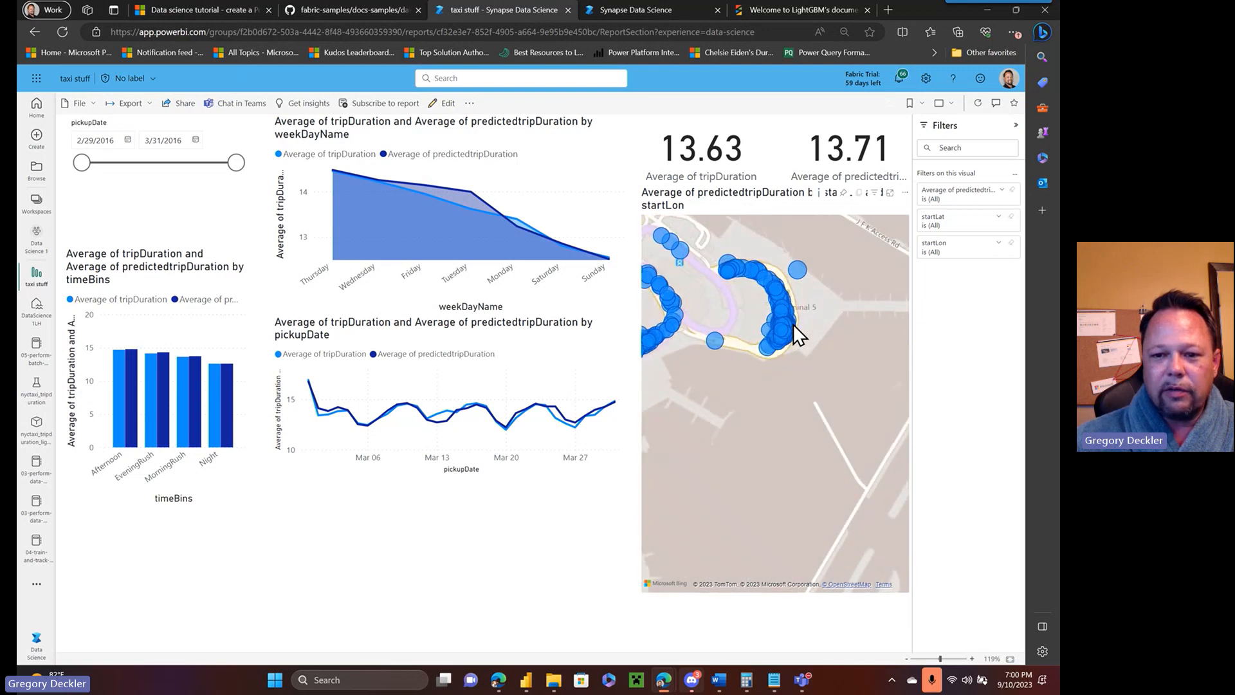
{"action": "scroll", "coordinate": [793, 324], "scroll_direction": "up", "scroll_amount": 3}
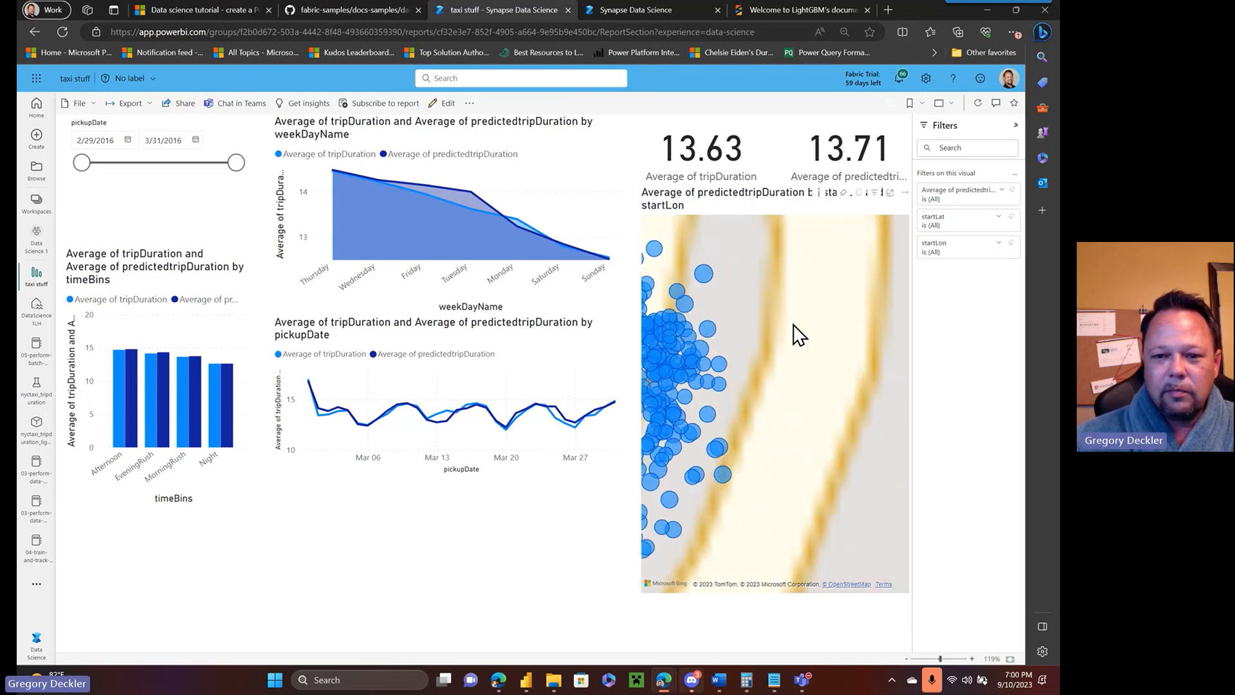
{"action": "left_click_drag", "start_coordinate": [774, 315], "coordinate": [866, 348]}
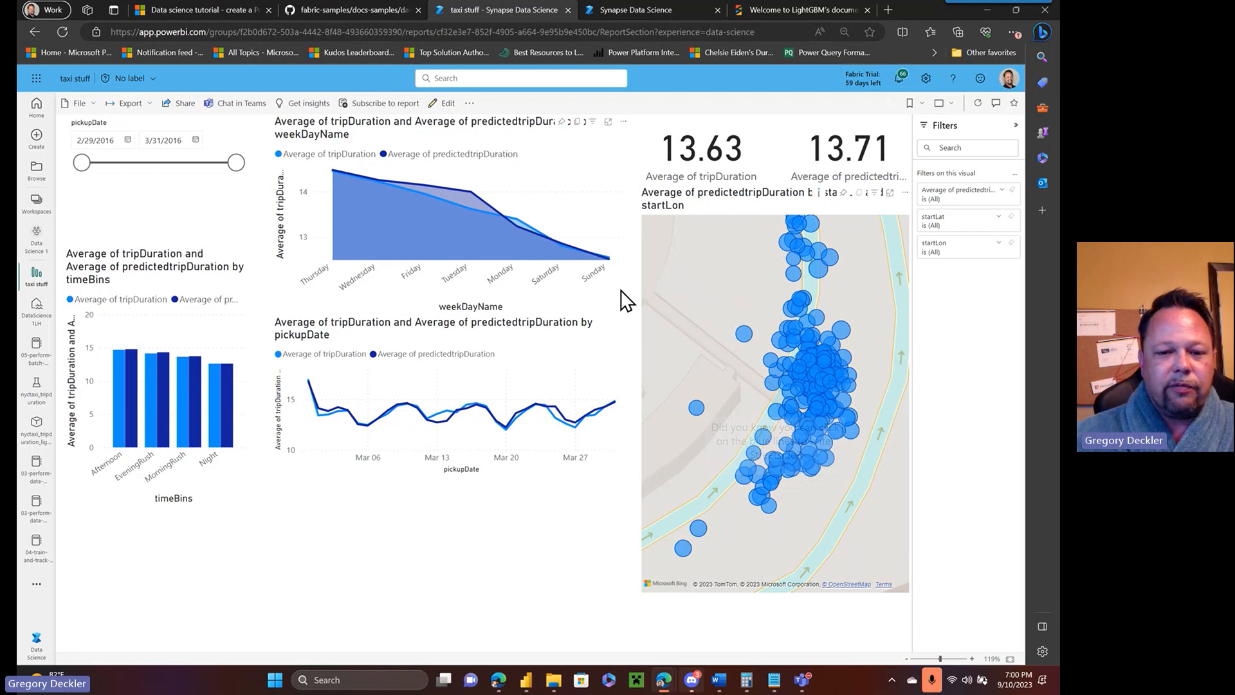
- Check the actual and predicted average trip durations for 3/27/2016 in the pickupDate line chart
{"action": "mouse_move", "coordinate": [513, 385]}
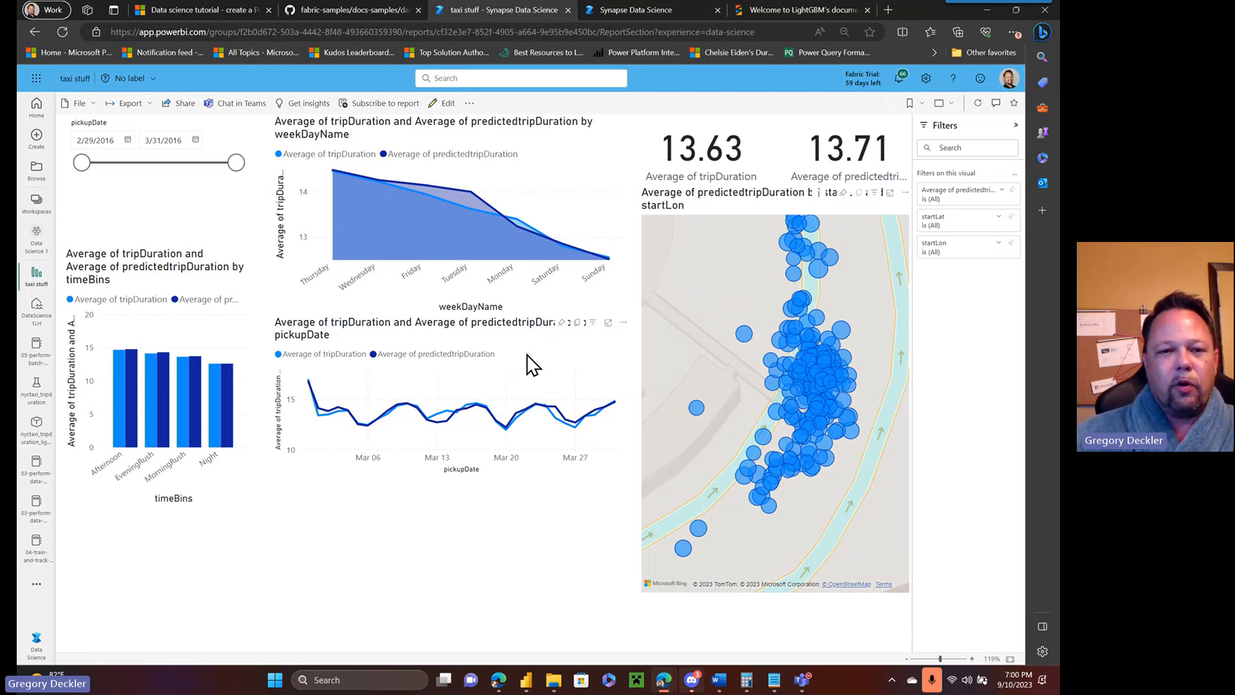
{"action": "mouse_move", "coordinate": [592, 325]}
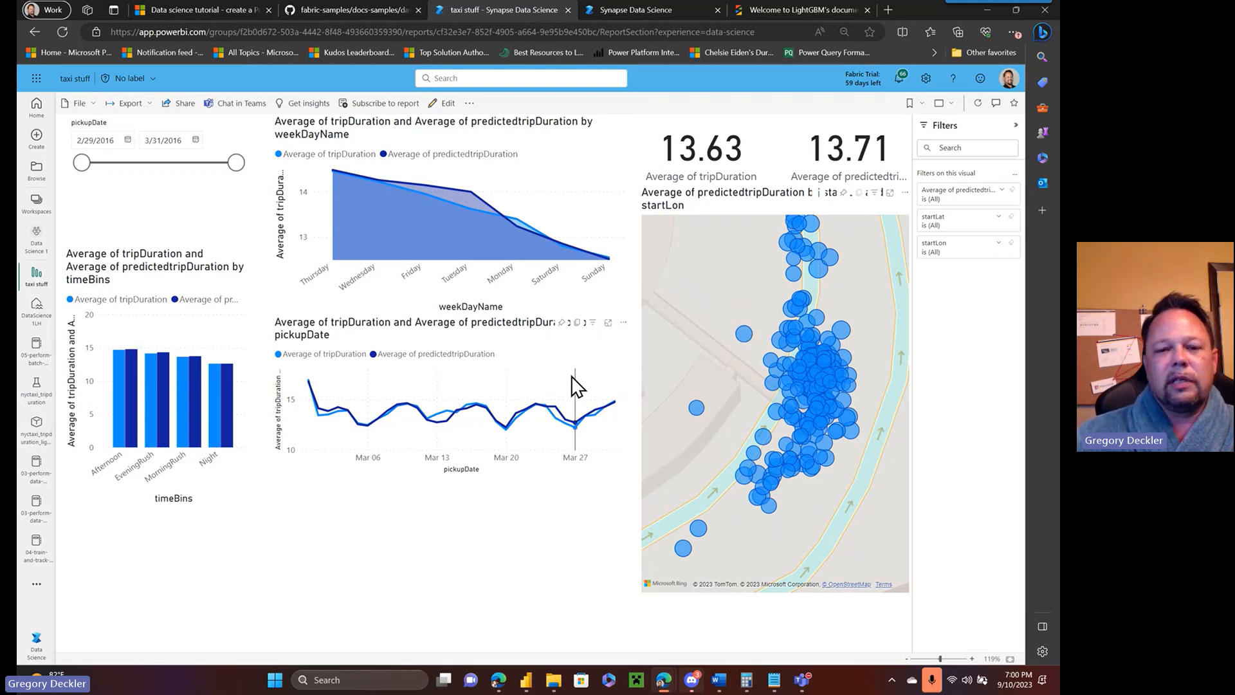
{"action": "mouse_move", "coordinate": [572, 377]}
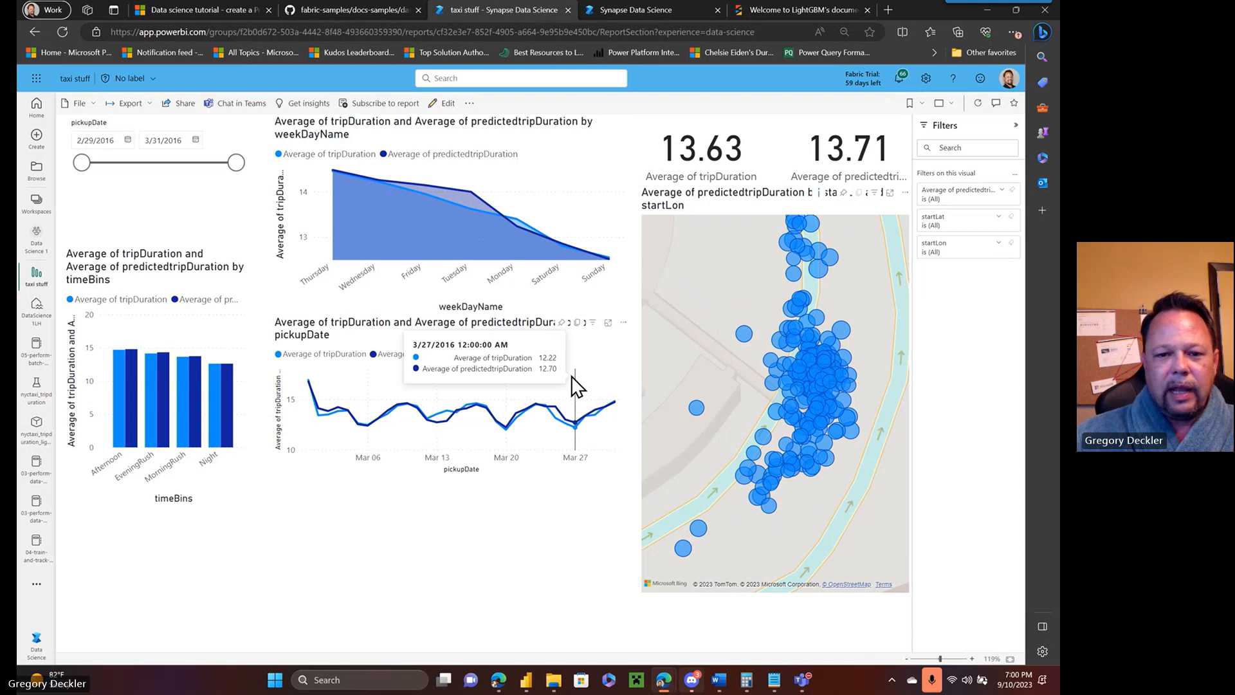
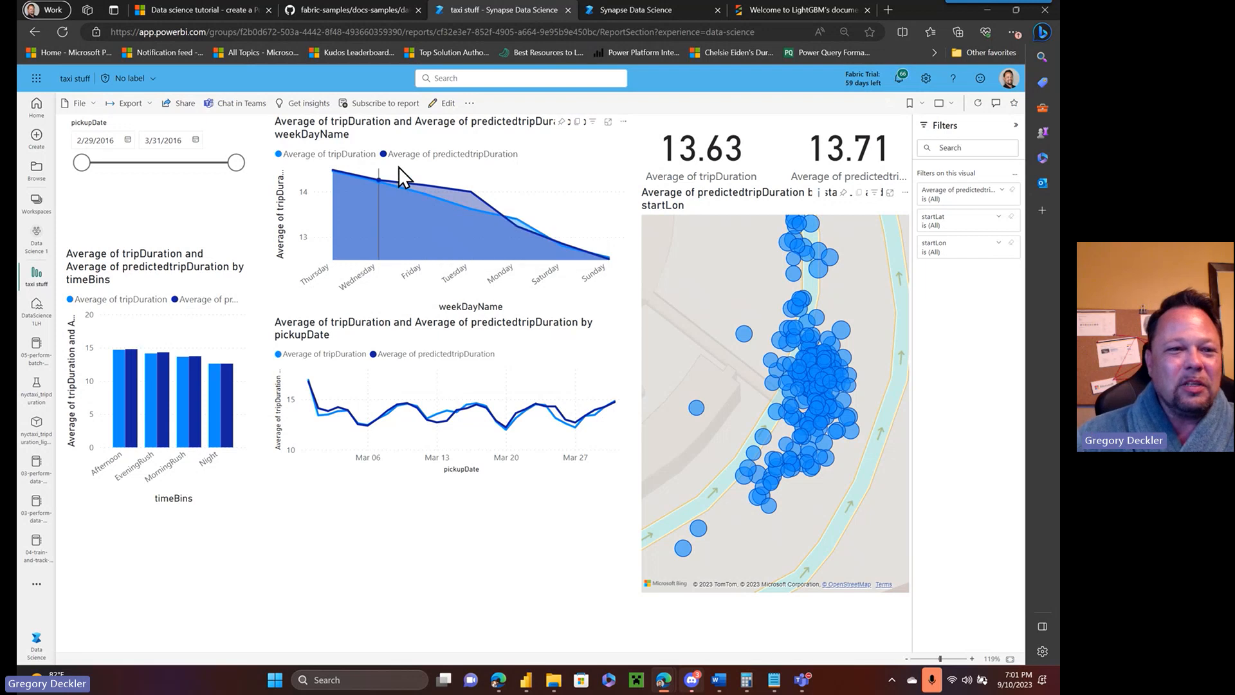
- Review the introduction and prerequisites of the Part 6 Power BI report tutorial, and return to the taxi stuff report
{"action": "left_click", "coordinate": [213, 9]}
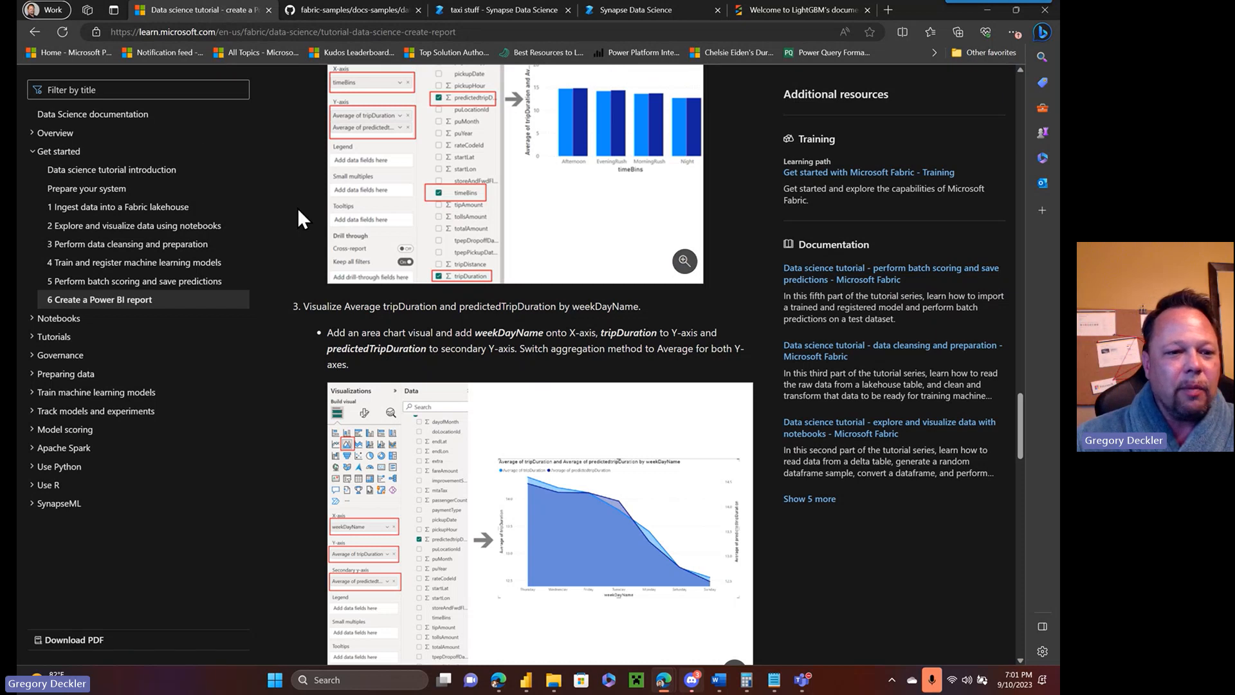
{"action": "scroll", "coordinate": [394, 209], "scroll_direction": "up", "scroll_amount": 15}
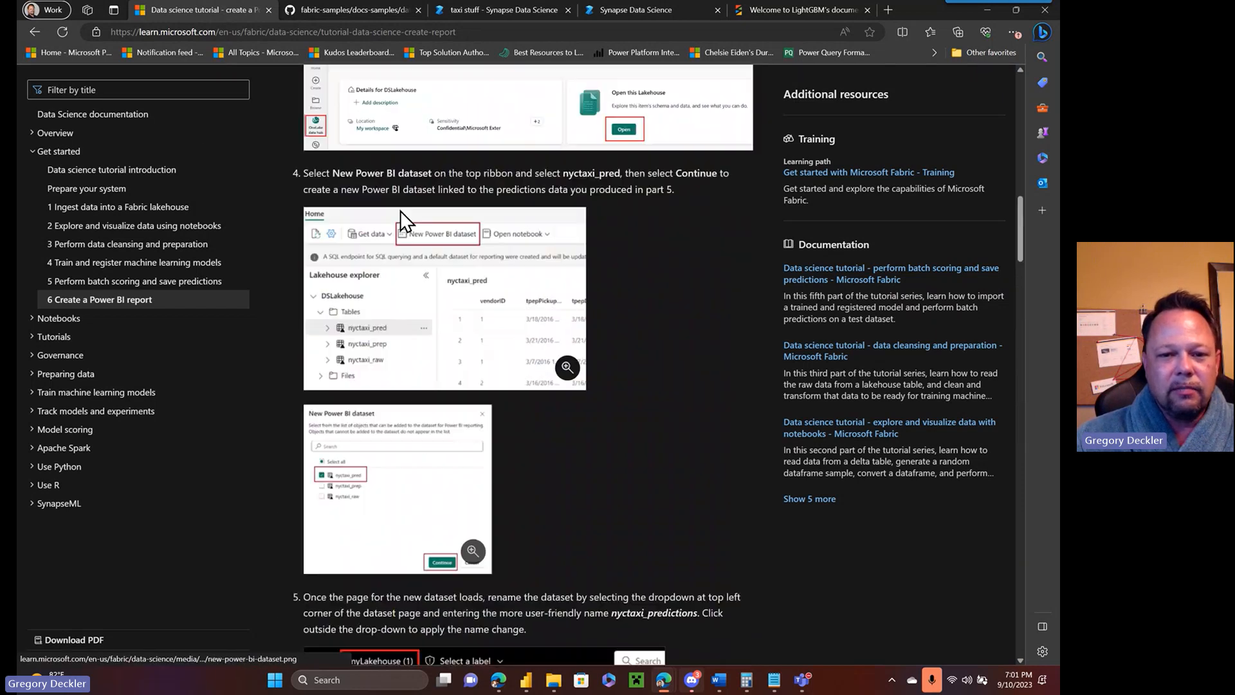
{"action": "scroll", "coordinate": [400, 210], "scroll_direction": "up", "scroll_amount": 10}
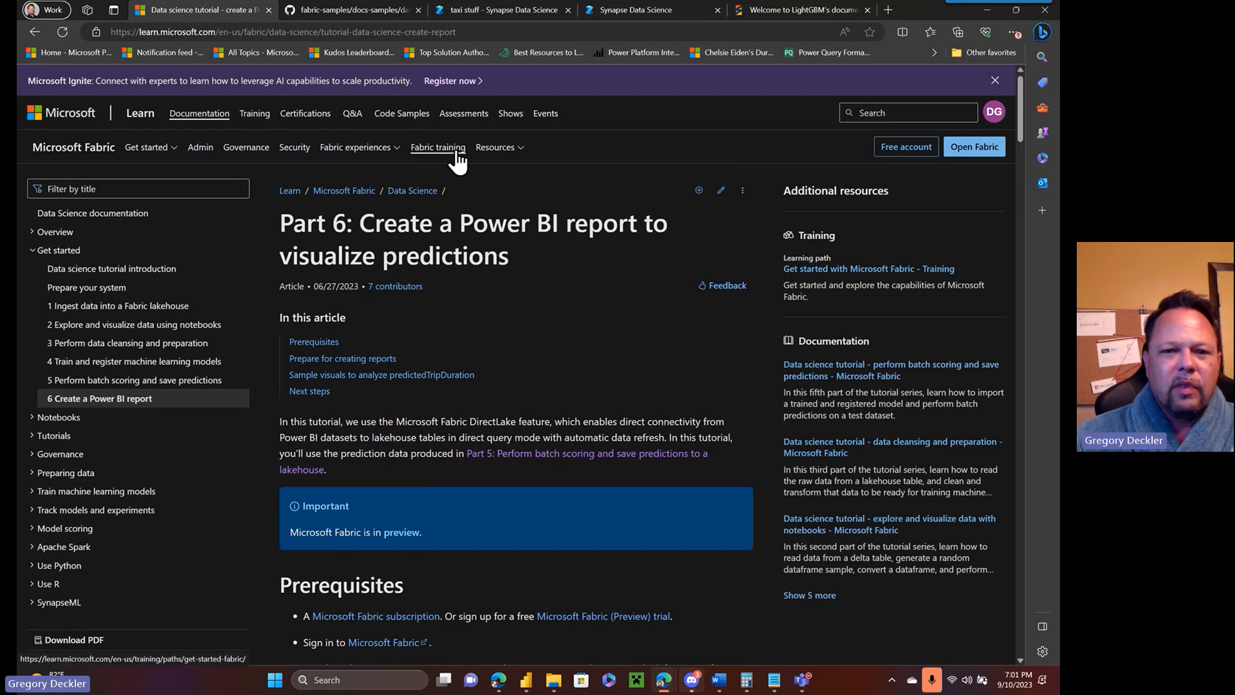
{"action": "scroll", "coordinate": [442, 189], "scroll_direction": "down", "scroll_amount": 4}
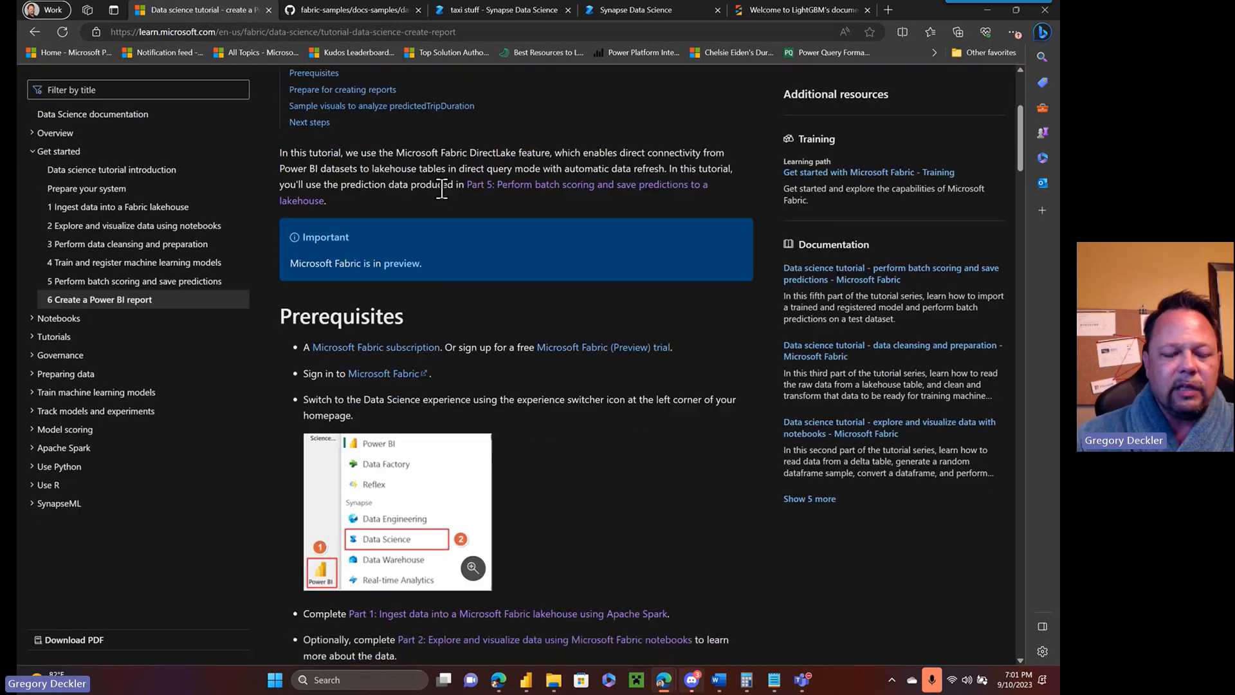
{"action": "left_click", "coordinate": [523, 10]}
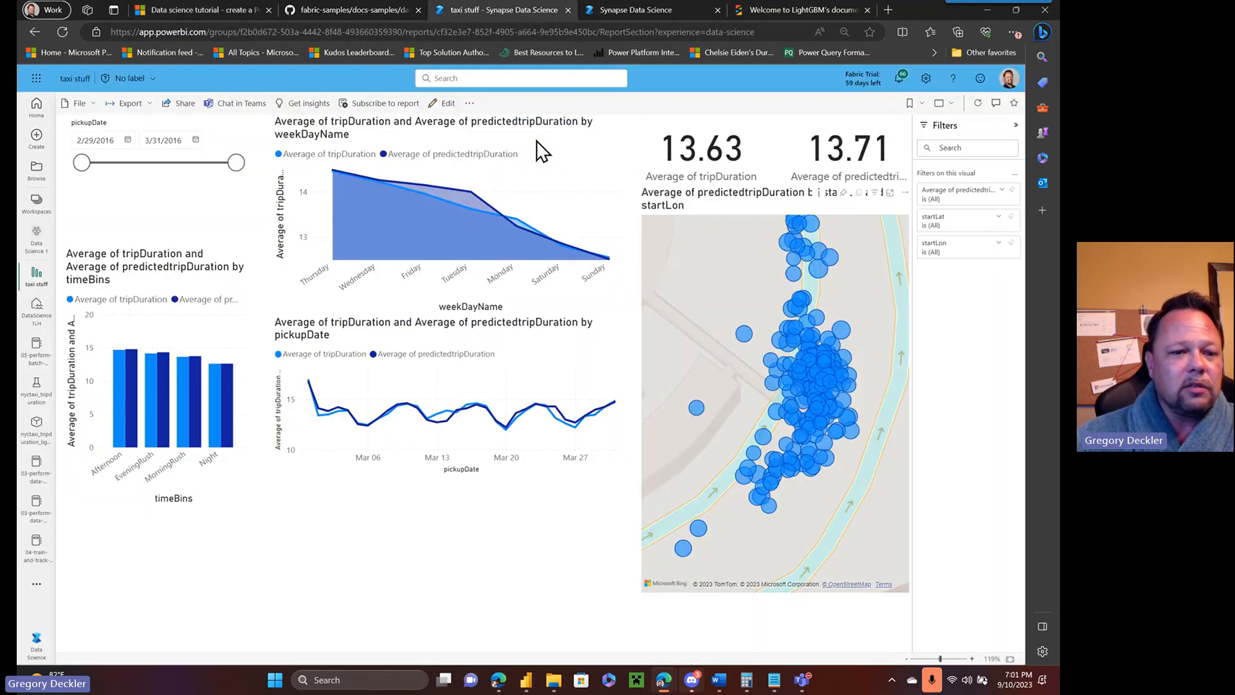
- Open the 01-ingest-data-into-fabric-lakehouse-using-apache-spark notebook from the Data Science 1 workspace and bring up its schedule settings
{"action": "left_click", "coordinate": [40, 245]}
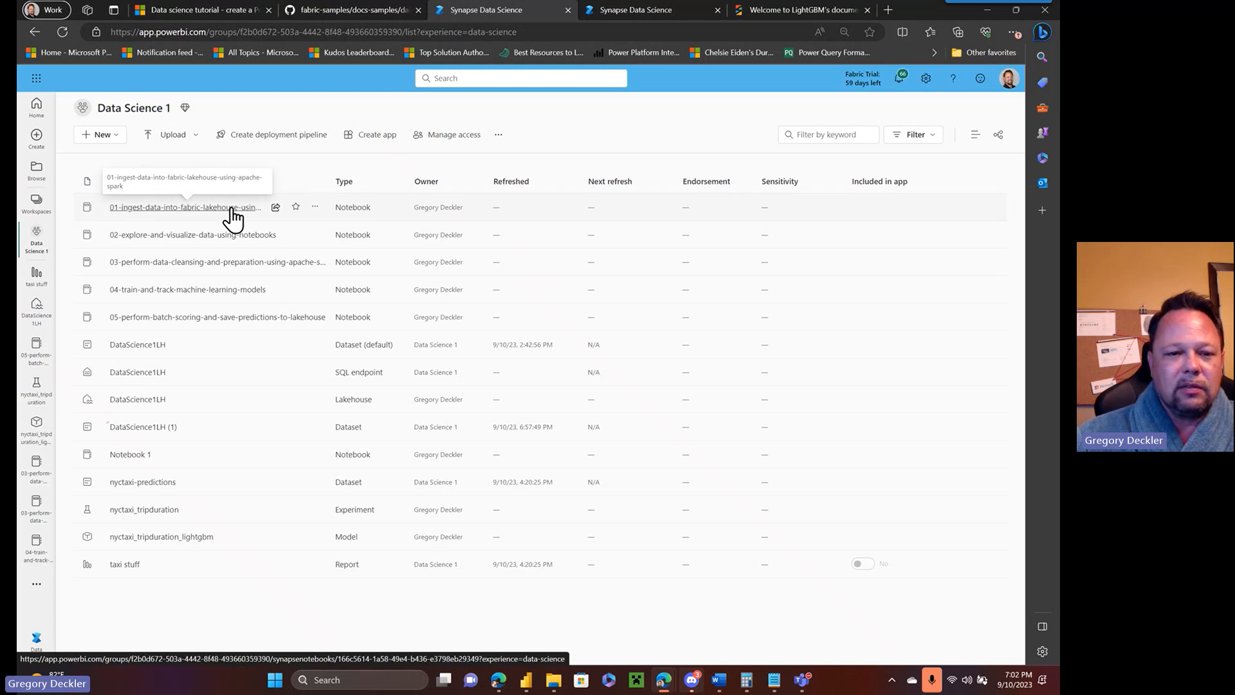
{"action": "left_click", "coordinate": [231, 209]}
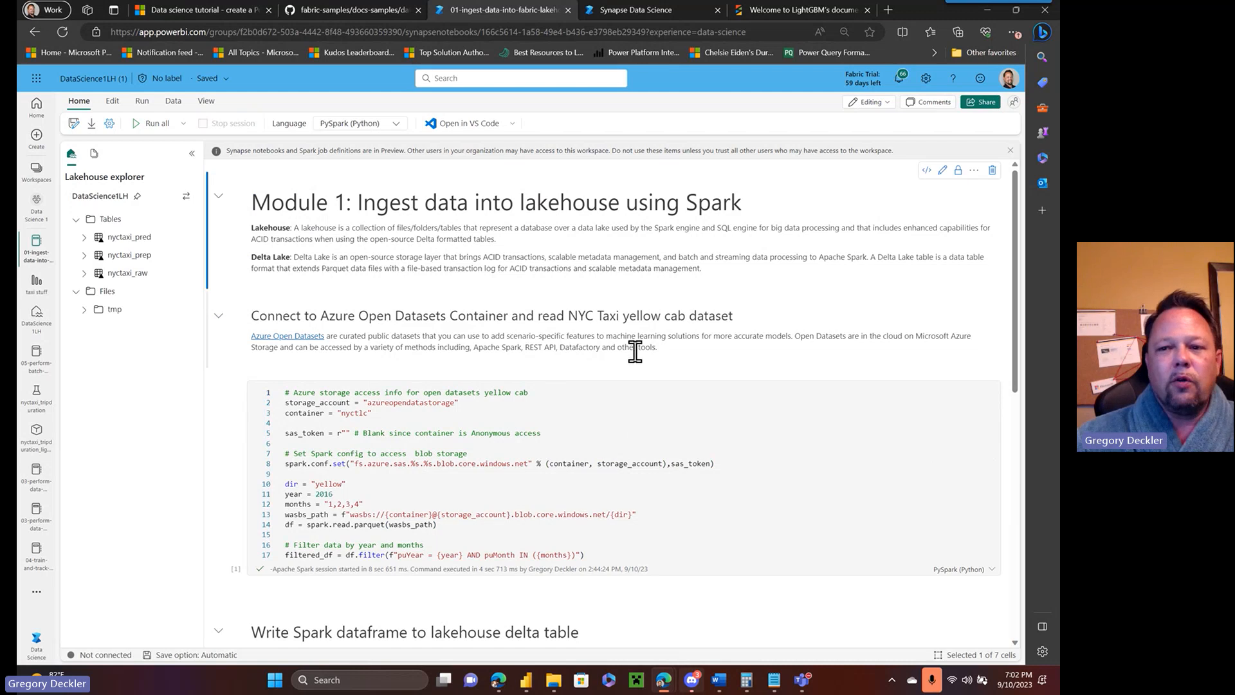
{"action": "left_click", "coordinate": [112, 105]}
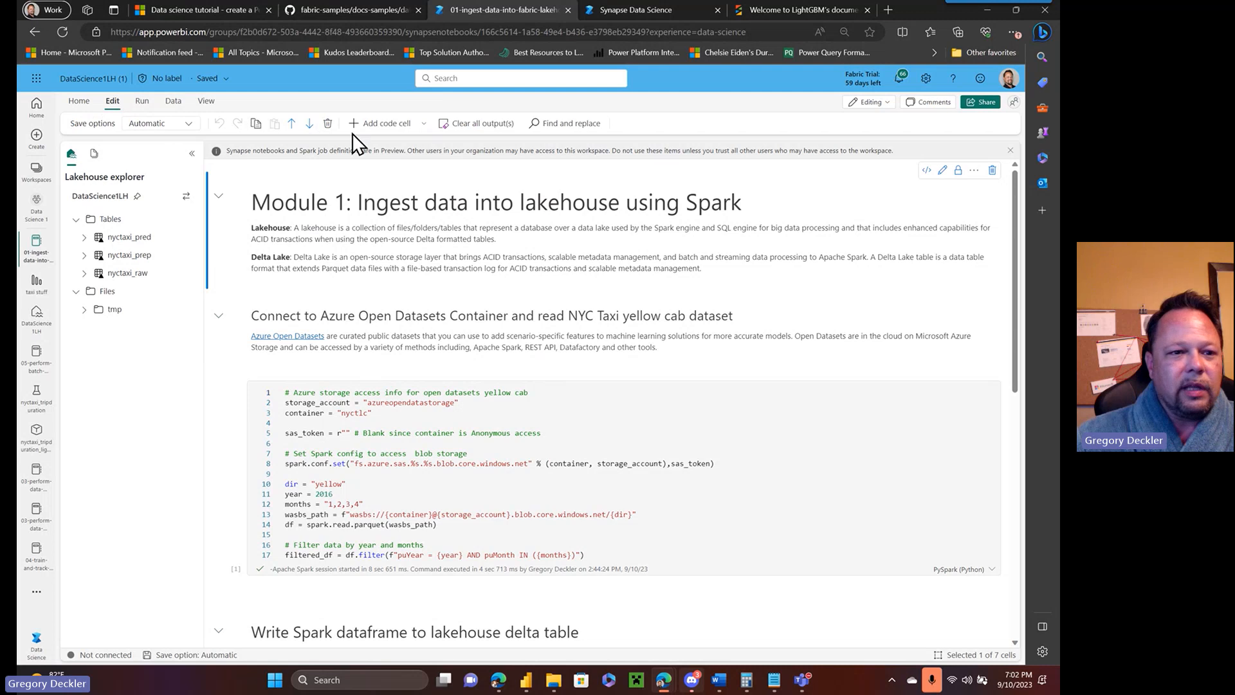
{"action": "left_click", "coordinate": [140, 106]}
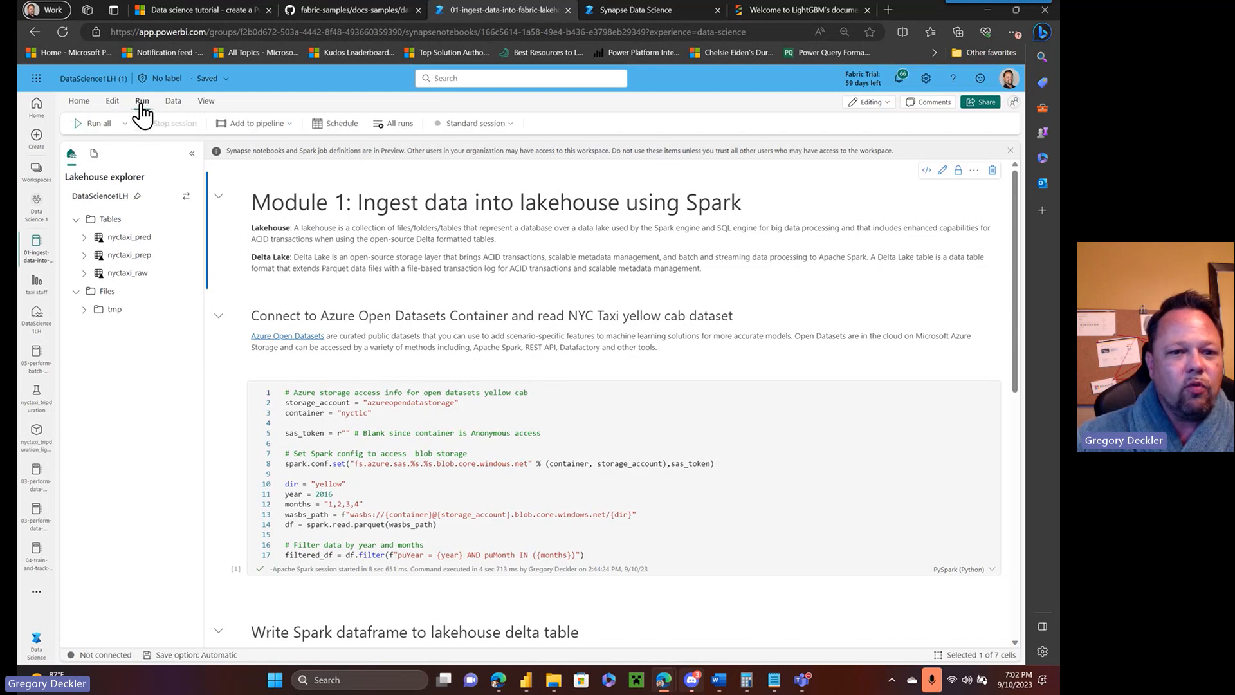
{"action": "left_click", "coordinate": [339, 125]}
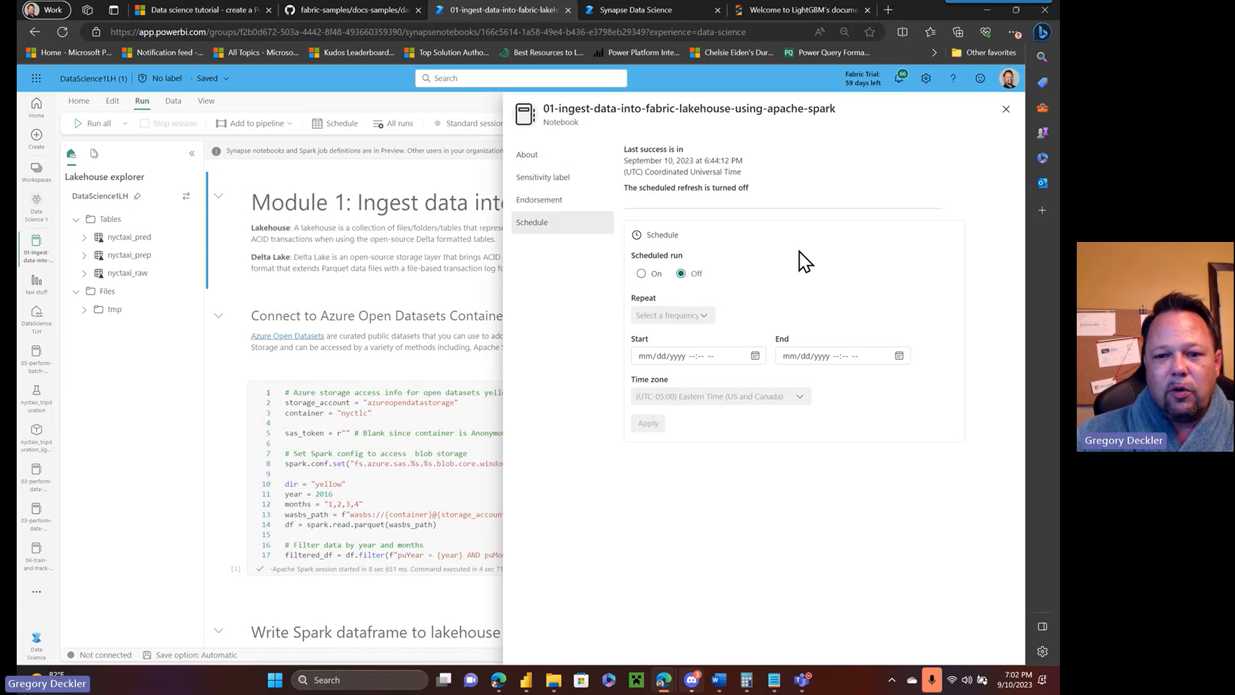
- Try out a scheduled run for the notebook with an Hourly repeat, and close the settings without applying the schedule
{"action": "left_click", "coordinate": [642, 274]}
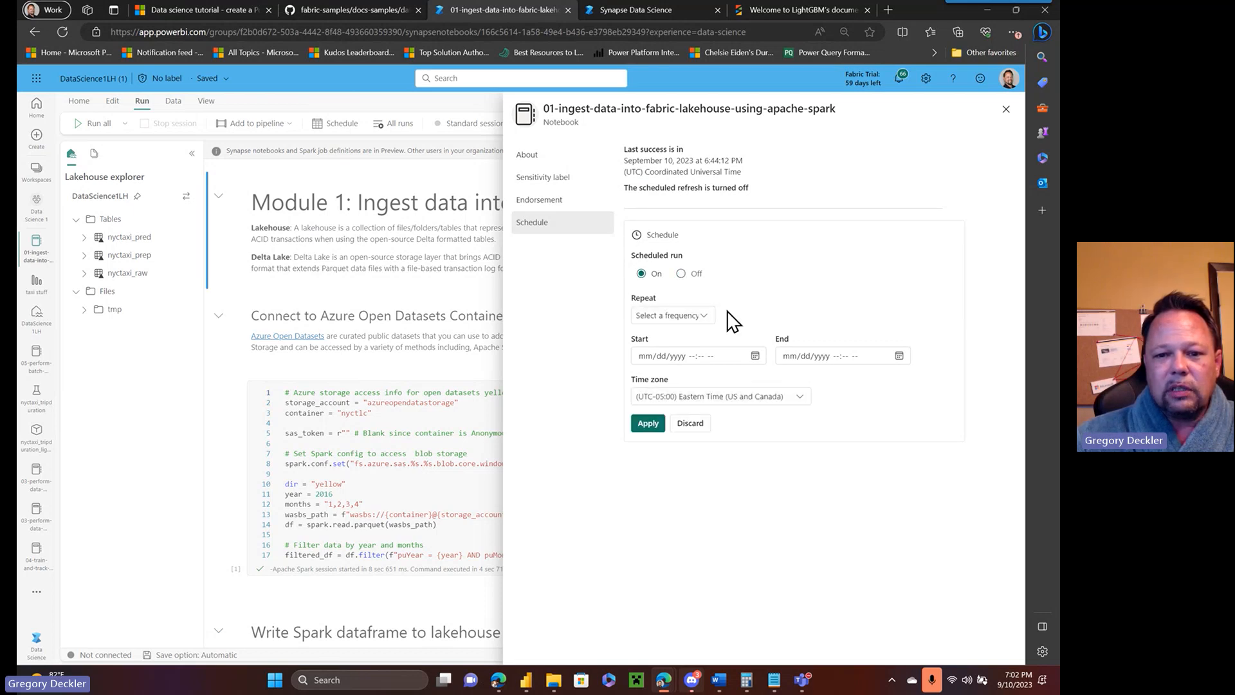
{"action": "left_click", "coordinate": [703, 323]}
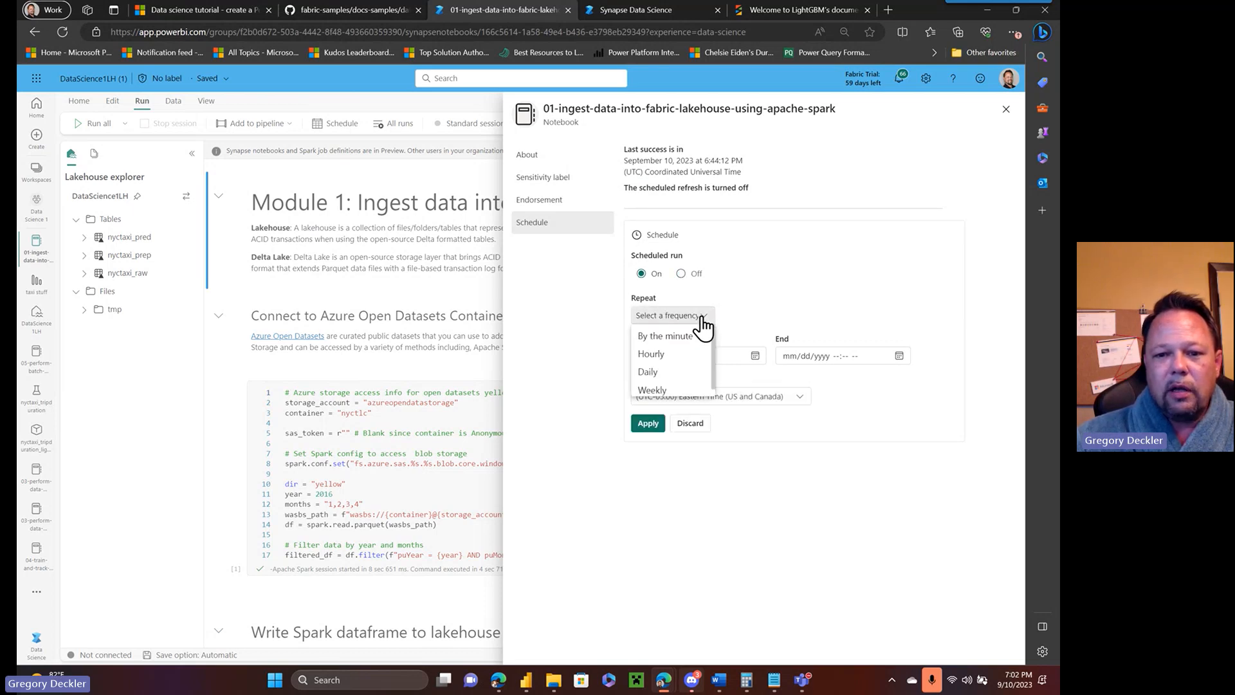
{"action": "left_click", "coordinate": [759, 302]}
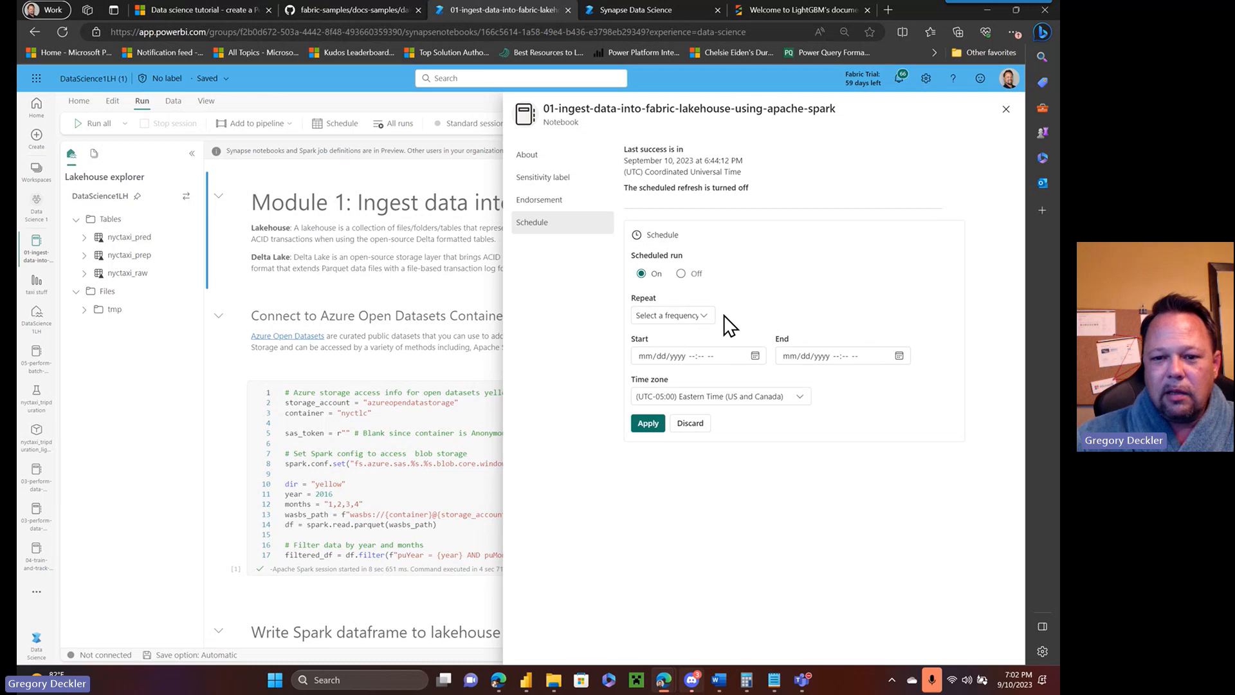
{"action": "left_click", "coordinate": [704, 321]}
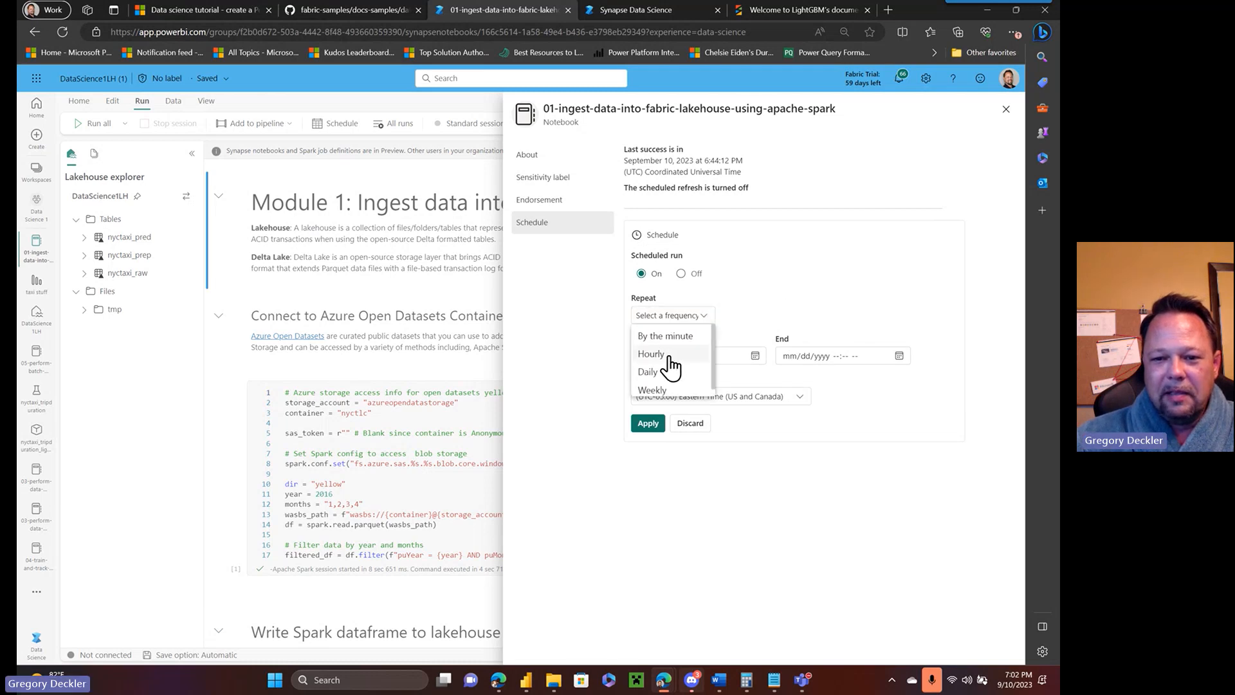
{"action": "left_click", "coordinate": [668, 354]}
{"action": "left_click", "coordinate": [705, 322]}
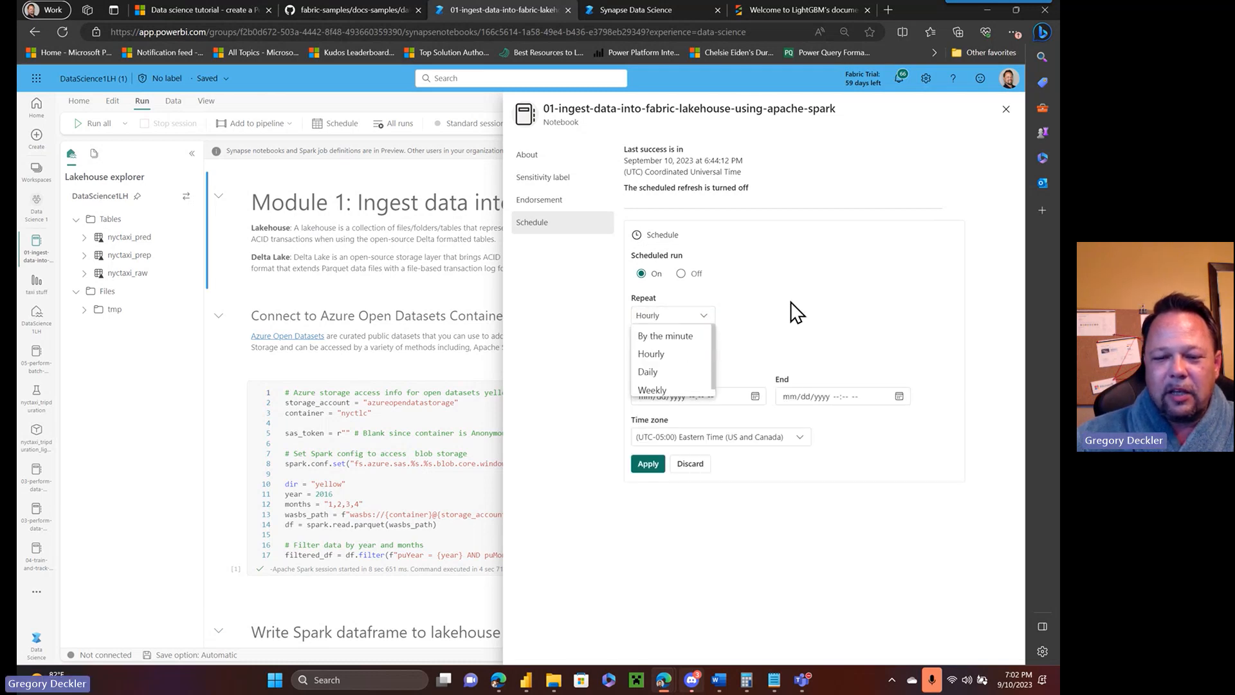
{"action": "left_click", "coordinate": [796, 314]}
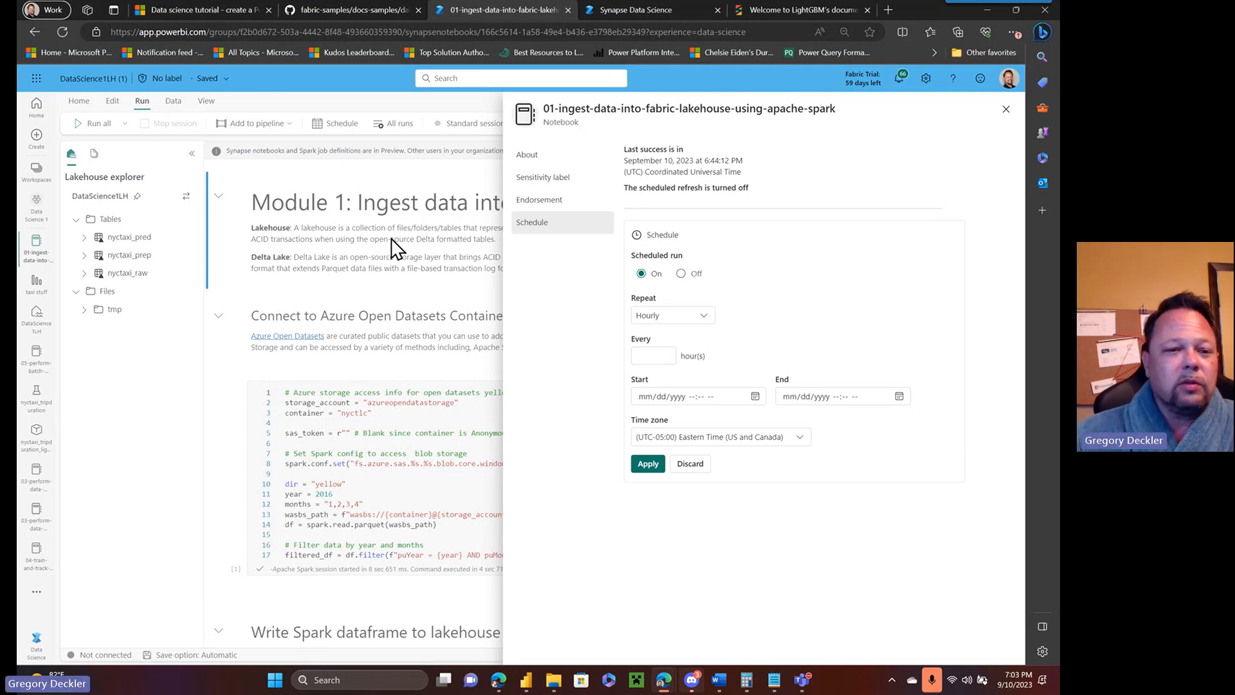
{"action": "left_click", "coordinate": [234, 284]}
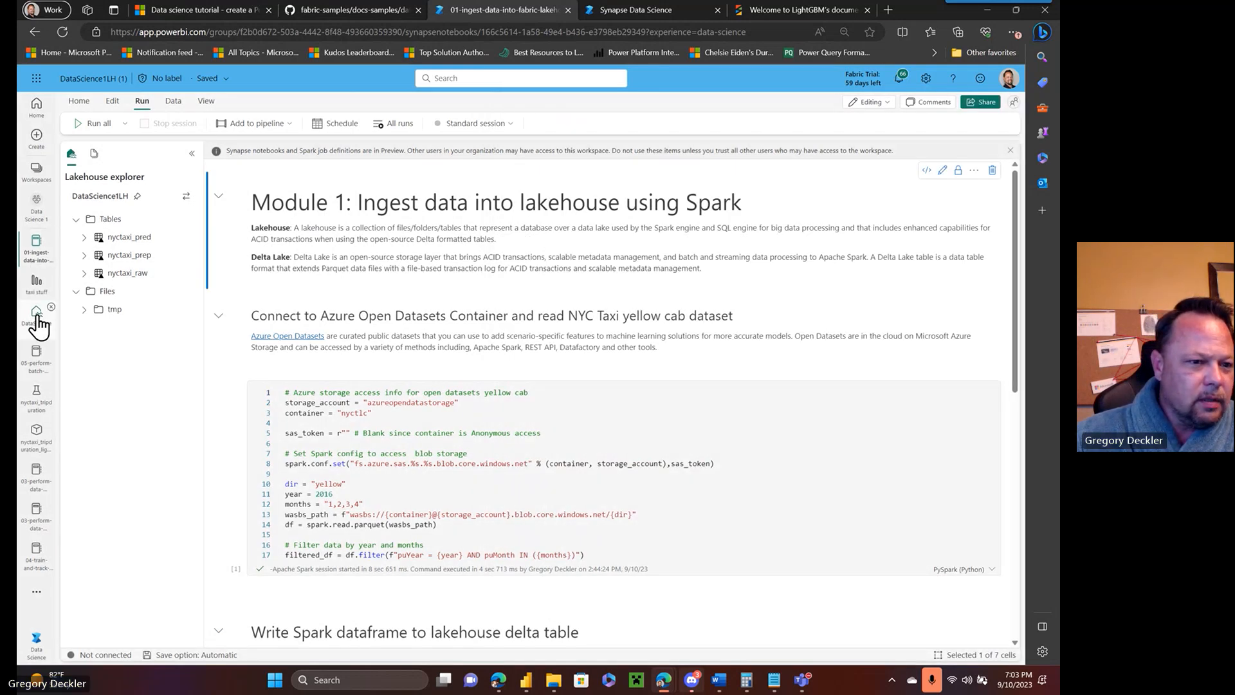
- Open the 03-perform-data-cleansing-and-preparation-using-apache-spark notebook in the Data Science 2 workspace
{"action": "left_click", "coordinate": [36, 202]}
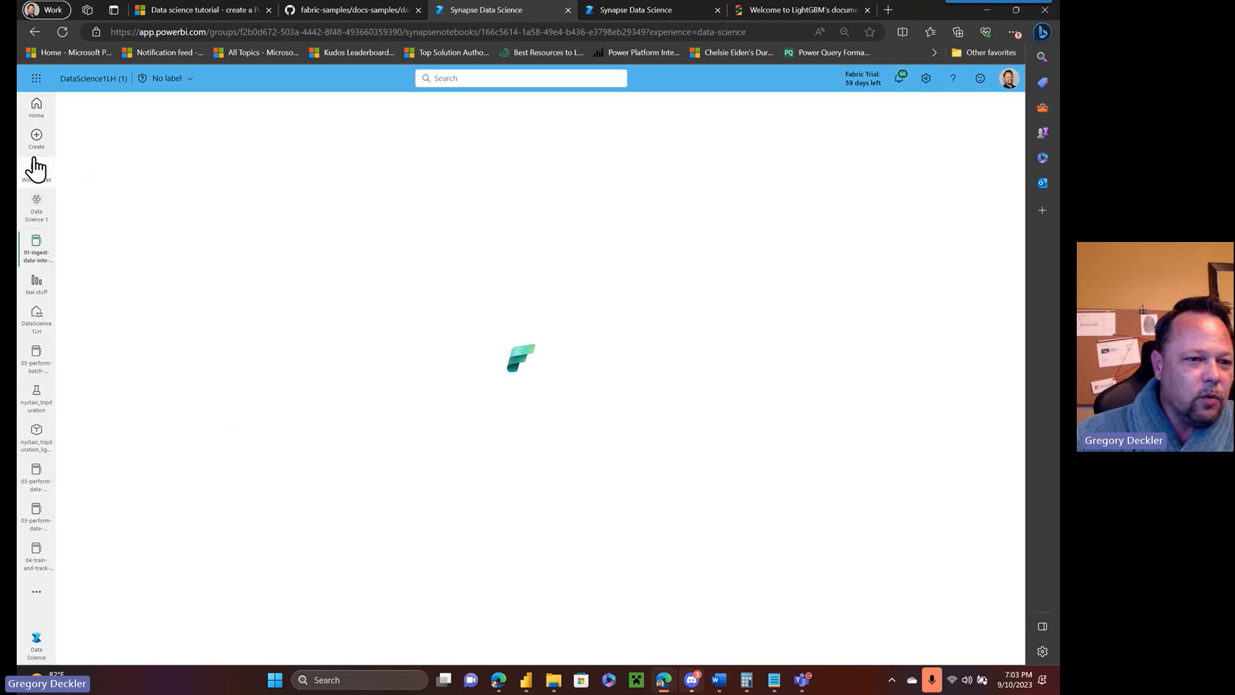
{"action": "left_click", "coordinate": [36, 169]}
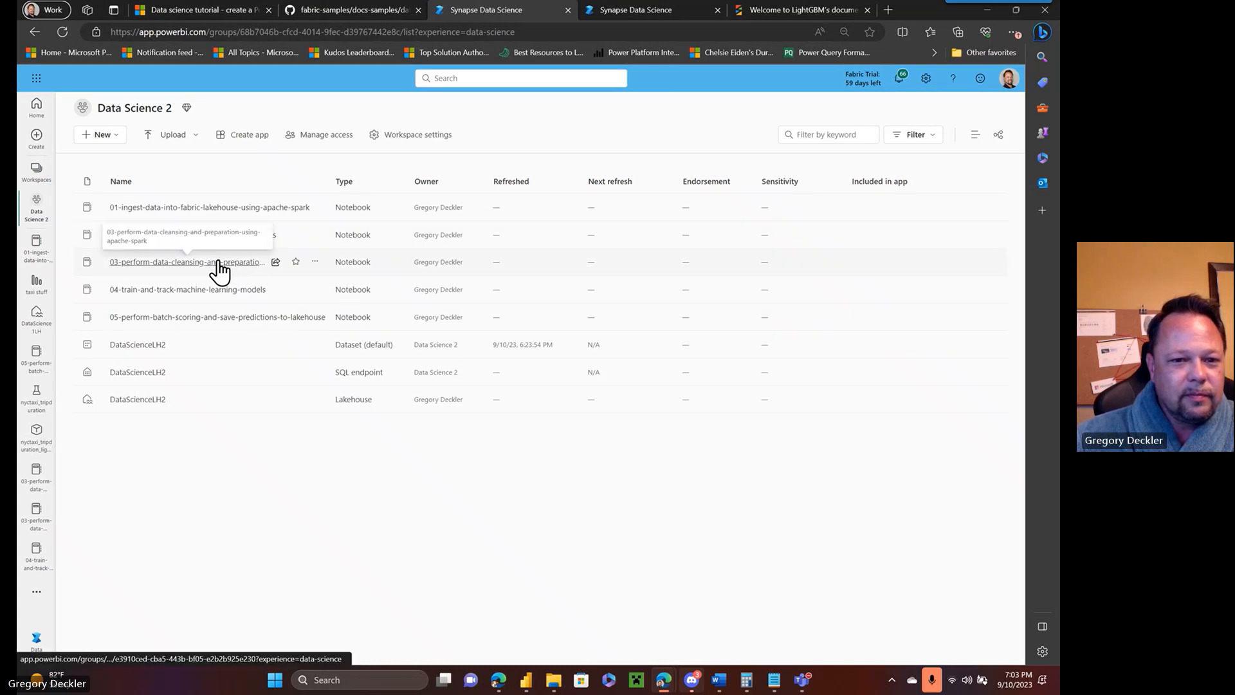
{"action": "left_click", "coordinate": [218, 263]}
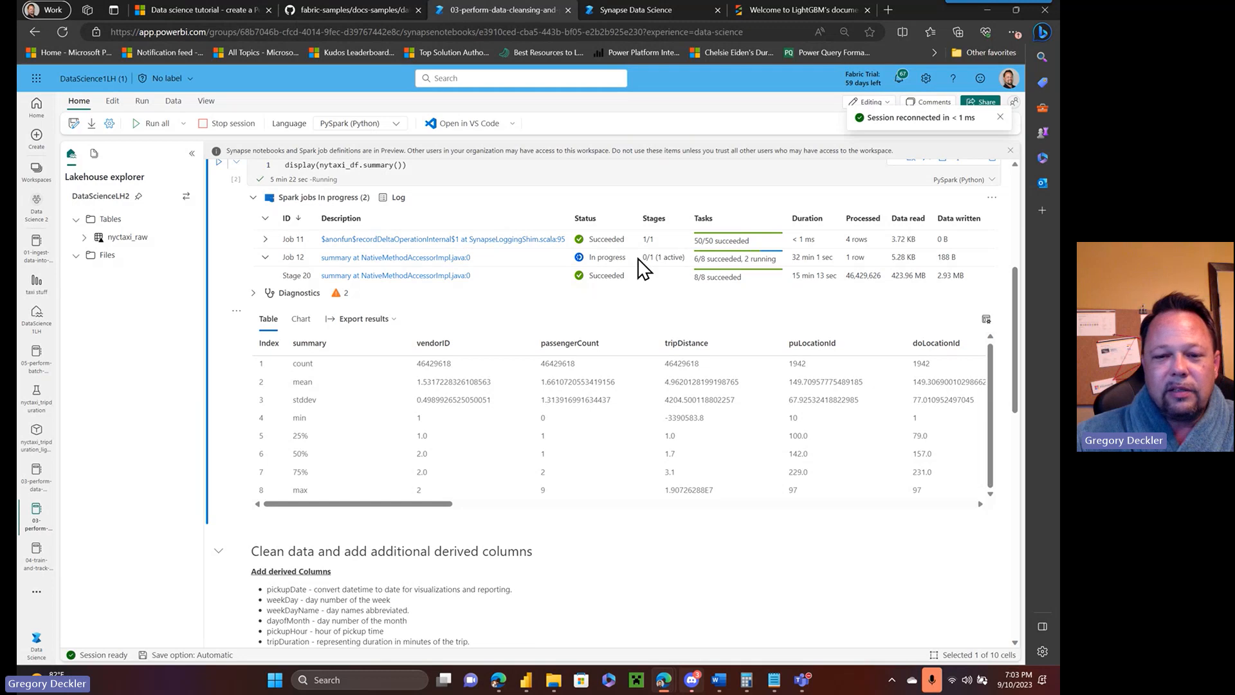
- Check the Spark job stages under the summary statistics cell, and return to the start of the notebook
{"action": "left_click", "coordinate": [265, 257]}
{"action": "left_click", "coordinate": [265, 258]}
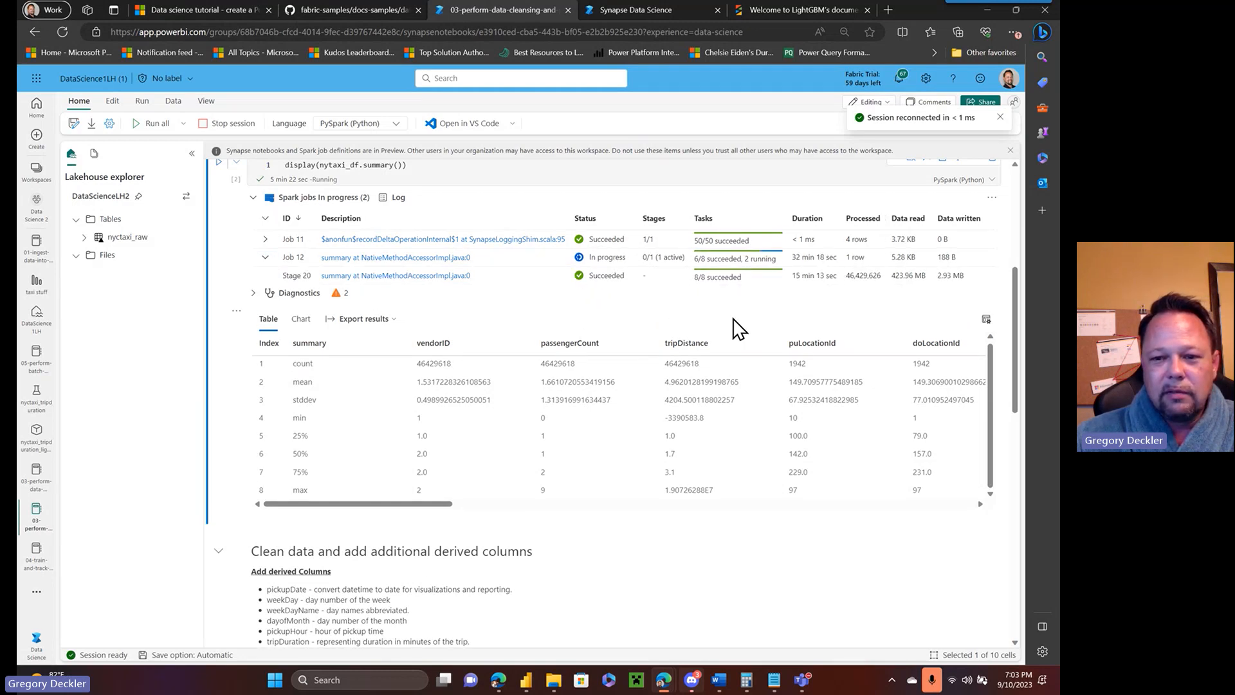
{"action": "scroll", "coordinate": [733, 321], "scroll_direction": "up", "scroll_amount": 2}
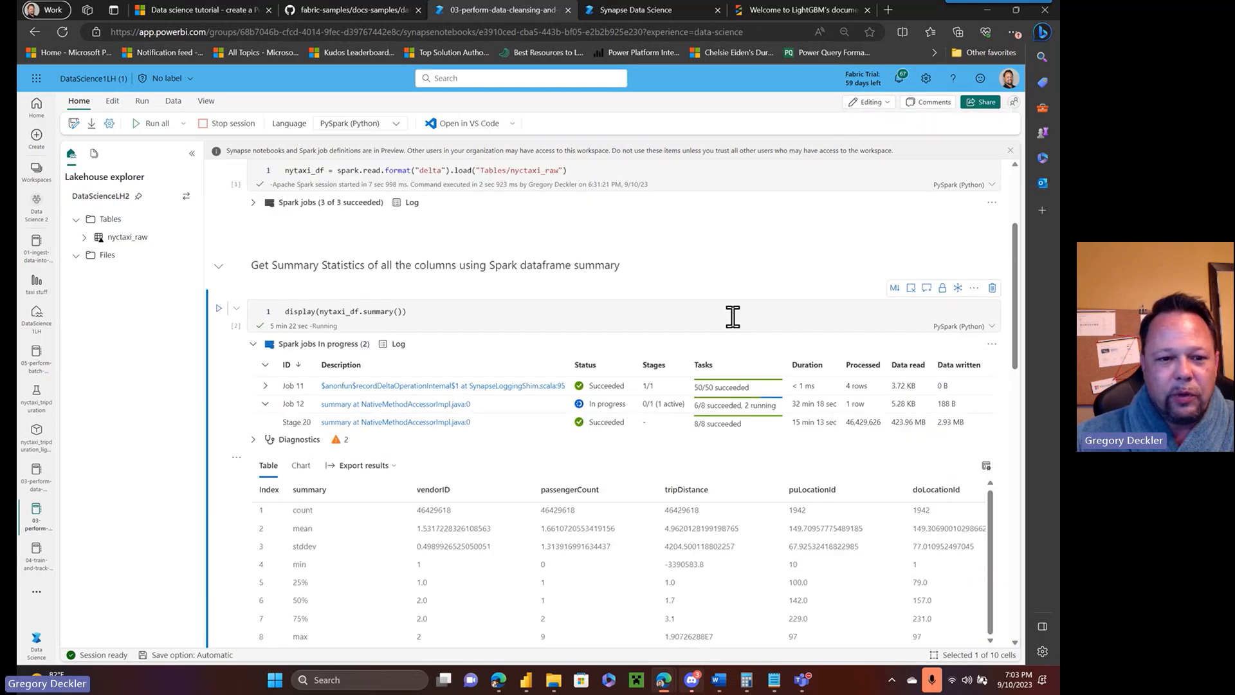
{"action": "scroll", "coordinate": [733, 315], "scroll_direction": "up", "scroll_amount": 3}
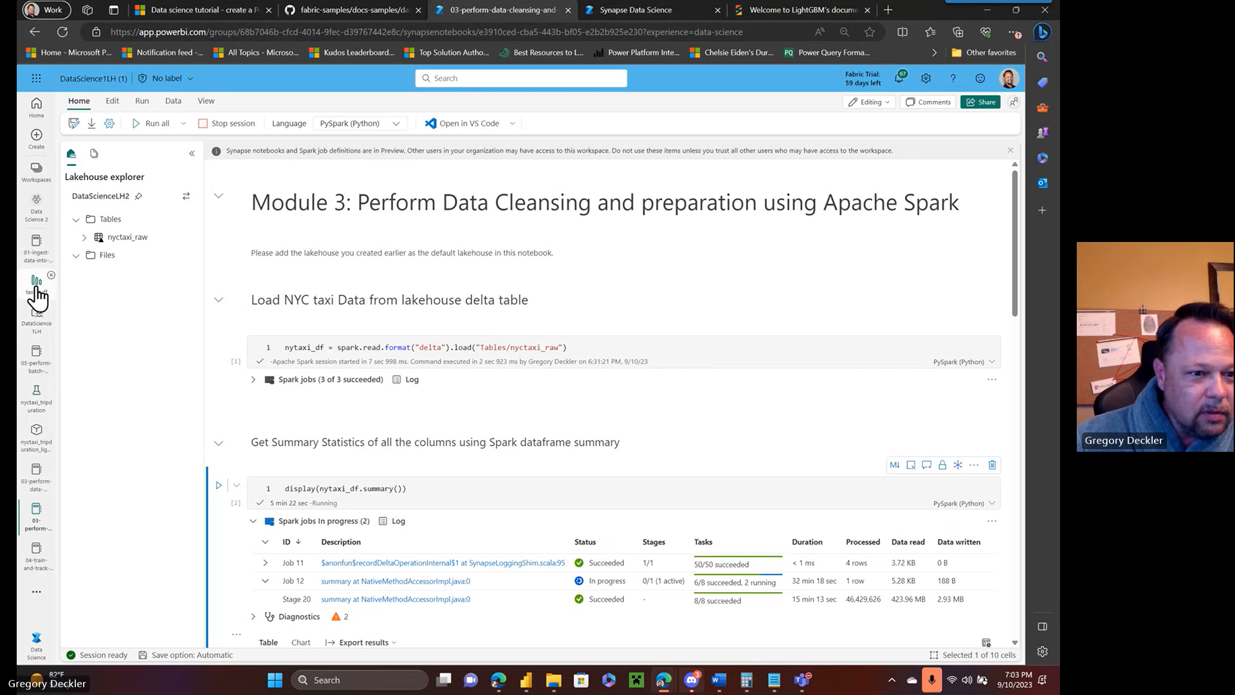
- Open the DataScienceLH2 lakehouse from the Data Science 2 workspace and preview the nyctaxi_prep table
{"action": "left_click", "coordinate": [37, 212]}
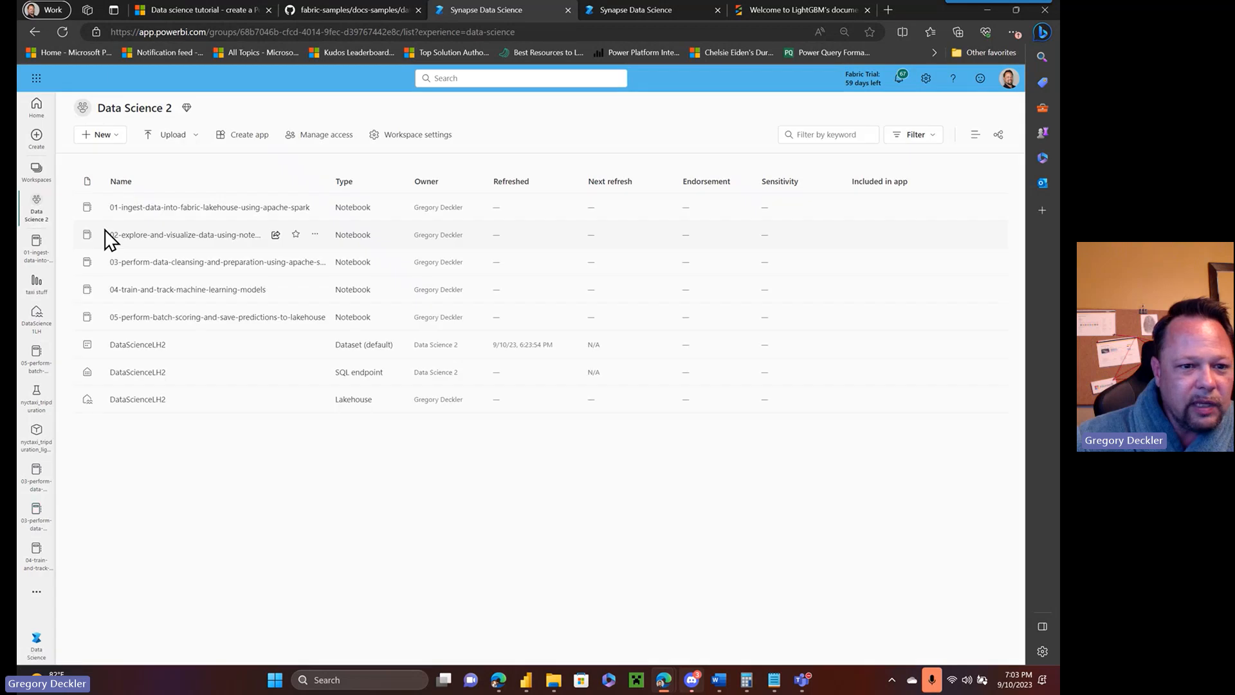
{"action": "left_click", "coordinate": [145, 403]}
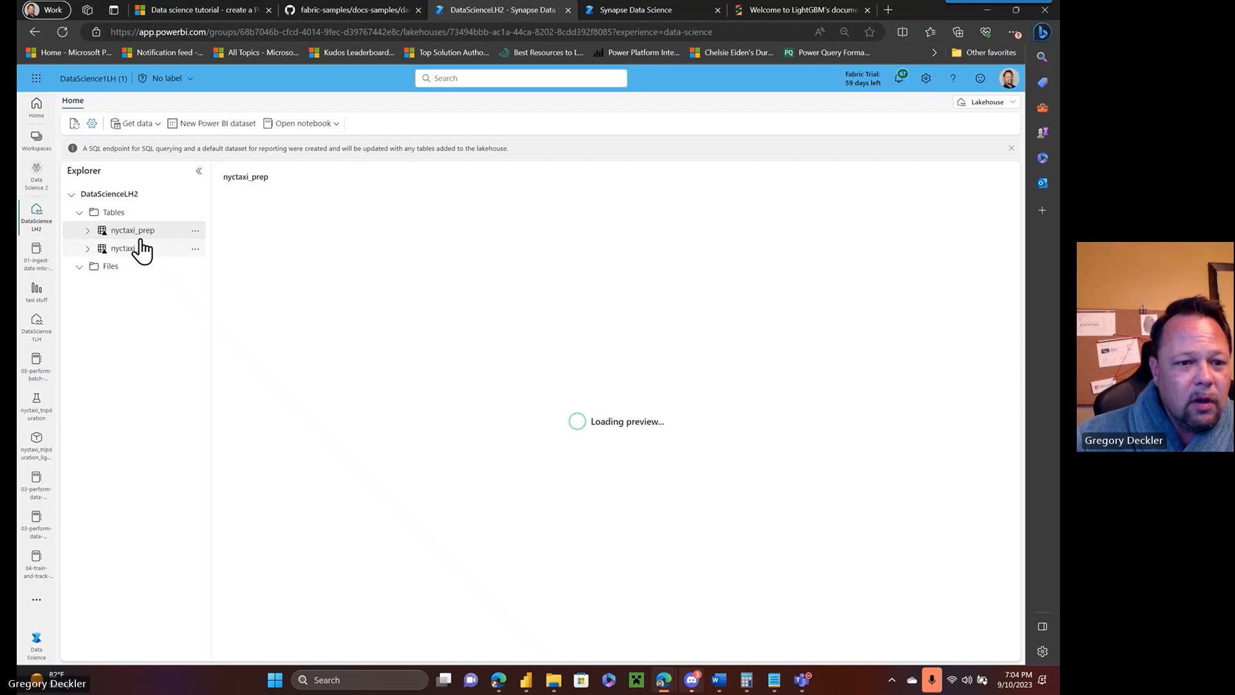
{"action": "left_click", "coordinate": [88, 231]}
{"action": "left_click", "coordinate": [87, 231]}
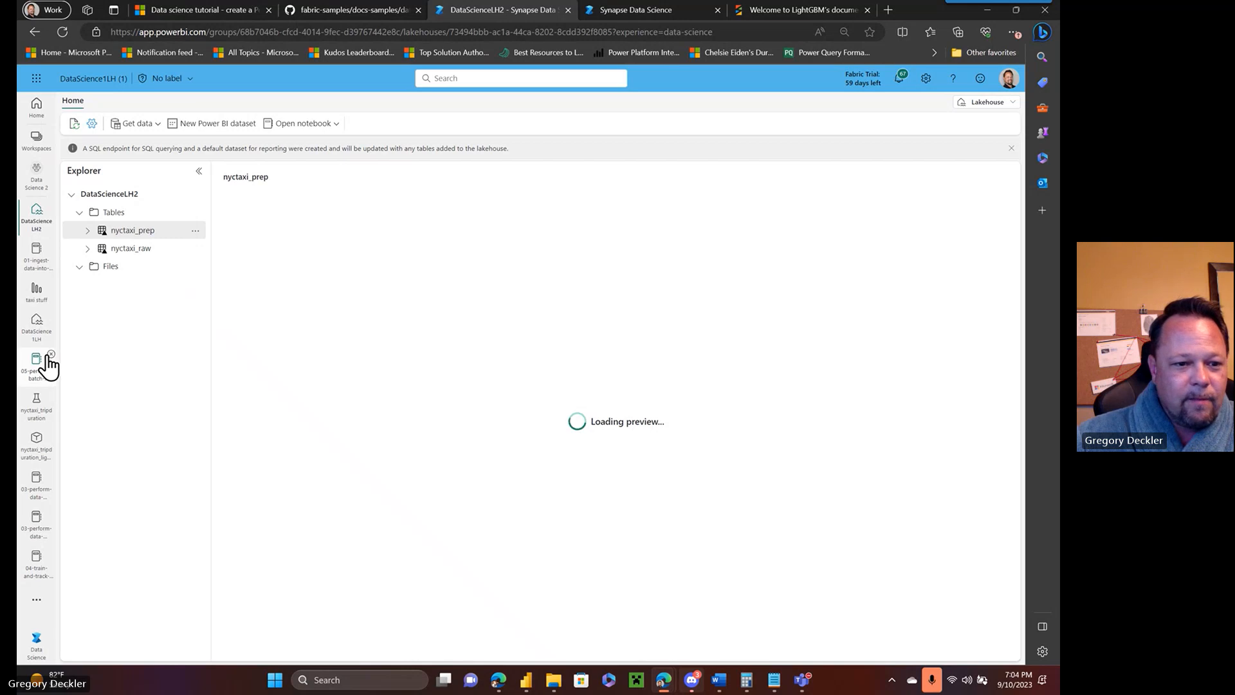
- Close all the notebooks, lakehouses, report, experiment and model that are still open in the navigation pane
{"action": "left_click", "coordinate": [51, 354]}
{"action": "left_click", "coordinate": [51, 347]}
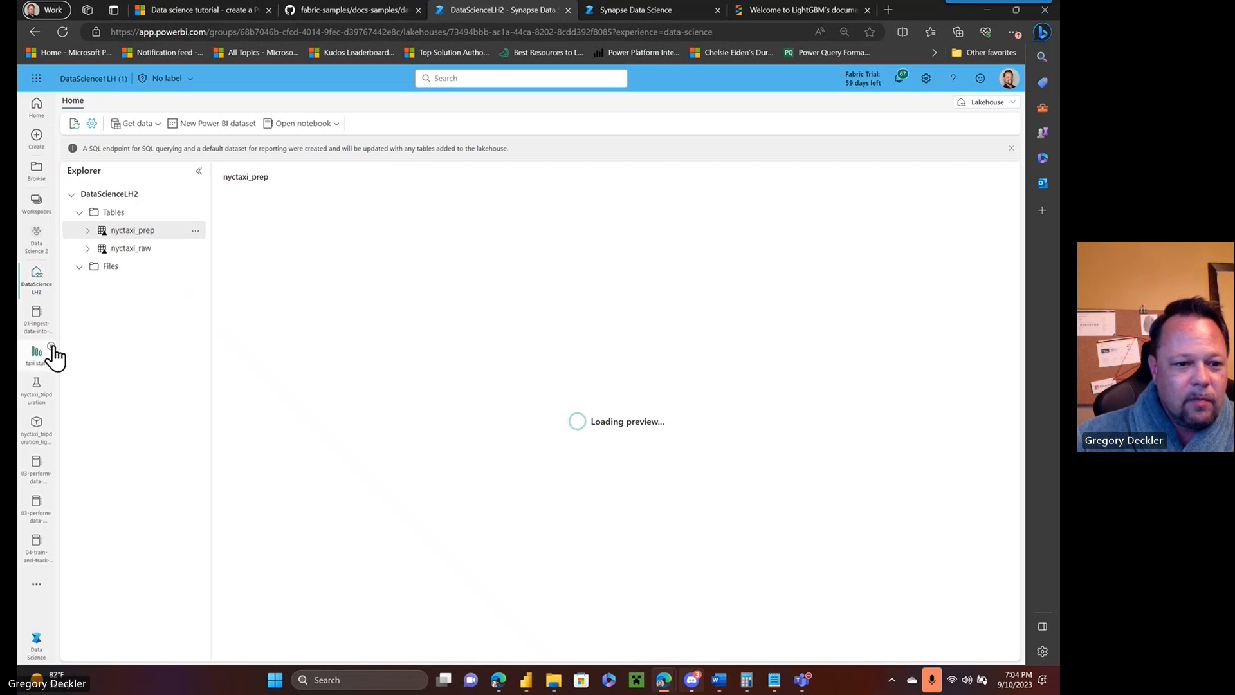
{"action": "left_click", "coordinate": [51, 348]}
{"action": "left_click", "coordinate": [51, 347]}
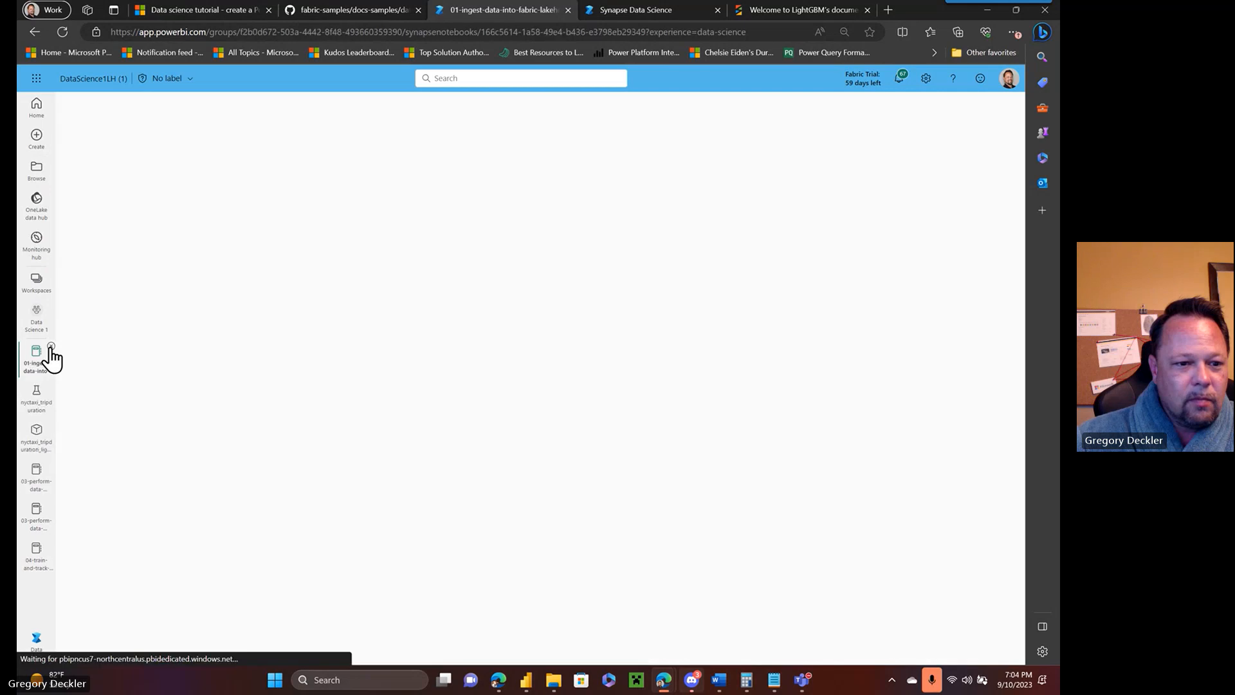
{"action": "left_click", "coordinate": [51, 348]}
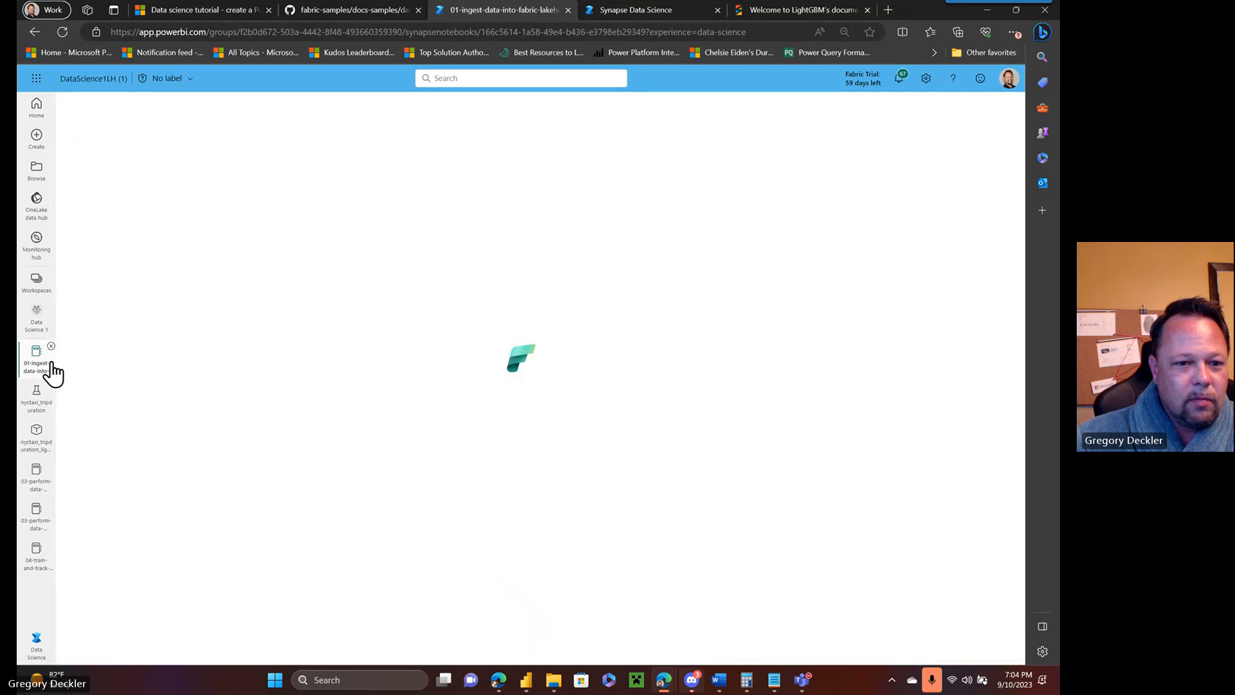
{"action": "left_click", "coordinate": [51, 347]}
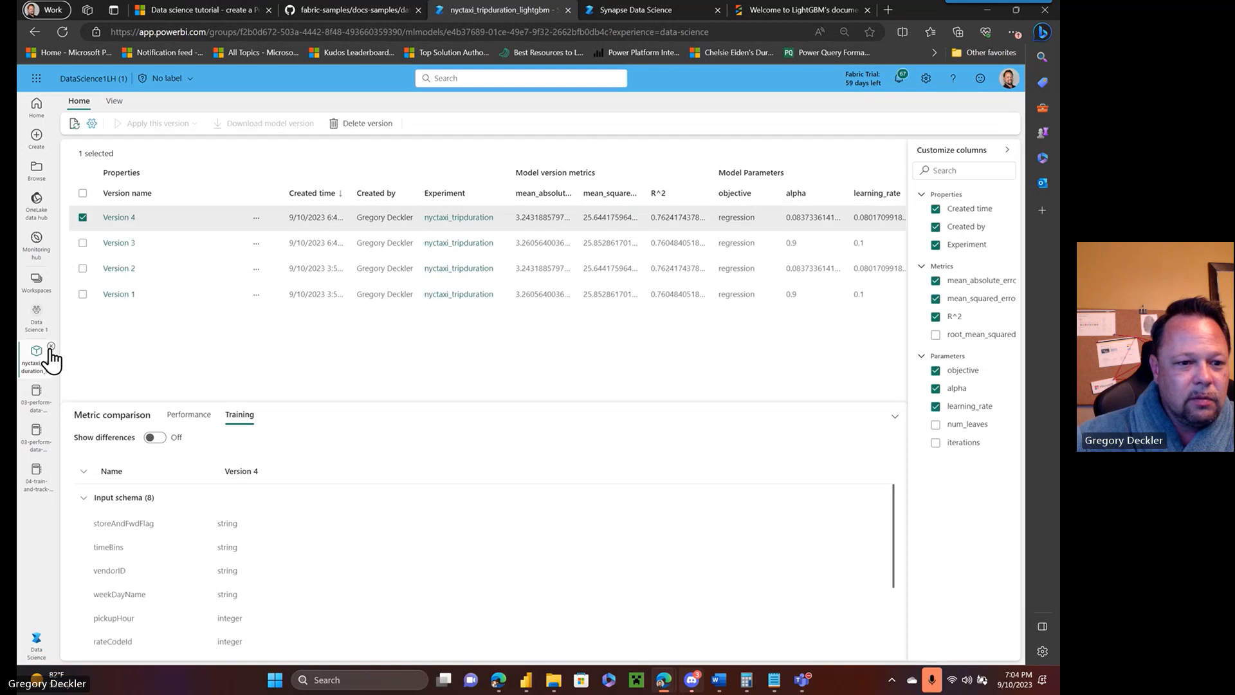
{"action": "left_click", "coordinate": [50, 348]}
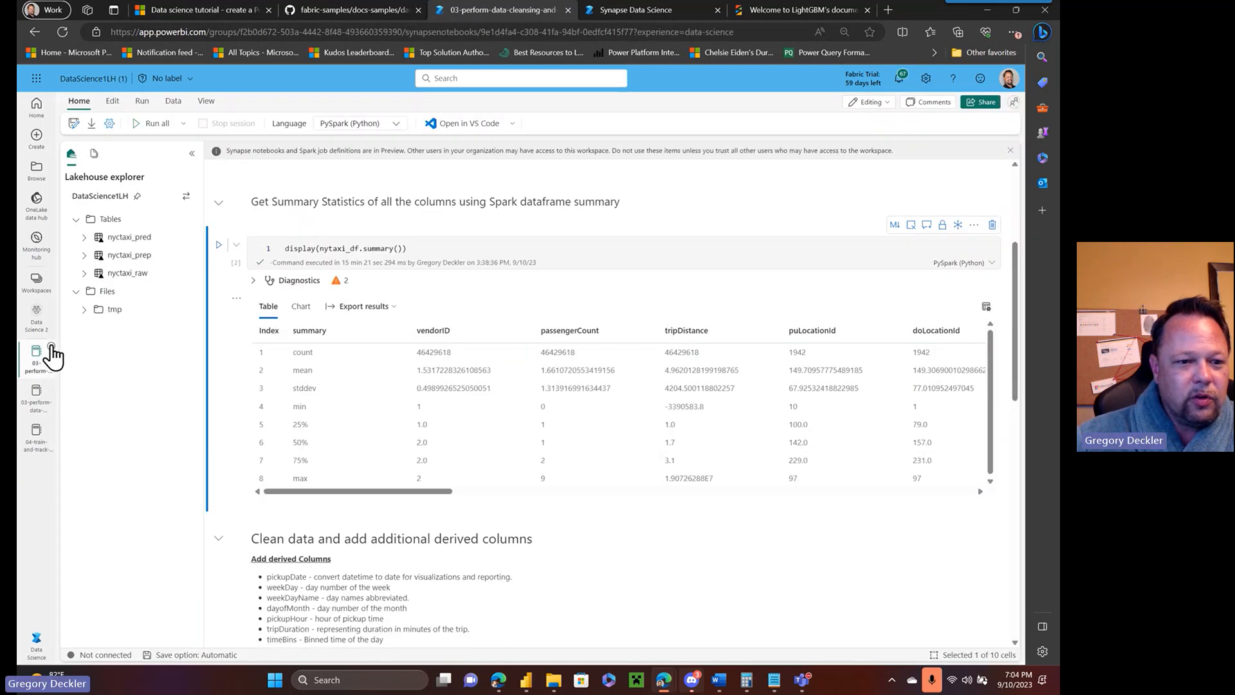
{"action": "left_click", "coordinate": [51, 348]}
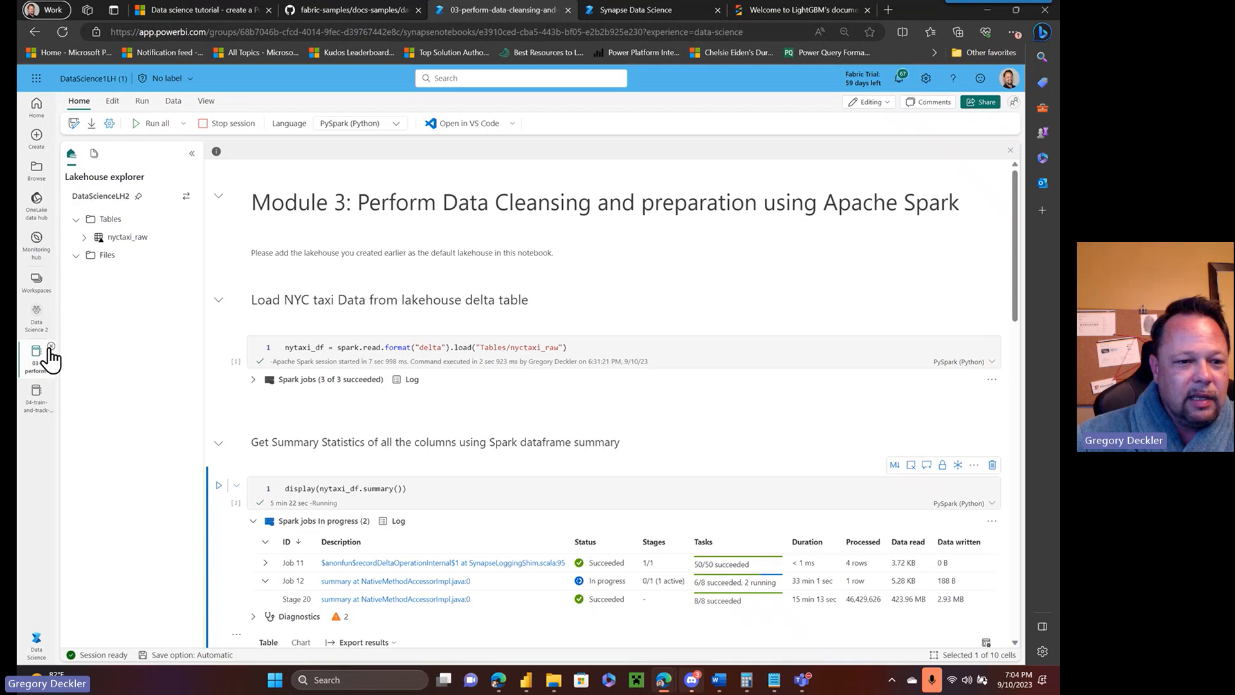
{"action": "left_click", "coordinate": [51, 347]}
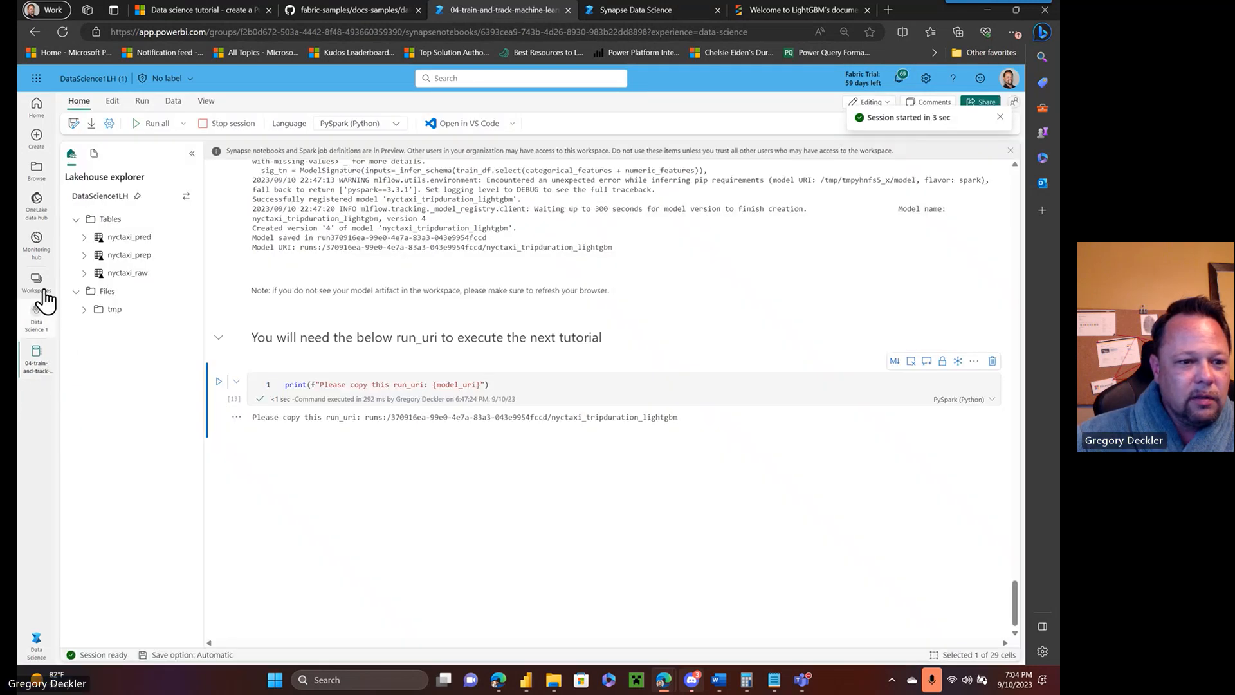
- Switch to the Data Science 2 workspace and view the nyctaxi_prep table in the DataScienceLH2 lakehouse
{"action": "left_click", "coordinate": [39, 322]}
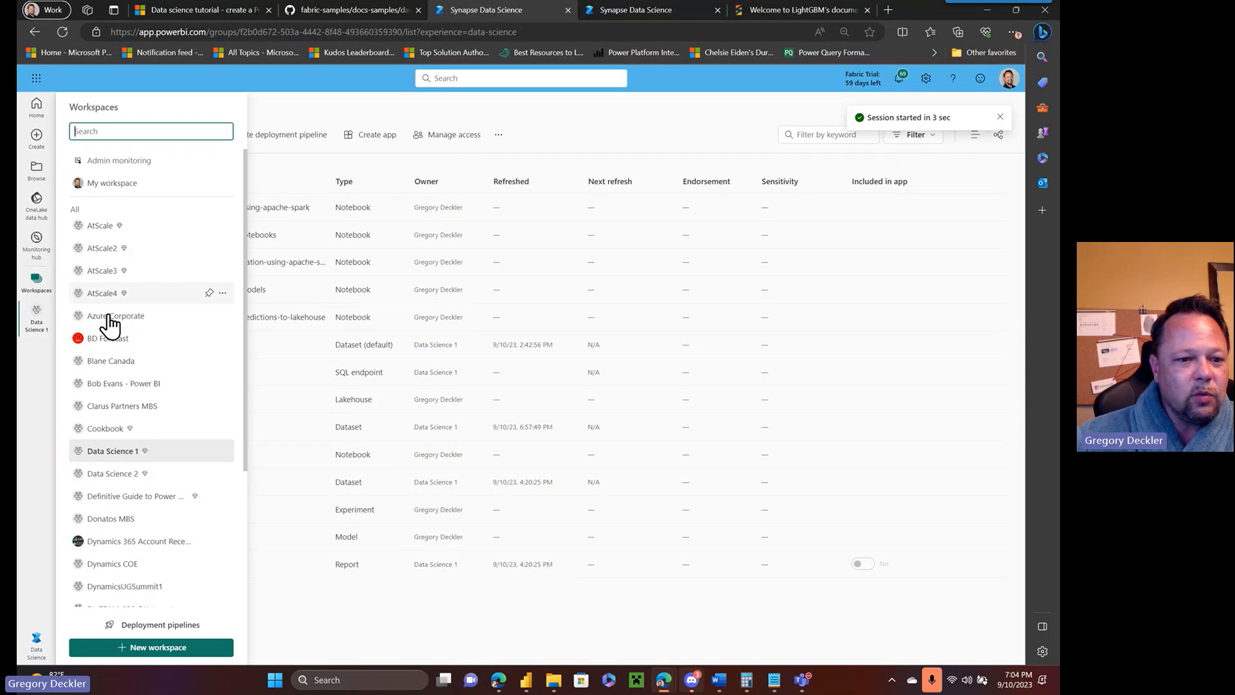
{"action": "left_click", "coordinate": [133, 480]}
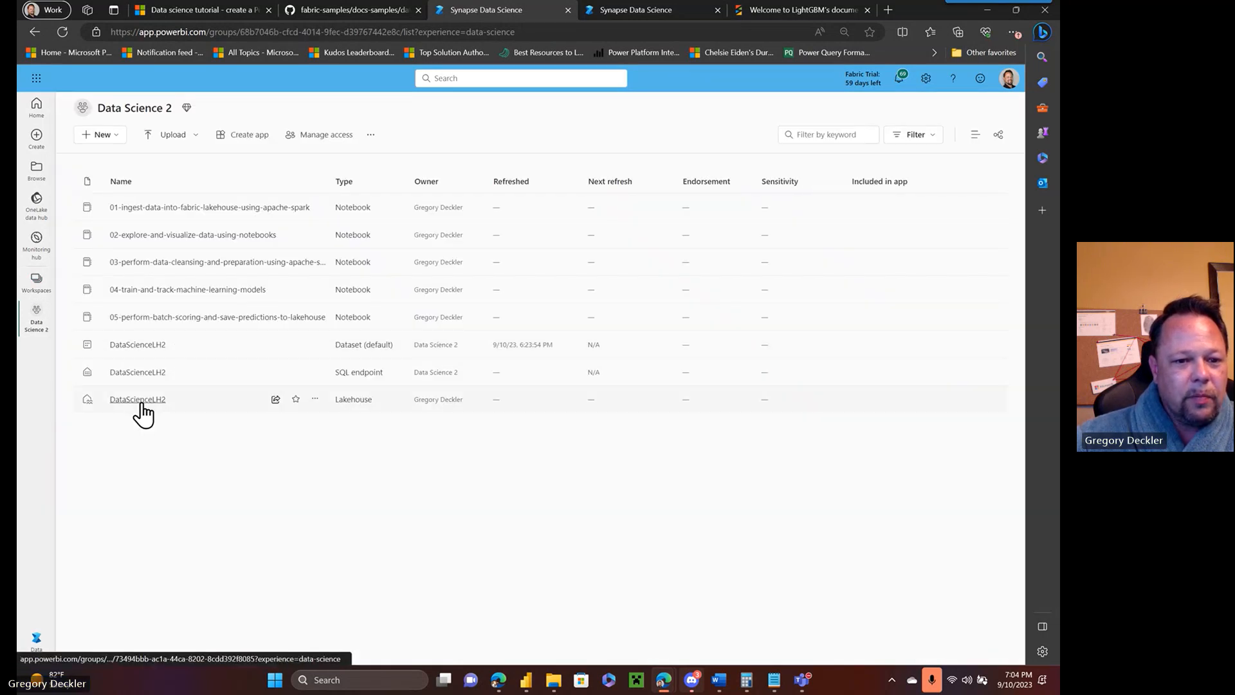
{"action": "left_click", "coordinate": [137, 400]}
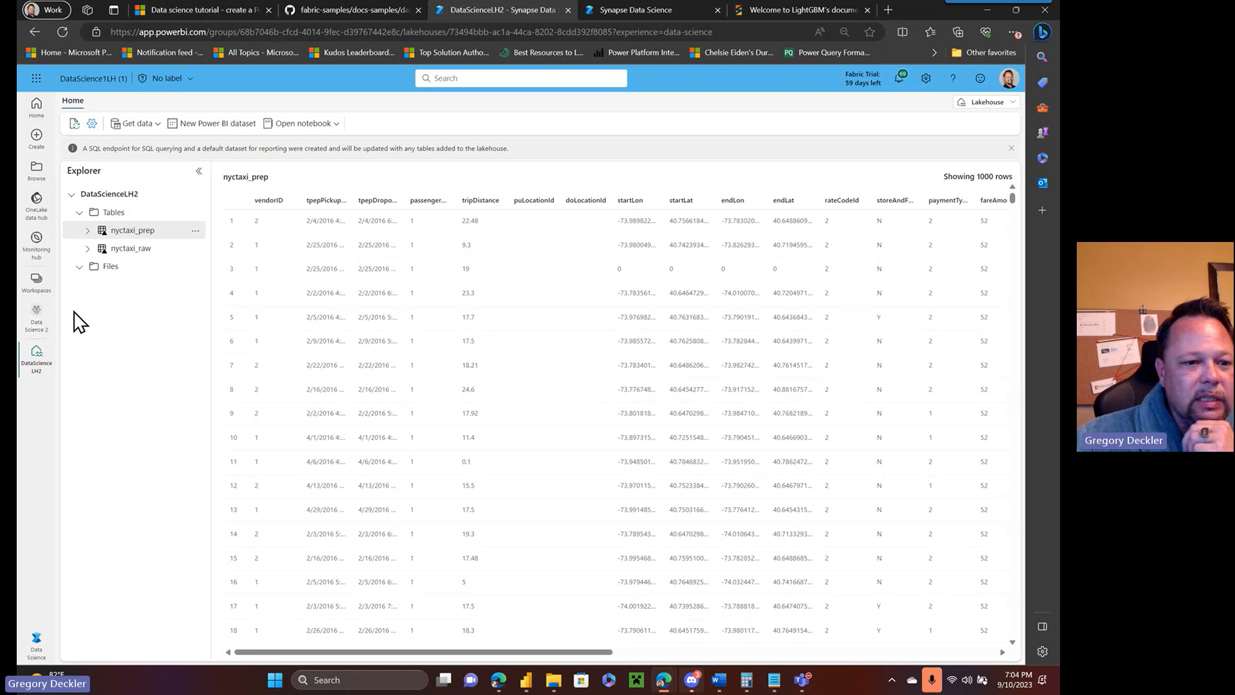
- Reopen the 03-perform-data-cleansing-and-preparation-using-apache-spark notebook from the Data Science 2 workspace and check its cells through the delta table save
{"action": "left_click", "coordinate": [38, 313]}
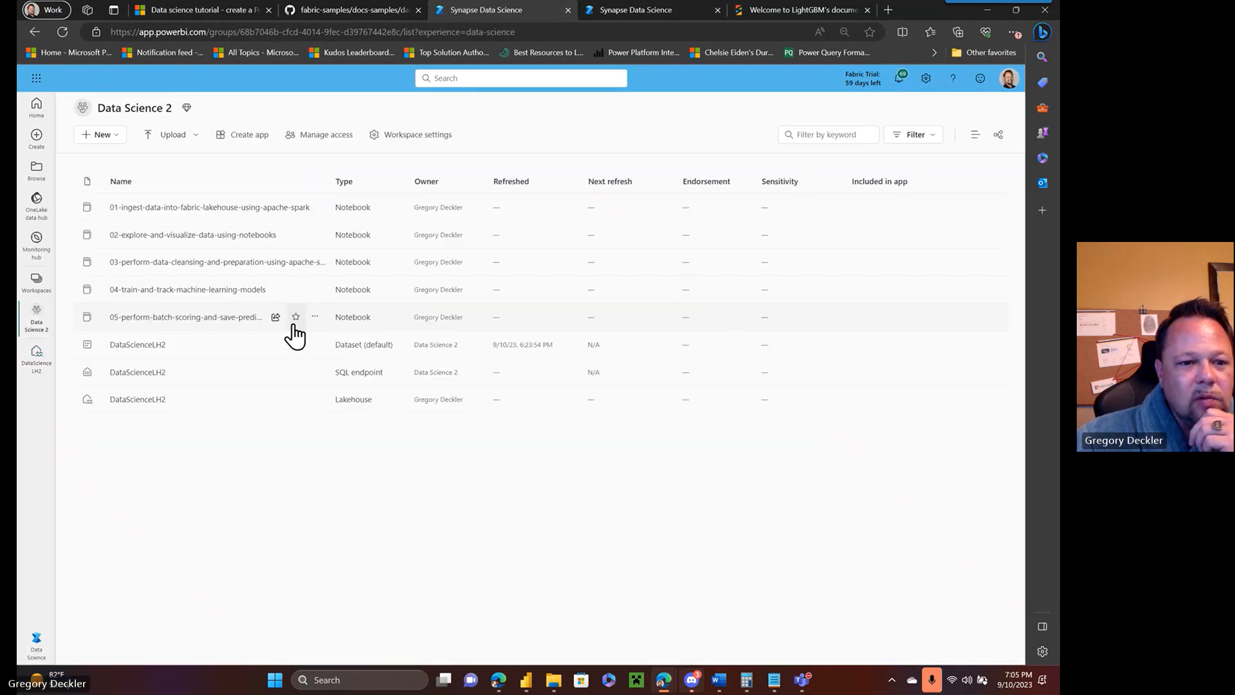
{"action": "left_click", "coordinate": [224, 265]}
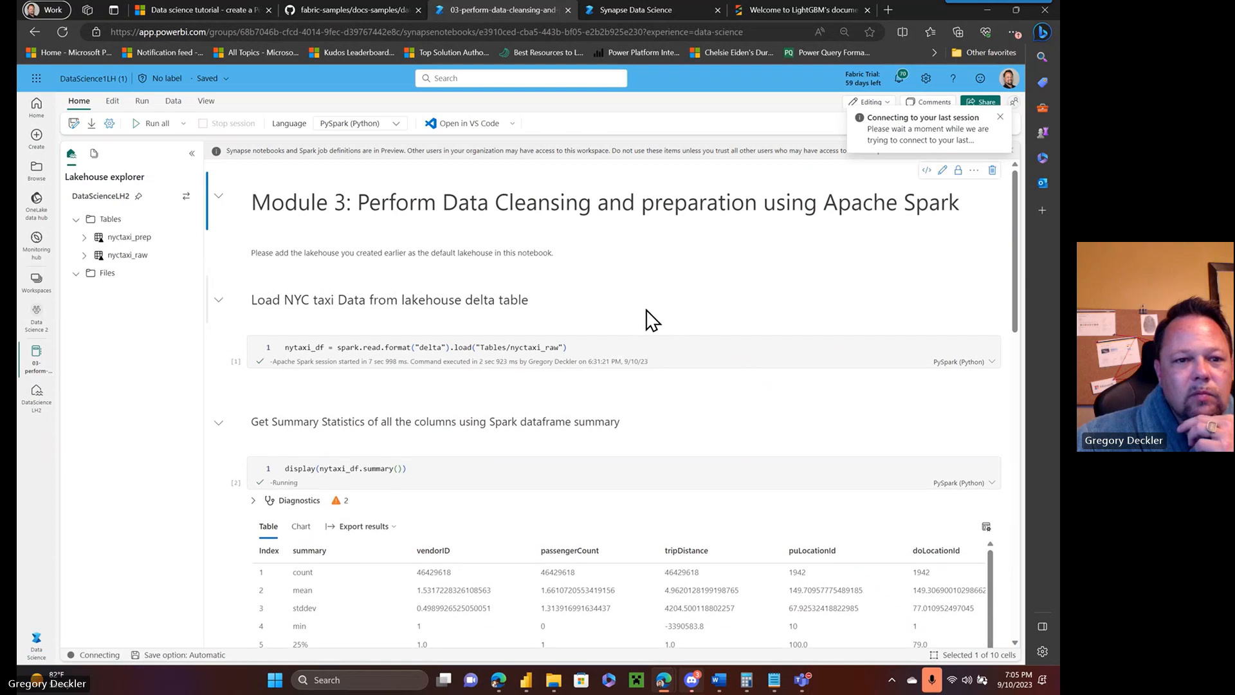
{"action": "scroll", "coordinate": [648, 320], "scroll_direction": "down", "scroll_amount": 3}
{"action": "scroll", "coordinate": [649, 320], "scroll_direction": "down", "scroll_amount": 10}
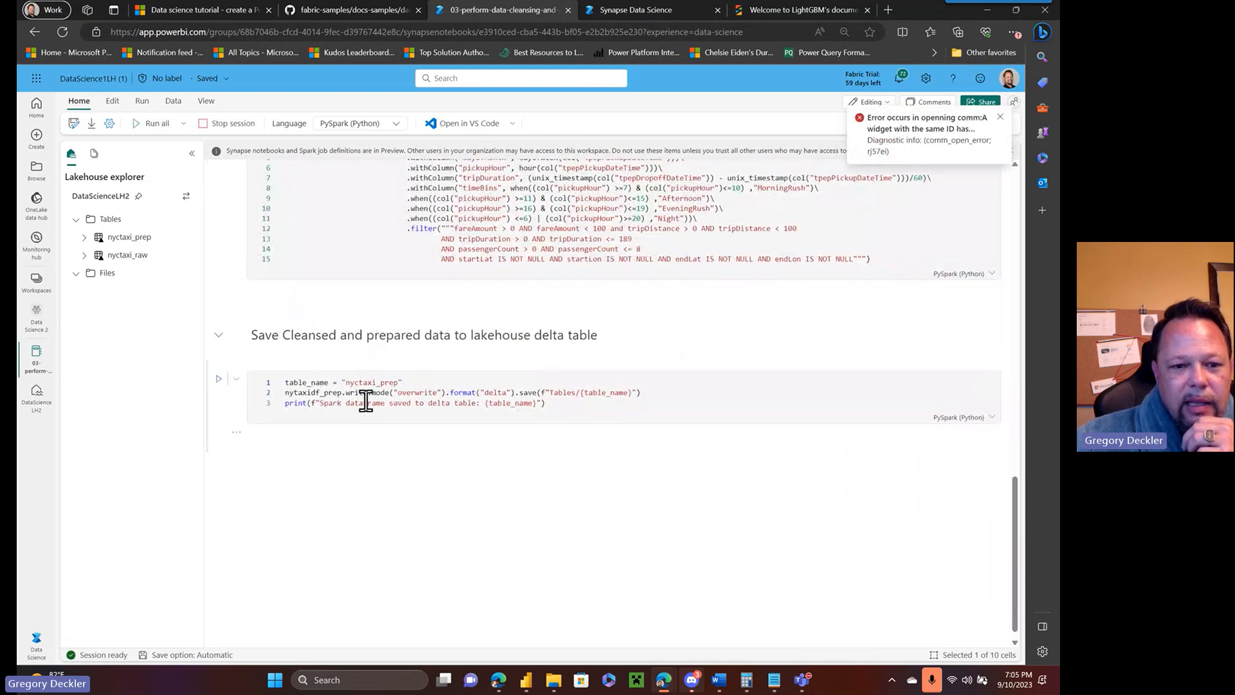
{"action": "scroll", "coordinate": [434, 309], "scroll_direction": "up", "scroll_amount": 10}
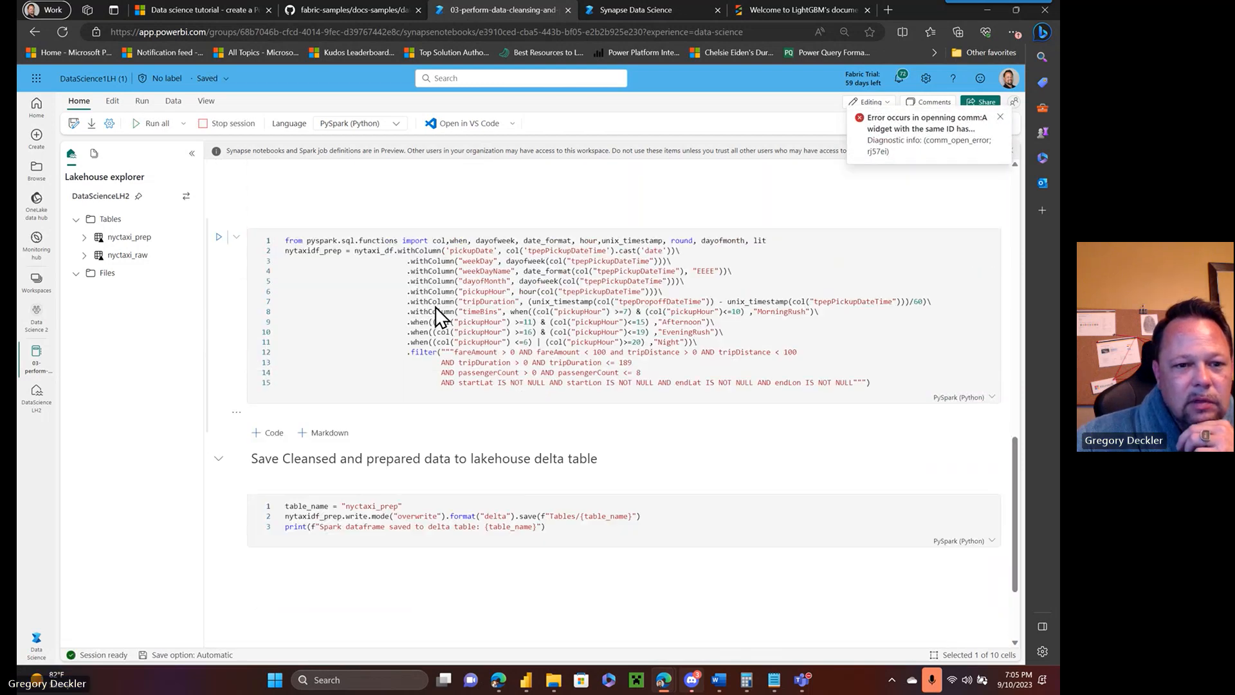
{"action": "scroll", "coordinate": [435, 309], "scroll_direction": "up", "scroll_amount": 5}
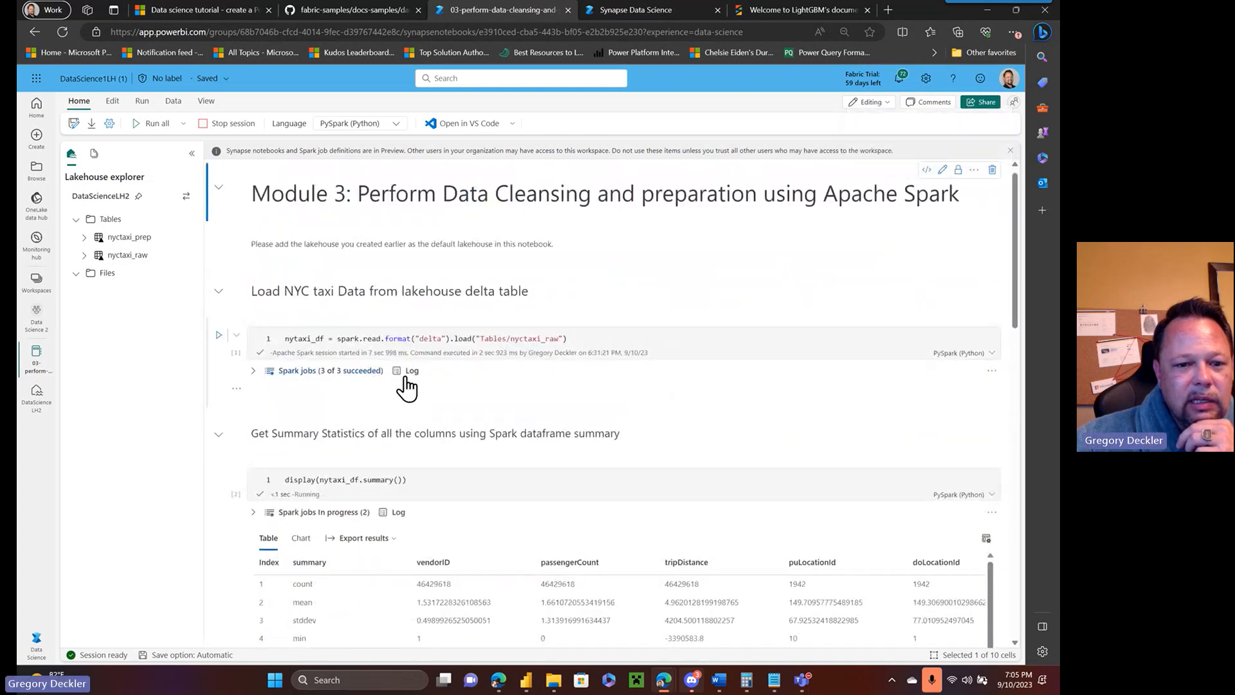
- Compare the run state of the notebook's cells, and expand the Spark jobs under the summary statistics cell to examine their progress
{"action": "scroll", "coordinate": [409, 379], "scroll_direction": "down", "scroll_amount": 5}
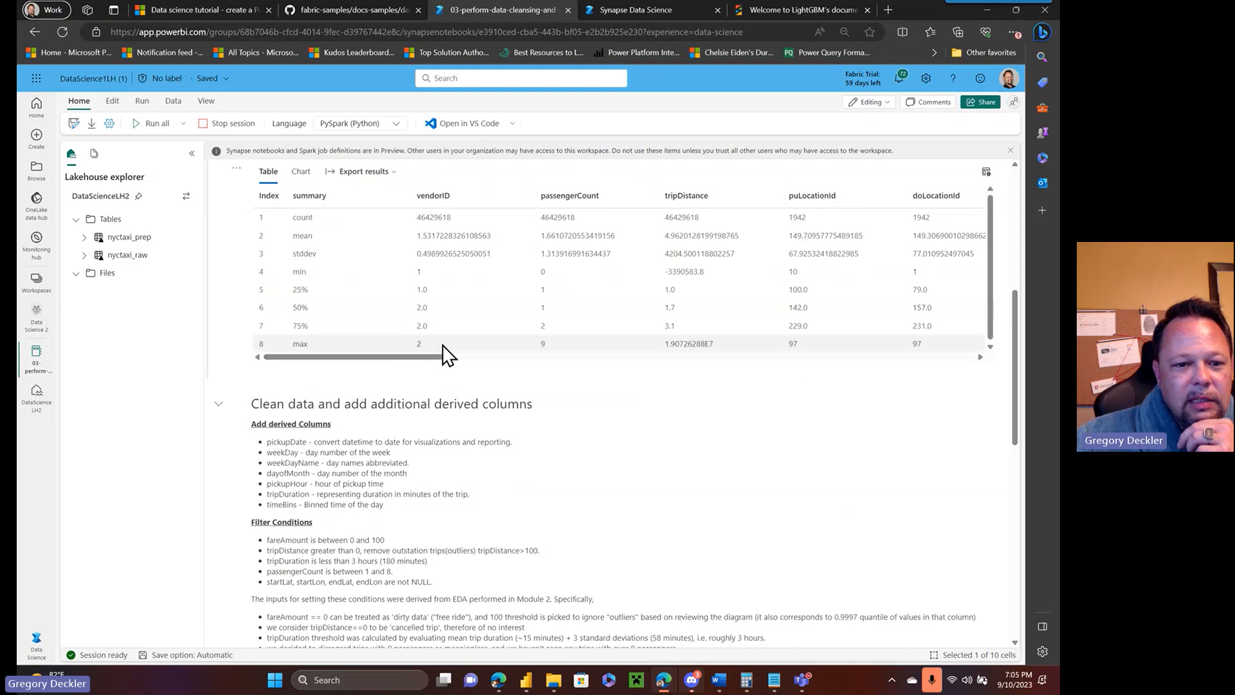
{"action": "scroll", "coordinate": [441, 350], "scroll_direction": "up", "scroll_amount": 2}
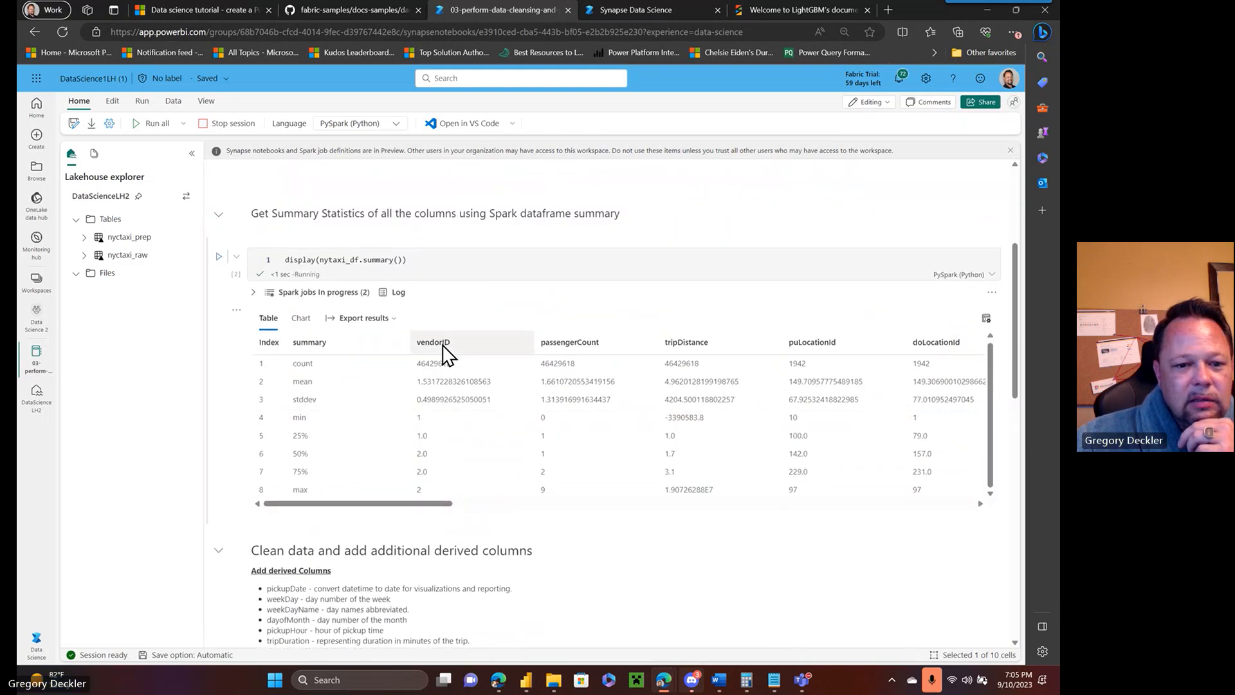
{"action": "scroll", "coordinate": [422, 396], "scroll_direction": "down", "scroll_amount": 12}
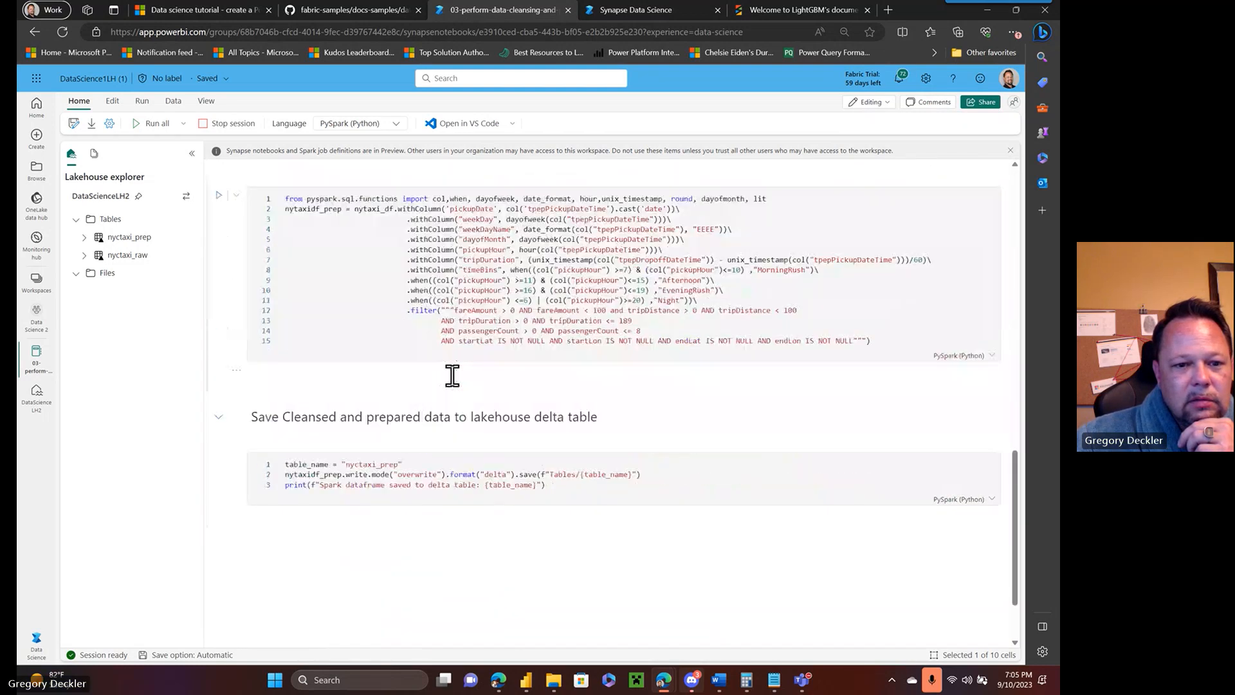
{"action": "scroll", "coordinate": [469, 285], "scroll_direction": "up", "scroll_amount": 8}
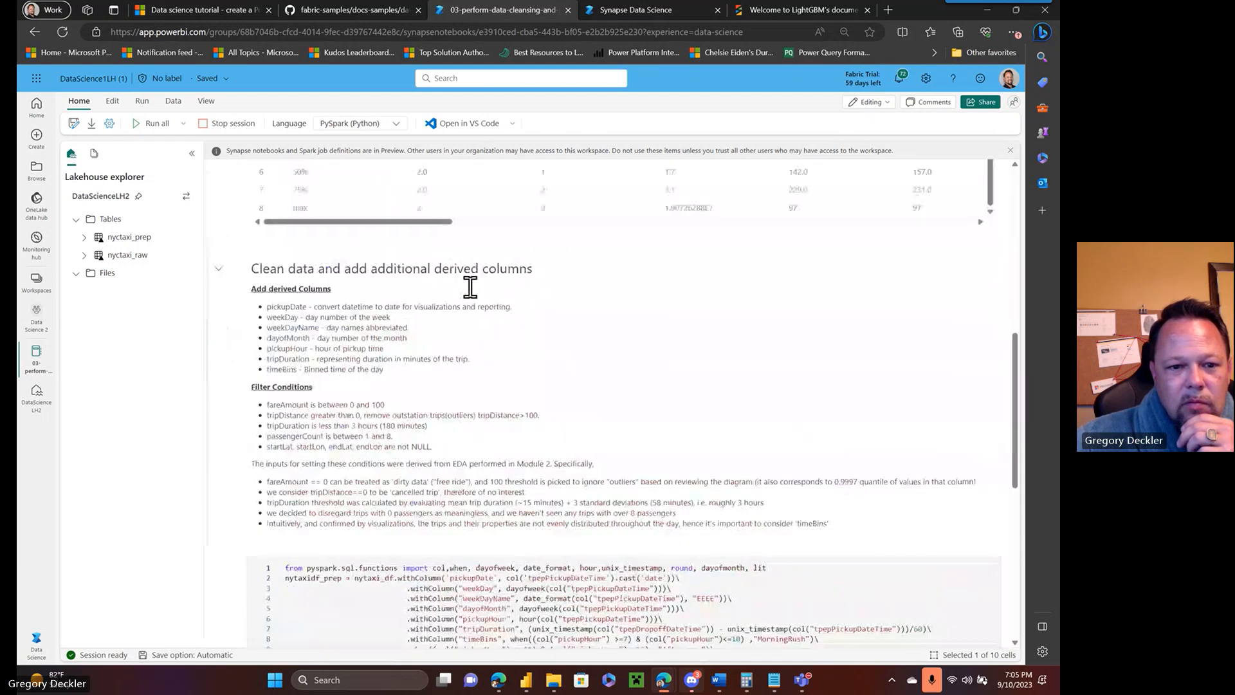
{"action": "scroll", "coordinate": [470, 287], "scroll_direction": "up", "scroll_amount": 2}
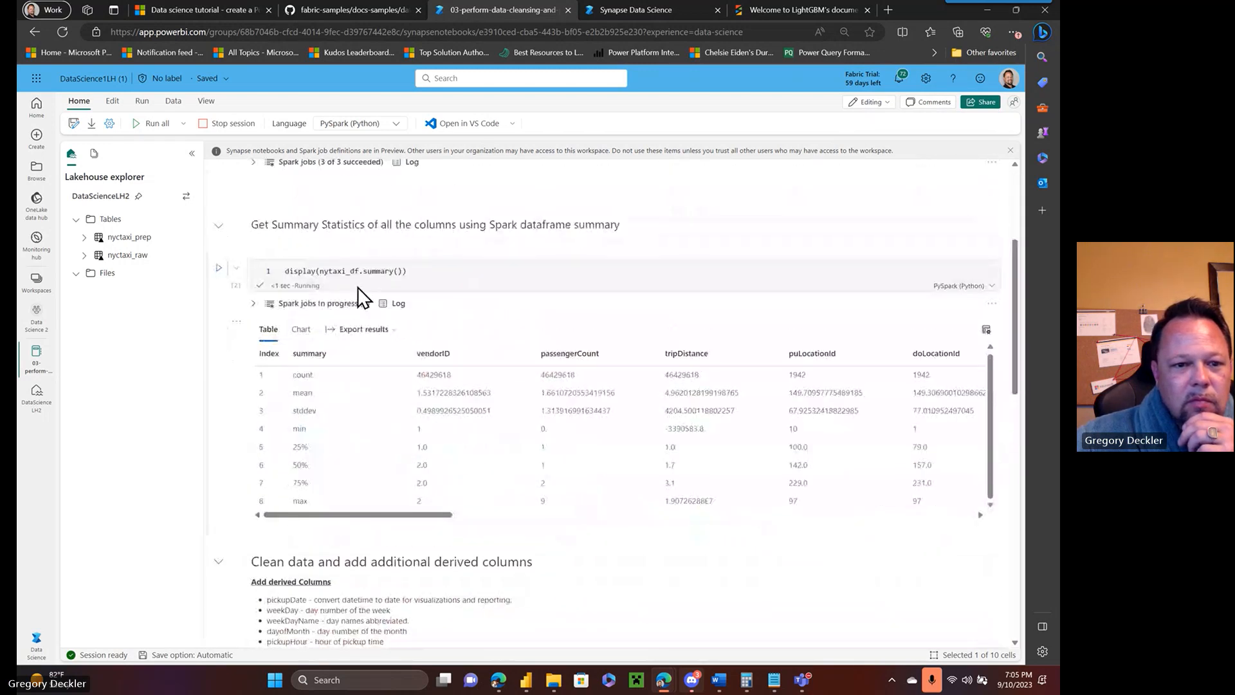
{"action": "scroll", "coordinate": [360, 295], "scroll_direction": "up", "scroll_amount": 3}
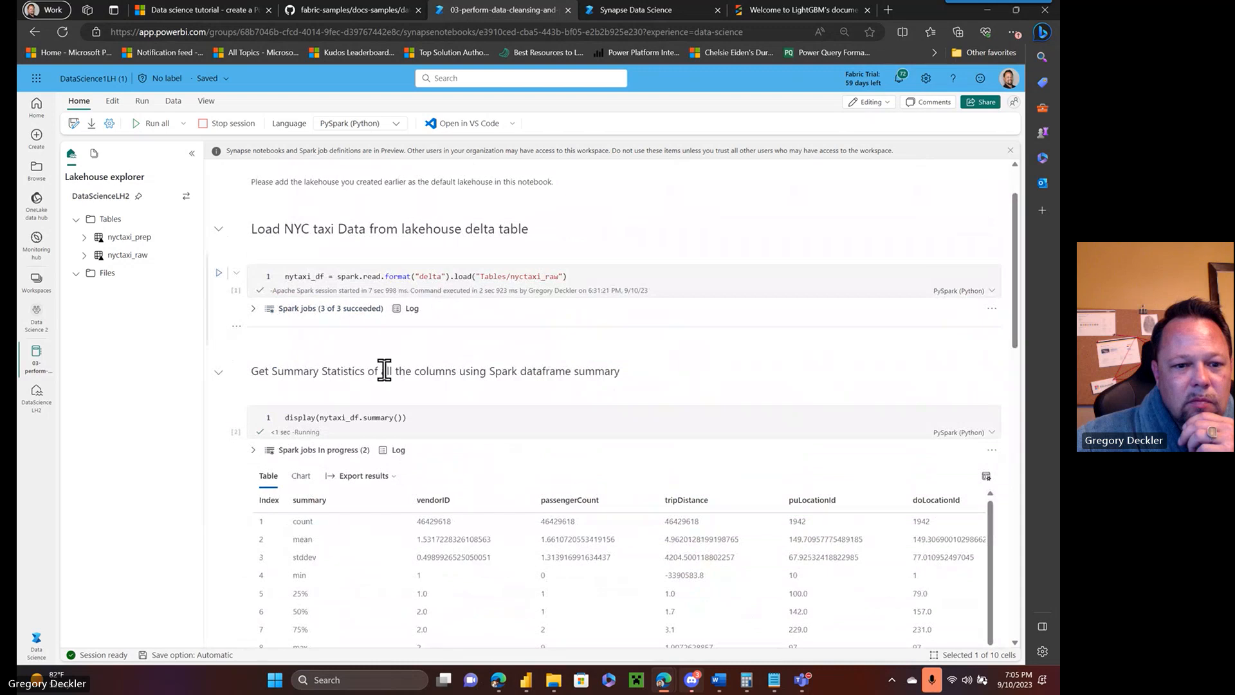
{"action": "scroll", "coordinate": [516, 391], "scroll_direction": "down", "scroll_amount": 2}
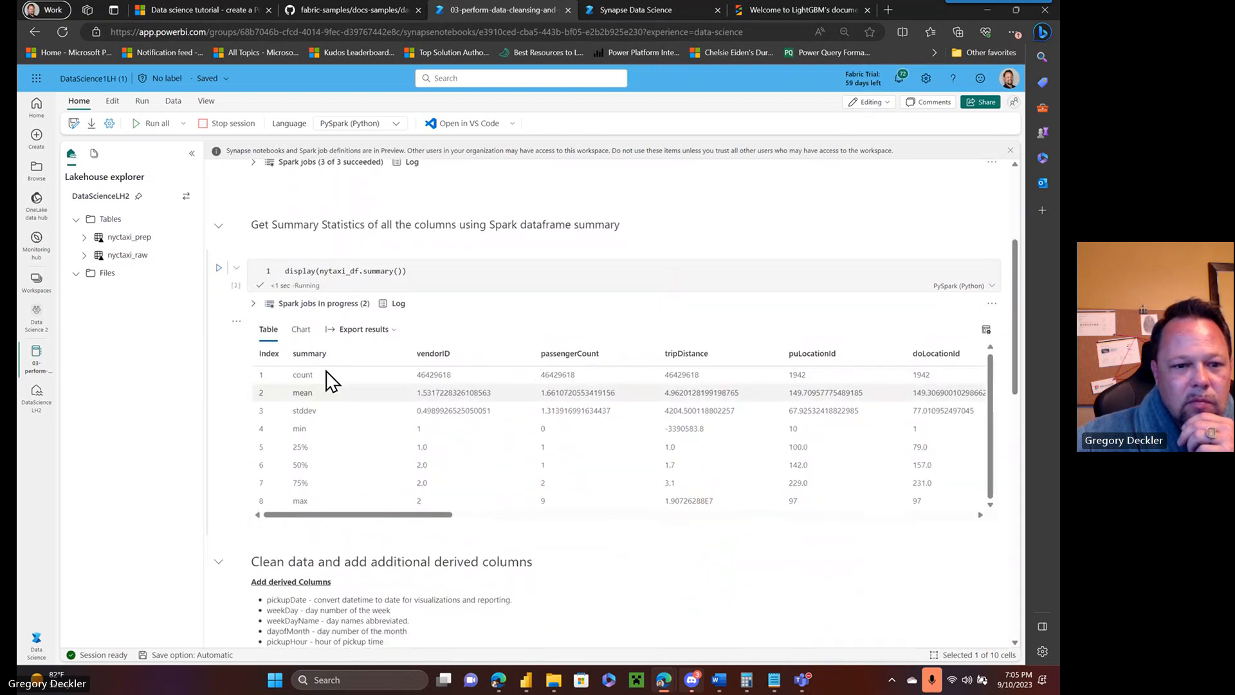
{"action": "left_click", "coordinate": [254, 303]}
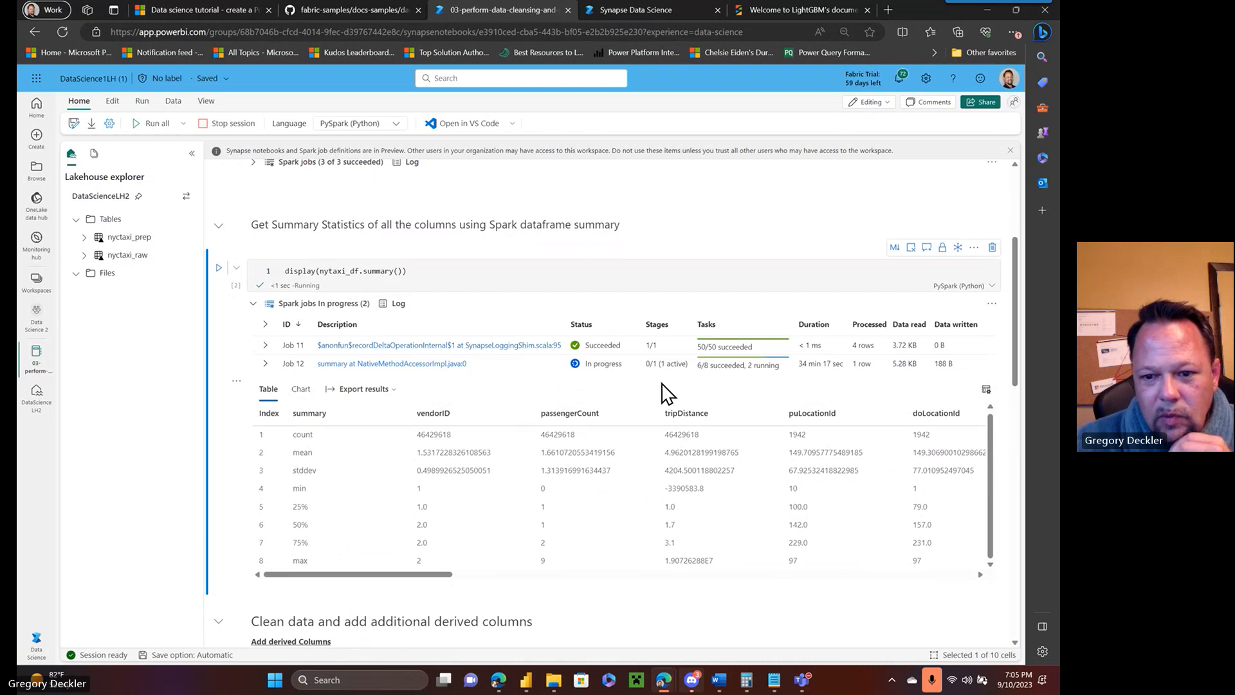
{"action": "scroll", "coordinate": [555, 374], "scroll_direction": "down", "scroll_amount": 5}
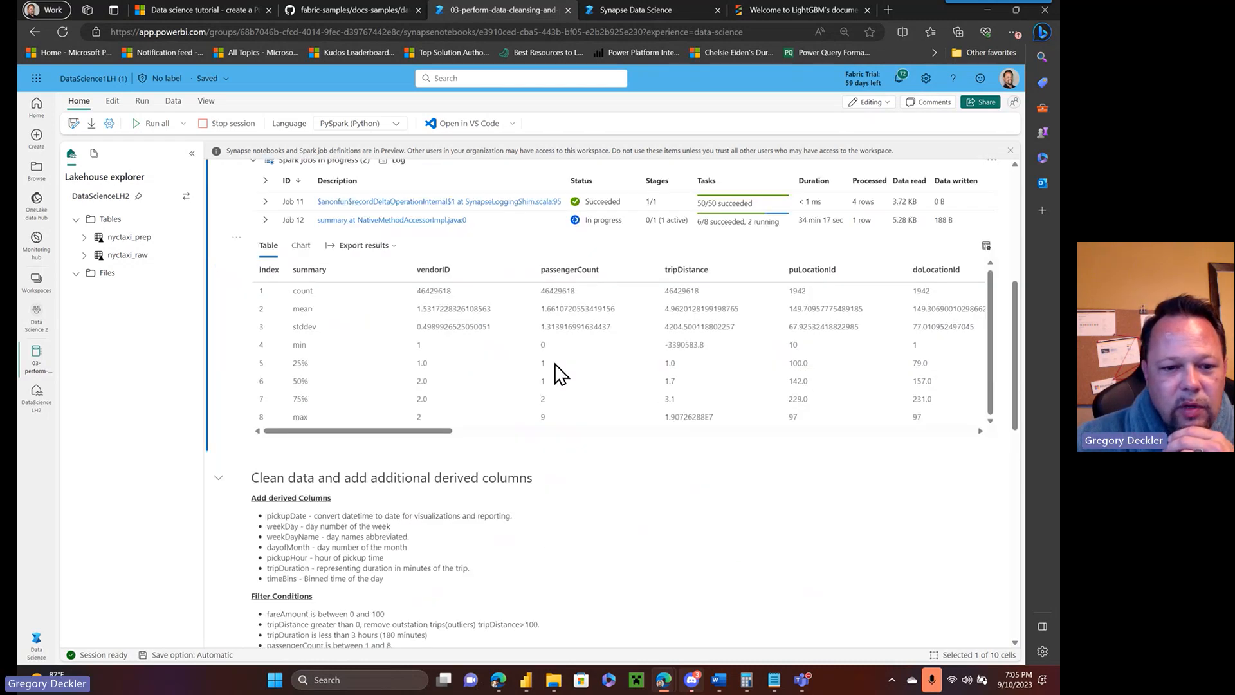
{"action": "scroll", "coordinate": [554, 373], "scroll_direction": "up", "scroll_amount": 5}
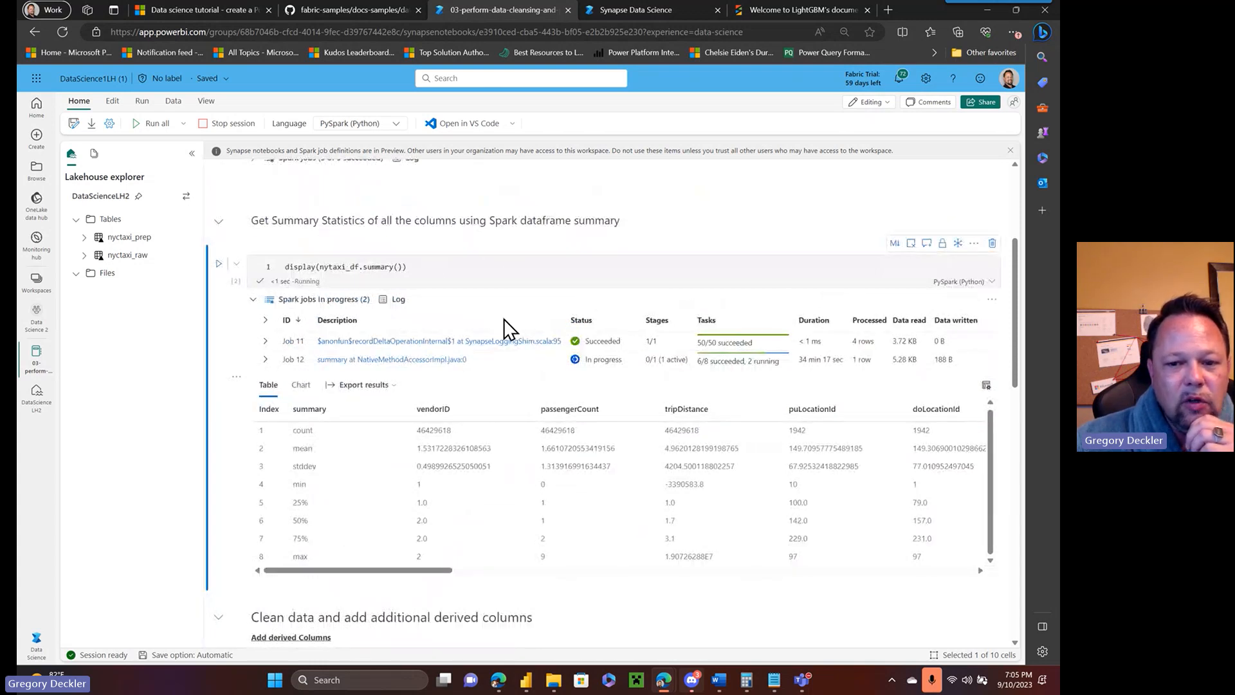
- Review the data cleaning and save cells, highlight the nyctaxi_prep table name, and compare it with the lakehouse tables
{"action": "scroll", "coordinate": [476, 328], "scroll_direction": "down", "scroll_amount": 7}
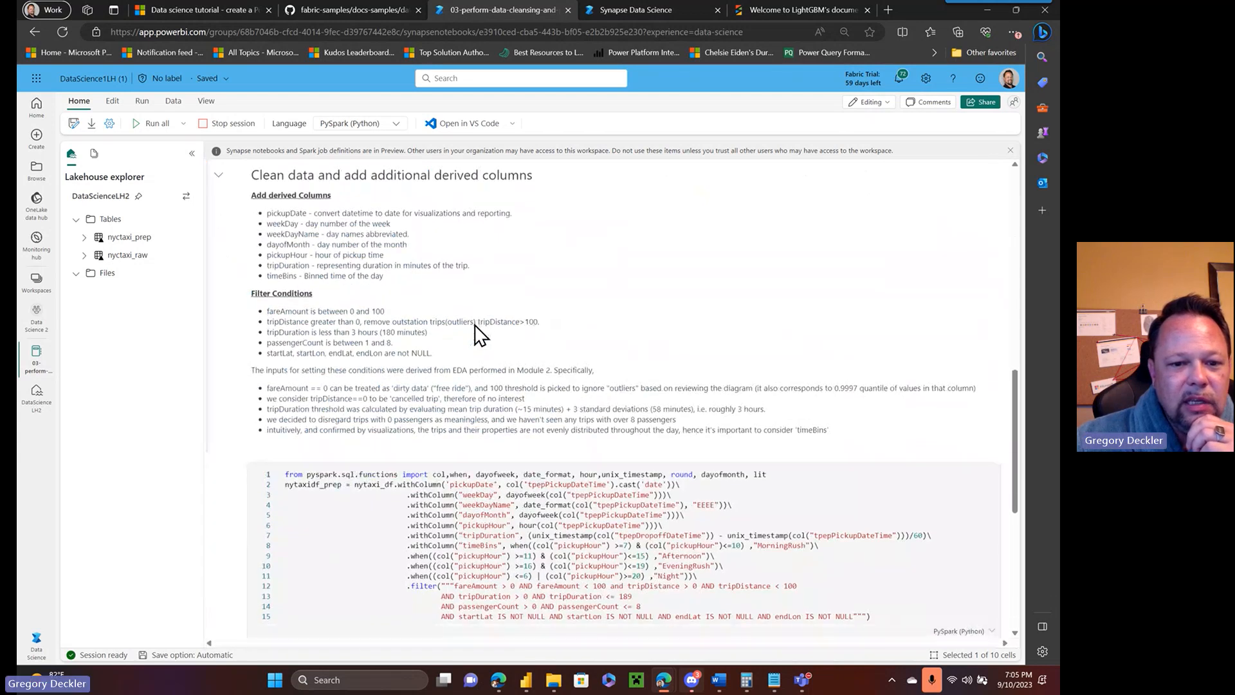
{"action": "scroll", "coordinate": [475, 325], "scroll_direction": "down", "scroll_amount": 3}
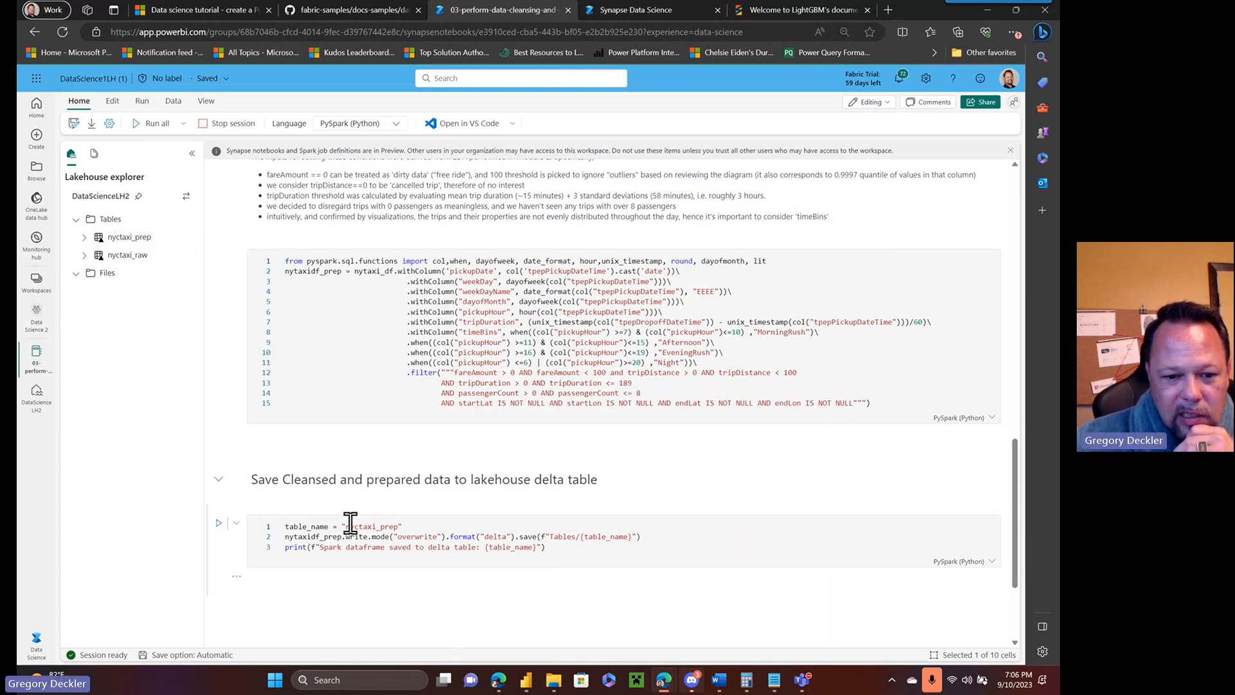
{"action": "left_click_drag", "start_coordinate": [346, 528], "coordinate": [380, 527]}
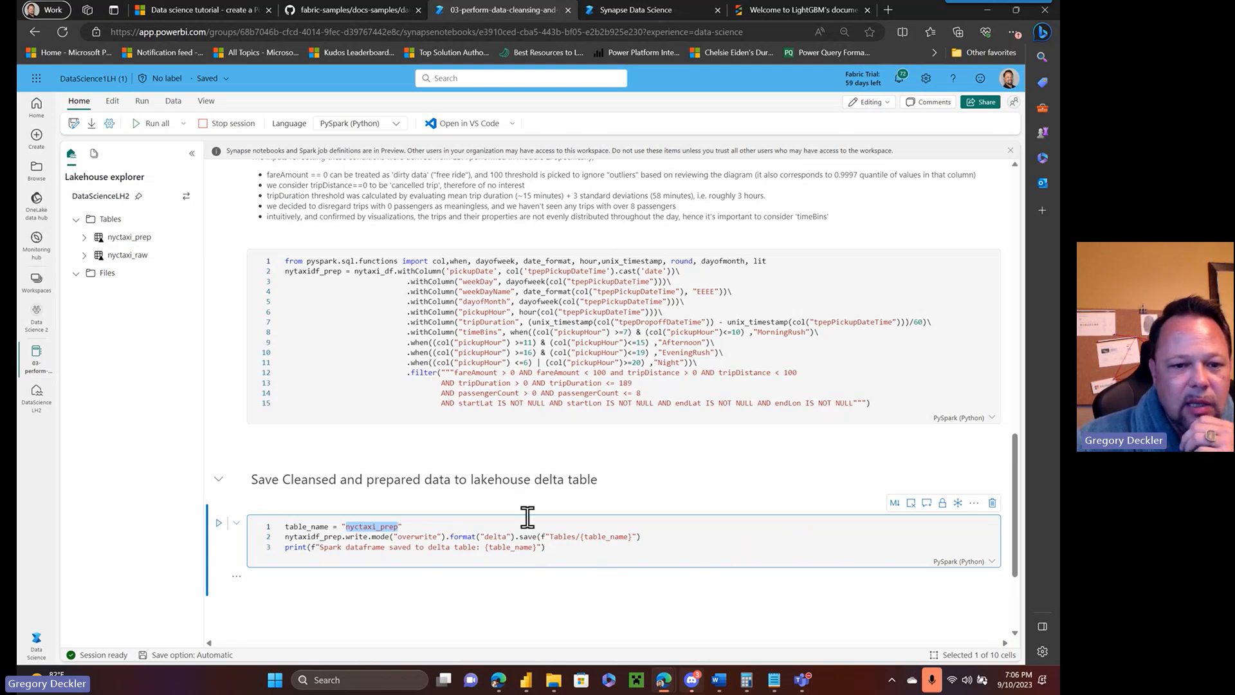
{"action": "scroll", "coordinate": [508, 515], "scroll_direction": "up", "scroll_amount": 10}
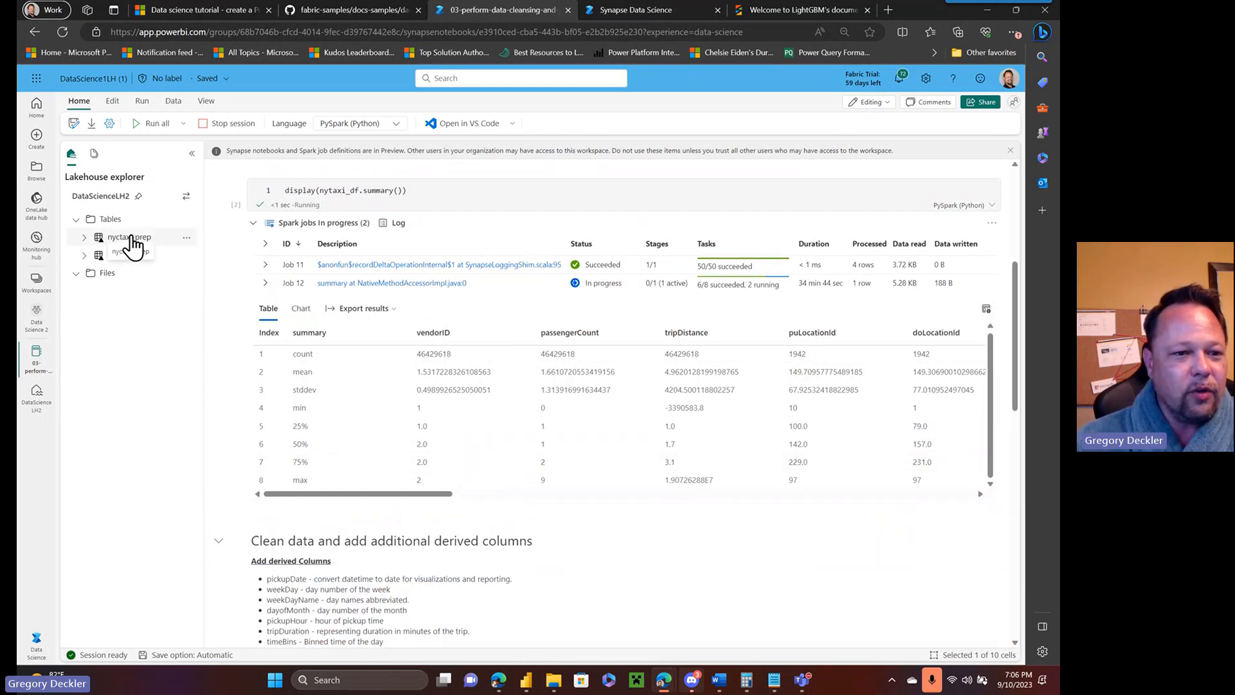
- Open the 04-train-and-track-machine-learning-models notebook from the Data Science 2 workspace and attach the existing DataScienceLH2 lakehouse to it
{"action": "left_click", "coordinate": [38, 316]}
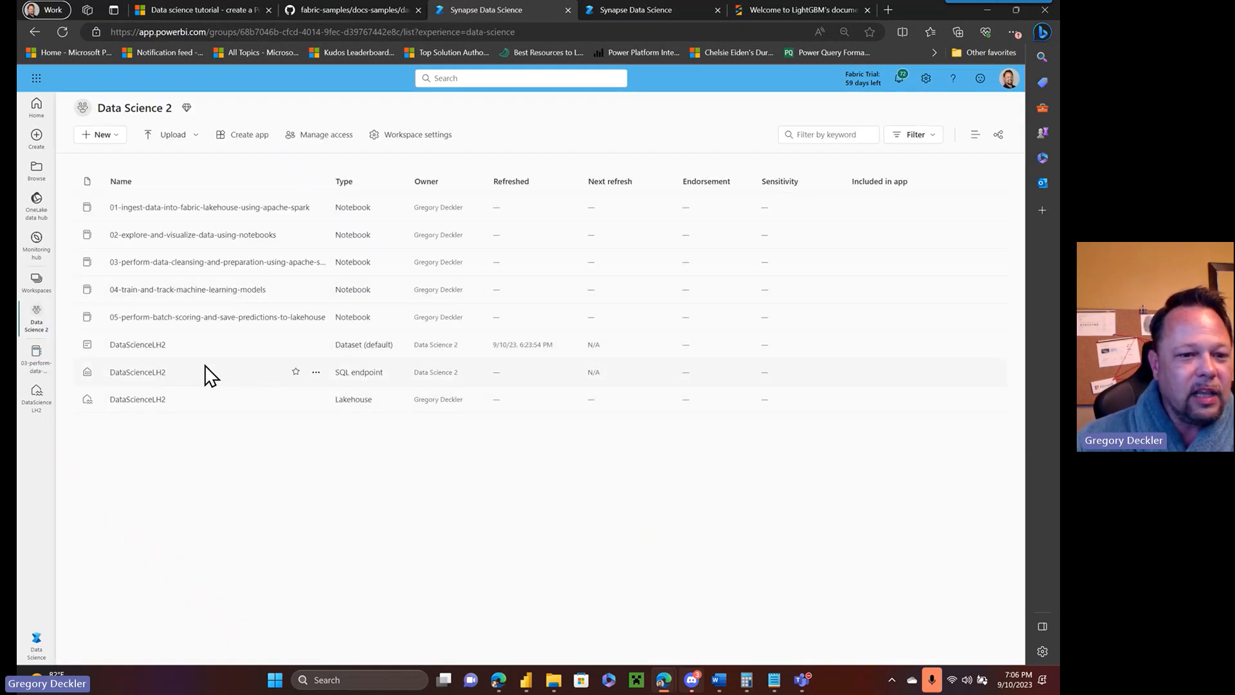
{"action": "left_click", "coordinate": [196, 291]}
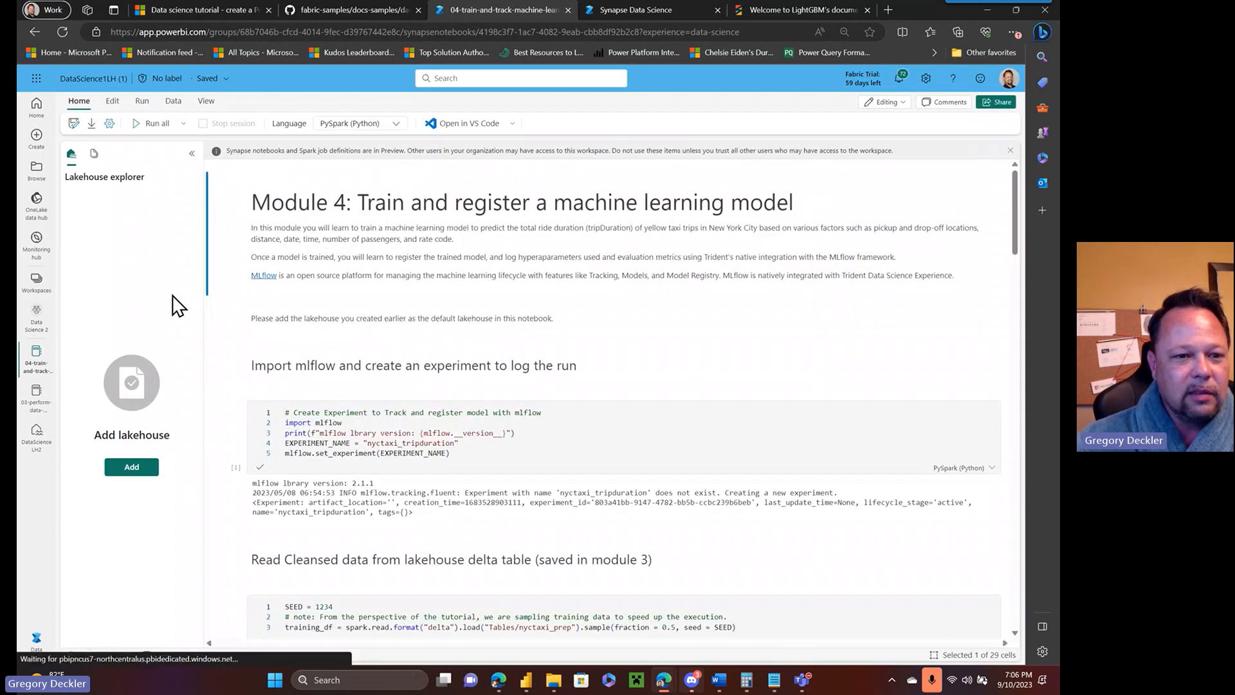
{"action": "left_click", "coordinate": [131, 467]}
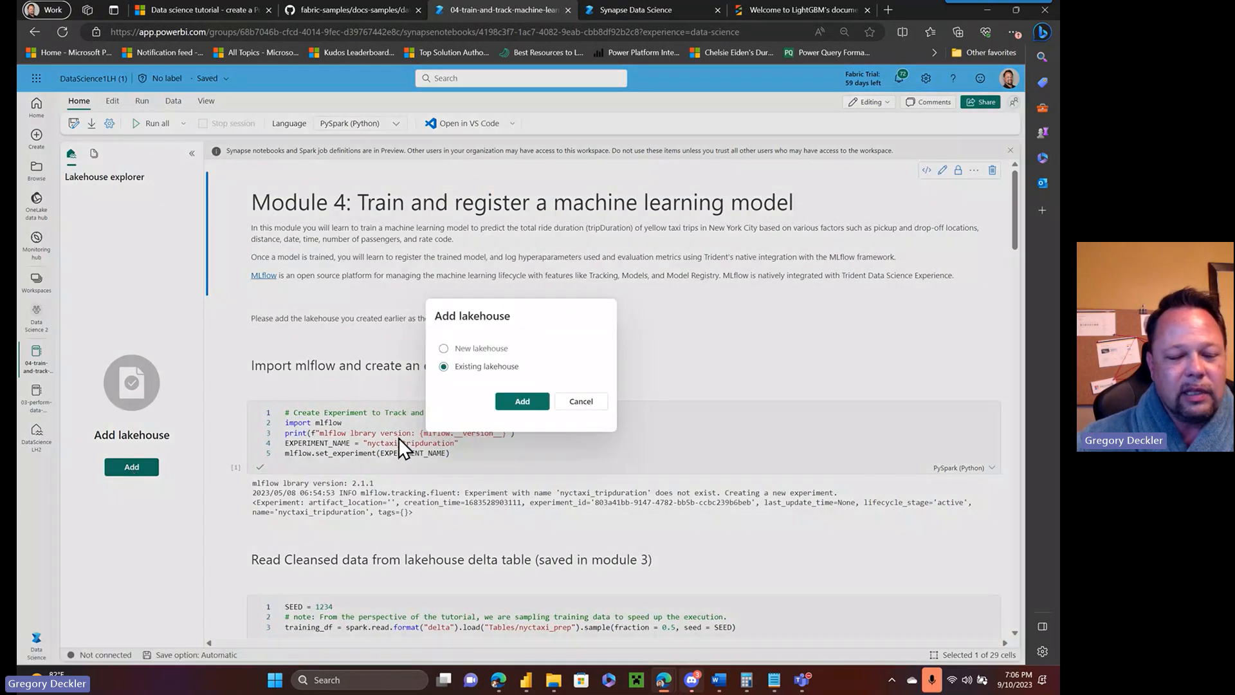
{"action": "left_click", "coordinate": [522, 403]}
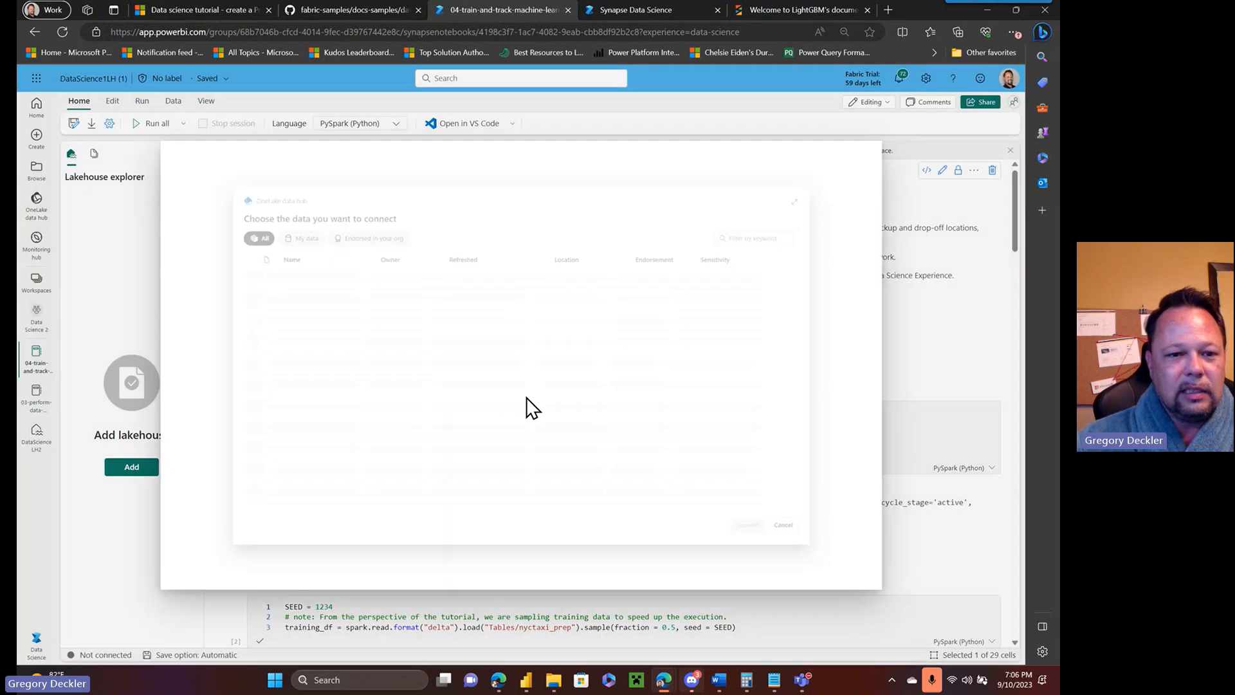
{"action": "left_click", "coordinate": [293, 256]}
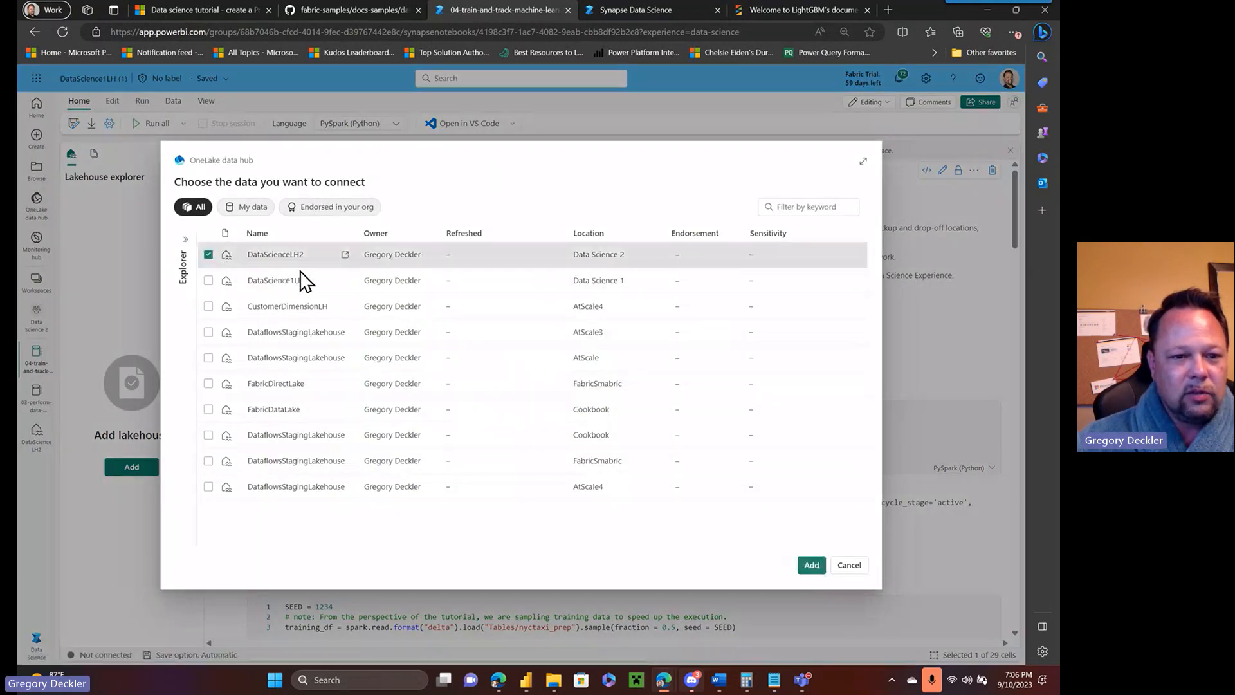
{"action": "left_click", "coordinate": [810, 566]}
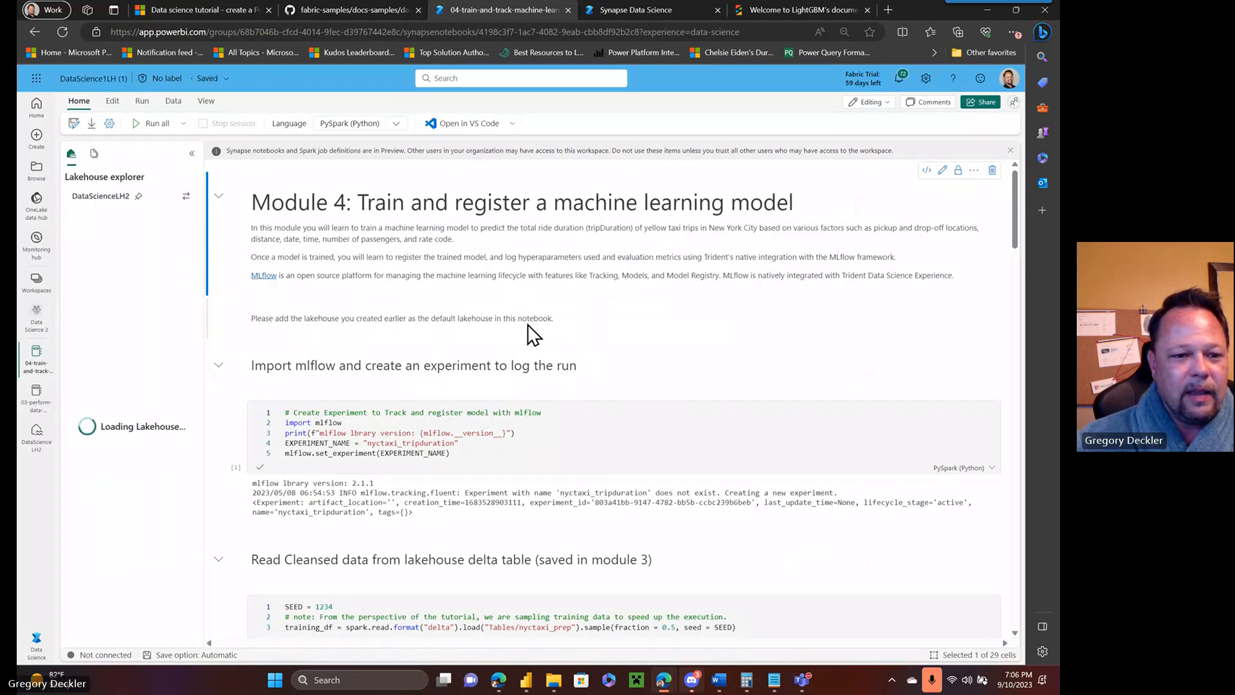
- Run all cells of the Module 4 notebook and check the output of the mlflow experiment and cleansed data cells
{"action": "left_click", "coordinate": [151, 123]}
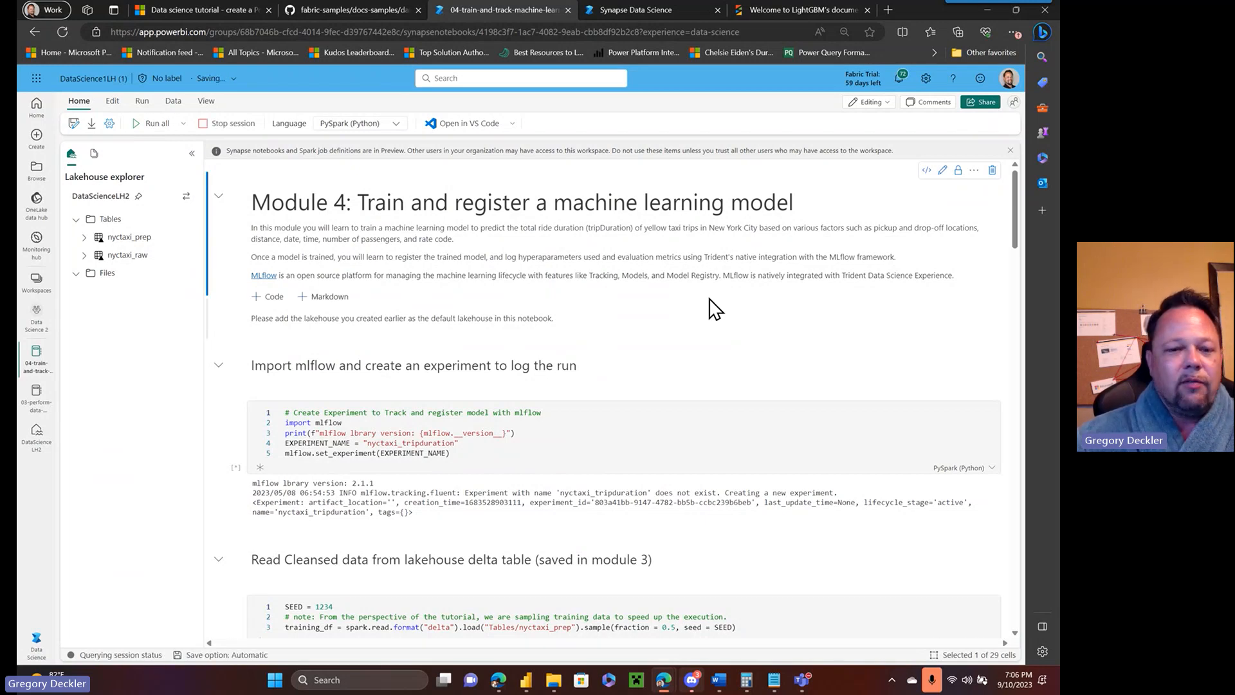
{"action": "scroll", "coordinate": [661, 305], "scroll_direction": "down", "scroll_amount": 1}
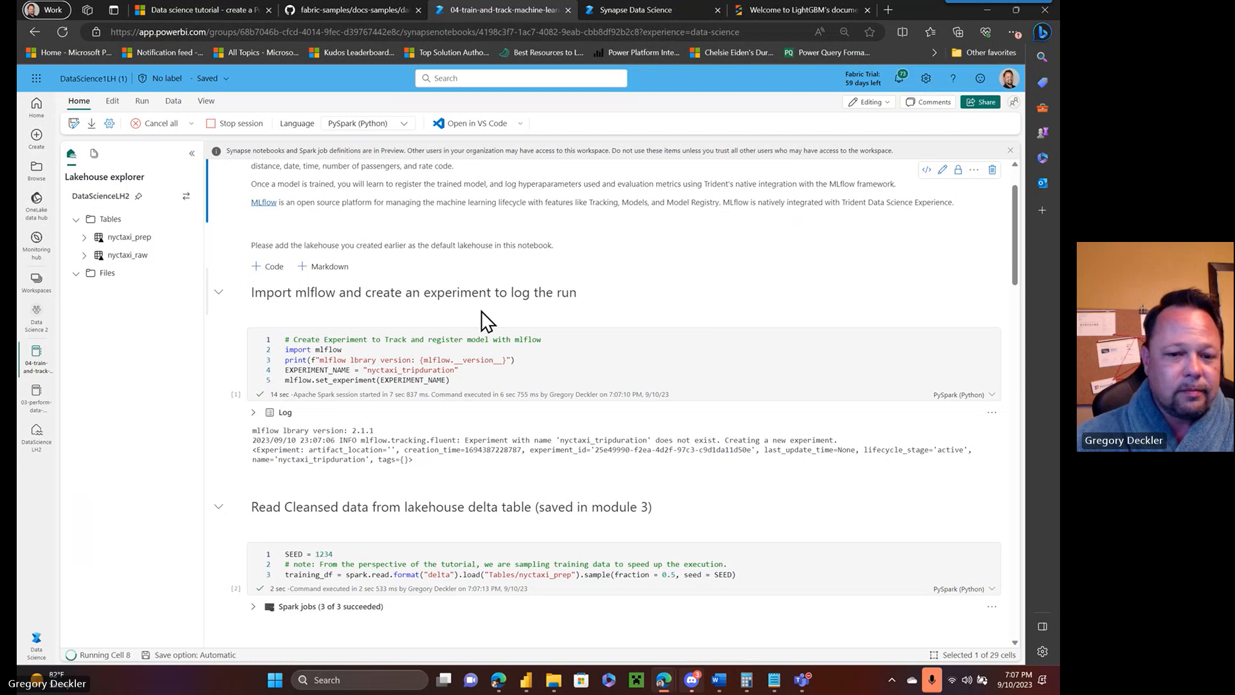
{"action": "scroll", "coordinate": [608, 323], "scroll_direction": "down", "scroll_amount": 5}
{"action": "scroll", "coordinate": [615, 322], "scroll_direction": "up", "scroll_amount": 3}
{"action": "scroll", "coordinate": [614, 322], "scroll_direction": "up", "scroll_amount": 3}
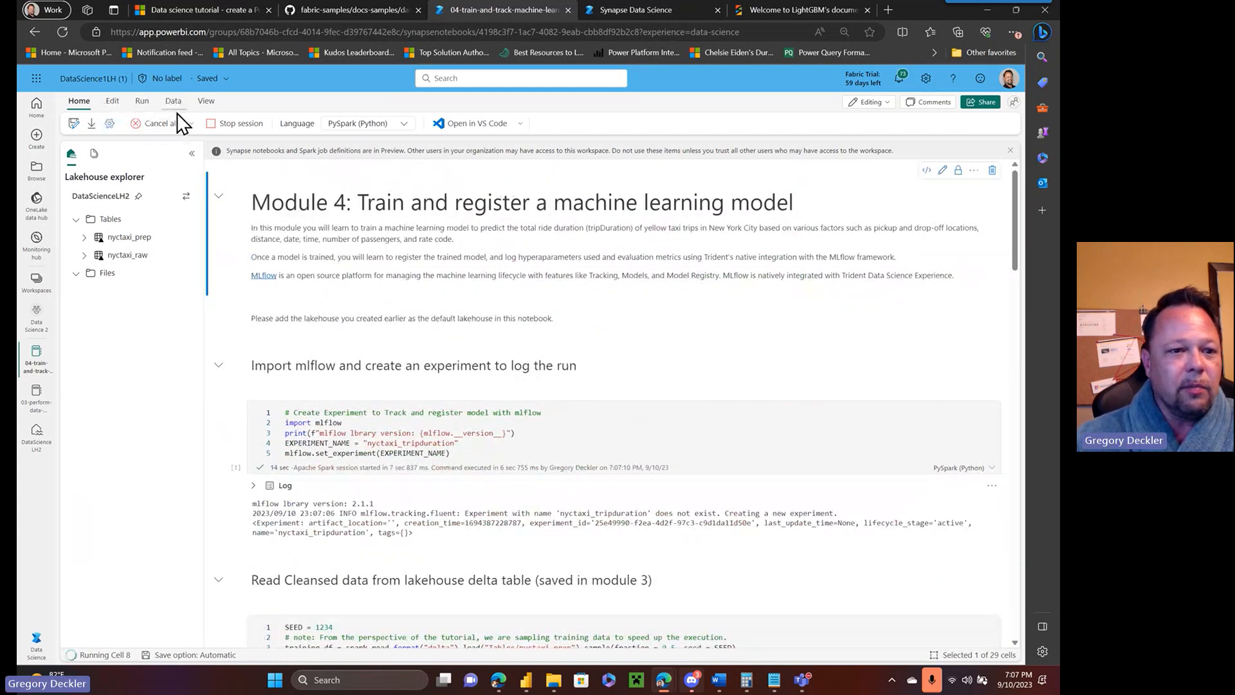
- View the notebook's available language options, and switch briefly to the fabric-samples notebook on GitHub and back
{"action": "left_click", "coordinate": [405, 123]}
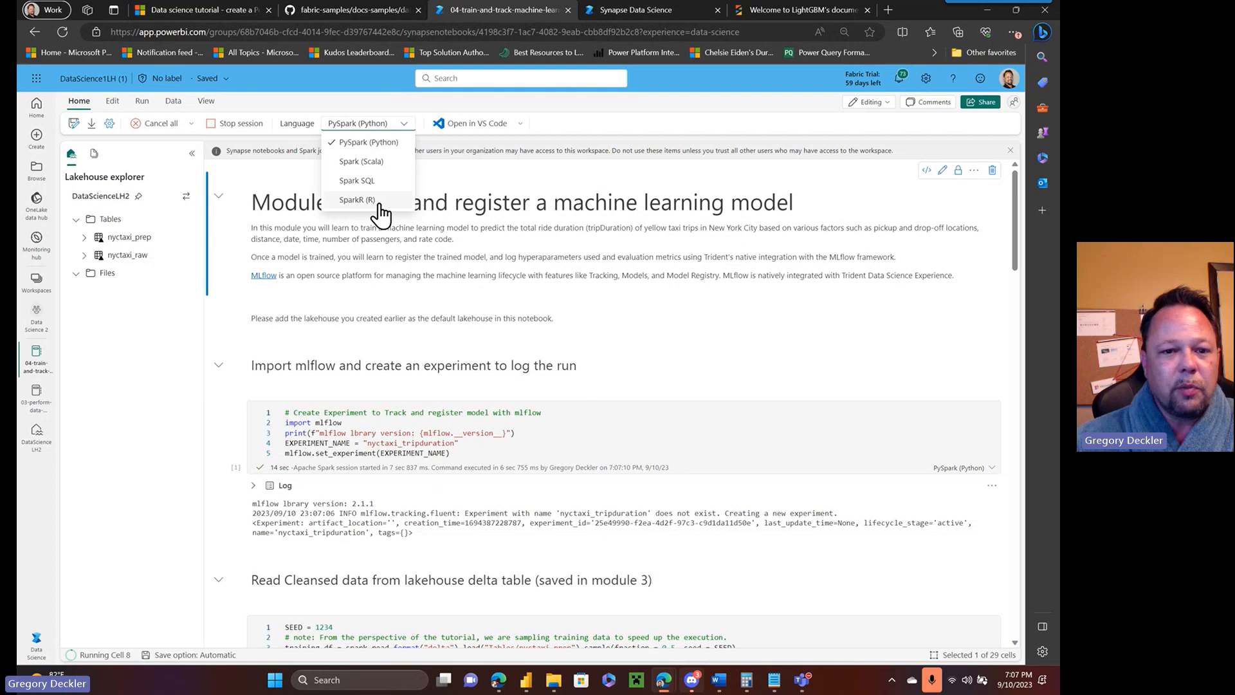
{"action": "left_click", "coordinate": [585, 177]}
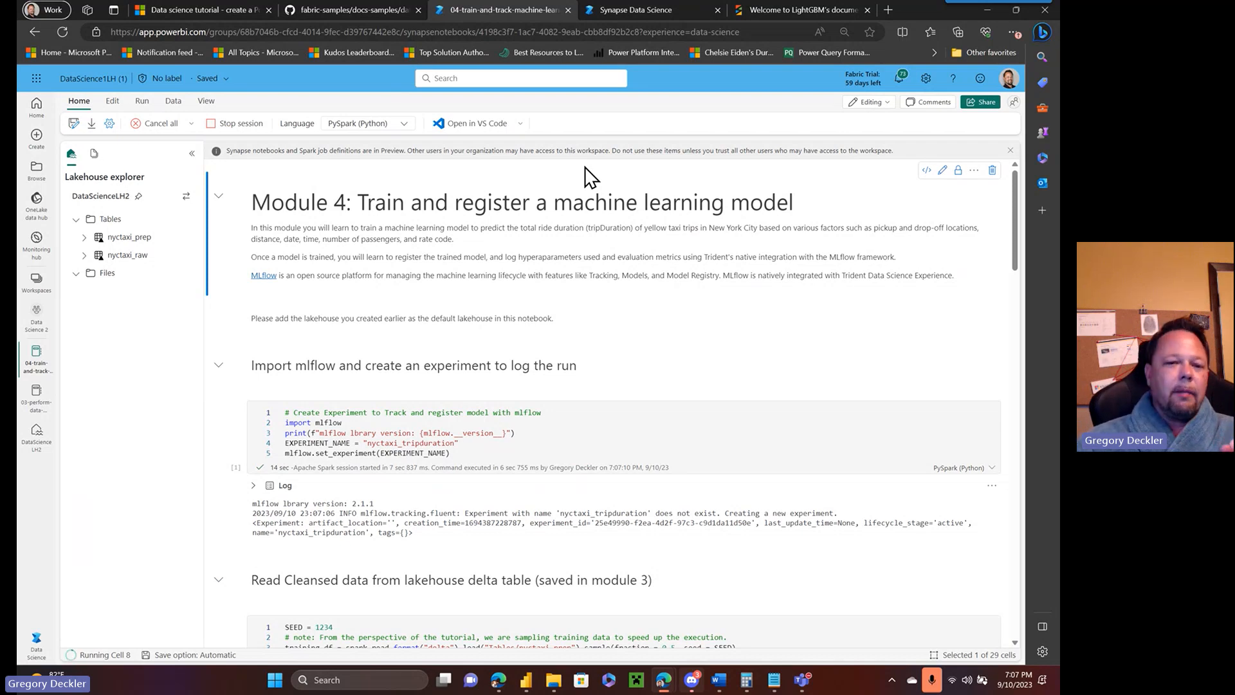
{"action": "left_click", "coordinate": [404, 123]}
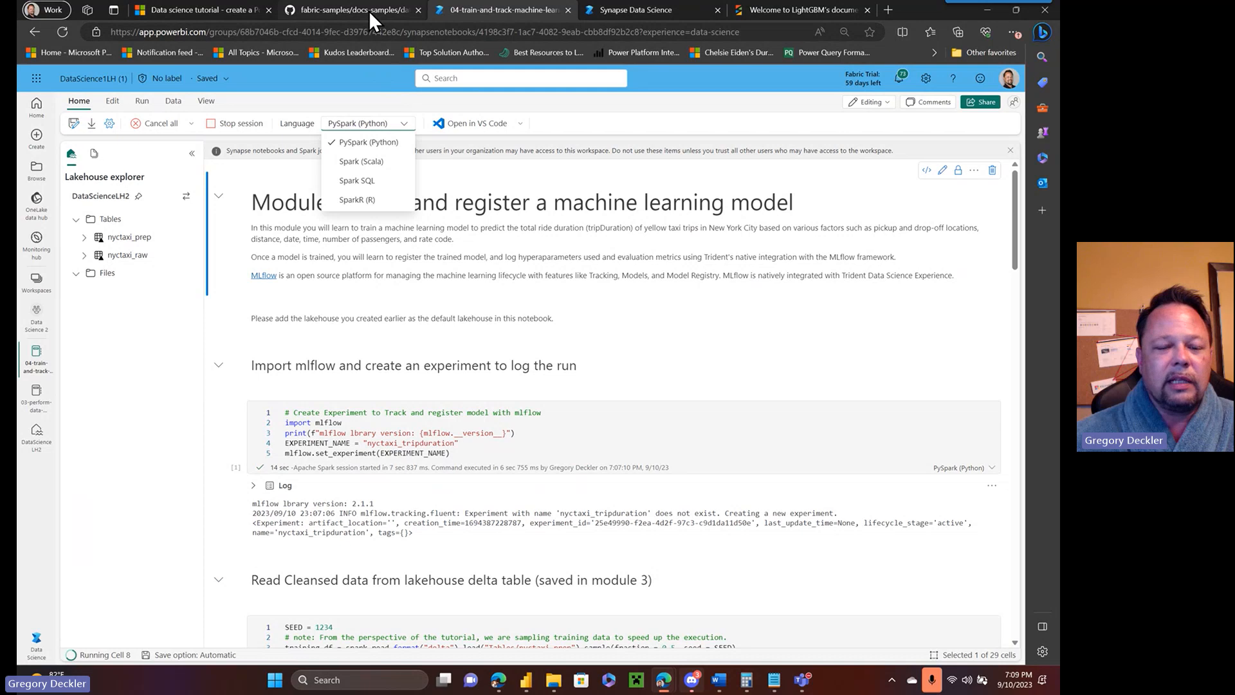
{"action": "mouse_move", "coordinate": [368, 10]}
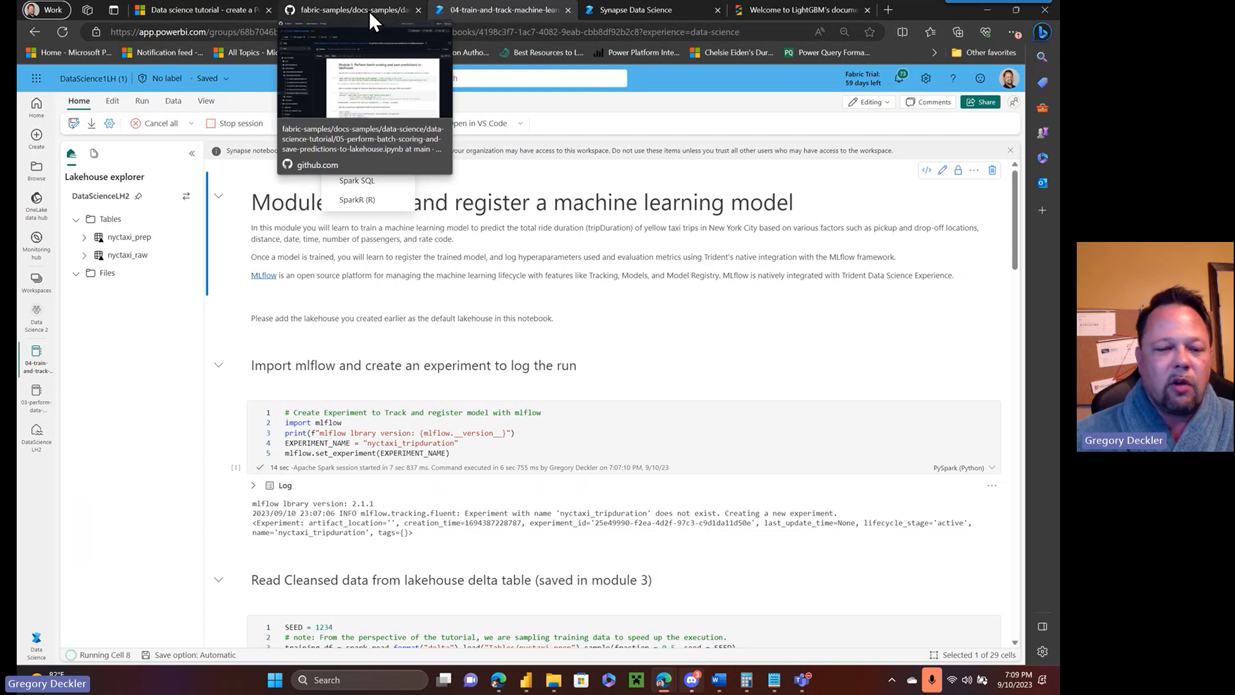
{"action": "left_click", "coordinate": [369, 11]}
{"action": "left_click", "coordinate": [512, 17]}
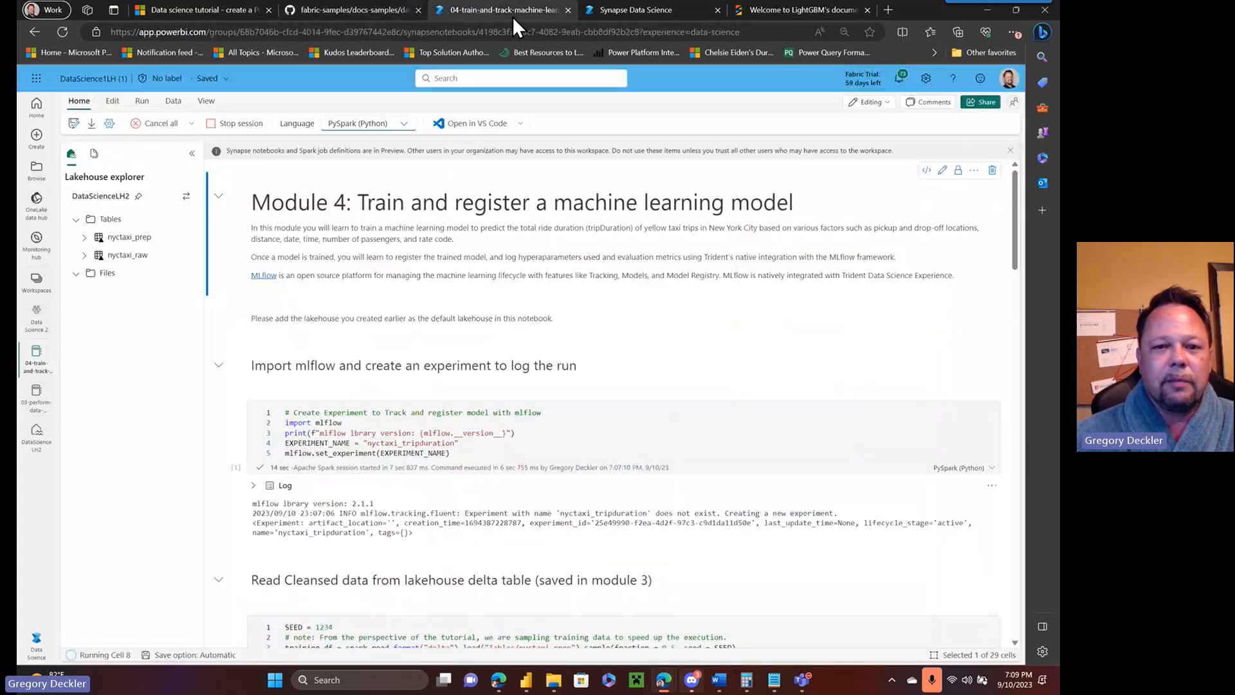